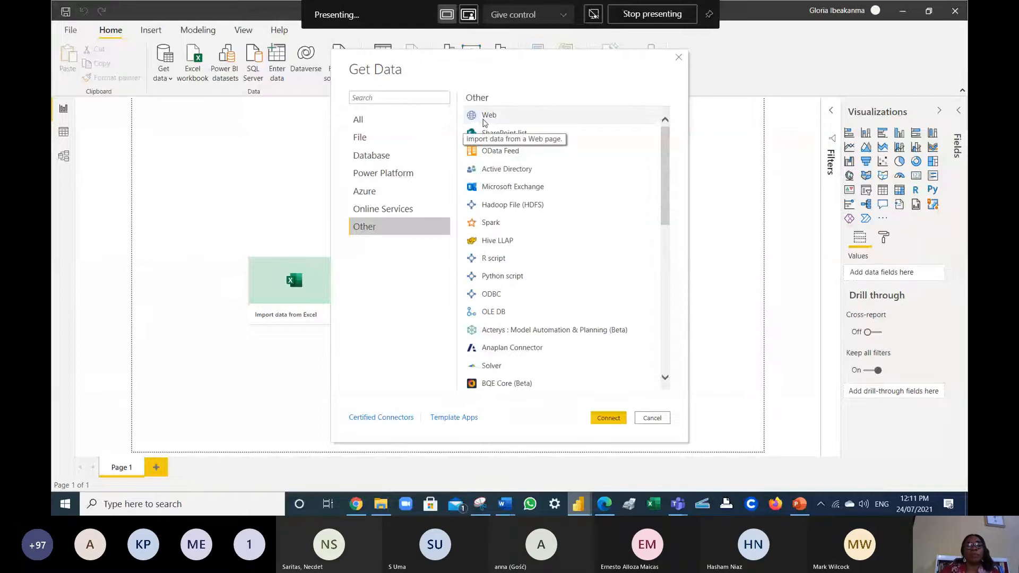
- Start a new data connection using the Web connector from the Other category of data sources
left_click(484, 123)
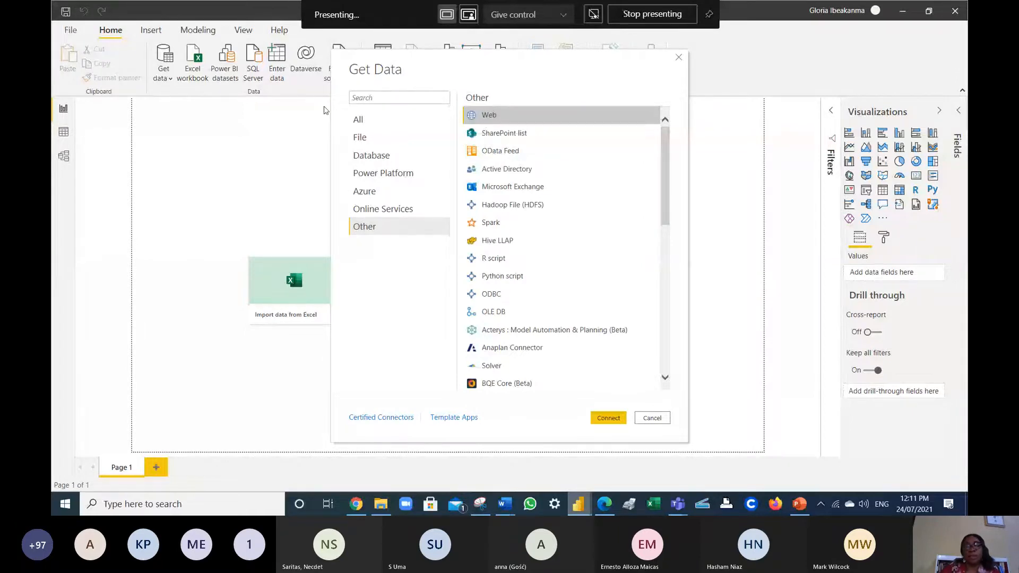
left_click(652, 418)
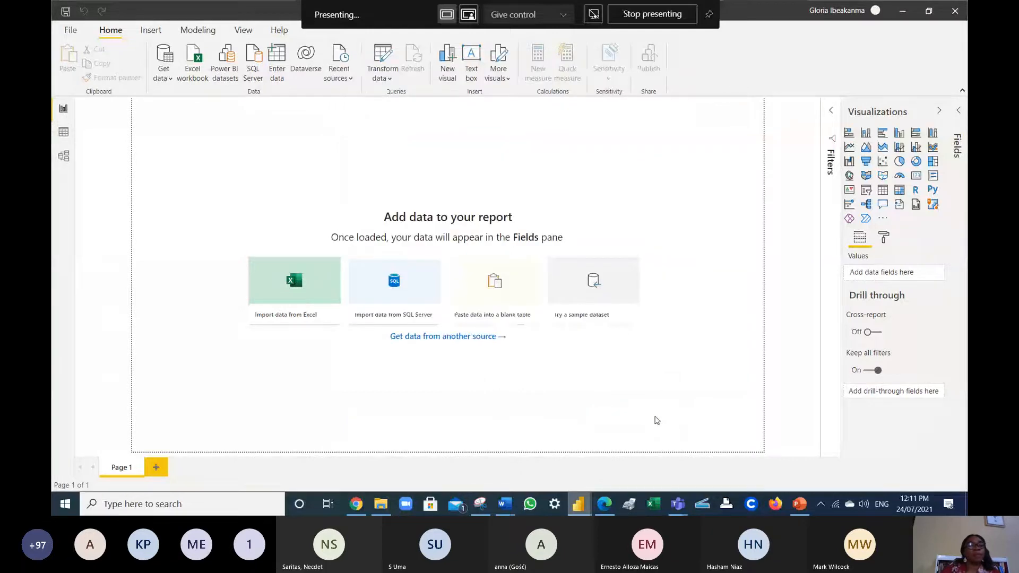
left_click(170, 79)
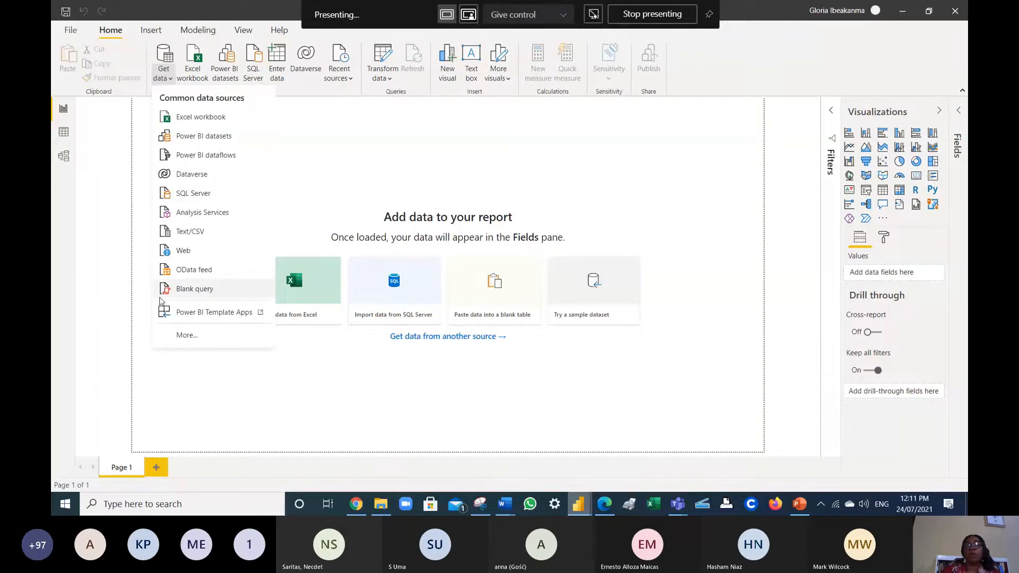
left_click(185, 337)
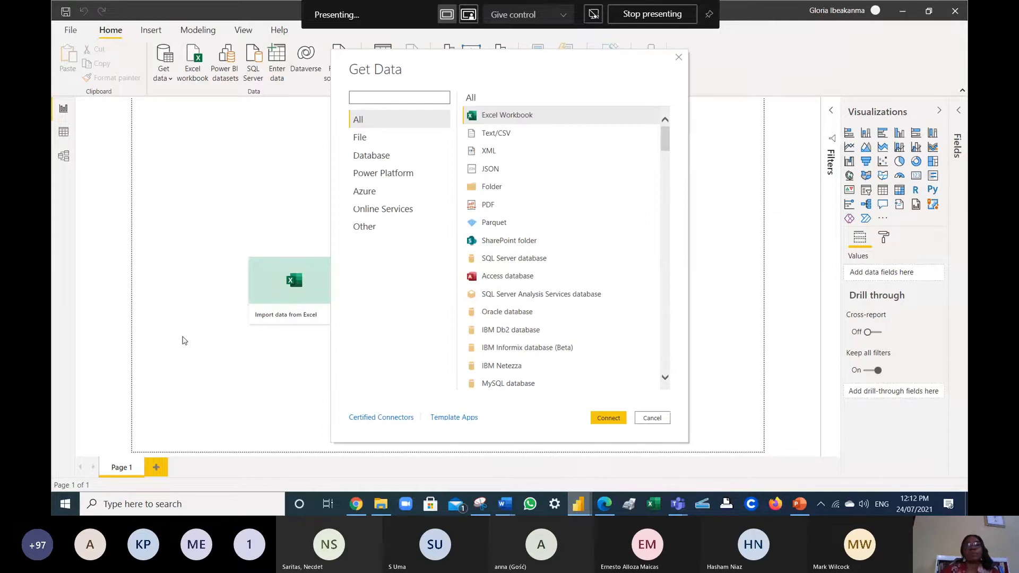
left_click(378, 226)
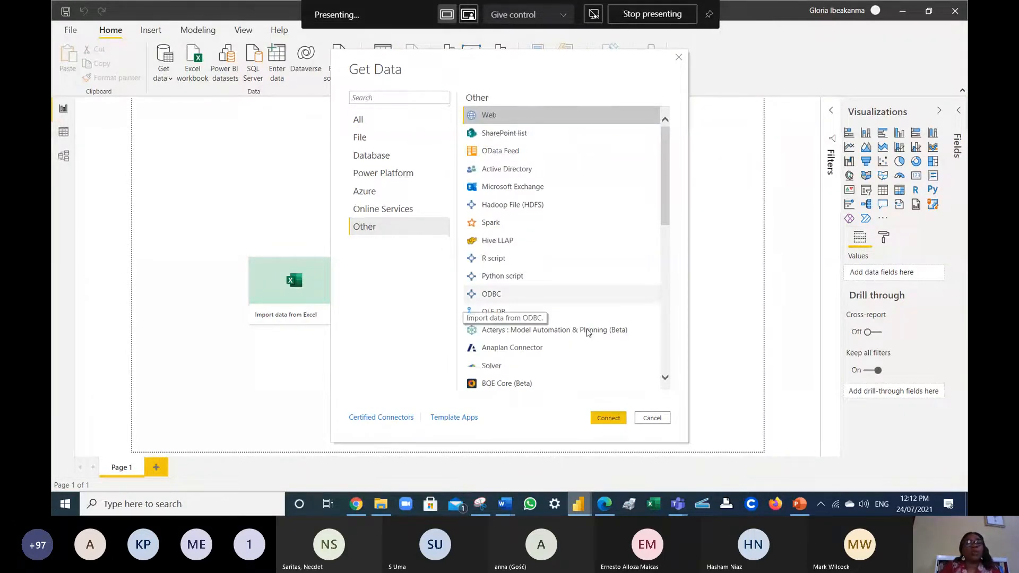
left_click(615, 418)
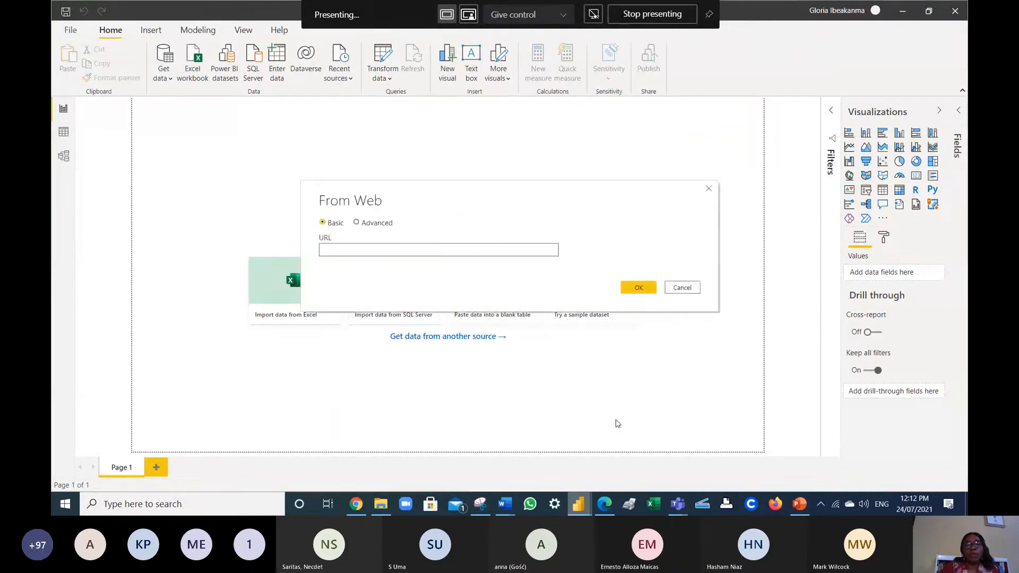
mouse_move(514, 508)
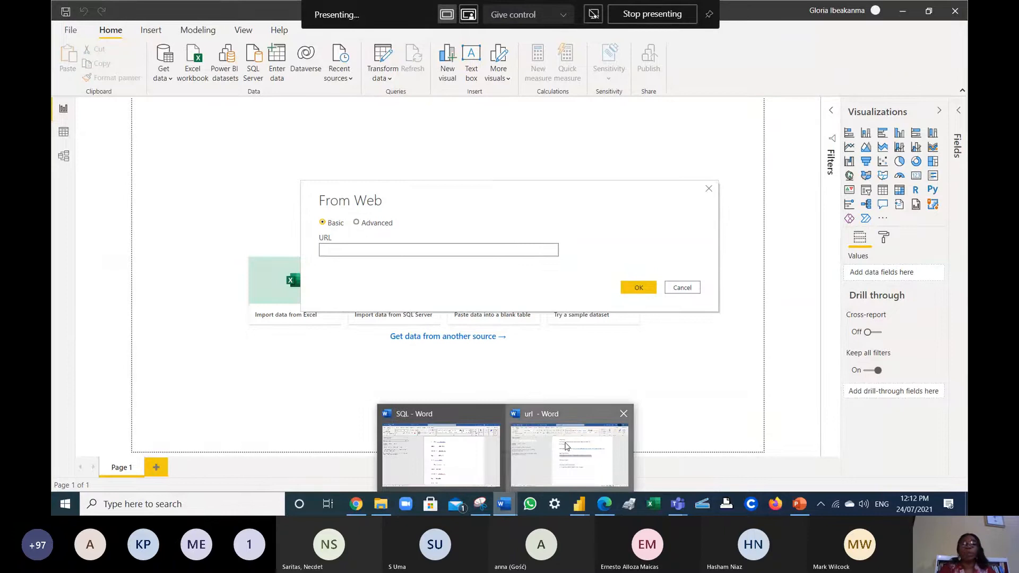
left_click(566, 445)
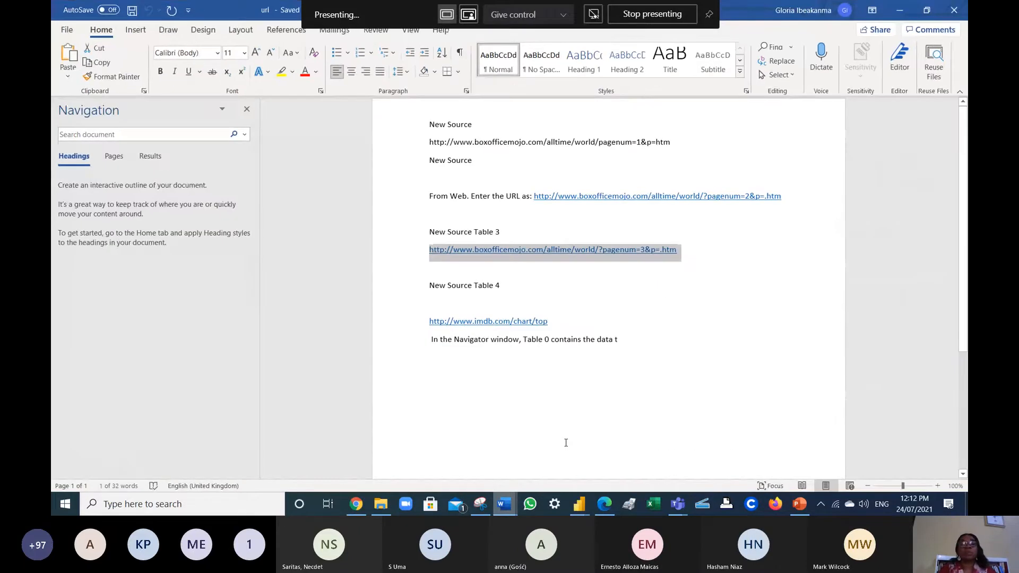
left_click(688, 253)
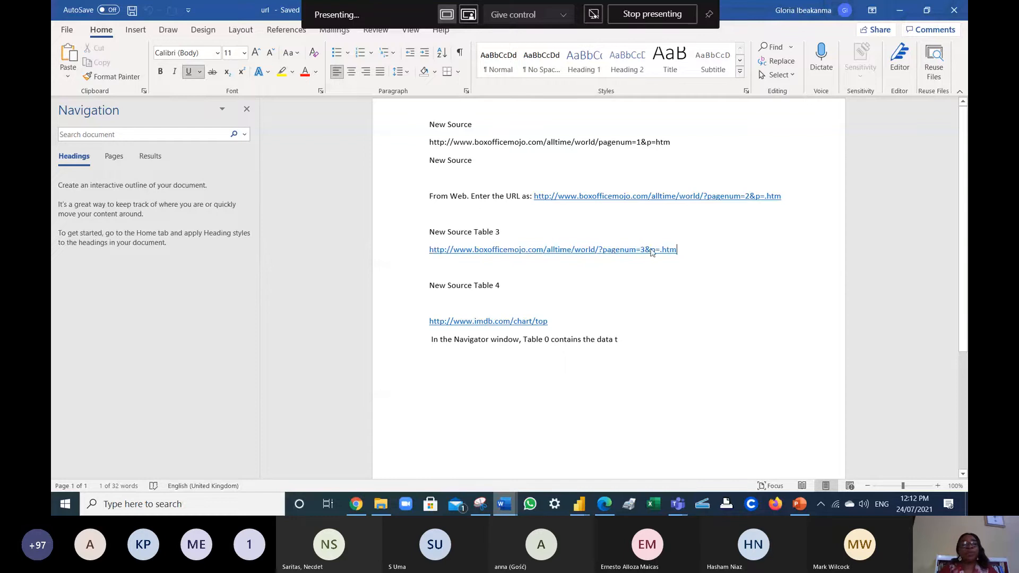
left_click_drag(687, 253, 424, 256)
key("ctrl+c")
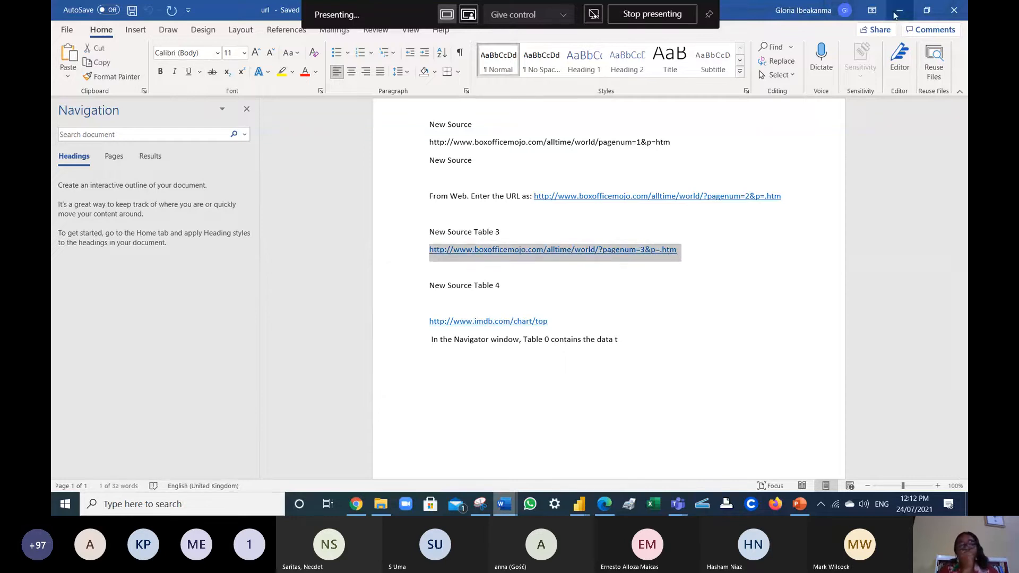
- Return to Power BI, paste the copied address as the web source's URL and connect to it
left_click(897, 11)
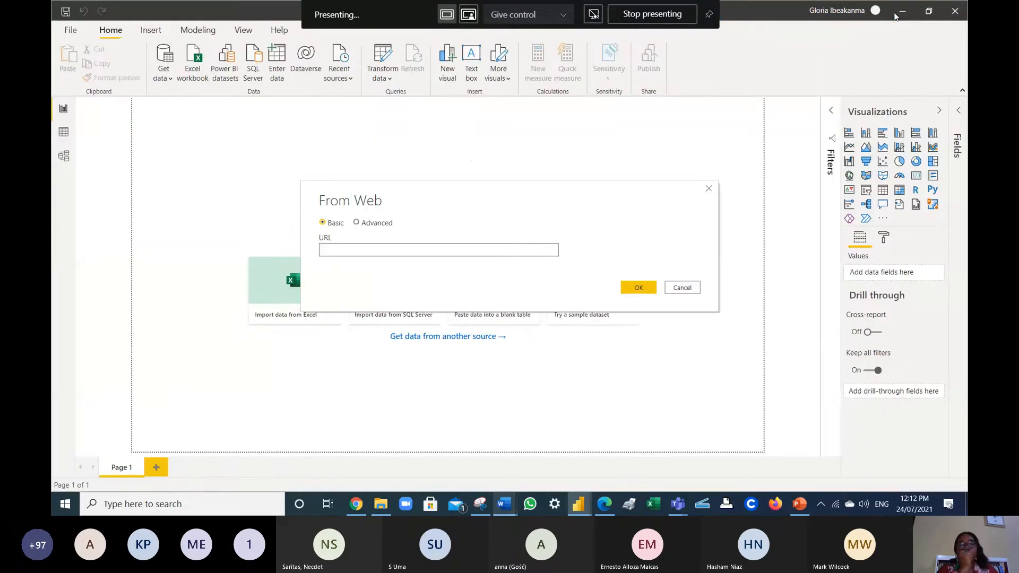
left_click(354, 245)
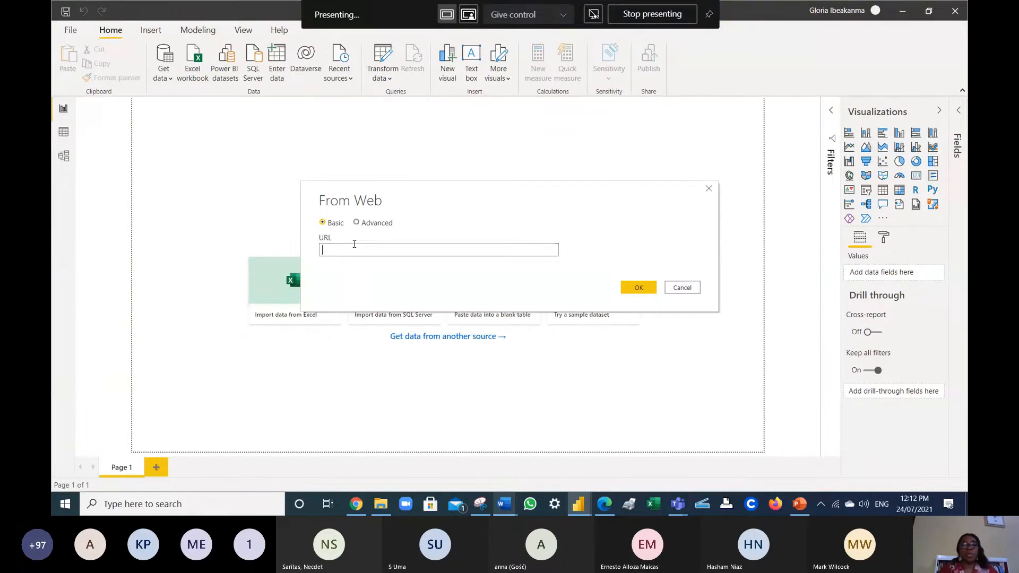
key("ctrl+v")
left_click(651, 288)
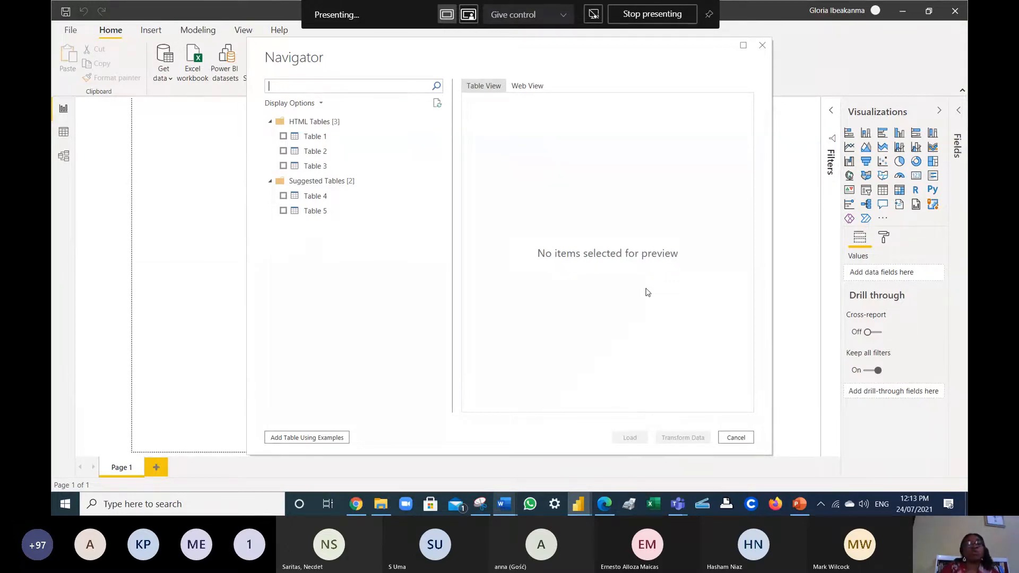
- Include Table 1 and Table 2 in the import selection and preview Table 2 across to its Year column
left_click(283, 151)
left_click(284, 136)
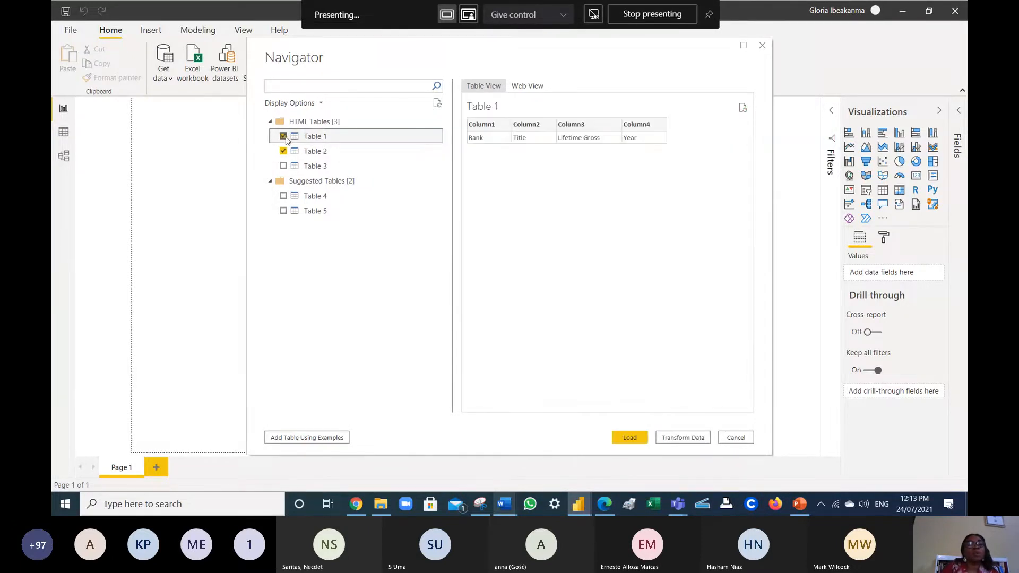
left_click(284, 151)
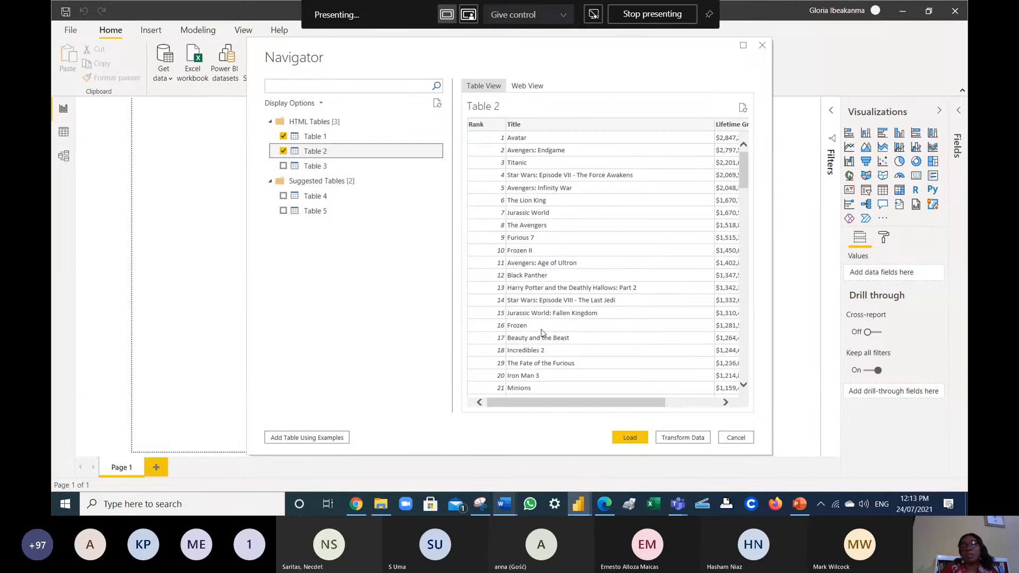
left_click(726, 405)
left_click(726, 406)
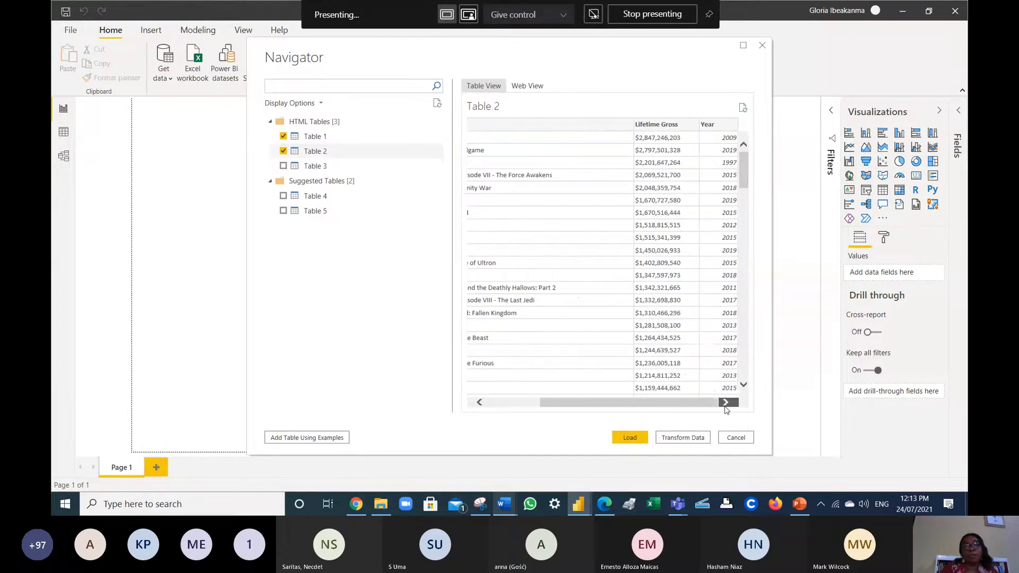
- Preview Table 3, keep only Table 2 selected for import and send it on for data transformation
left_click(284, 166)
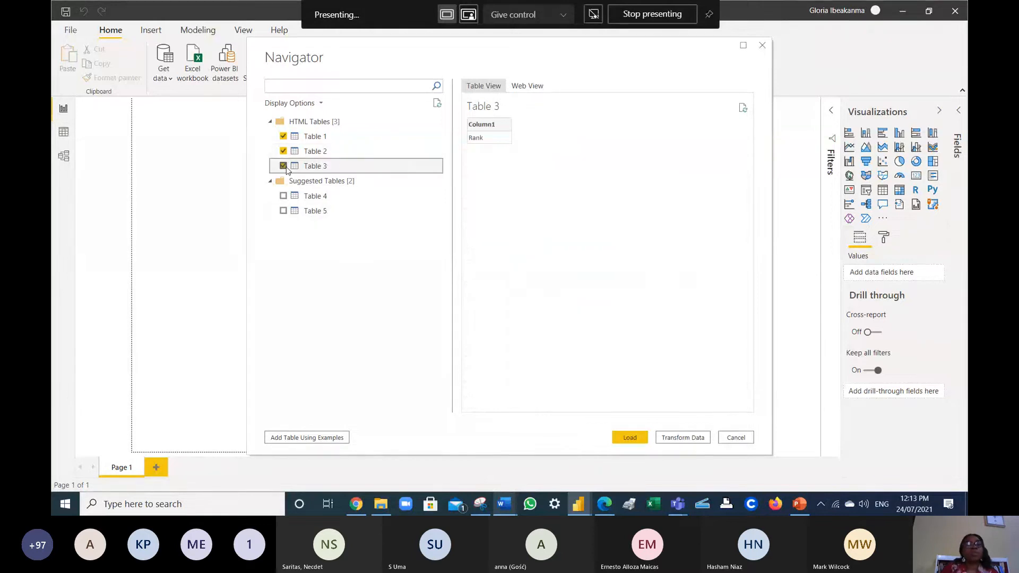
left_click(283, 166)
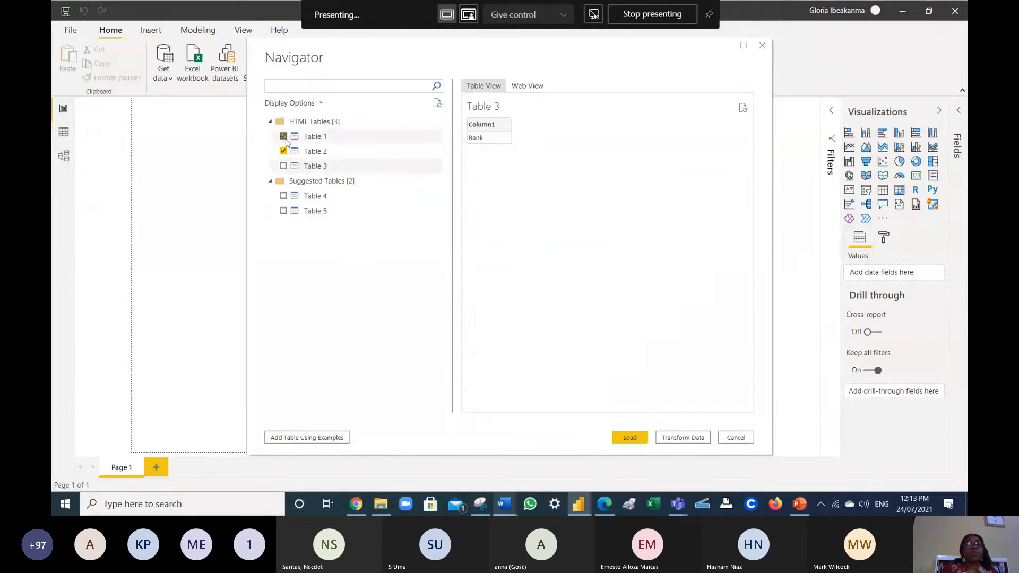
left_click(284, 137)
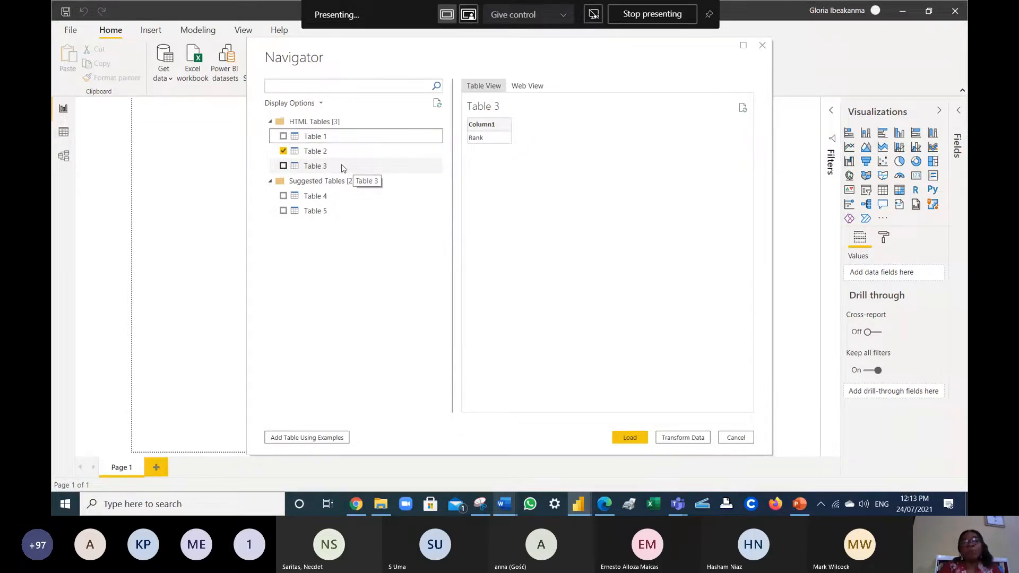
left_click(326, 152)
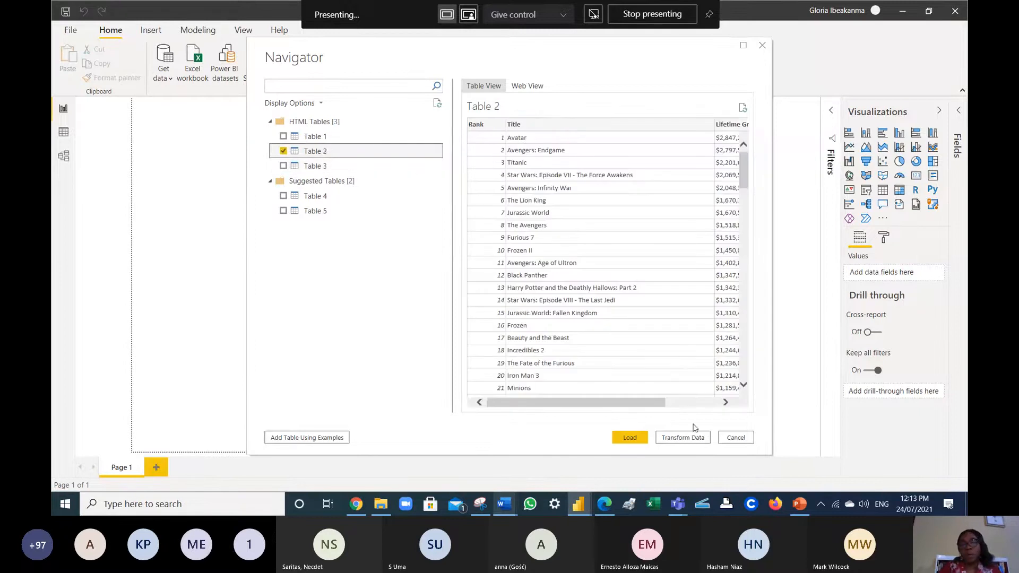
left_click(686, 437)
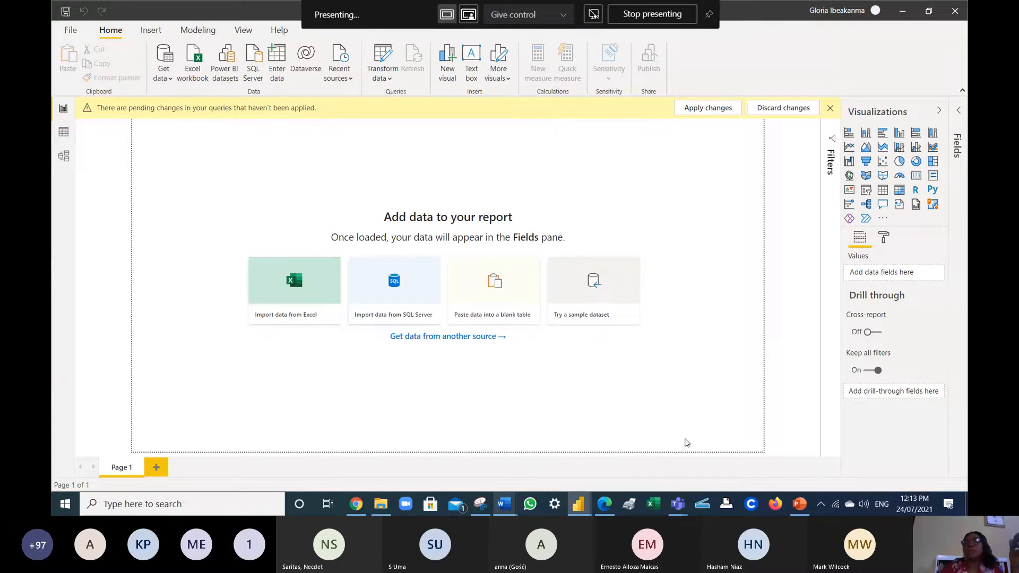
- Switch to Power Query Editor, delete the Changed Type step from the Movie query and go through its columns from Rank to Year
key("alt+Tab")
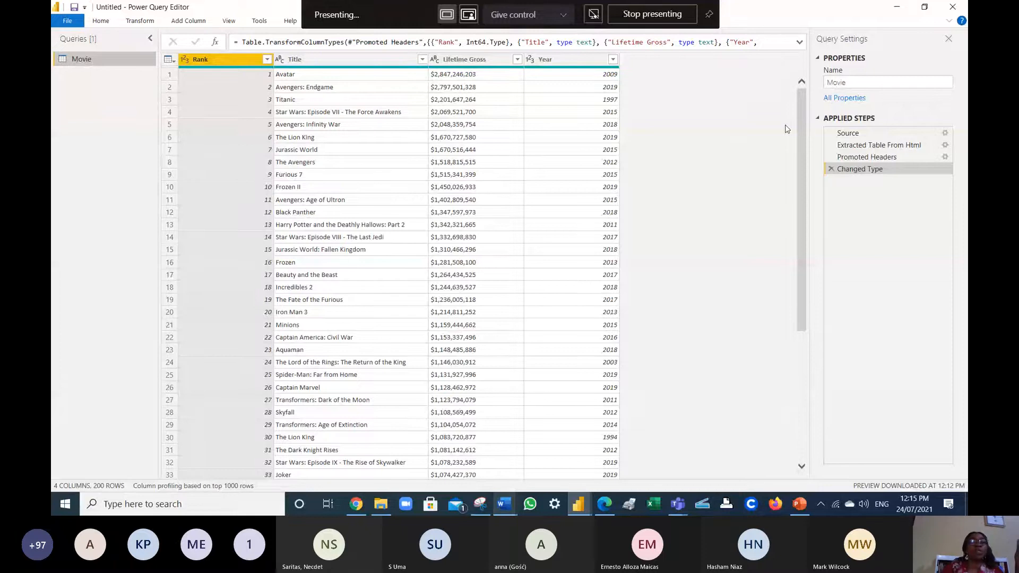
left_click(831, 169)
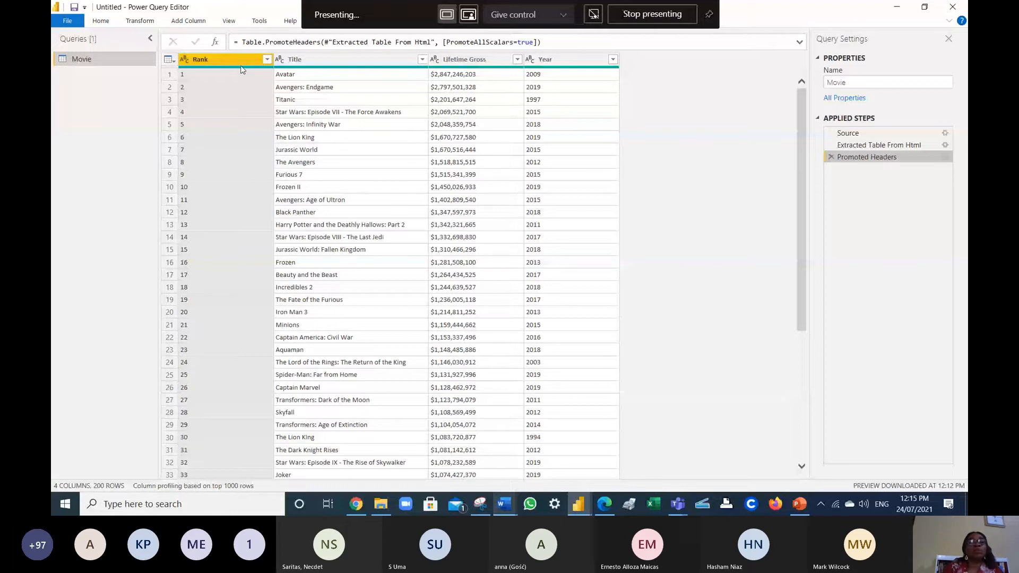
key("Right")
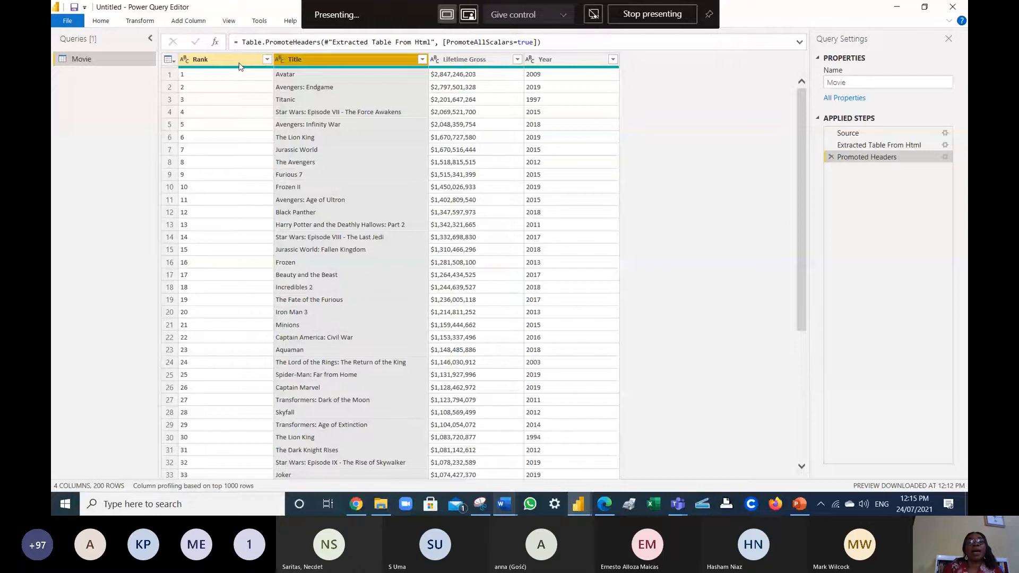
key("Right")
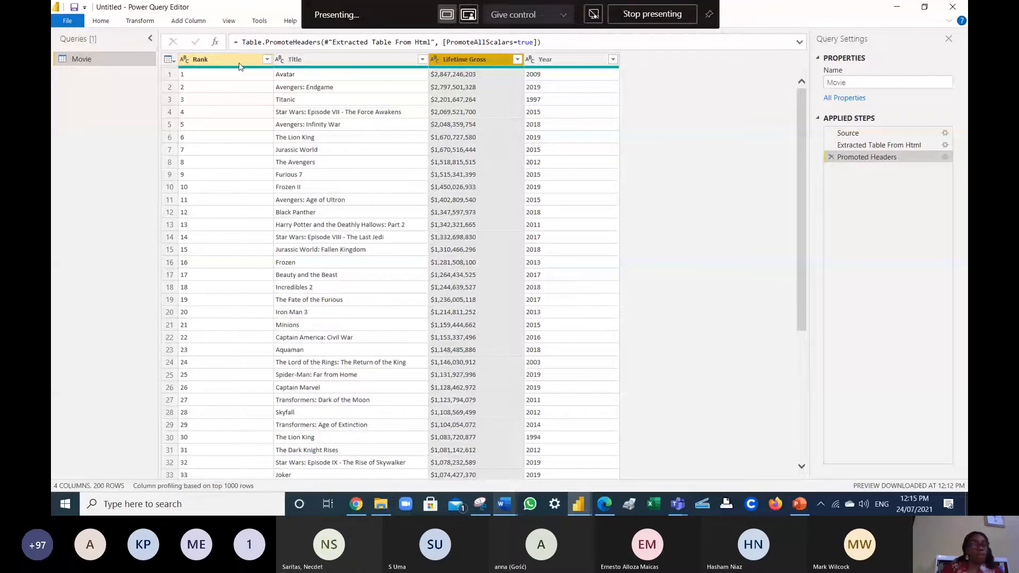
key("Right")
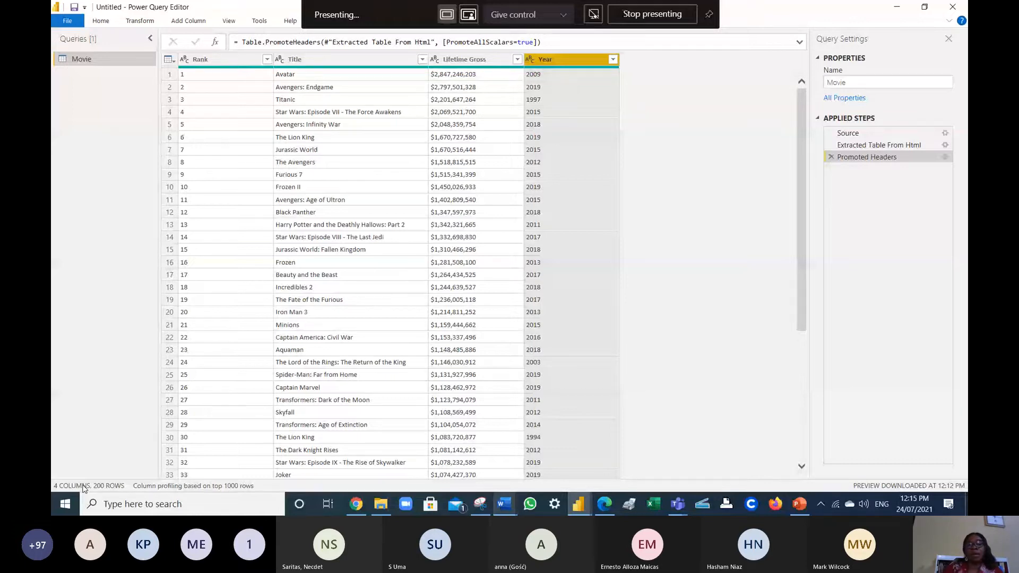
- Set column profiling to be based on the entire data set
left_click(167, 487)
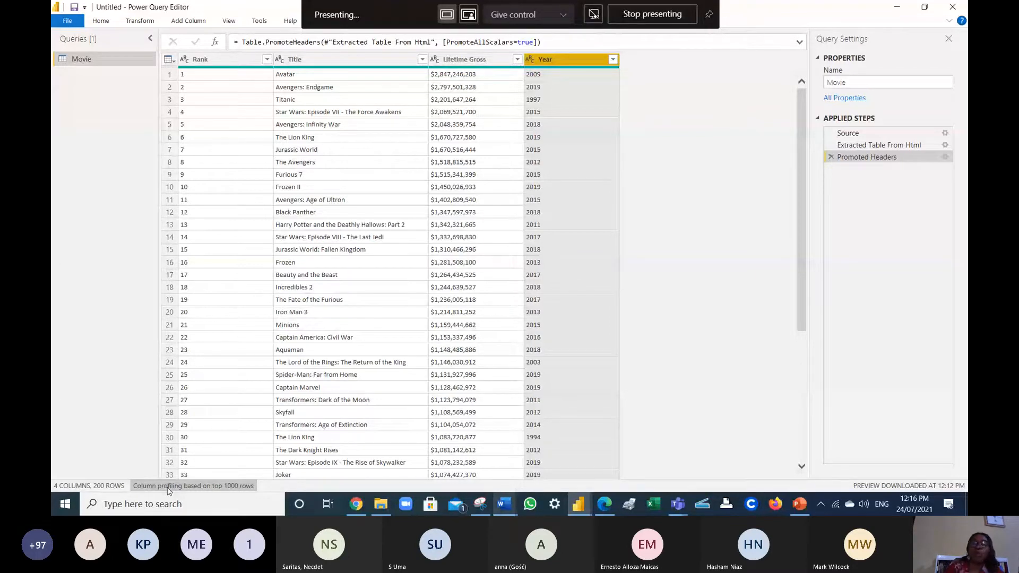
left_click(157, 484)
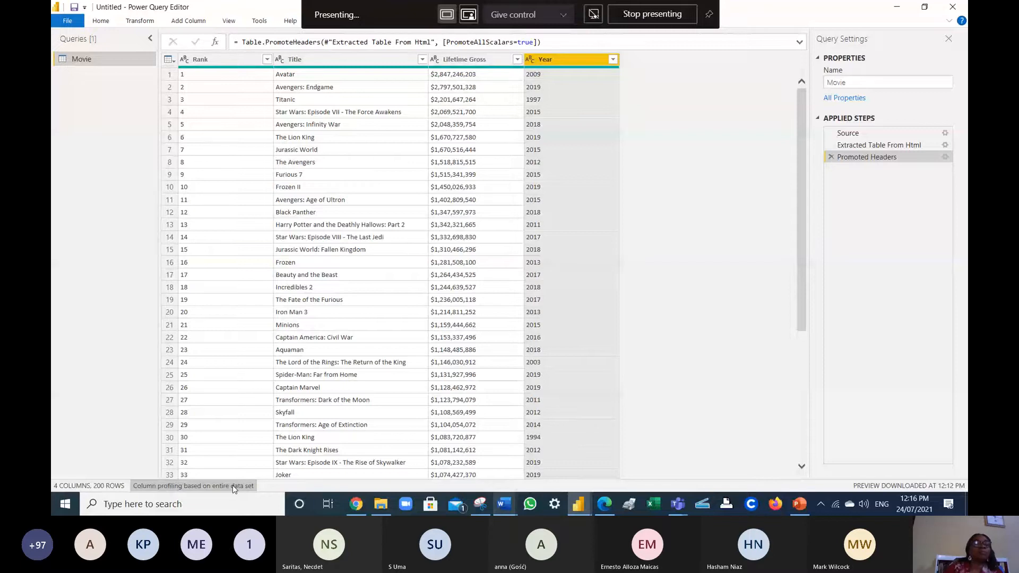
- Look over the data types offered for the Rank column, and change the Year column's data type to Date
left_click(219, 60)
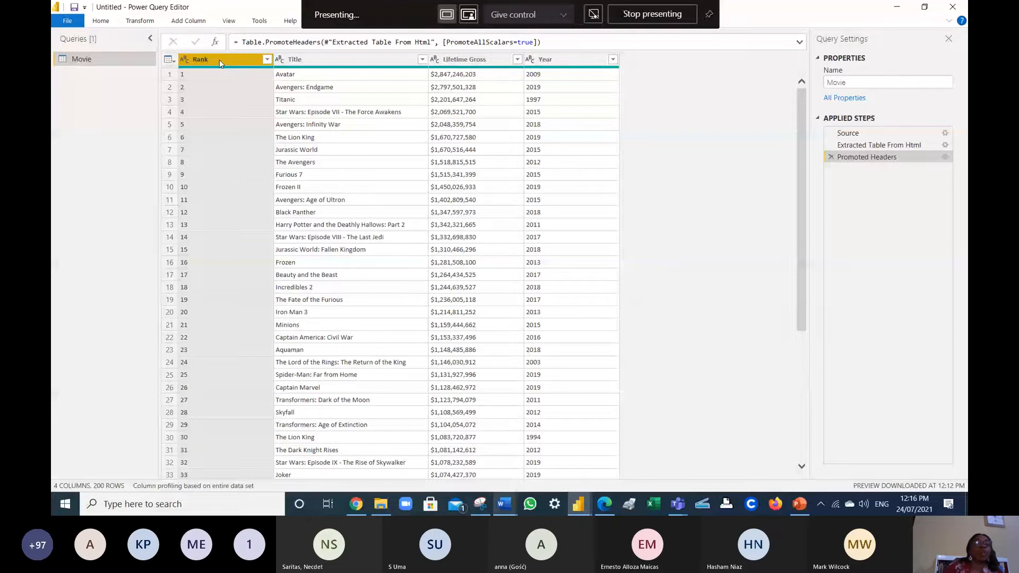
right_click(188, 67)
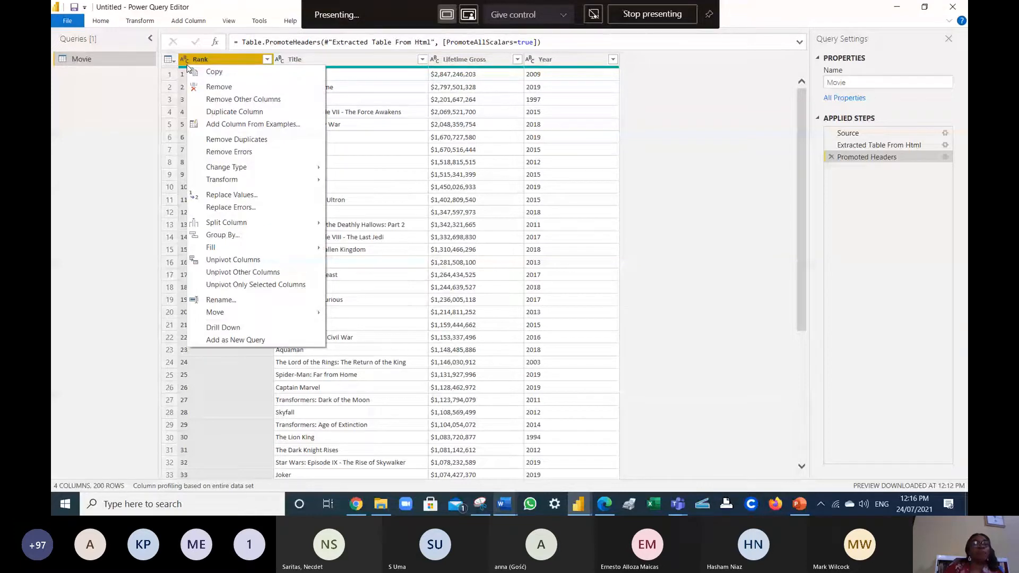
left_click(187, 64)
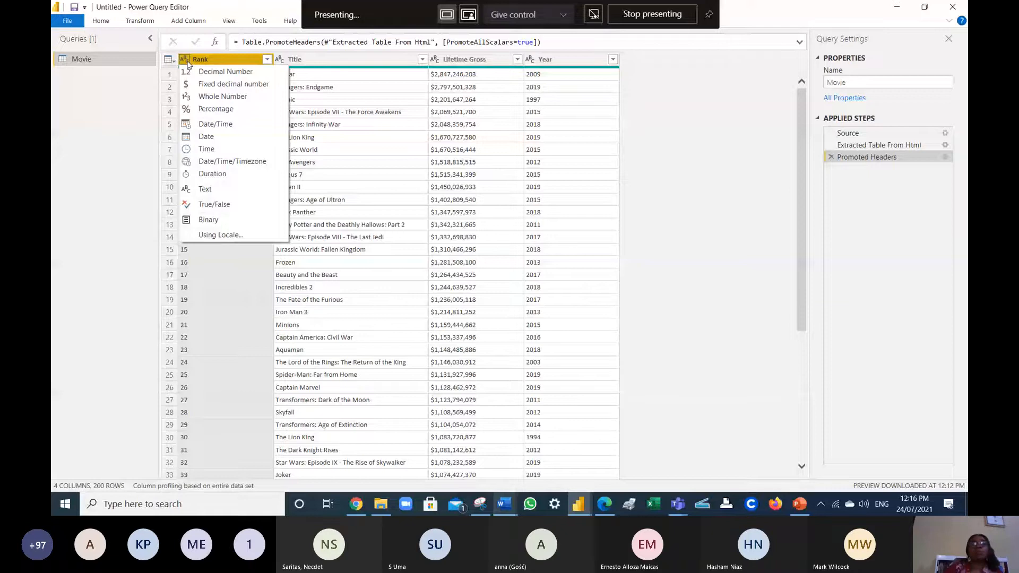
right_click(610, 59)
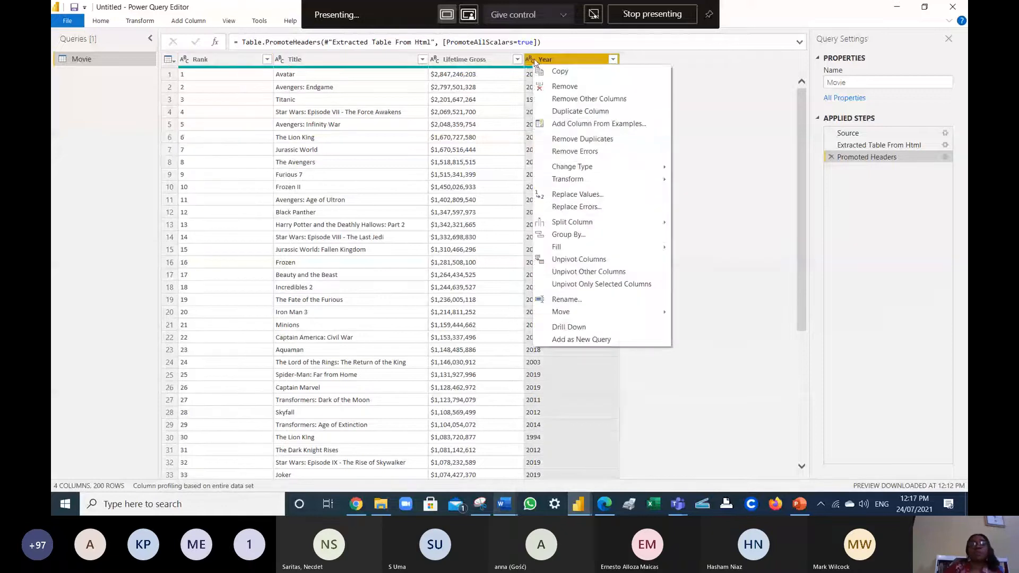
left_click(530, 59)
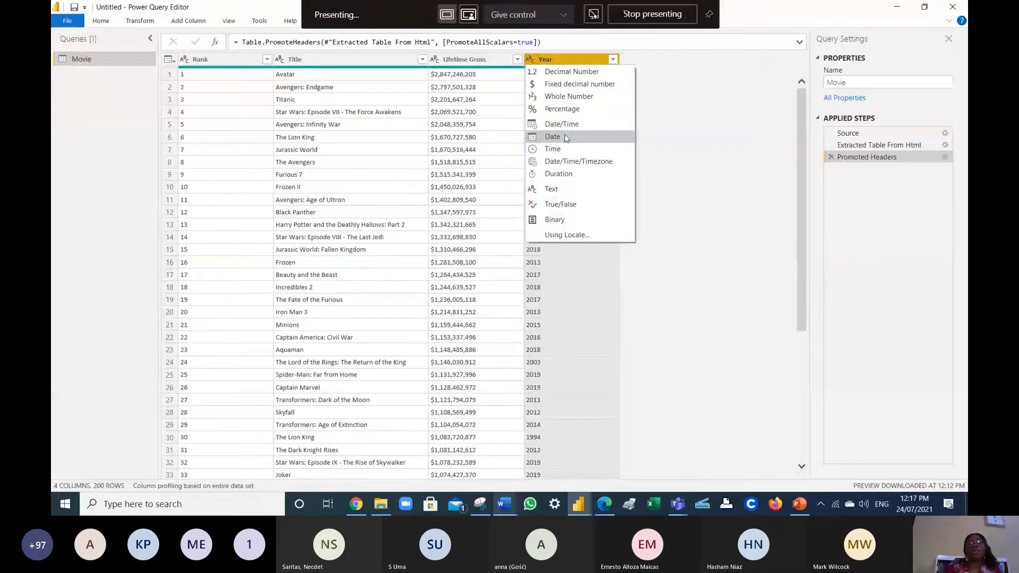
left_click(566, 138)
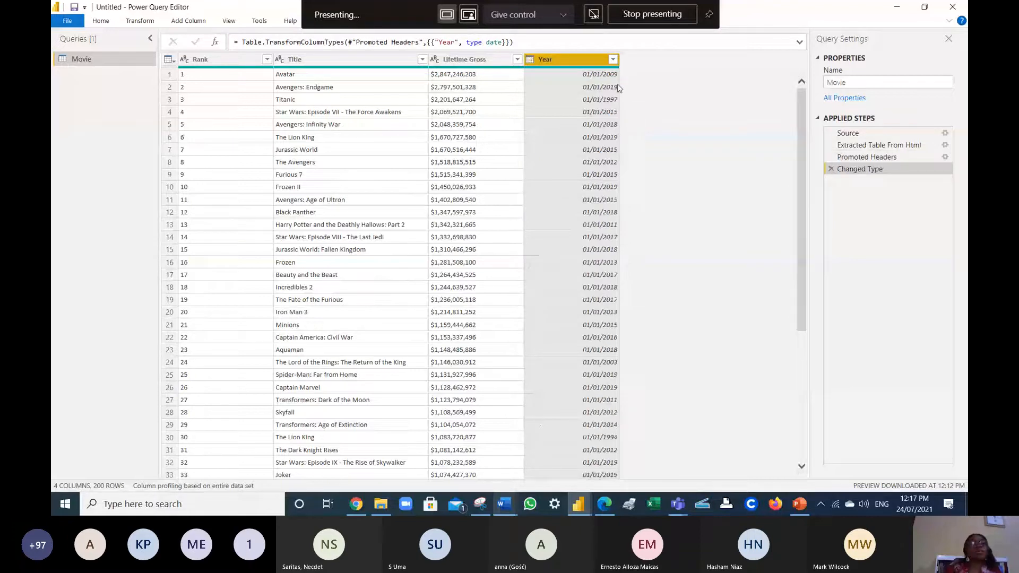
- Close Power Query Editor and apply the Movie query's changes
left_click(67, 20)
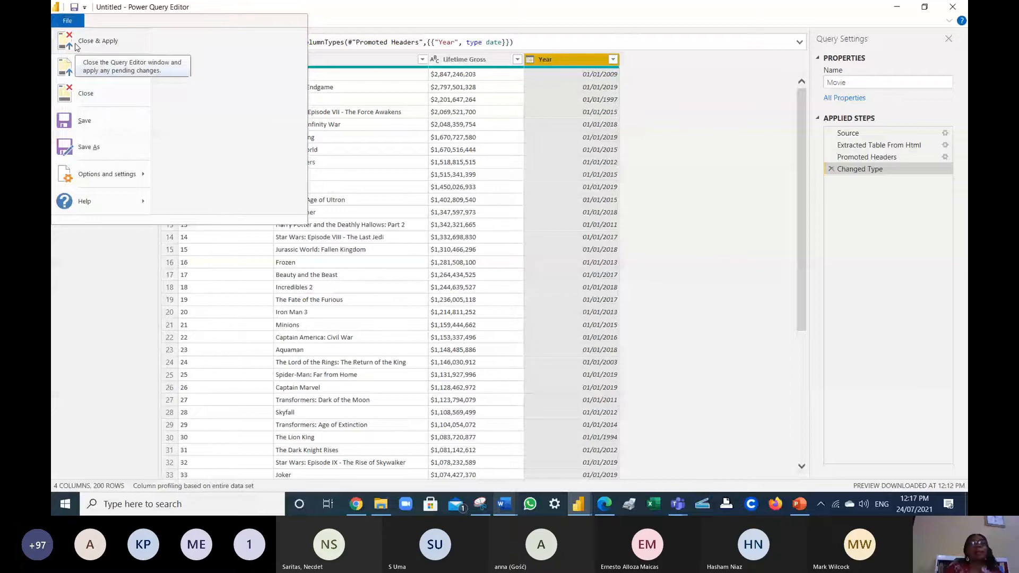
left_click(95, 41)
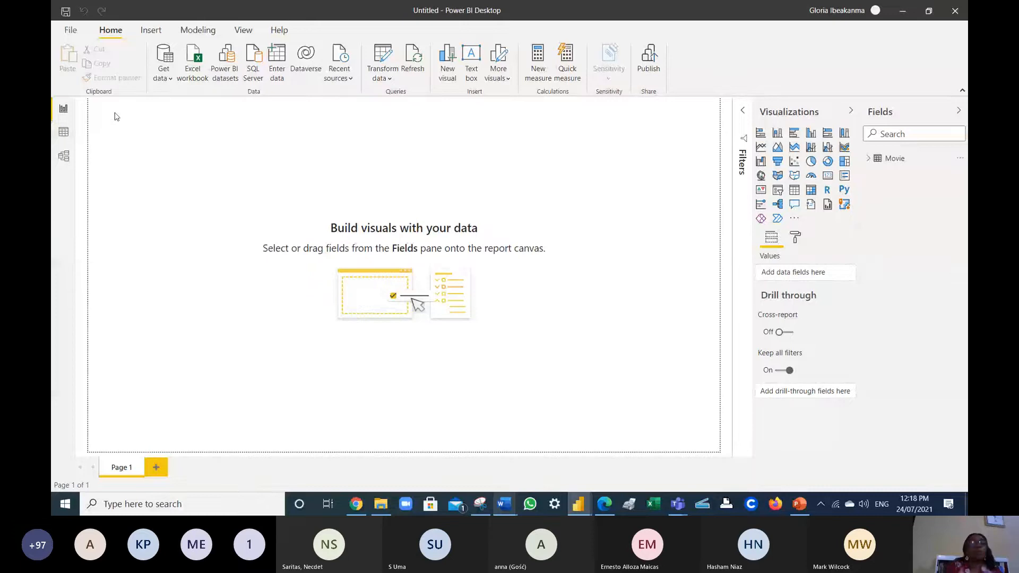
left_click(909, 15)
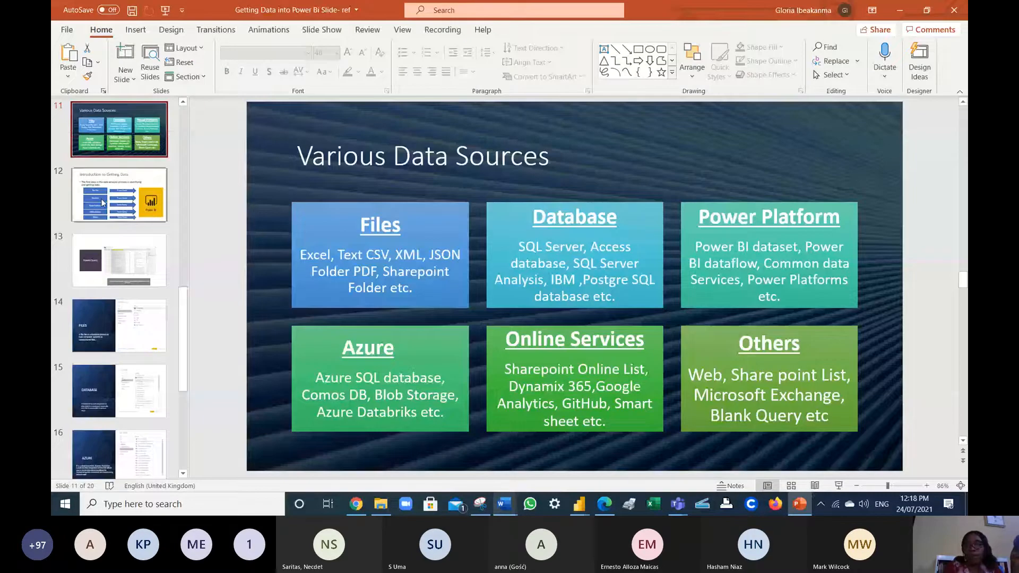
mouse_move(580, 507)
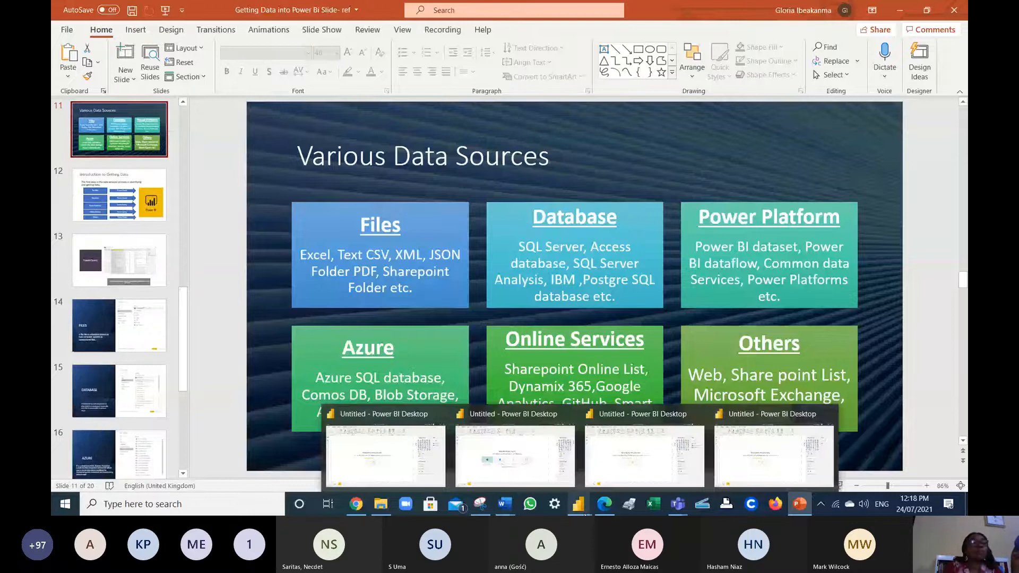
left_click(386, 456)
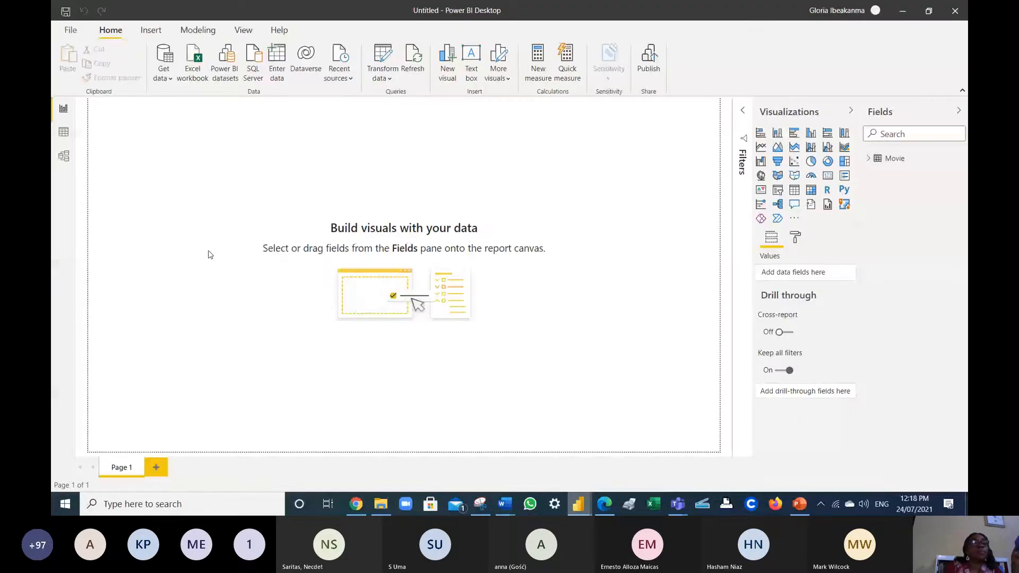
- Connect to the Access database North wind Database1 in the Access folder of Powwr bi Bootcamp on Local Disk (C:)
left_click(171, 80)
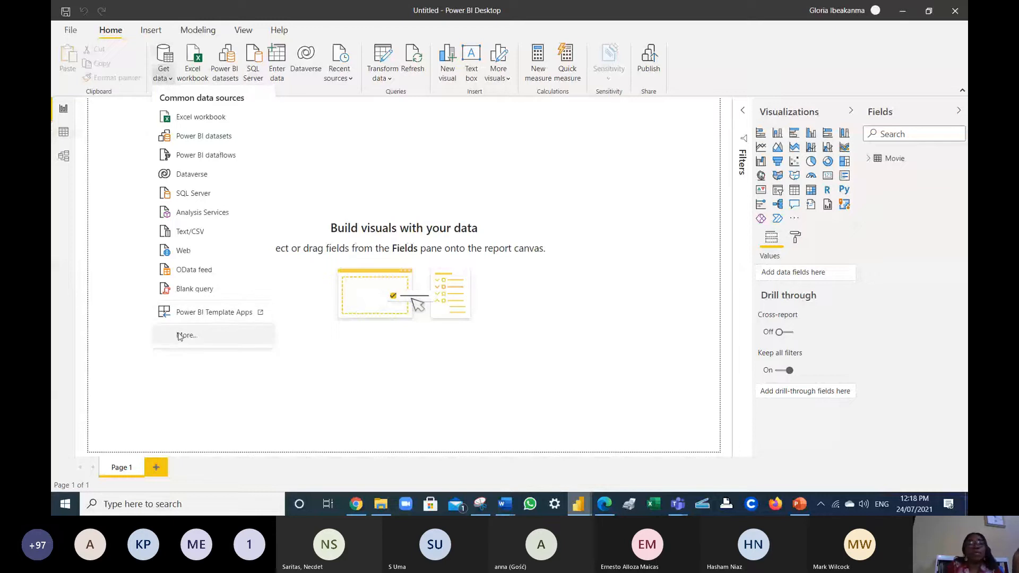
left_click(180, 336)
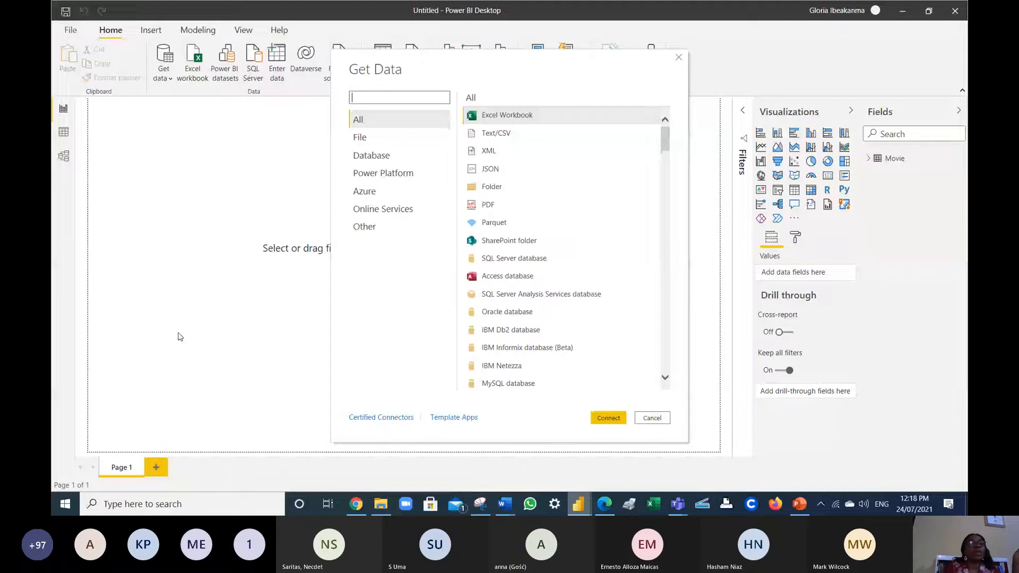
left_click(608, 418)
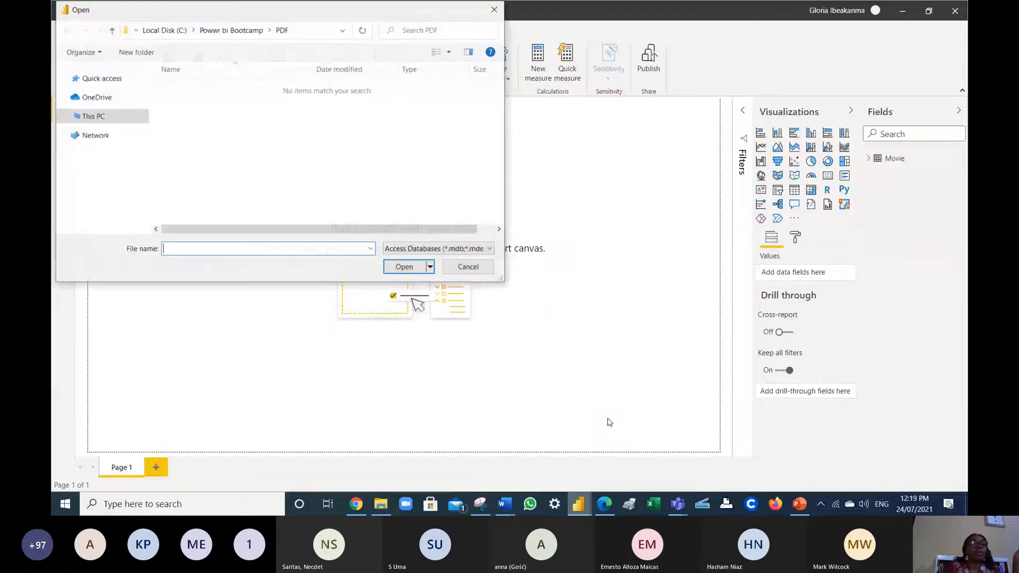
left_click(110, 222)
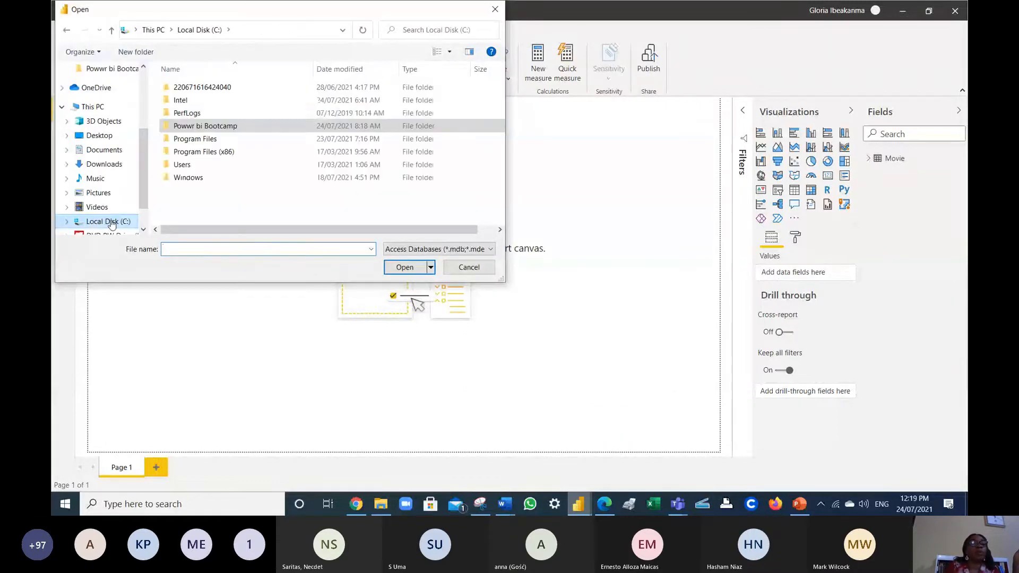
double_click(244, 125)
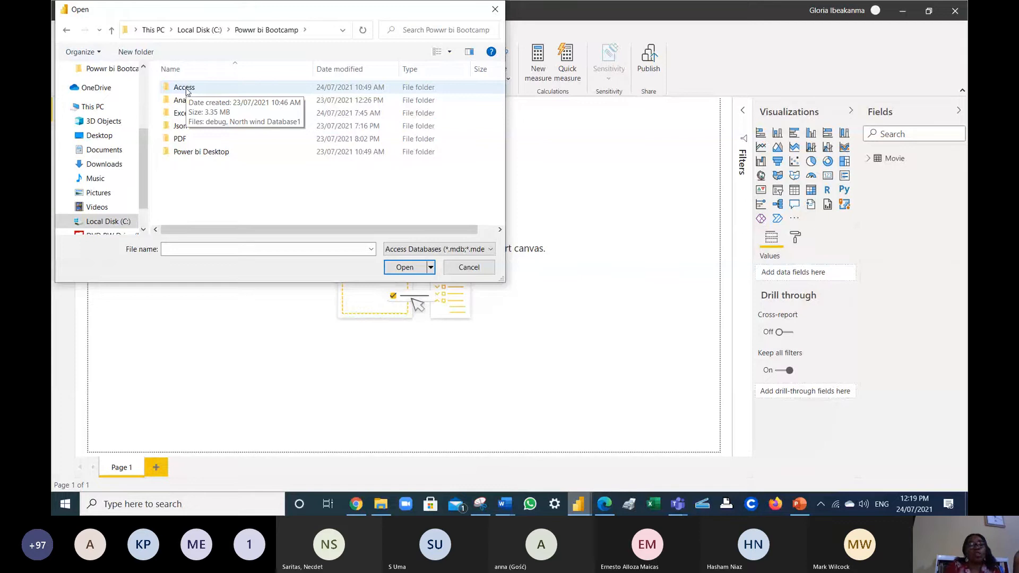
double_click(186, 89)
left_click(185, 89)
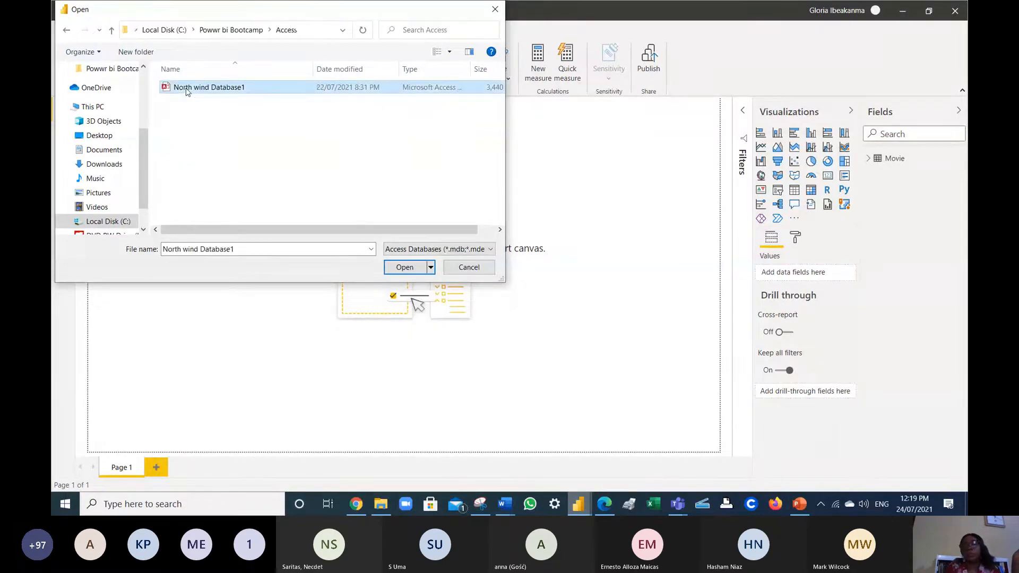
left_click(413, 271)
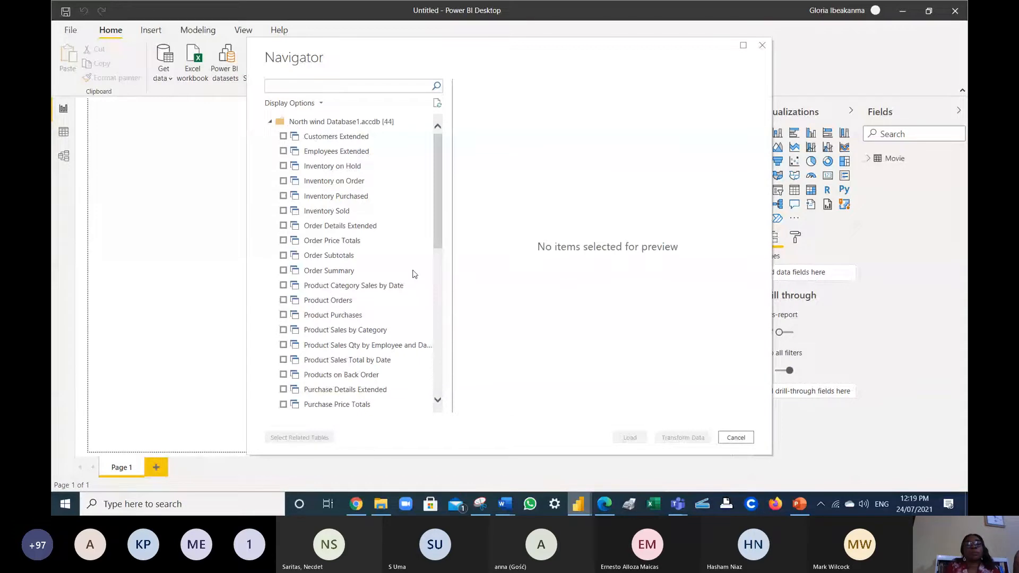
- Preview the Customers table of the Northwind database and look through its columns up to Orders
scroll(414, 274, "down", 5)
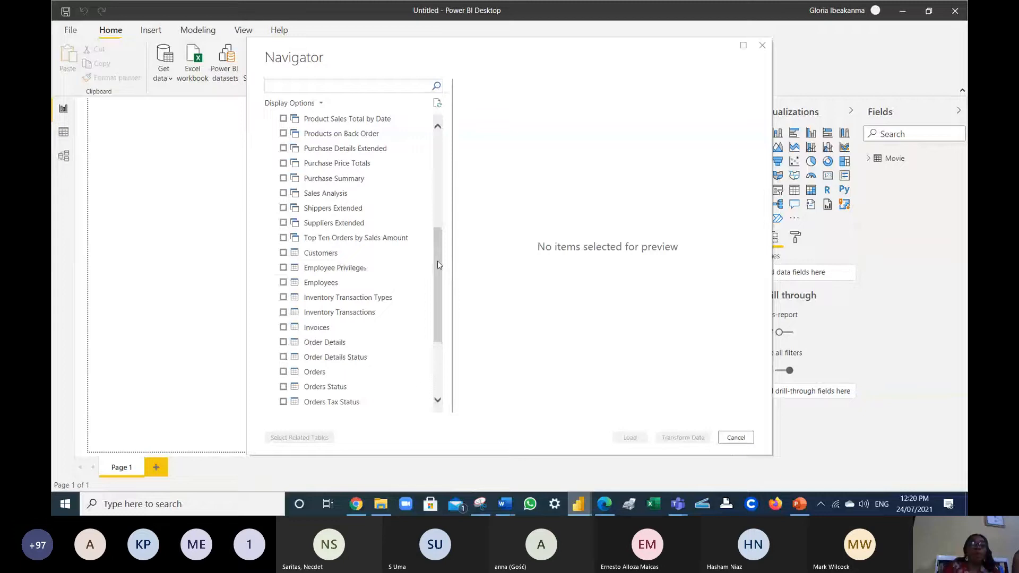
scroll(439, 263, "up", 1)
left_click(283, 267)
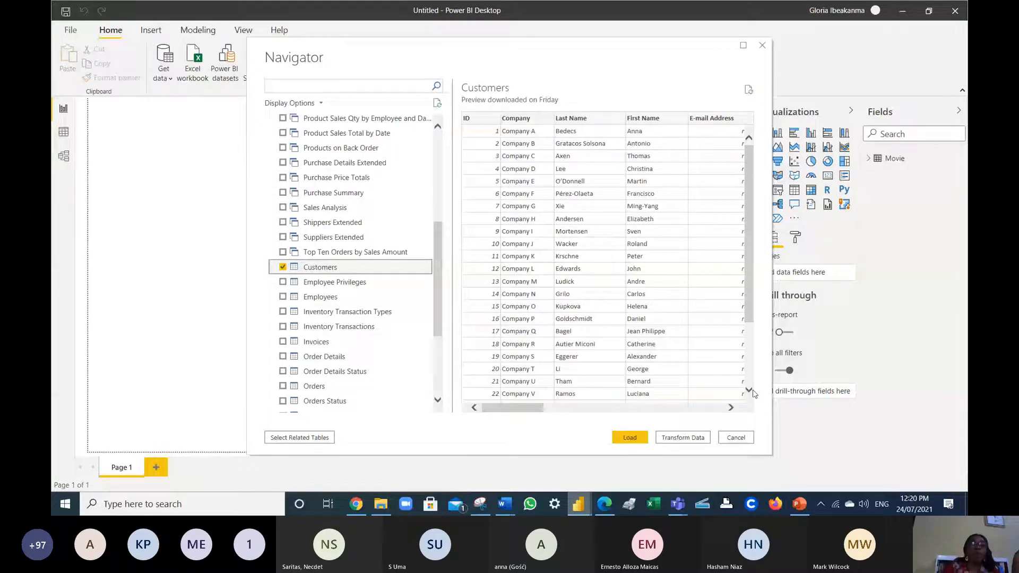
left_click(731, 407)
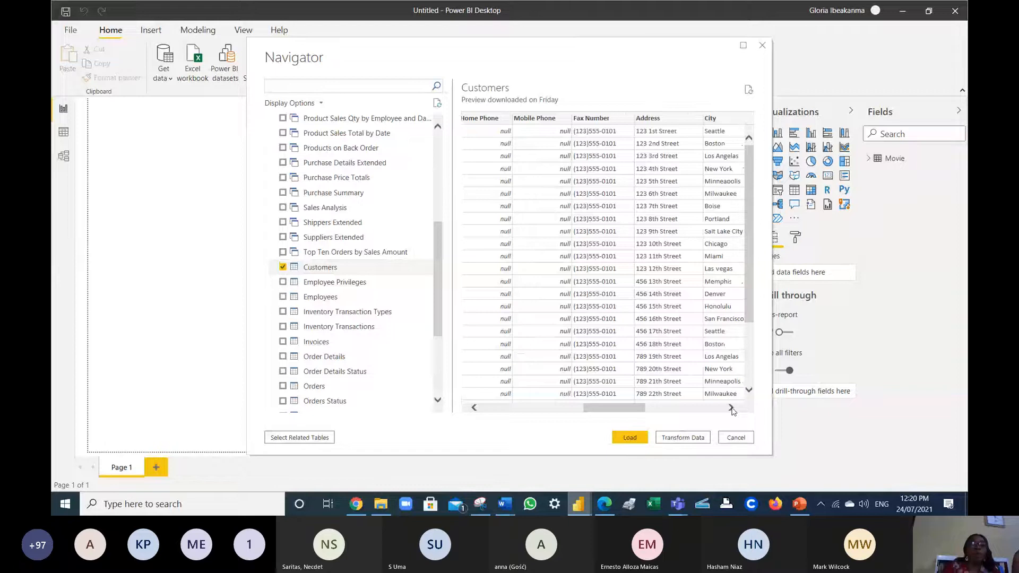
left_click(731, 408)
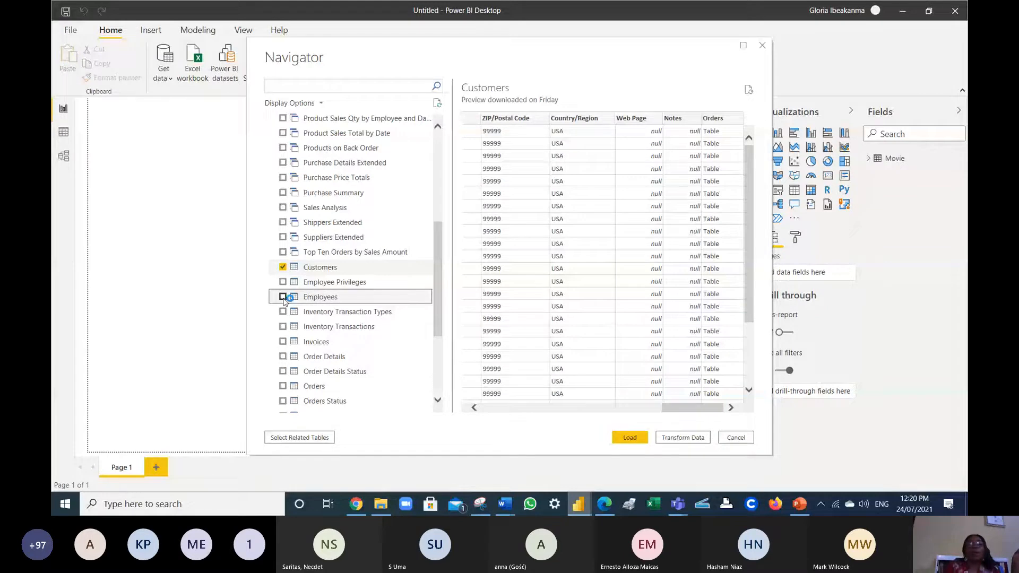
- Select Employees instead of Customers, preview Sales Reports, and send only Employees on for data transformation
left_click(282, 297)
left_click(282, 267)
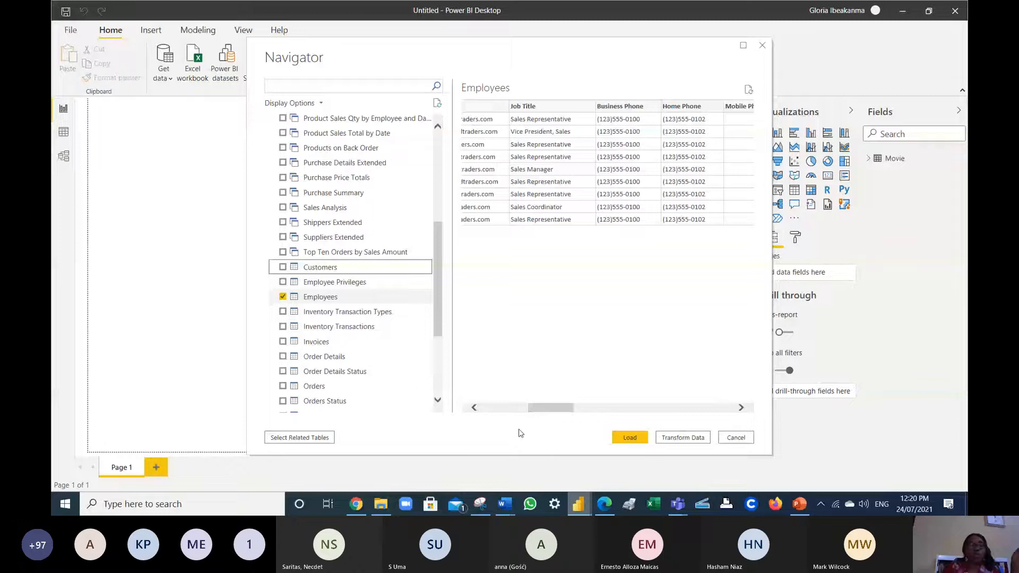
scroll(350, 319, "down", 3)
left_click(283, 361)
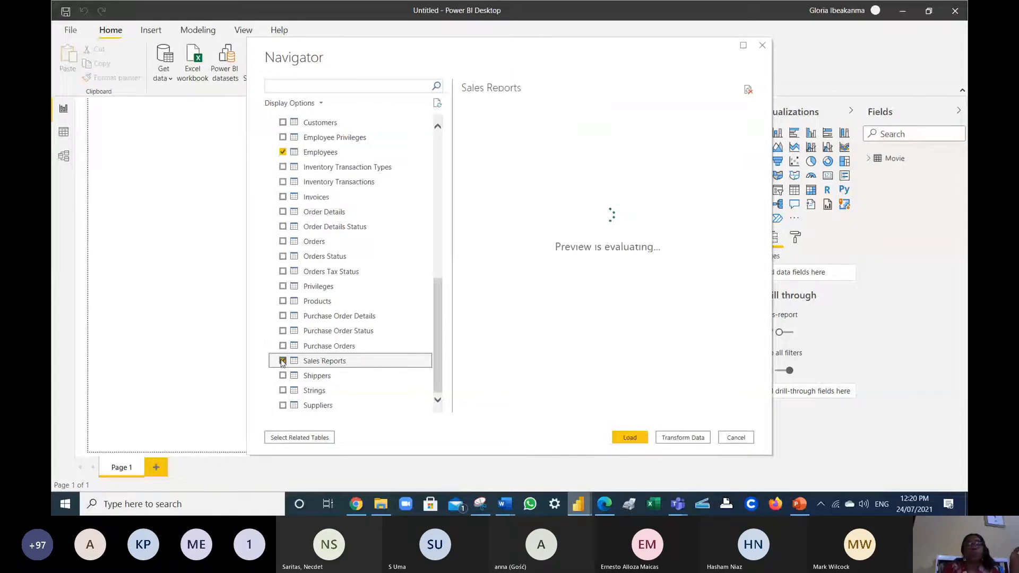
left_click(684, 438)
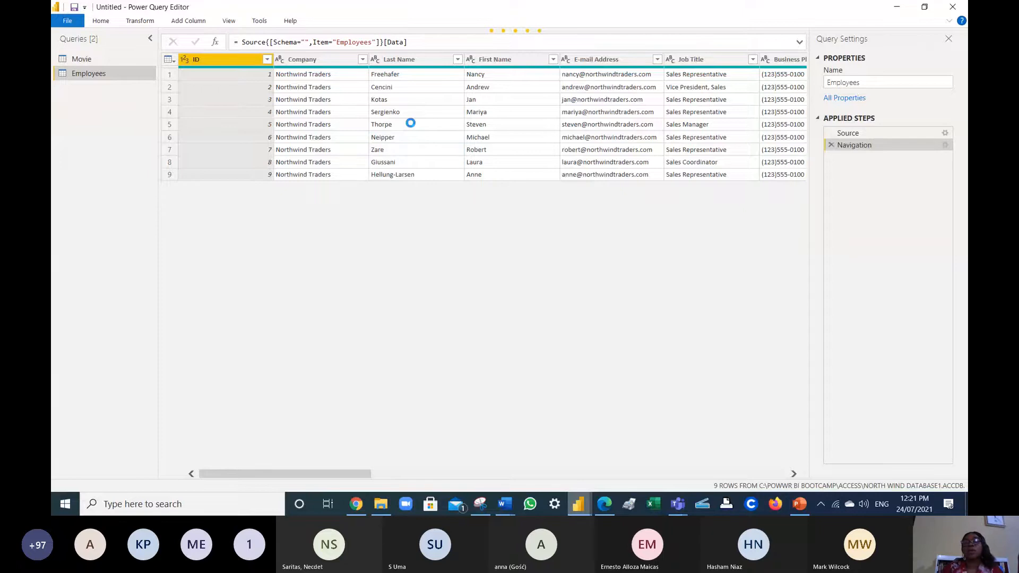
- Check the data types offered for Job Title and view Business Phone in the Employees query, and close the editor applying the changes
left_click(670, 60)
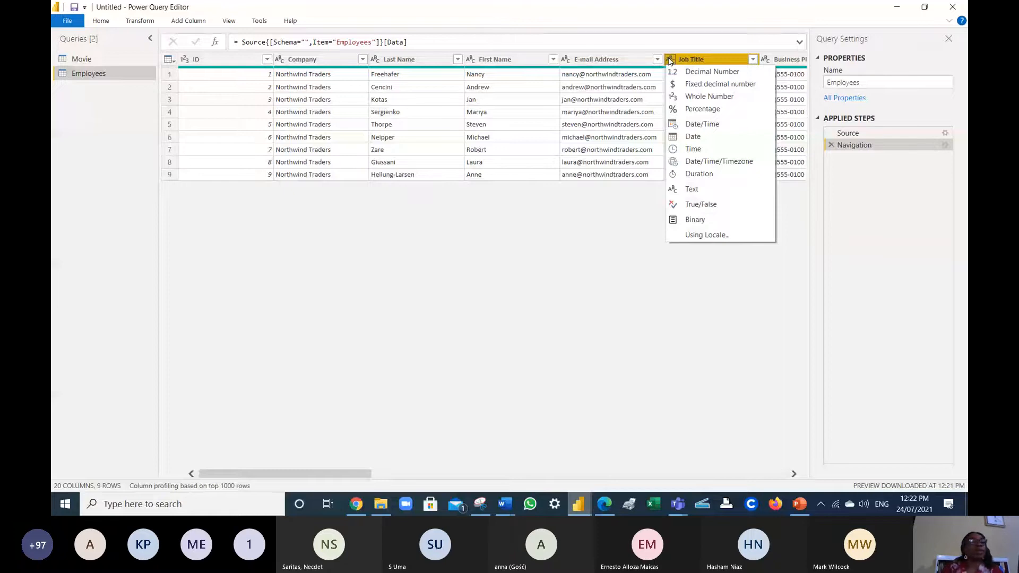
left_click(778, 56)
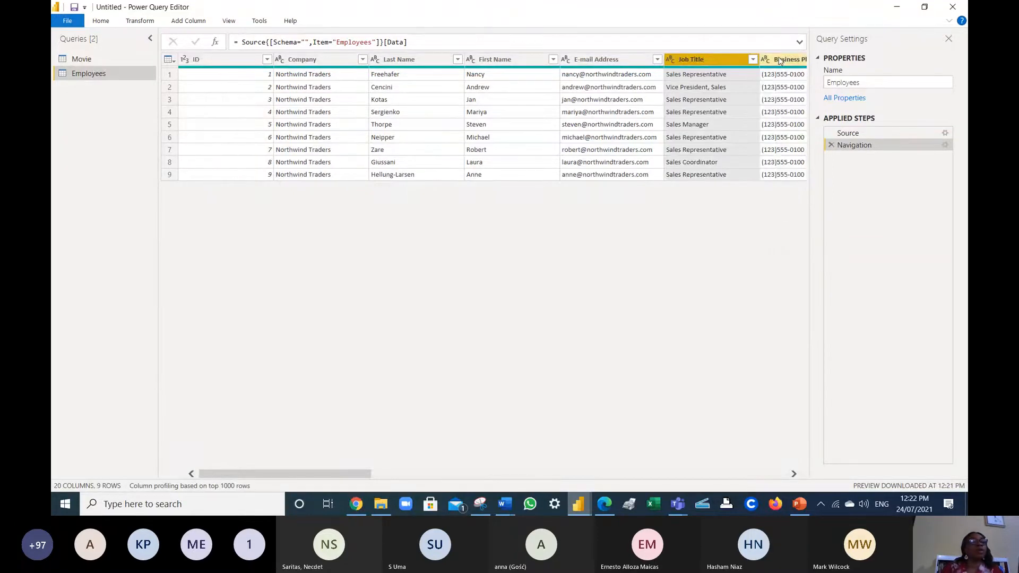
left_click(779, 56)
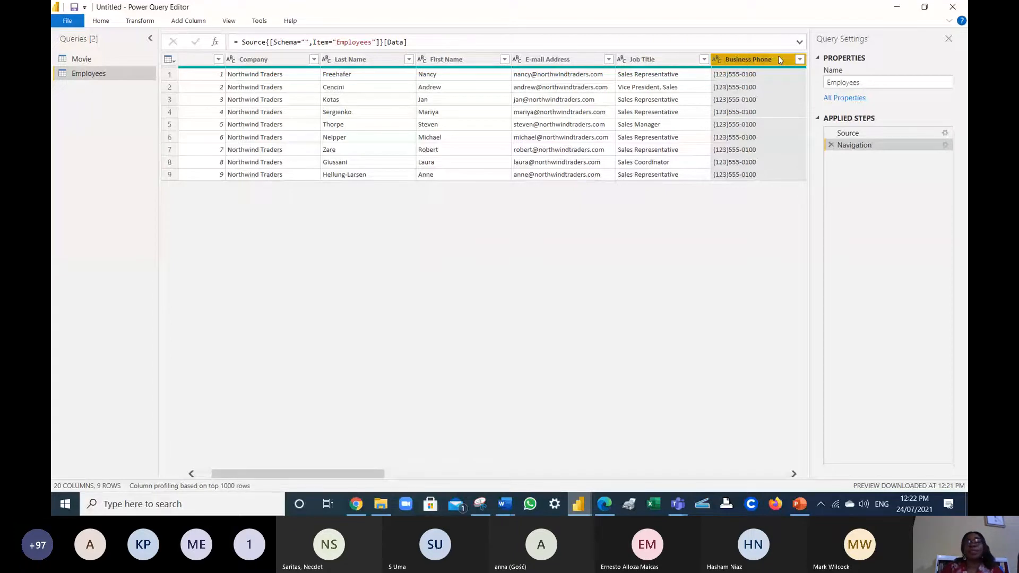
left_click(82, 43)
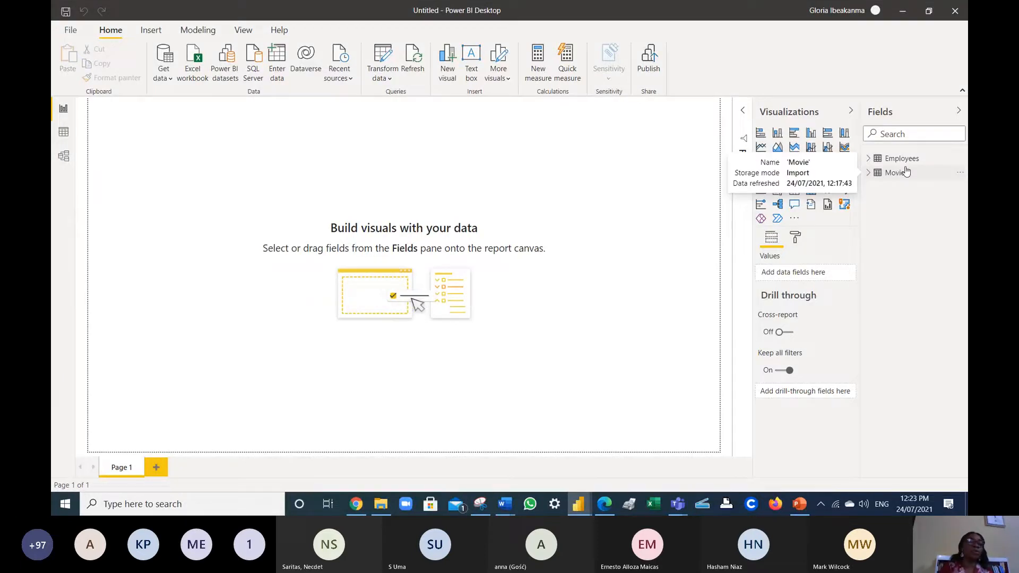
- Examine the loaded Employees table in Data view and the table cards in Model view, and return to Report view
left_click(64, 133)
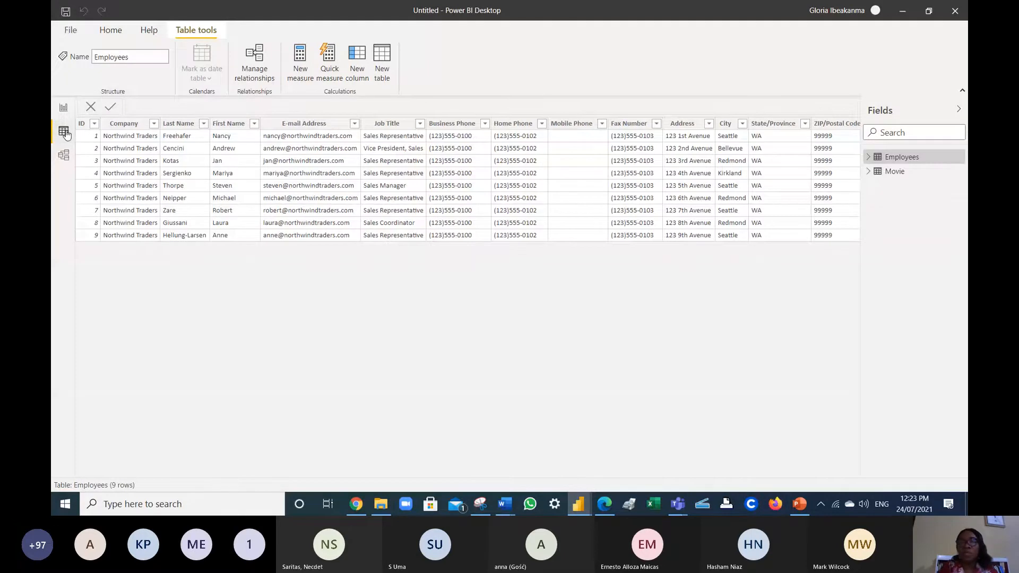
left_click(63, 108)
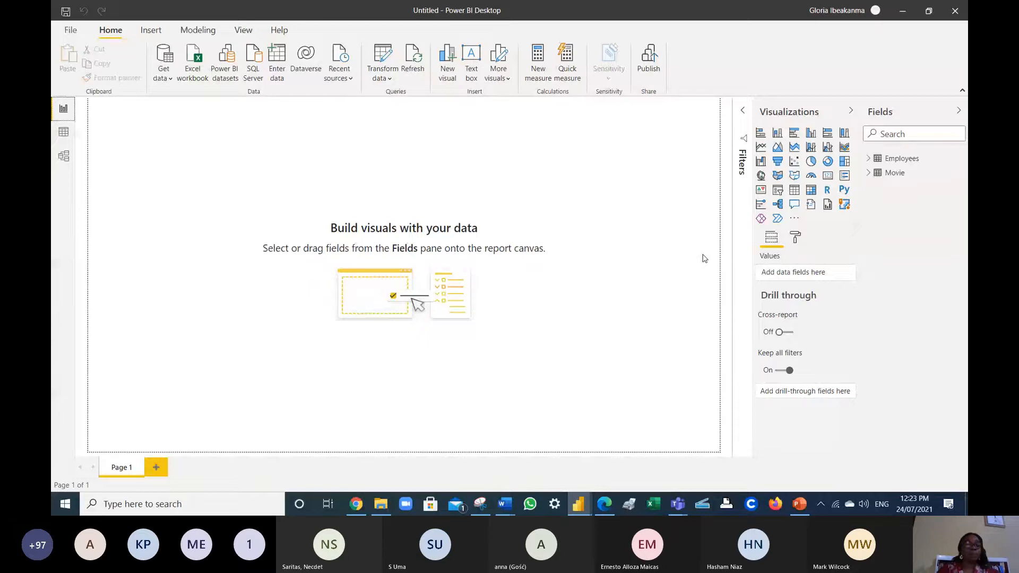
left_click(64, 157)
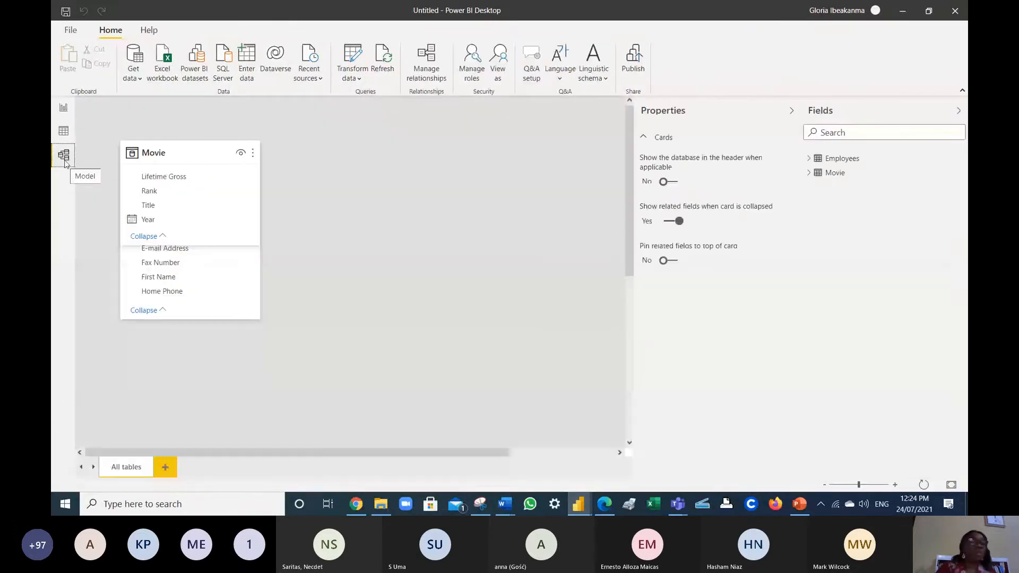
left_click(63, 110)
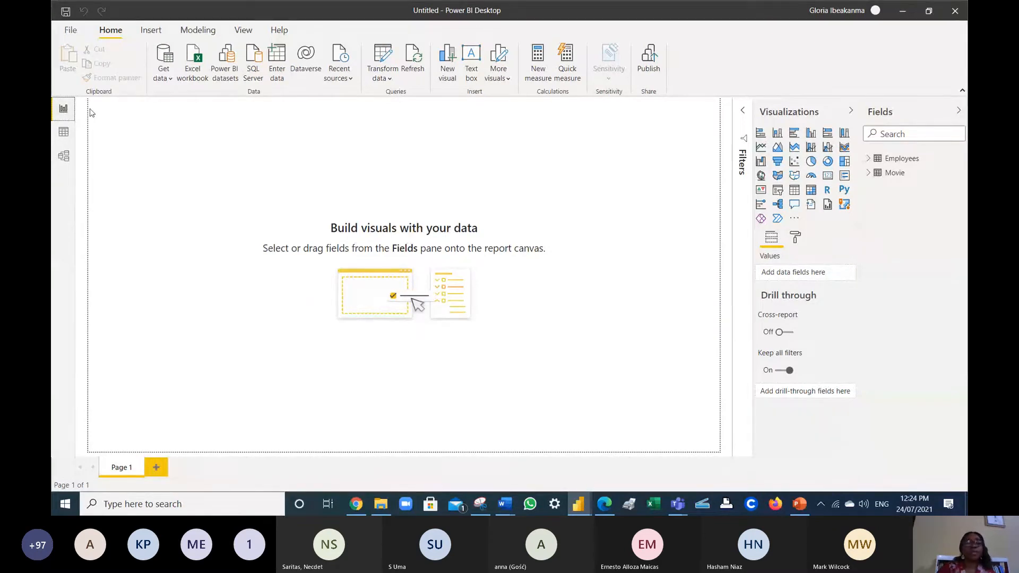
- Start a new data import from the File category using the Excel Workbook connector
left_click(170, 80)
left_click(181, 338)
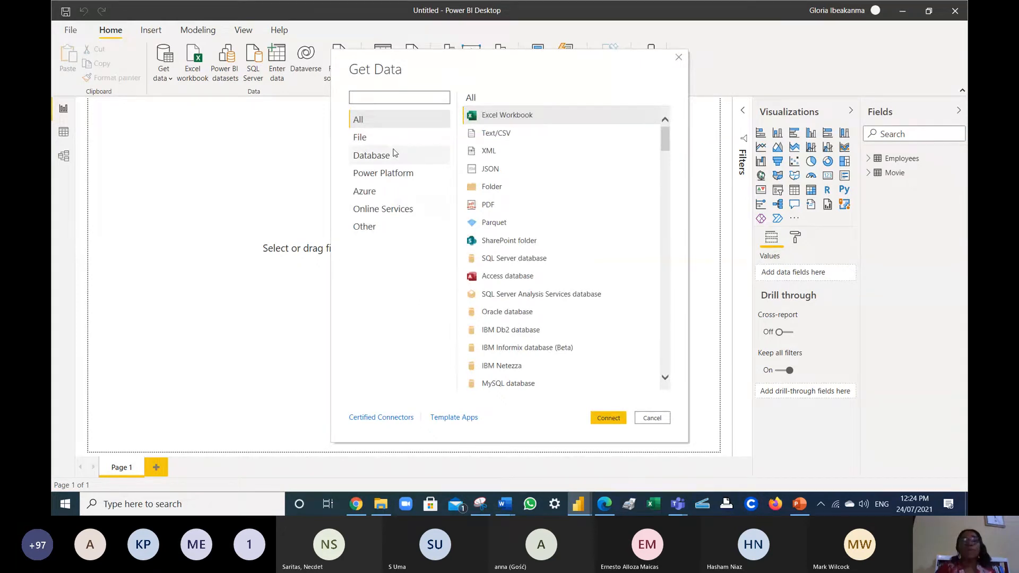
left_click(360, 139)
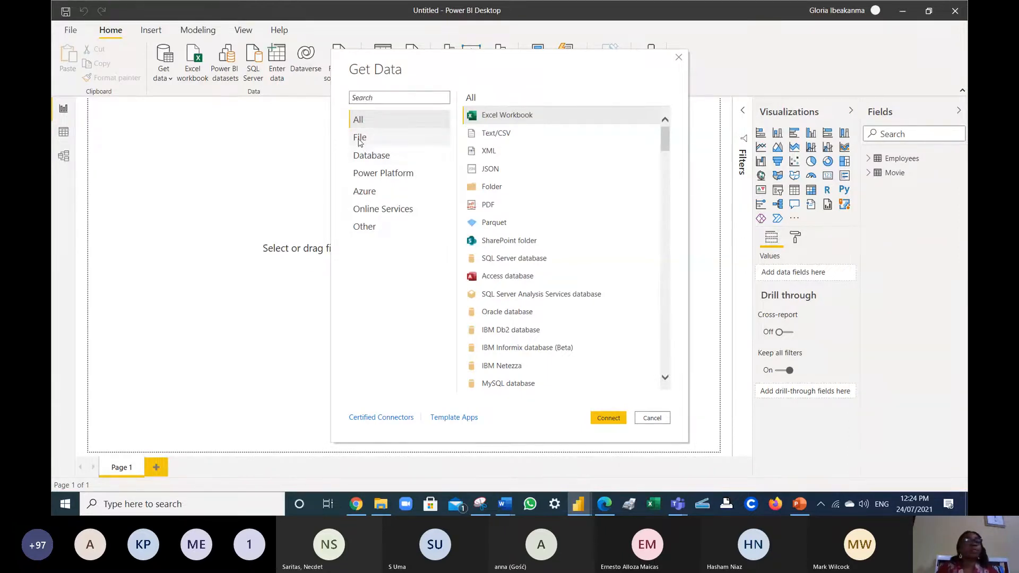
left_click(502, 116)
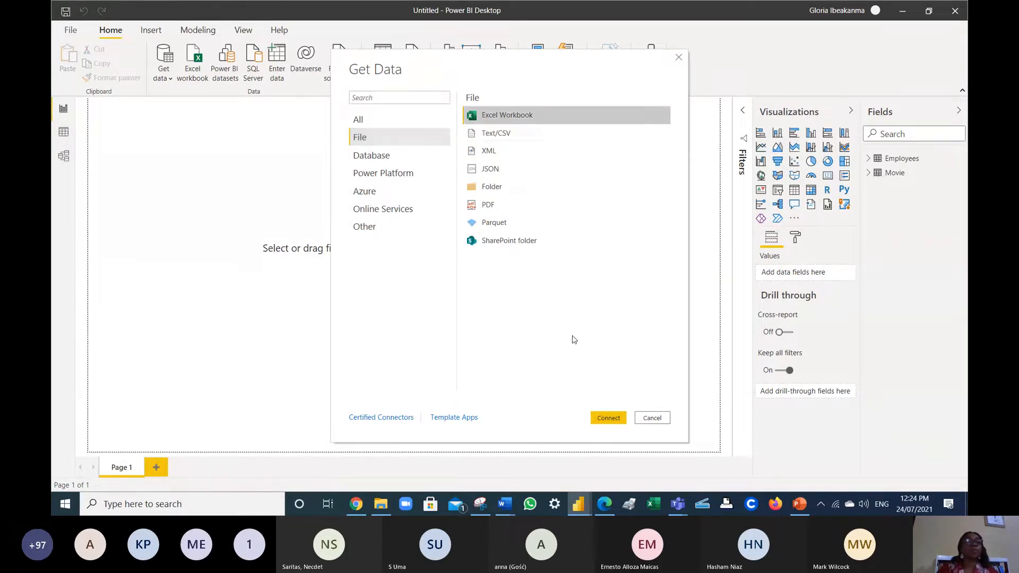
left_click(605, 420)
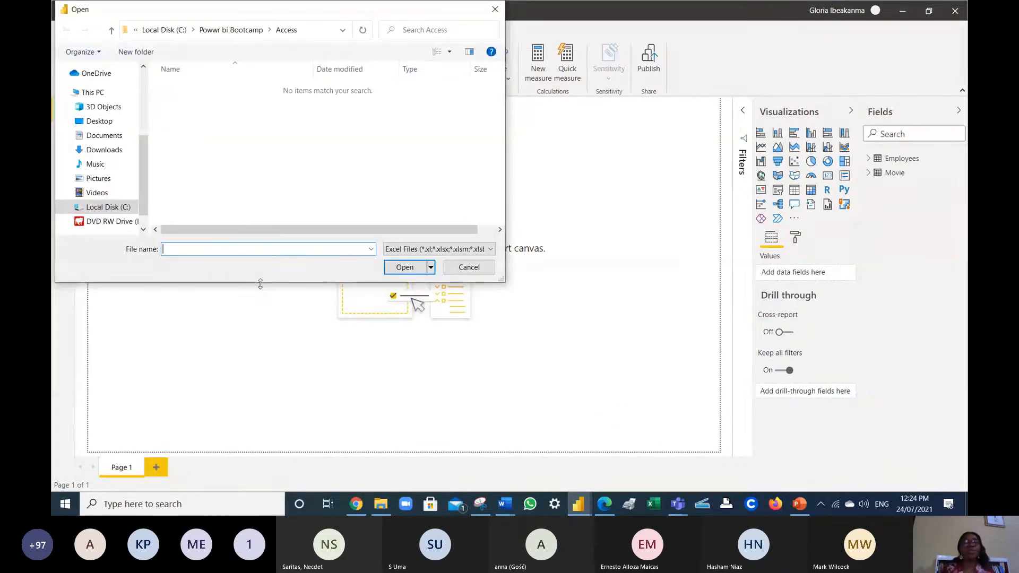
- Open Power_BI_Sales_Data from the Excel & CSV folder of Powwr bi Bootcamp and select its In-Stock Data sheet for import
left_click(104, 207)
double_click(226, 126)
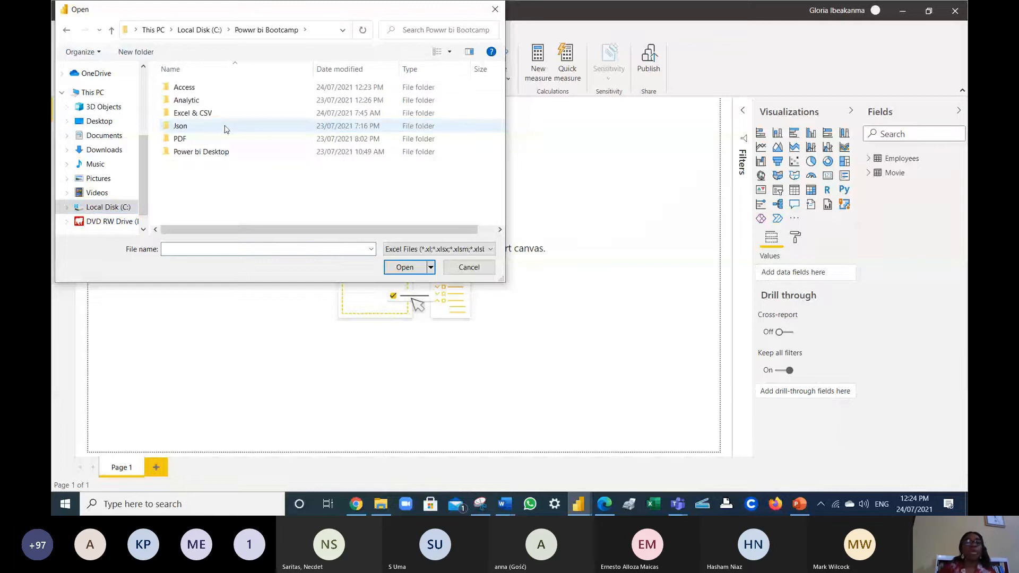
double_click(230, 113)
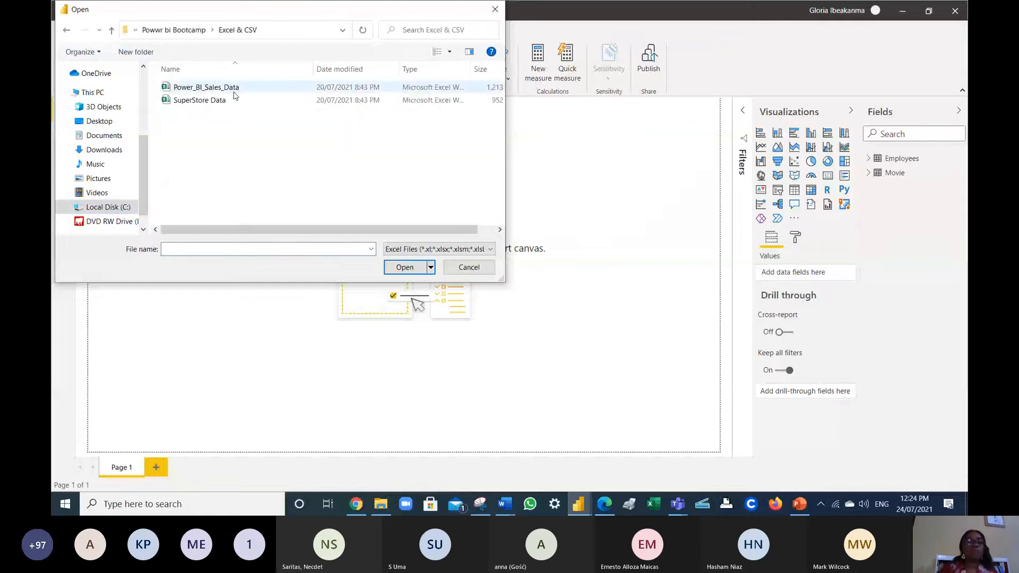
left_click(235, 88)
left_click(409, 267)
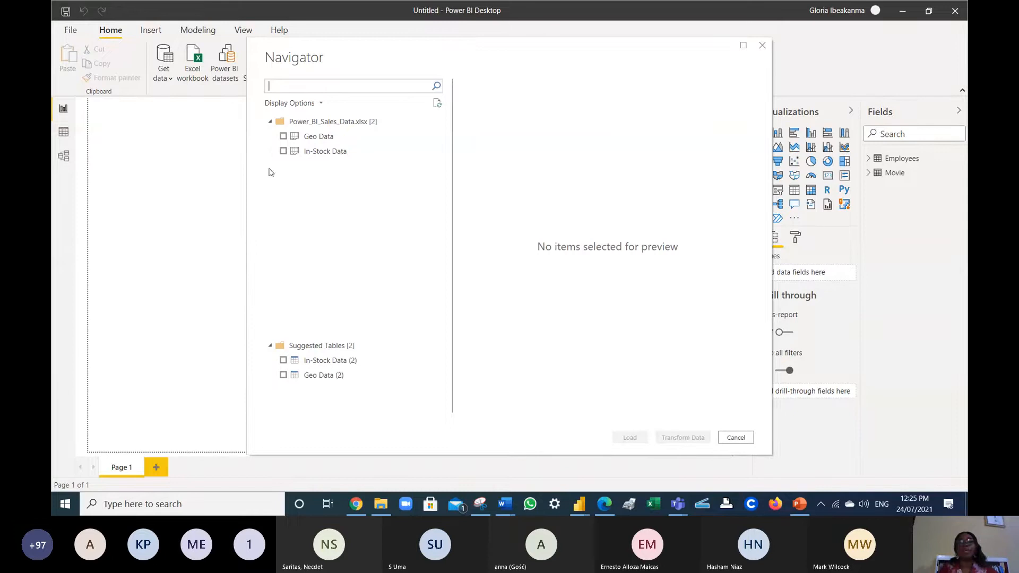
left_click(284, 152)
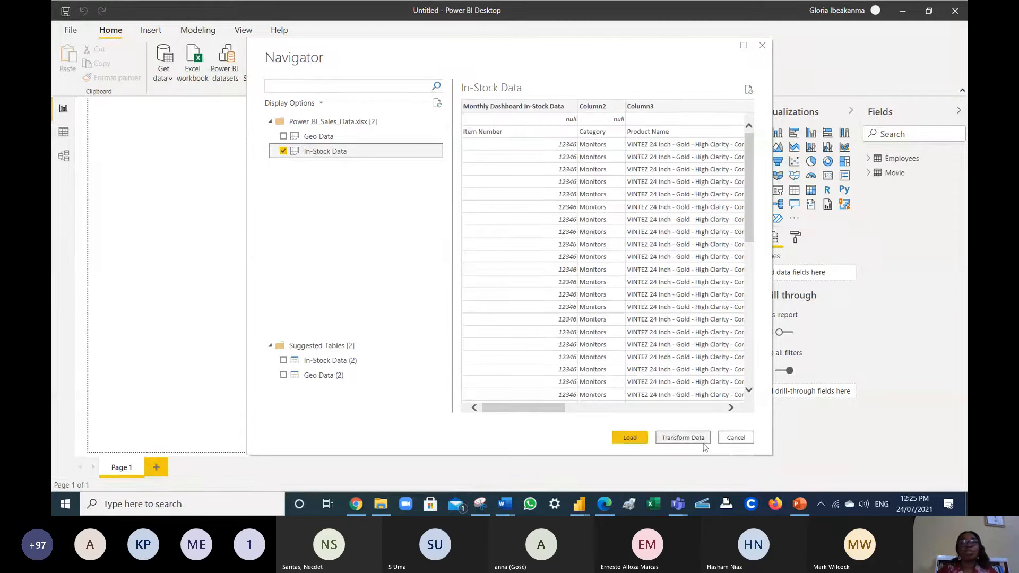
- Load the selected In-Stock Data sheet into Power Query Editor for transformation and look across its columns
key("alt+Tab")
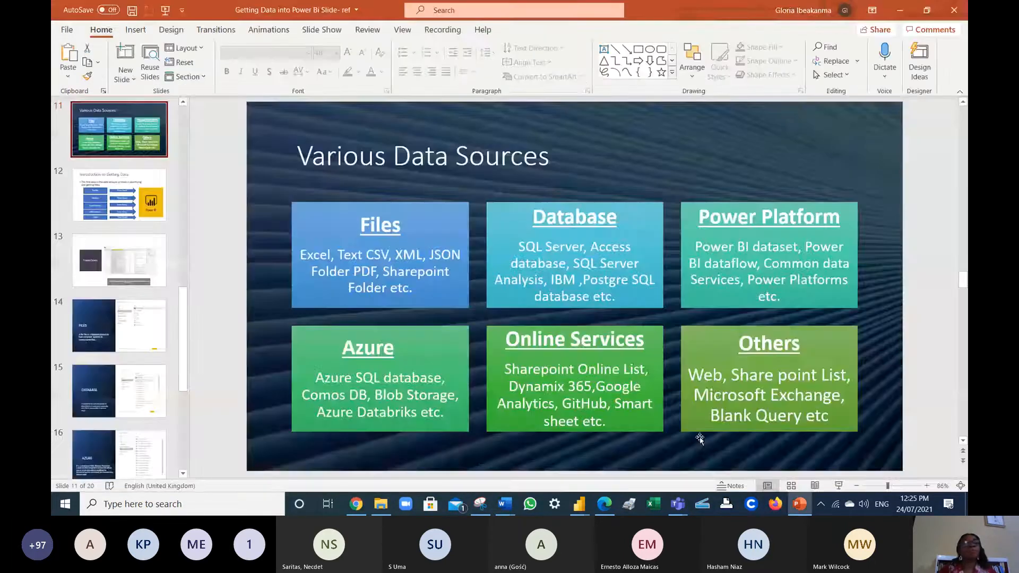
key("alt+Tab")
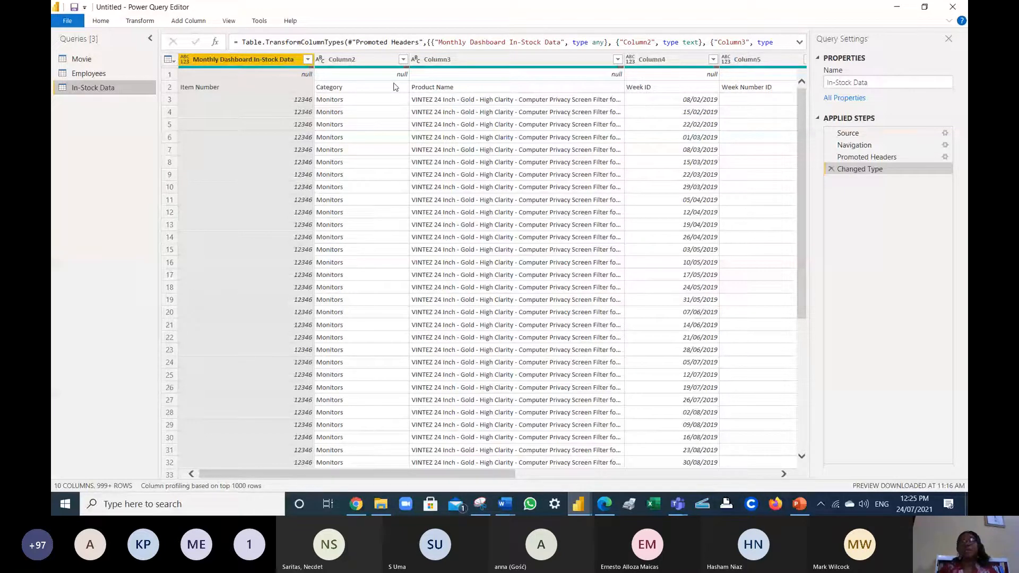
left_click(783, 474)
left_click(192, 474)
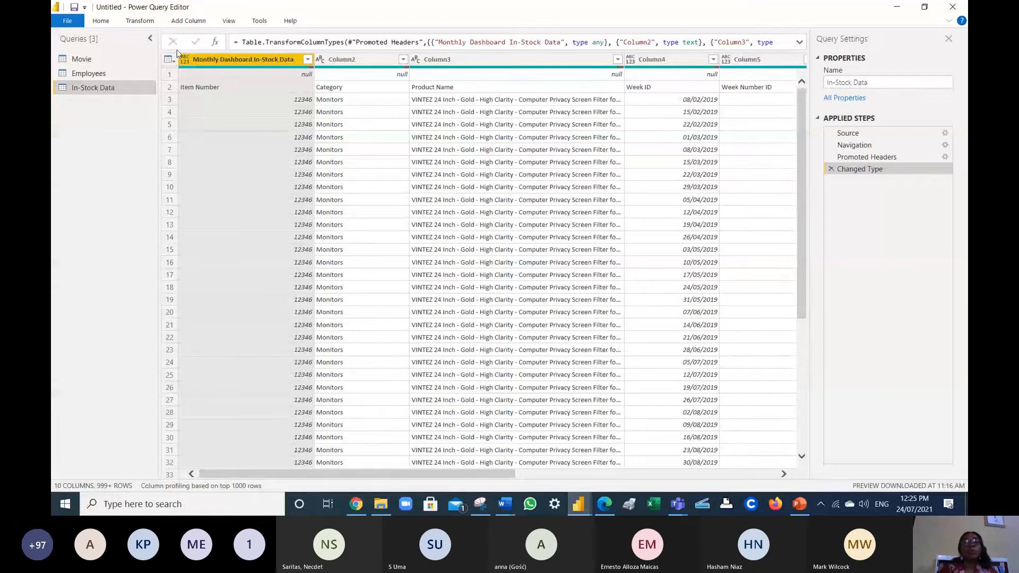
- Remove the top 1 row from the In-Stock Data query
left_click(100, 21)
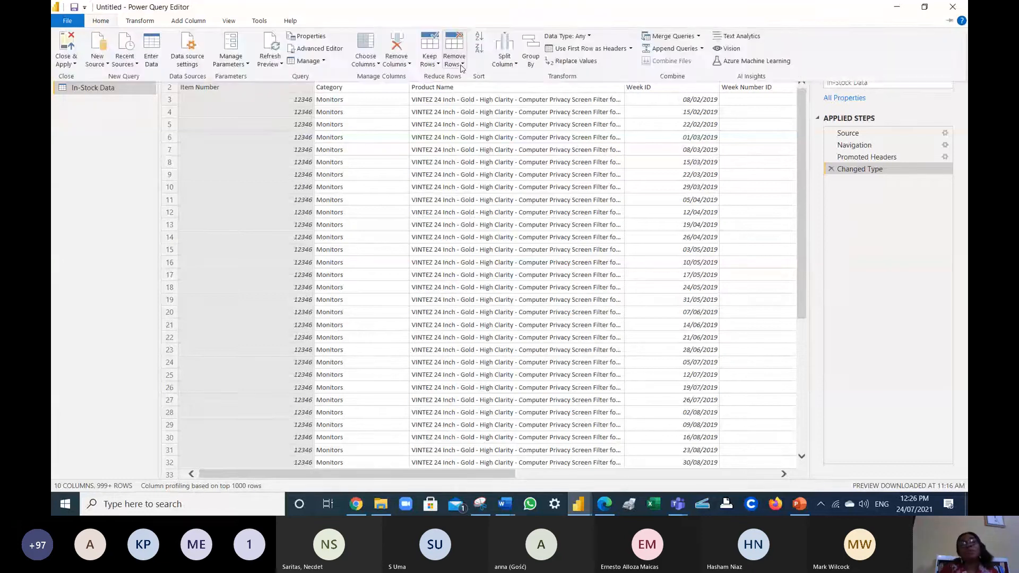
left_click(462, 65)
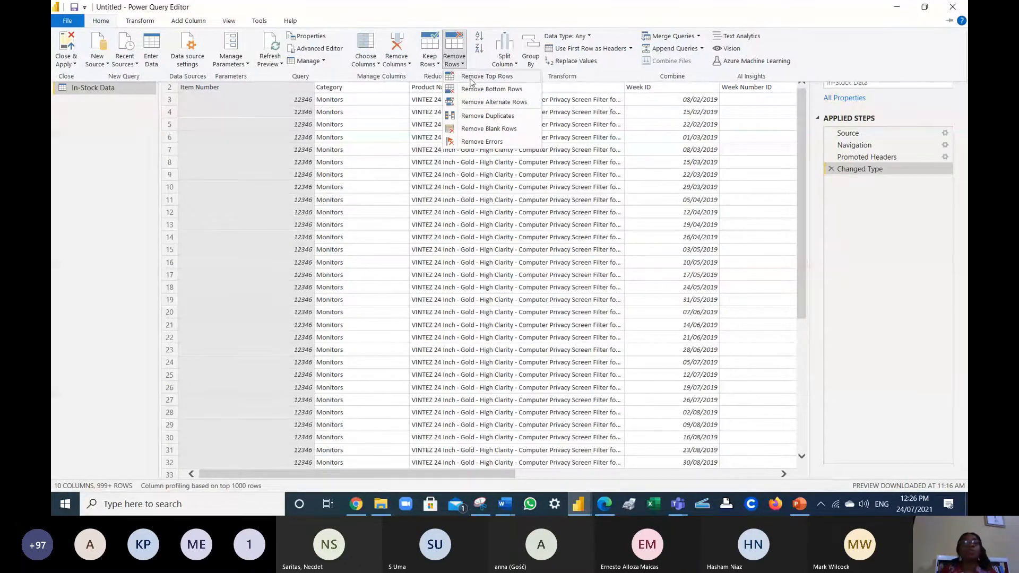
left_click(470, 79)
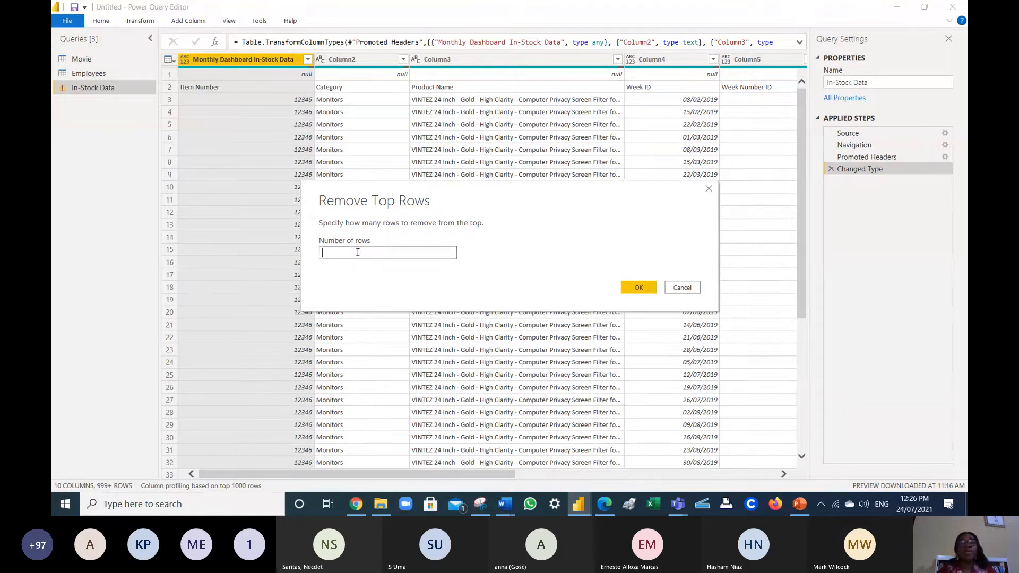
type("1")
left_click(640, 289)
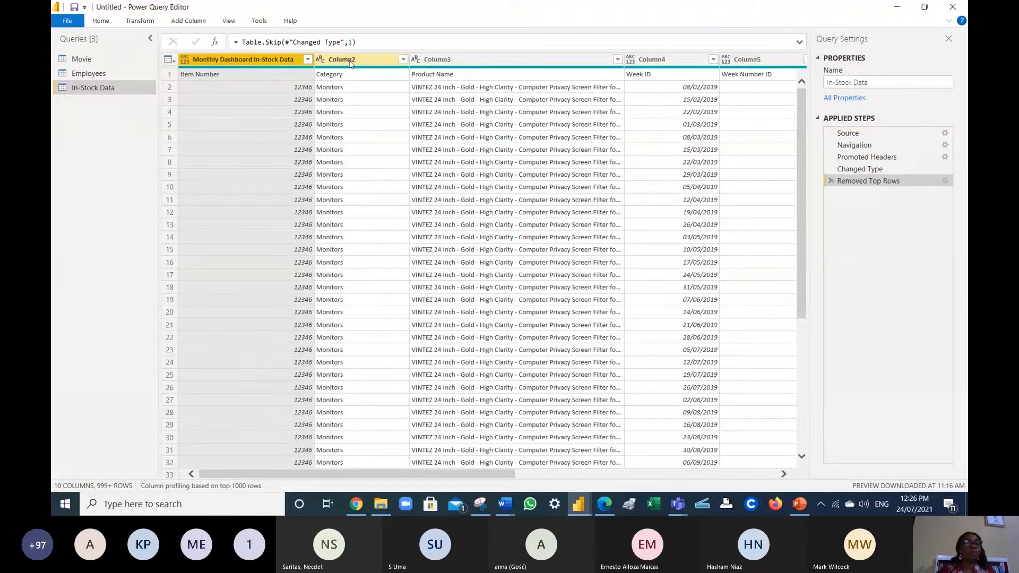
- Use the first row of the In-Stock Data query as its column headers
left_click(784, 474)
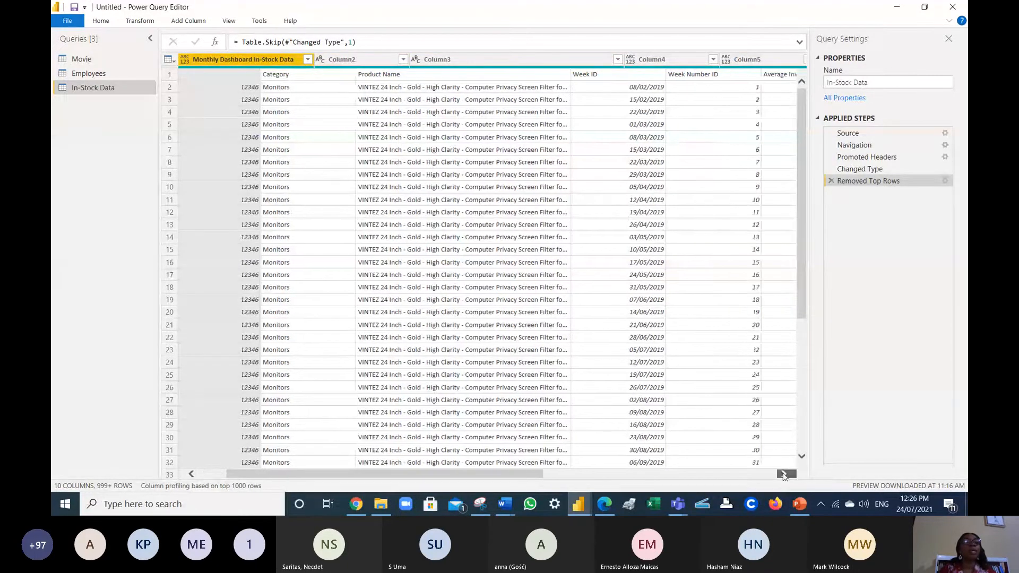
left_click(192, 474)
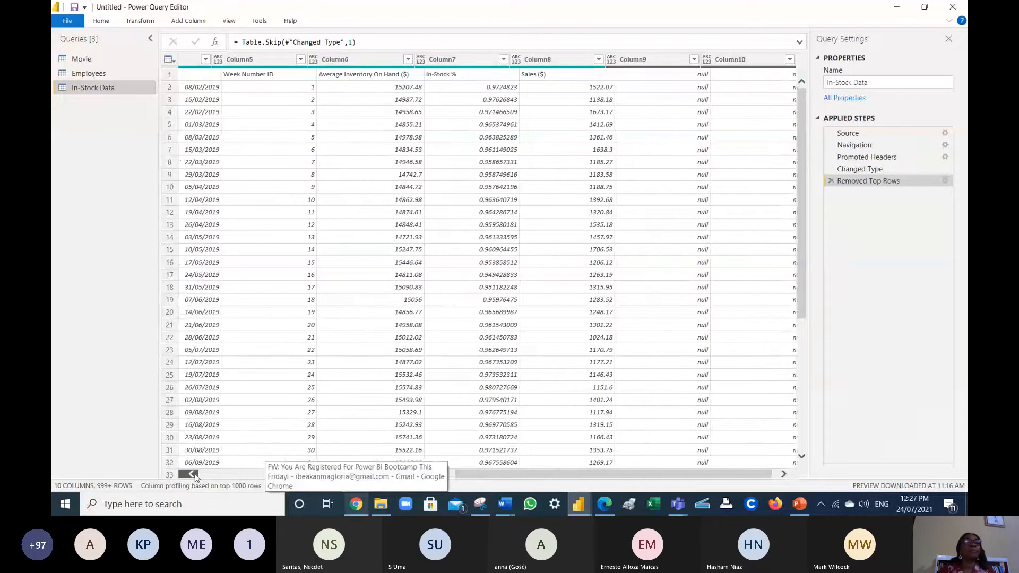
left_click(192, 474)
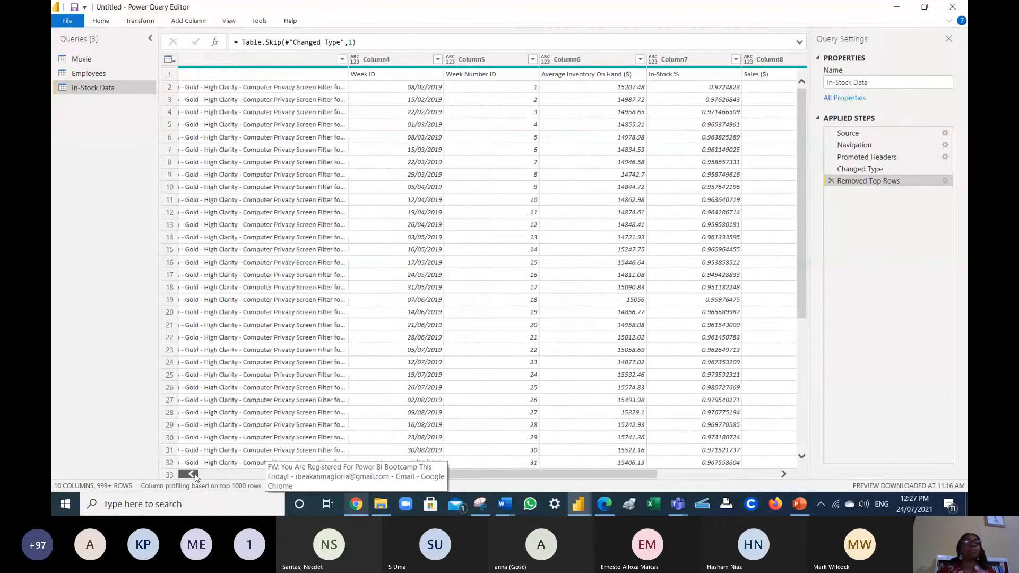
left_click(193, 474)
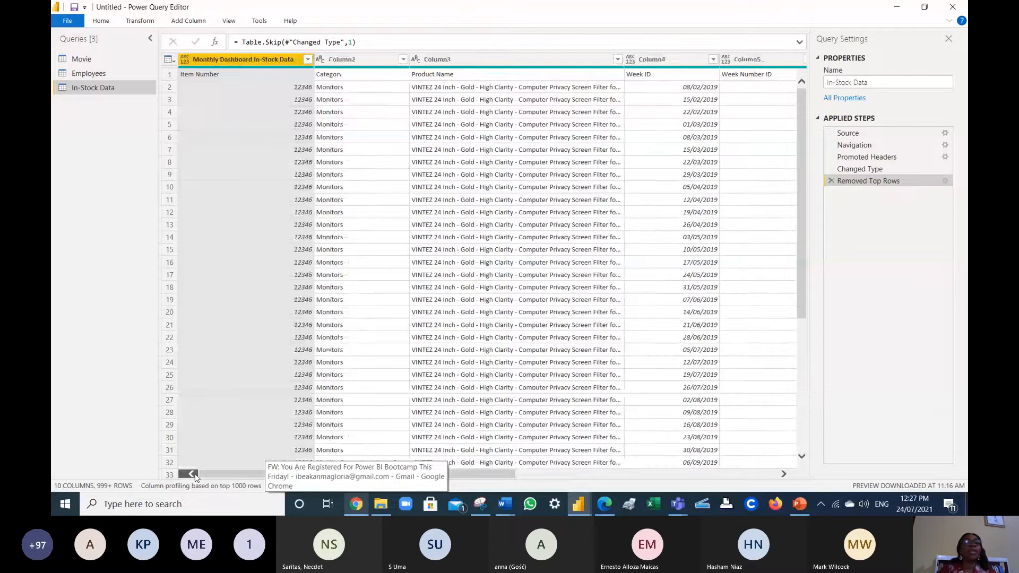
left_click(101, 21)
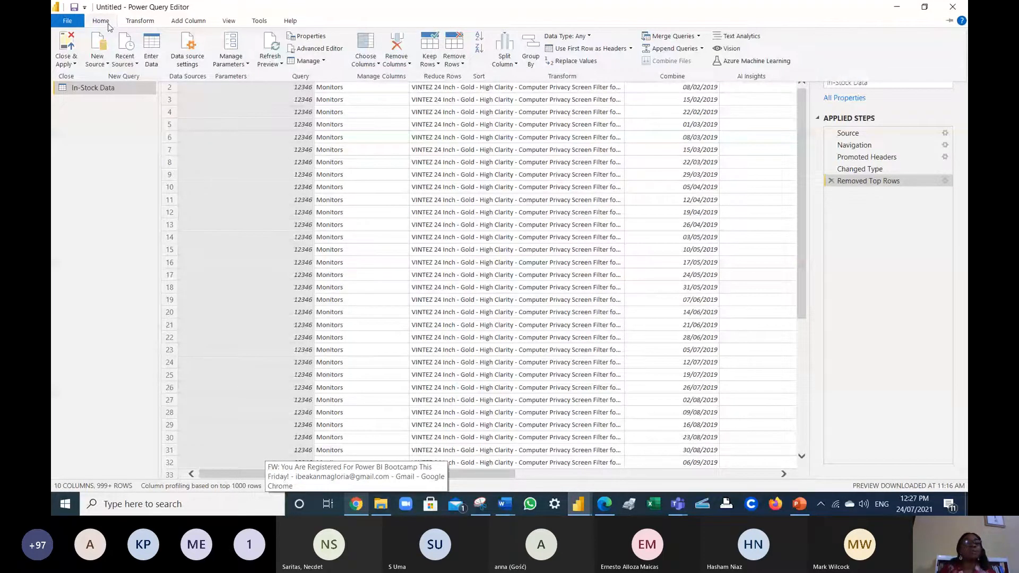
left_click(133, 22)
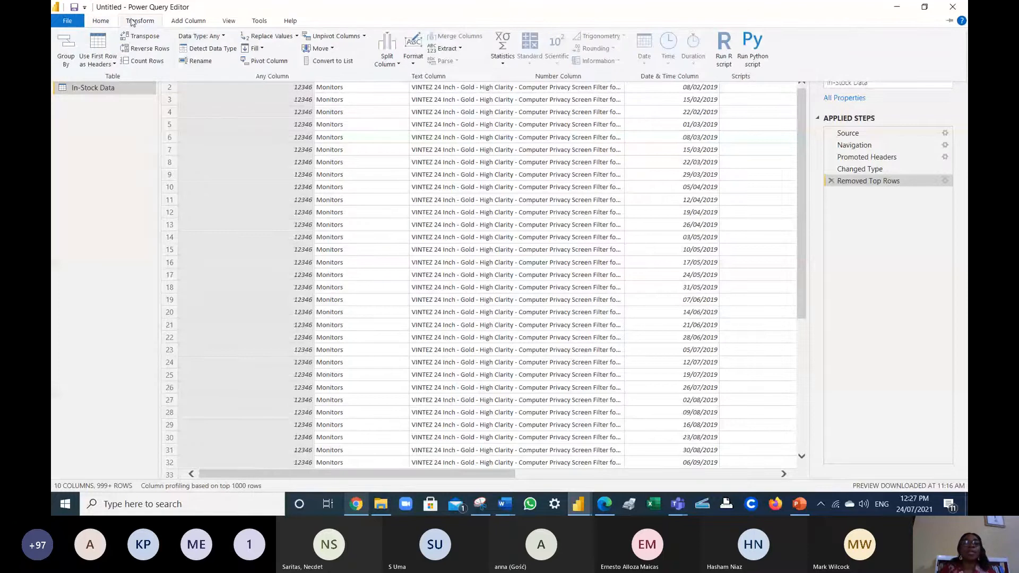
left_click(227, 114)
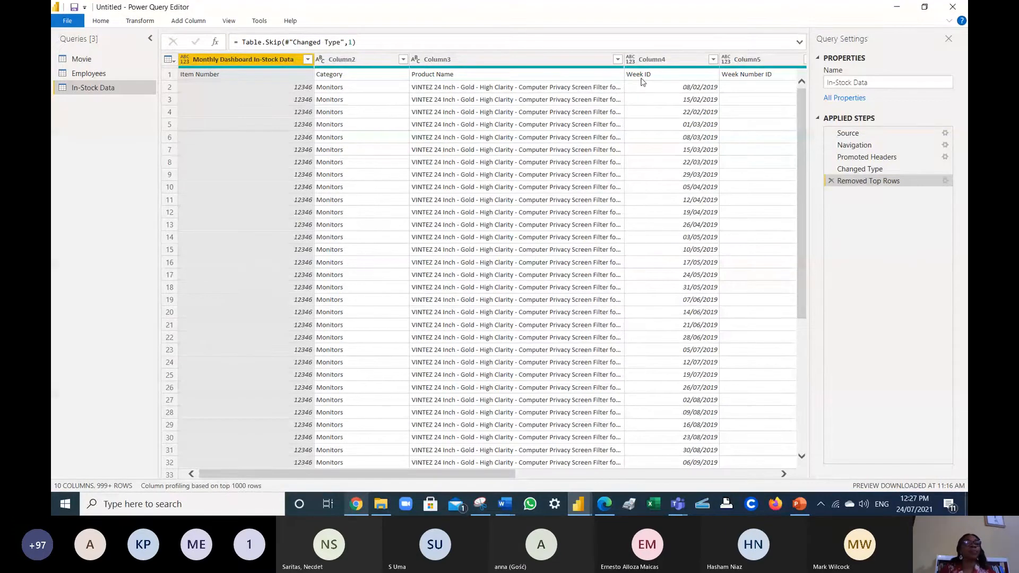
left_click(139, 21)
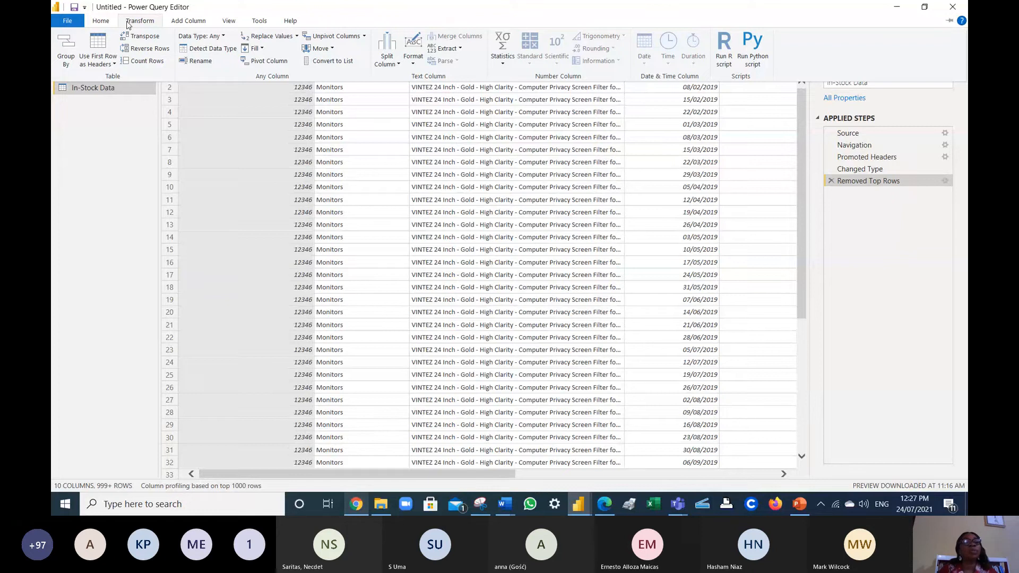
left_click(115, 64)
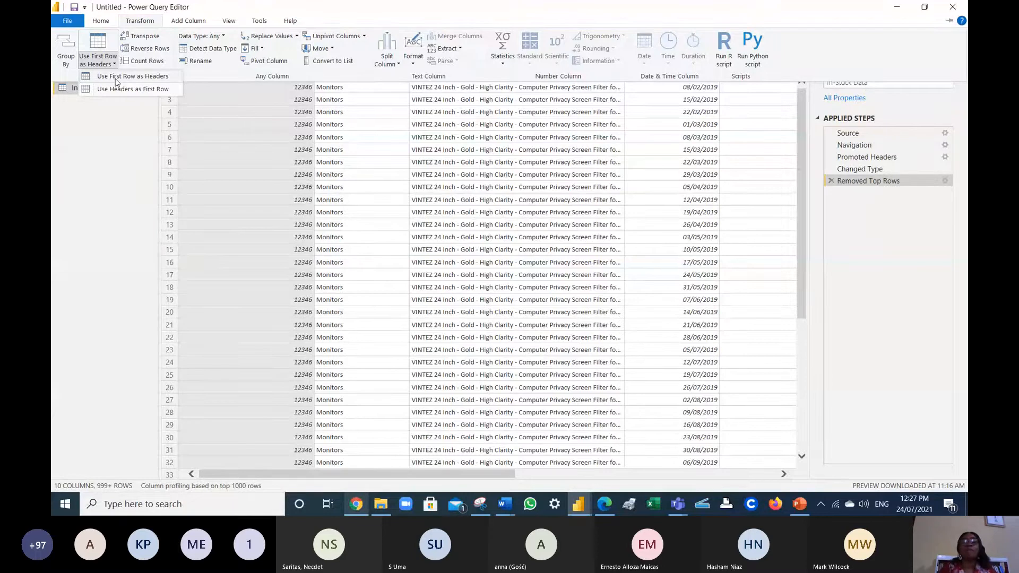
left_click(116, 77)
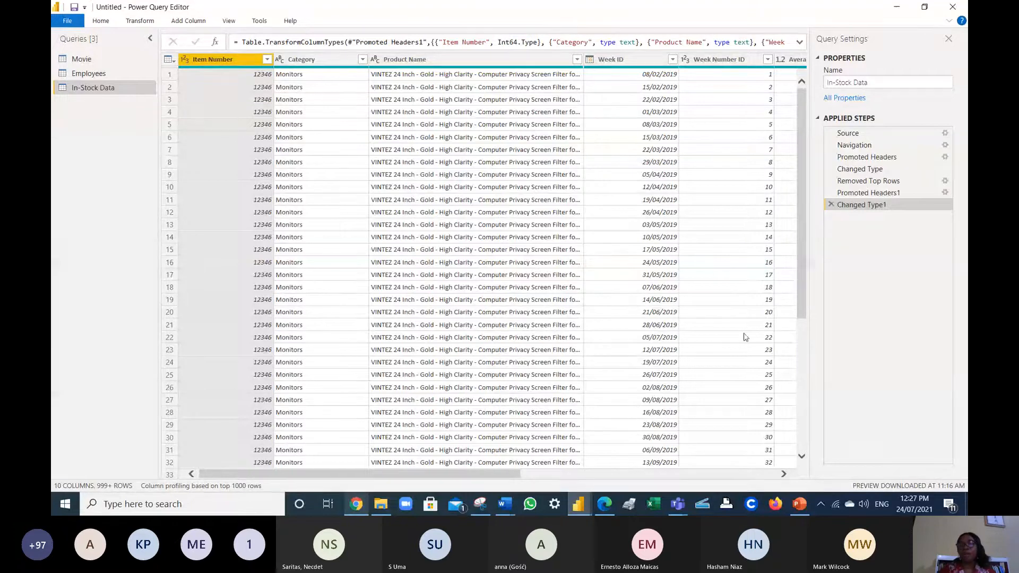
- Try deleting Column9 and Column10 from the In-Stock Data query, and discard the resulting Removed Columns step
left_click(784, 474)
left_click(783, 474)
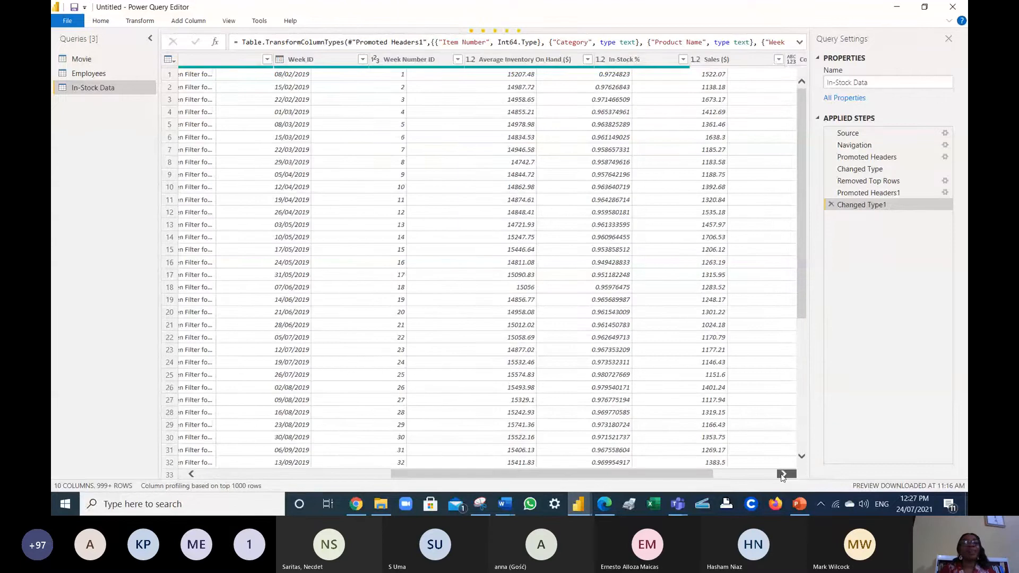
left_click(783, 475)
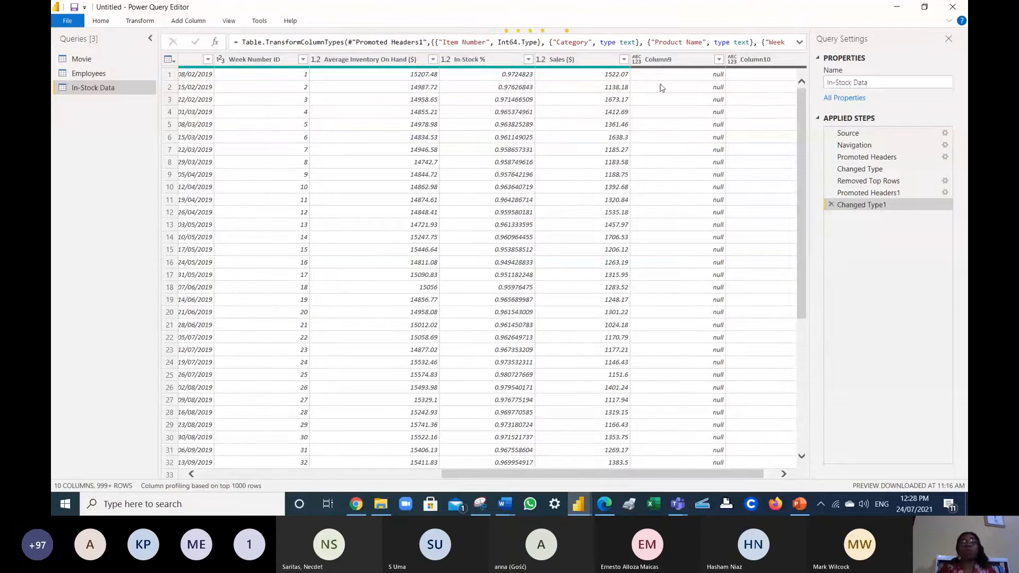
left_click(661, 60)
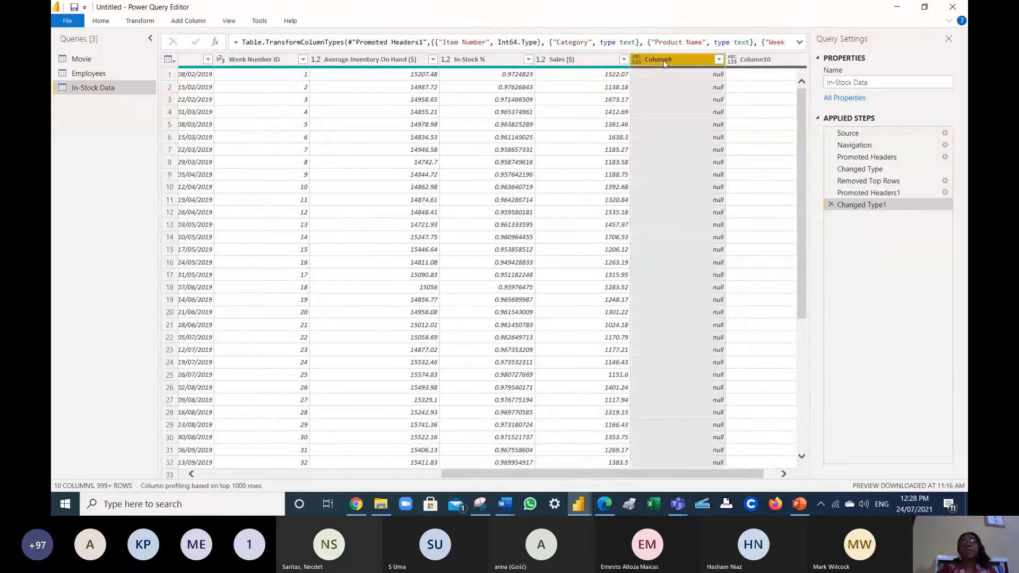
left_click(742, 60)
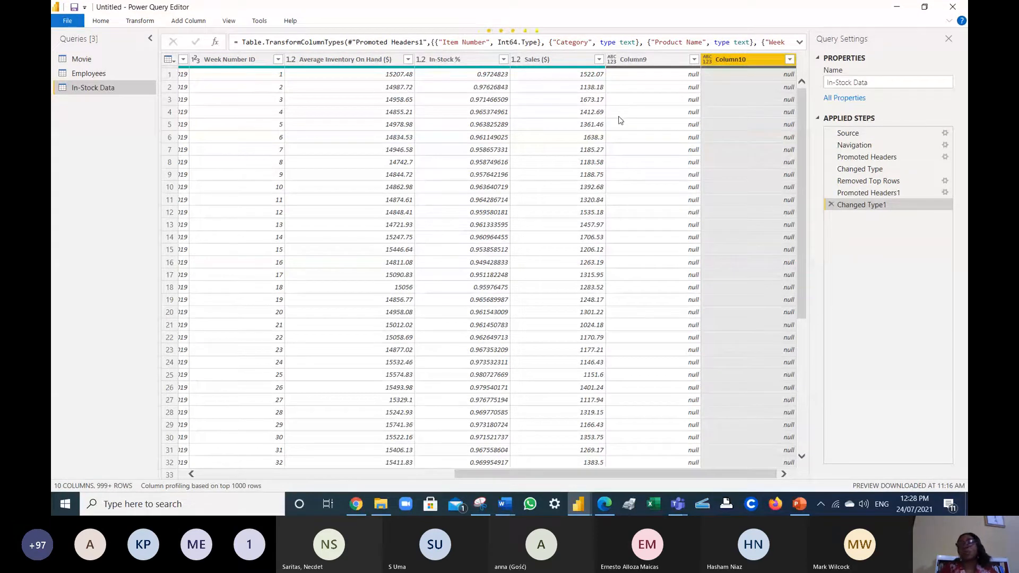
left_click(647, 64)
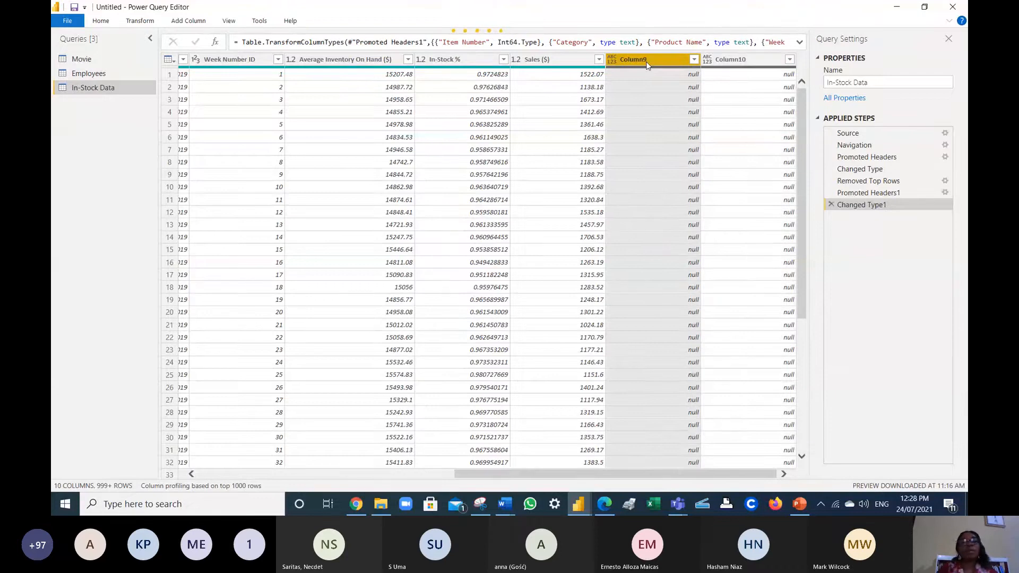
key("Delete")
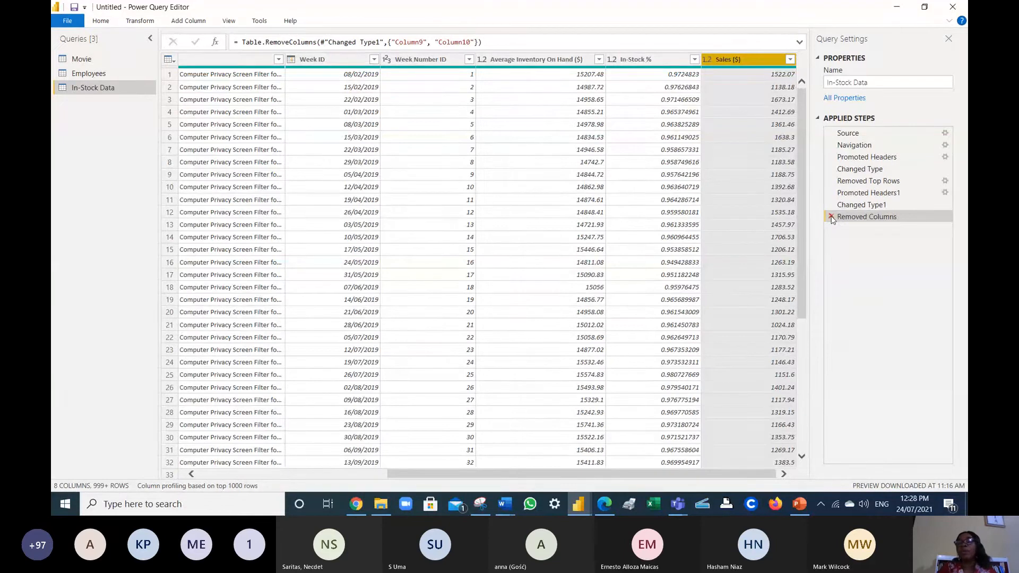
left_click(831, 217)
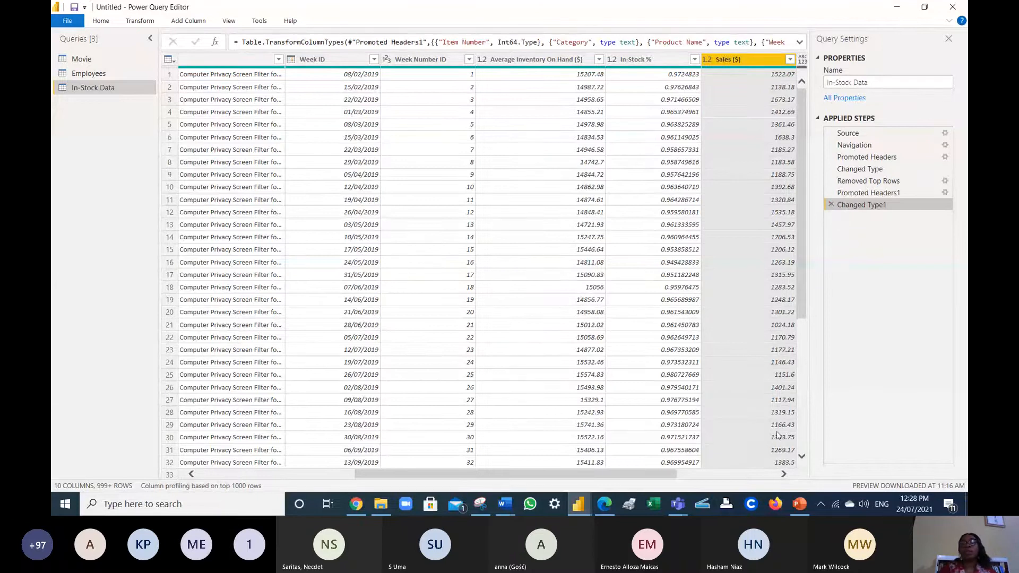
- Select Column9 and Column10 together and remove both with the Remove Columns command
left_click(784, 474)
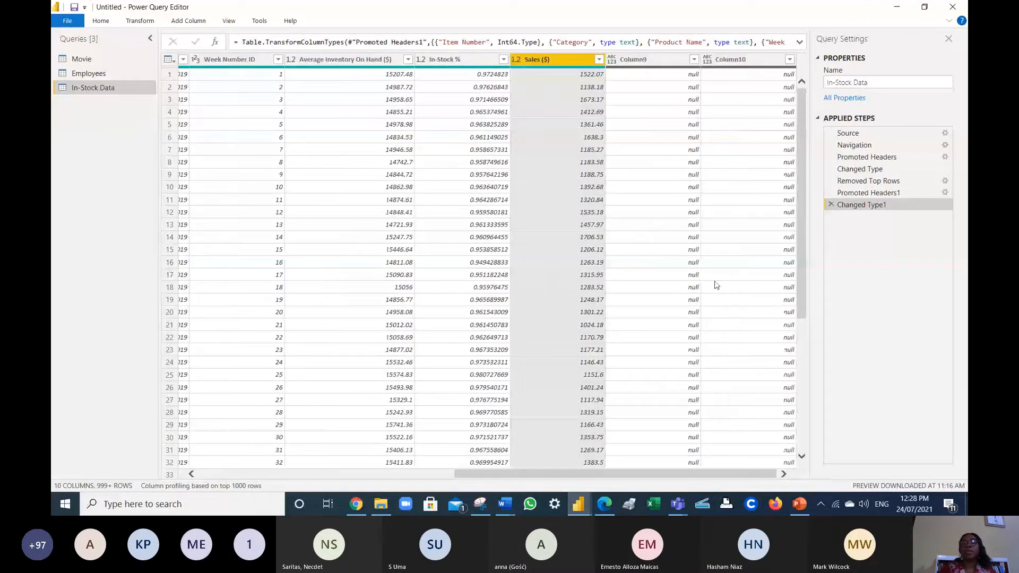
left_click(614, 60)
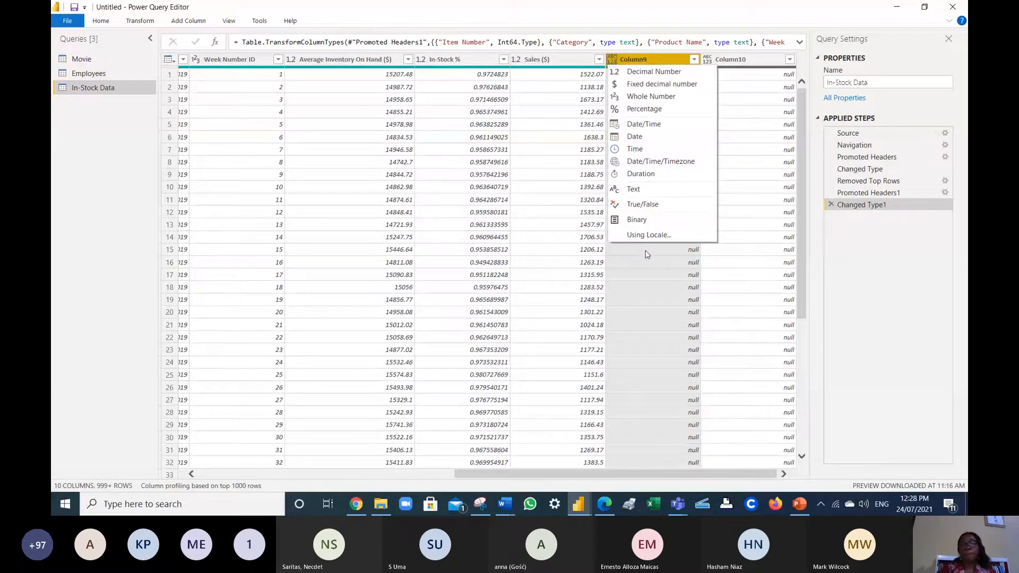
left_click(658, 275)
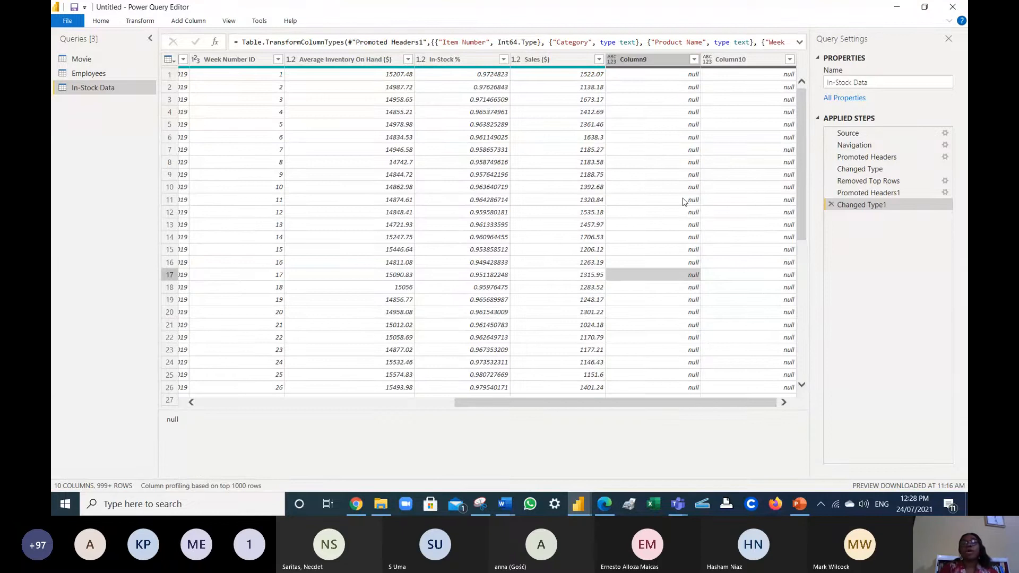
left_click(645, 60)
key("shift+Right")
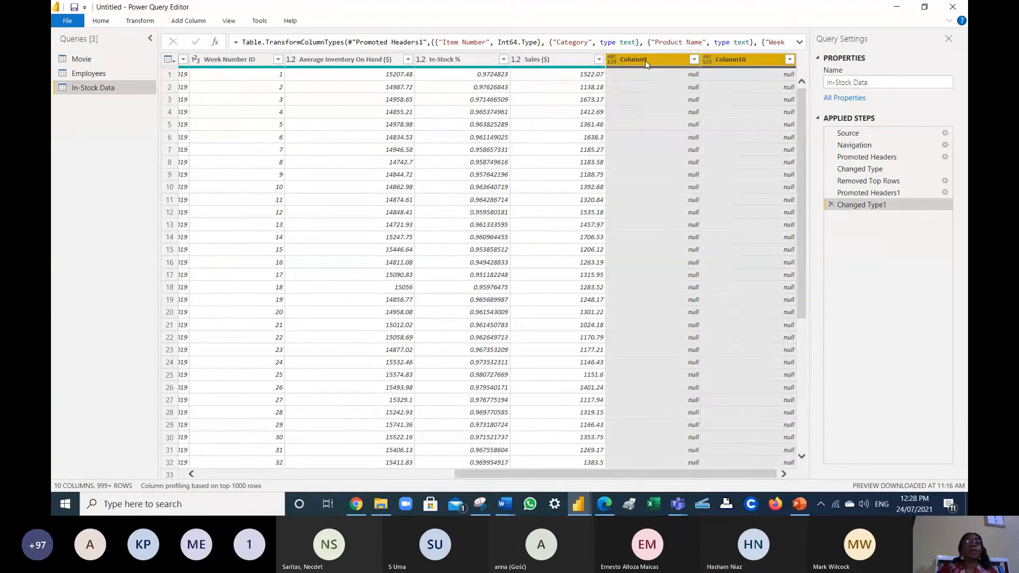
left_click(101, 20)
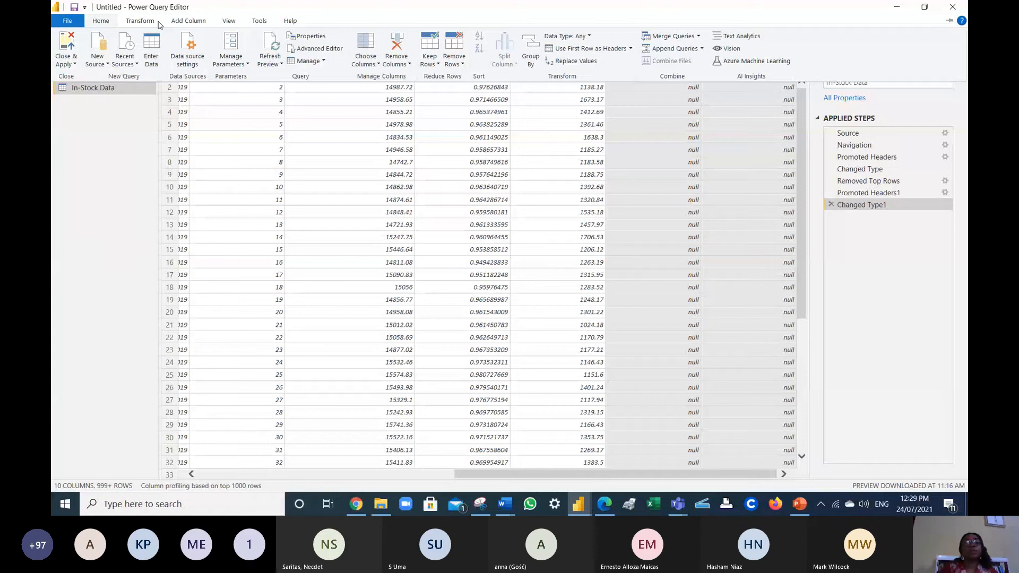
left_click(410, 65)
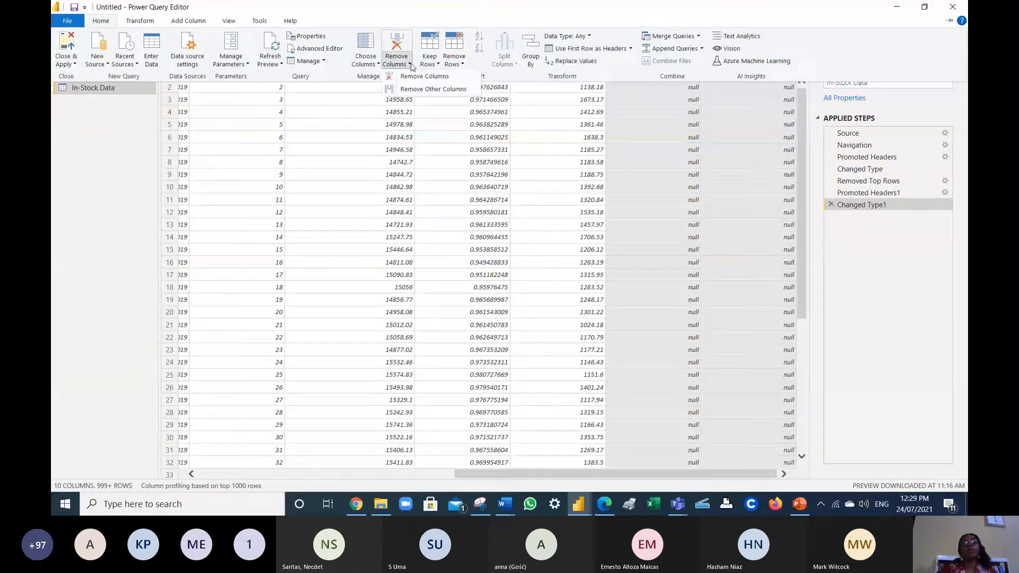
left_click(415, 77)
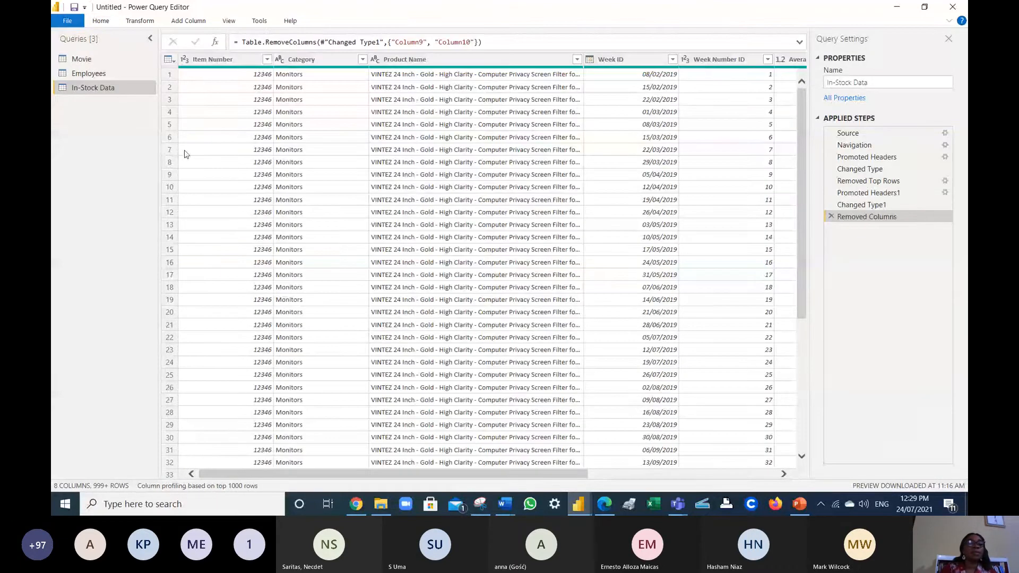
- Check the data types of the In-Stock Data columns, from Item Number through Week ID to Sales ($)
left_click(183, 62)
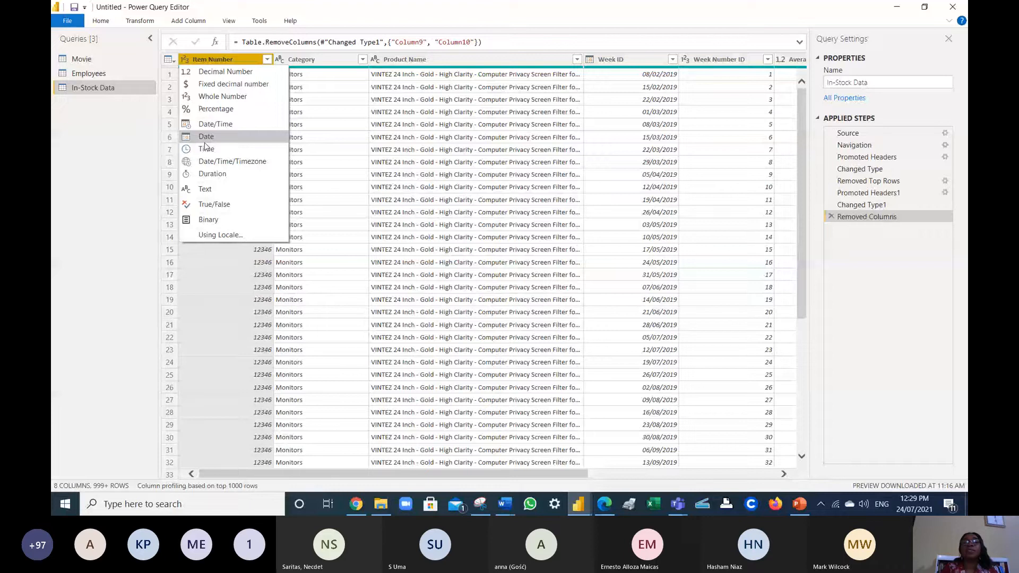
left_click(319, 80)
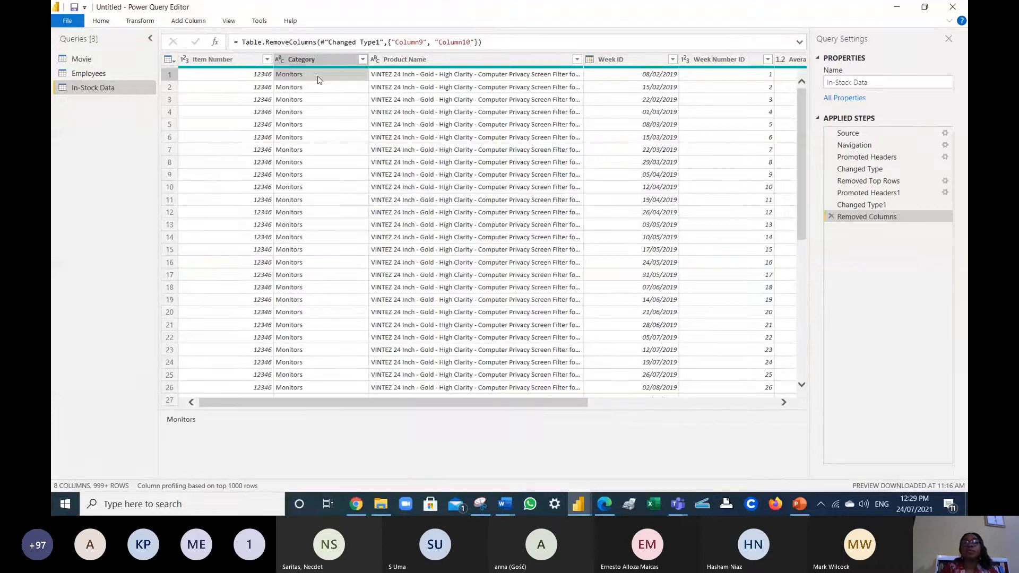
left_click(610, 60)
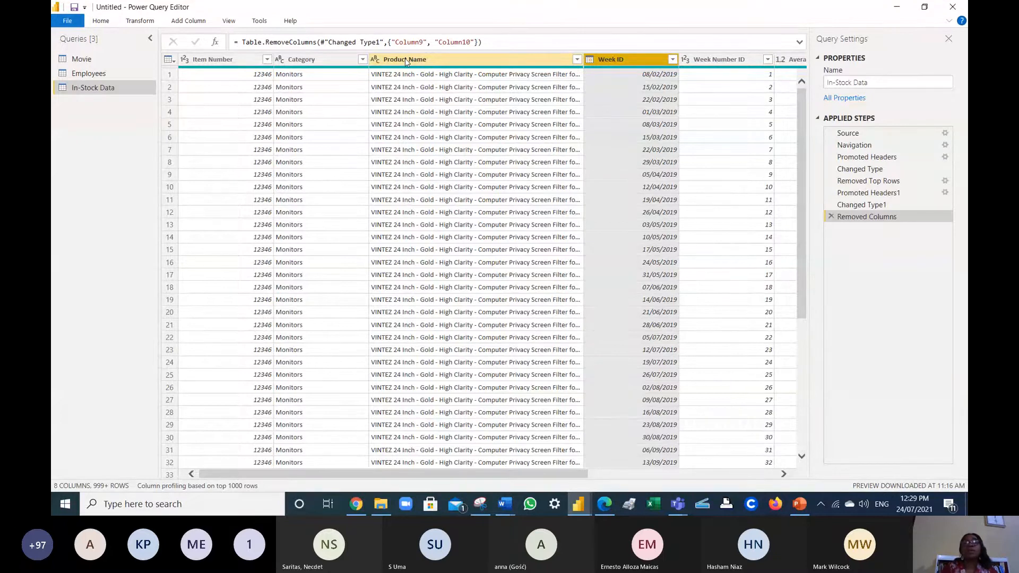
left_click(589, 60)
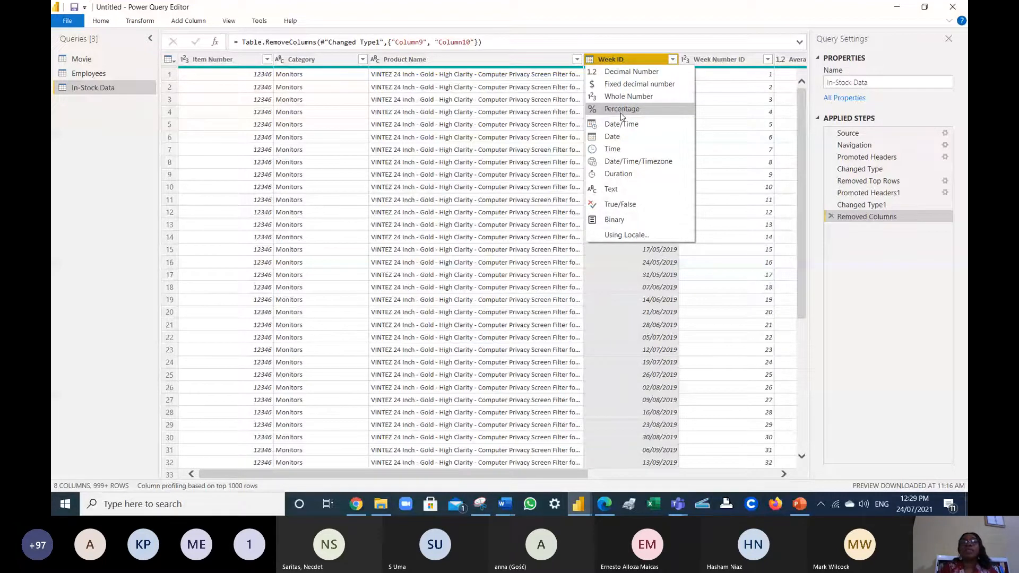
left_click(731, 102)
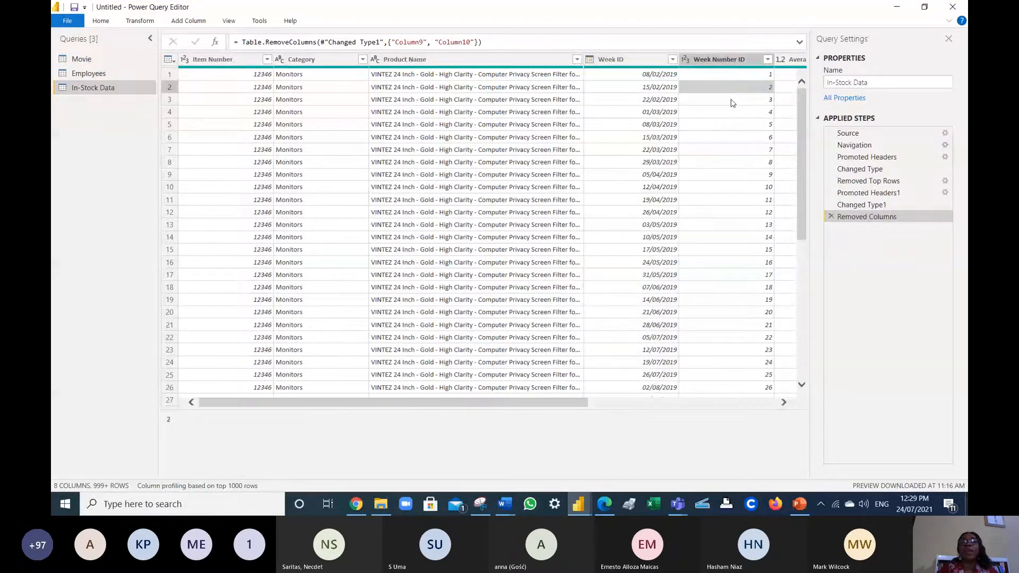
key("Right")
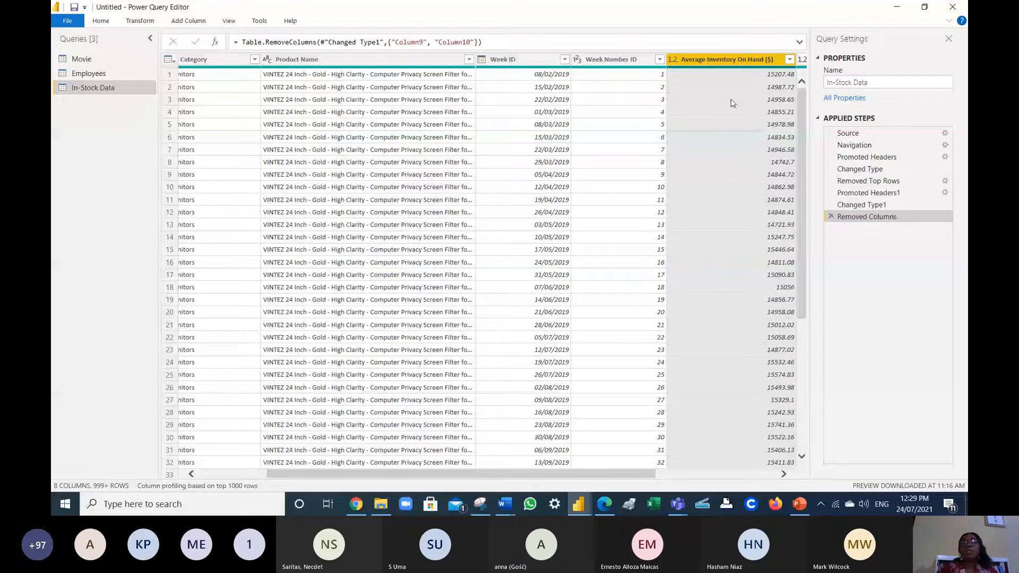
key("Right")
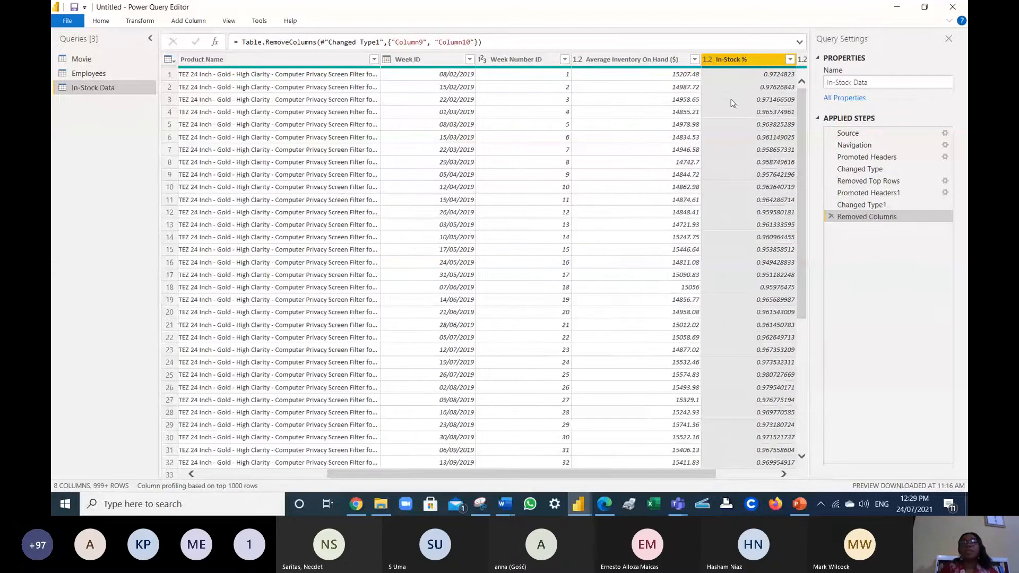
key("Right")
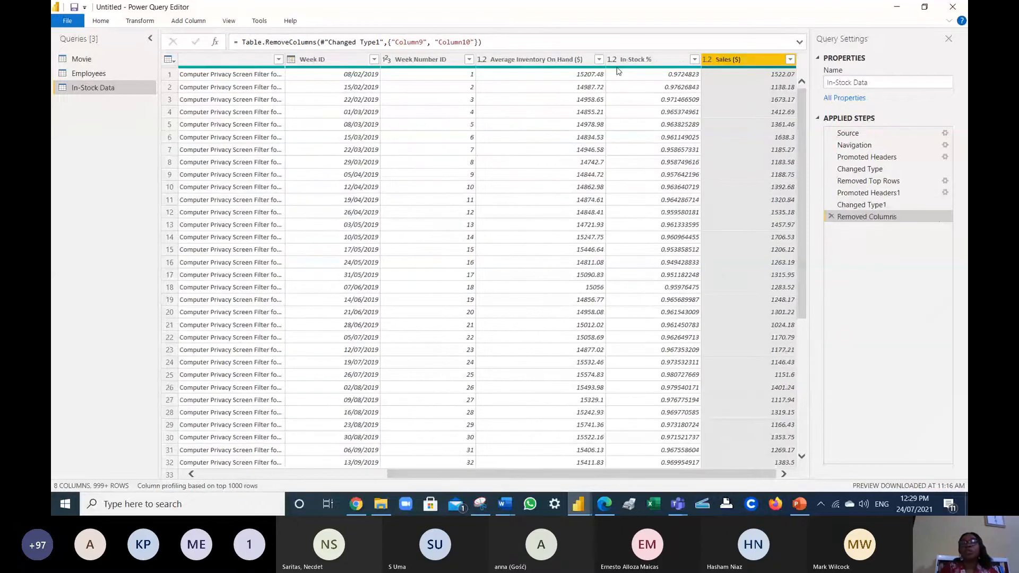
- Change the data type of the In-Stock % column to Percentage
left_click(613, 62)
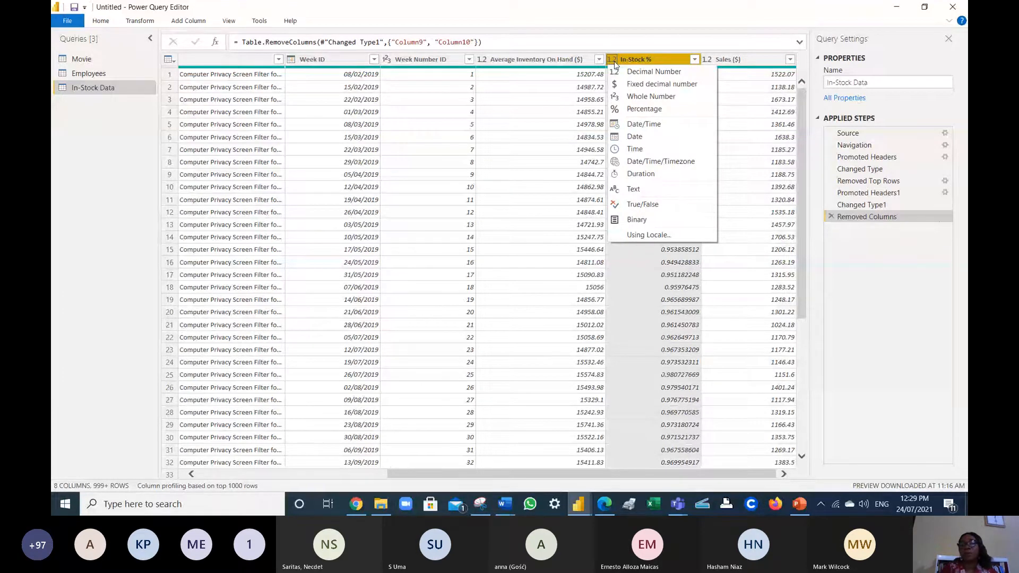
left_click(643, 108)
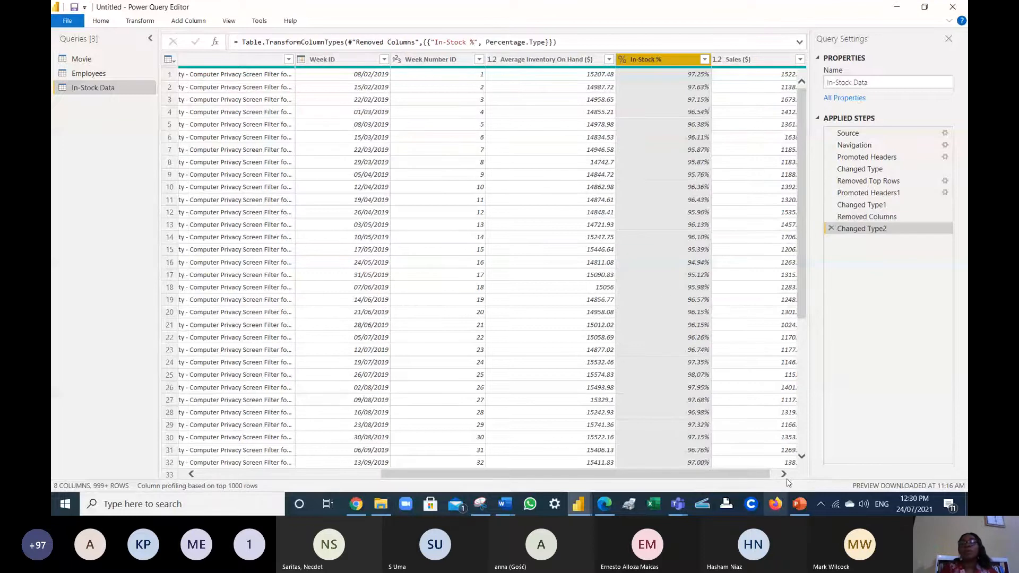
left_click(784, 474)
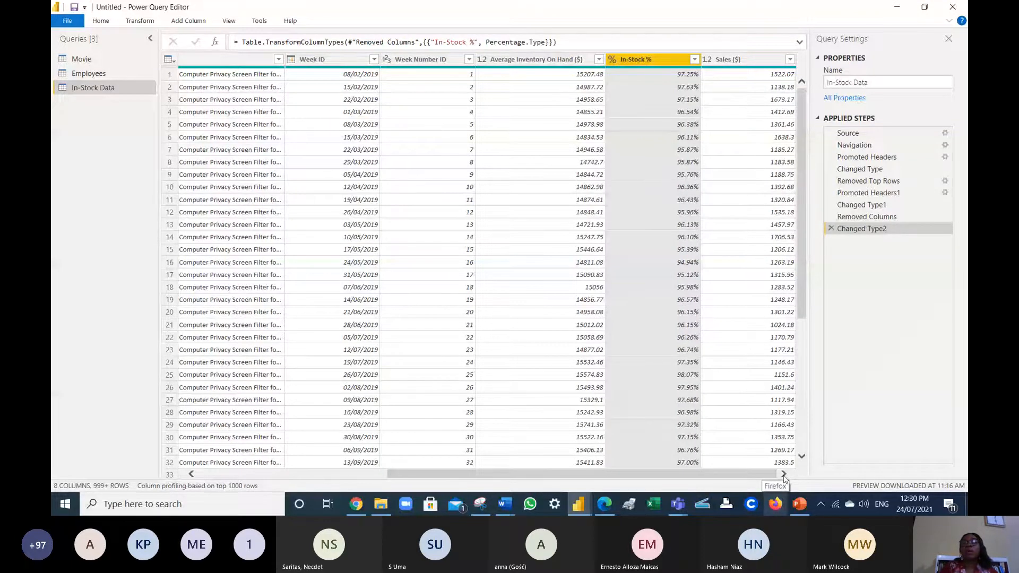
- View the data type choices for the Sales ($) column without changing it, and go back to the table's first column
left_click(708, 61)
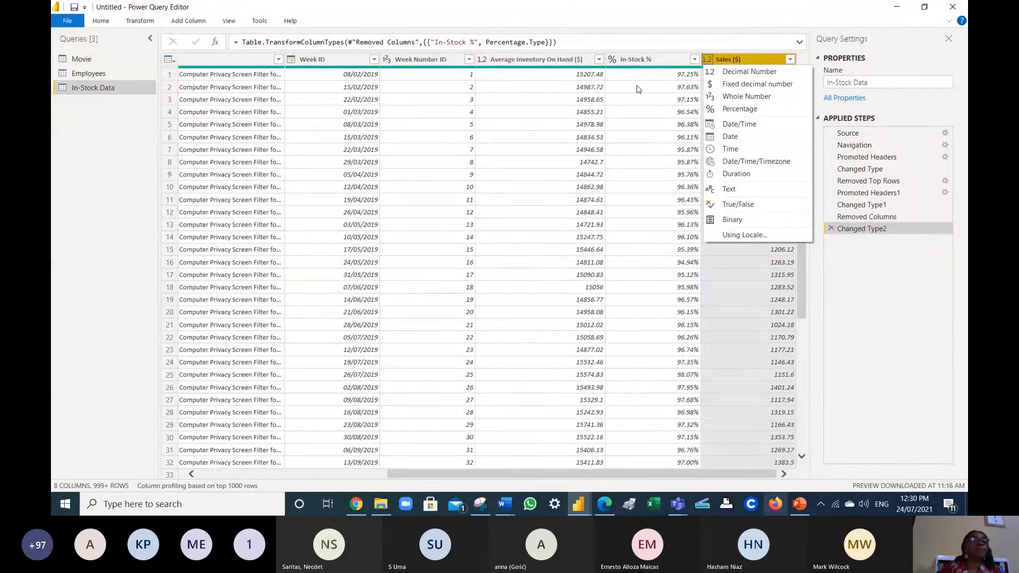
left_click(452, 163)
key("Home")
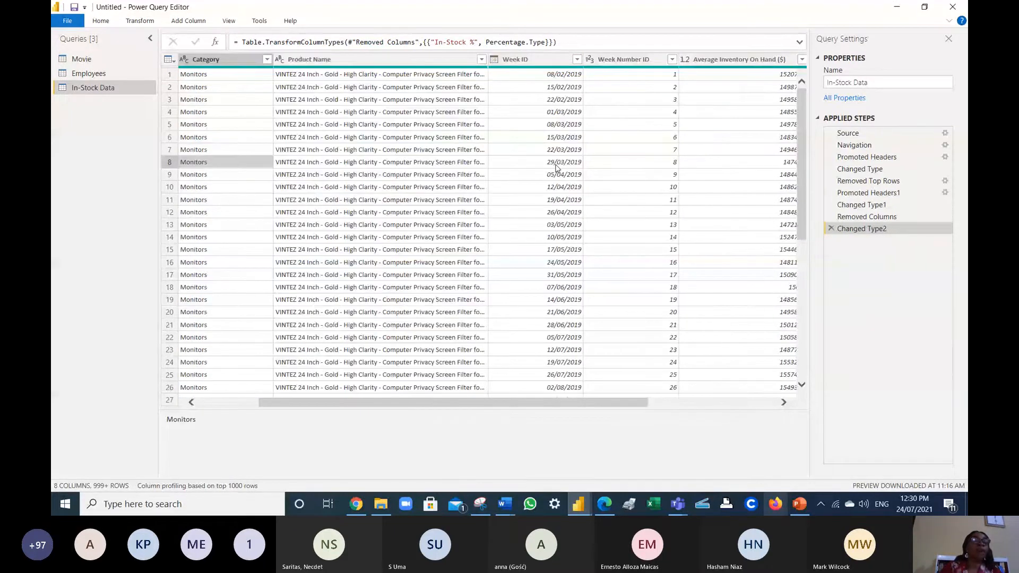
left_click(169, 162)
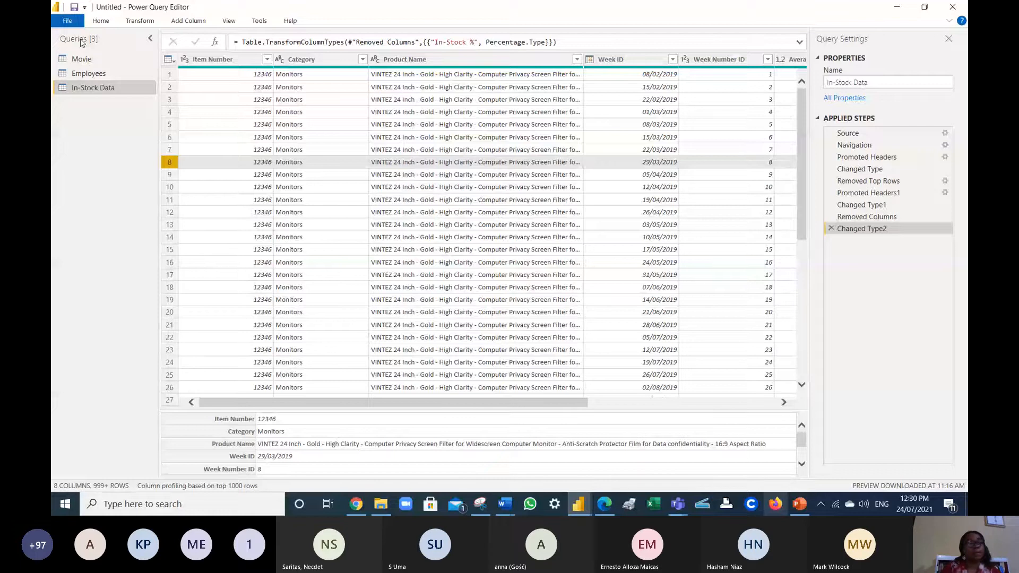
- Import the Power_BI_Q1_Sales and Power_BI_Q2_Sales files as new queries, using the Text/CSV source
key("alt+Tab")
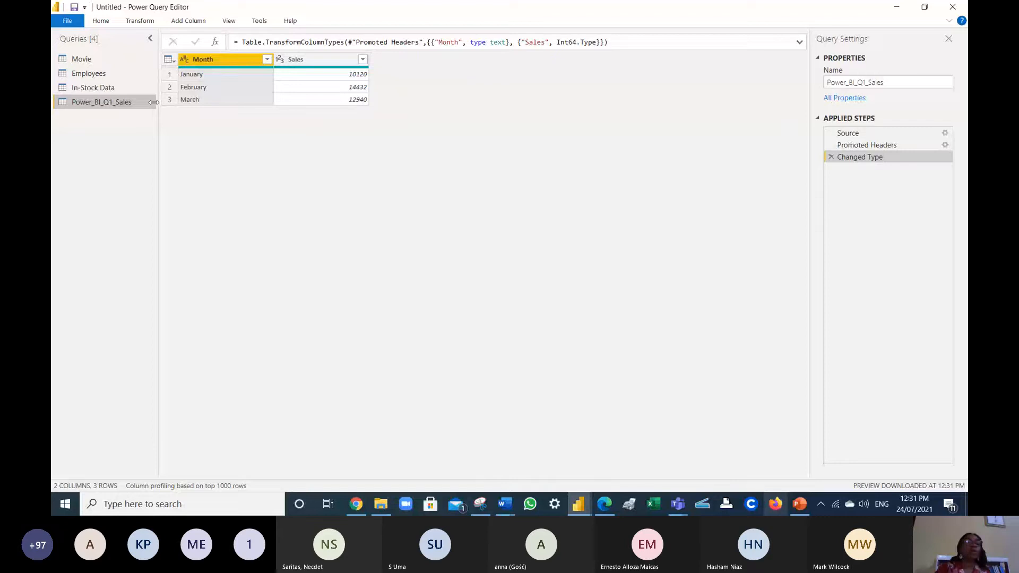
left_click(101, 22)
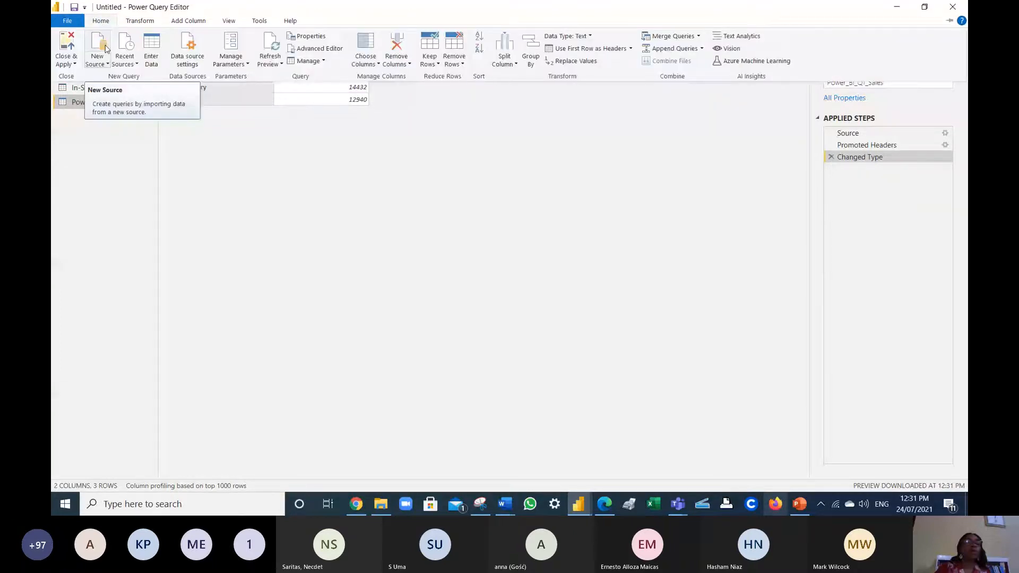
left_click(105, 50)
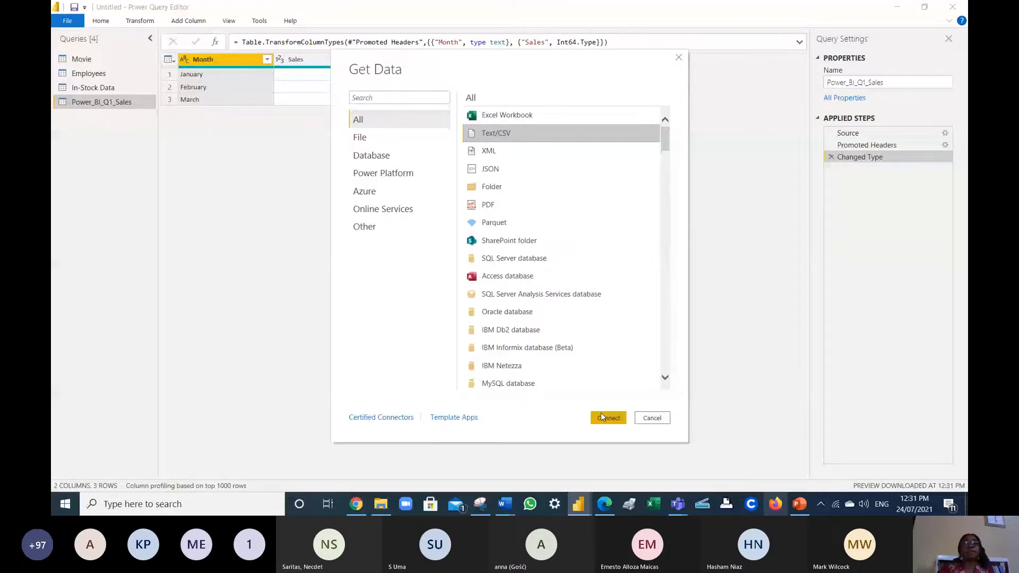
left_click(605, 418)
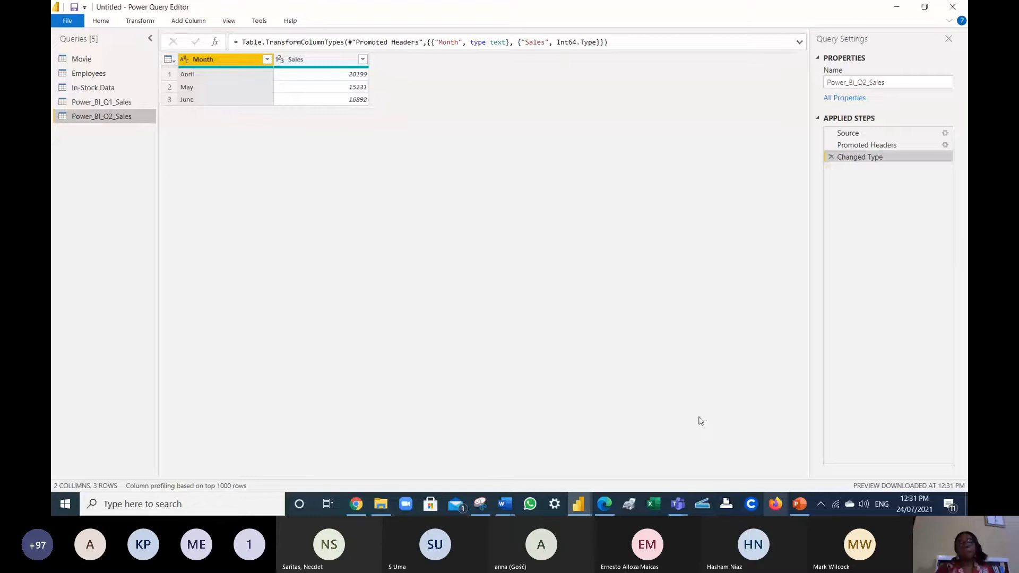
- Create a new query that references Power_BI_Q1_Sales
left_click(132, 104)
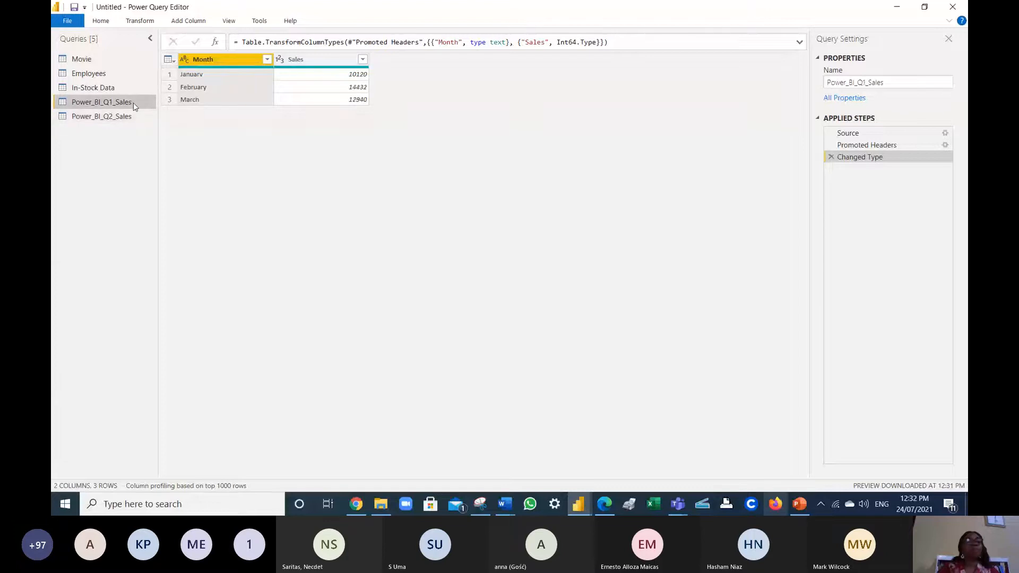
right_click(133, 102)
left_click(170, 202)
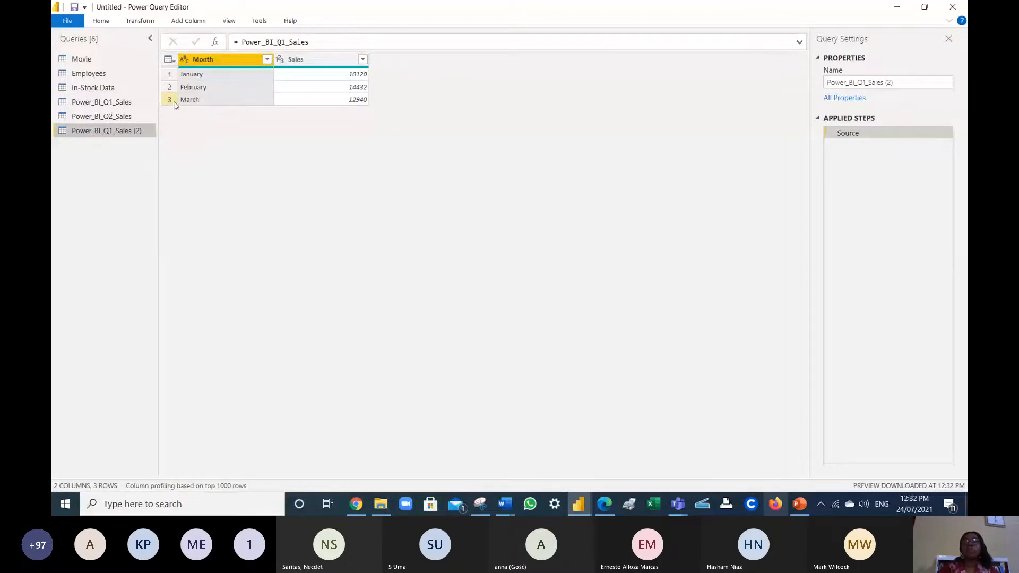
- Append Power_BI_Q1_Sales (2) (Current) to the referenced query, using the two-tables option
left_click(101, 21)
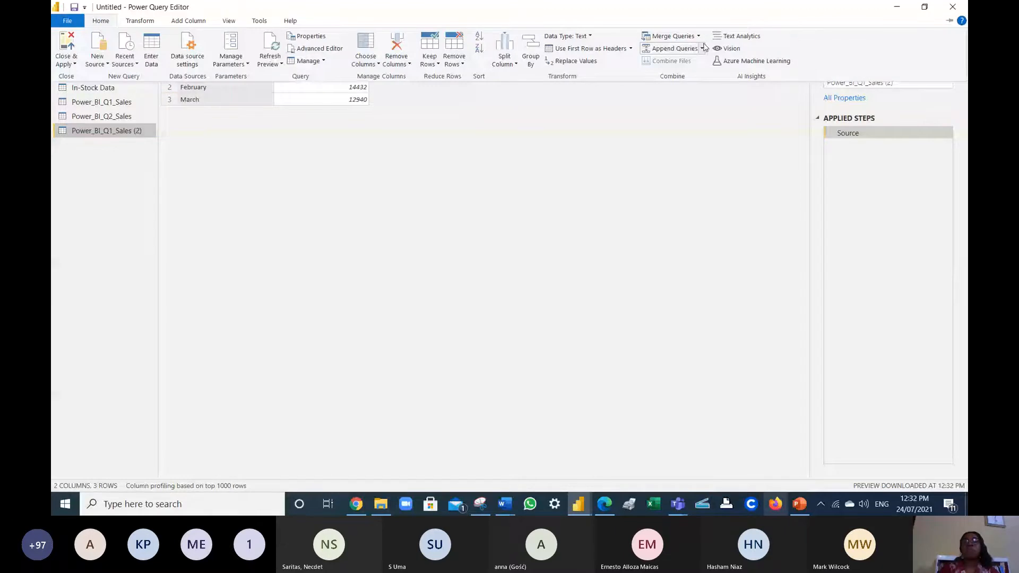
left_click(703, 48)
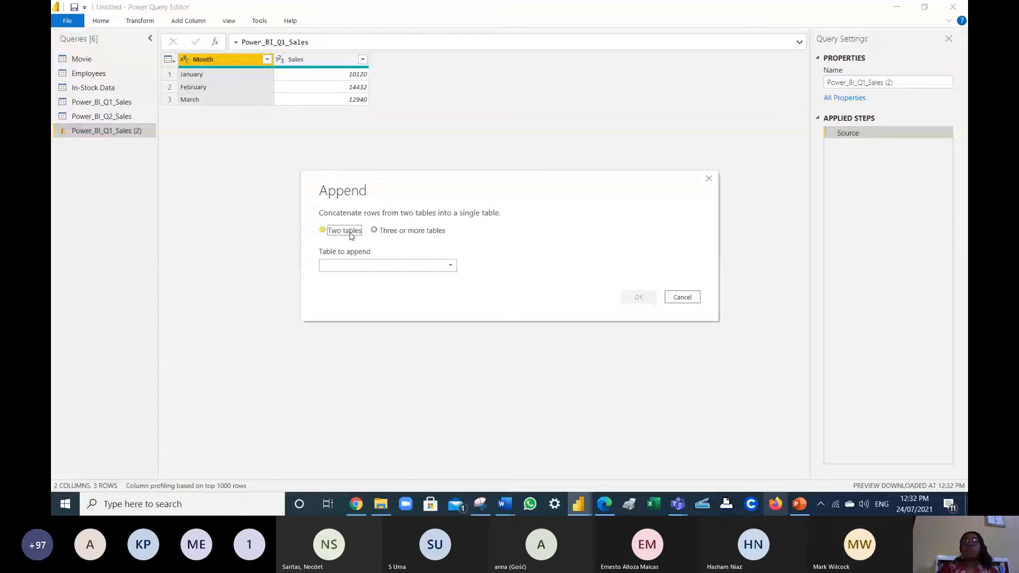
left_click(341, 264)
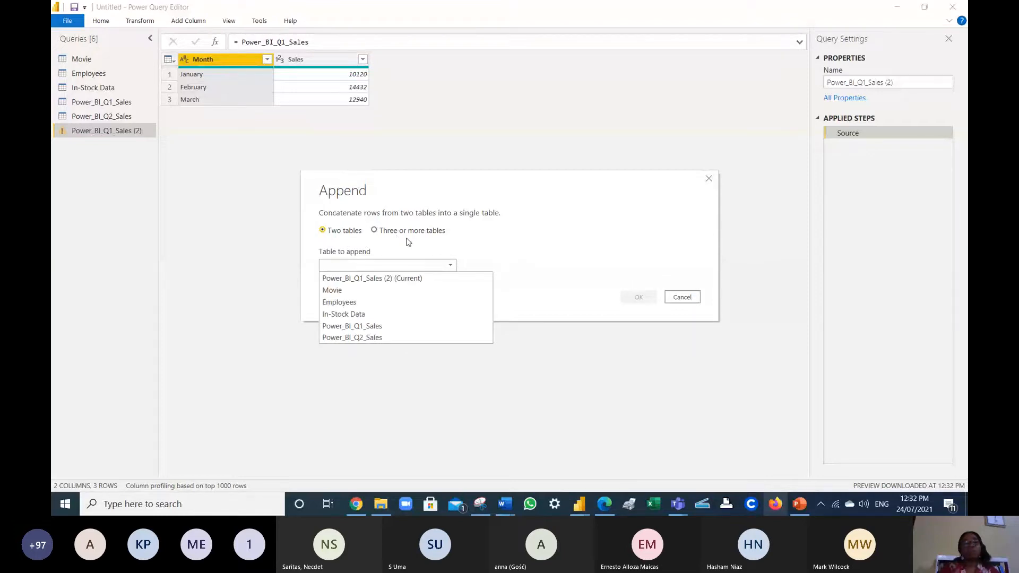
left_click(384, 280)
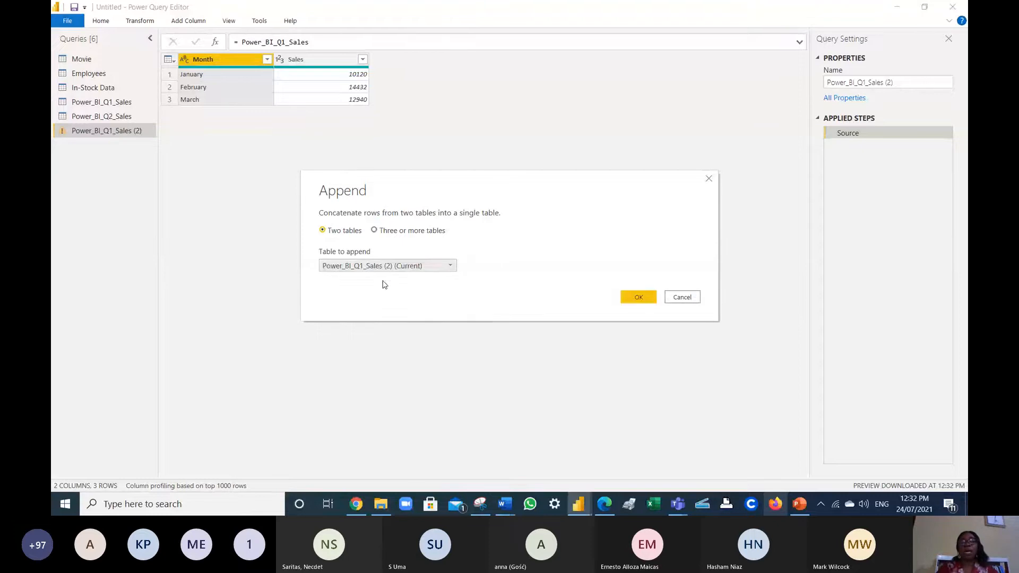
left_click(633, 301)
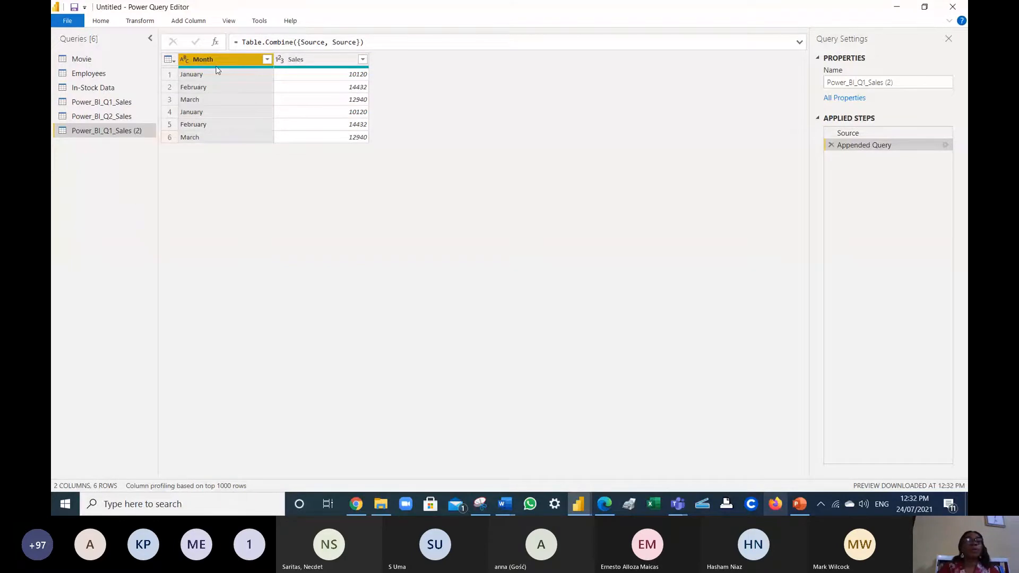
- Rename the appended query Power_BI_Q1_Sales (2) as "Half sales"
right_click(140, 134)
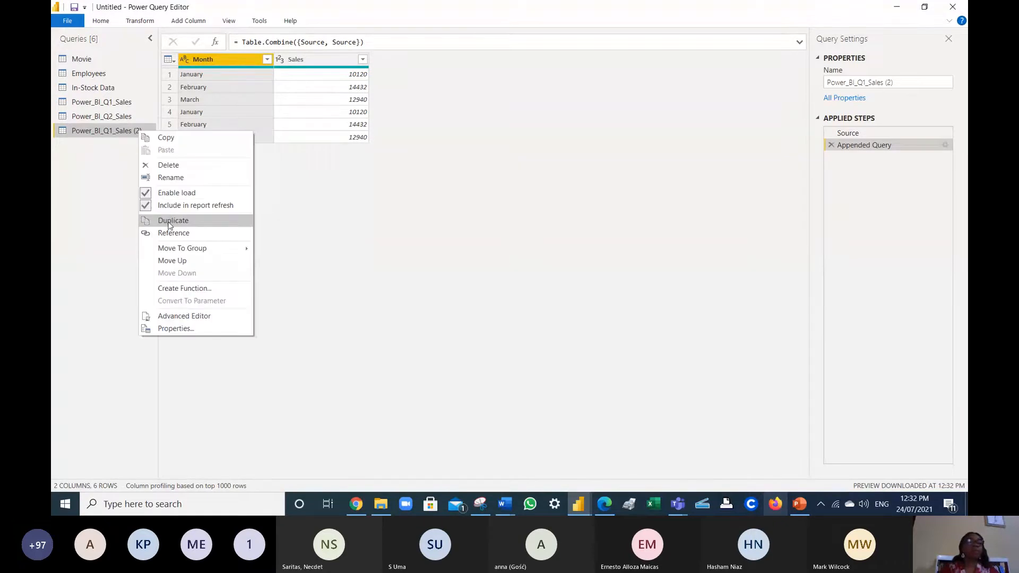
left_click(200, 178)
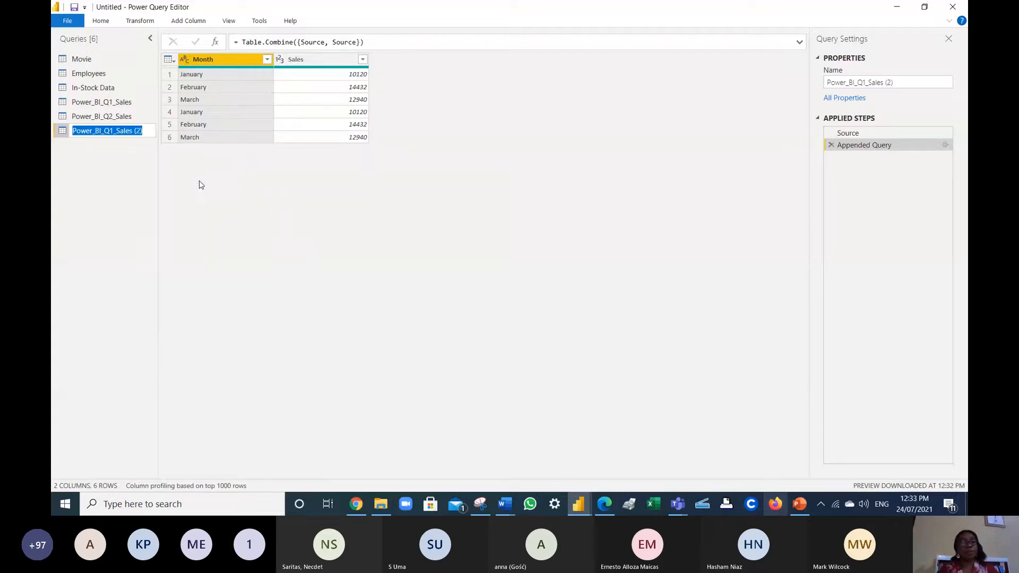
type("Ha")
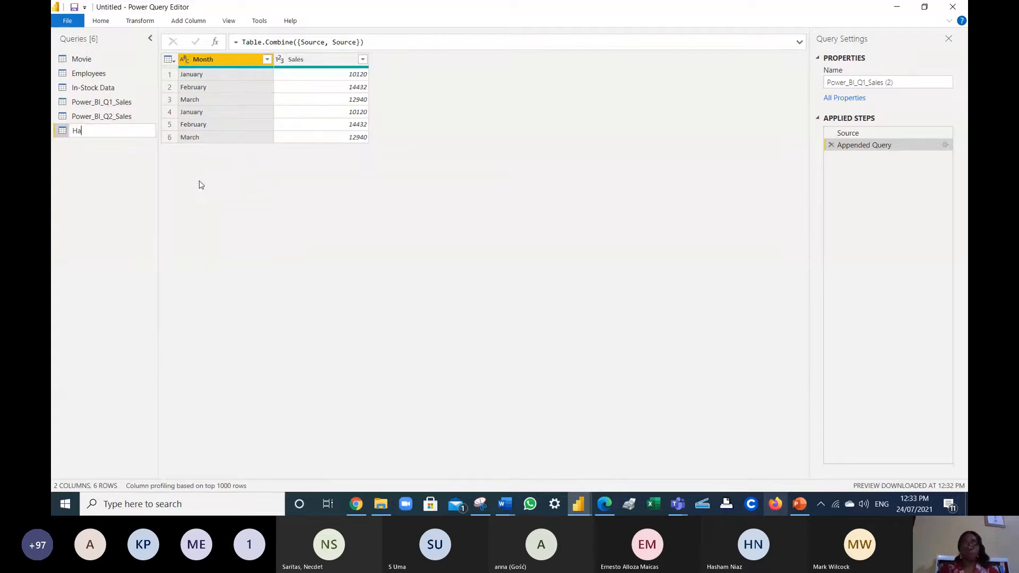
type("l")
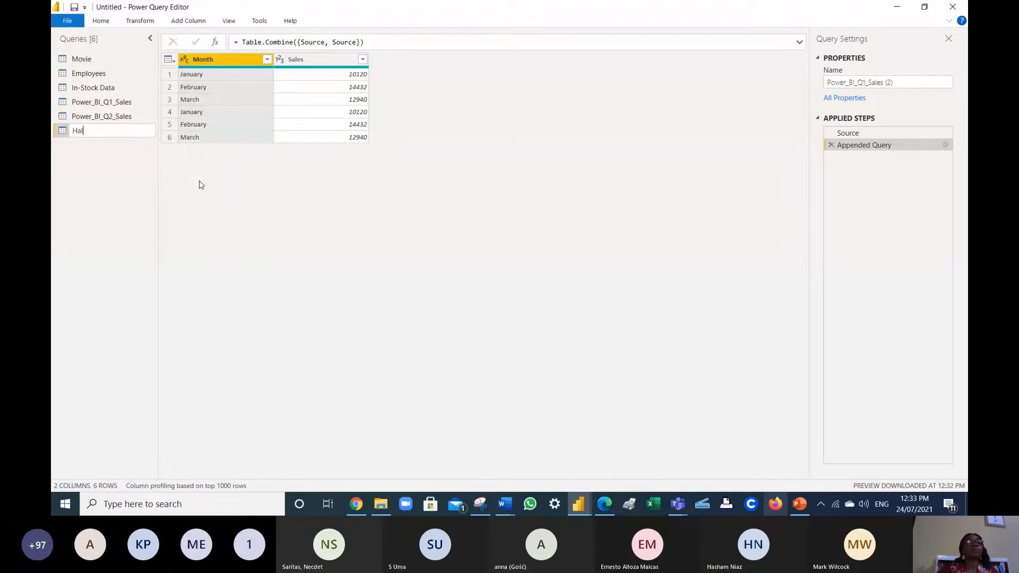
type("f sales")
key("Return")
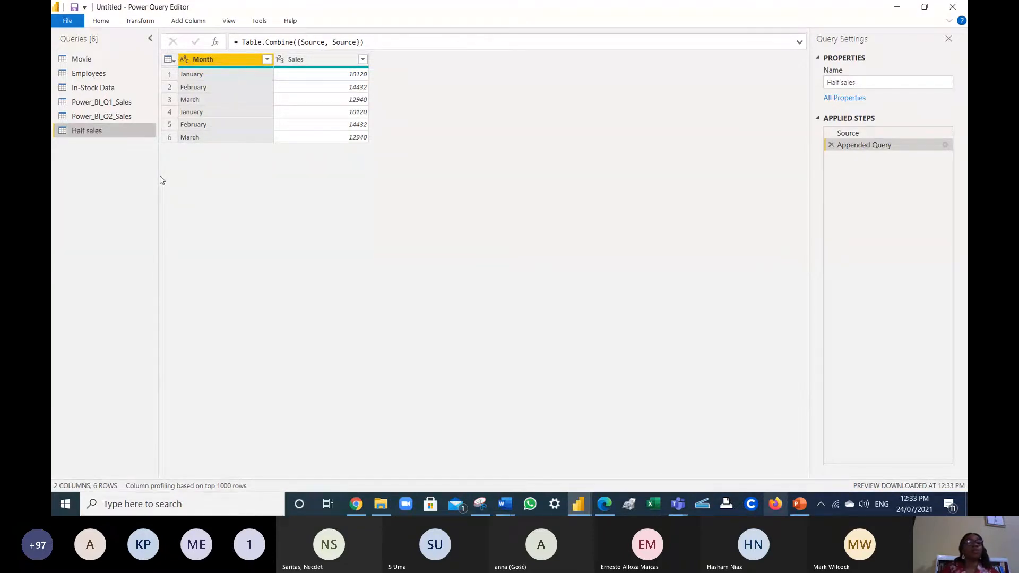
- Disable loading for the Power_BI_Q2_Sales and Power_BI_Q1_Sales queries
right_click(118, 117)
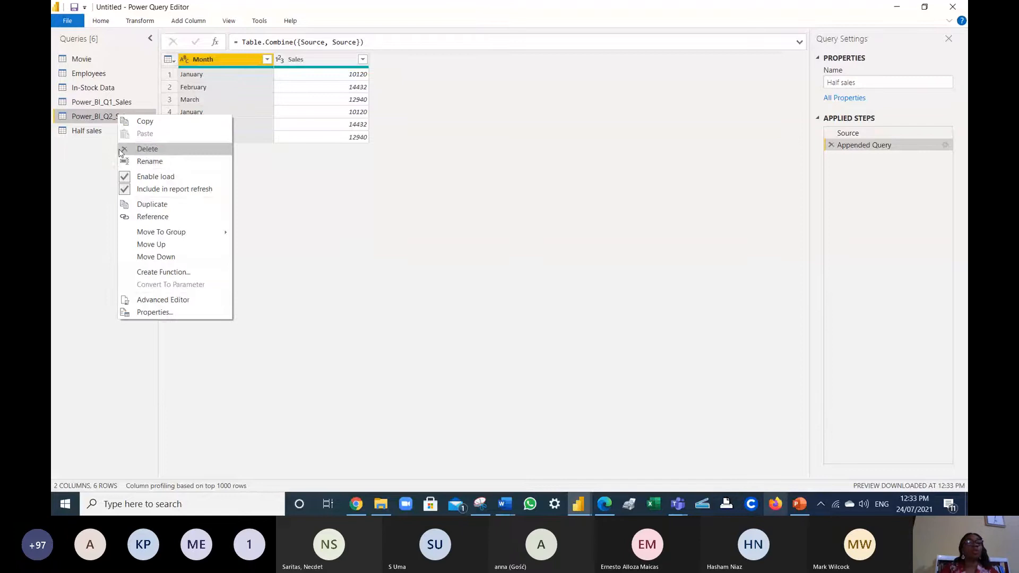
left_click(126, 178)
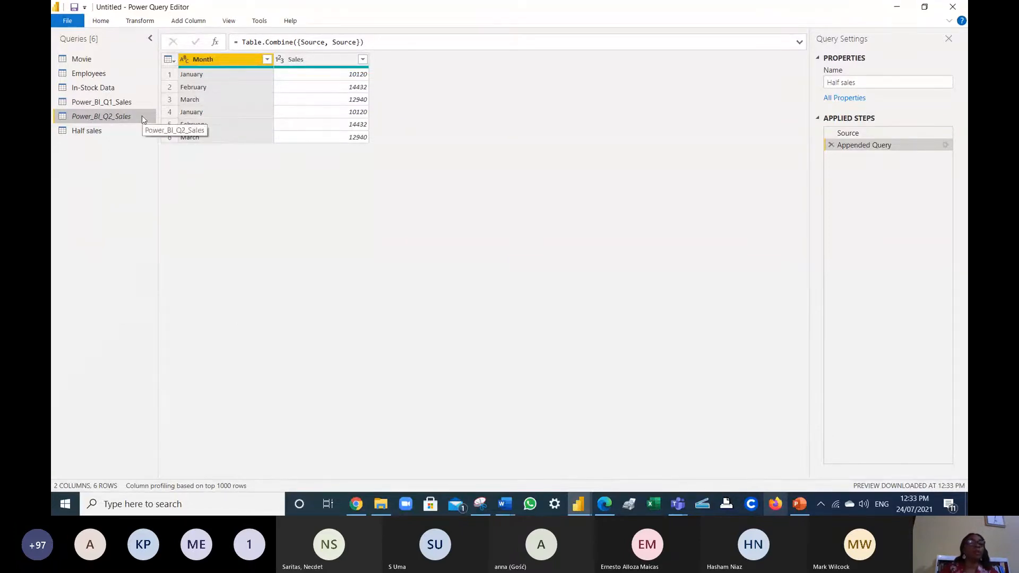
right_click(130, 103)
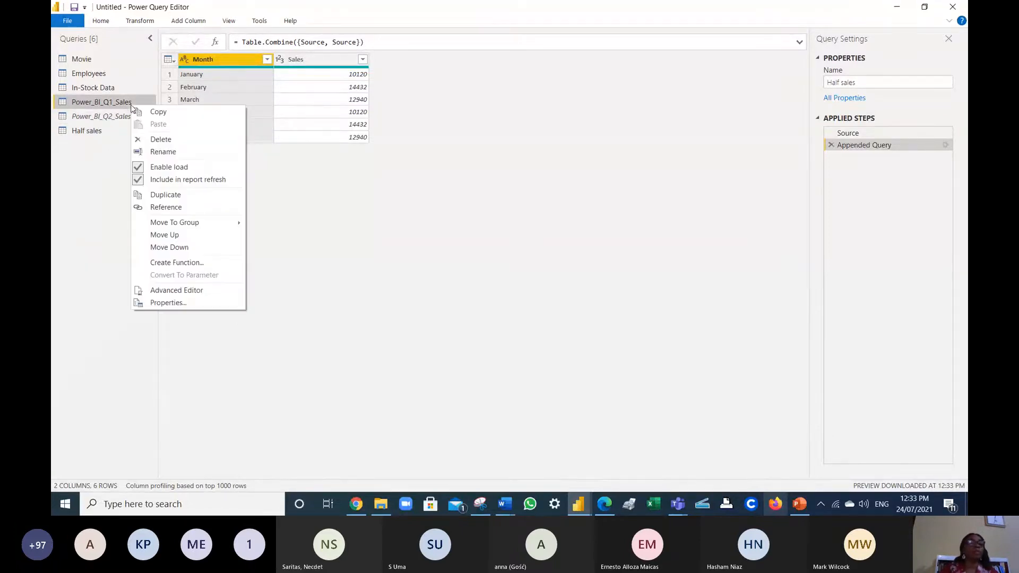
left_click(141, 168)
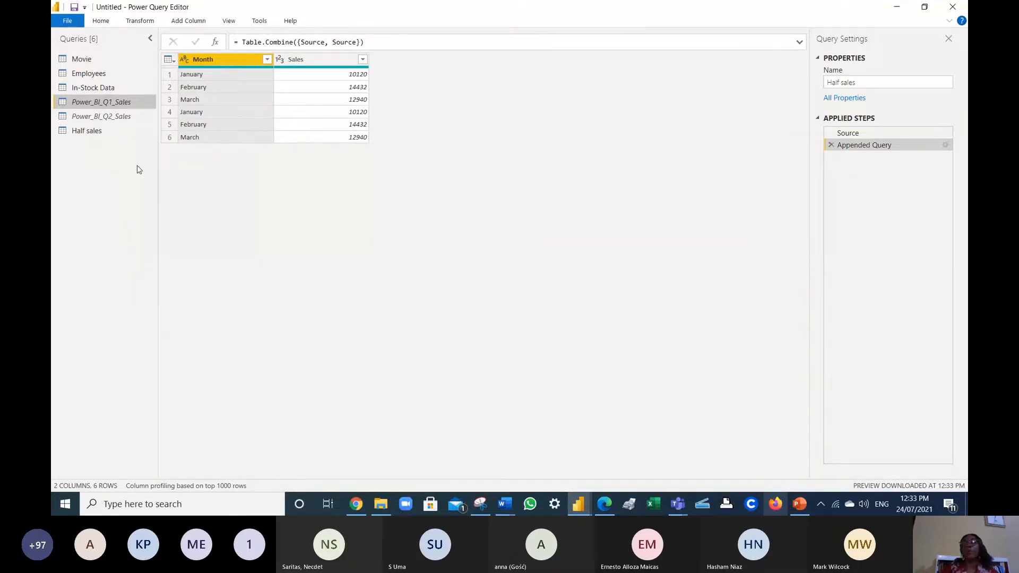
left_click(51, 105)
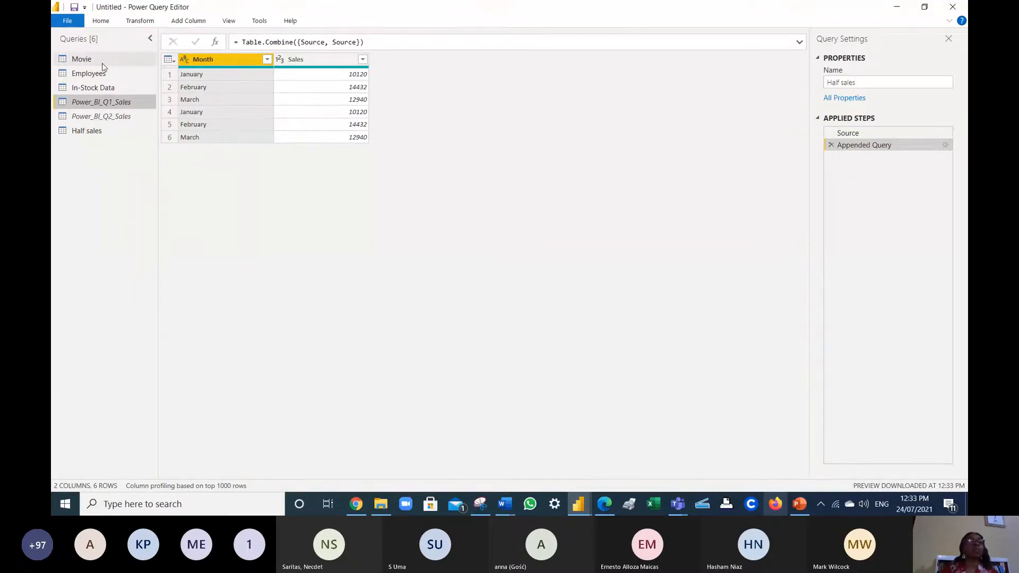
- Close the query editor and apply the query changes to the report
left_click(103, 23)
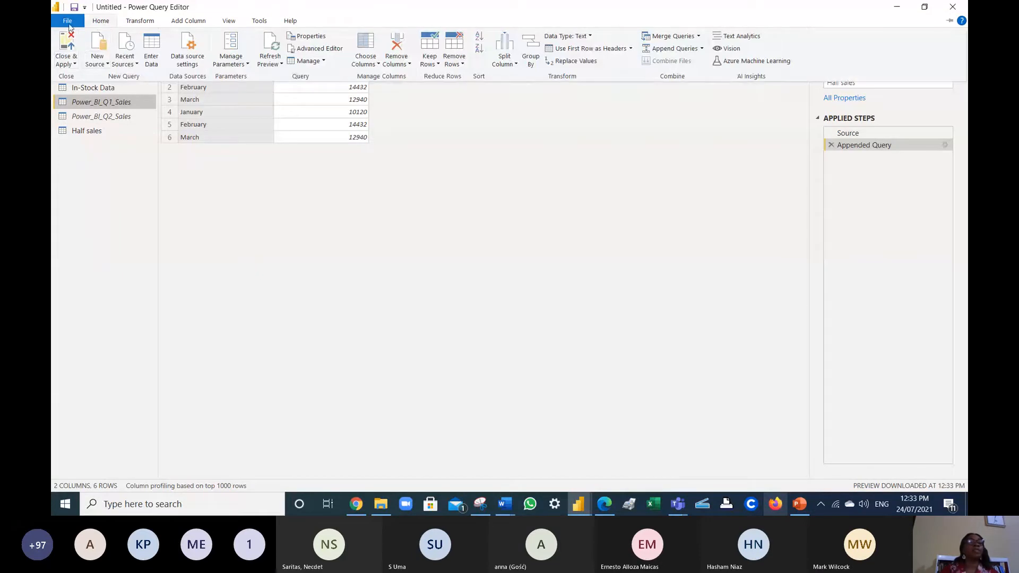
left_click(69, 24)
left_click(77, 44)
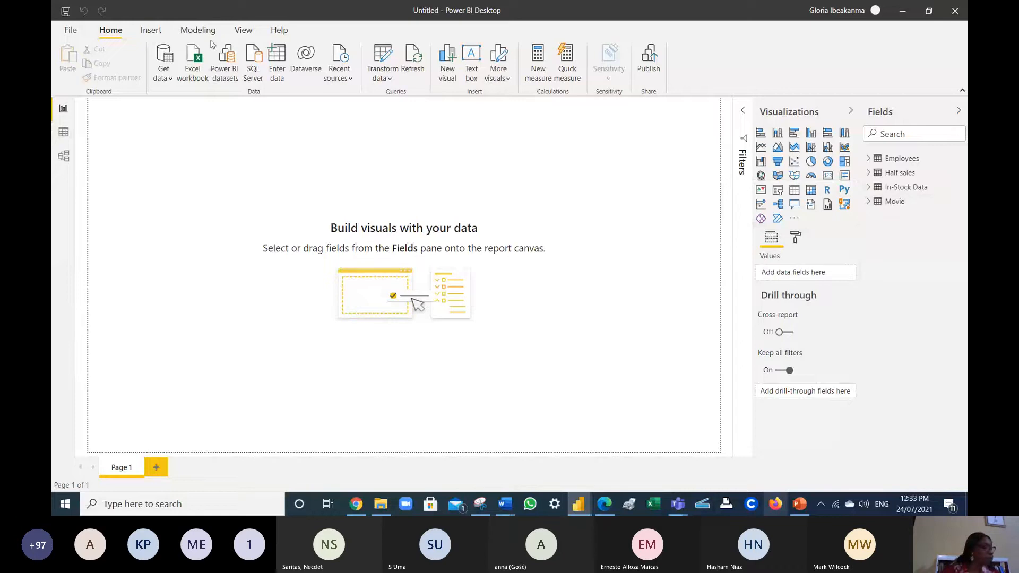
- Open the full list of data connectors and show the Azure category
left_click(171, 79)
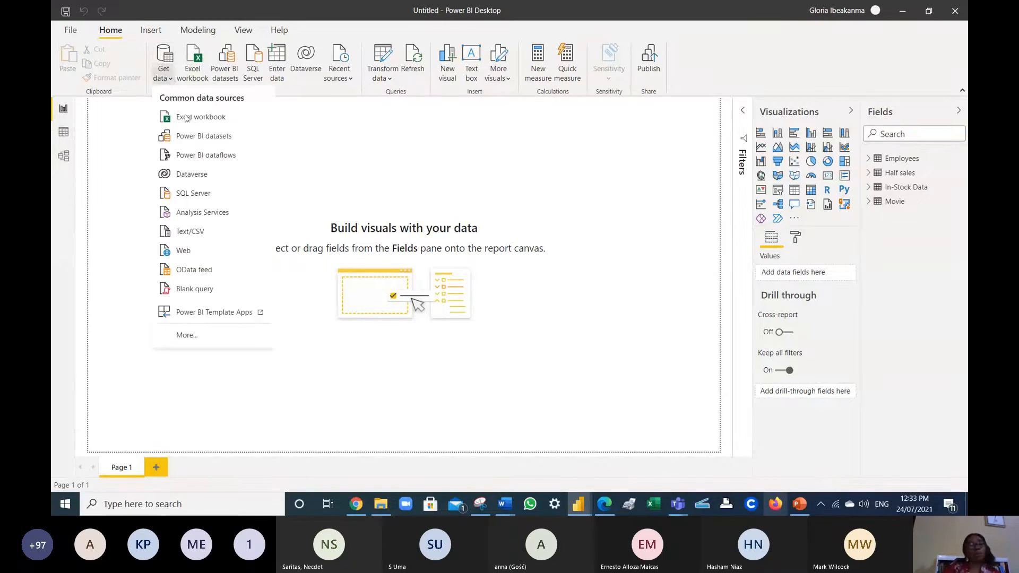
left_click(185, 337)
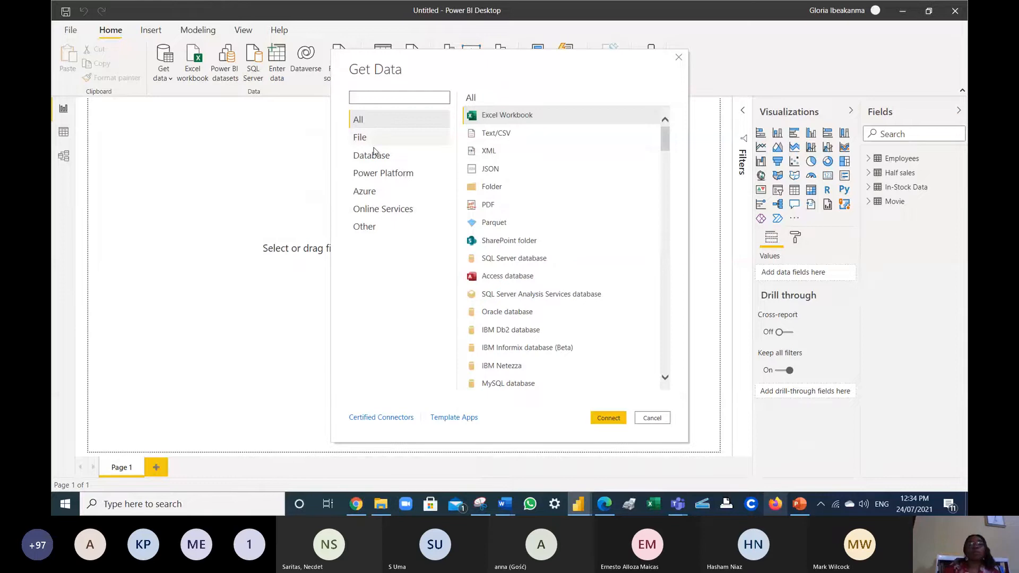
left_click(366, 191)
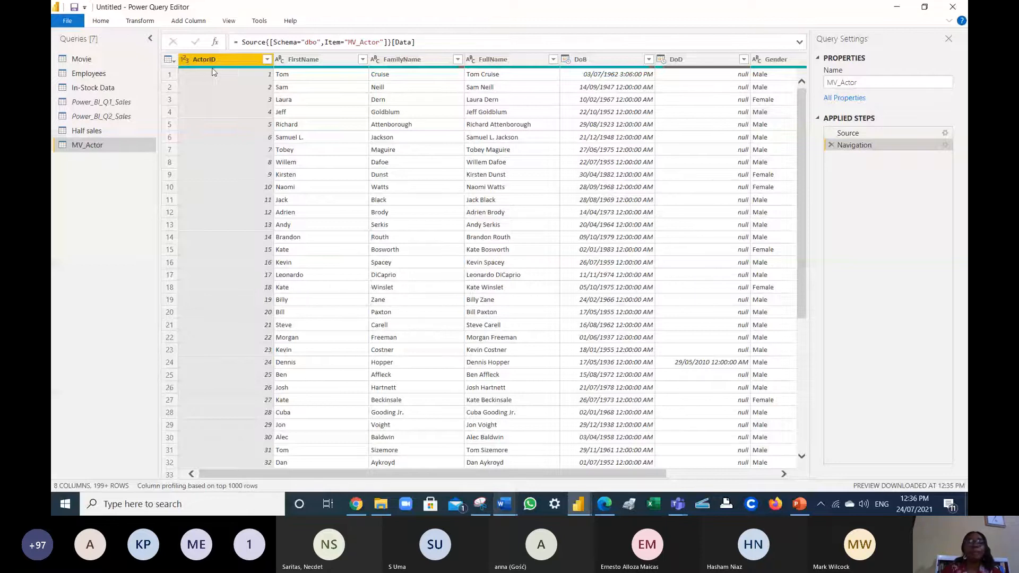
- Remove the FirstName and FamilyName columns from the MV_Actor query
left_click(360, 59)
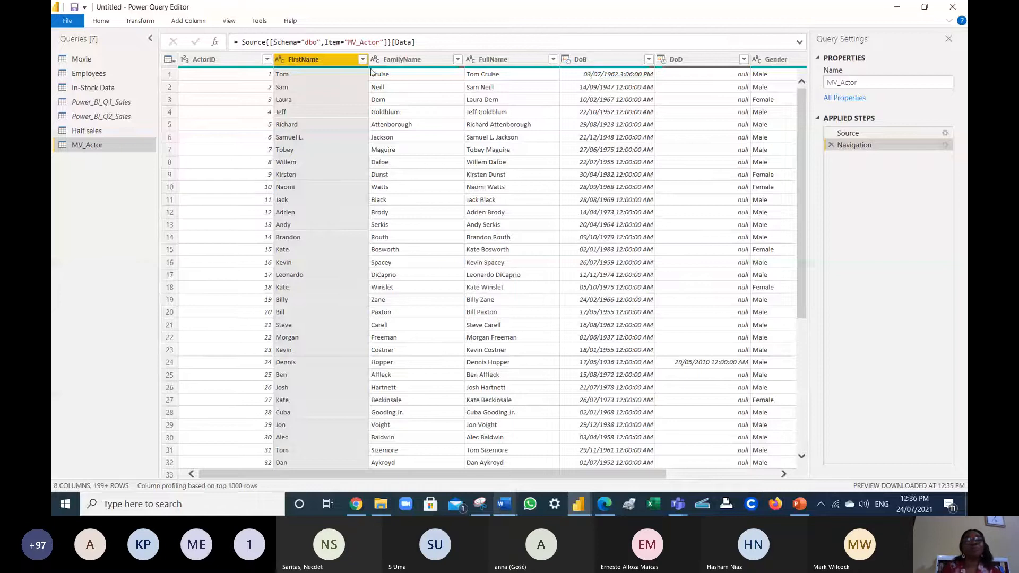
left_click(489, 74)
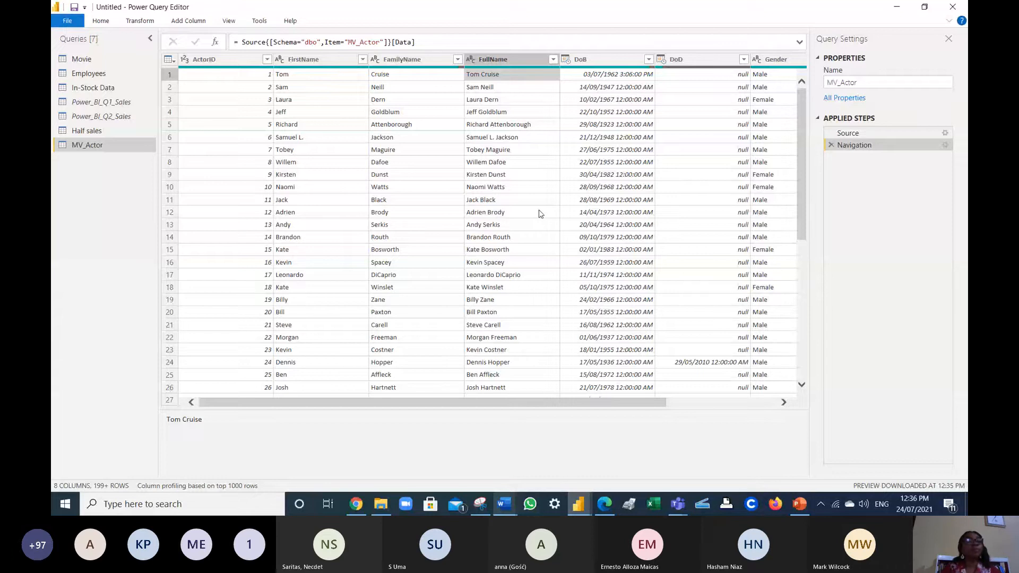
left_click(305, 61)
left_click(402, 60, "ctrl")
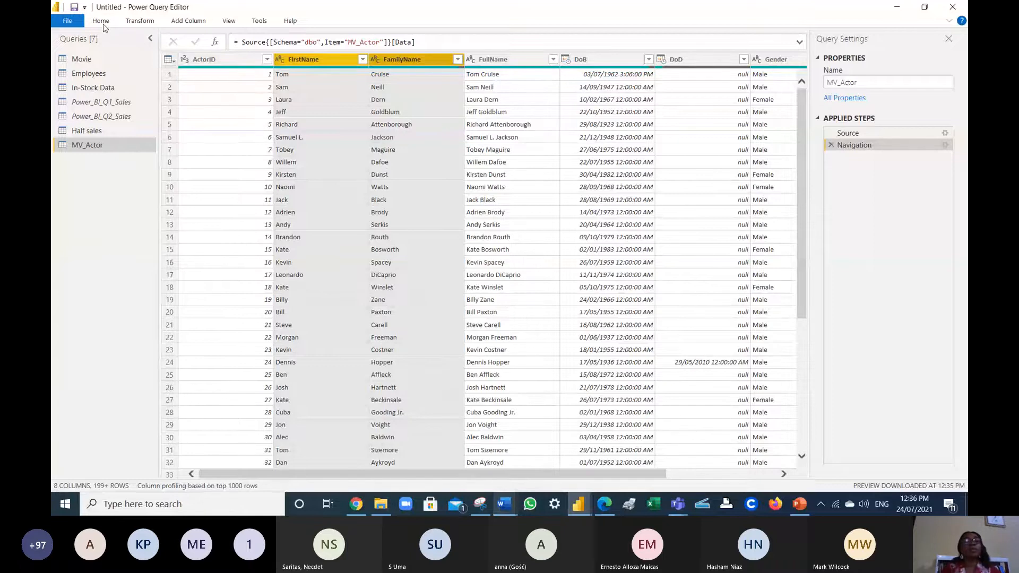
right_click(311, 60)
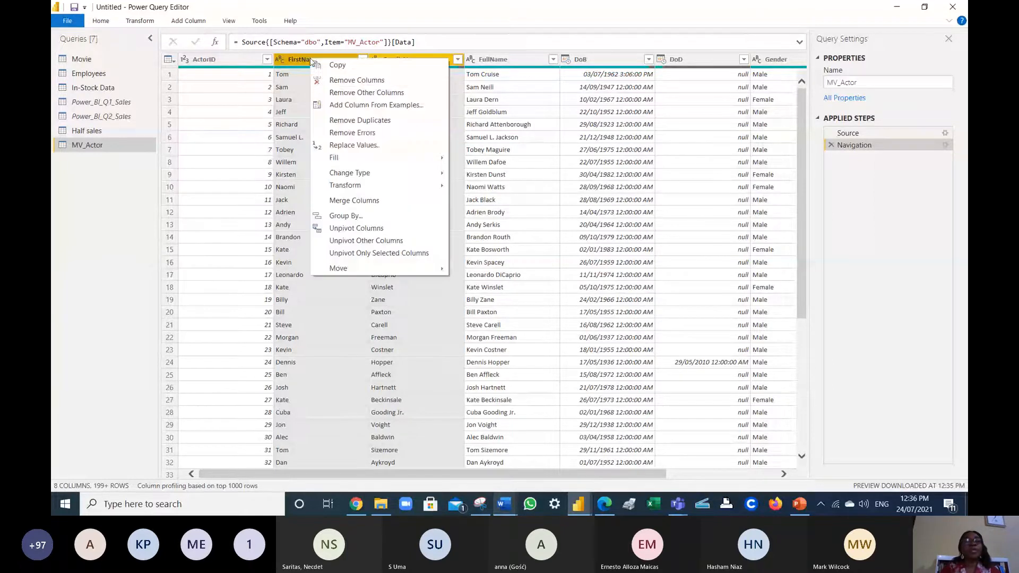
left_click(380, 81)
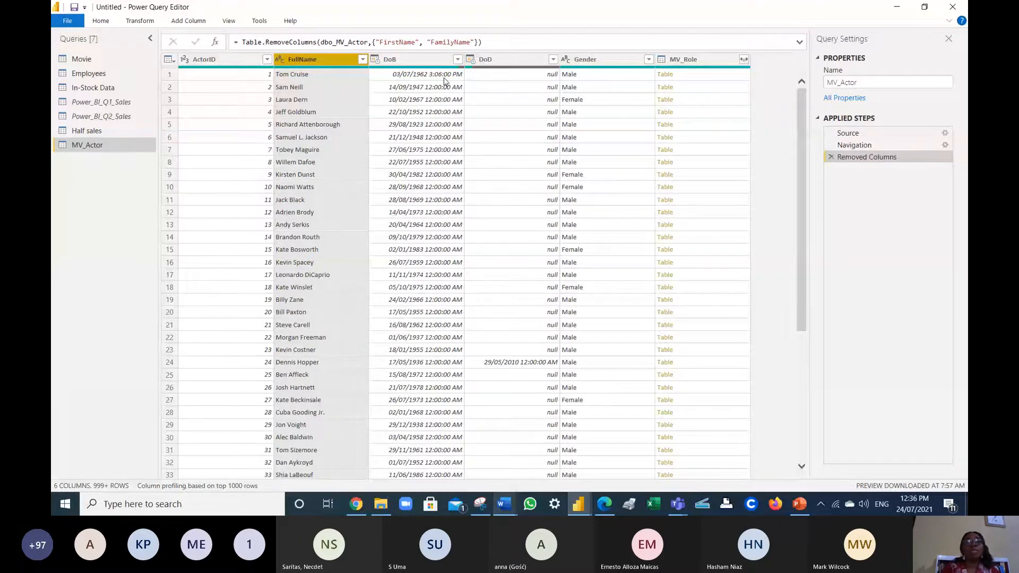
- Try changing the DoB column's data type to Date, and delete that applied step
left_click(377, 61)
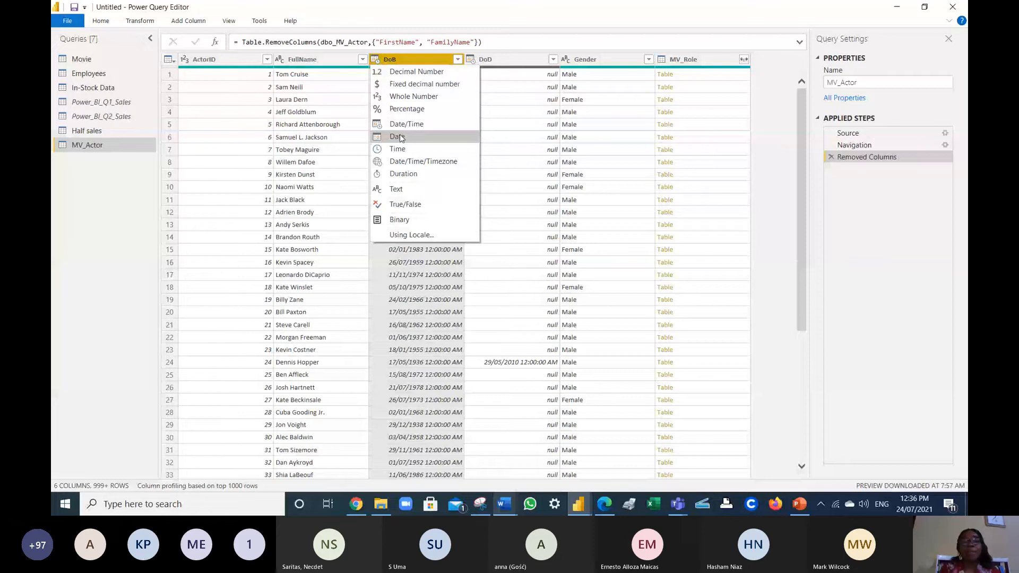
left_click(399, 137)
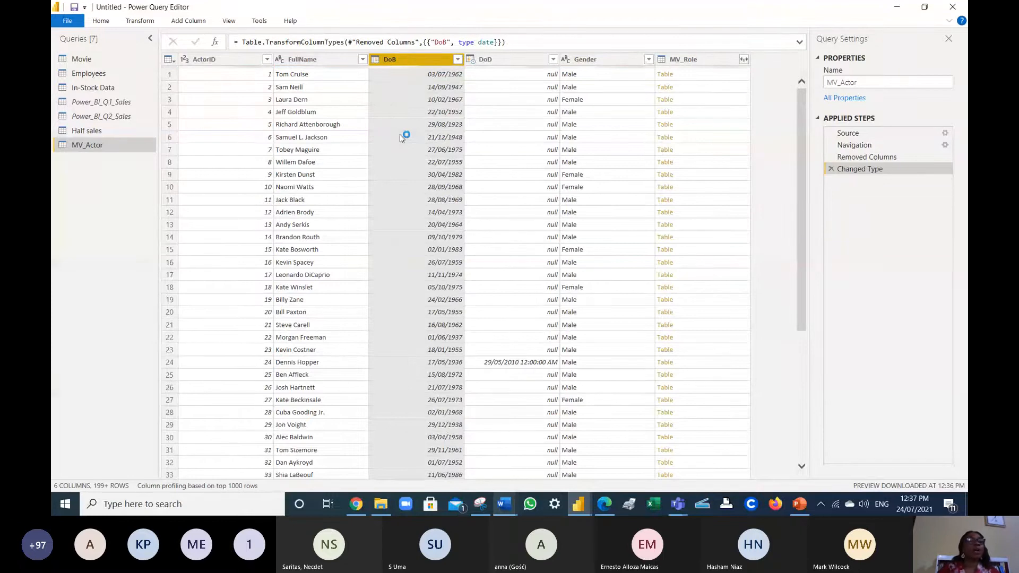
left_click(832, 169)
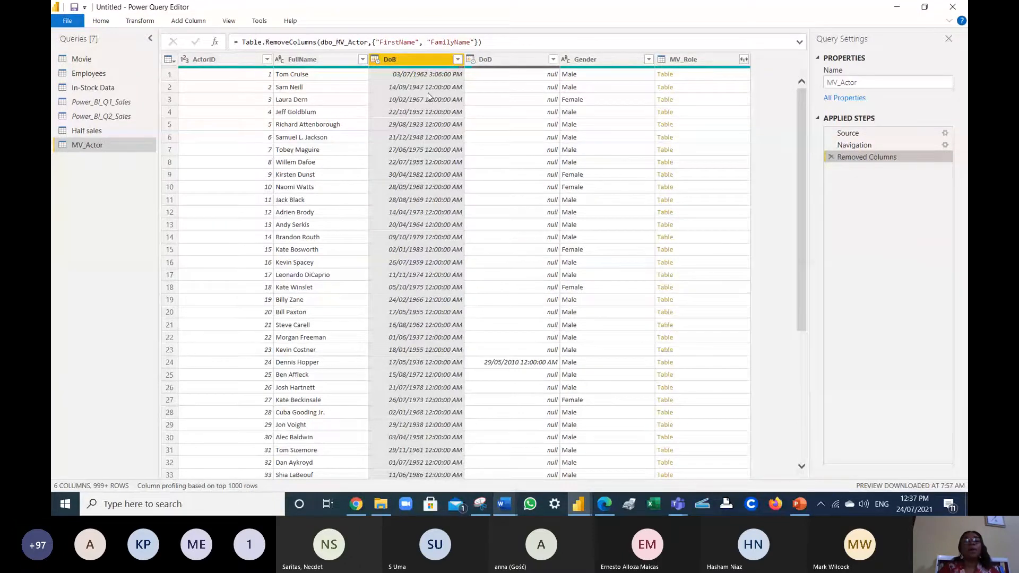
- Split the DoB column by the Space delimiter at the left-most delimiter
left_click(102, 22)
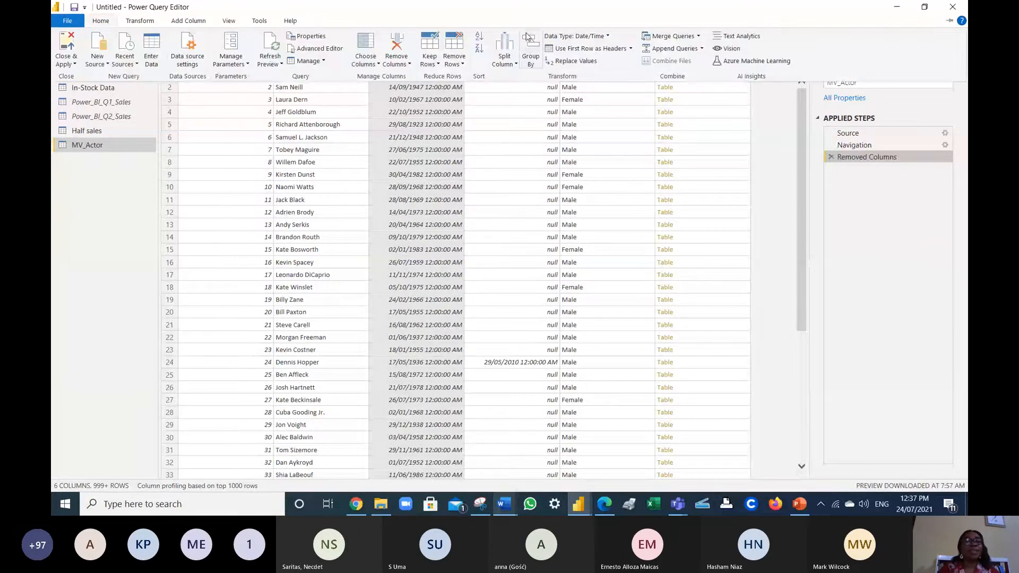
left_click(510, 59)
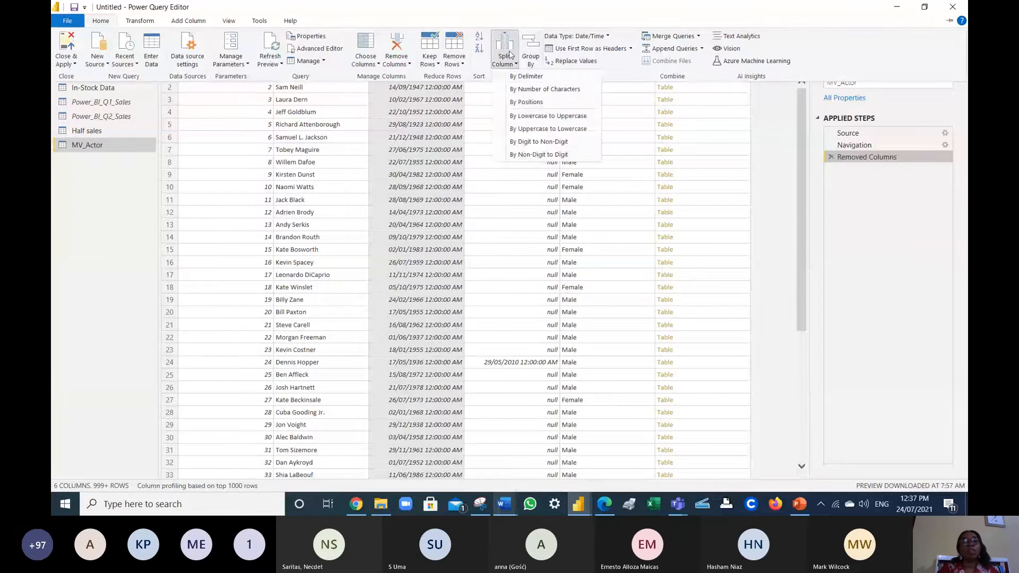
left_click(527, 77)
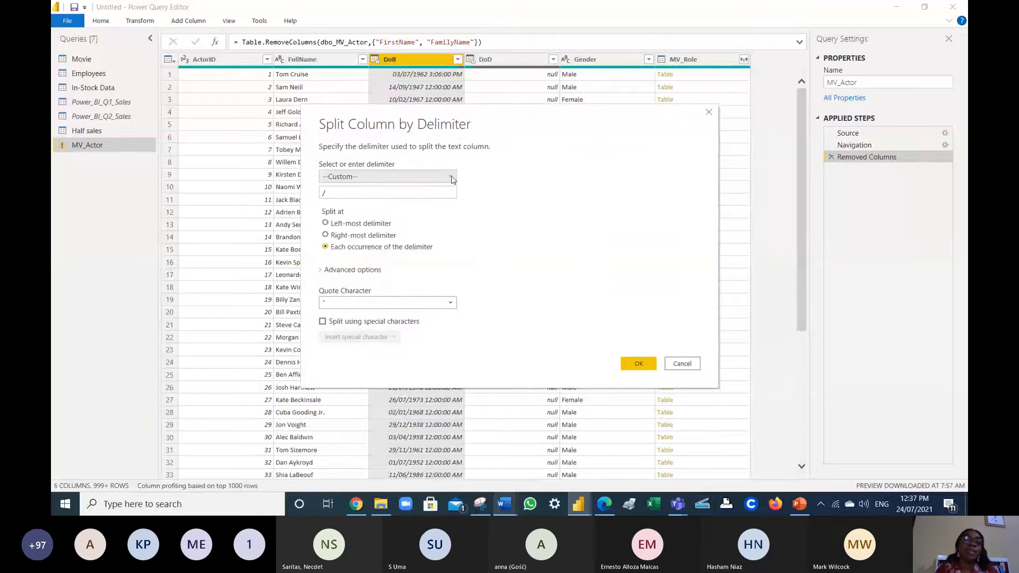
left_click(452, 179)
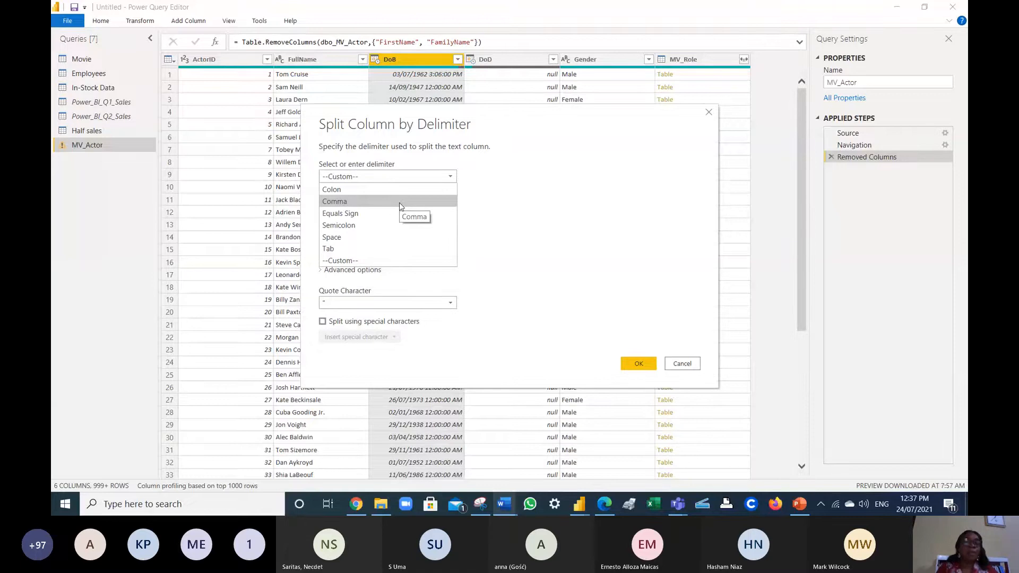
left_click(380, 240)
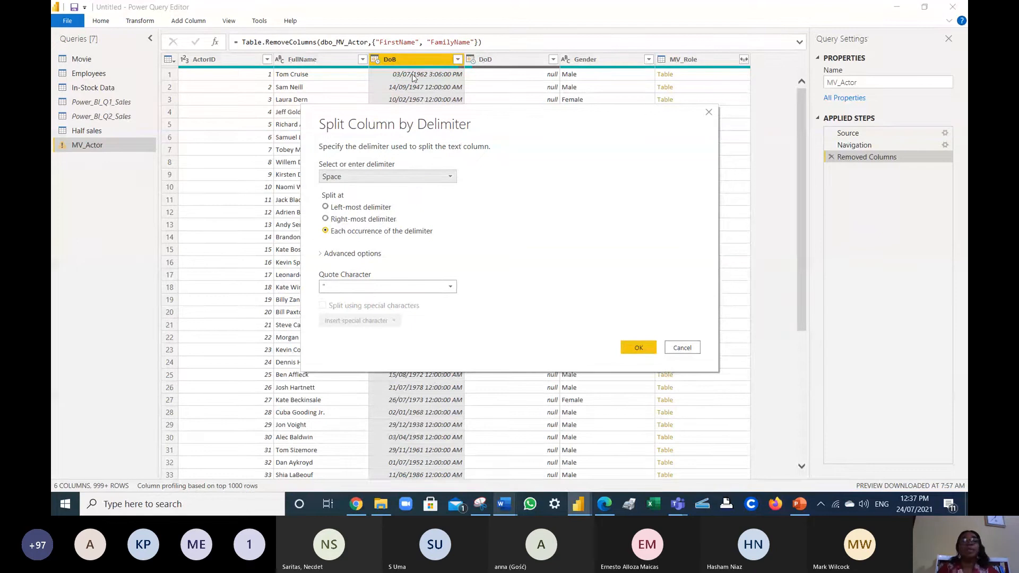
left_click(326, 207)
left_click(639, 348)
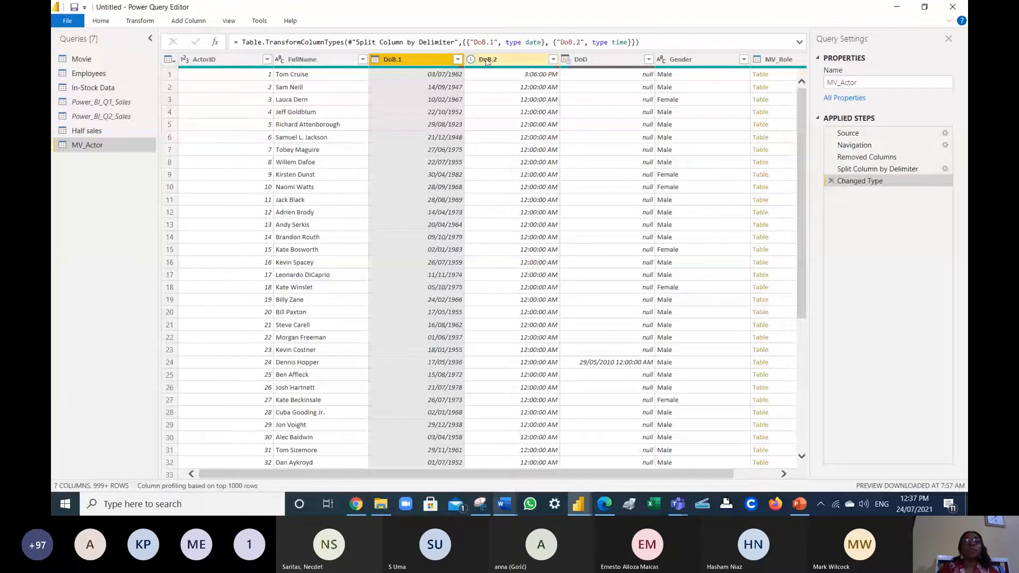
- Rename the DoB.1 column as "Date of birth"
right_click(427, 59)
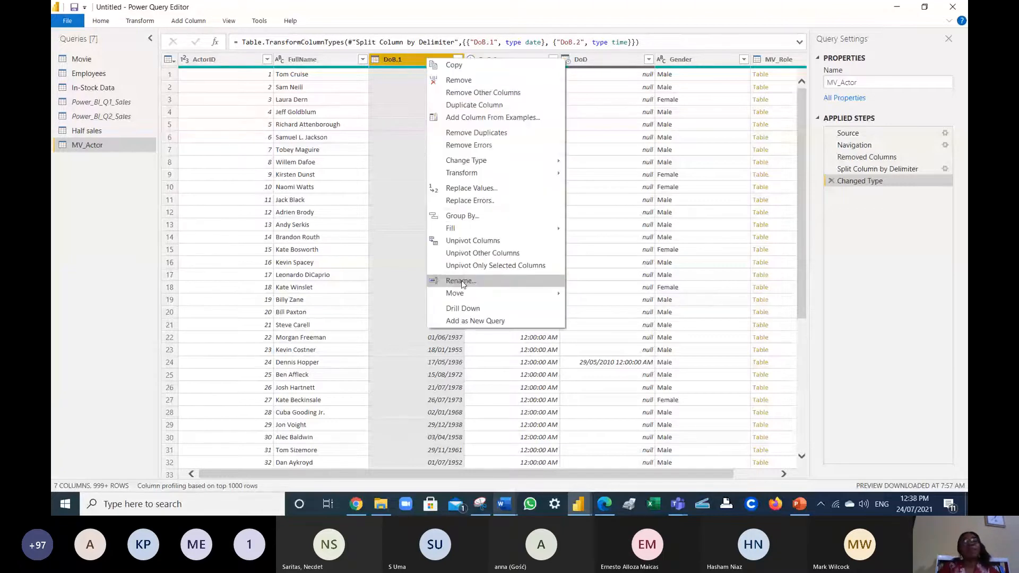
left_click(461, 282)
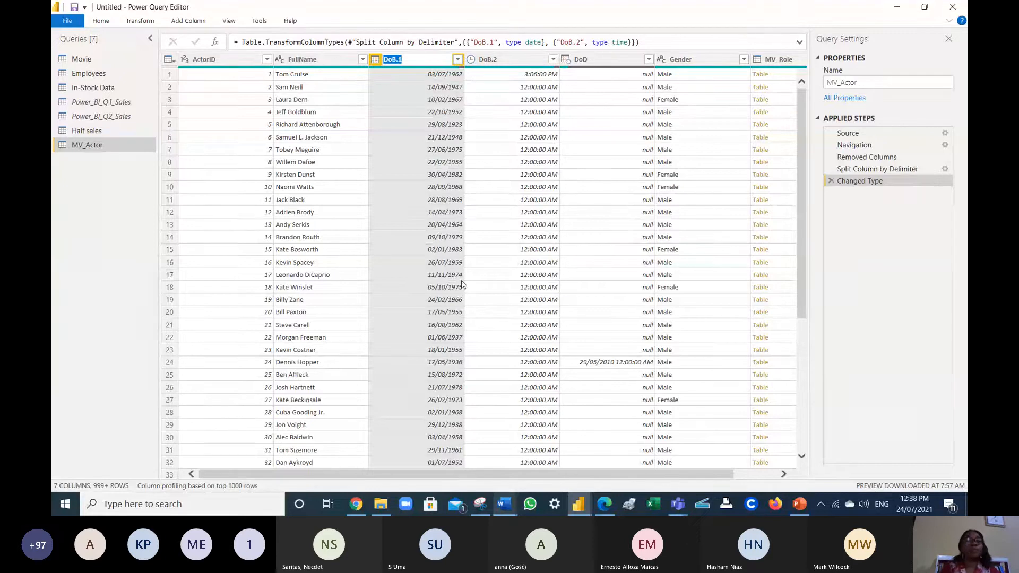
type("ate")
key("BackSpace")
key("BackSpace")
key("BackSpace")
type("Da")
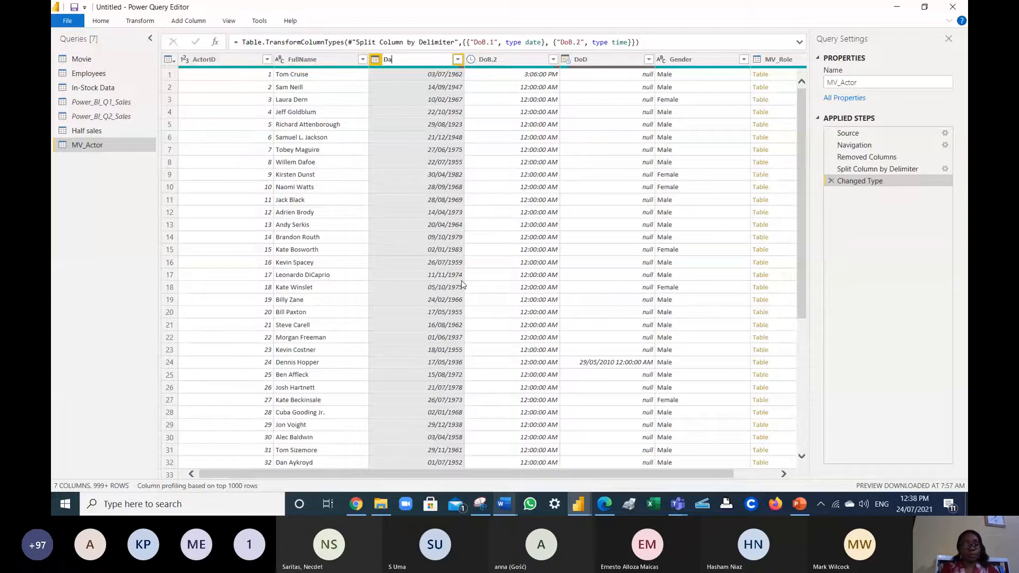
type("te o")
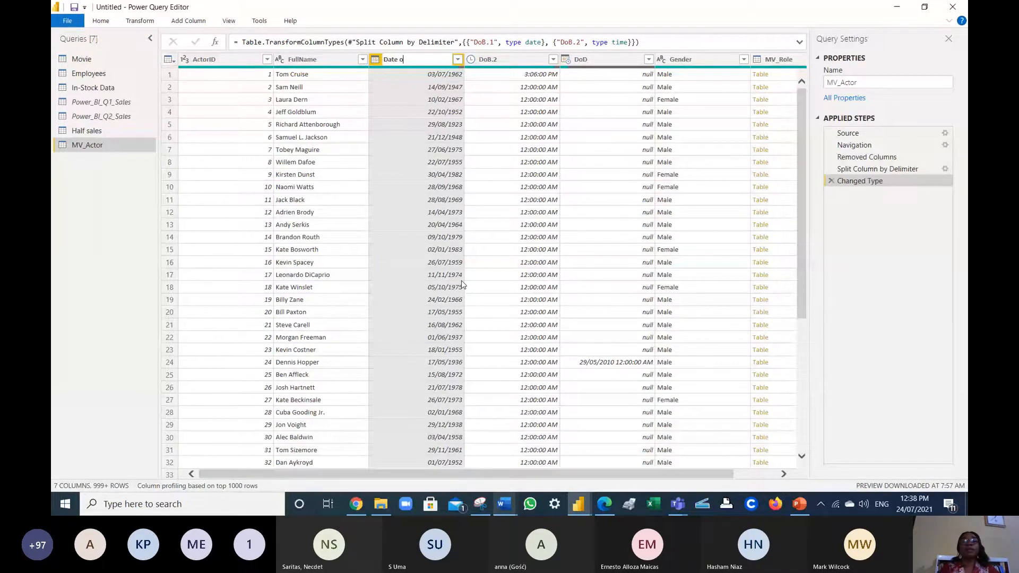
type("f birth")
key("Return")
- Rename the DoB.2 column as "Time of Birth"
right_click(494, 63)
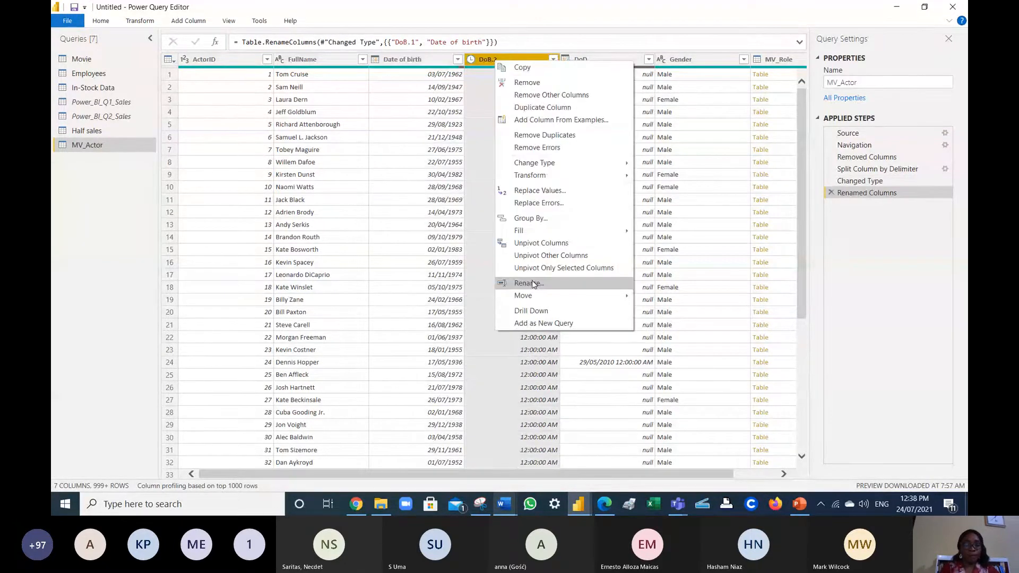
left_click(529, 283)
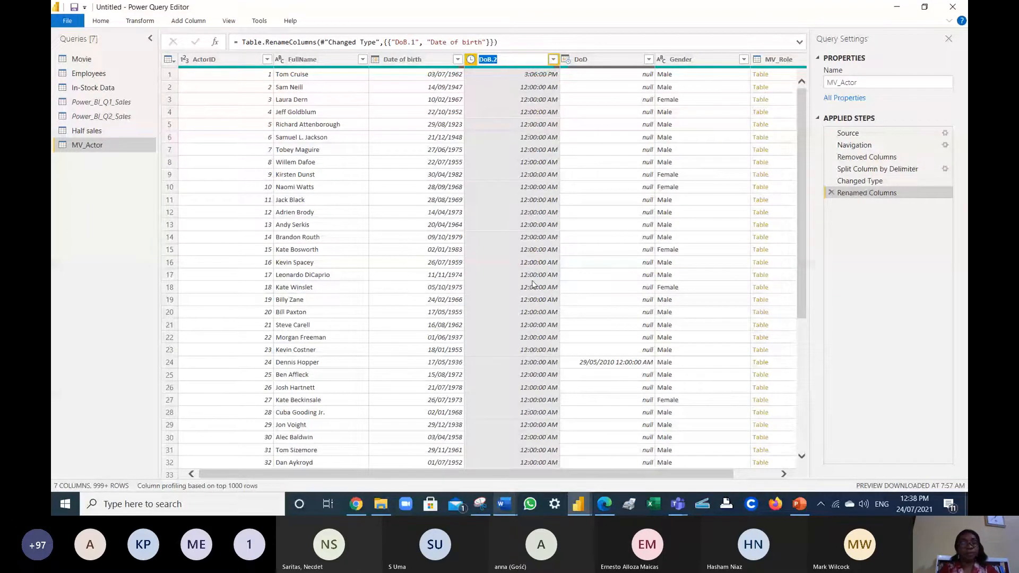
type("Time of B")
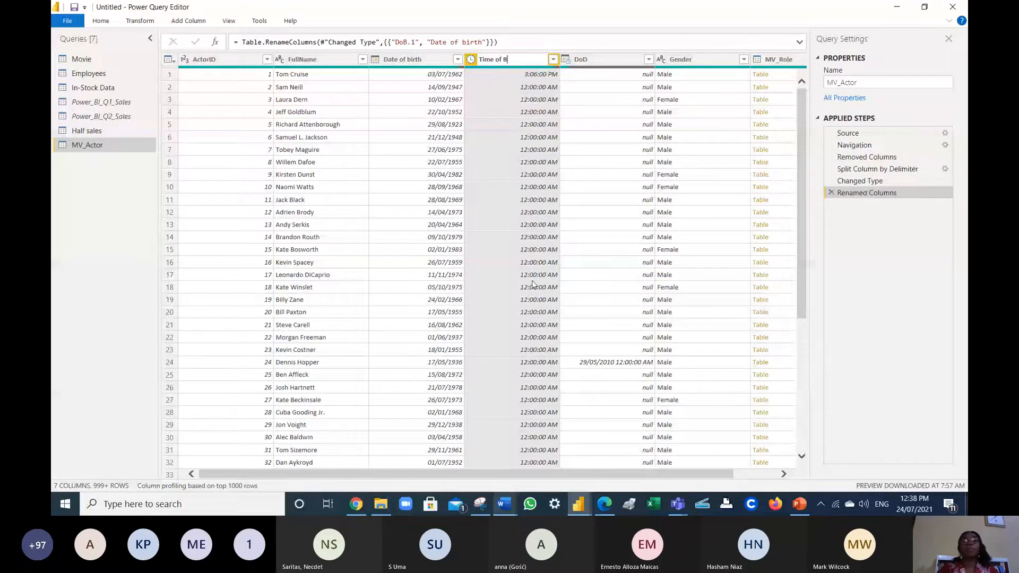
type("irth")
key("Return")
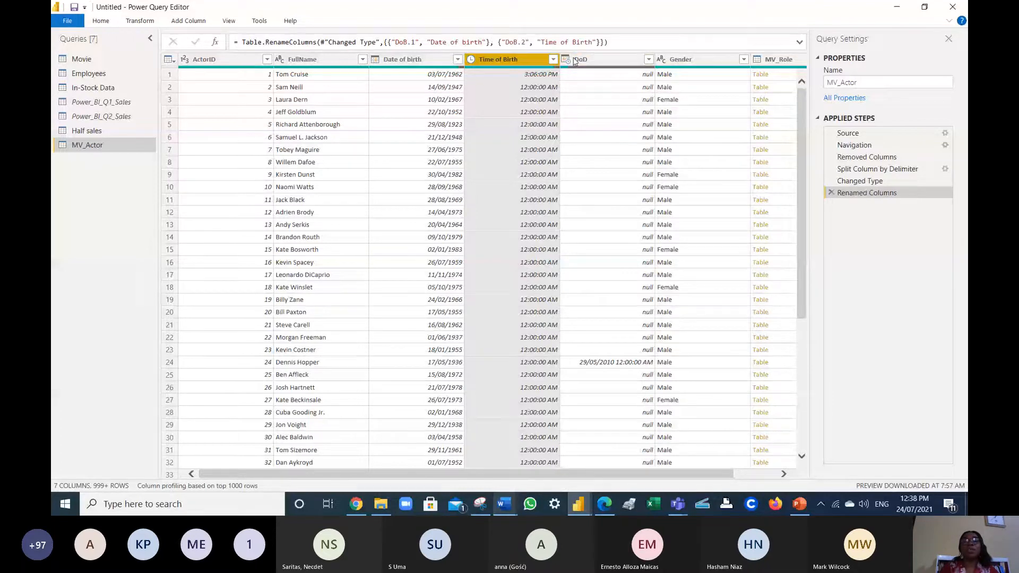
- Remove the DoD column from the MV_Actor query
left_click(602, 65)
right_click(603, 64)
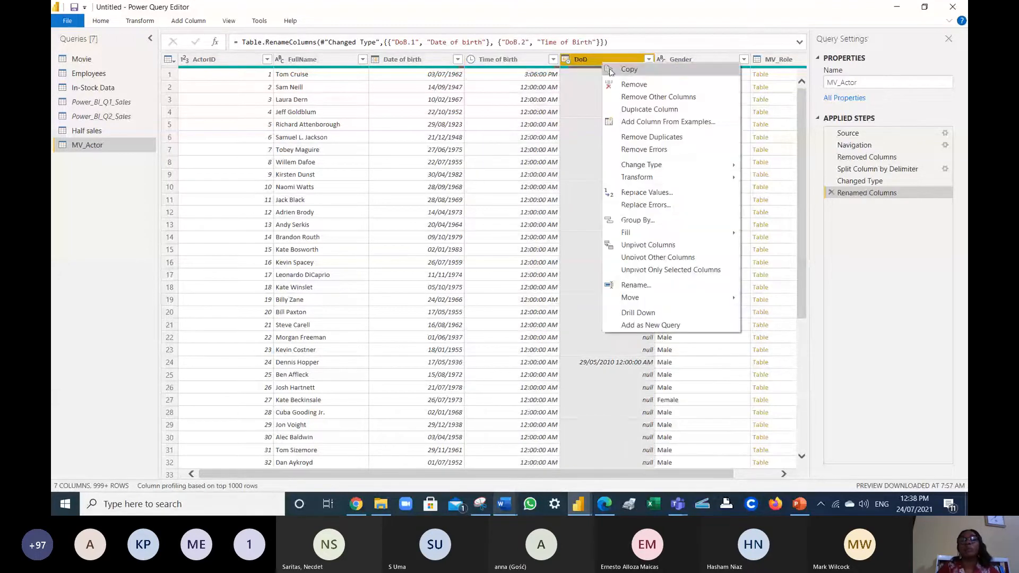
left_click(632, 84)
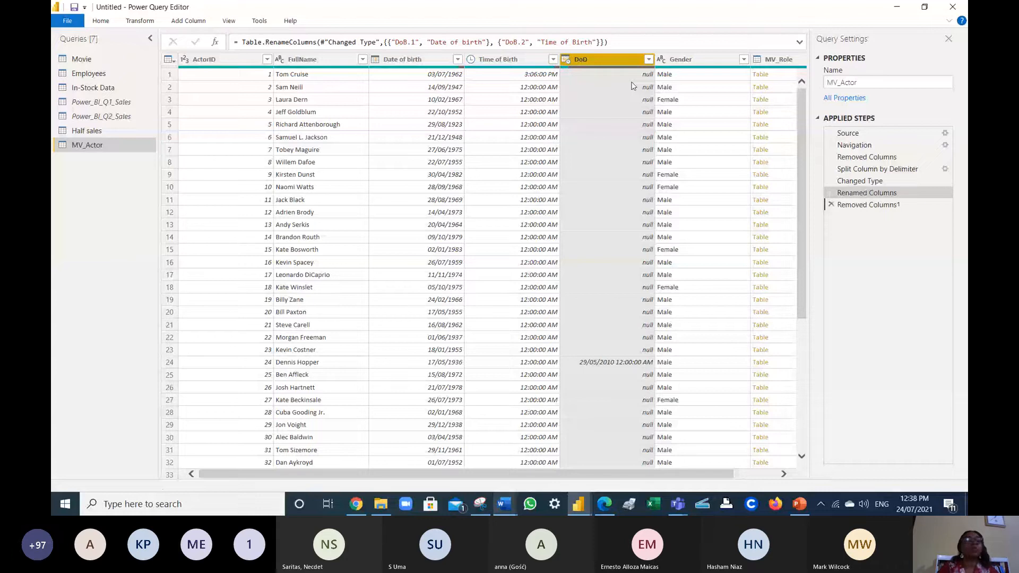
mouse_move(512, 70)
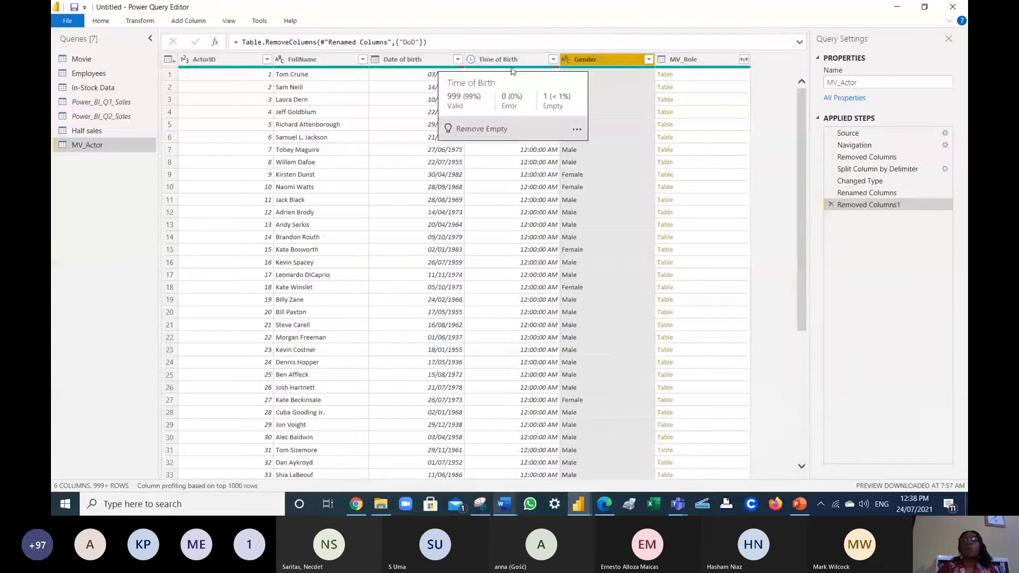
- Expand the MV_Role column to include only its MV_Film column, keeping the original column name as prefix
left_click(744, 59)
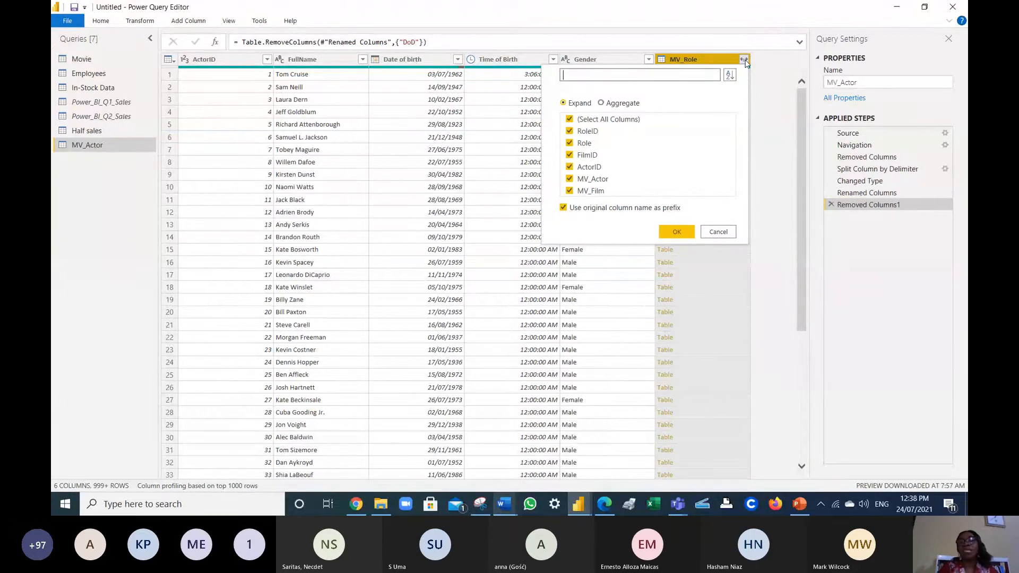
left_click(786, 144)
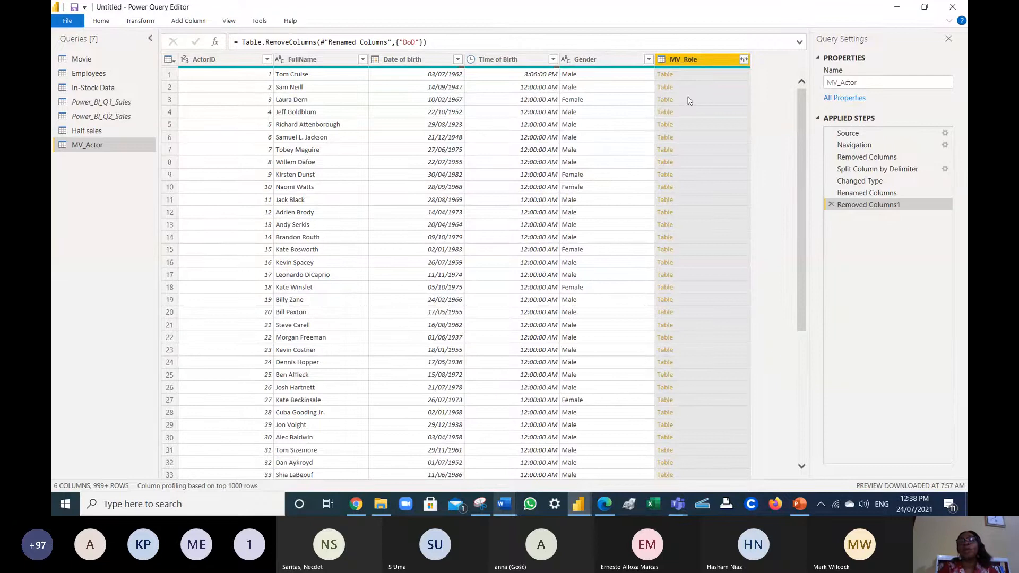
left_click(744, 60)
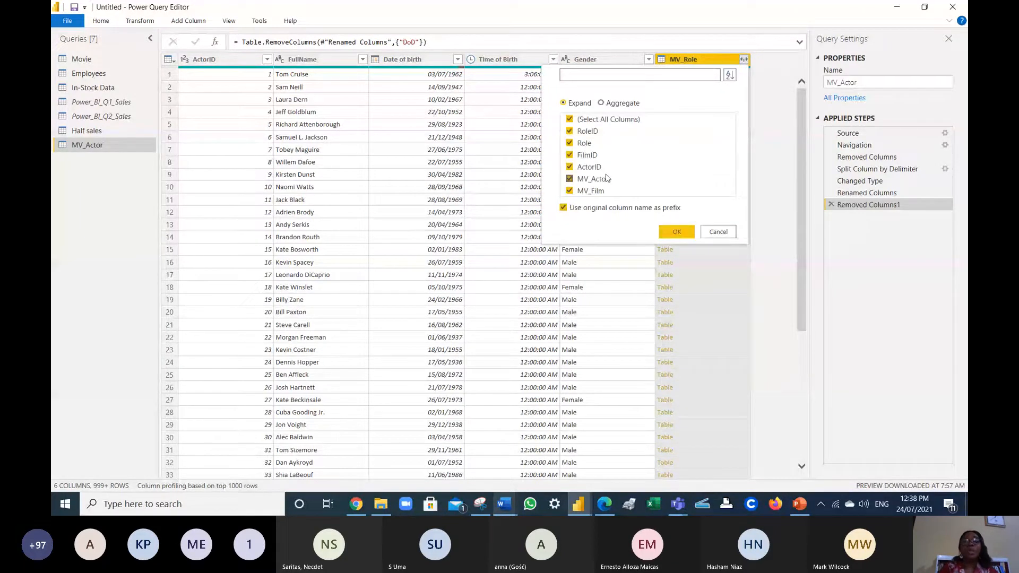
left_click(570, 120)
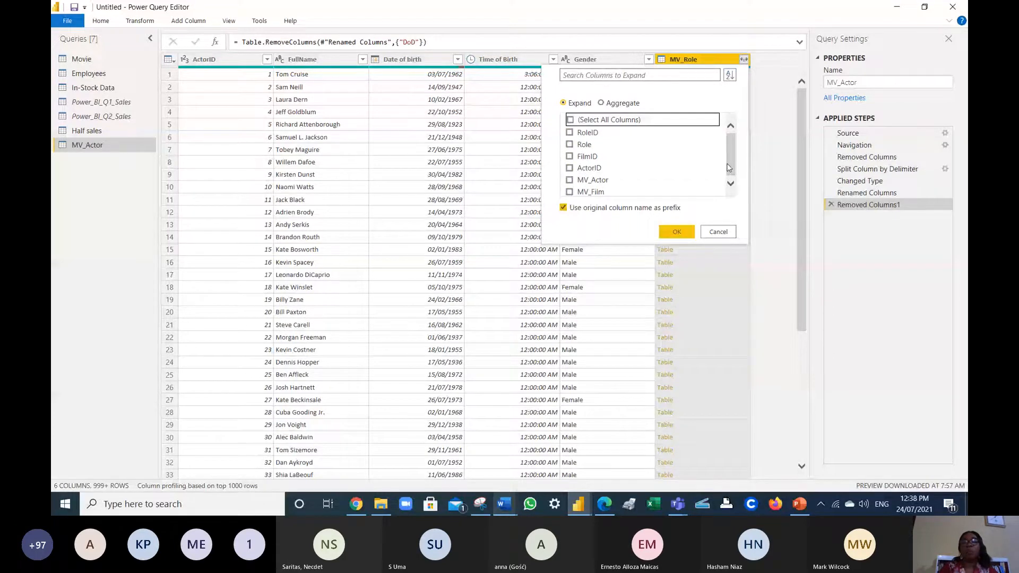
left_click(729, 168)
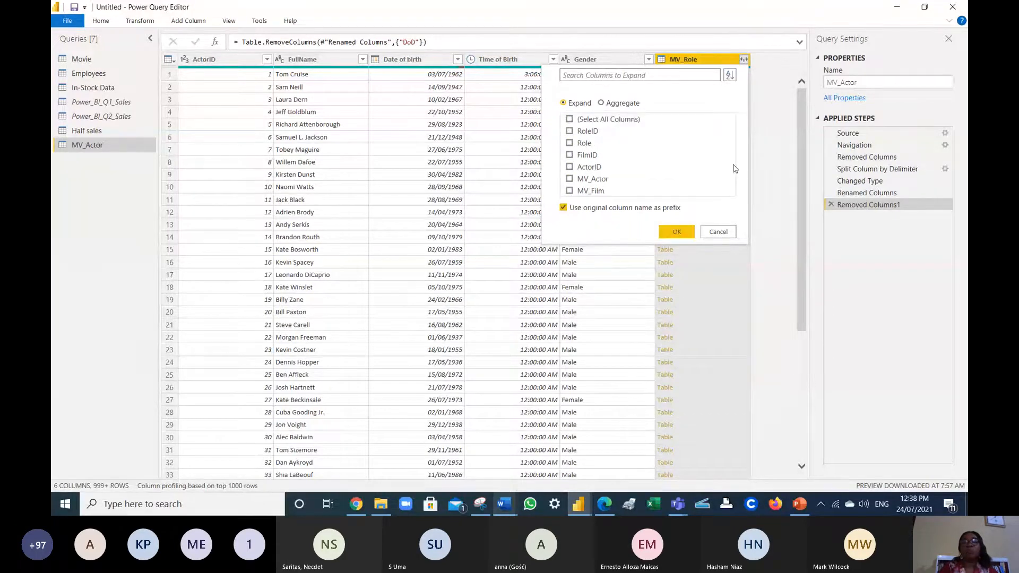
left_click(570, 192)
left_click(570, 192)
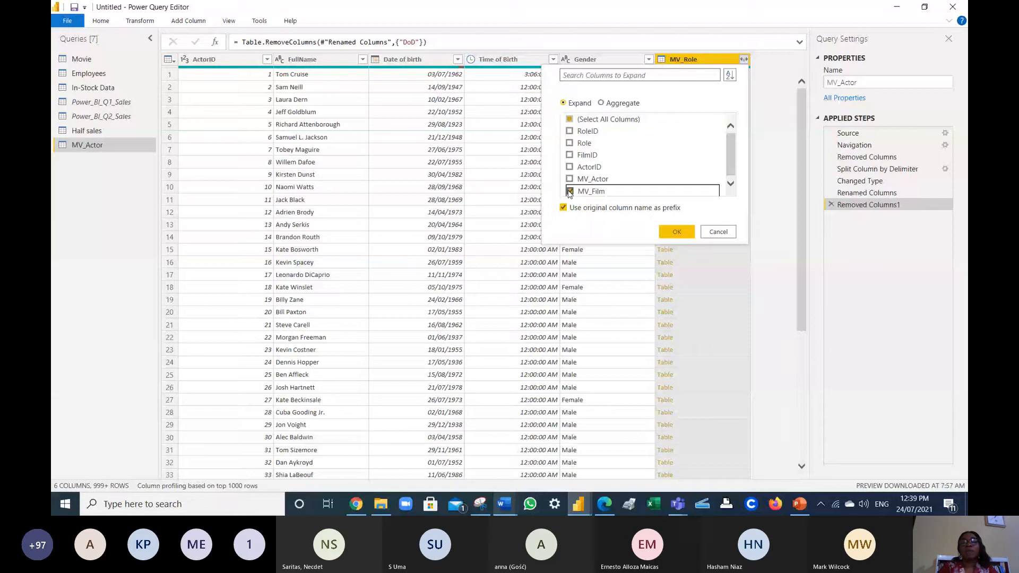
left_click(569, 191)
left_click(570, 192)
left_click(662, 230)
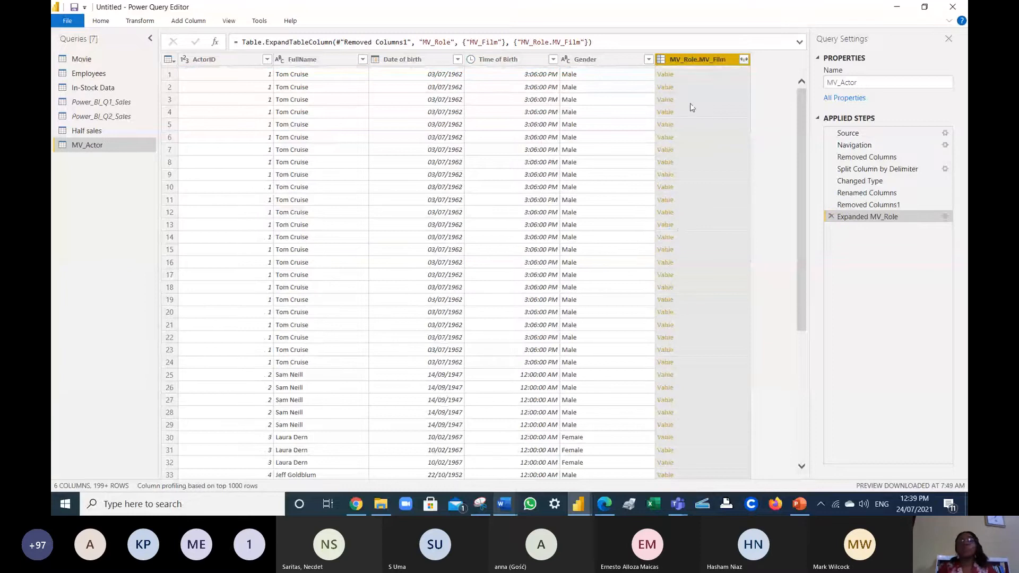
- Expand the MV_Role.MV_Film column to include only the Title field
left_click(744, 60)
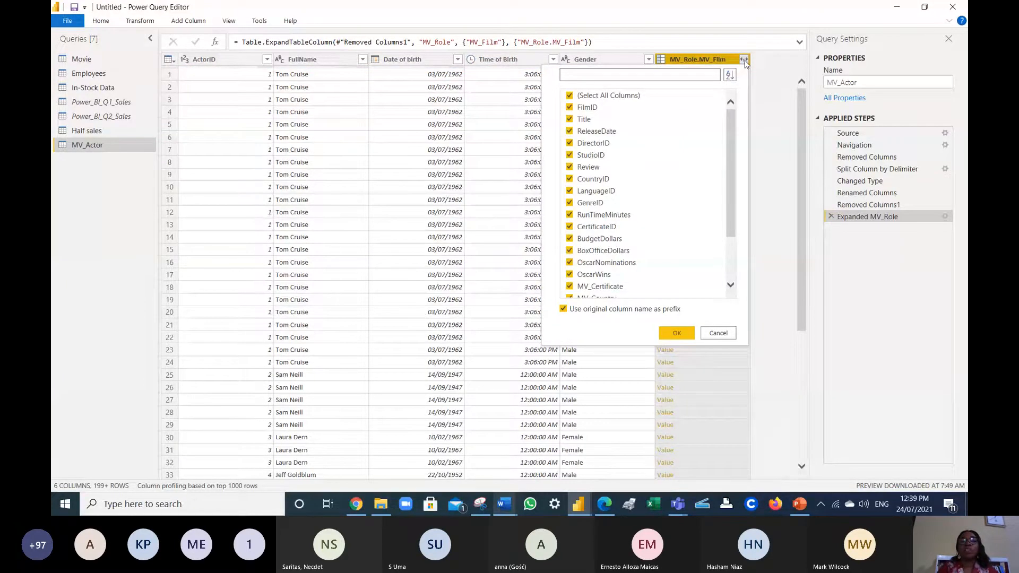
left_click(604, 95)
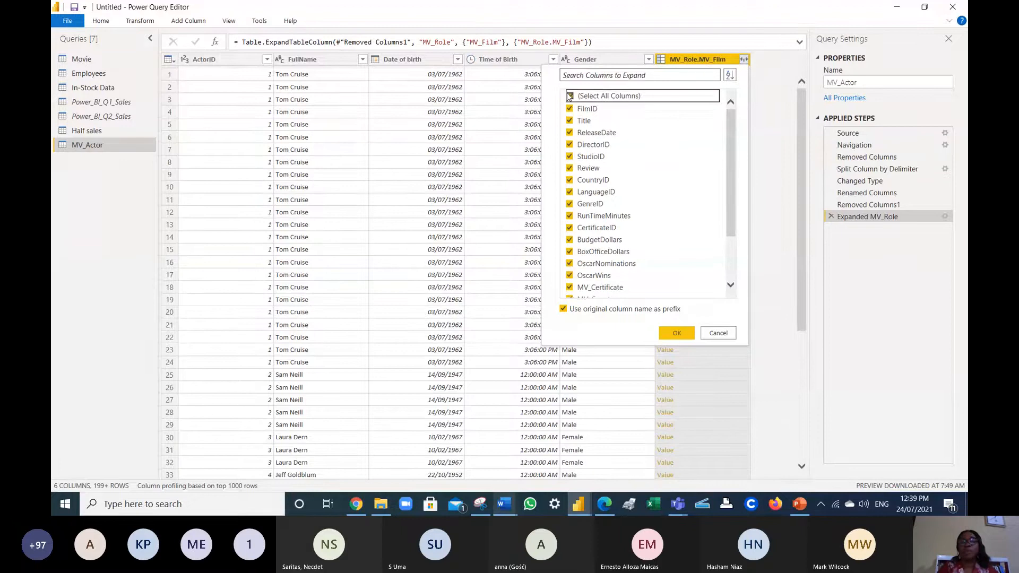
scroll(727, 240, "down", 3)
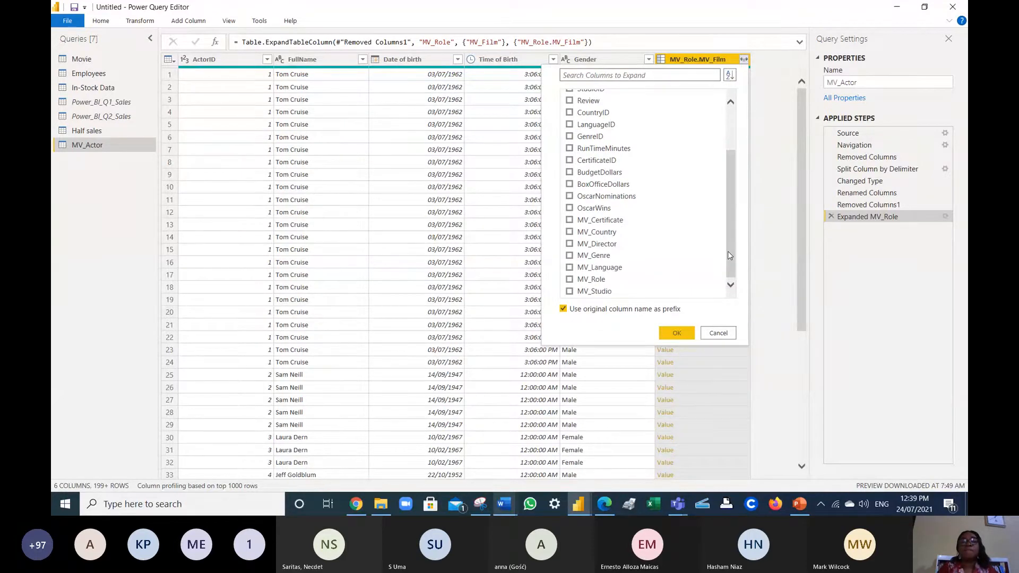
left_click_drag(727, 250, 731, 215)
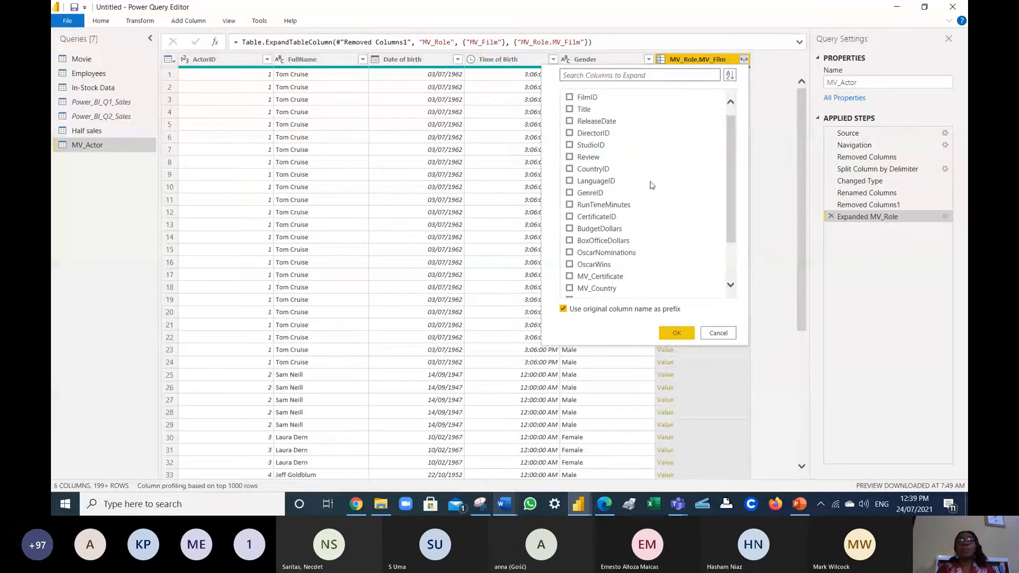
left_click(569, 109)
left_click(677, 333)
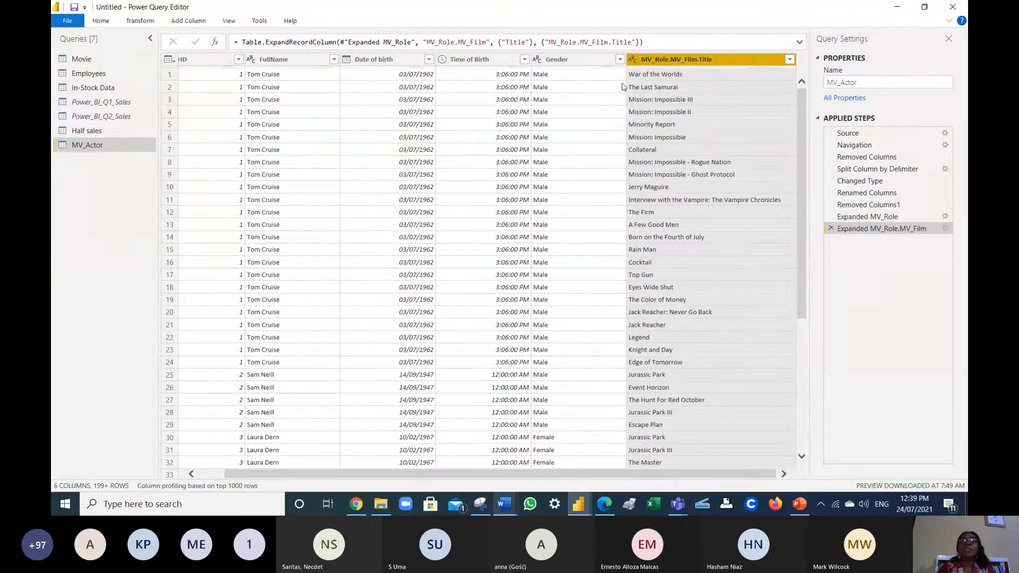
- Rename the MV_Role.MV_Film.Title column as "Movie Title"
right_click(649, 61)
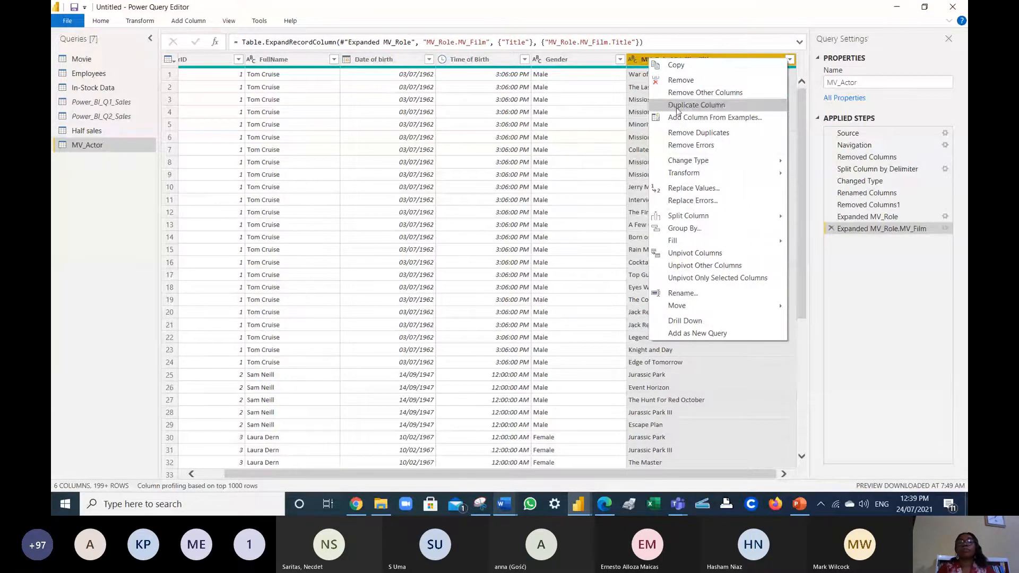
left_click(701, 293)
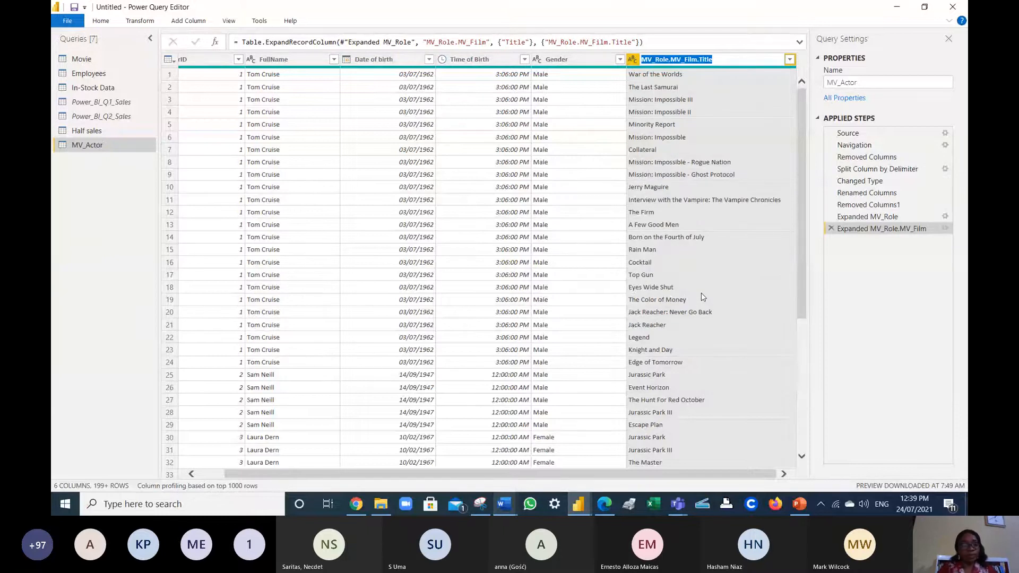
type("M")
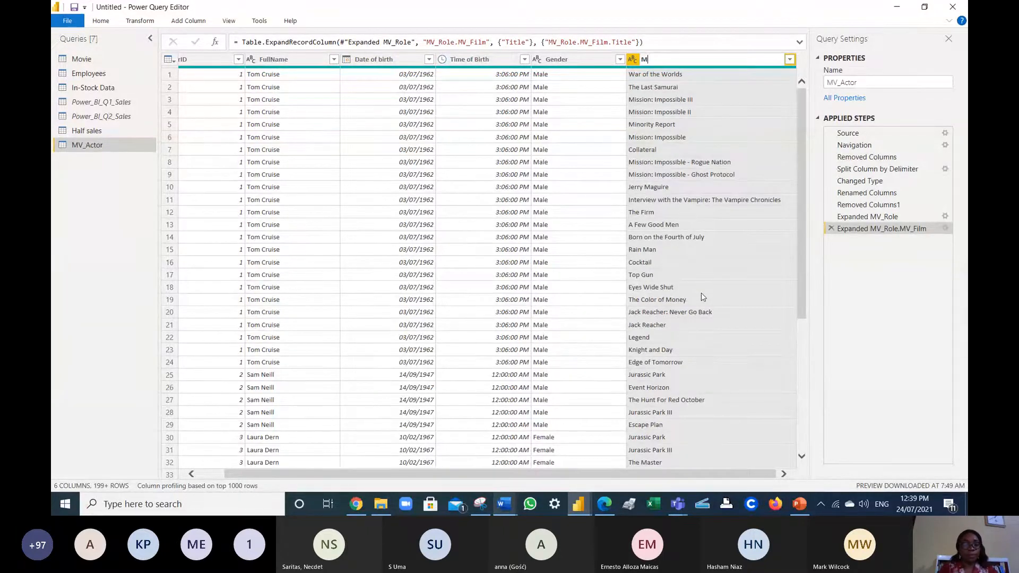
type("ov")
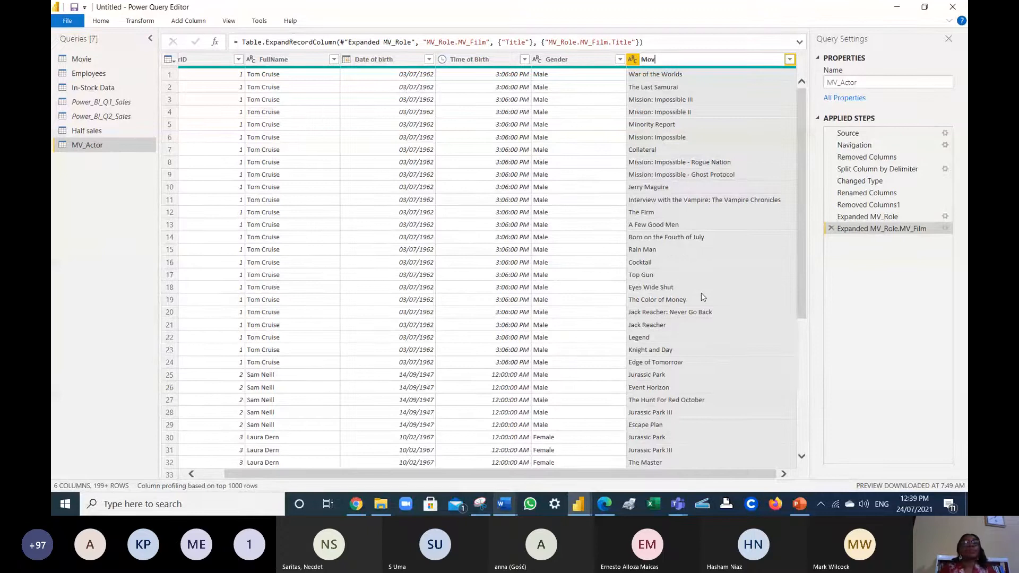
type("ie Tit")
type("le")
key("Return")
- Review the MV_Actor columns, then close the query editor and apply the query changes to the report
left_click(519, 62)
left_click(287, 61)
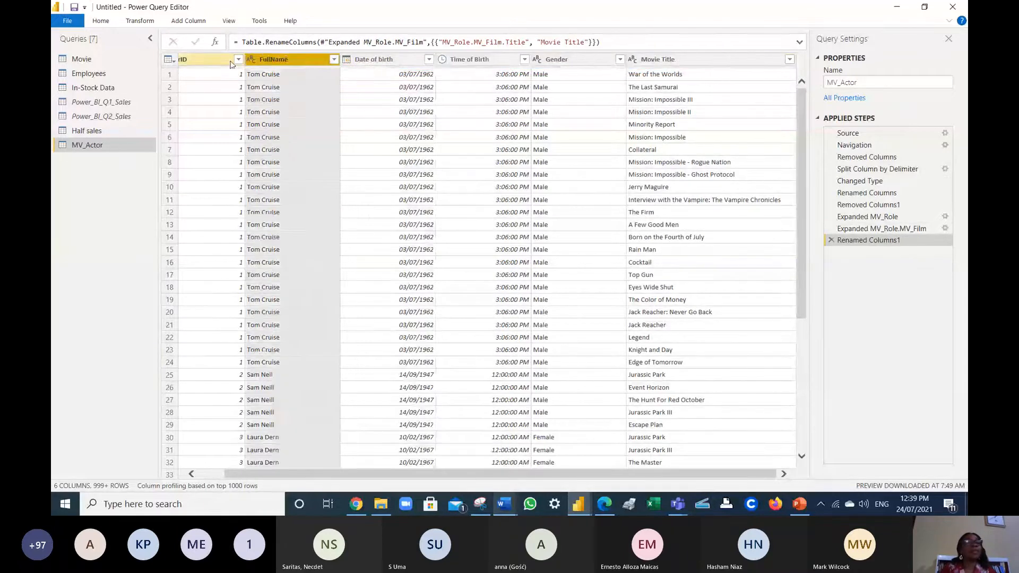
left_click(222, 60)
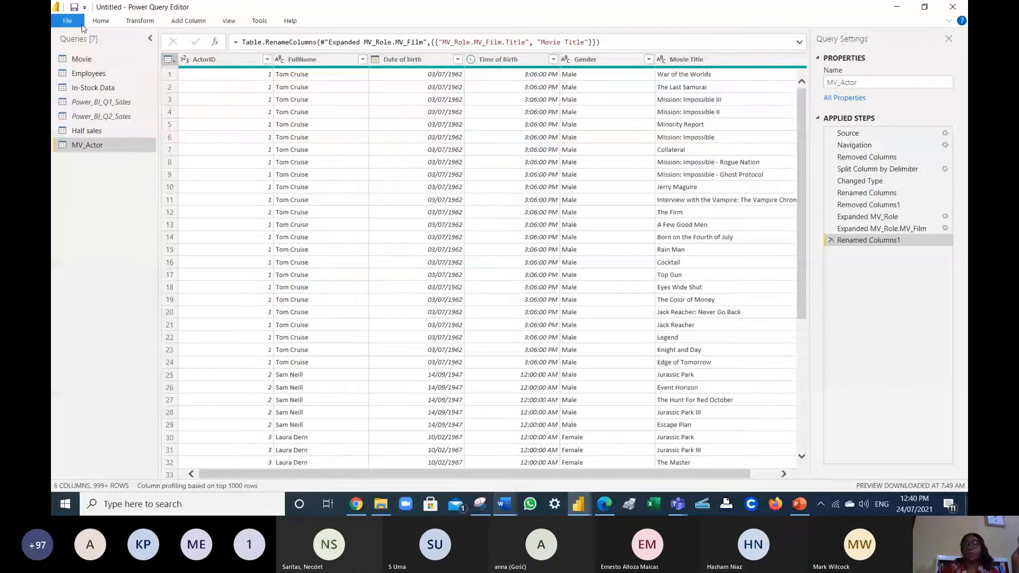
key("alt+Tab")
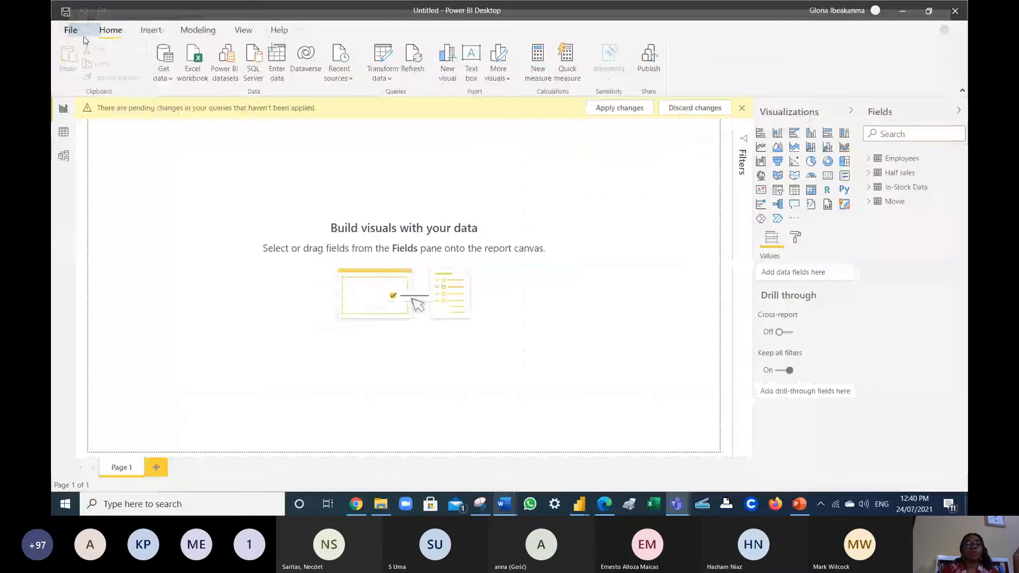
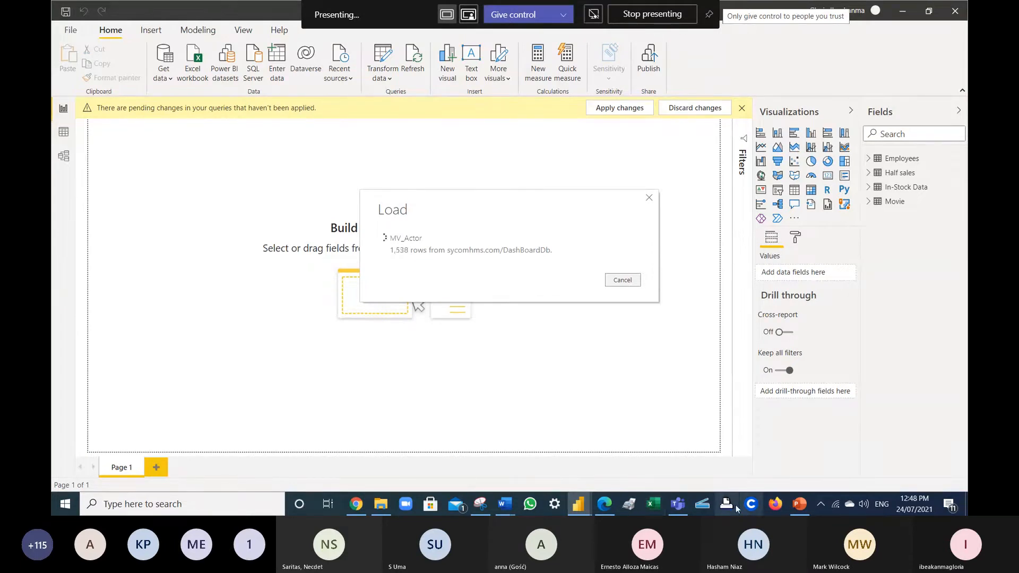
- Switch to the Teams meeting, hide the participants list and unmute the microphone
left_click(682, 504)
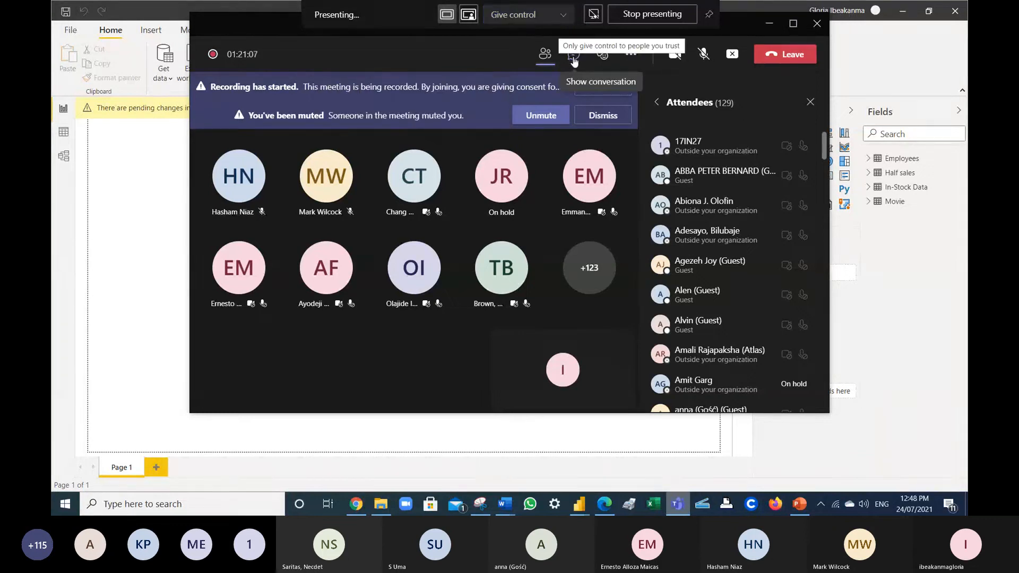
mouse_move(602, 66)
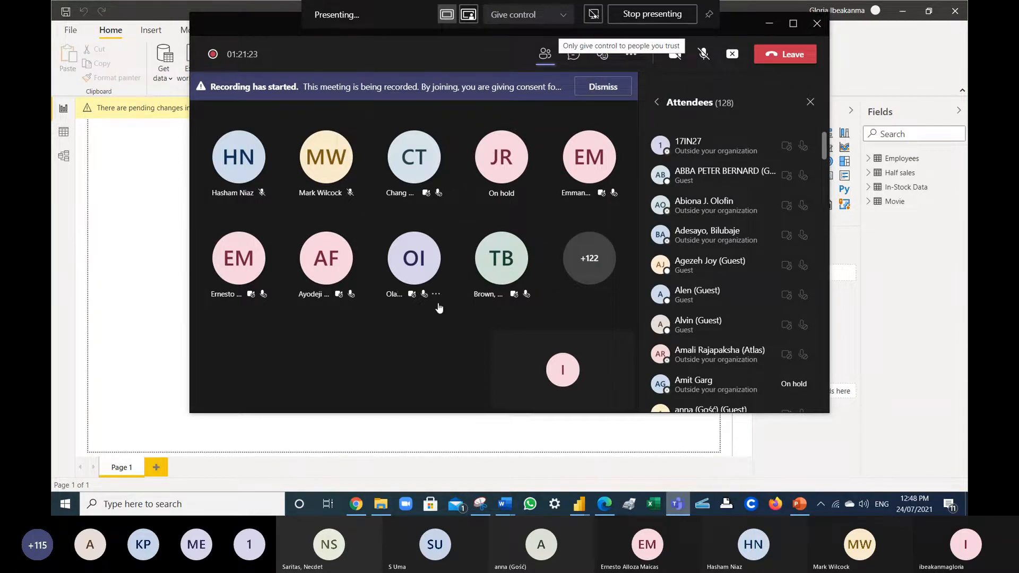
left_click(631, 61)
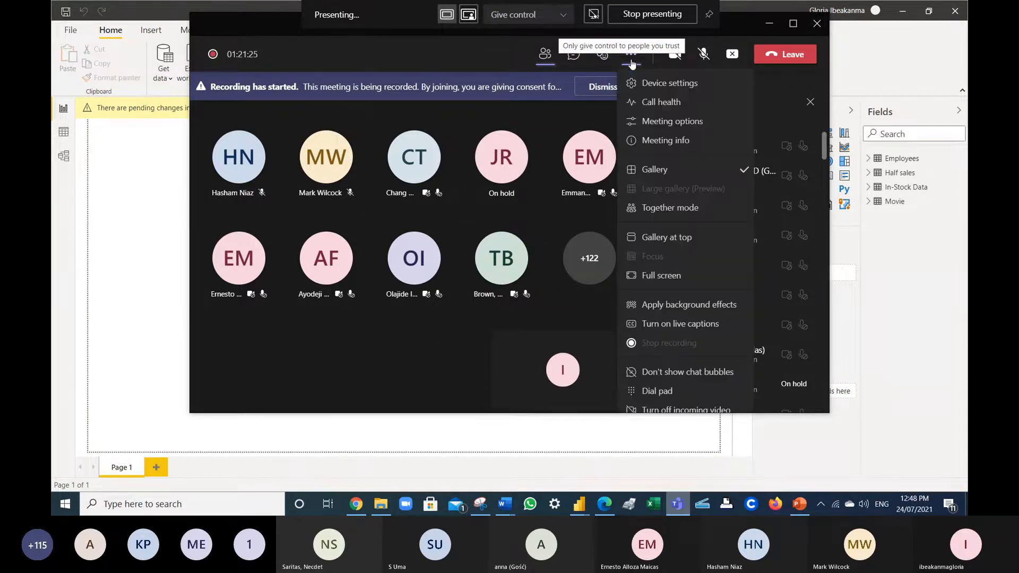
left_click(545, 54)
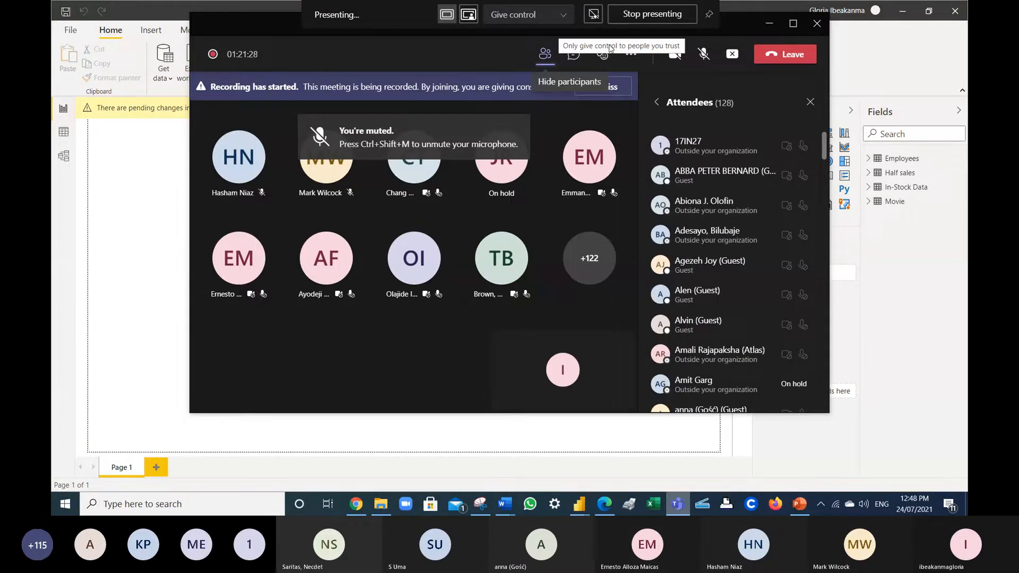
left_click(547, 55)
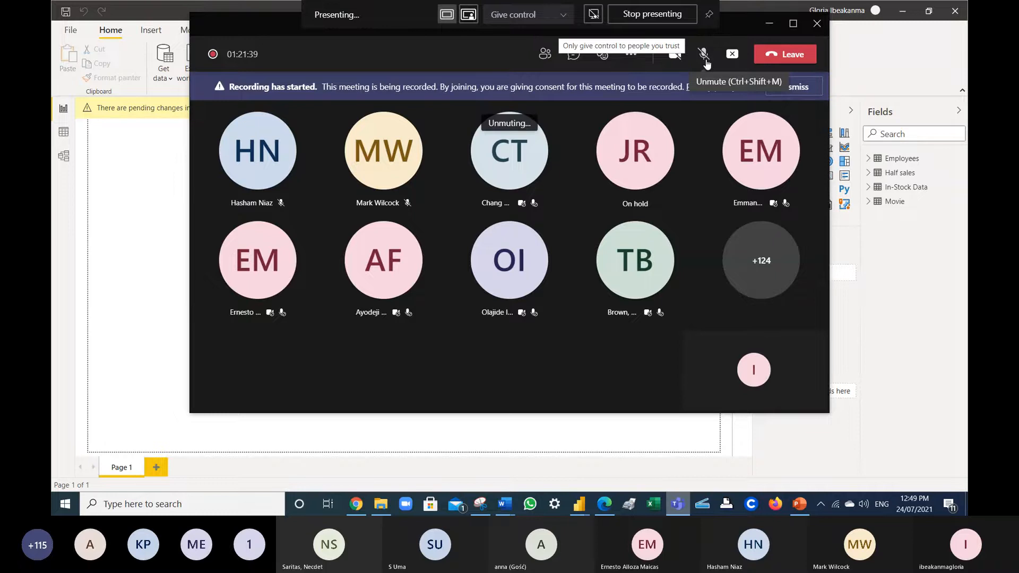
left_click(706, 60)
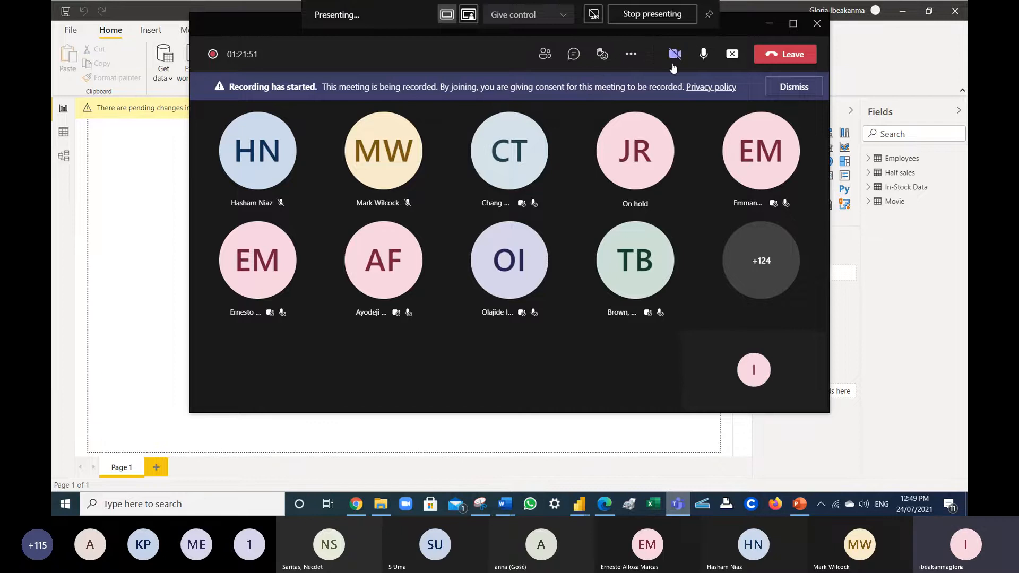
- Read the recent messages in the meeting chat and return to the Power BI Desktop report
left_click(636, 59)
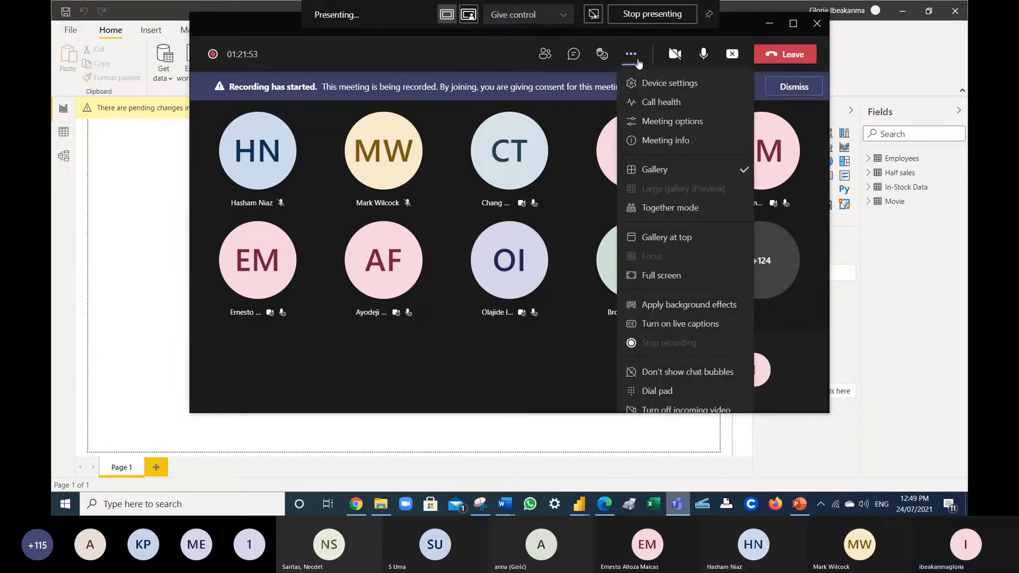
left_click(573, 54)
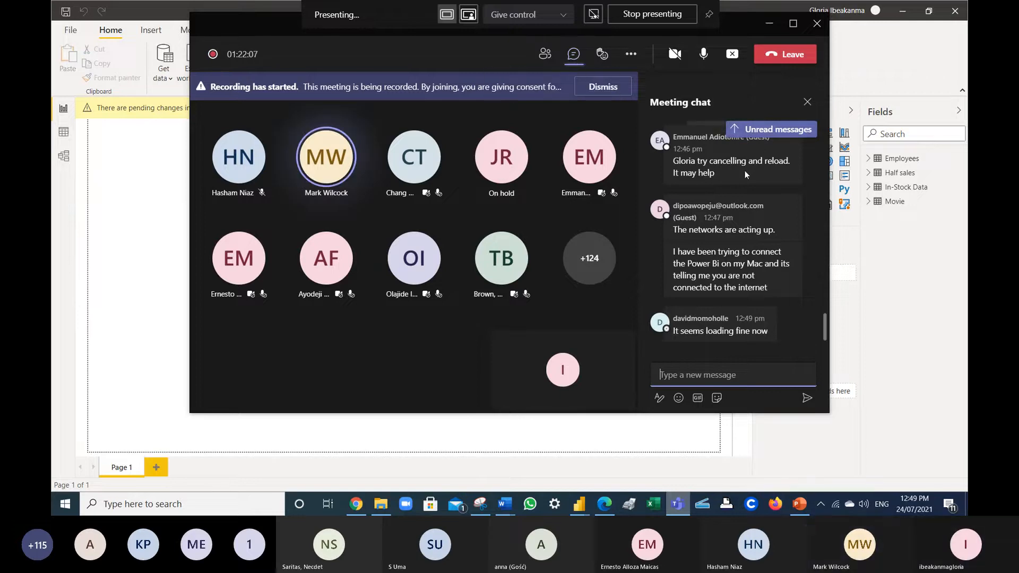
mouse_move(744, 170)
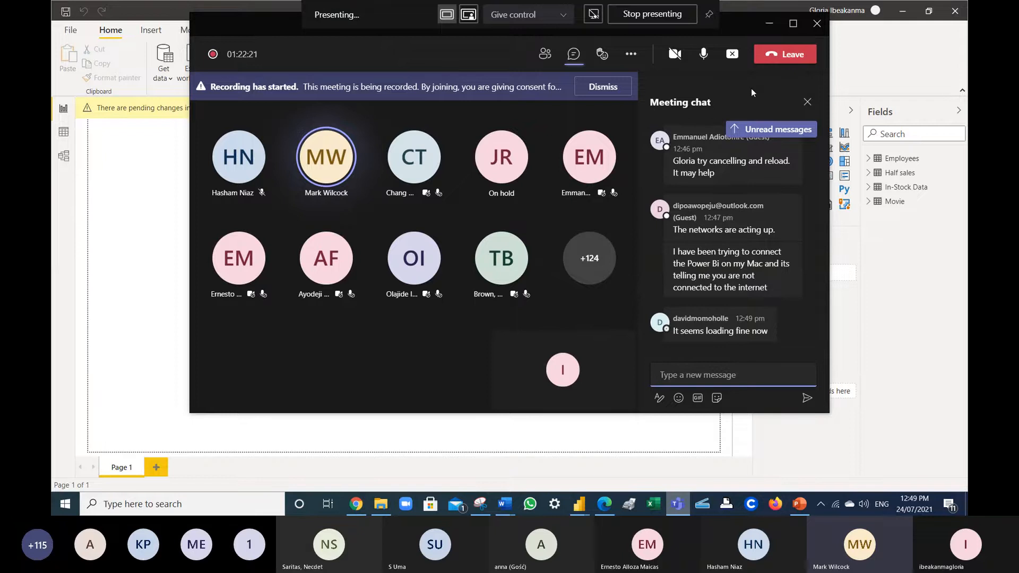
left_click(769, 25)
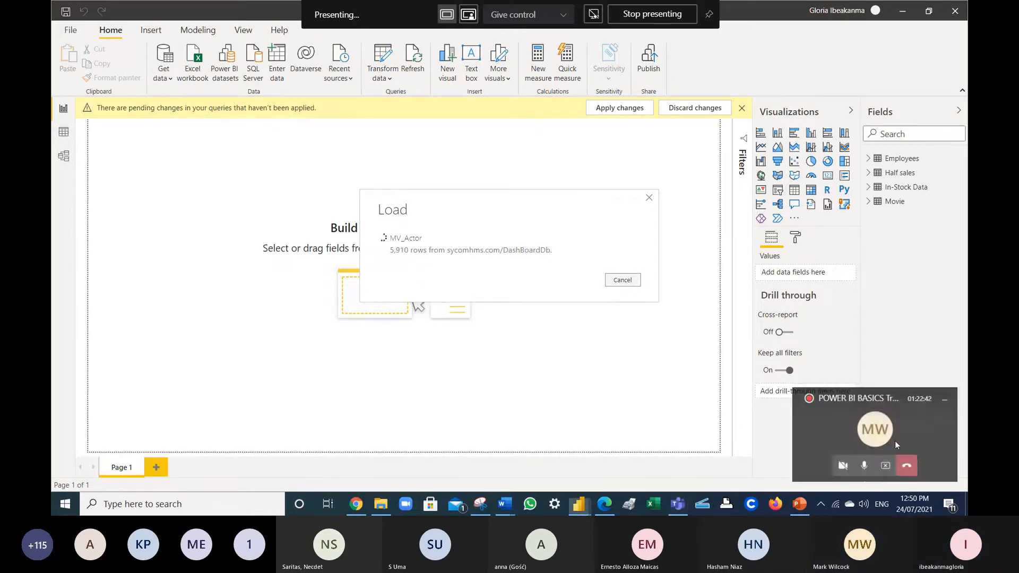
left_click(895, 441)
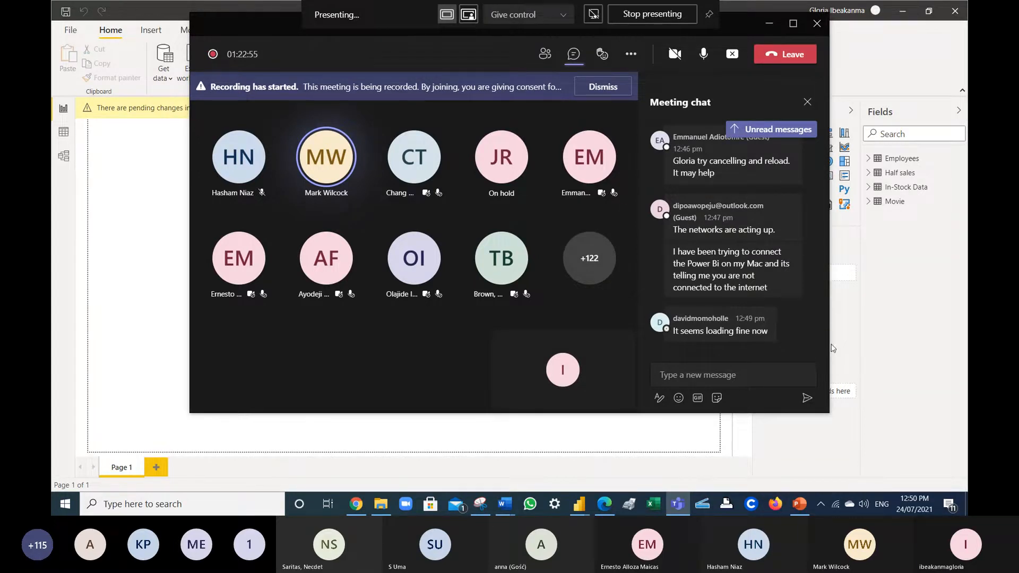
scroll(825, 319, "up", 3)
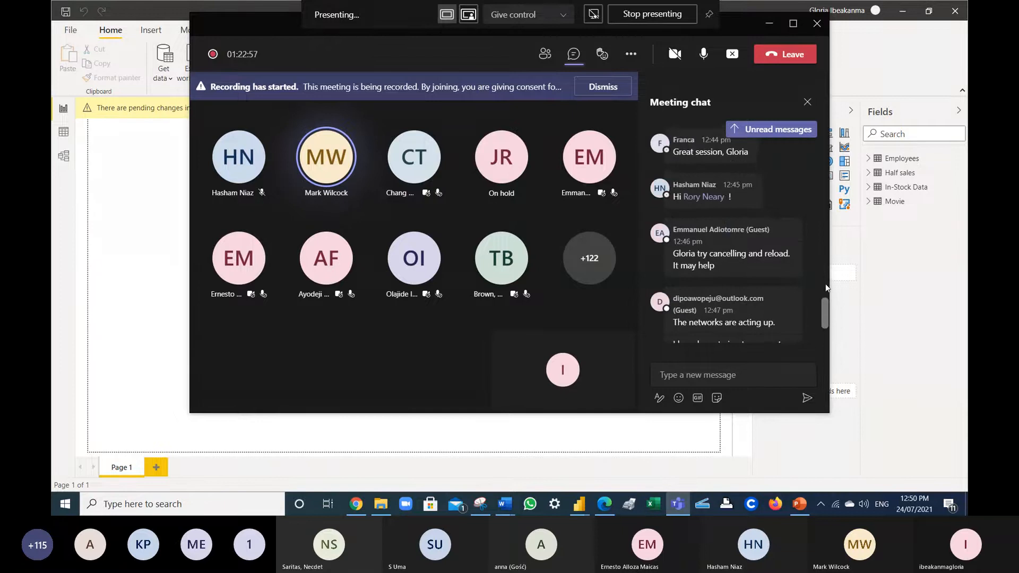
scroll(824, 313, "down", 3)
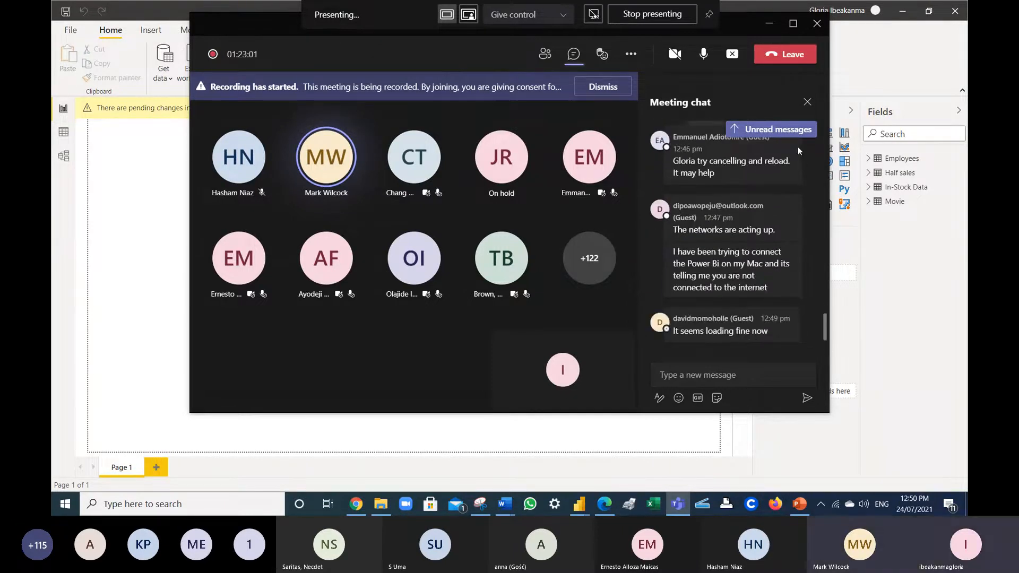
left_click(770, 25)
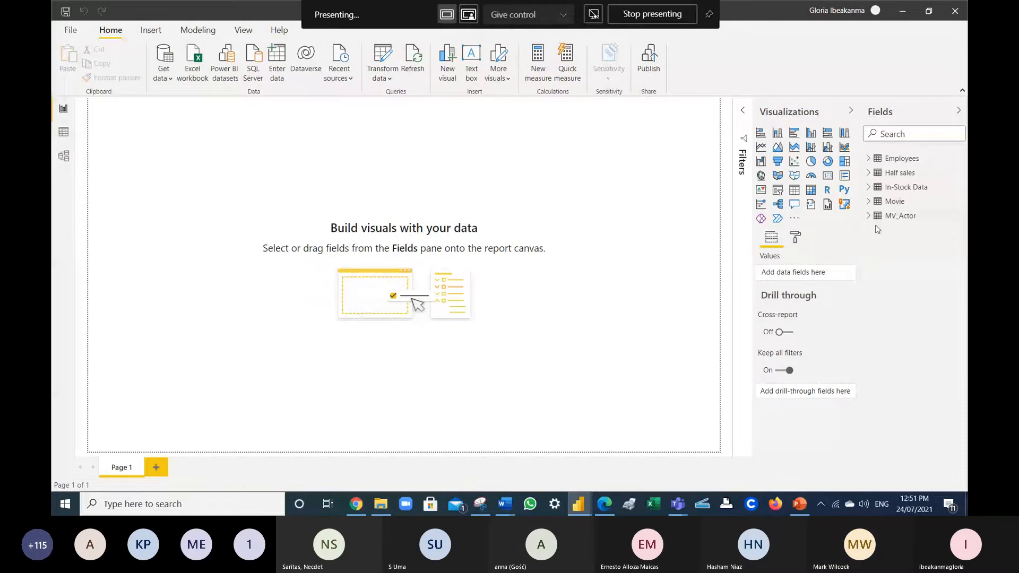
- Expand the MV_Actor table's fields and show Time of Birth in a table visual on the report page
left_click(897, 216)
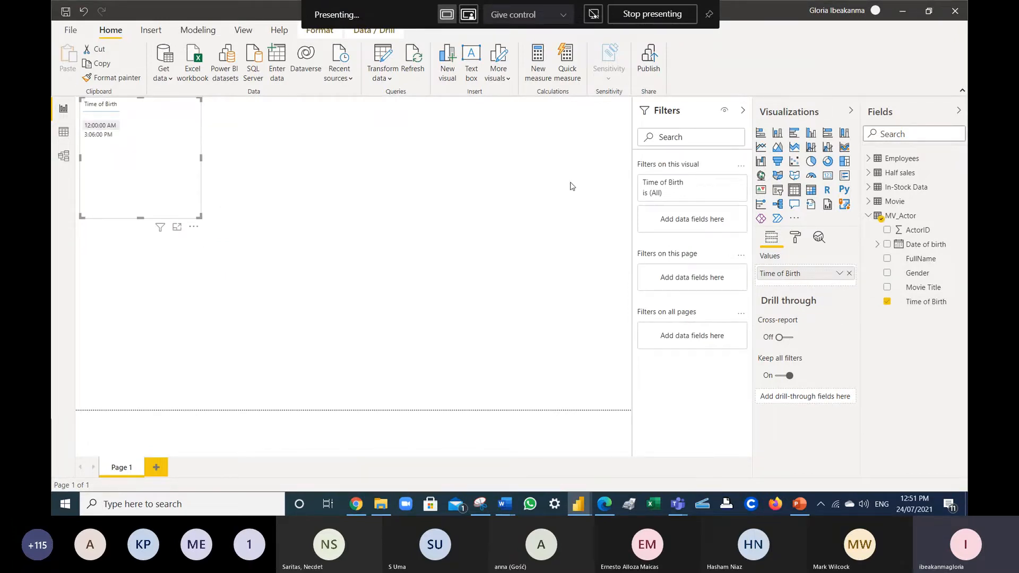
- Remove Time of Birth from the table visual and collapse the MV_Actor table's fields
left_click(888, 302)
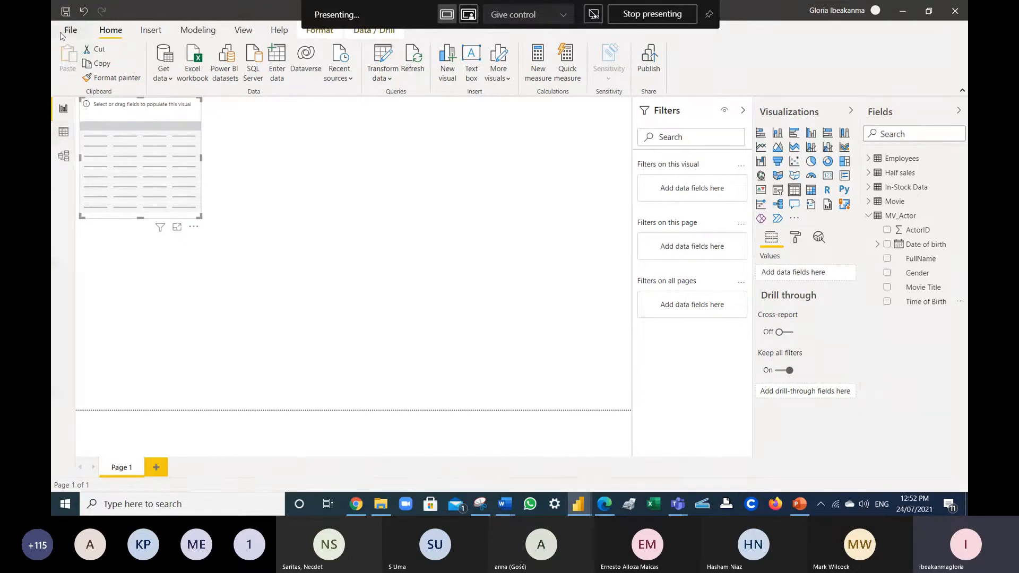
left_click(867, 219)
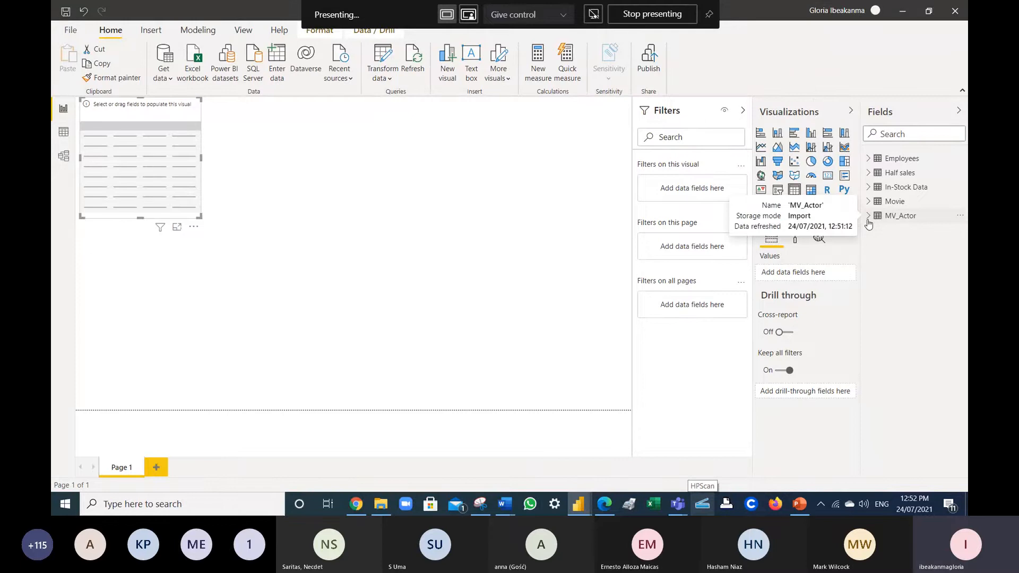
- Look over the full list of data source connectors and close it without connecting
left_click(167, 85)
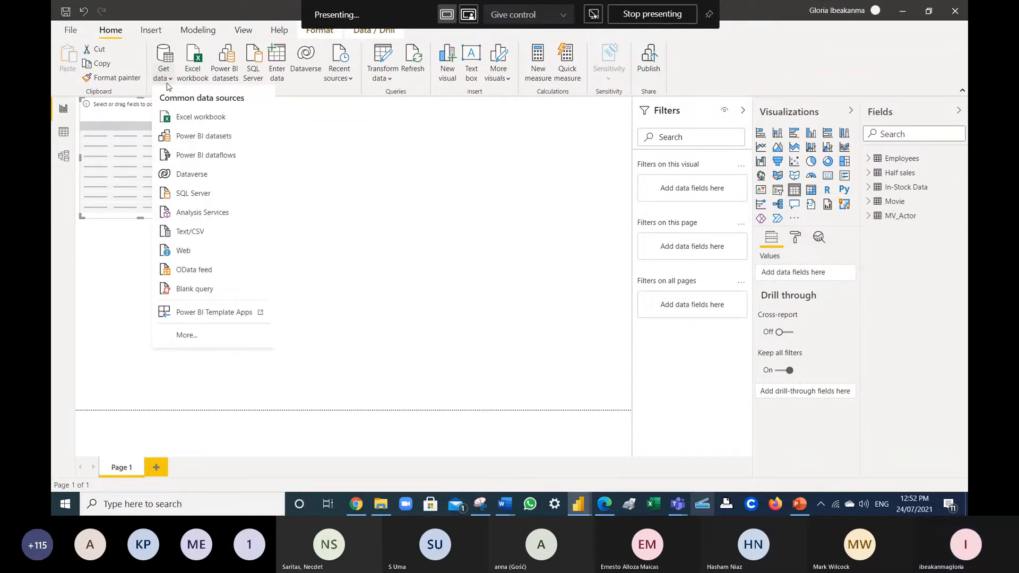
left_click(186, 335)
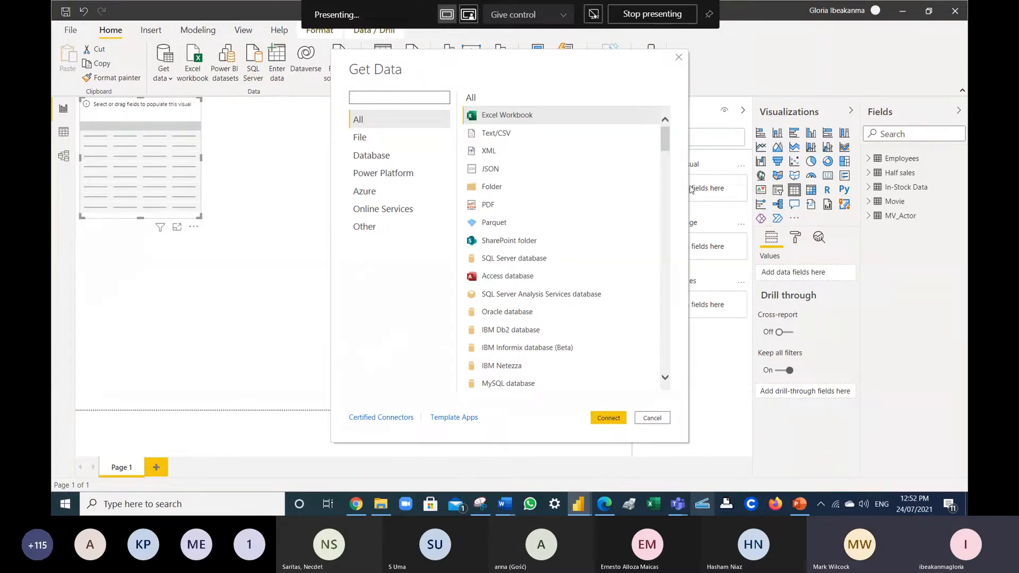
left_click(681, 62)
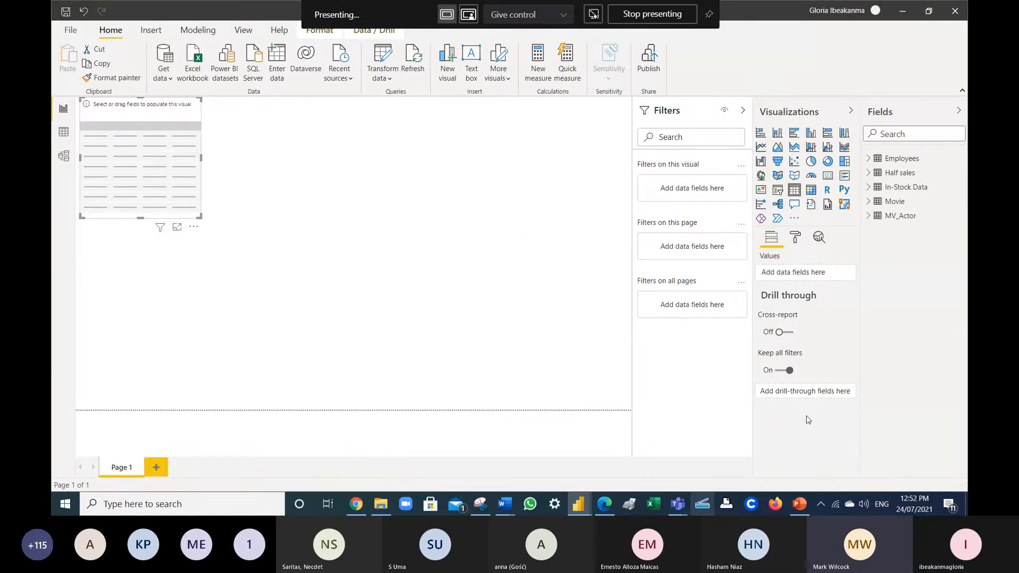
- Switch from the Teams meeting to the url Word document and copy the Box Office Mojo link under New Source Table 3
left_click(914, 431)
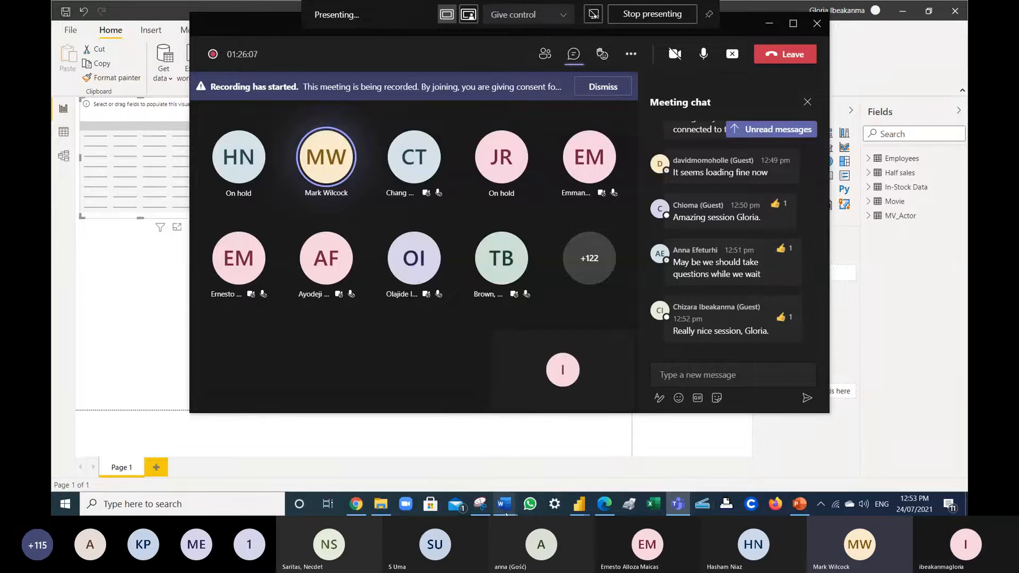
mouse_move(507, 507)
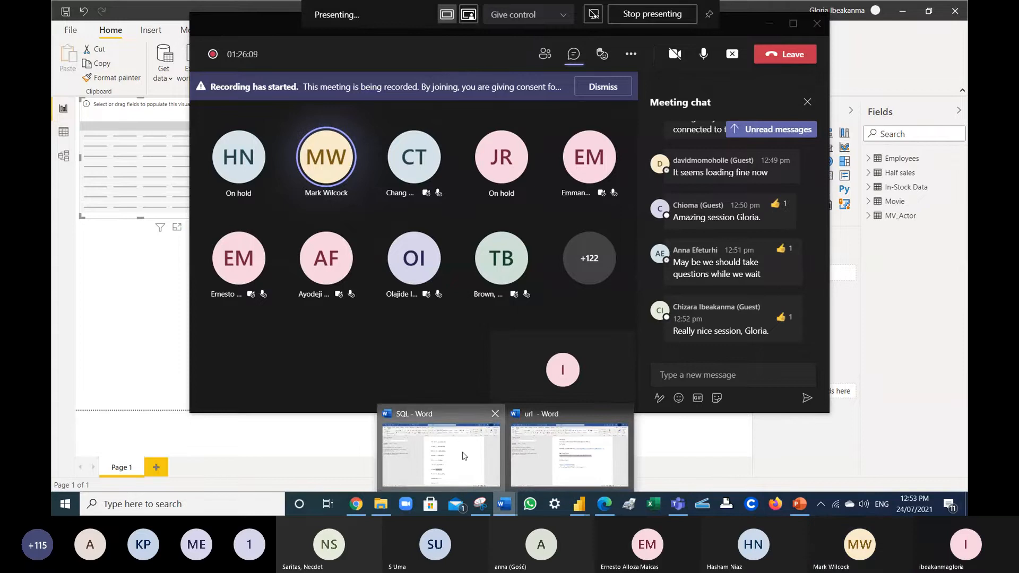
left_click(498, 441)
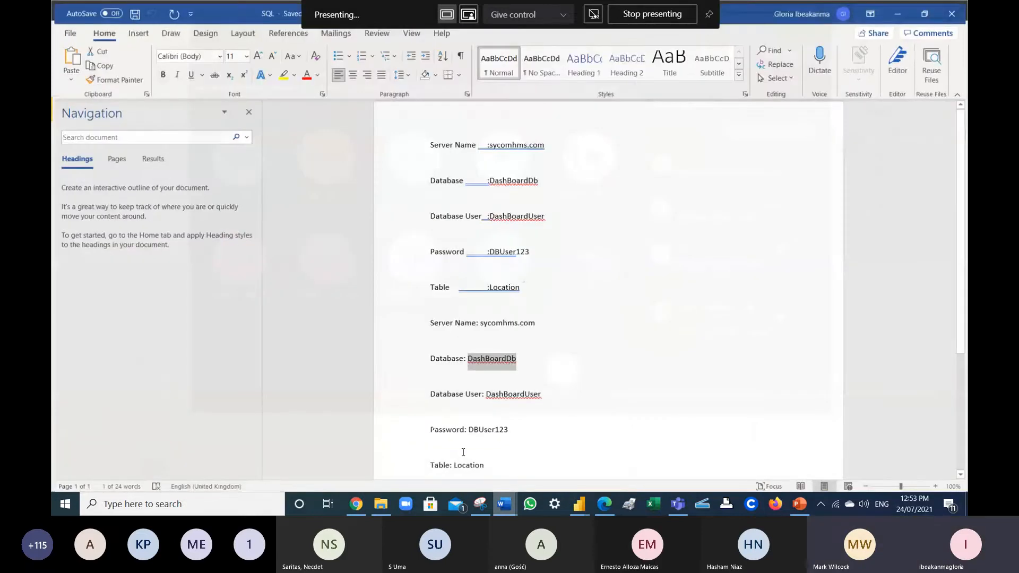
mouse_move(505, 504)
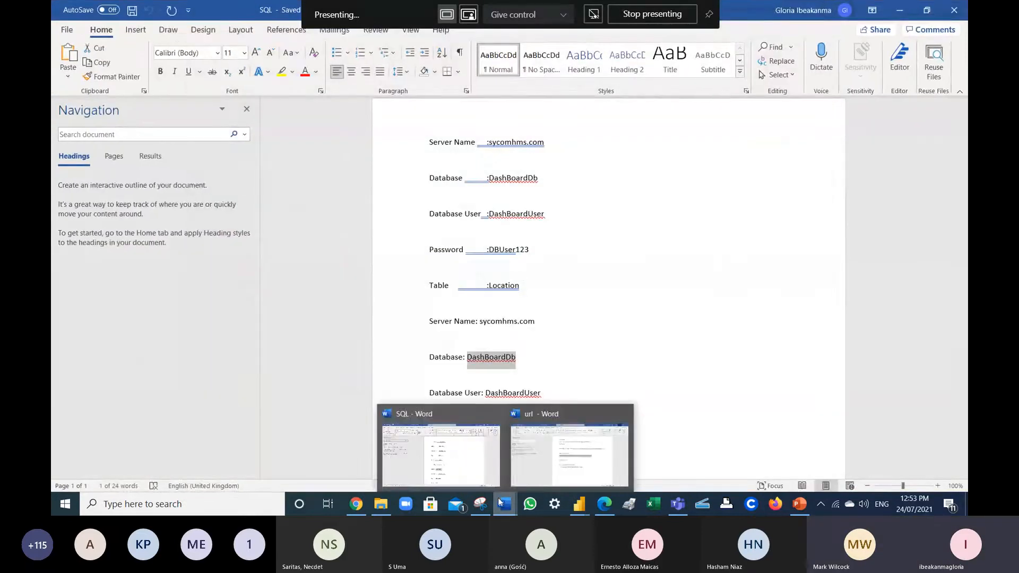
left_click(562, 382)
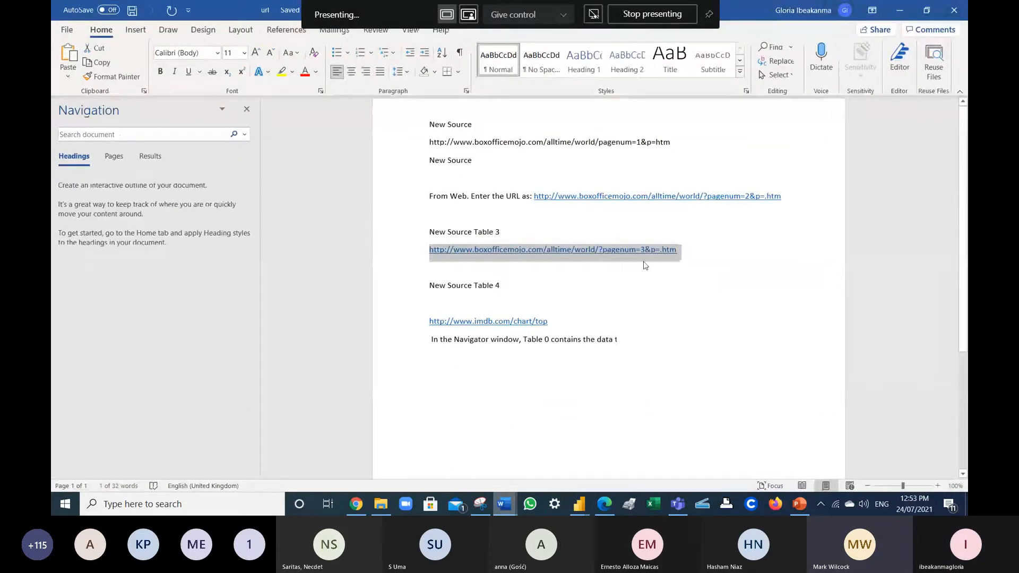
left_click(674, 272)
left_click_drag(678, 250, 425, 252)
key("ctrl+c")
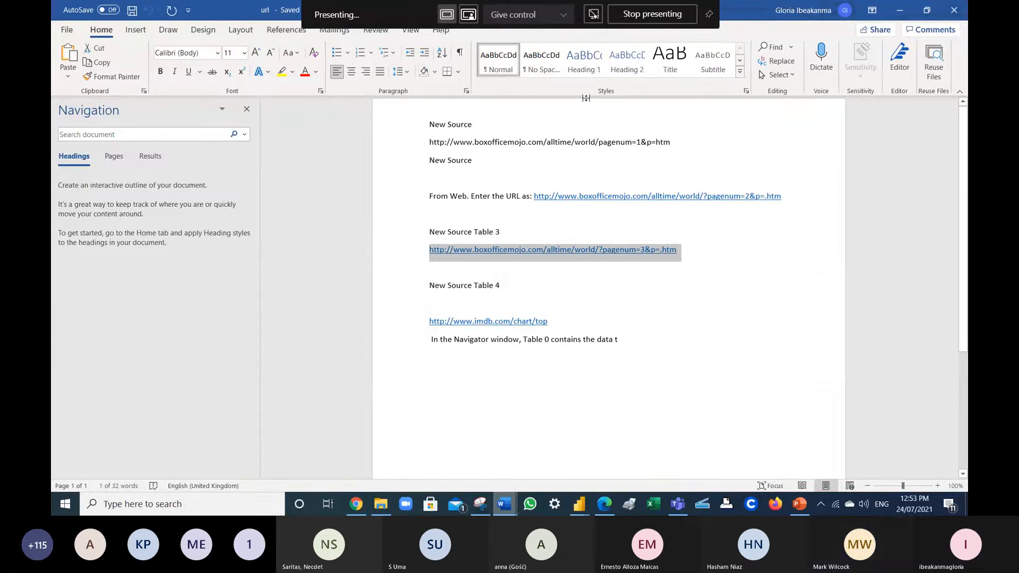
- Post the copied Box Office Mojo link in the Teams meeting chat and return to the Power BI Desktop report
left_click(900, 10)
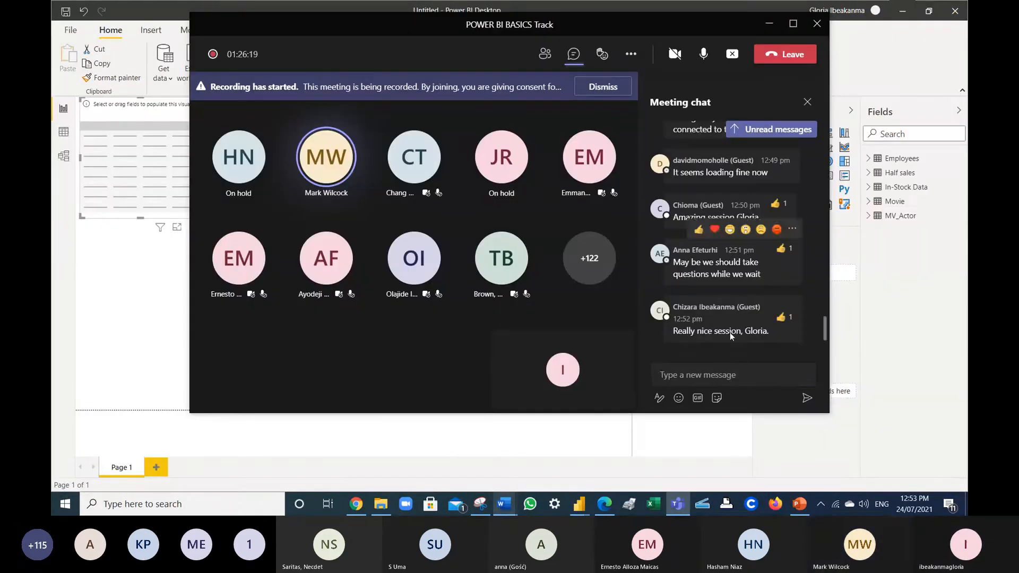
left_click(693, 376)
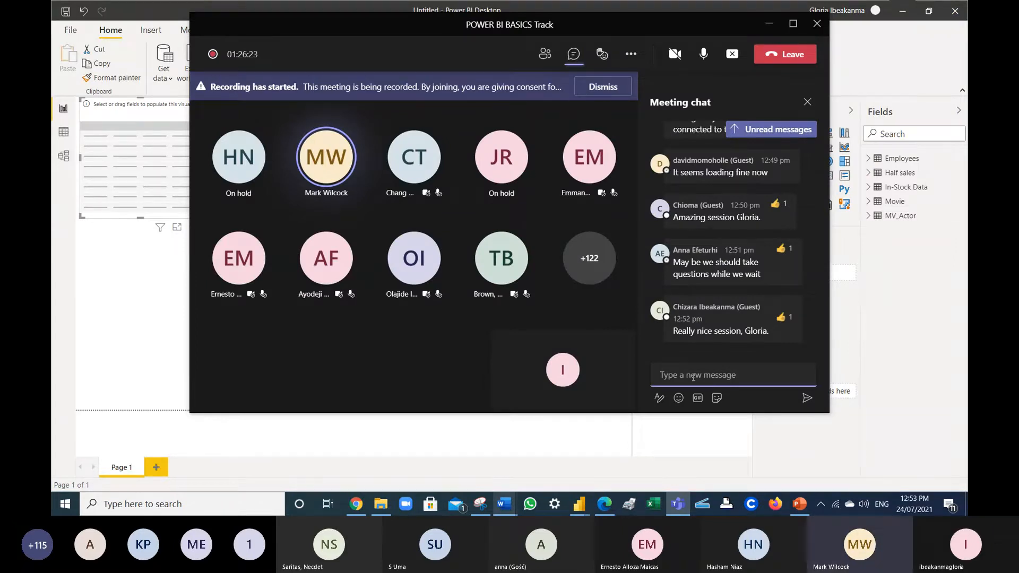
key("ctrl+v")
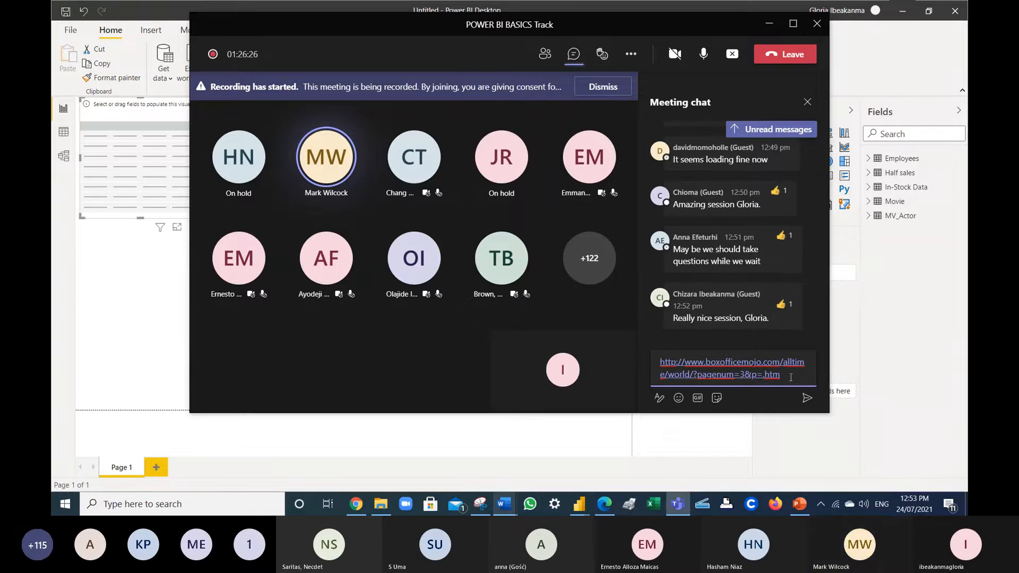
key("Return")
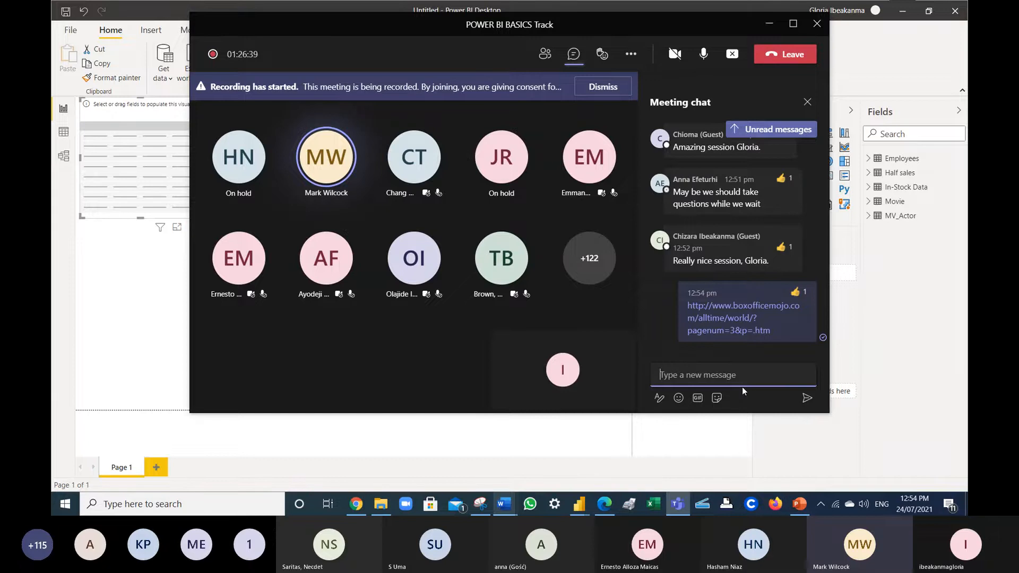
mouse_move(778, 306)
left_click(769, 24)
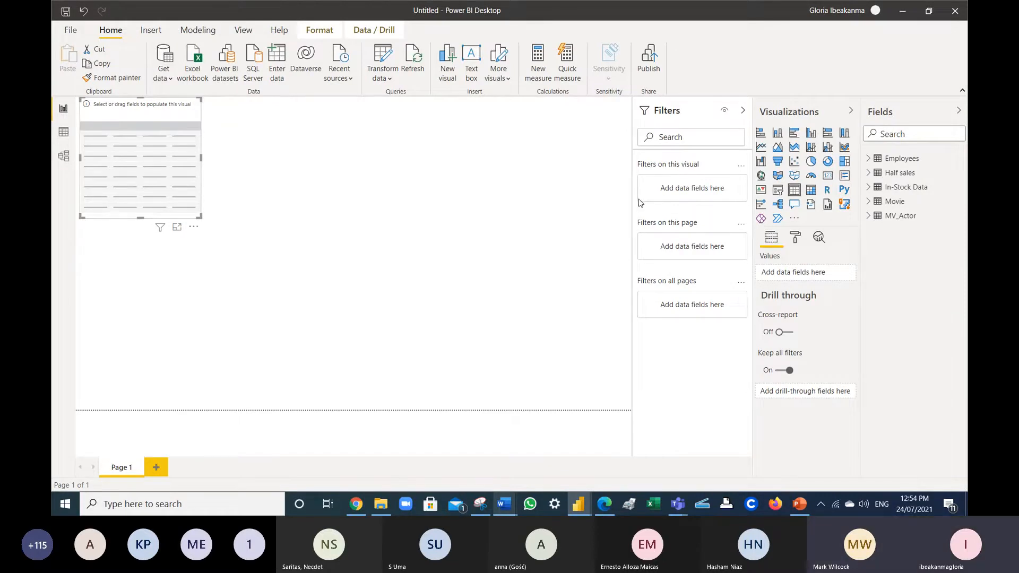
- Show Sales from the Half sales table in the empty visual, reduce its height and convert it to a card
left_click(869, 173)
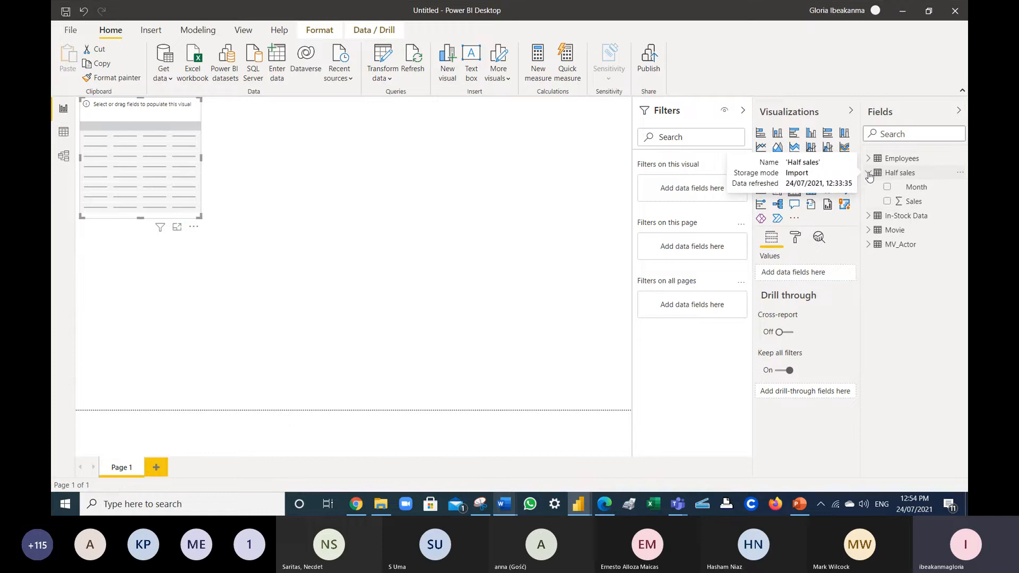
left_click(887, 202)
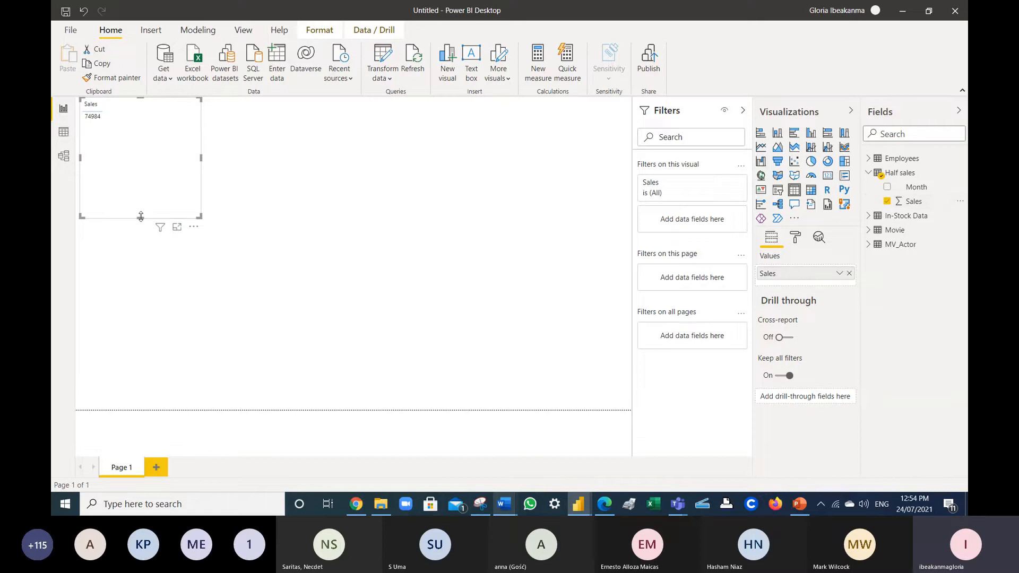
left_click_drag(141, 216, 135, 140)
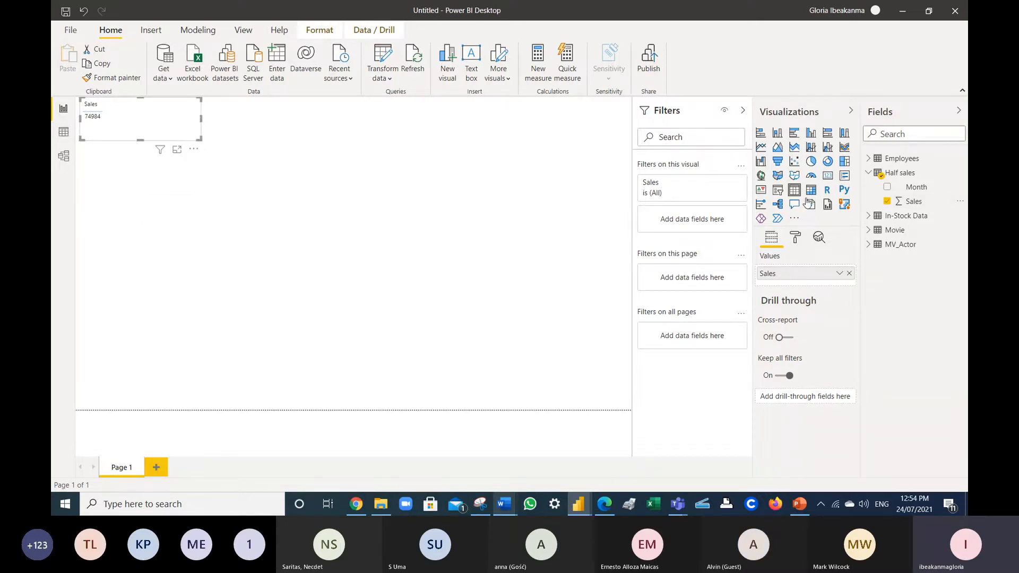
left_click(828, 177)
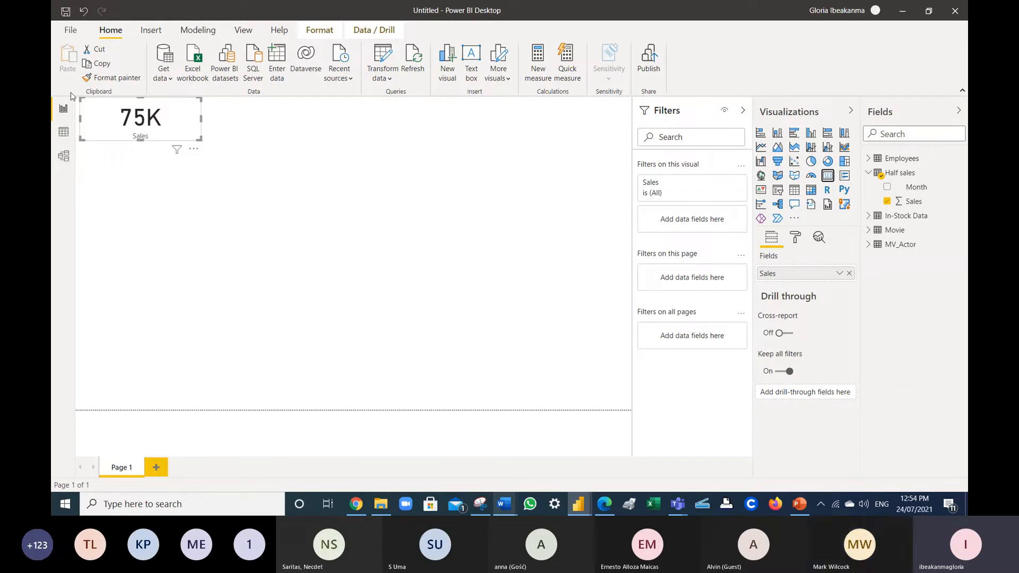
left_click_drag(142, 140, 146, 140)
- Create a column chart of Sales ($) by Category from the In-Stock Data table below the card
left_click(868, 216)
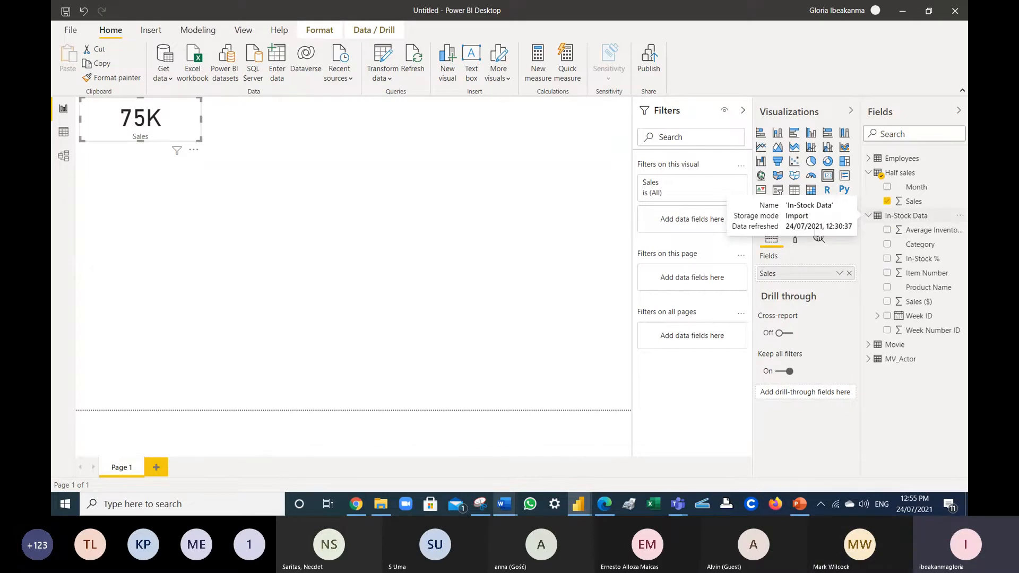
left_click(375, 257)
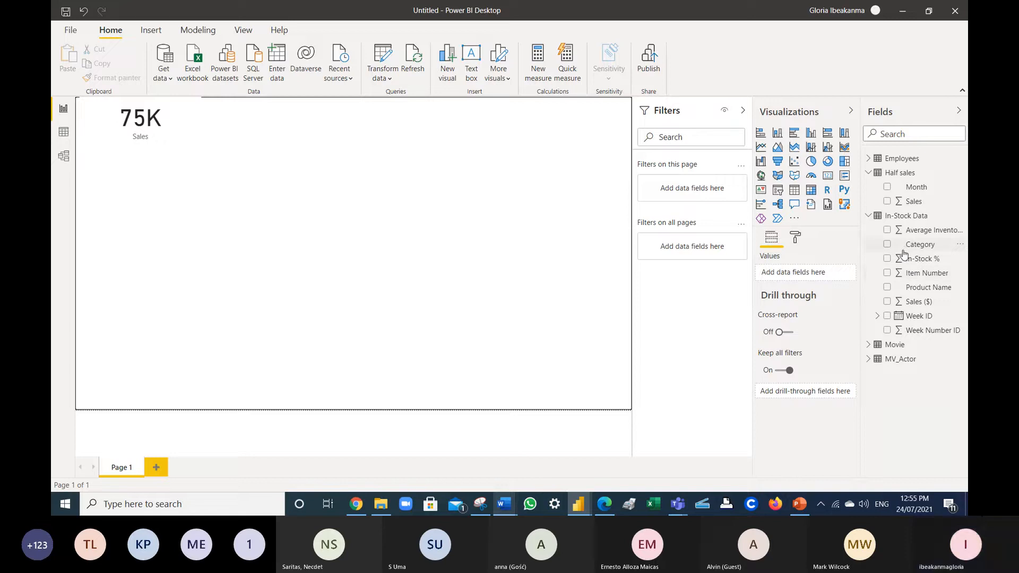
left_click(886, 302)
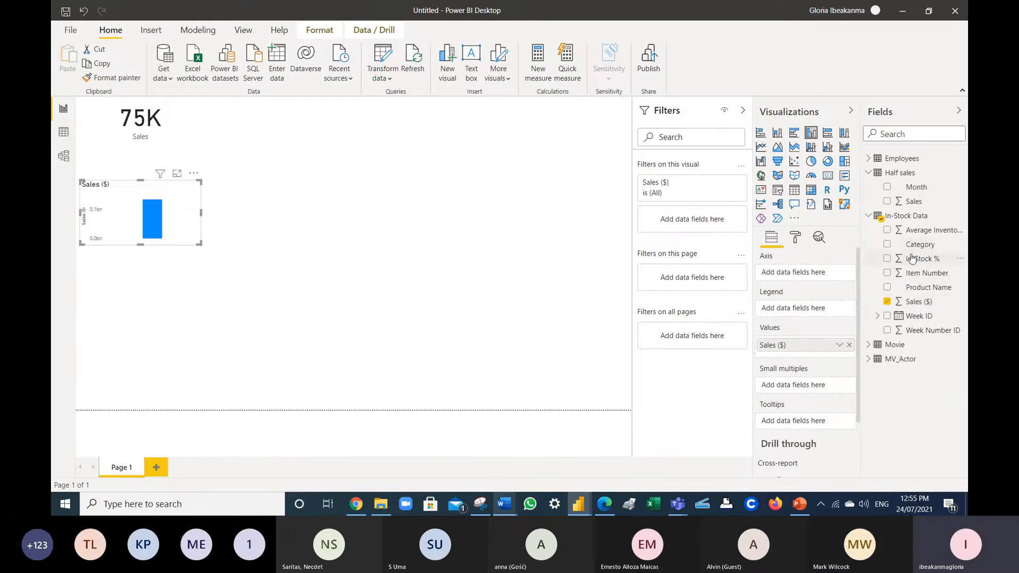
left_click(887, 245)
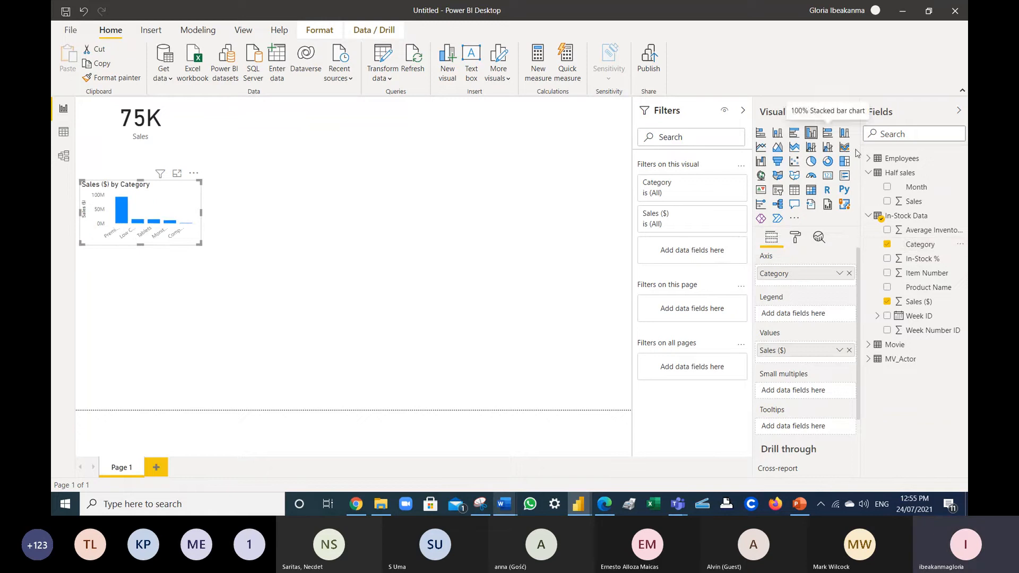
- Enlarge the Sales ($) by Category chart in height and width so its category labels are readable
left_click(137, 251)
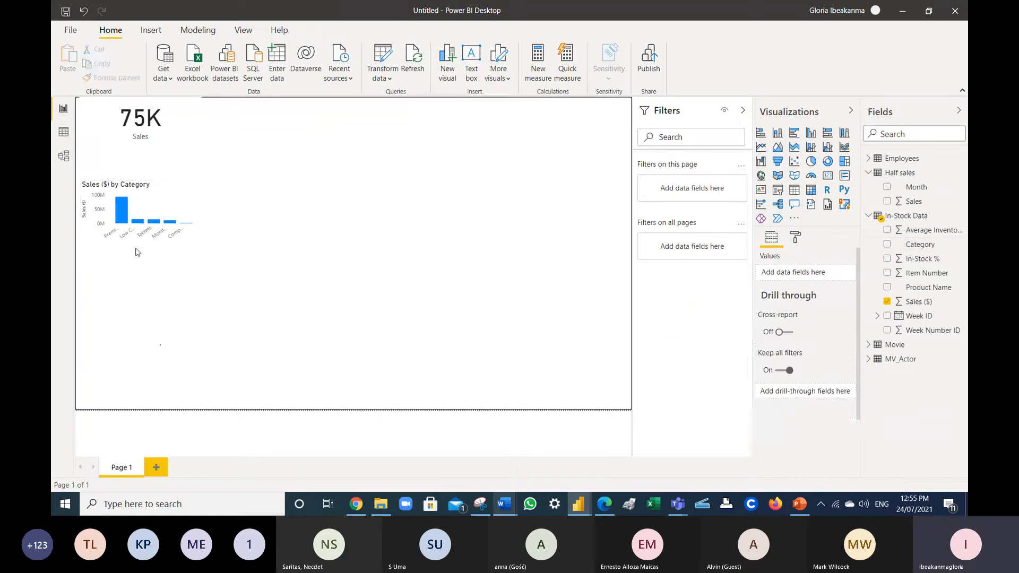
left_click(141, 235)
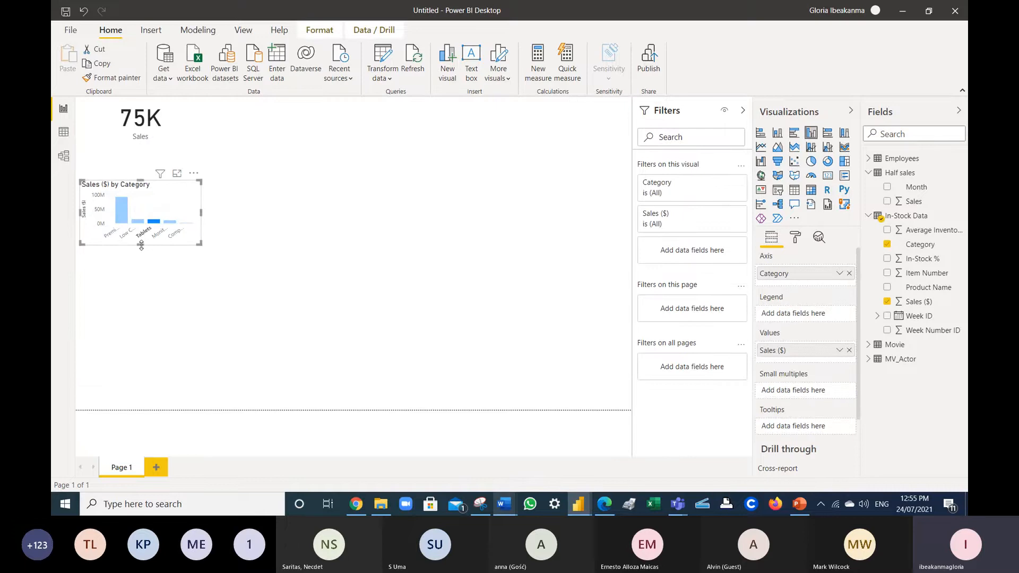
left_click_drag(141, 245, 142, 330)
left_click_drag(200, 255, 274, 258)
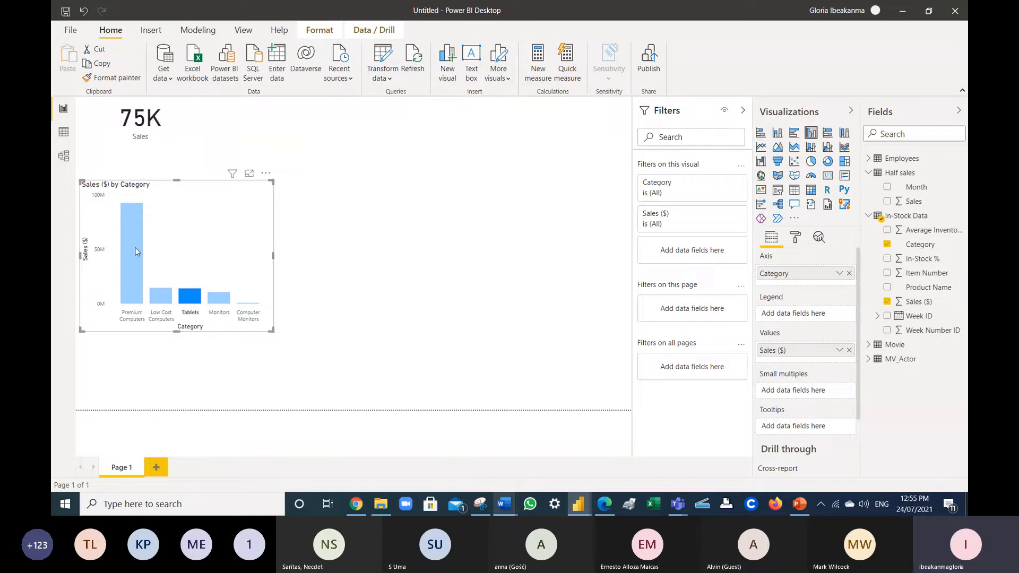
- Examine the sales values of the Premium Computers, Low Cost Computers and Tablets columns and clear the Tablets highlight
mouse_move(136, 252)
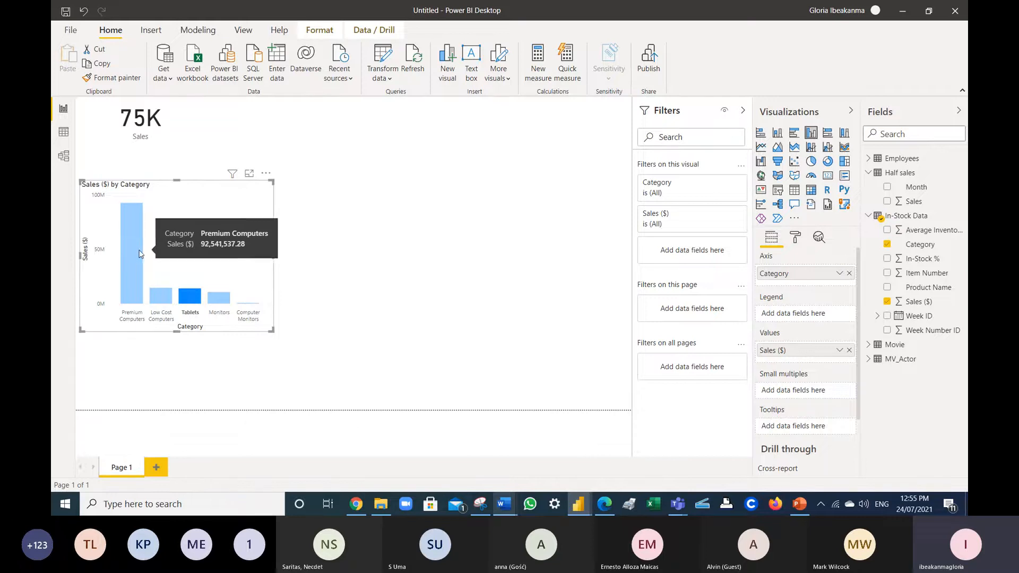
mouse_move(165, 314)
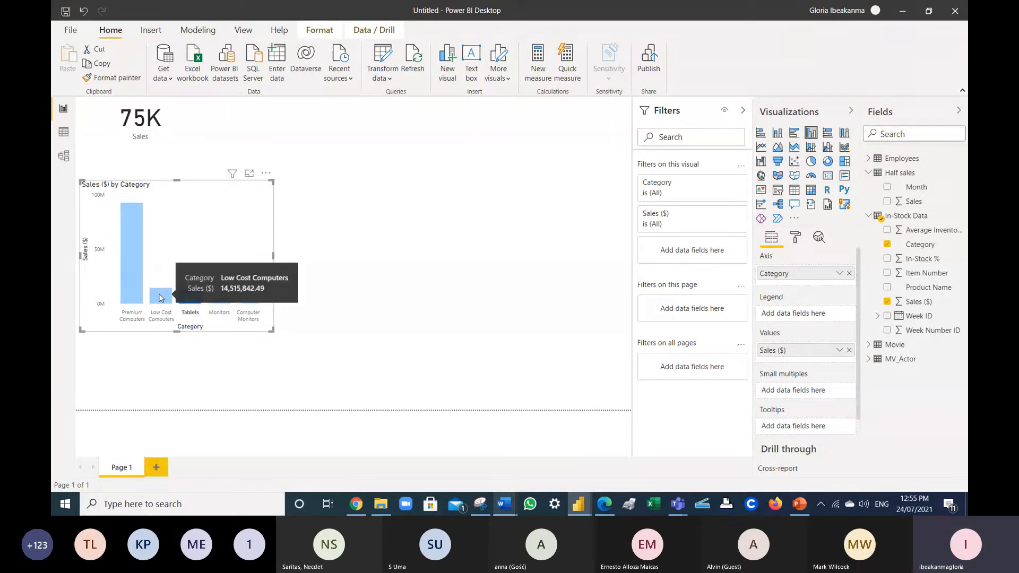
right_click(161, 296)
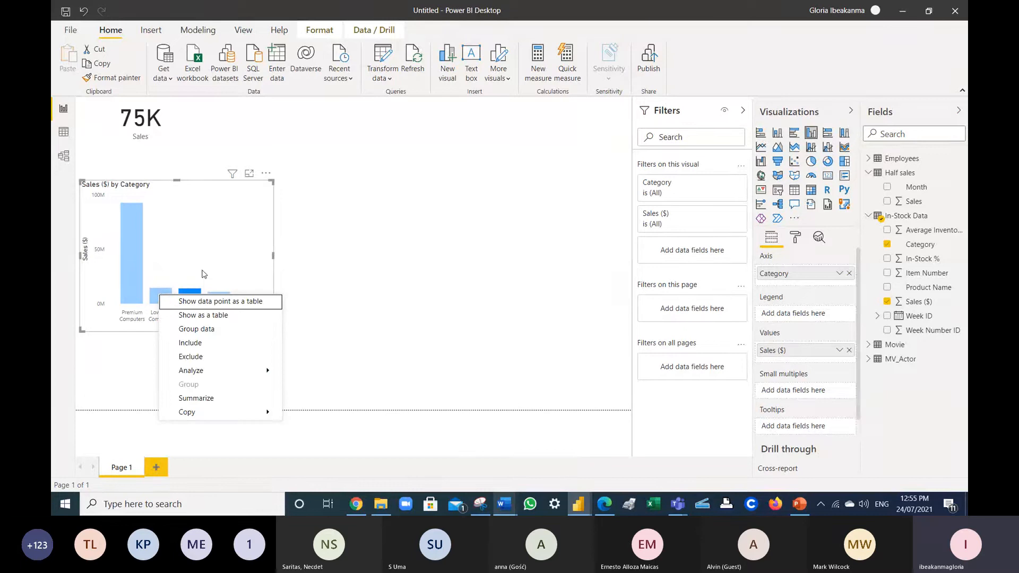
left_click(159, 285)
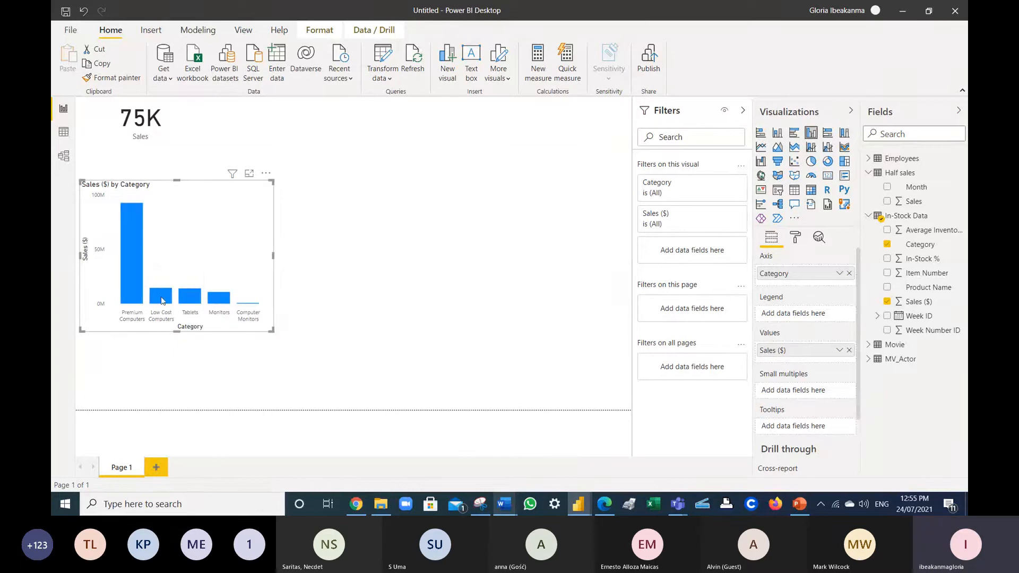
mouse_move(161, 297)
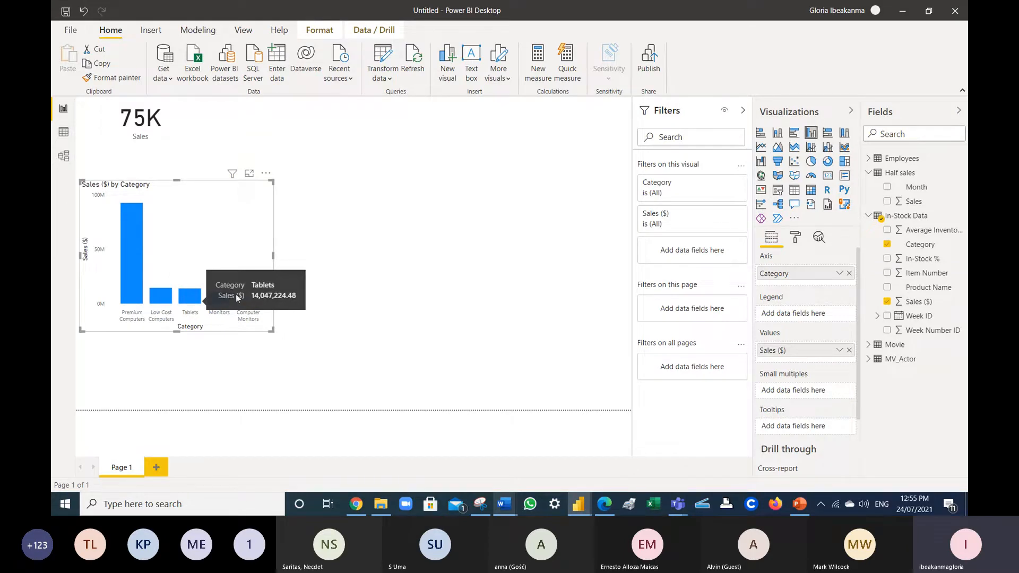
- Make the Sales ($) by Category chart taller and slightly wider, then deselect it
left_click_drag(273, 255, 310, 256)
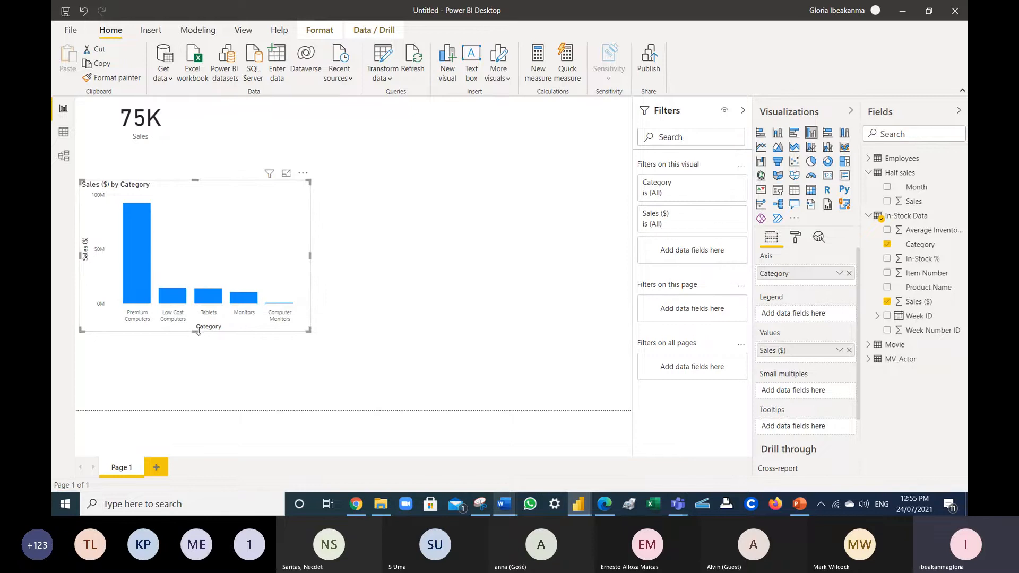
left_click_drag(198, 330, 195, 357)
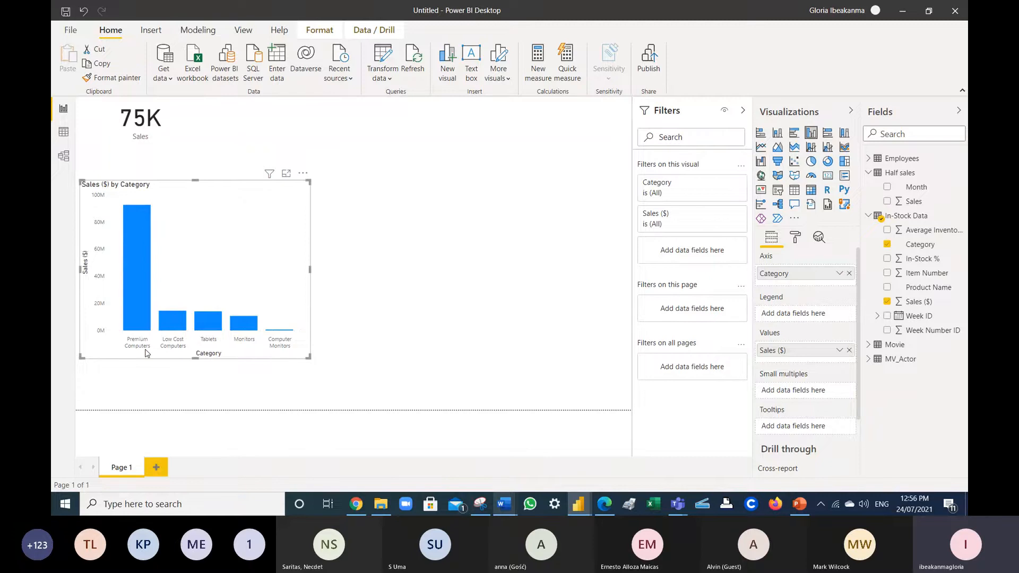
mouse_move(182, 333)
left_click_drag(310, 269, 292, 271)
left_click(398, 275)
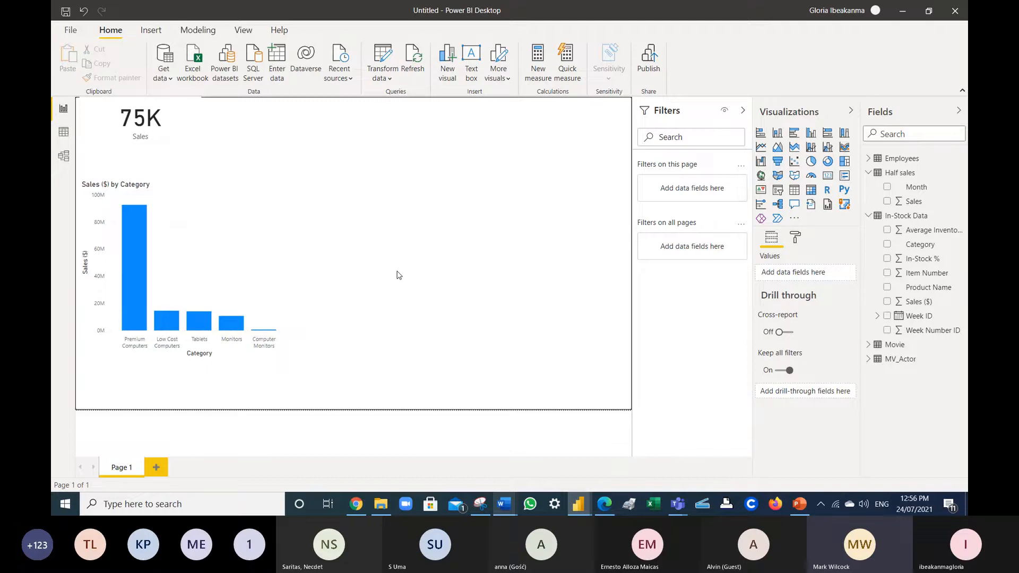
- Switch to the Teams meeting window, mute the microphone and leave the call
left_click(910, 428)
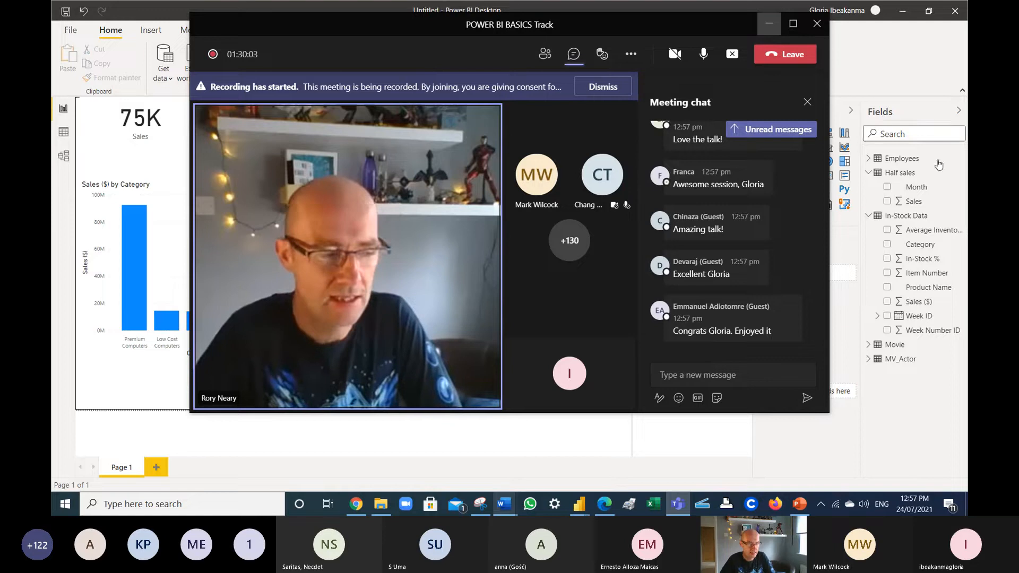
left_click(704, 54)
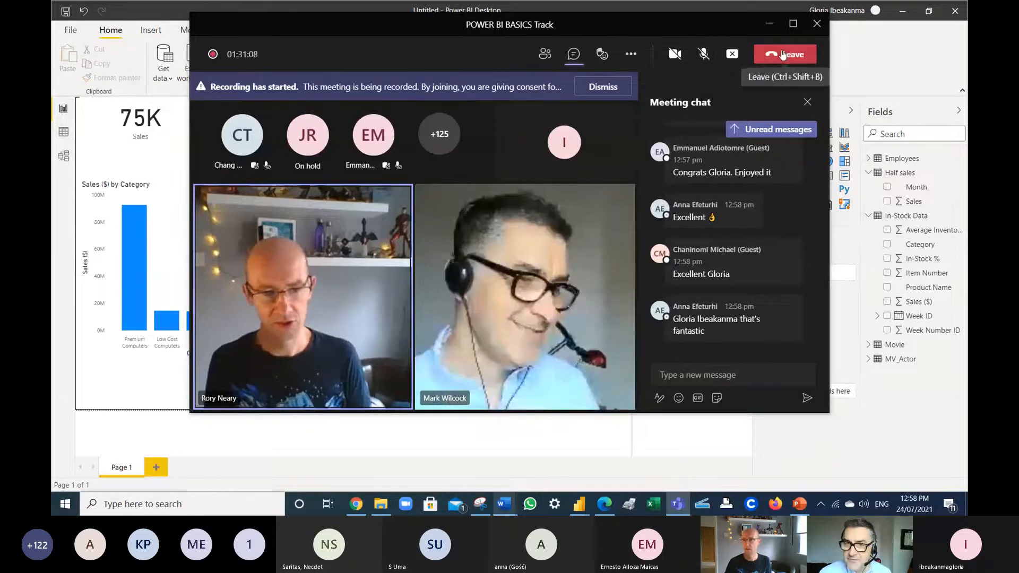
left_click(786, 55)
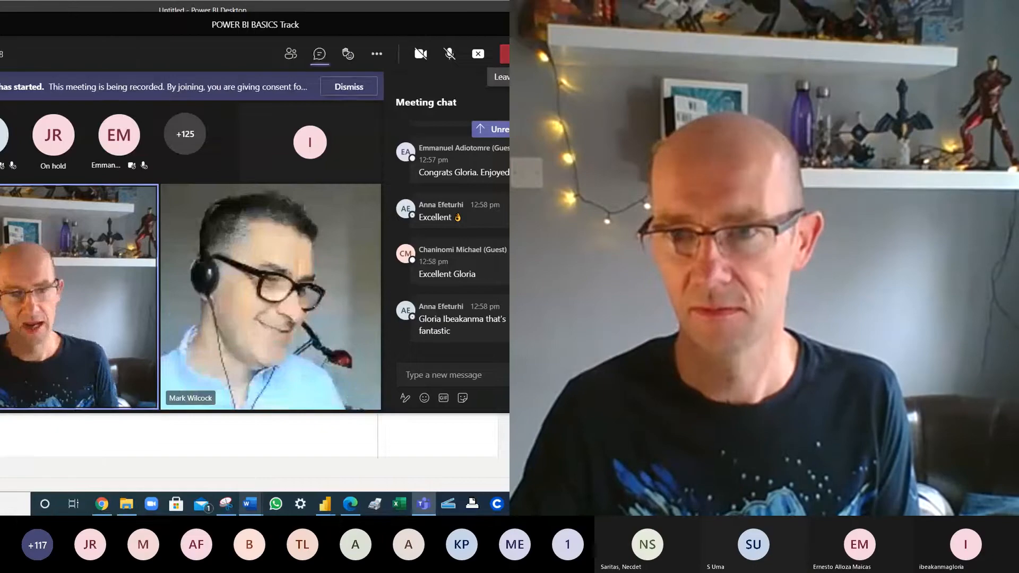
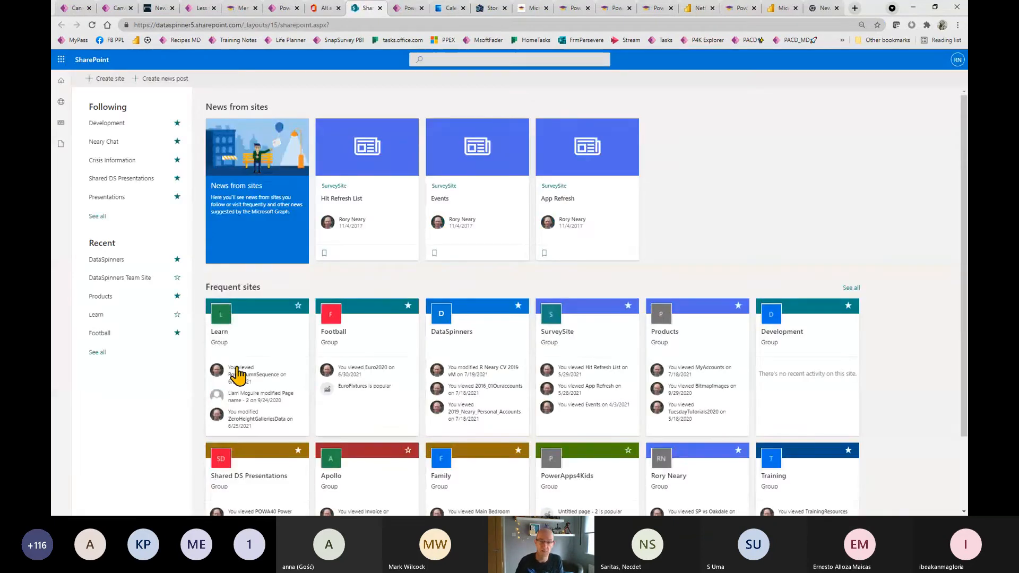
- Open the Apollo team site from the frequent sites on the SharePoint start page
scroll(218, 366, "down", 3)
scroll(218, 366, "down", 2)
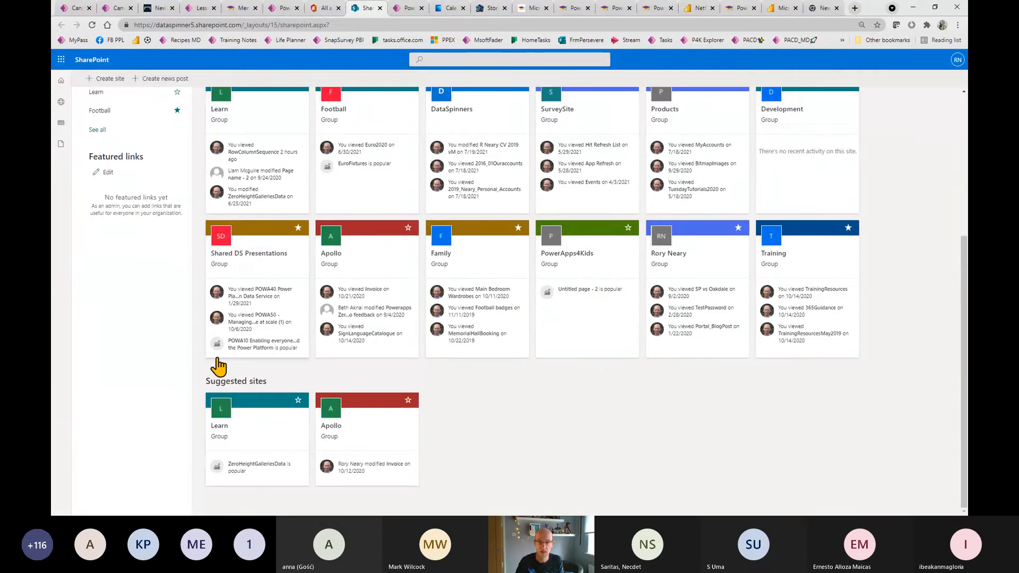
left_click(361, 300)
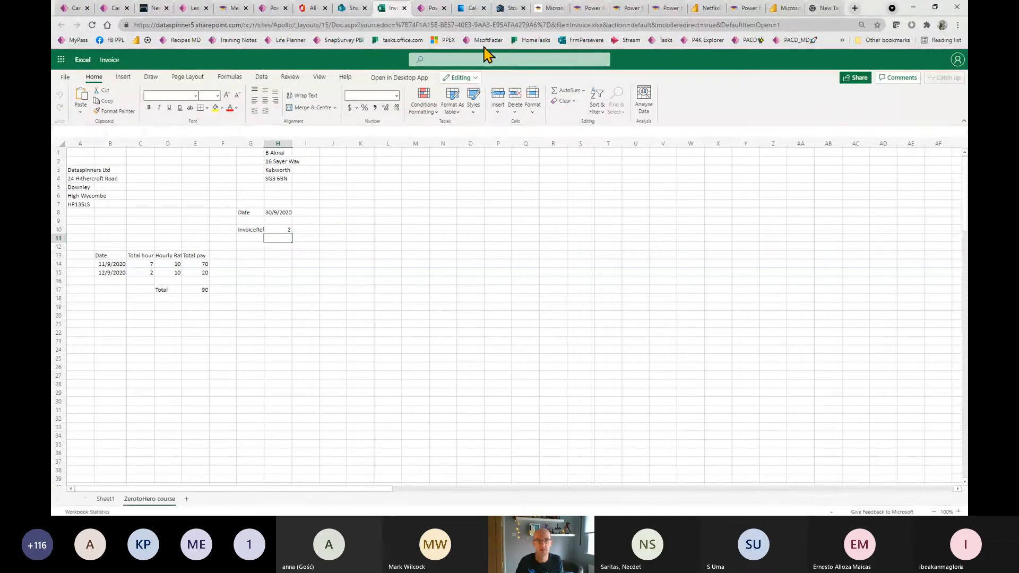
left_click(404, 8)
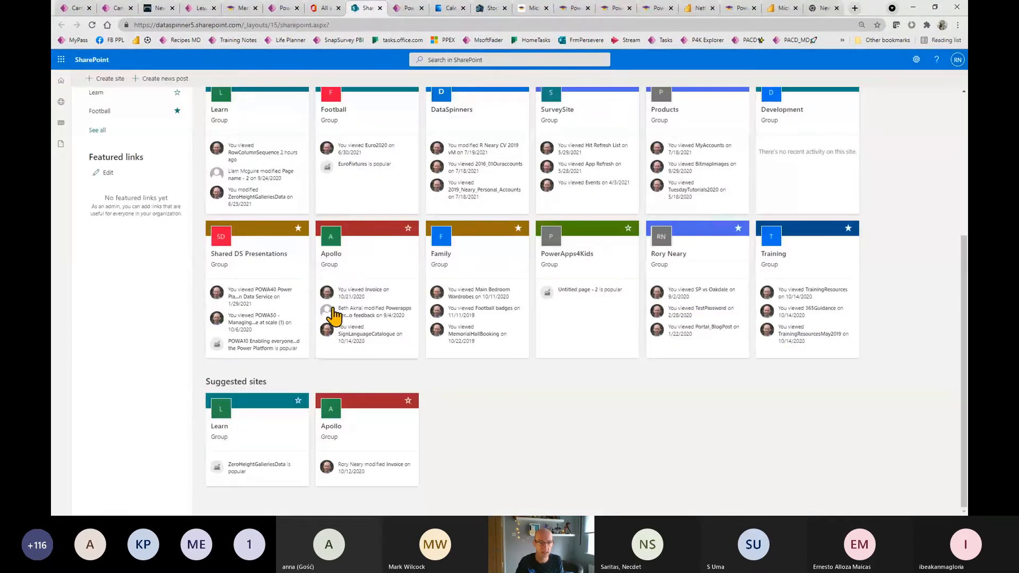
left_click(325, 257)
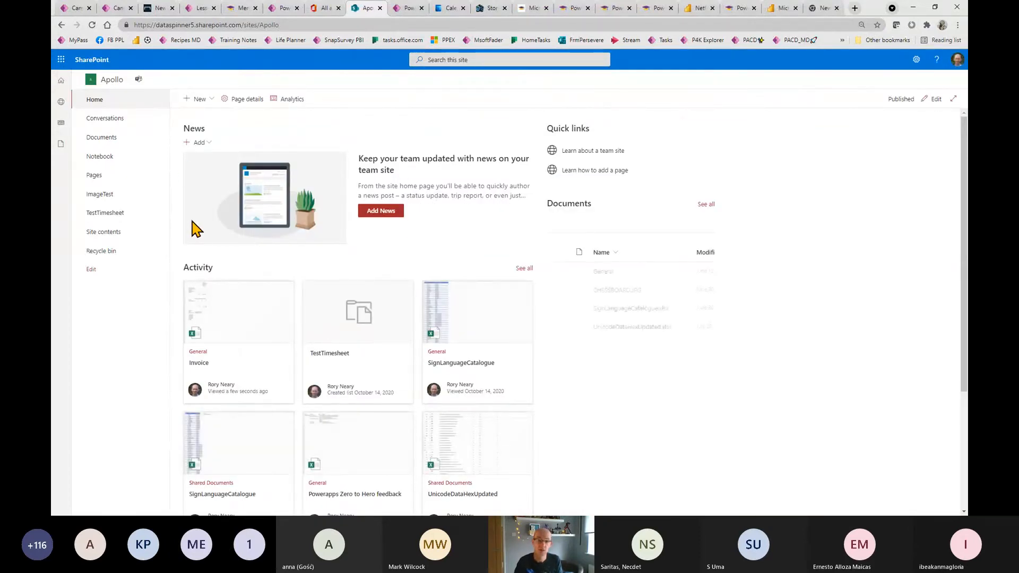
left_click(932, 99)
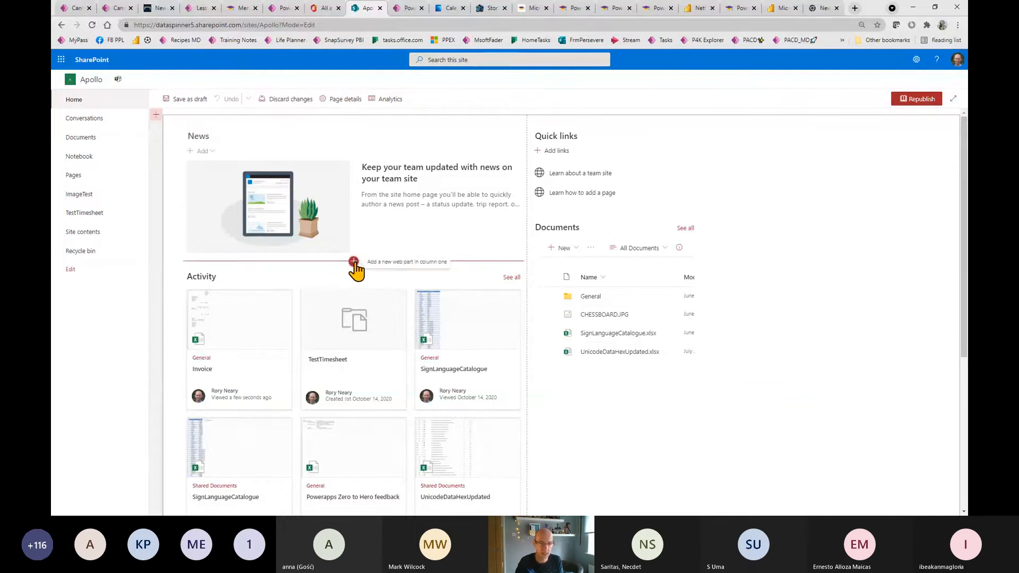
left_click(354, 261)
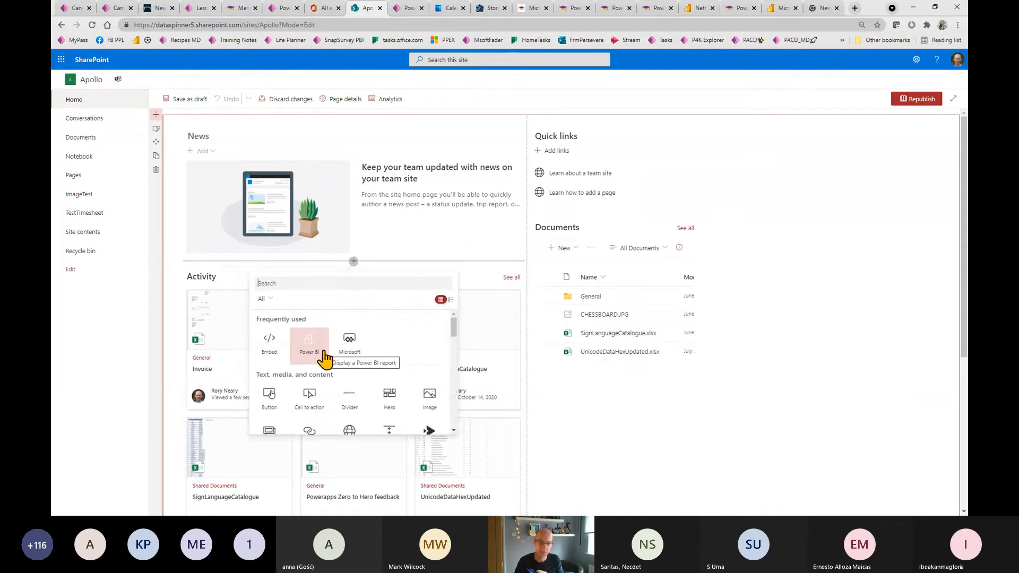
left_click(271, 345)
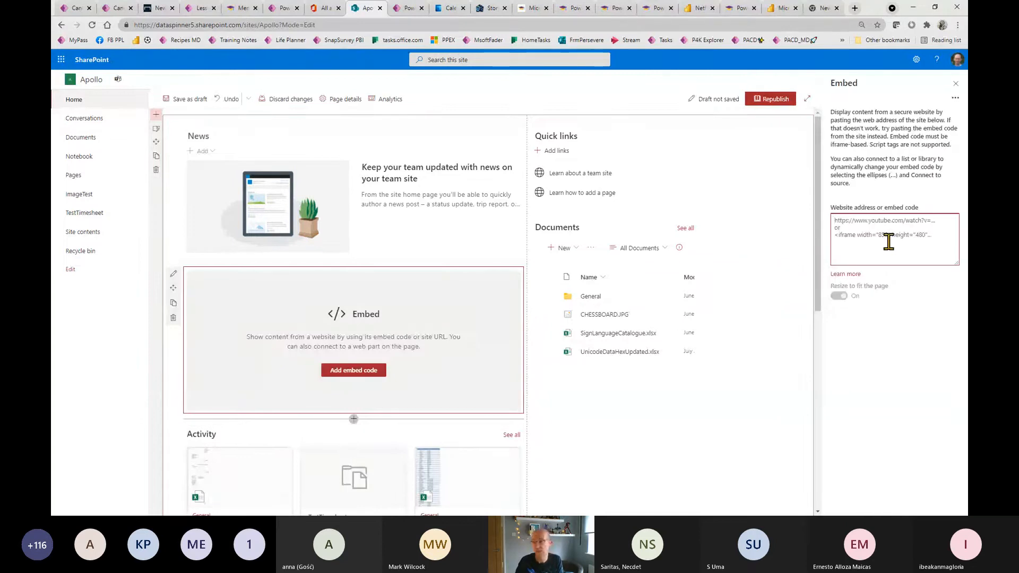
type("https://app.powerbi.com/reportEmbed?reportId=cd155cb1-4c86-4f09-8f2f-c6e9c84ff109&autoAuth=true")
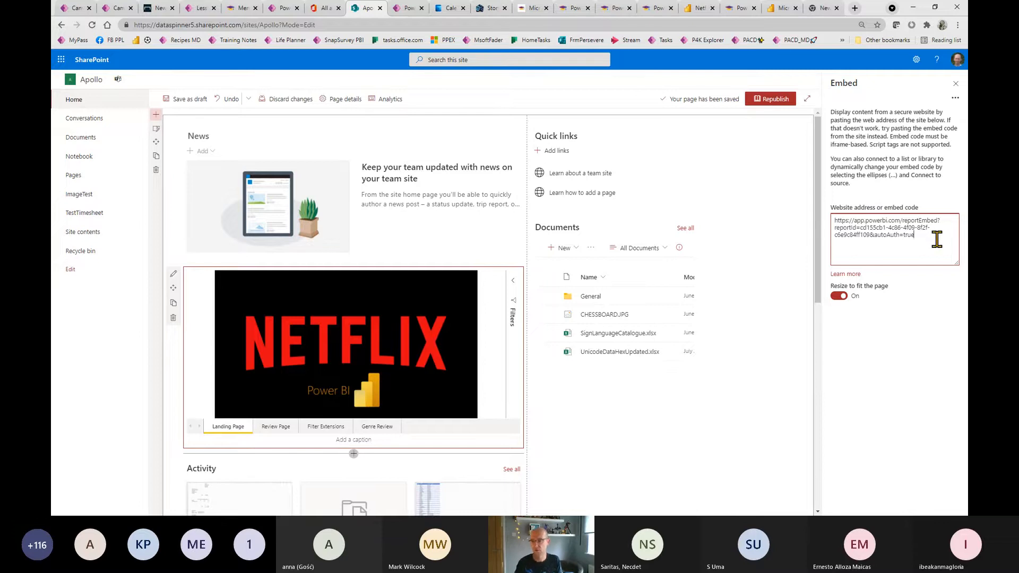
- Switch to the Word document and append &pageName=ReportSection to the end of the report embed link
left_click_drag(935, 235, 832, 219)
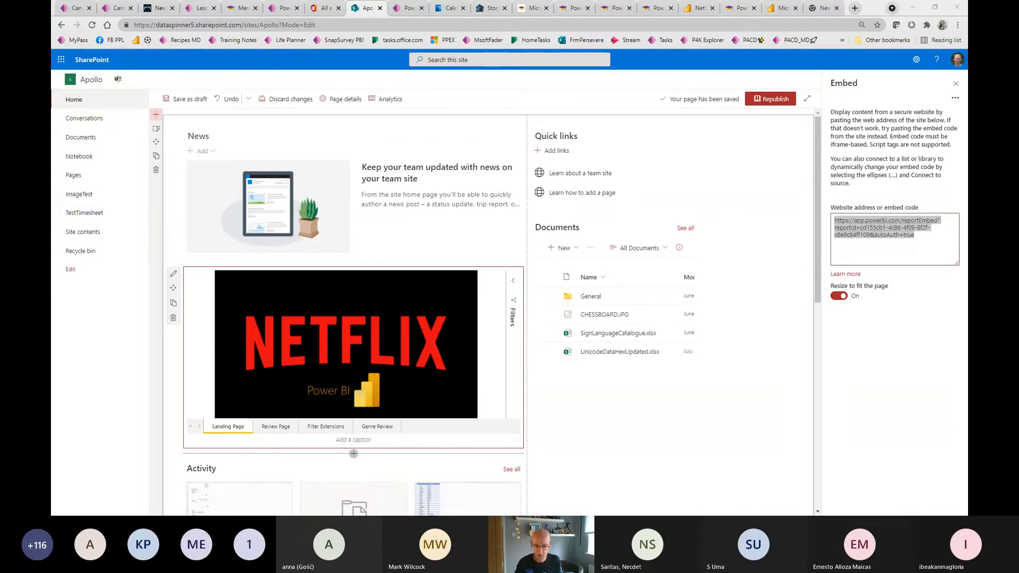
key("alt+Tab")
left_click(416, 246)
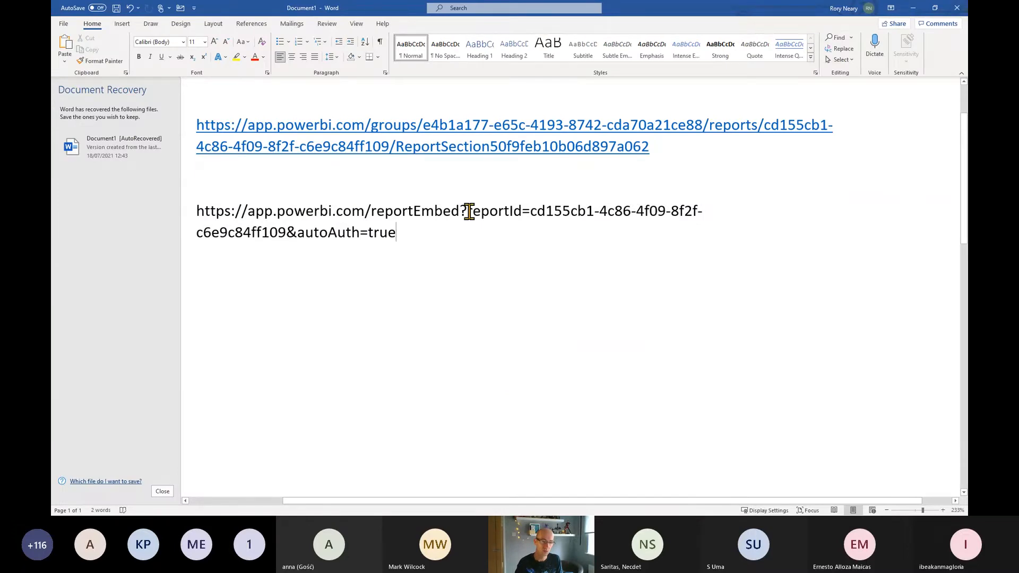
left_click_drag(468, 212, 462, 211)
left_click(416, 231)
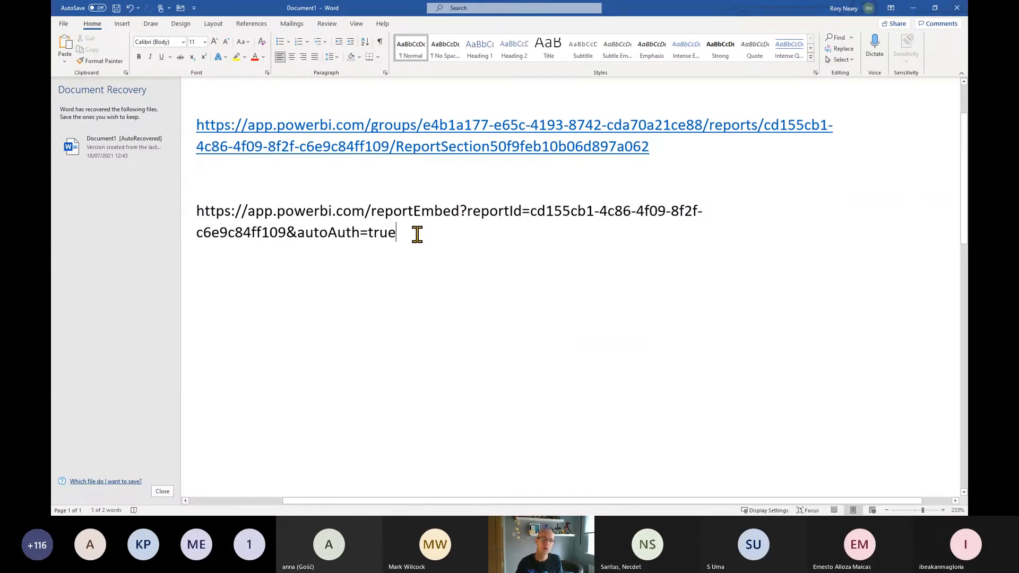
type("&")
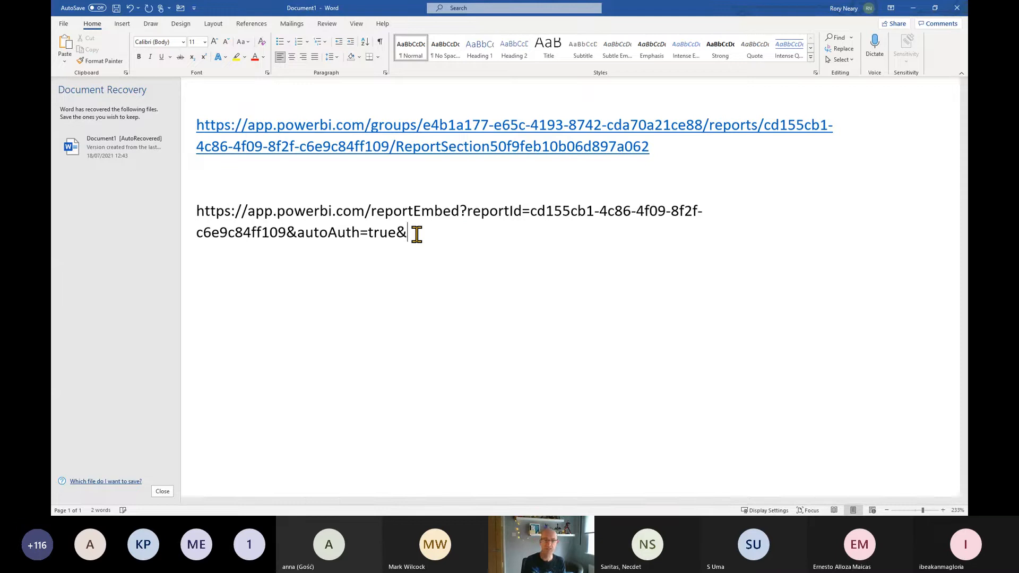
type("pageName")
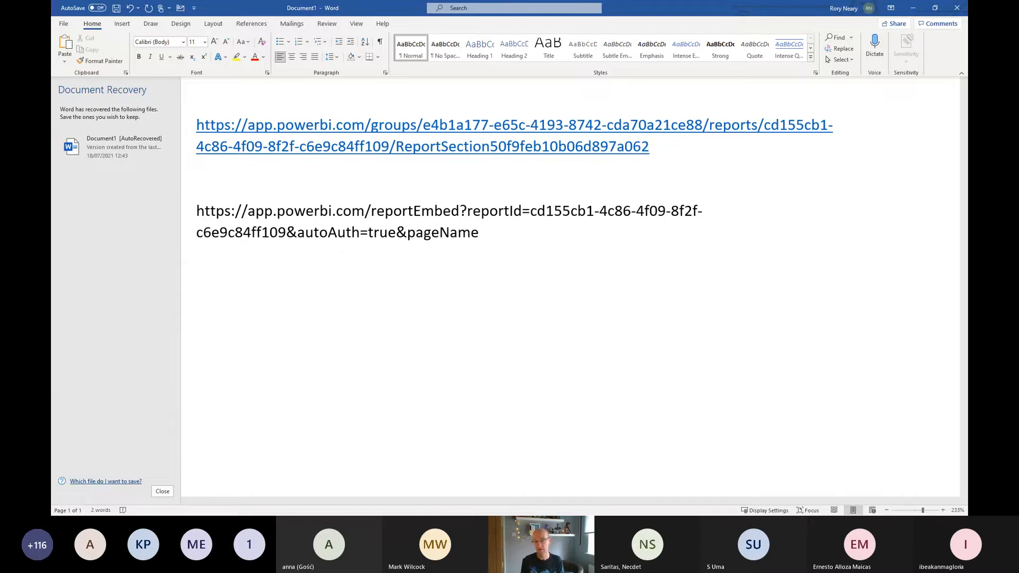
type("=")
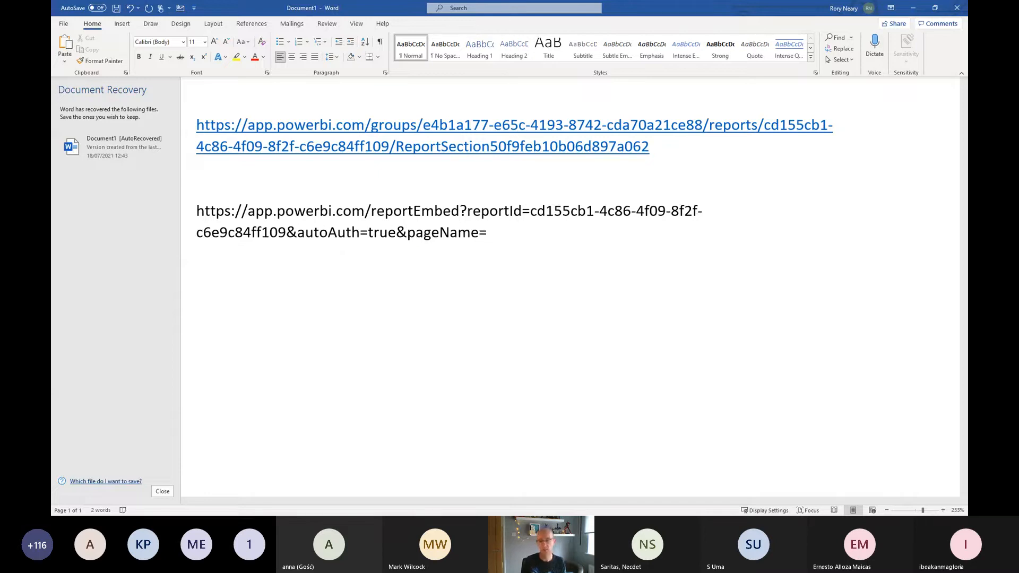
type("ReportSection")
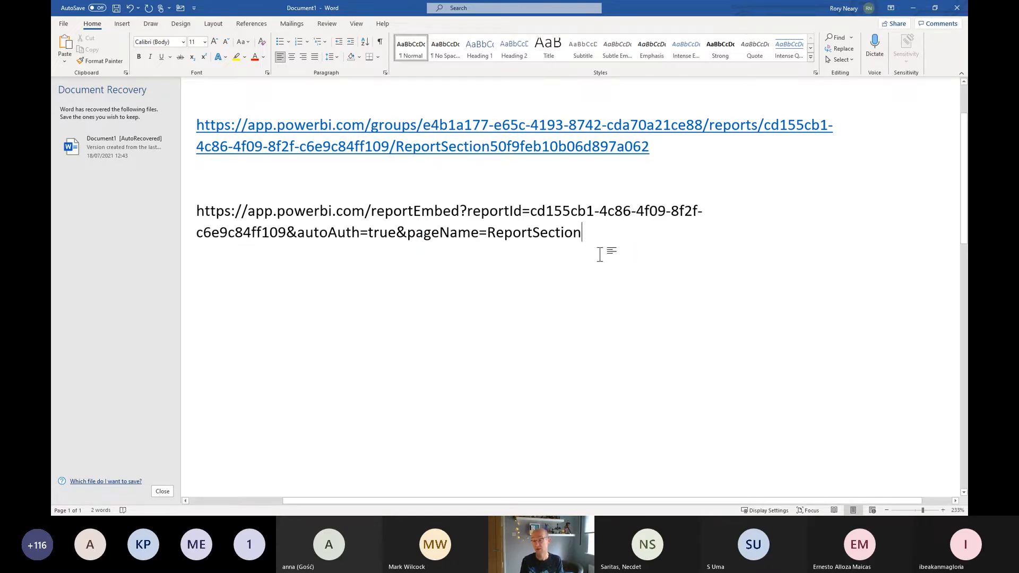
- Copy the extended embed link and replace the Embed web part's address in SharePoint with it
triple_click(534, 227)
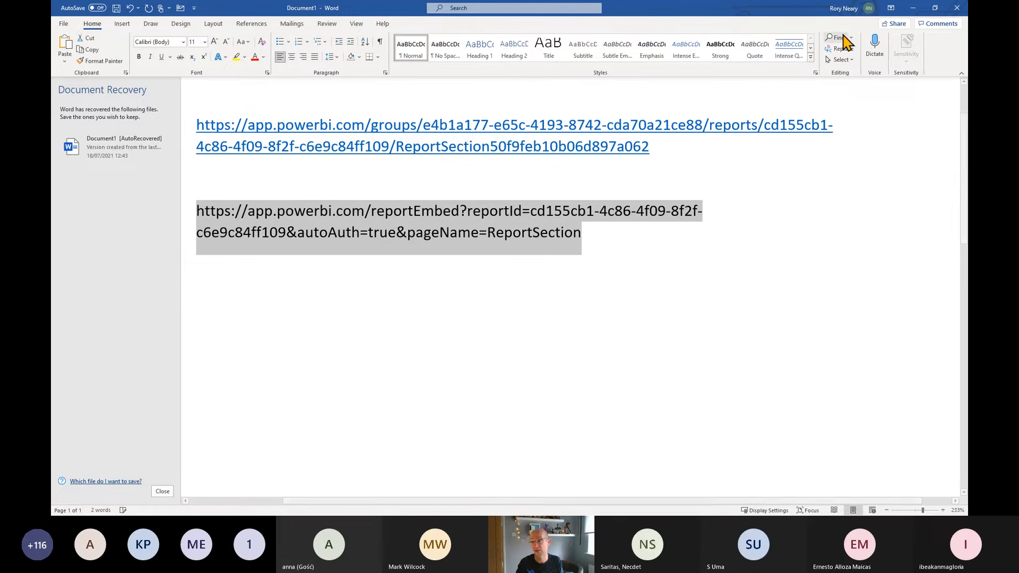
left_click(913, 8)
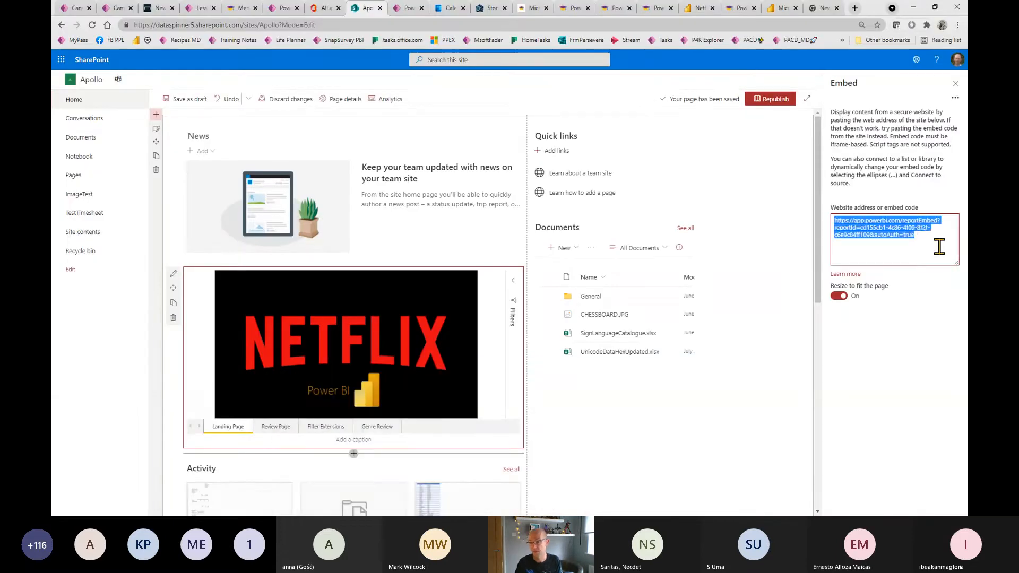
key("ctrl+v")
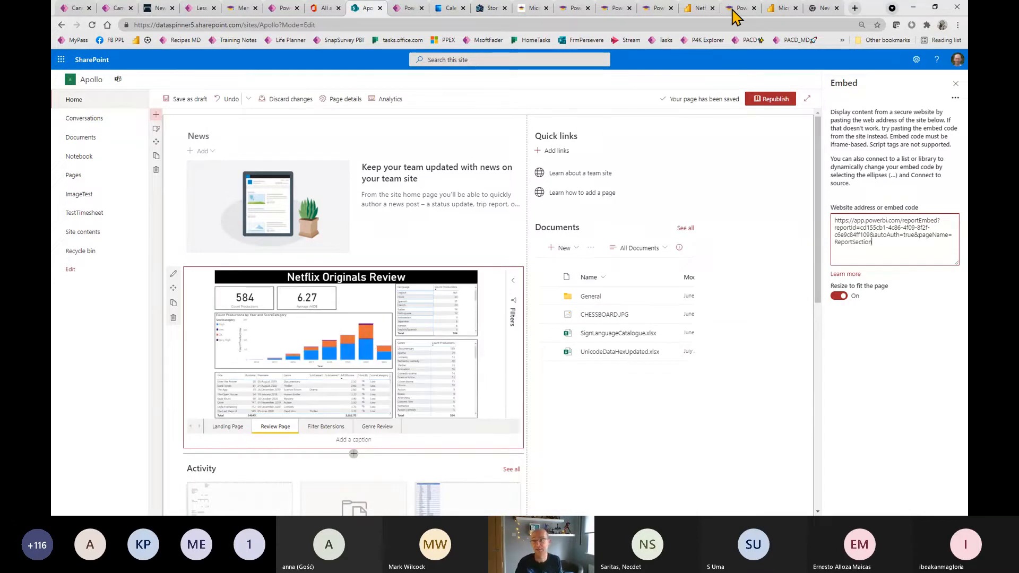
- Open the Genre Review page of the NetflixDemo report in Power BI and copy the ReportSection identifier from its address
left_click(698, 9)
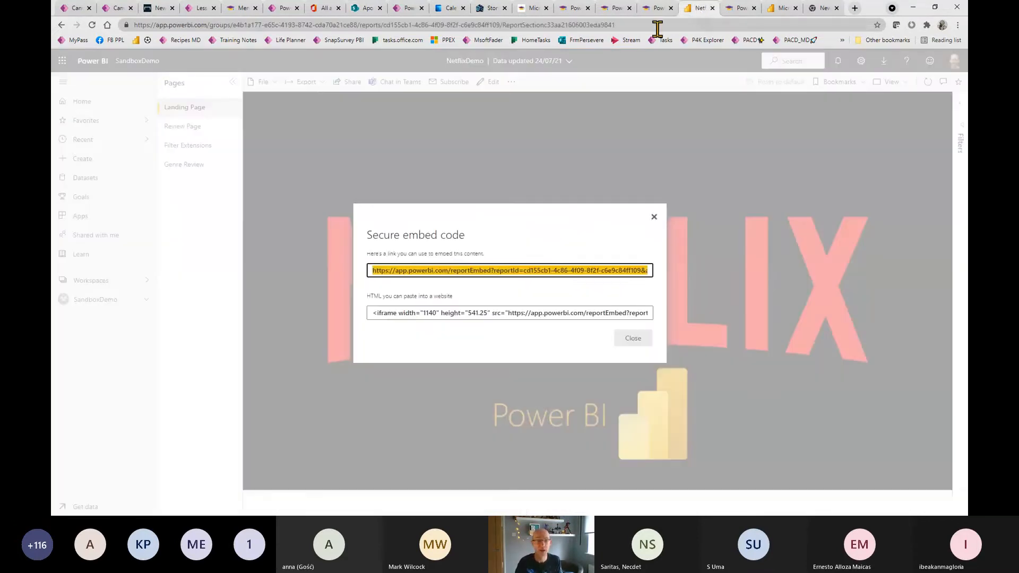
left_click(654, 221)
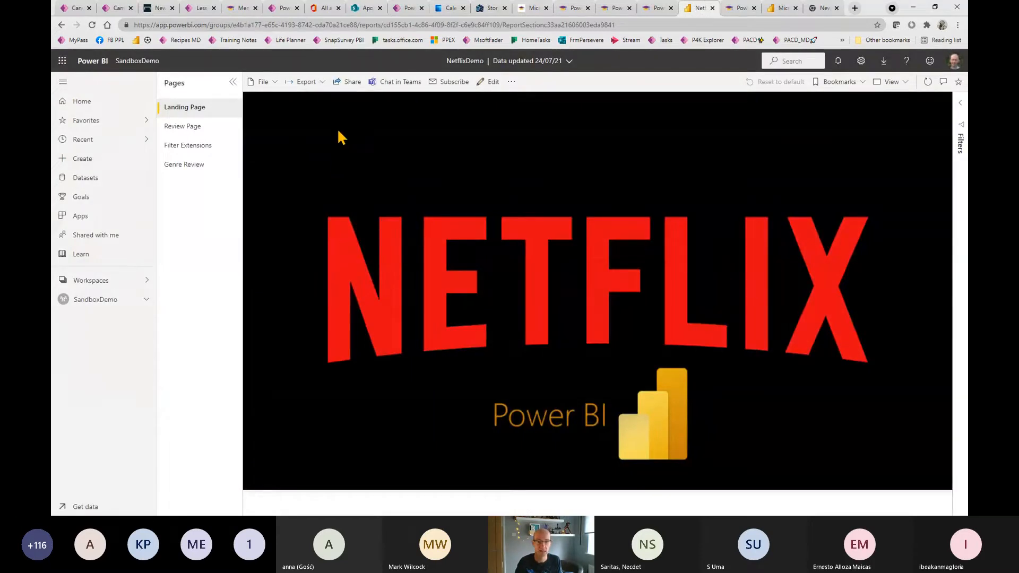
left_click(194, 166)
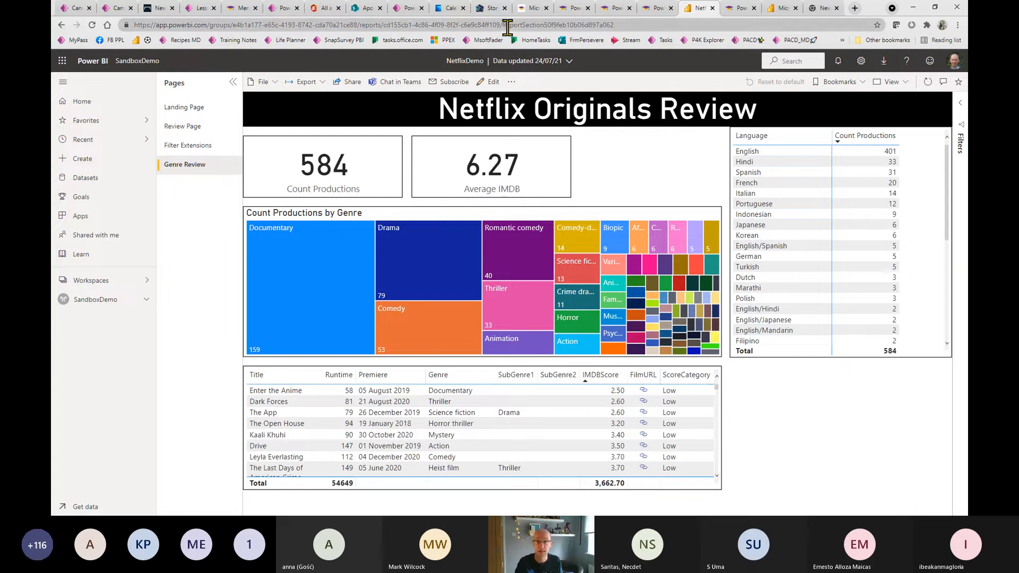
left_click_drag(505, 25, 635, 24)
key("ctrl+c")
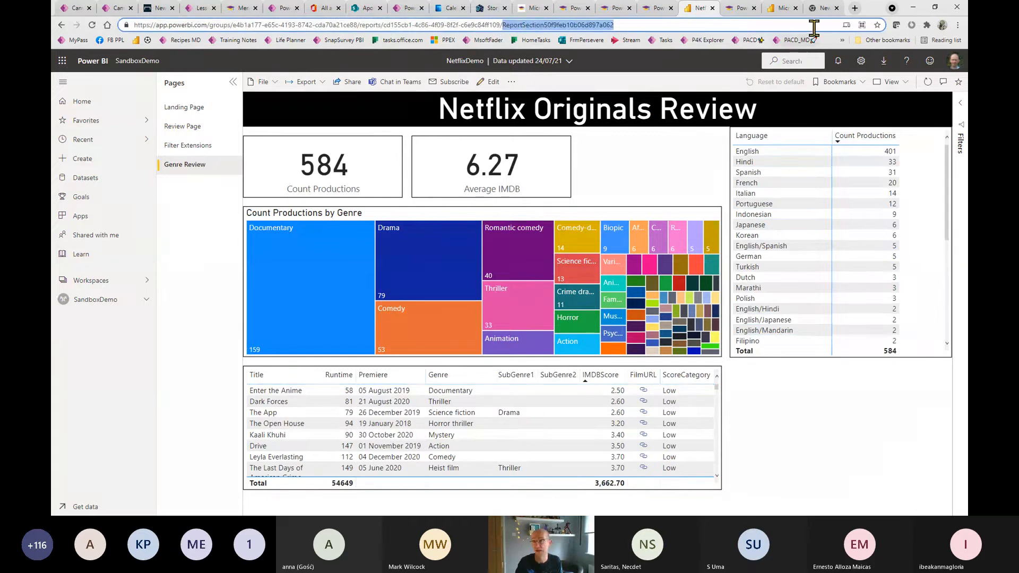
- Replace the pageName value in the SharePoint embed address with ReportSection50f9feb10b06d897a062
left_click(820, 13)
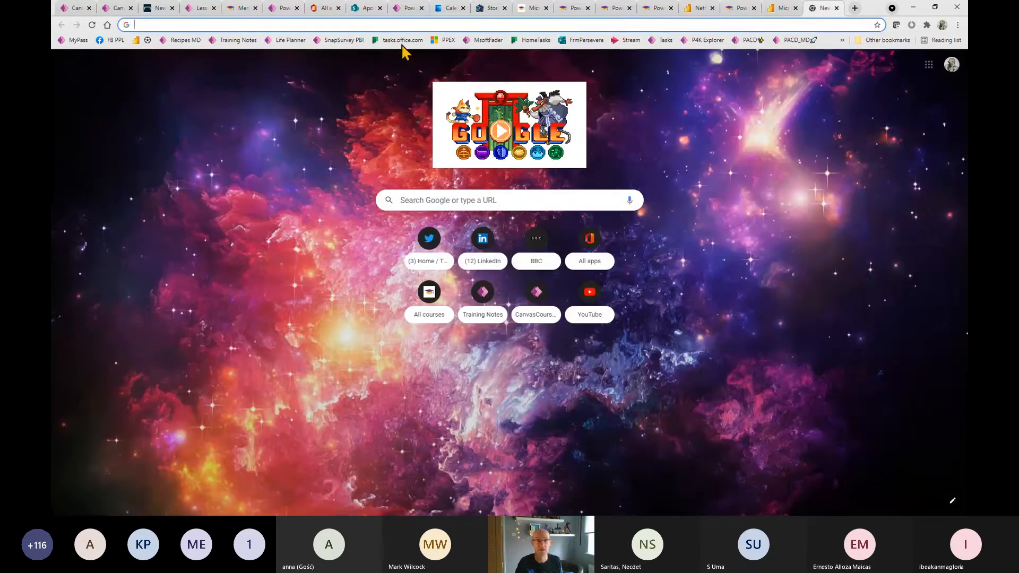
left_click(365, 9)
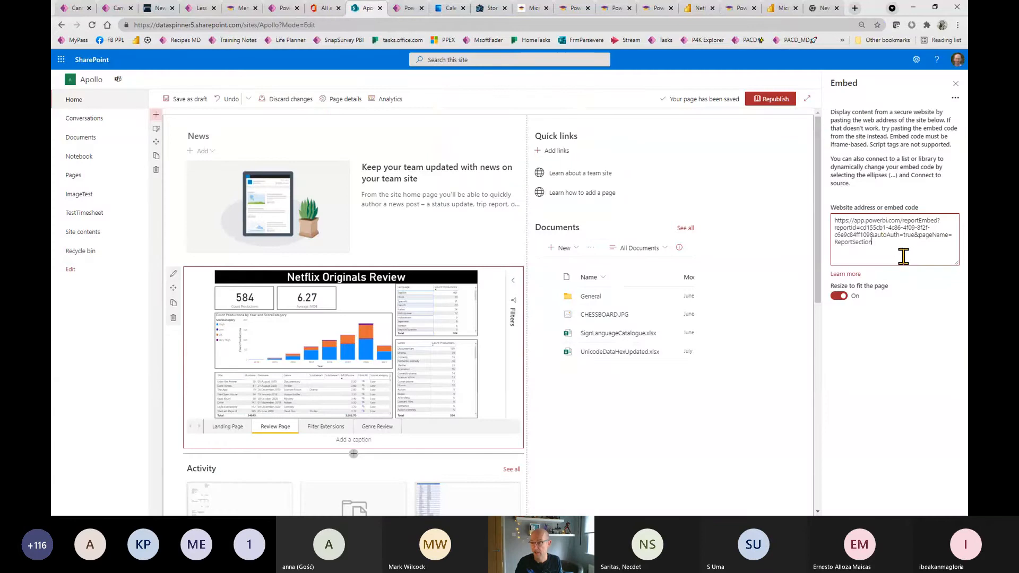
left_click_drag(835, 243, 875, 243)
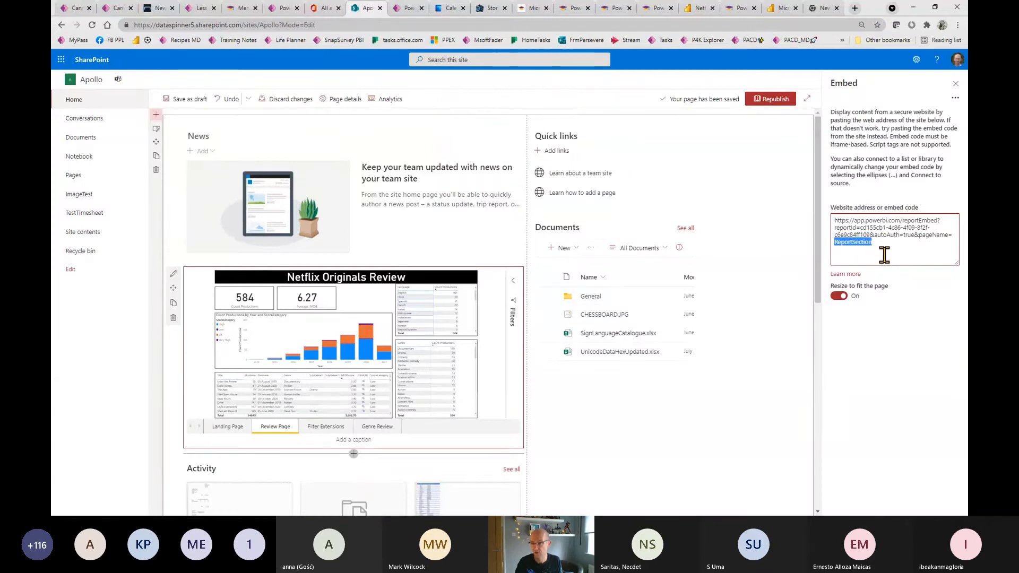
key("ctrl+v")
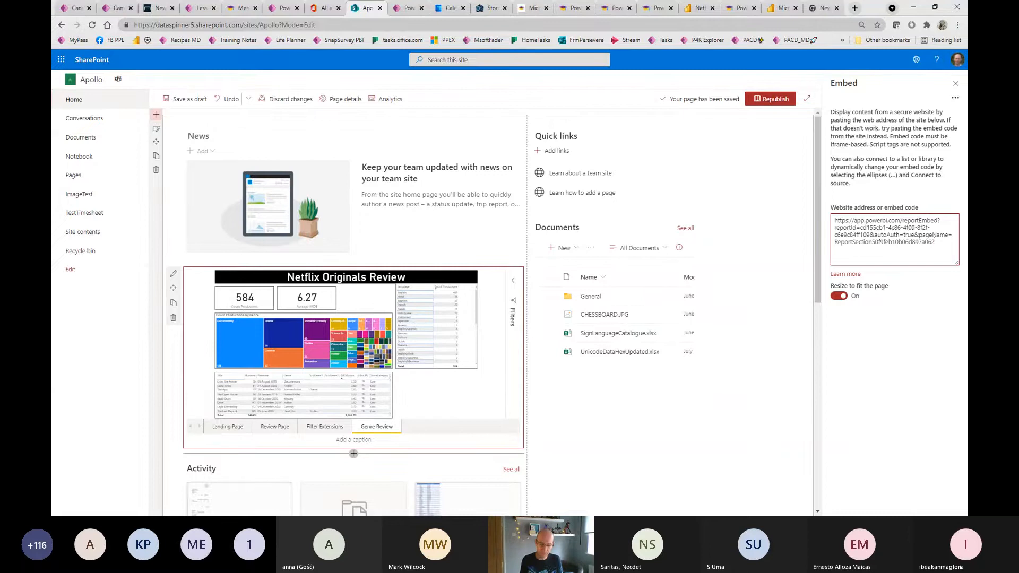
- Open the NetflixDemo report's Genre Review page for editing and expand the Netflix table to examine its field names
left_click(783, 9)
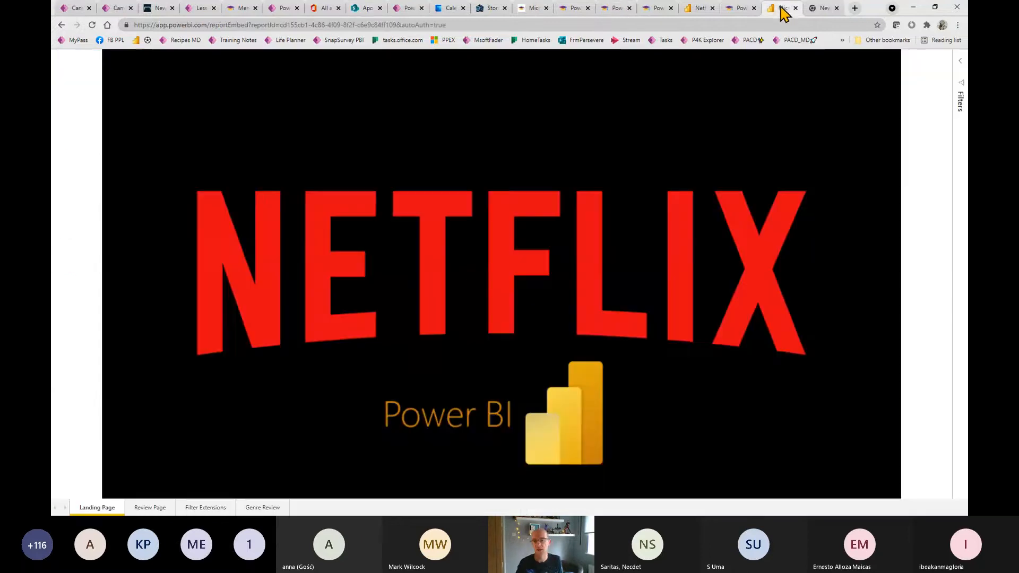
left_click(698, 10)
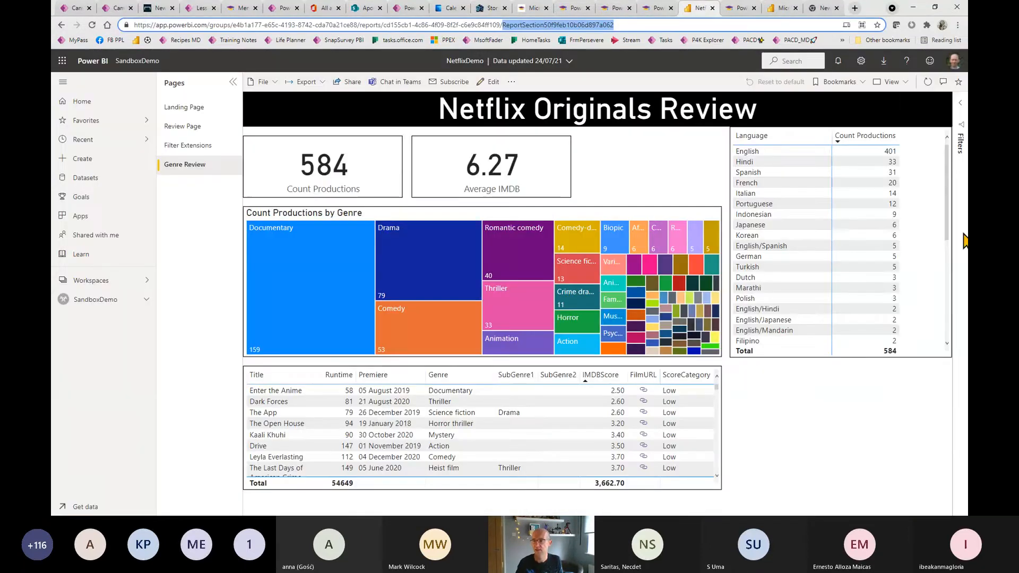
left_click(484, 89)
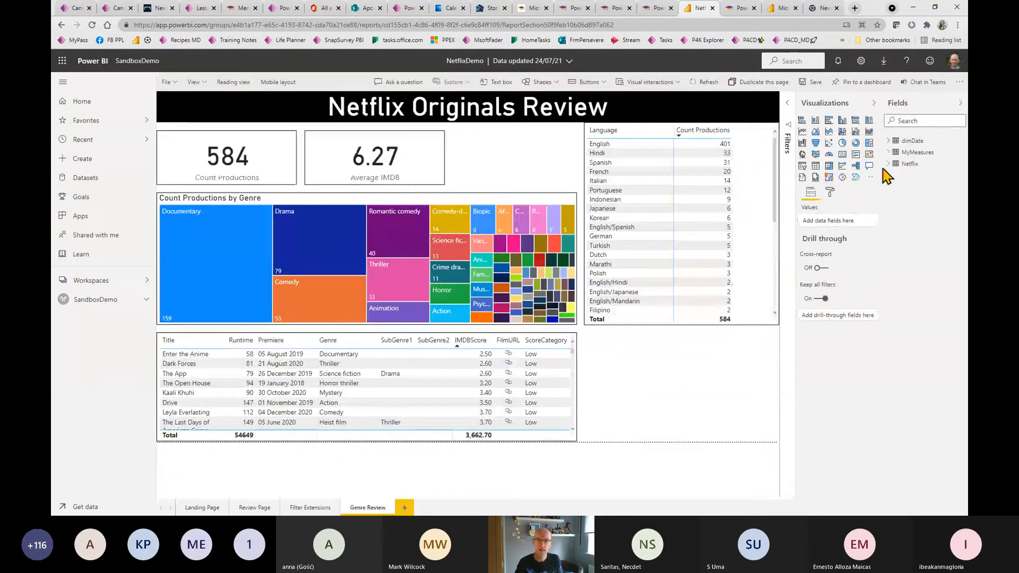
left_click(889, 163)
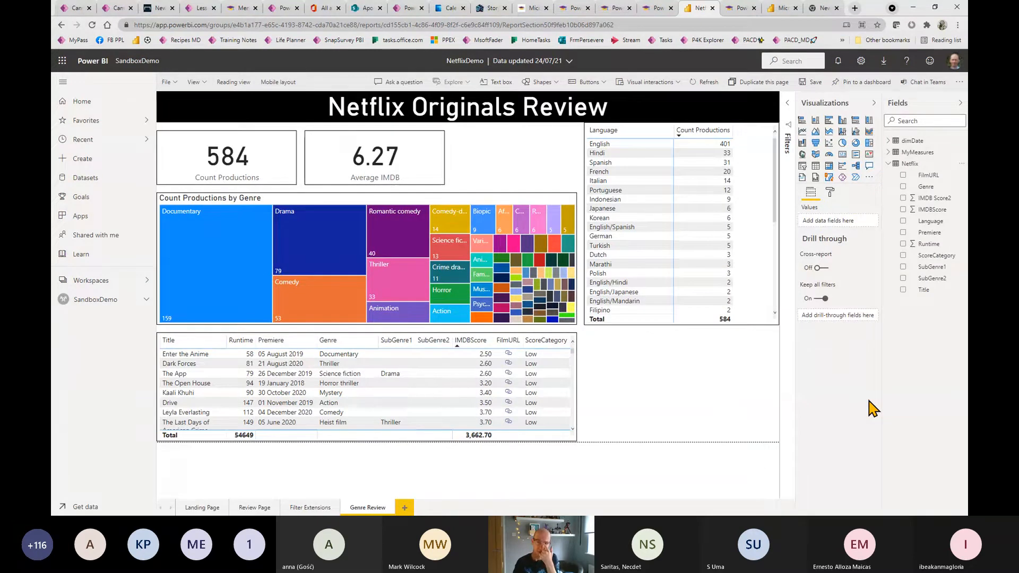
left_click(646, 25)
left_click(646, 24)
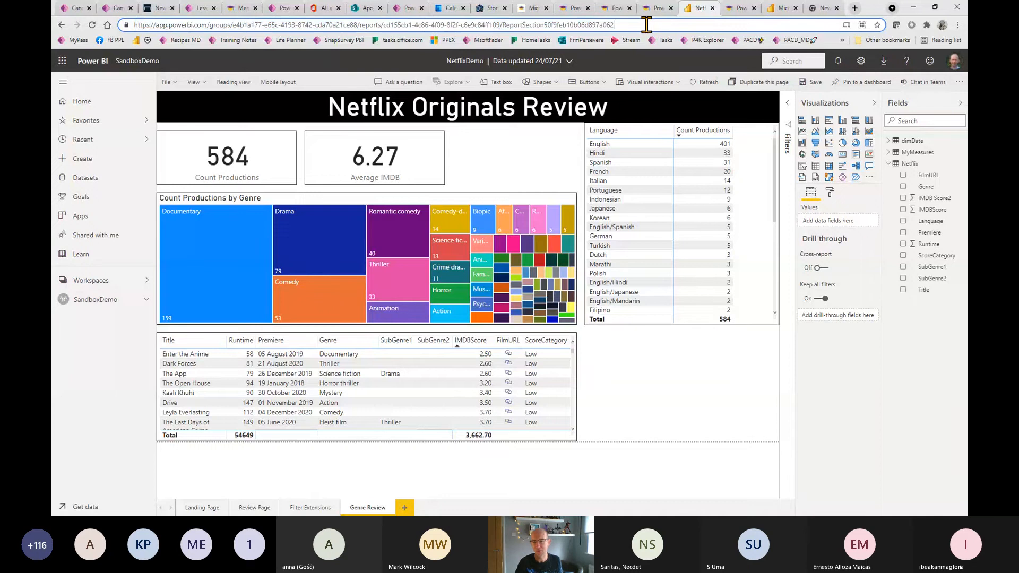
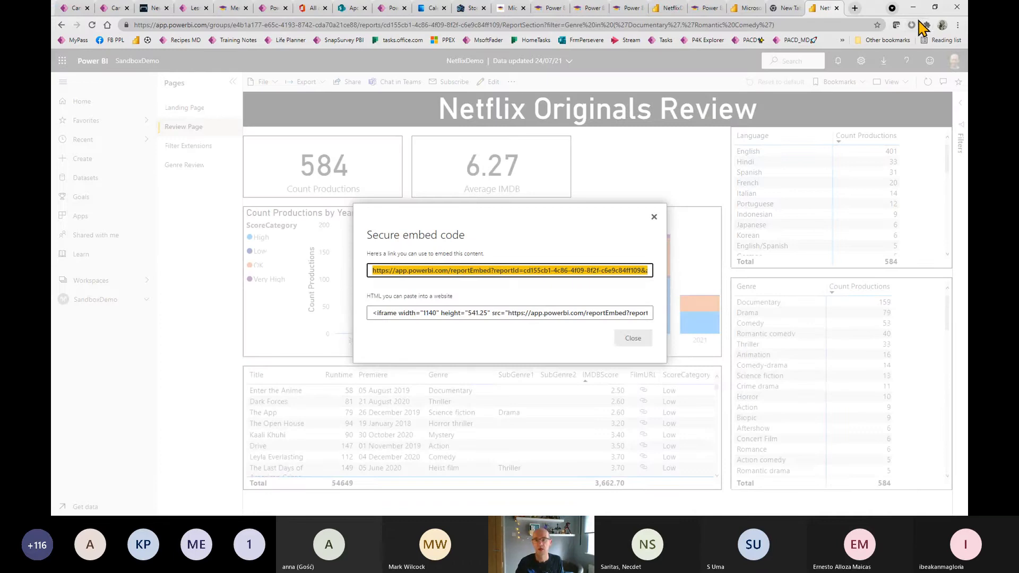
- Open the NetflixDemo report's secure embed link in a new browser tab
left_click(855, 8)
type("https://app.powerbi.com/reportEmbed?reportId=cd155cb1-4c86-4f09-8f2f-c6e9c84ff109&autoAuth=true")
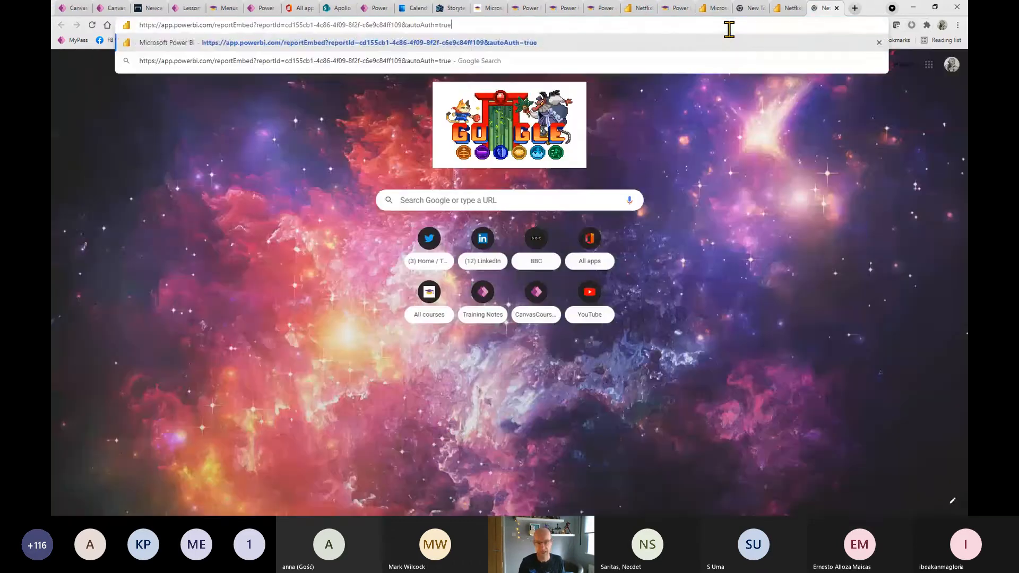
key("Return")
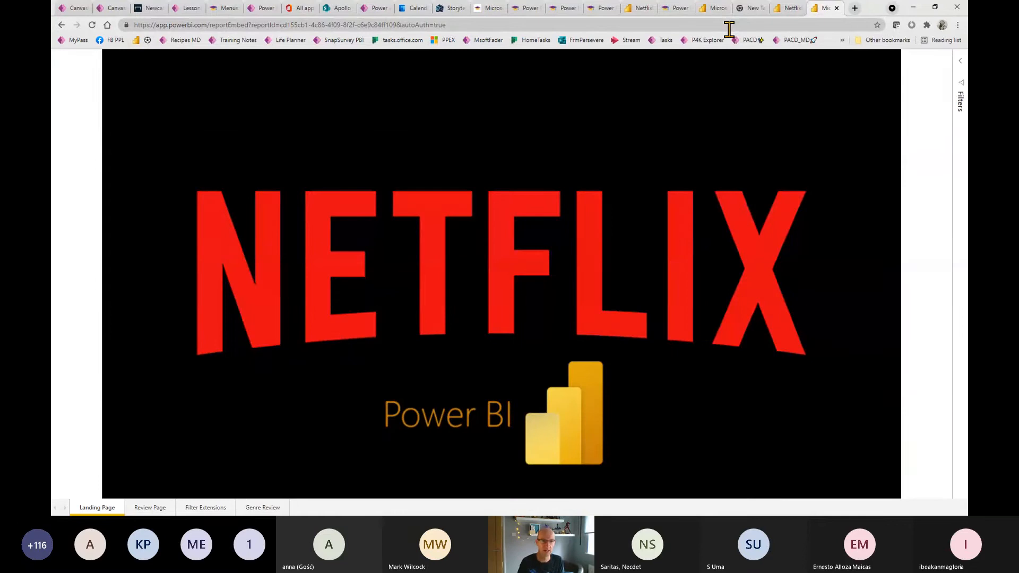
- Switch to Notepad, append &pageName=ReportSection to the embed link and copy the whole address
left_click(461, 25)
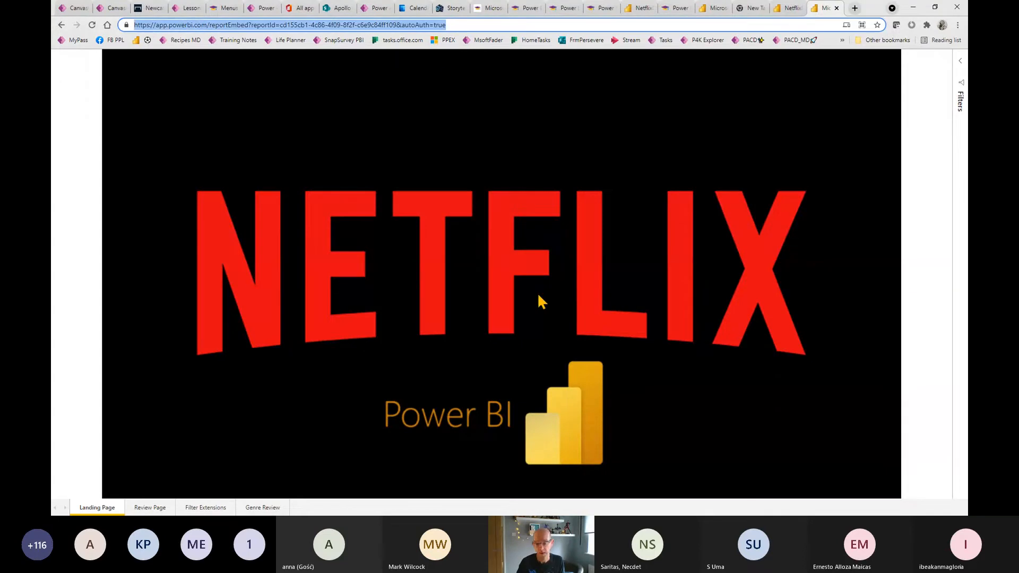
left_click(581, 507)
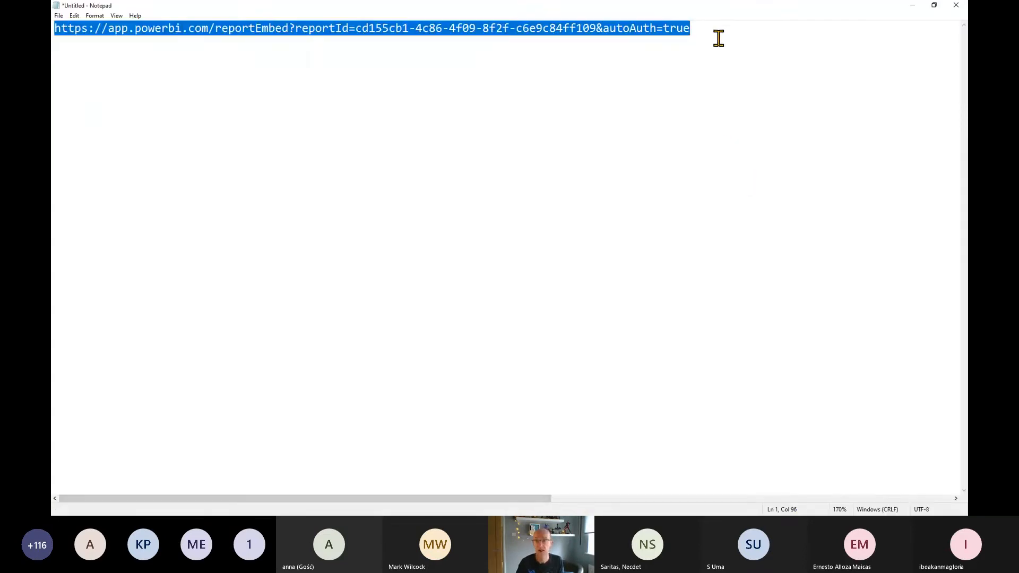
left_click(717, 35)
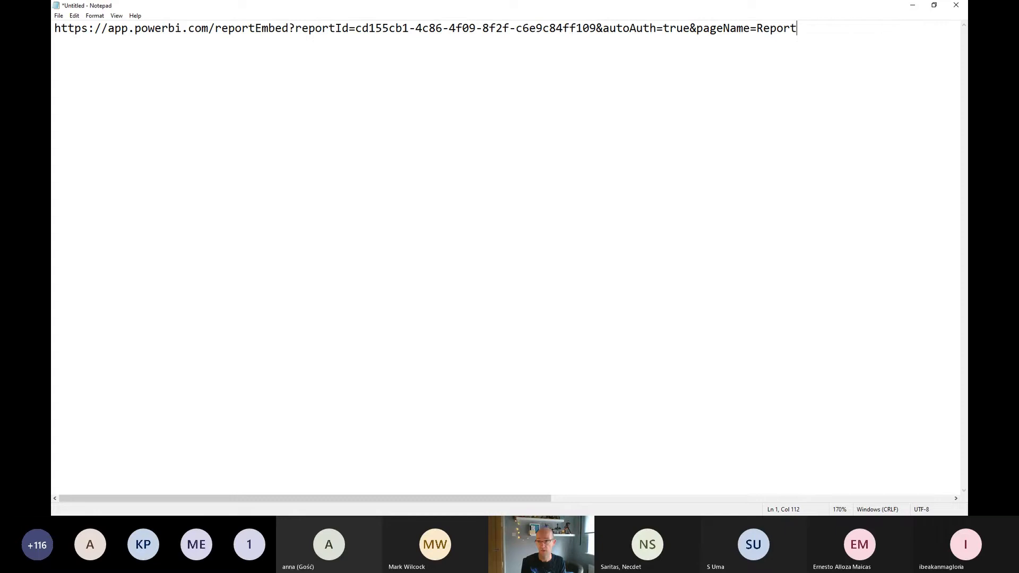
key("ctrl+a")
key("ctrl+c")
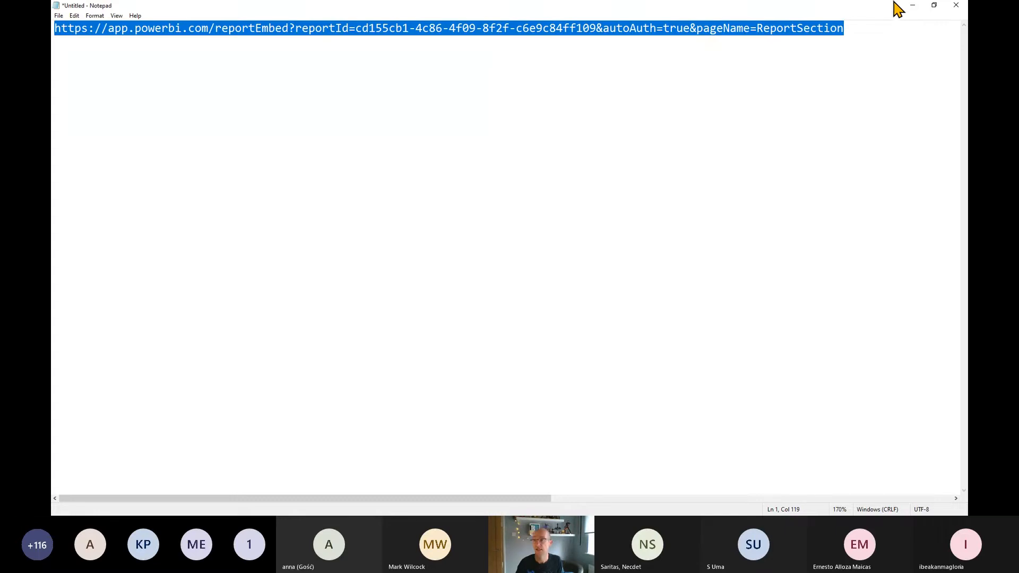
- Return to the browser and load the extended embed address in place of the current one
left_click(912, 5)
key("ctrl+v")
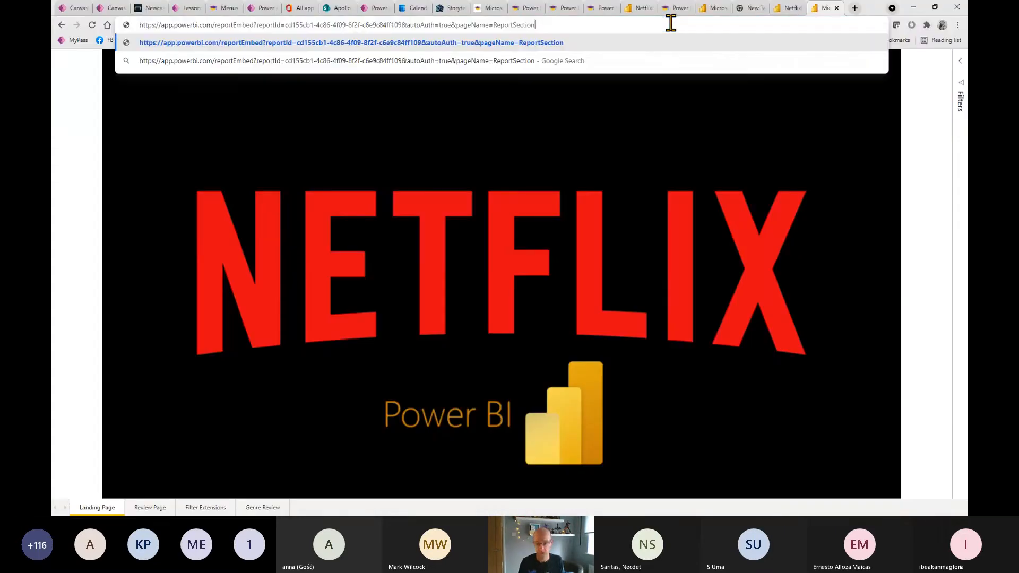
key("Return")
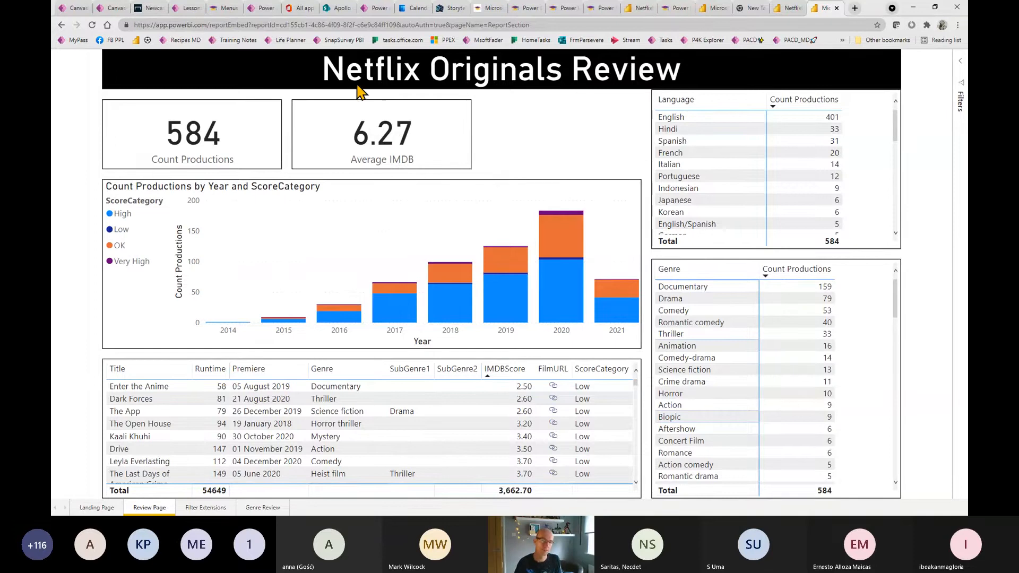
- Switch to Power Apps from the Office 365 app list and show its list of apps
left_click(302, 8)
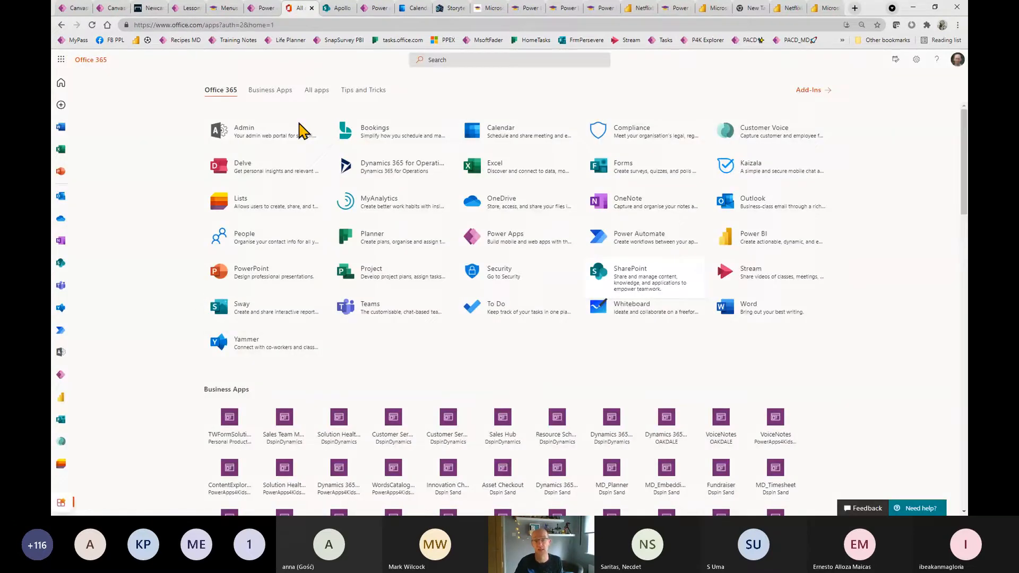
left_click(495, 238)
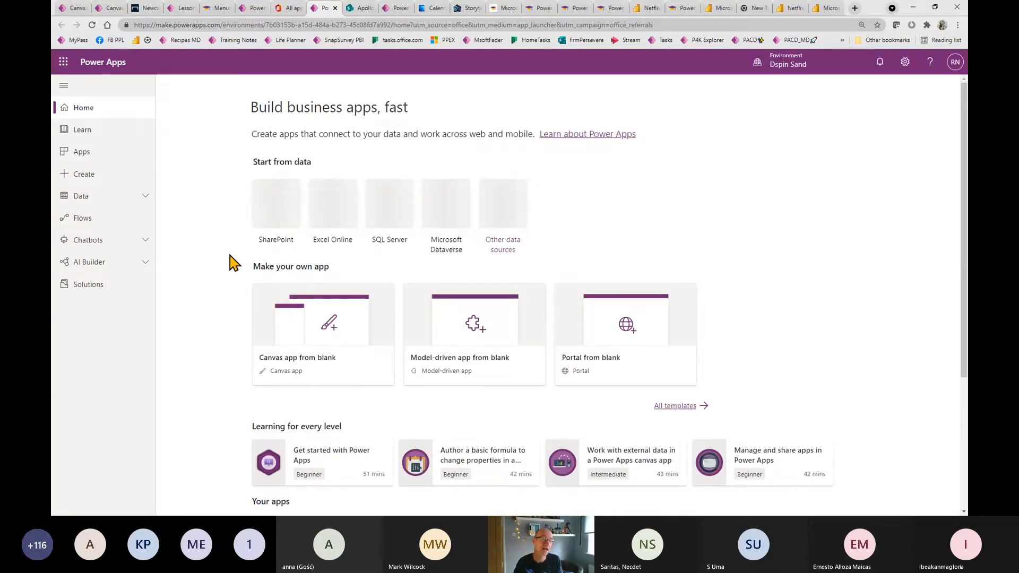
left_click(100, 154)
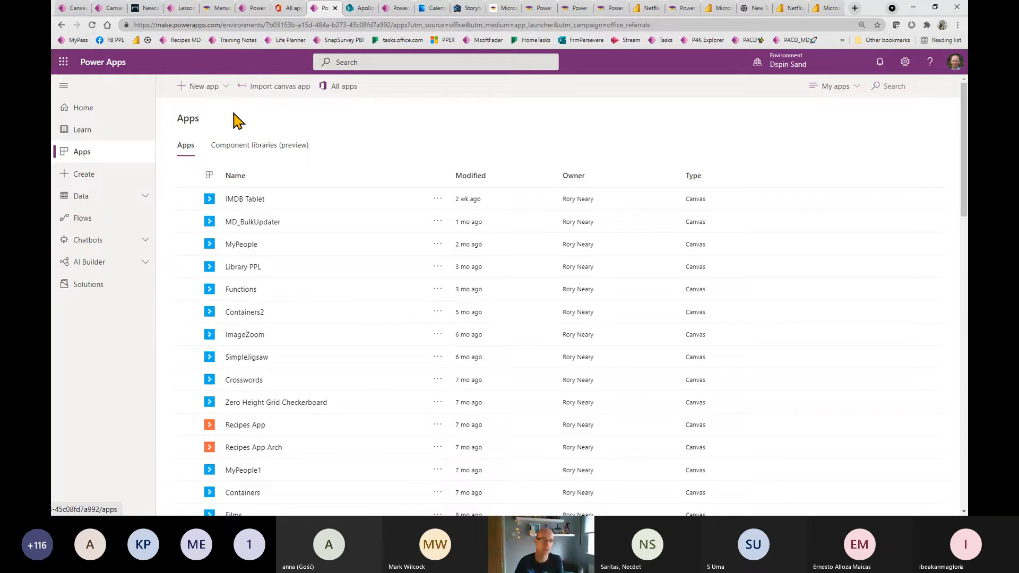
- Create a blank canvas app named Demo Filters 365 in Tablet format
left_click(214, 89)
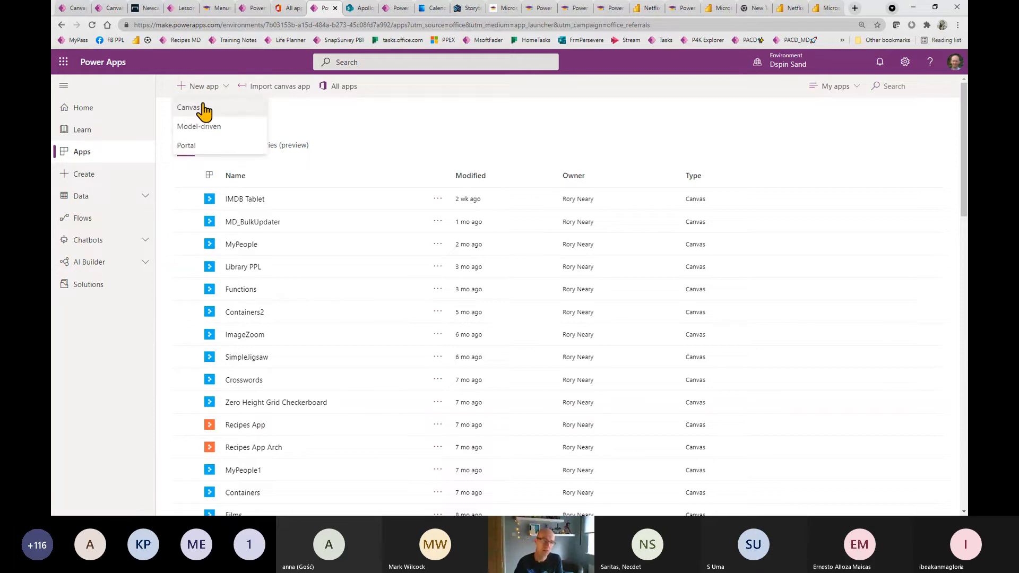
left_click(208, 108)
left_click(584, 193)
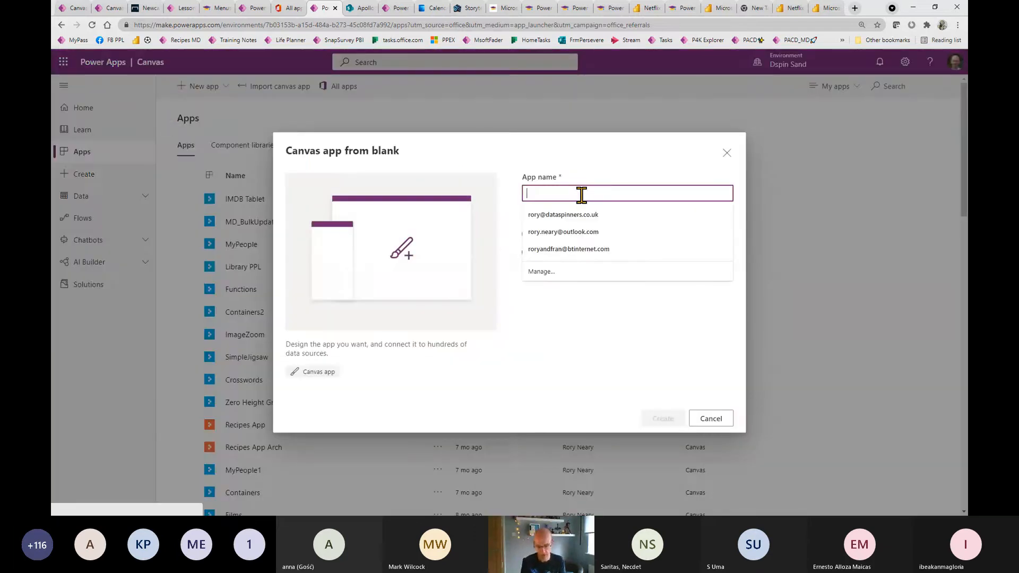
type("Demo Filters 365")
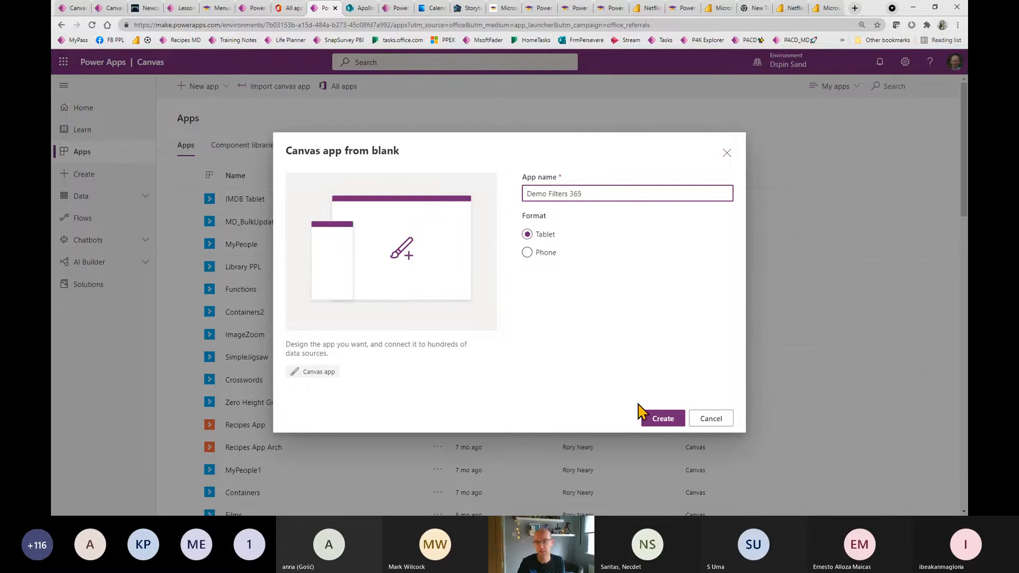
left_click(667, 422)
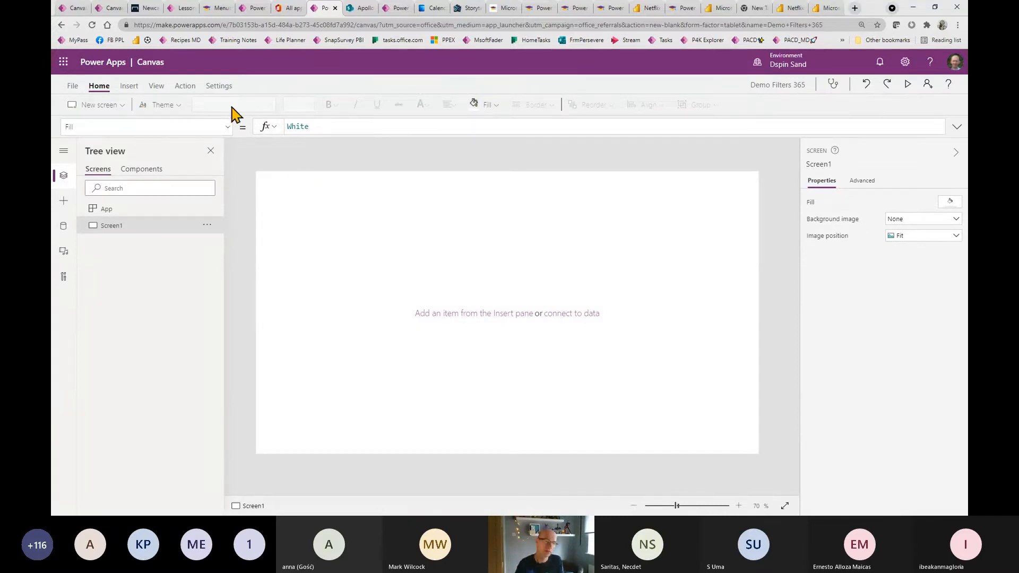
- Add a text input across the top of Screen1, about 1294 wide and 115 high, and set its mode to Multiline
left_click(129, 87)
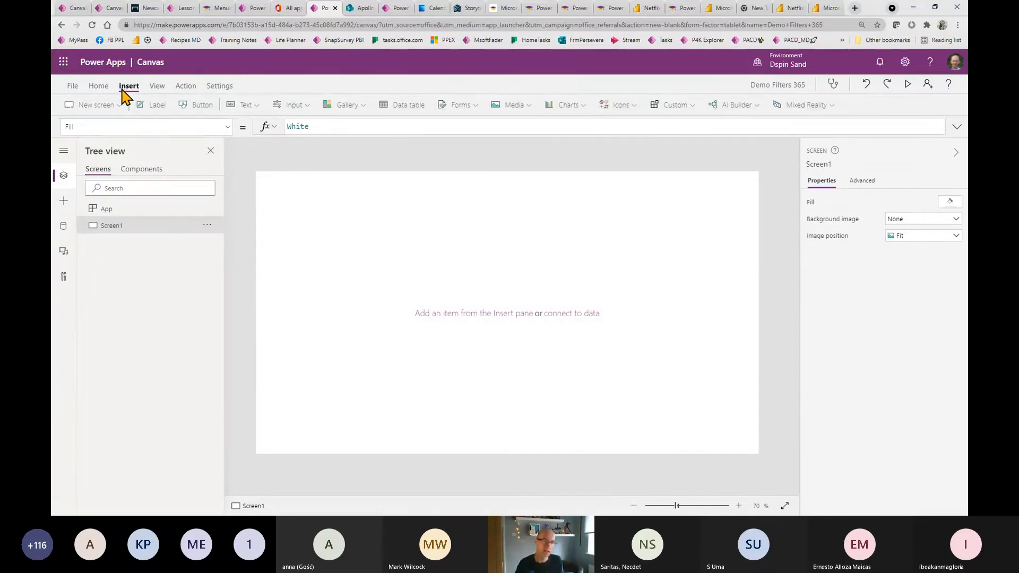
left_click(248, 105)
left_click(259, 145)
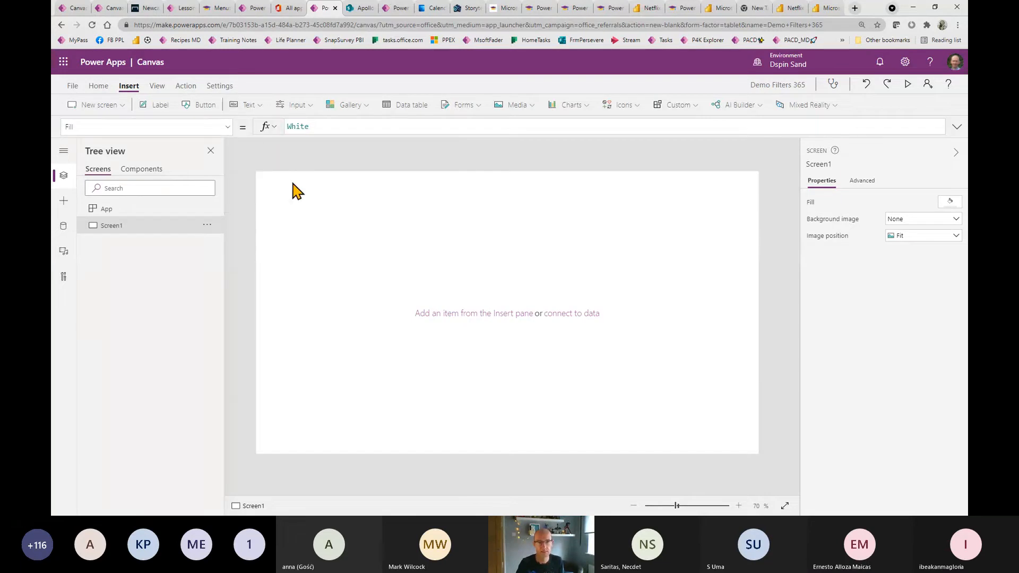
left_click_drag(385, 198, 746, 228)
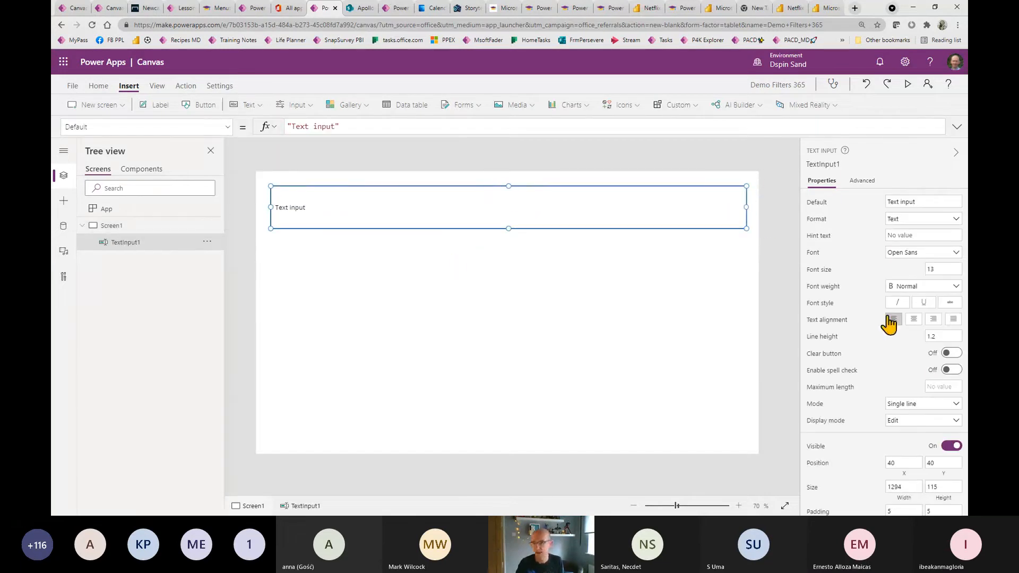
left_click(903, 405)
left_click(909, 422)
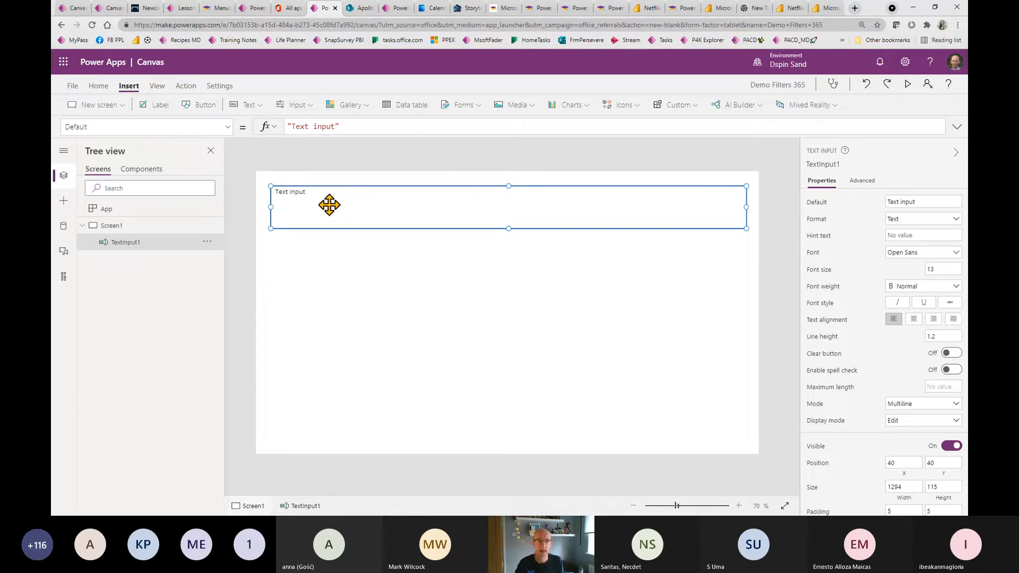
- Replace the text input's default text with the copied embed address ending in pageName=ReportSection and set its font size to 20
left_click_drag(335, 128, 291, 128)
key("ctrl+v")
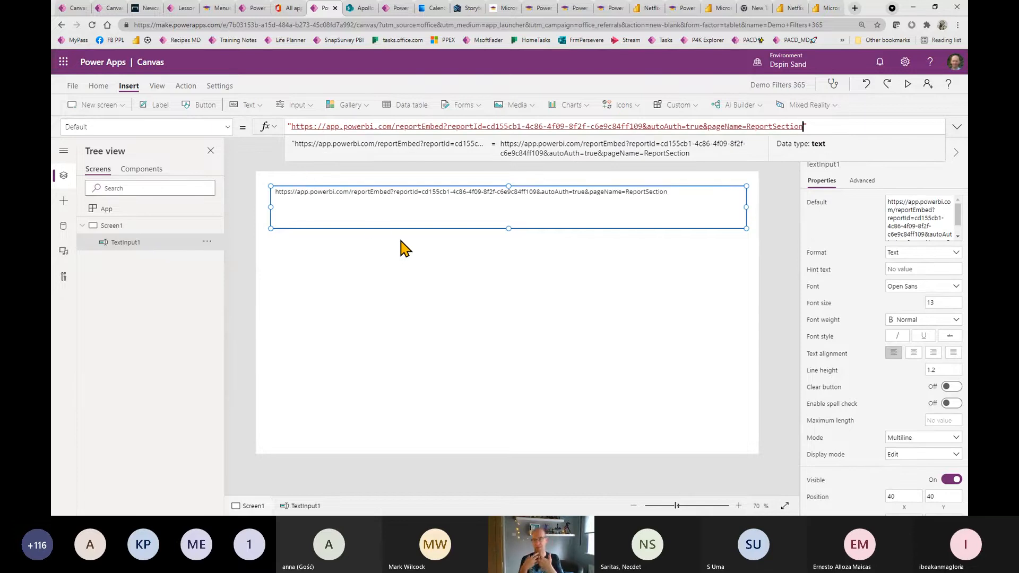
double_click(944, 302)
type("20")
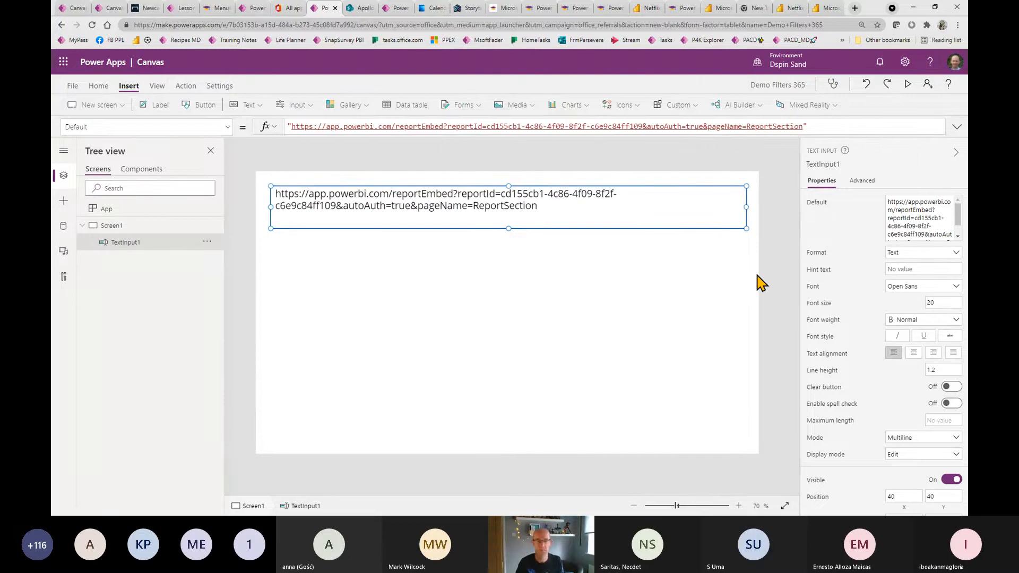
- Find the Power BI tile control and place one, about 640 by 480, below the text input on Screen1
left_click(393, 274)
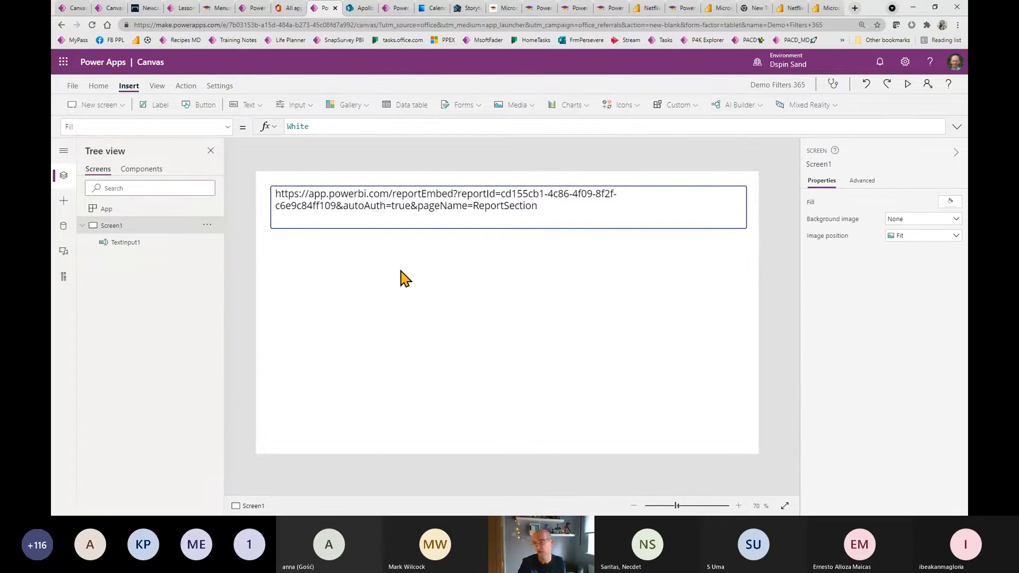
left_click(63, 200)
left_click(122, 171)
type("power")
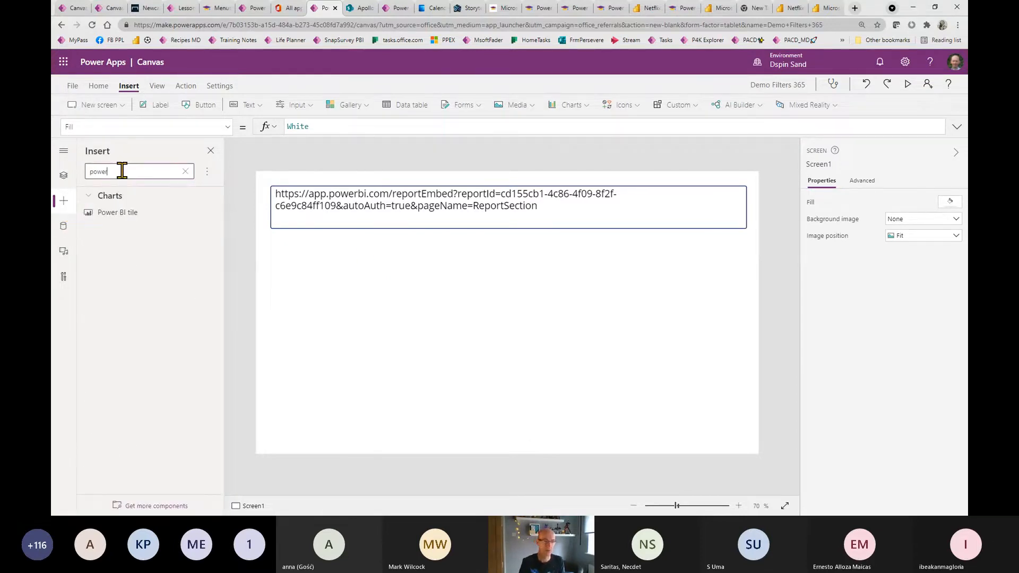
left_click_drag(117, 212, 347, 266)
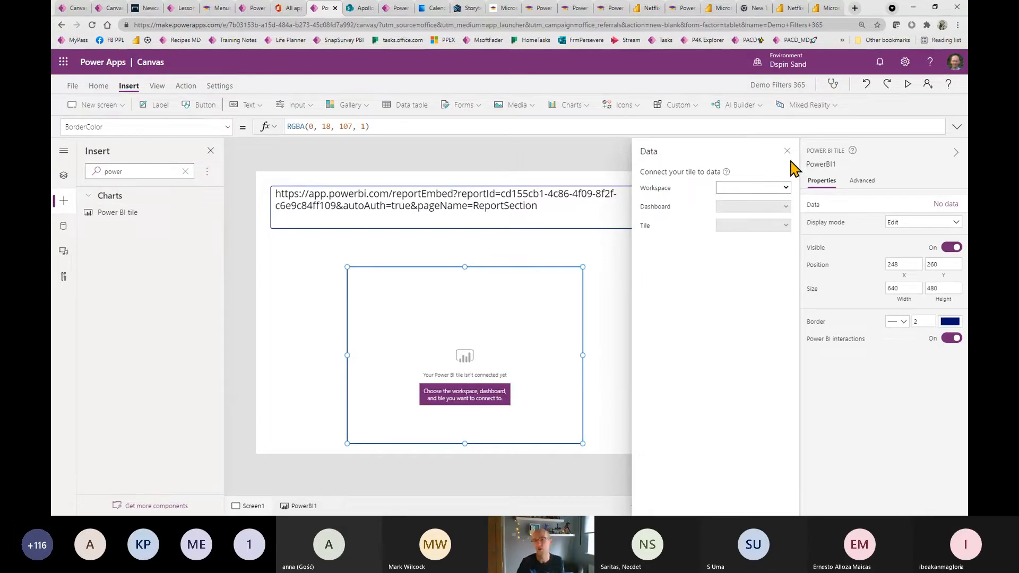
- Set the Power BI tile's TileUrl property to TextInput1.Text and select the text input
left_click(721, 124)
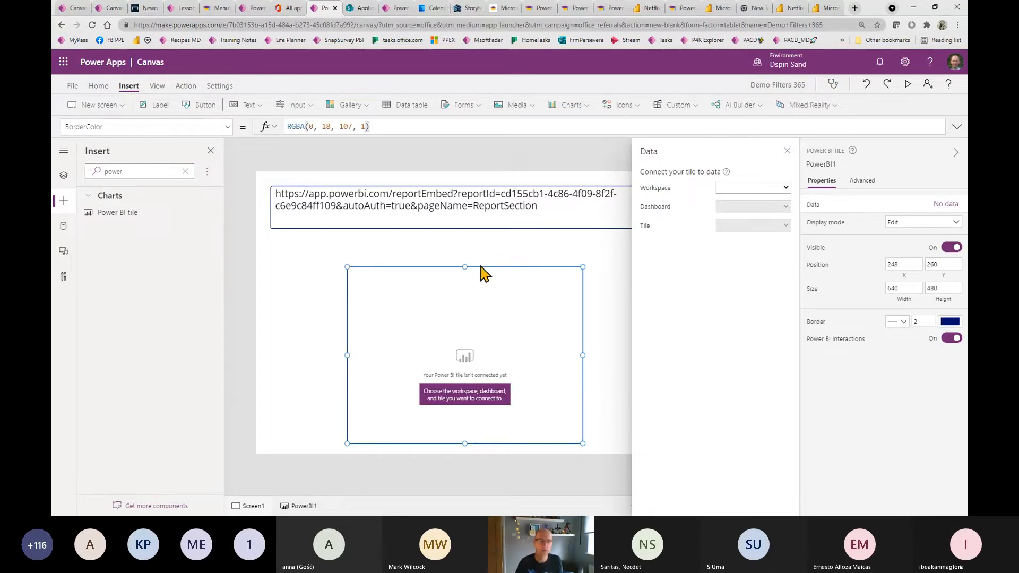
left_click(173, 126)
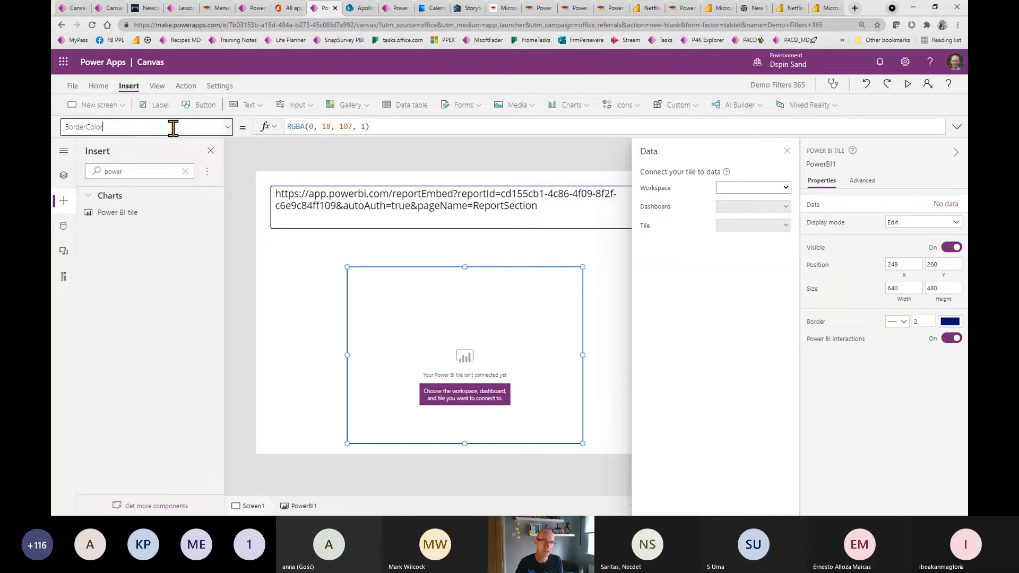
left_click_drag(229, 171, 228, 264)
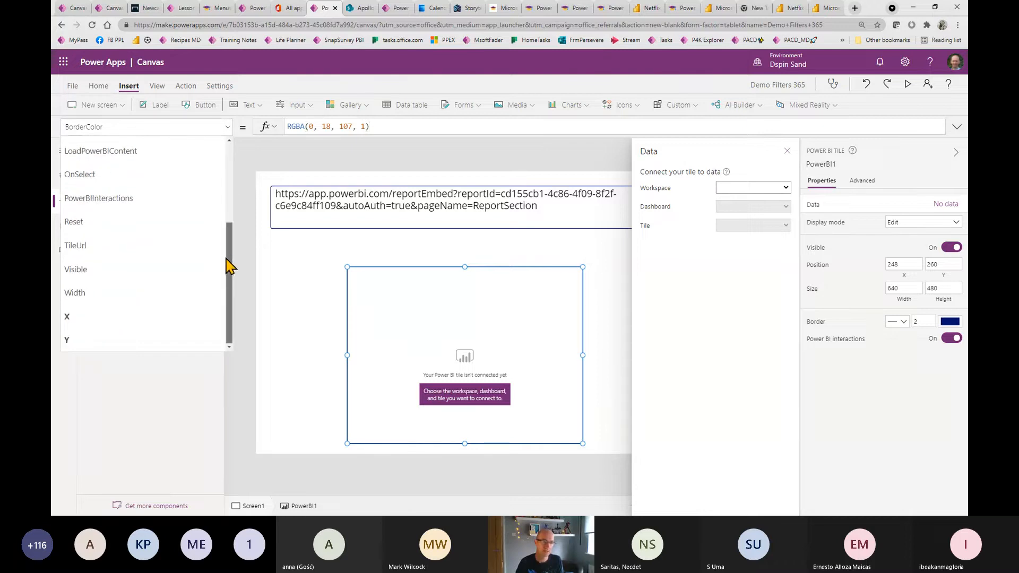
left_click(194, 246)
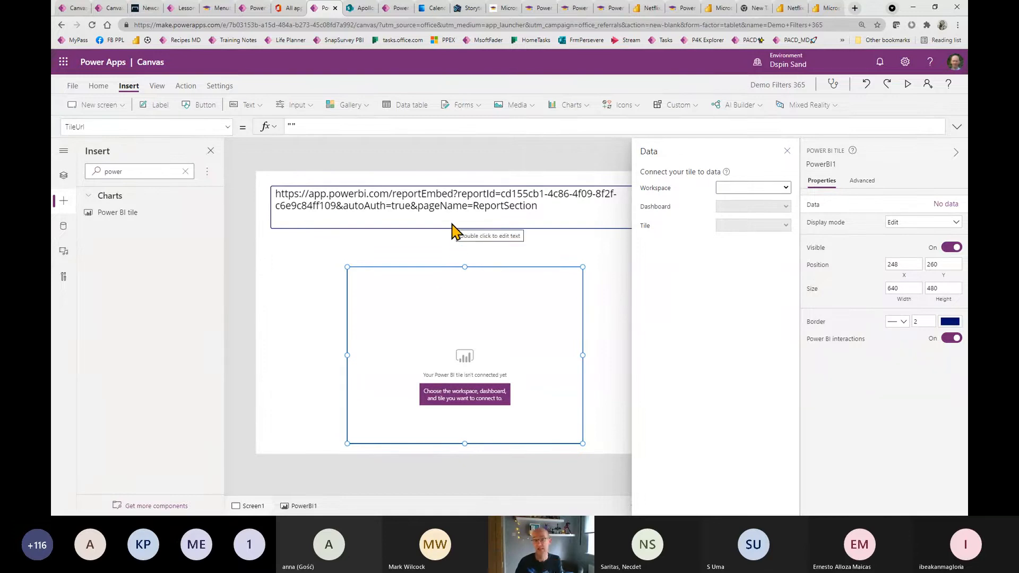
left_click_drag(348, 126, 233, 128)
type("te")
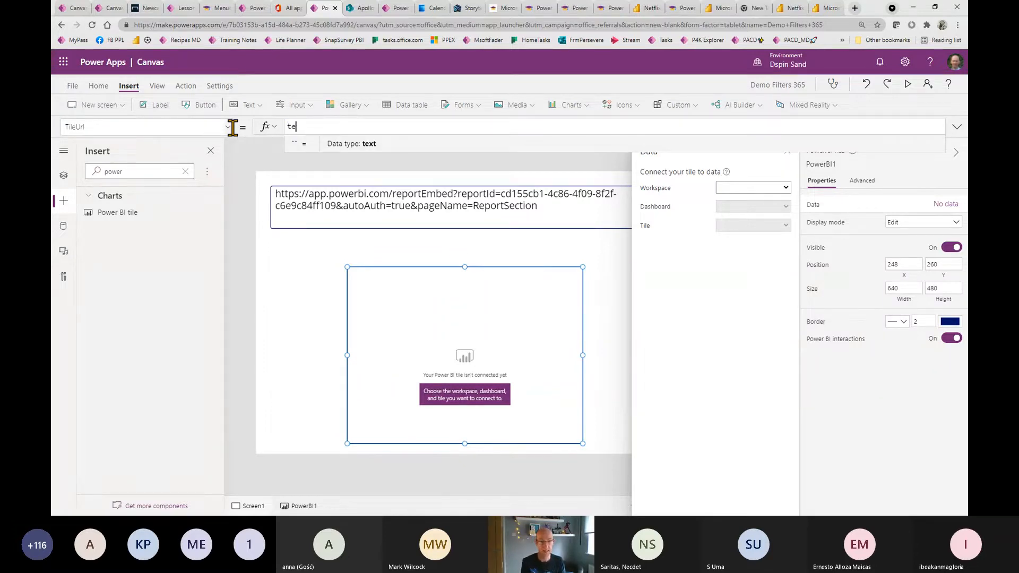
type("xtin")
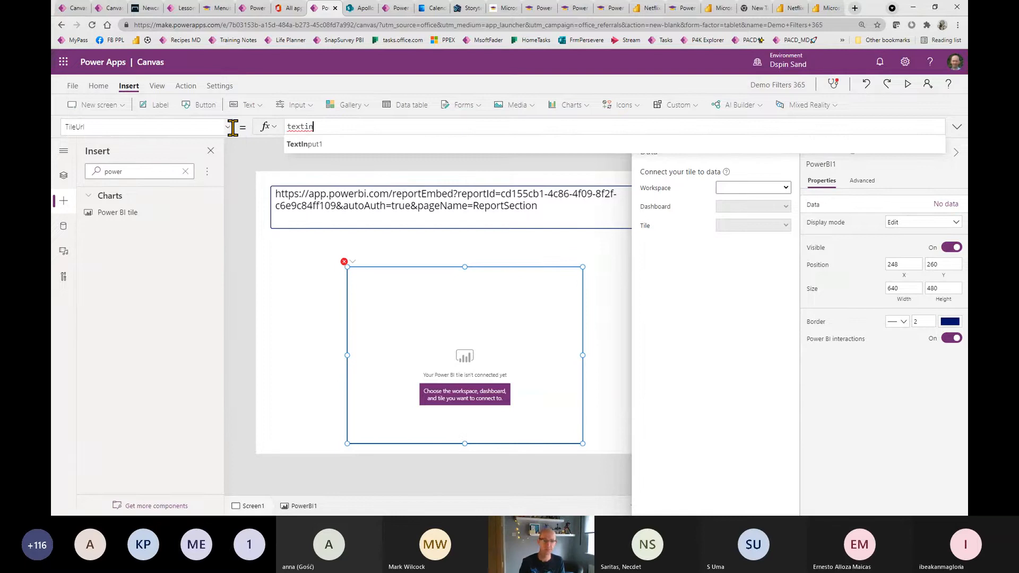
left_click(337, 145)
type(".t")
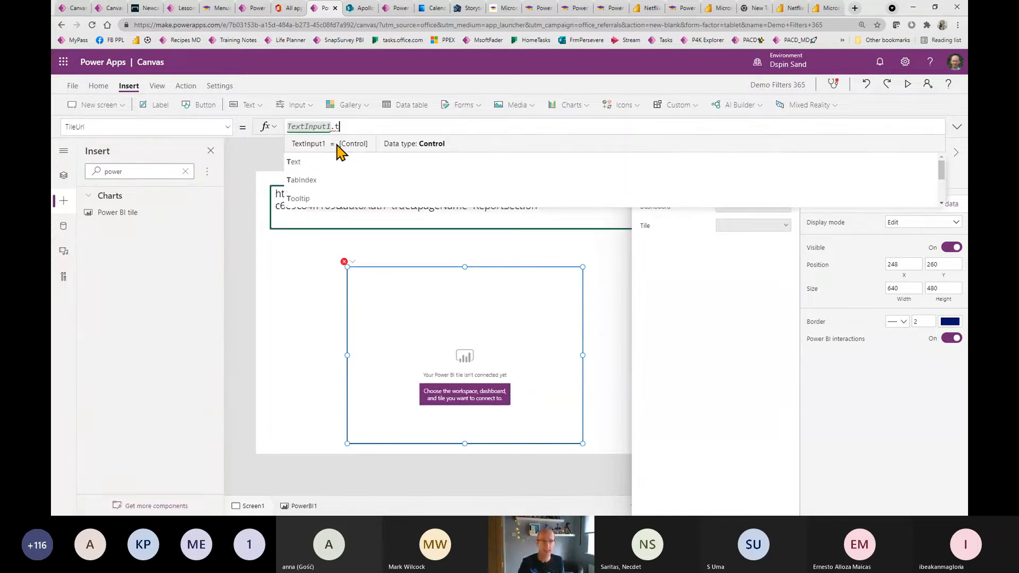
left_click(338, 148)
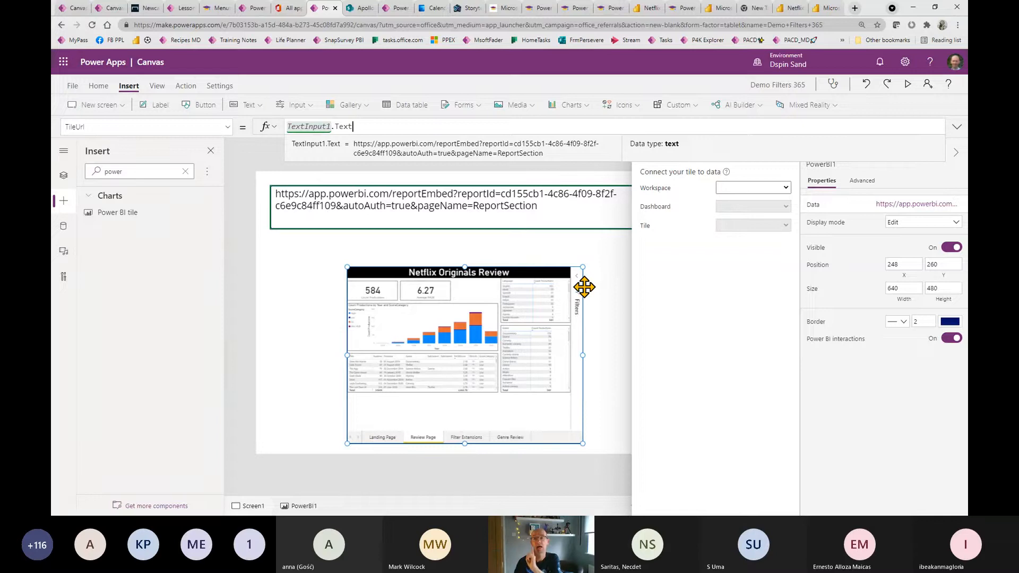
left_click(529, 223)
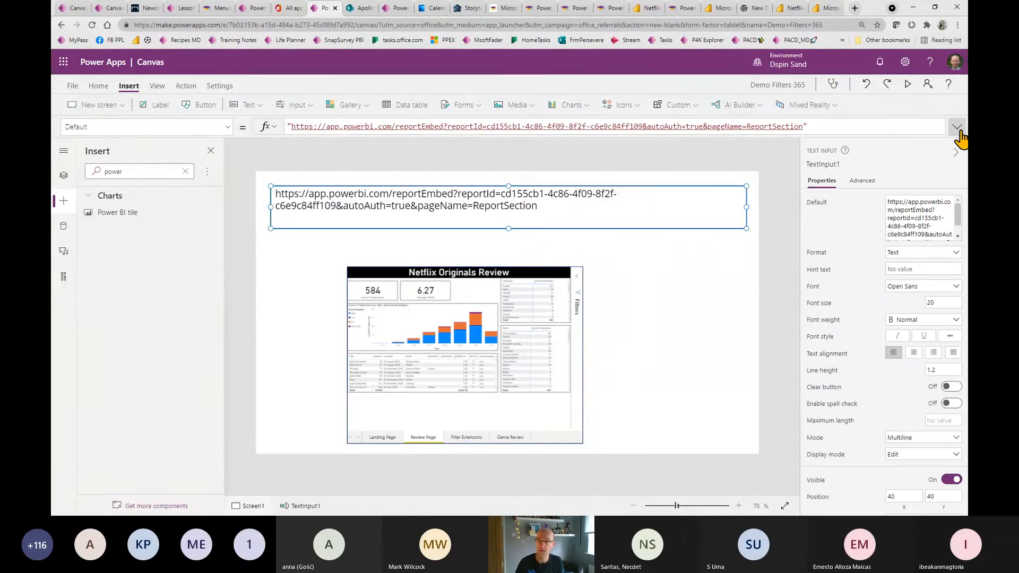
- Preview the app and append &$filter= after pageName=ReportSection in the text input's embed address
left_click(908, 84)
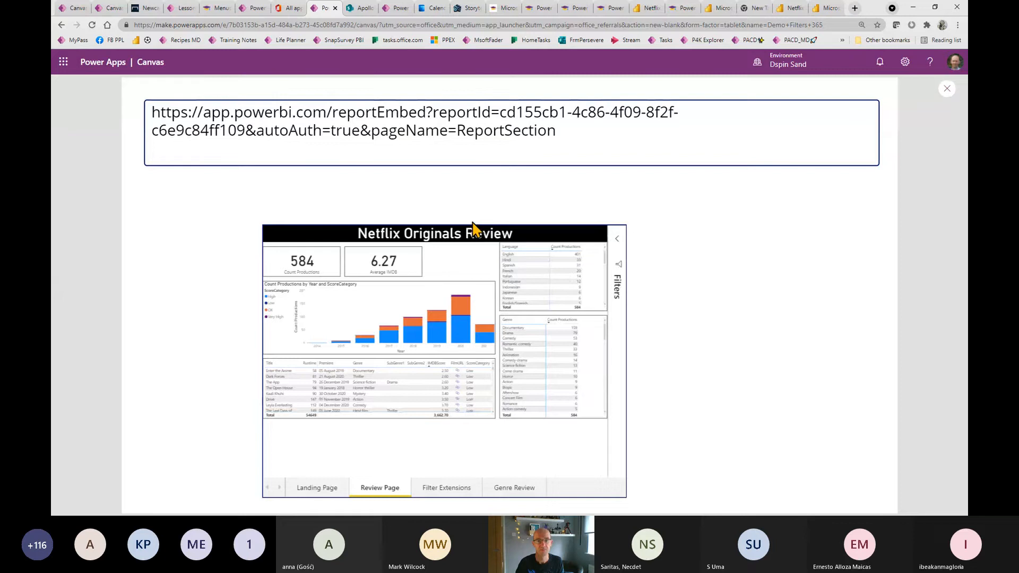
left_click(584, 138)
type("?")
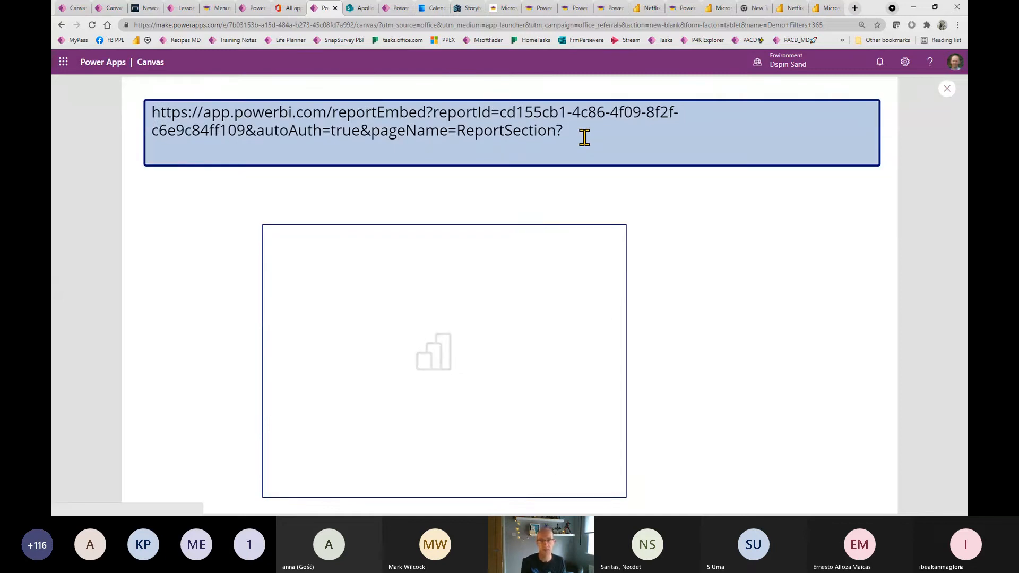
key("BackSpace")
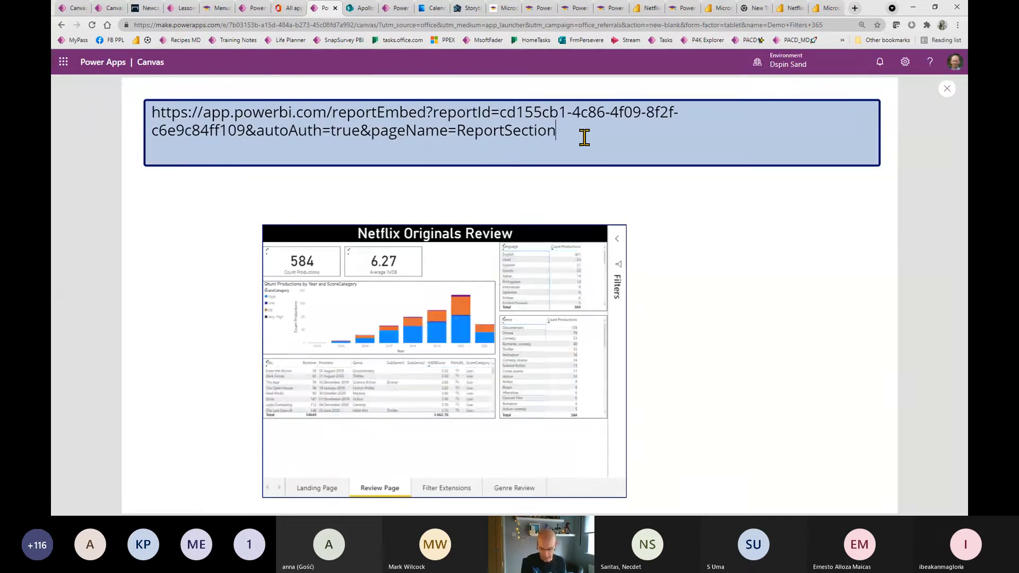
type("&")
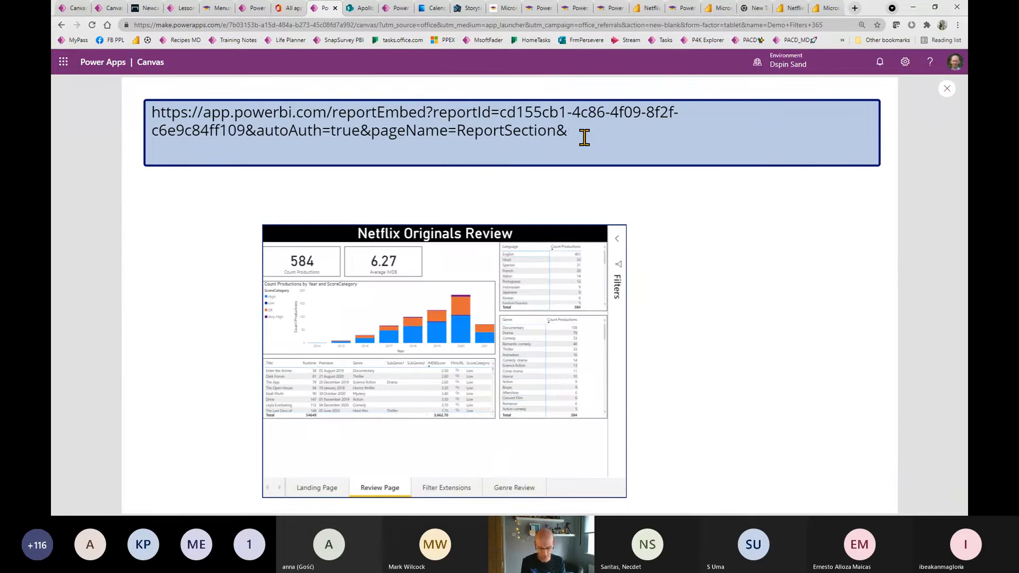
type("$filter =")
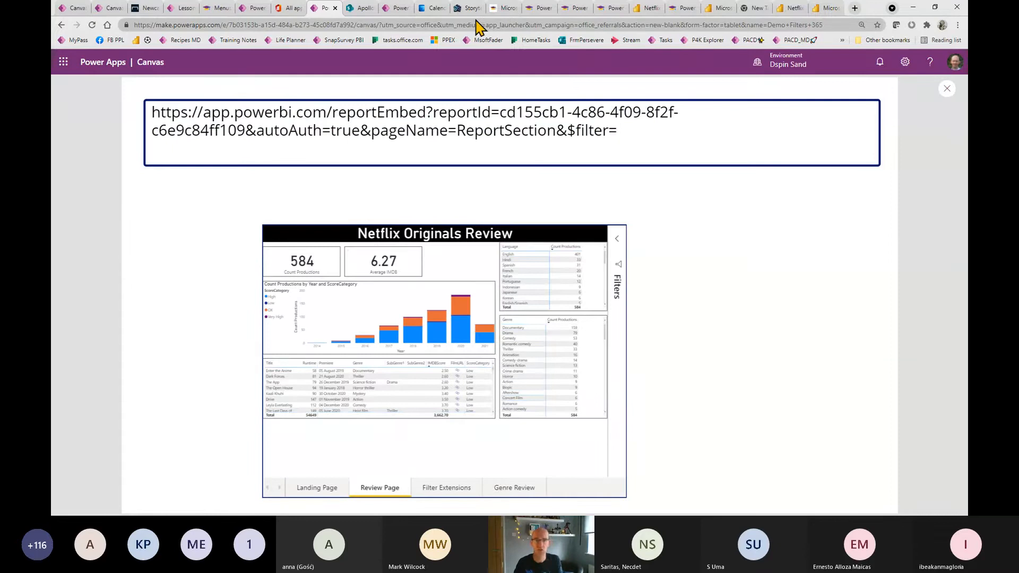
- Find the filtered URL example in the Power BI URL filters article and select Netflix/Genre in ('Documentary','Drama')
left_click(613, 9)
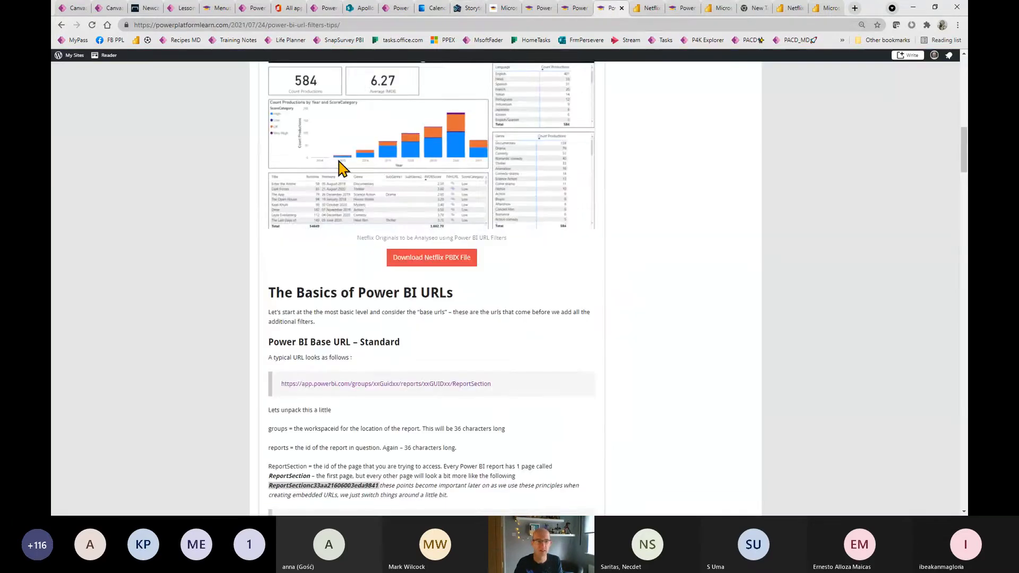
scroll(289, 339, "down", 9)
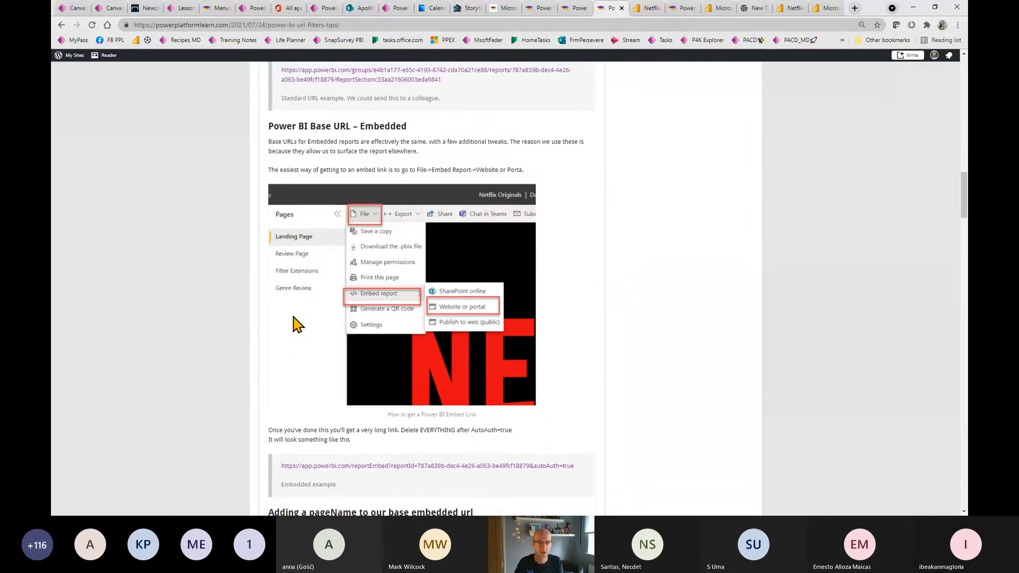
scroll(295, 324, "down", 8)
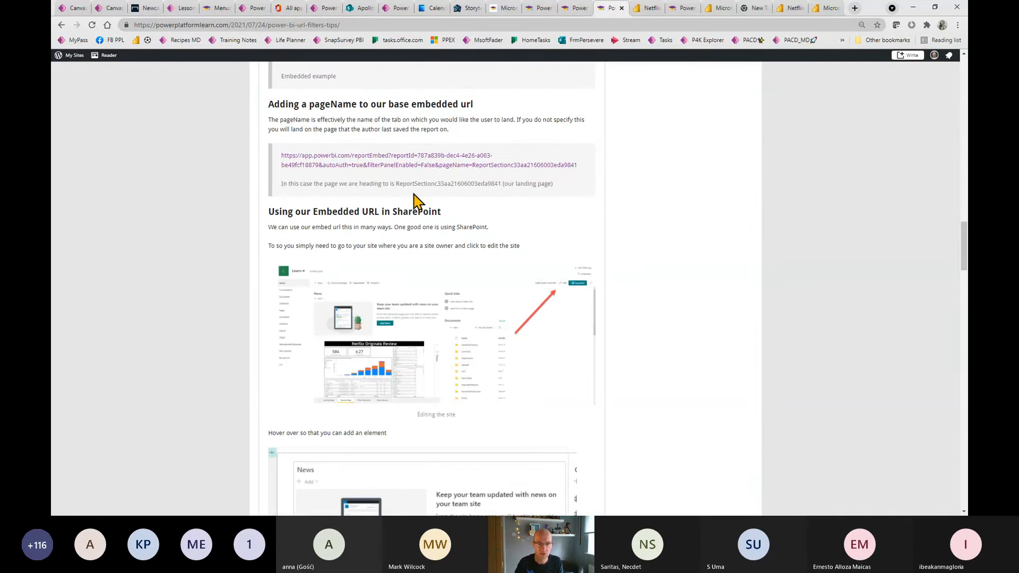
scroll(404, 200, "down", 15)
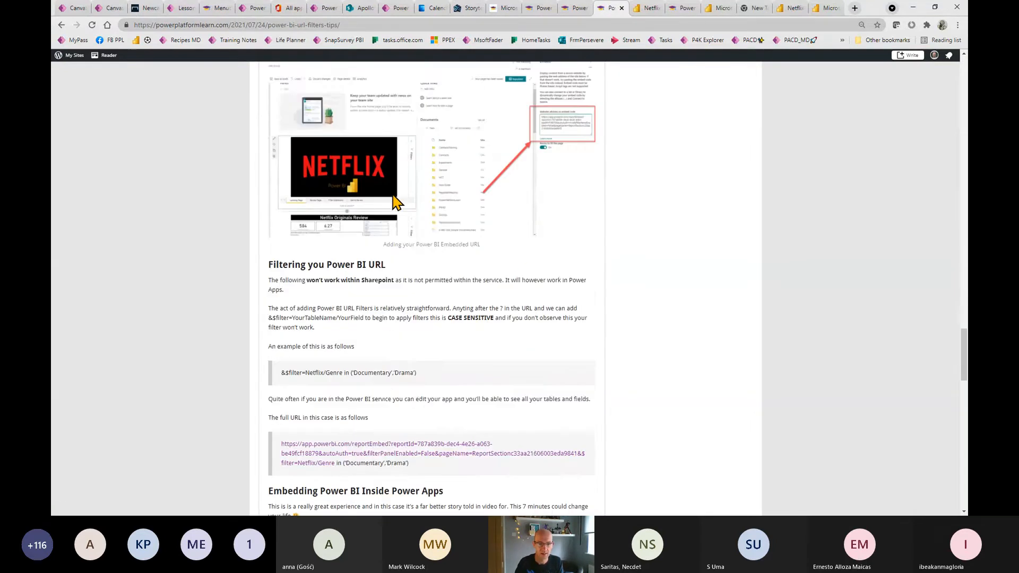
scroll(397, 200, "down", 3)
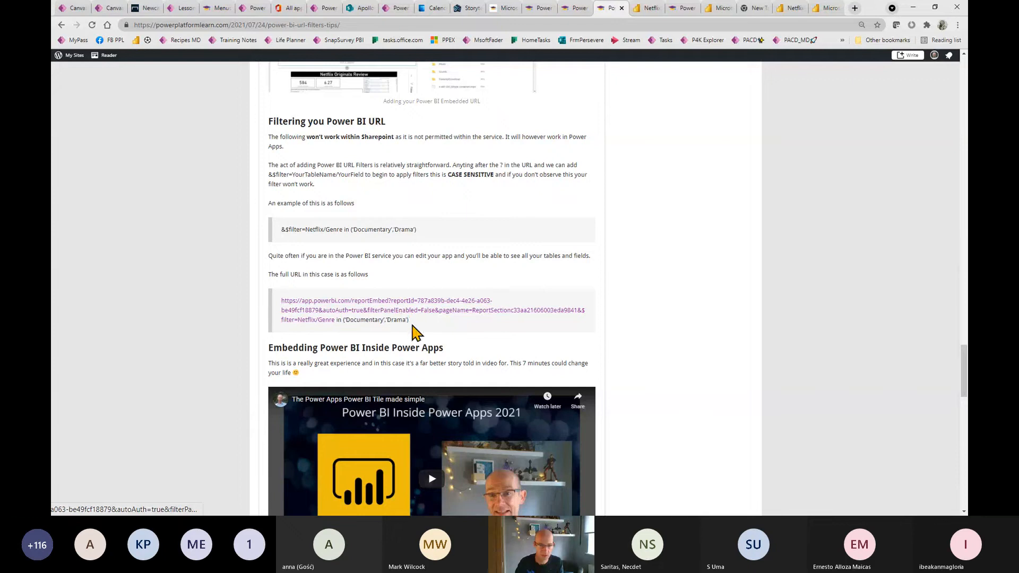
left_click_drag(415, 320, 308, 330)
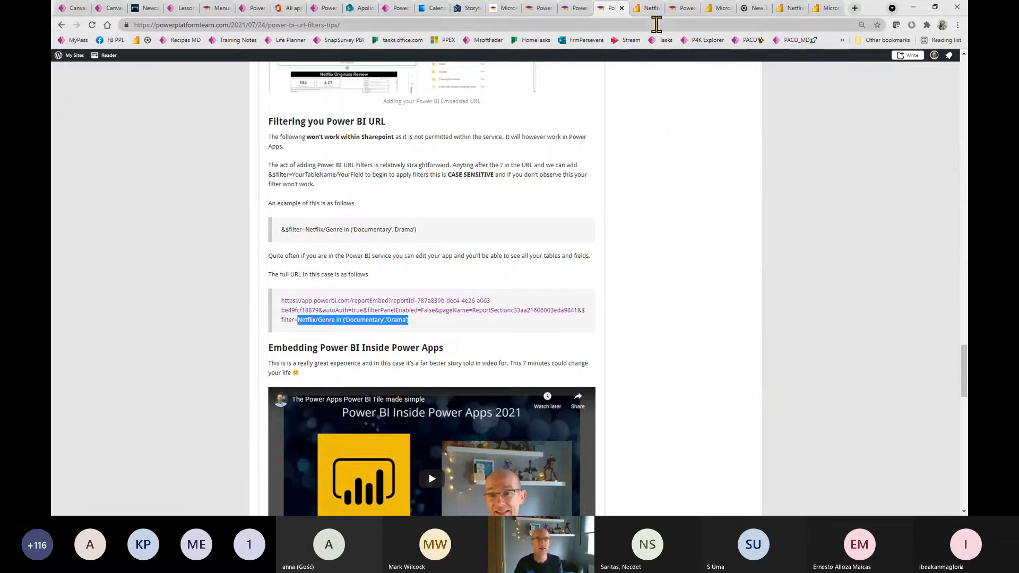
- Switch to the Power BI Embed Demo app, preview it and sign in to its Power BI report again
left_click(399, 9)
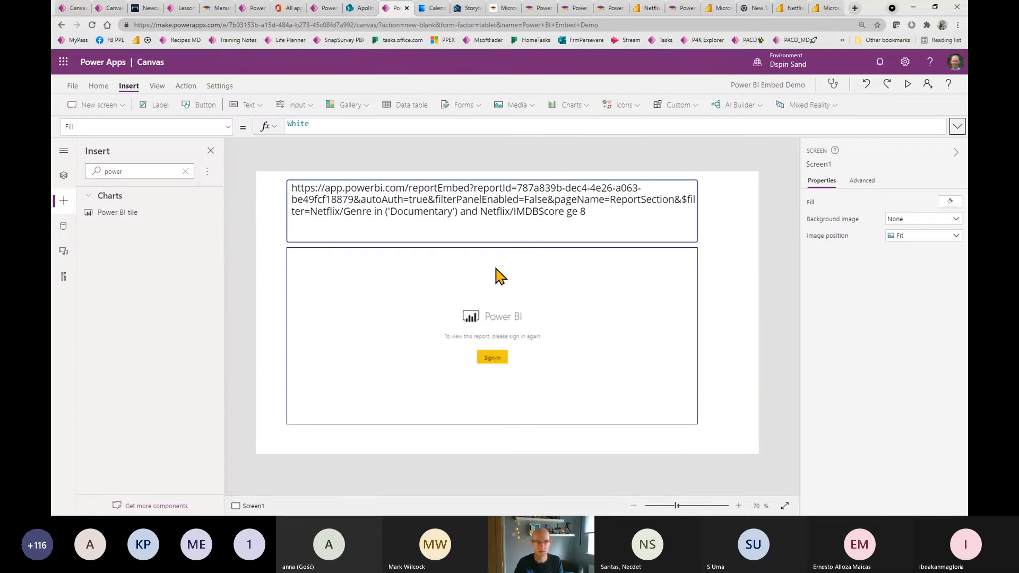
left_click(908, 85)
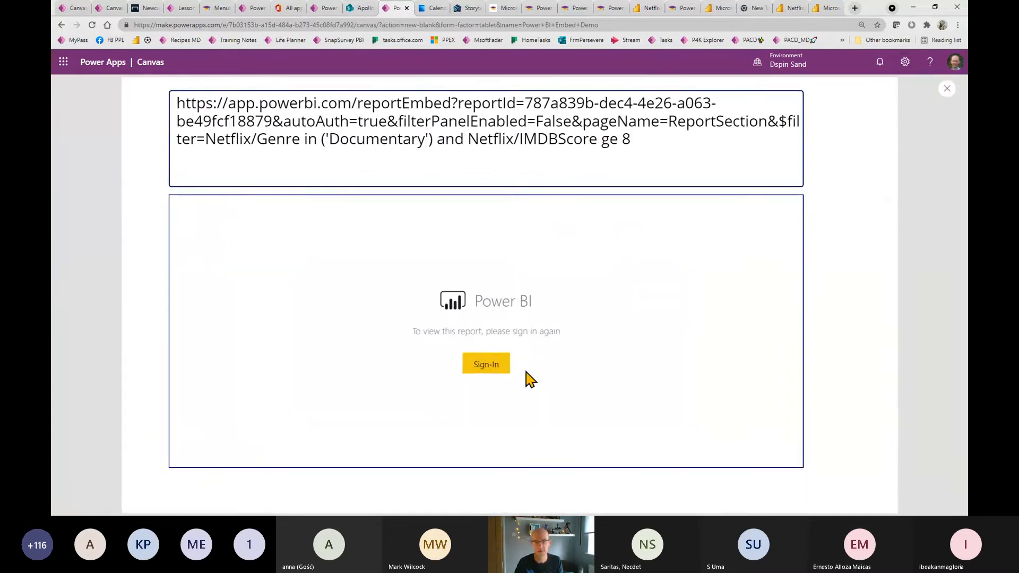
left_click(481, 364)
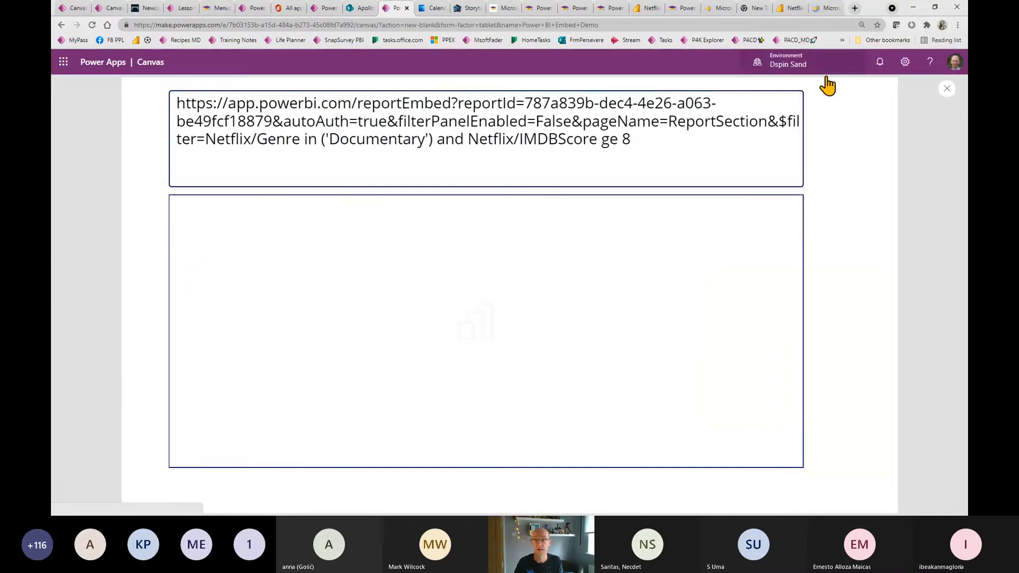
- Switch to the open presentation app showing the SCARF slide
left_click(183, 11)
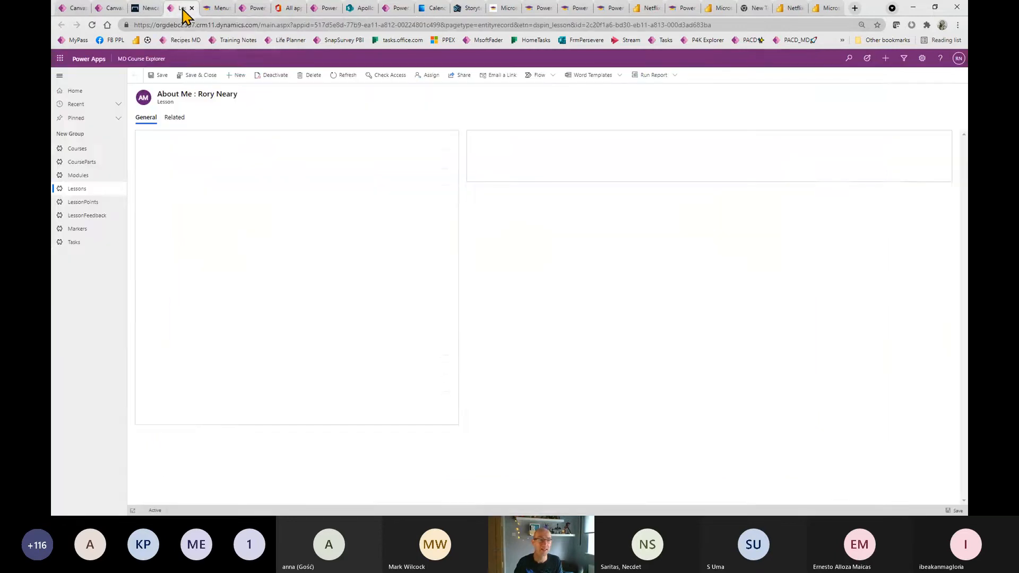
left_click(114, 10)
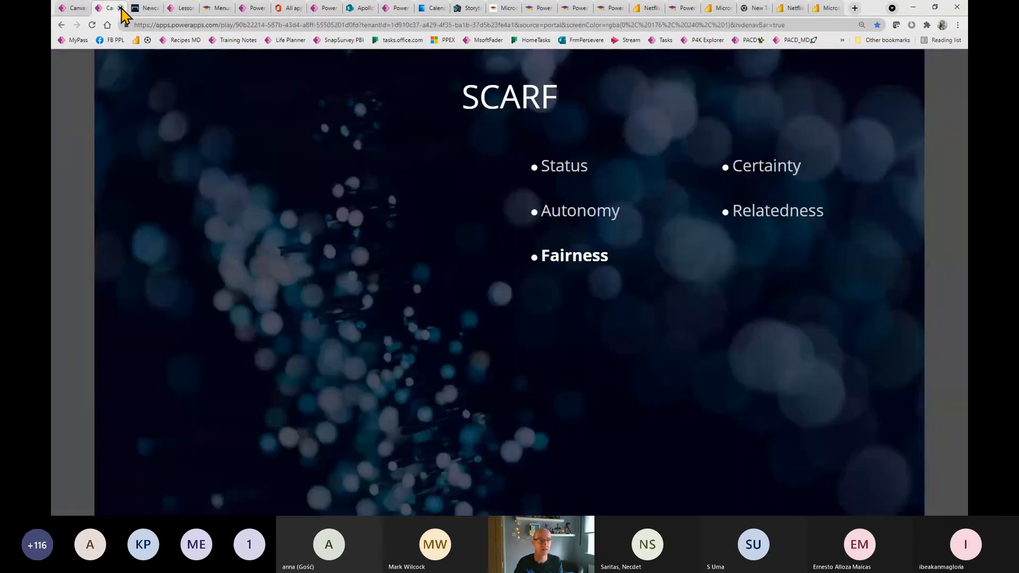
- Close the SCARF slide app's tab and switch to the tab previewing the Demo Filters canvas app
left_click(119, 8)
left_click(143, 9)
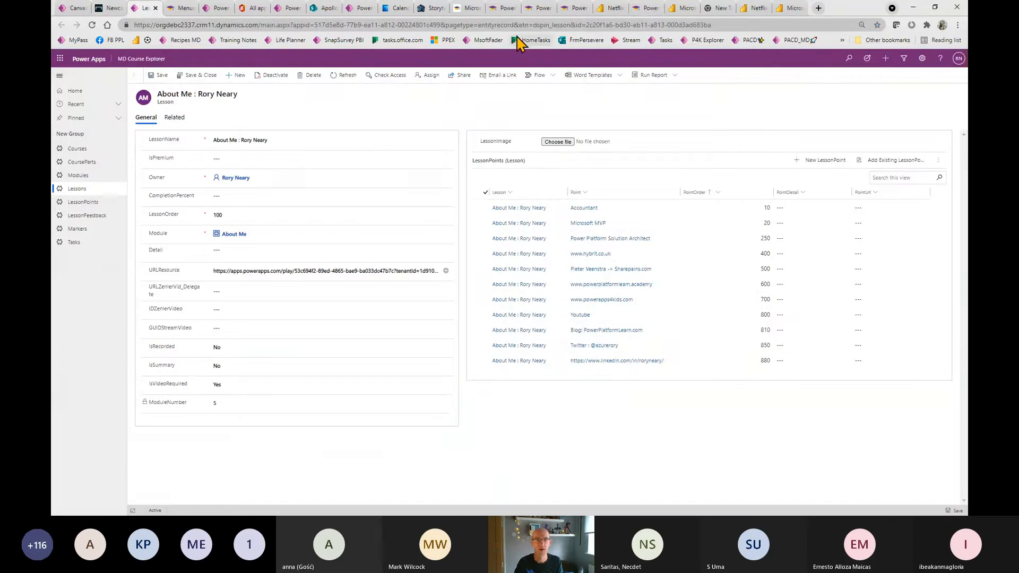
left_click(359, 9)
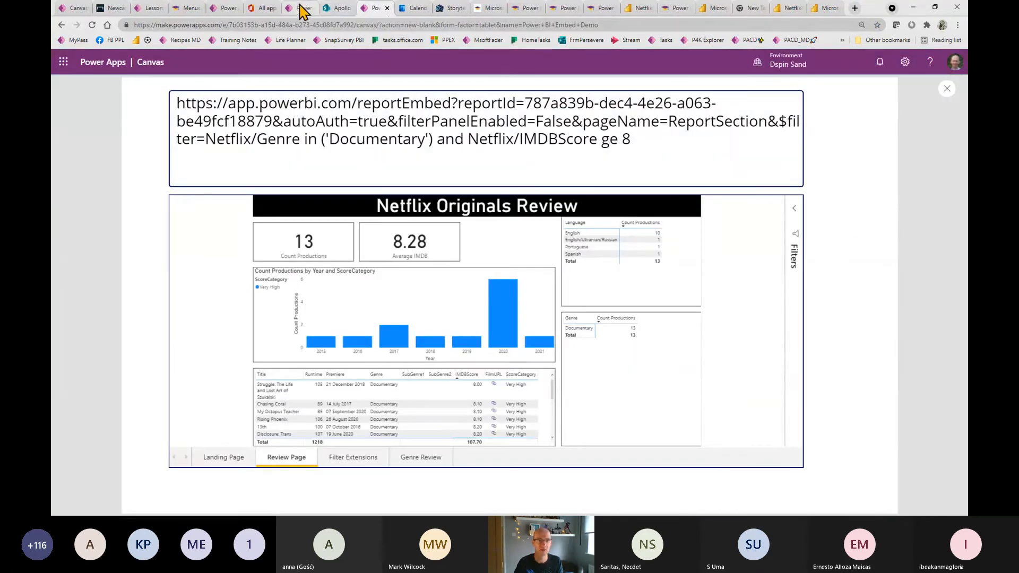
left_click(302, 8)
- Replace $filter= in the report embed URL with Netflix/Genre in ('Documentary','Drama') and reinsert $filter in front of it
left_click(633, 135)
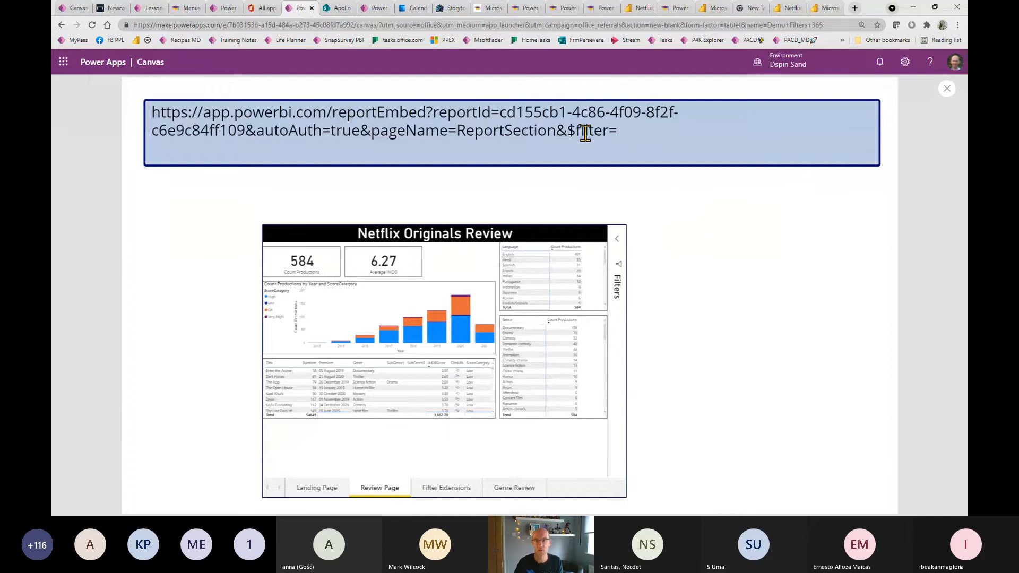
left_click_drag(568, 133, 630, 130)
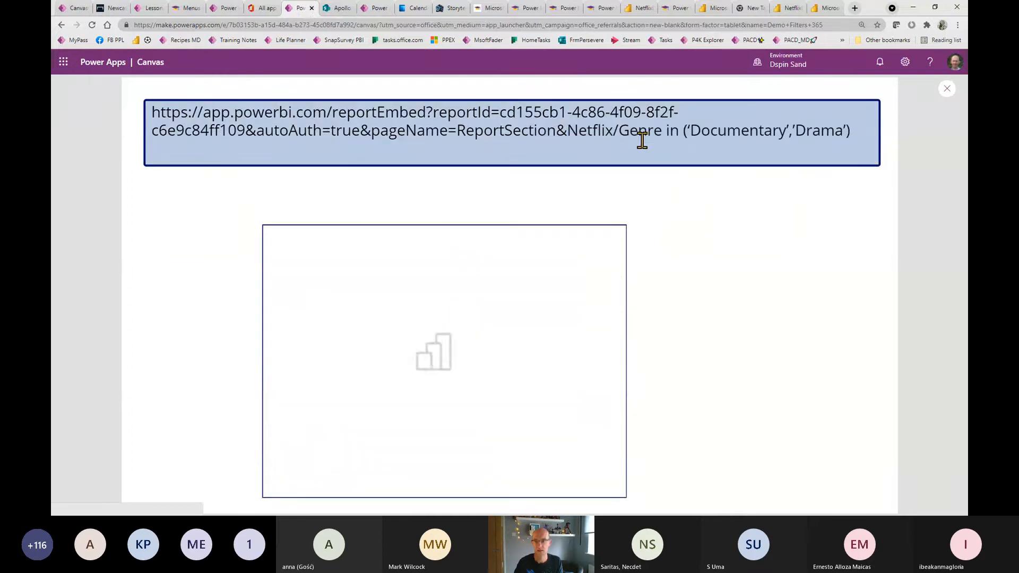
left_click(568, 132)
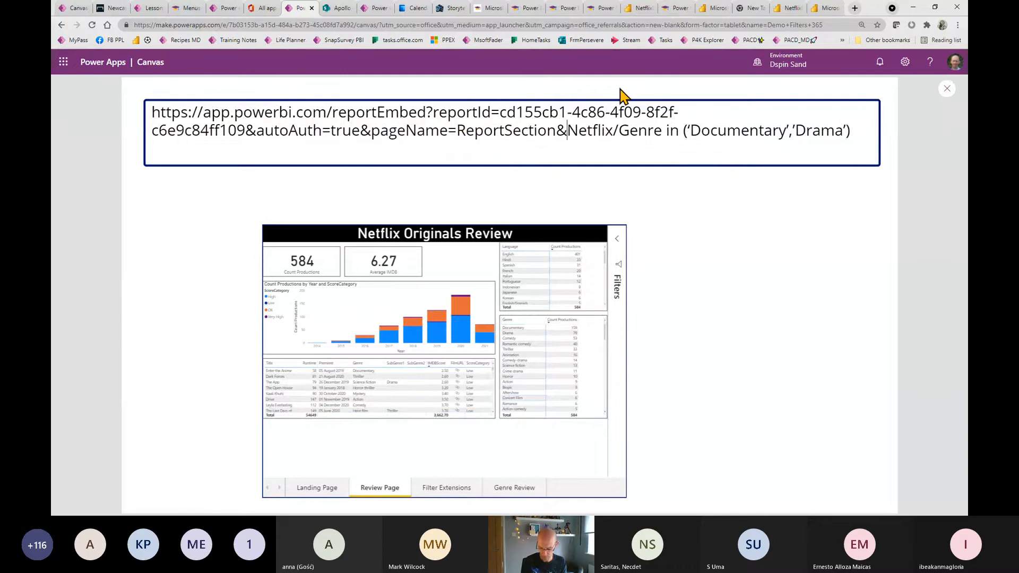
type("$filt")
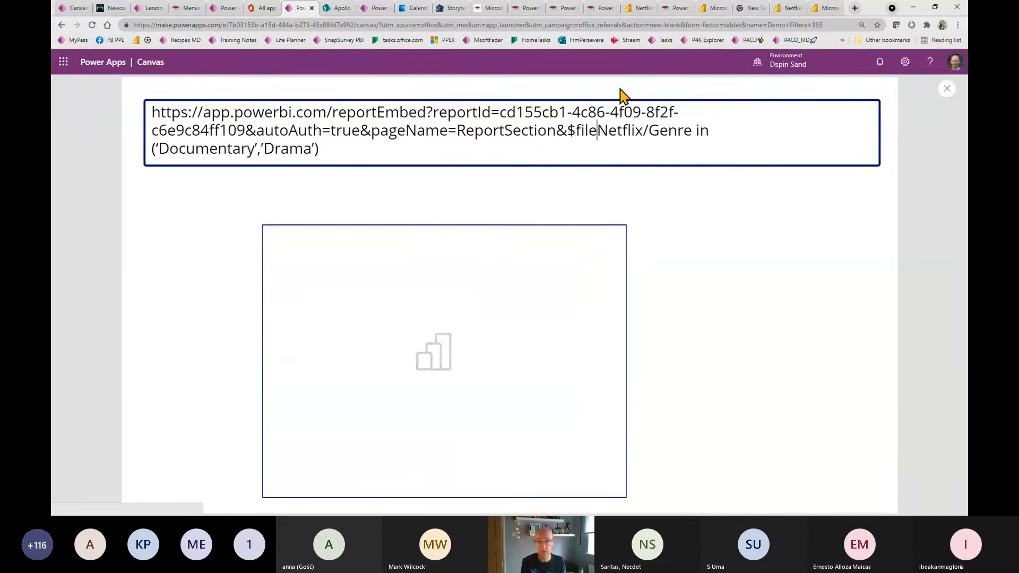
type("er")
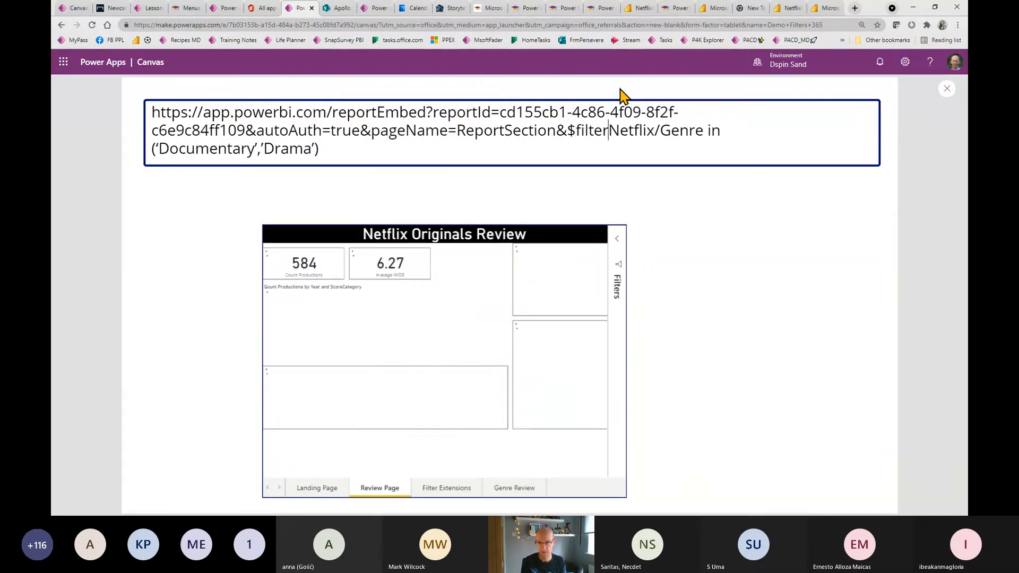
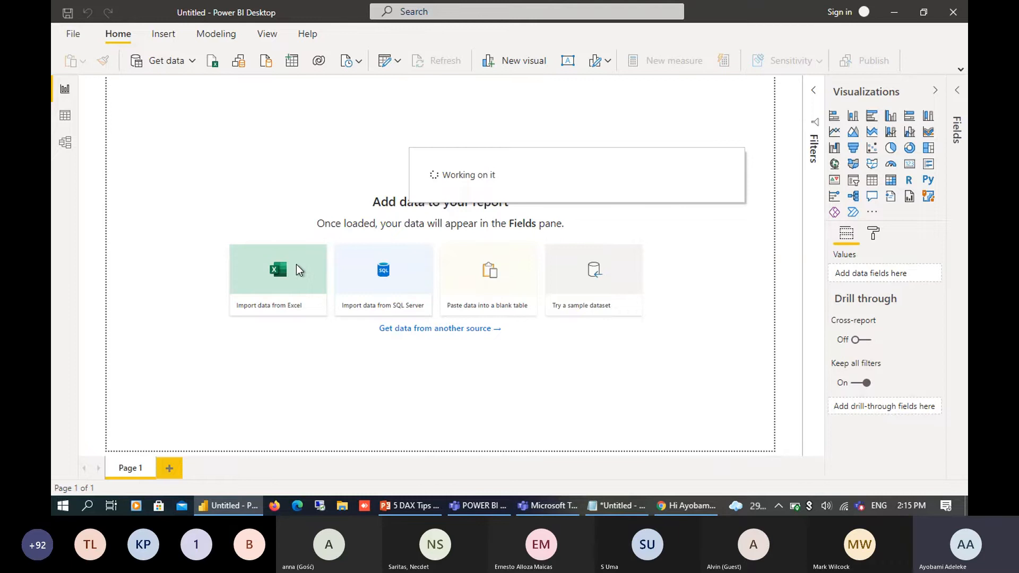
- In Power BI Desktop, examine the financials table's columns, including Sale Price, and check the gross profit margin case slide in PowerPoint
left_click(63, 118)
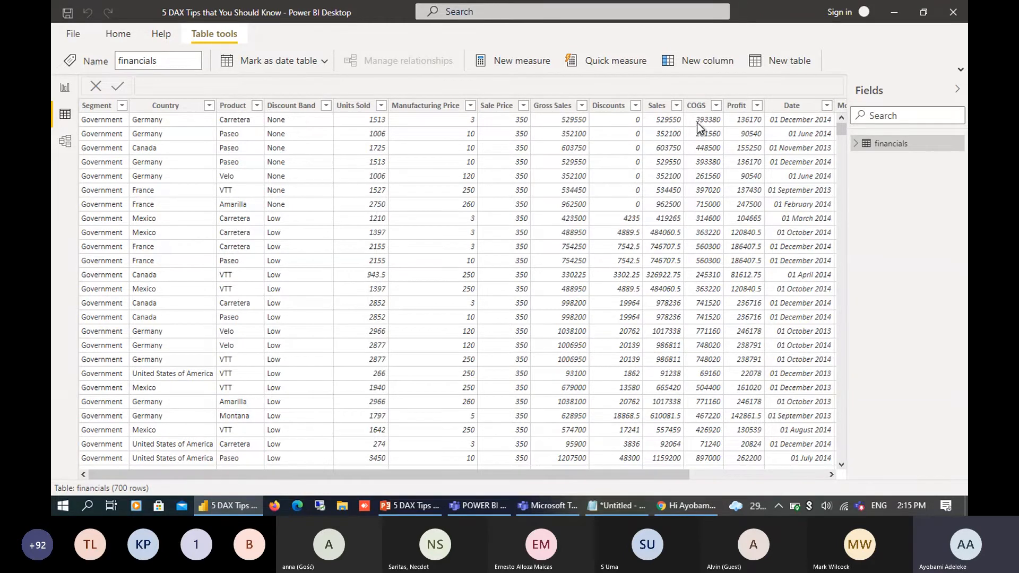
left_click(769, 470)
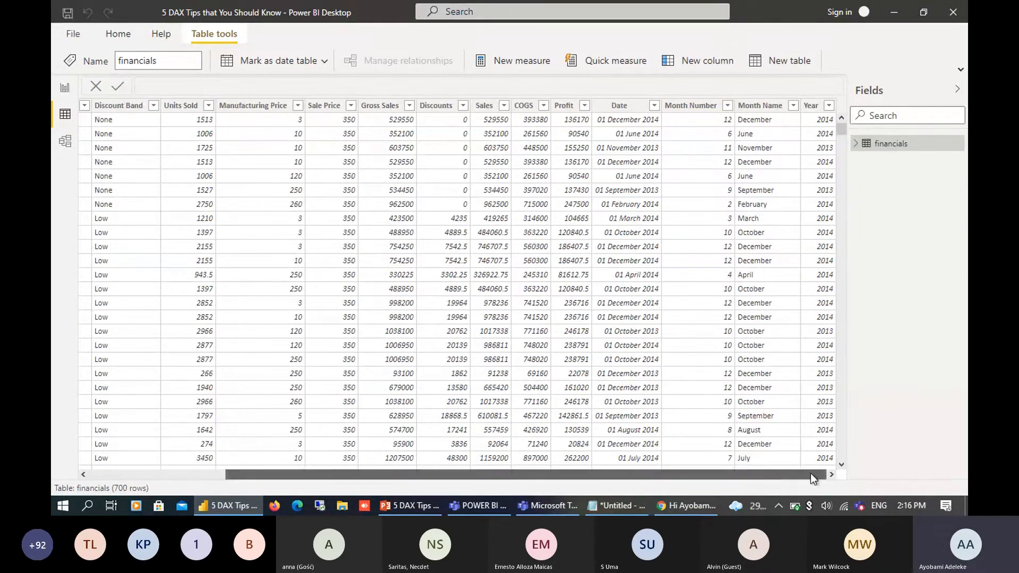
key("alt+Tab")
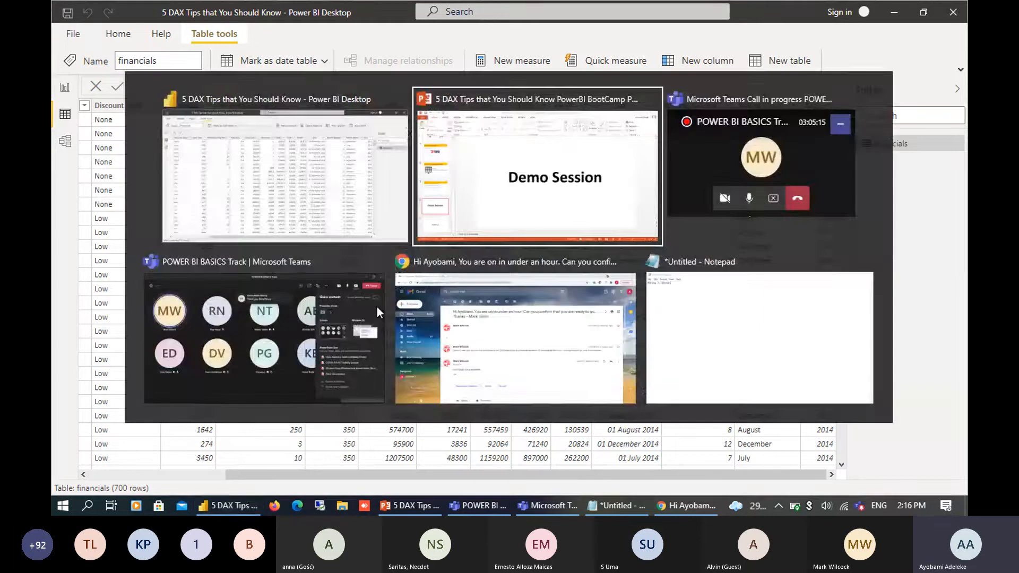
key("Up")
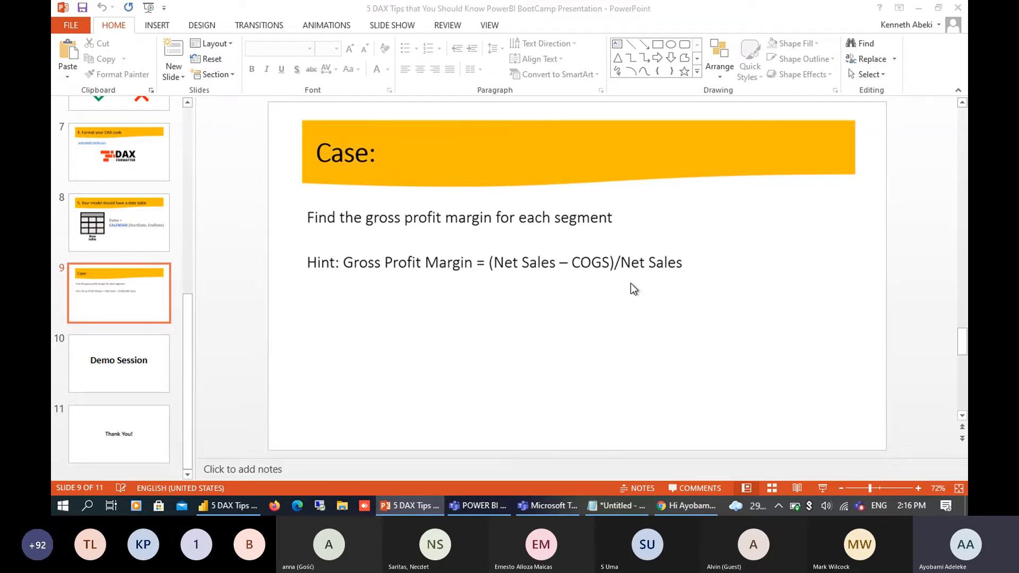
key("alt+Tab")
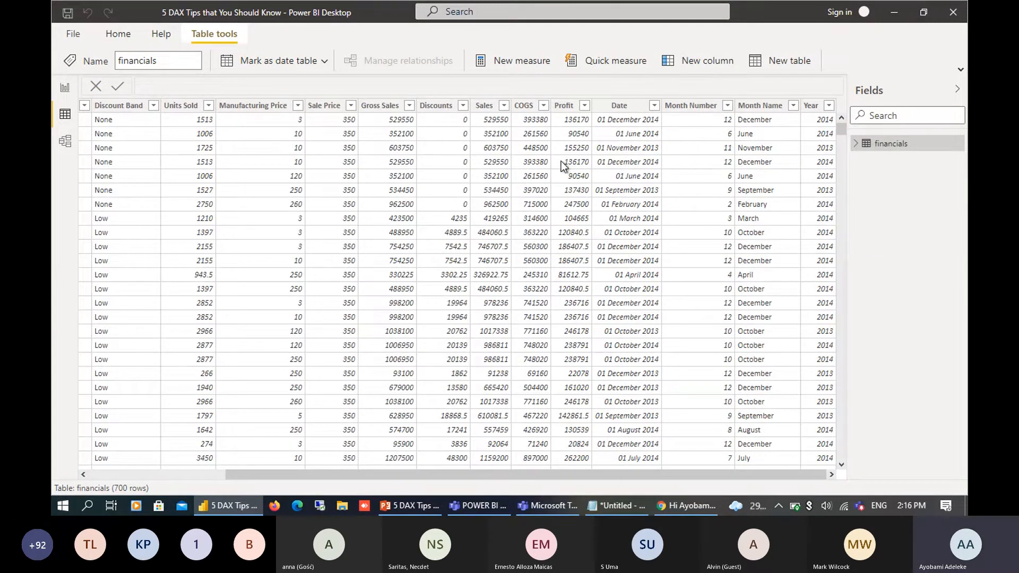
left_click(329, 108)
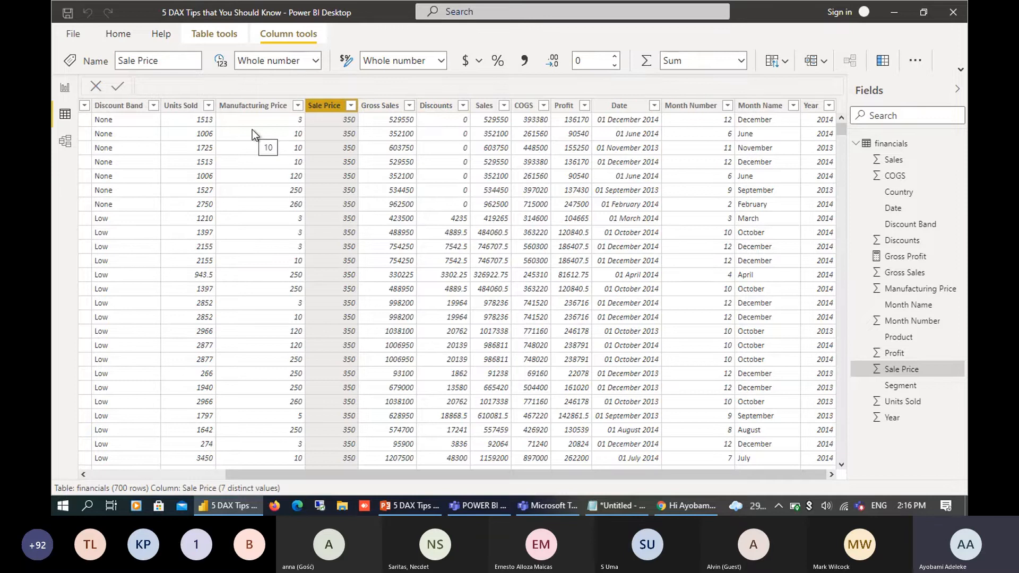
- Return to the report canvas and create a new measure named Net Sales in the financials table, with its formula starting on a second line
left_click(65, 89)
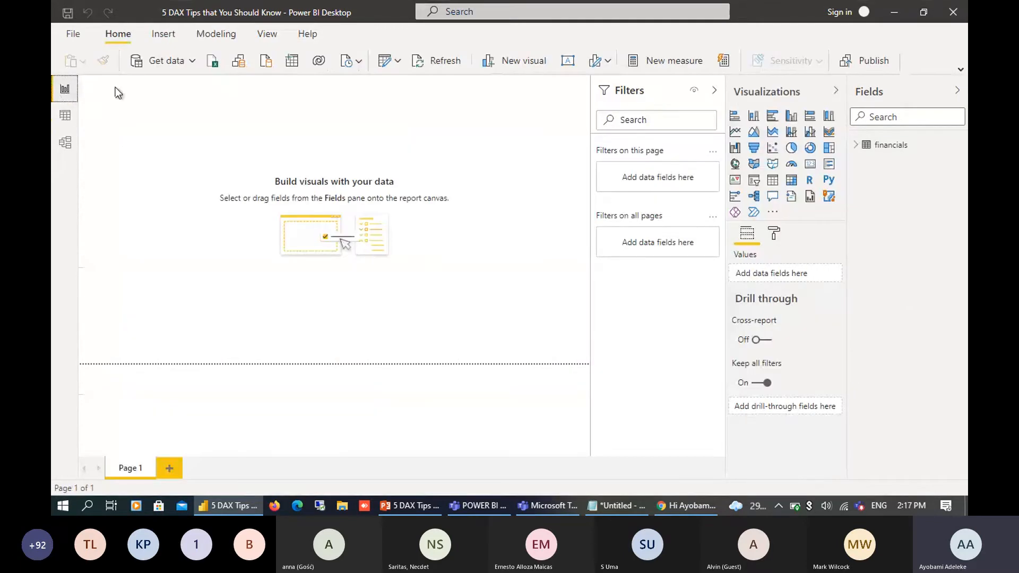
left_click(855, 154)
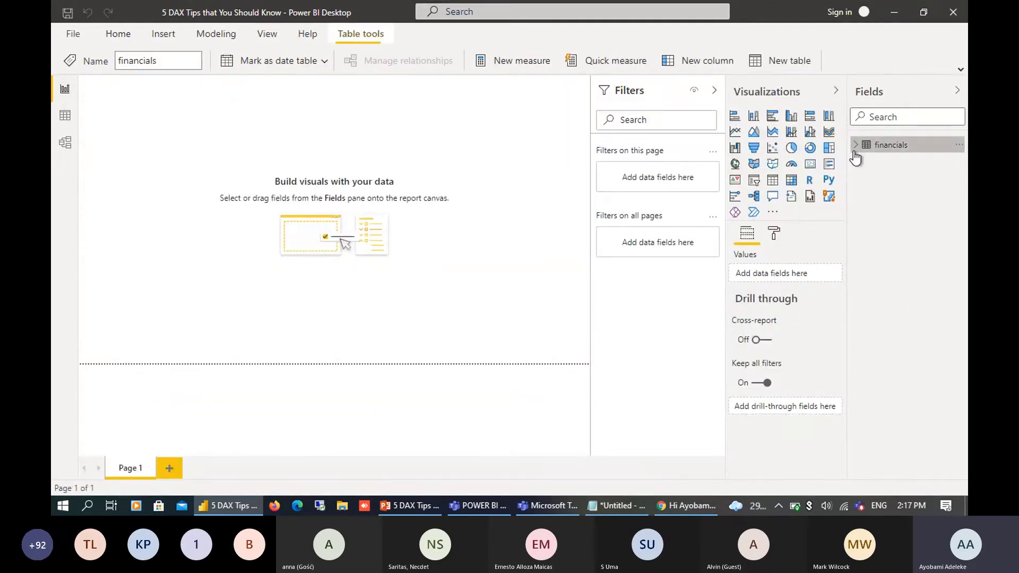
right_click(894, 150)
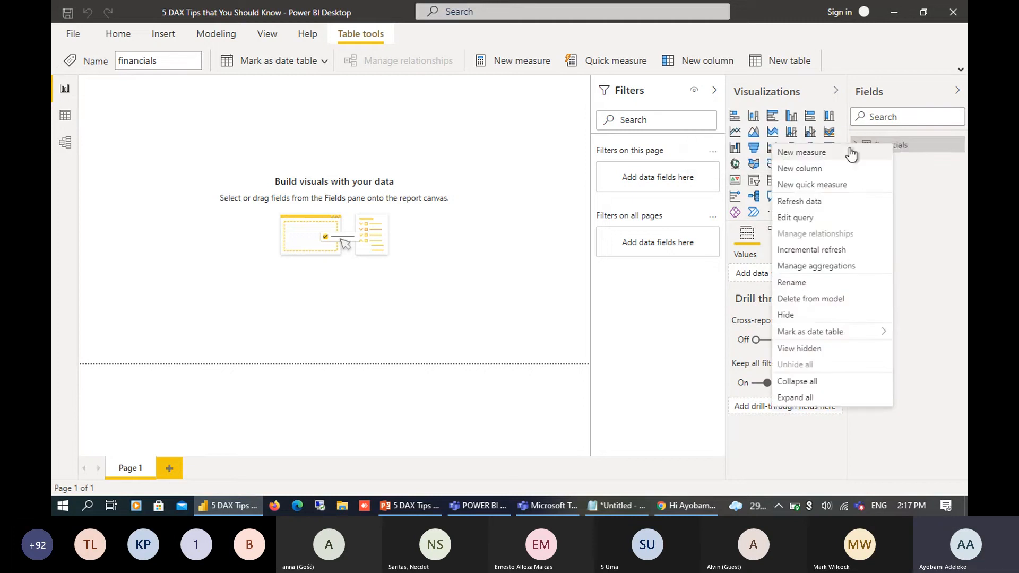
left_click(813, 156)
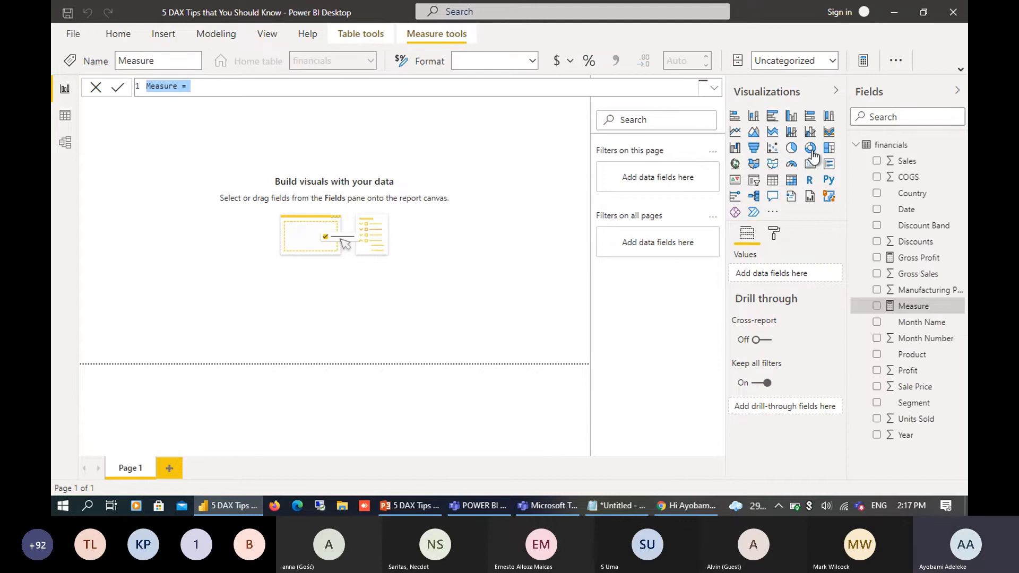
type("Net Sales =")
key("shift+Return")
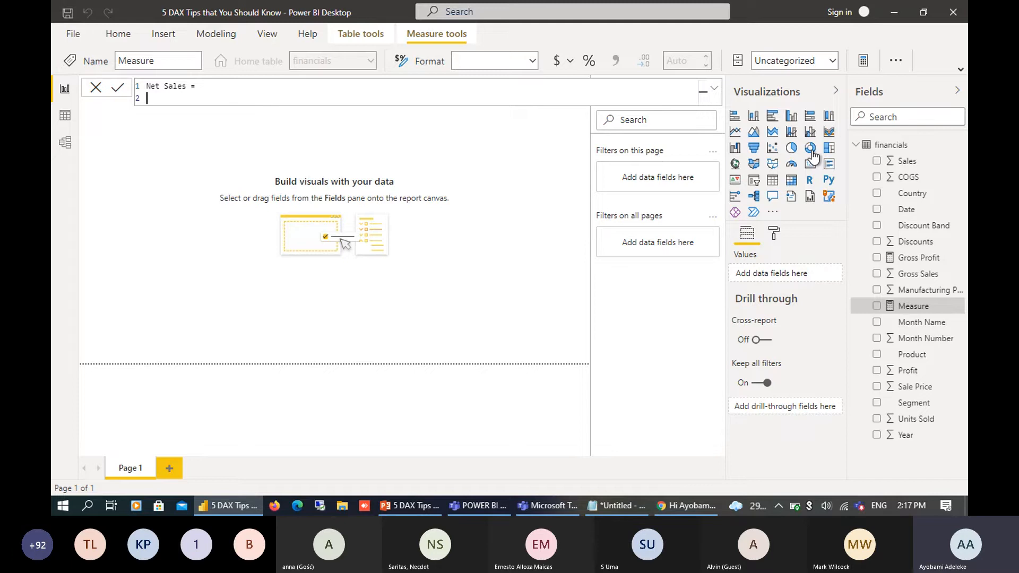
type("sal")
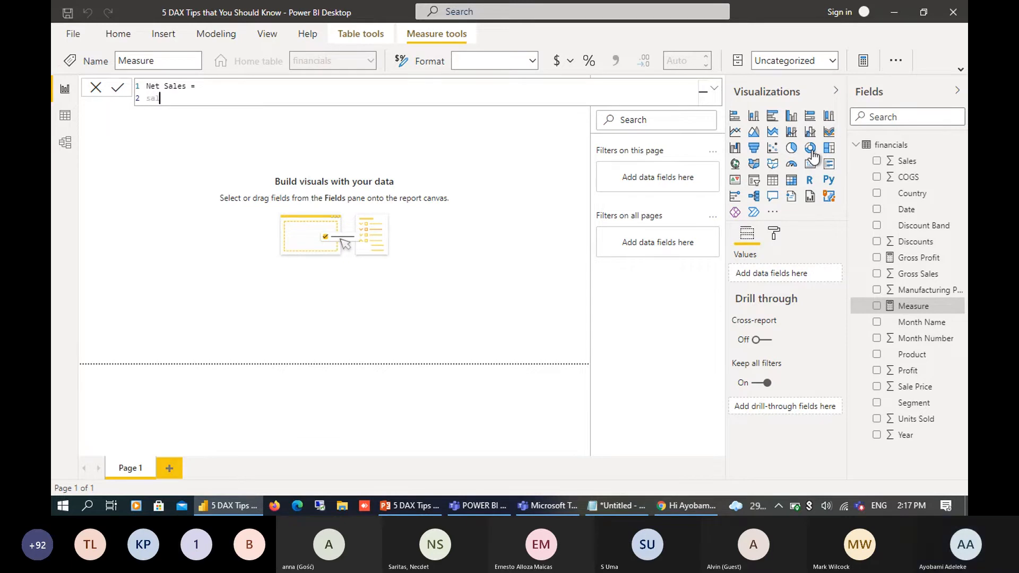
key("BackSpace")
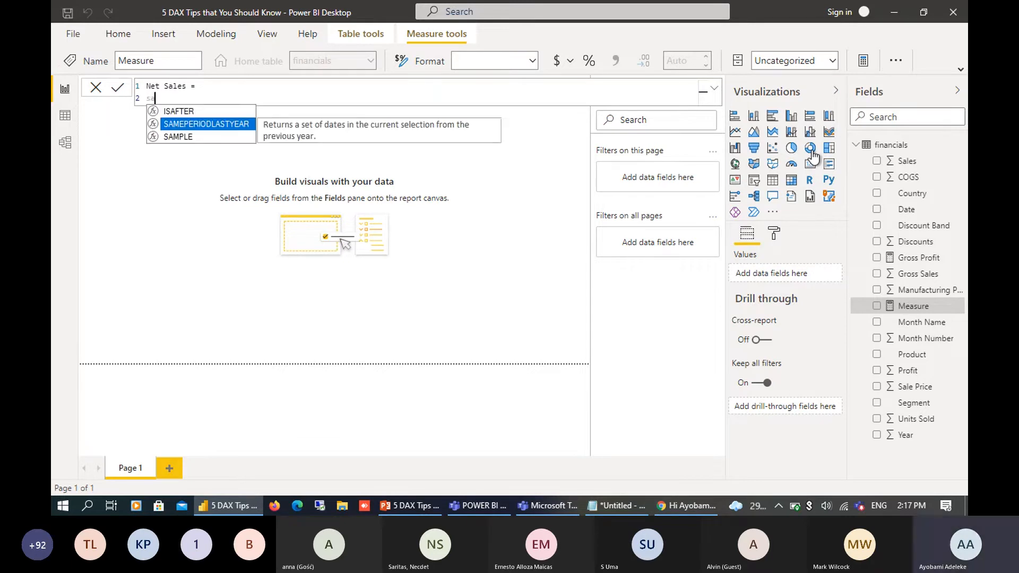
key("BackSpace")
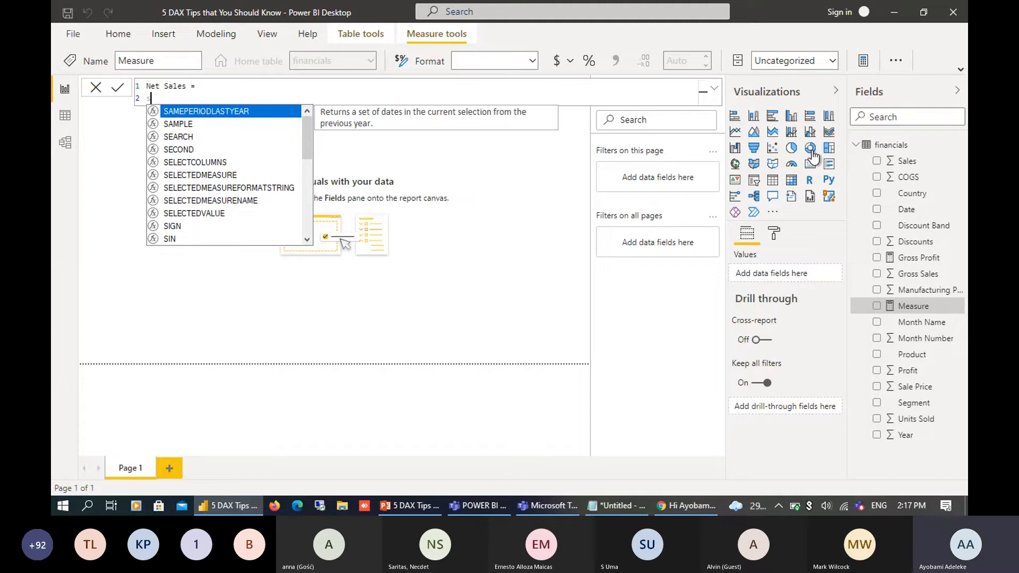
key("BackSpace")
type("pri")
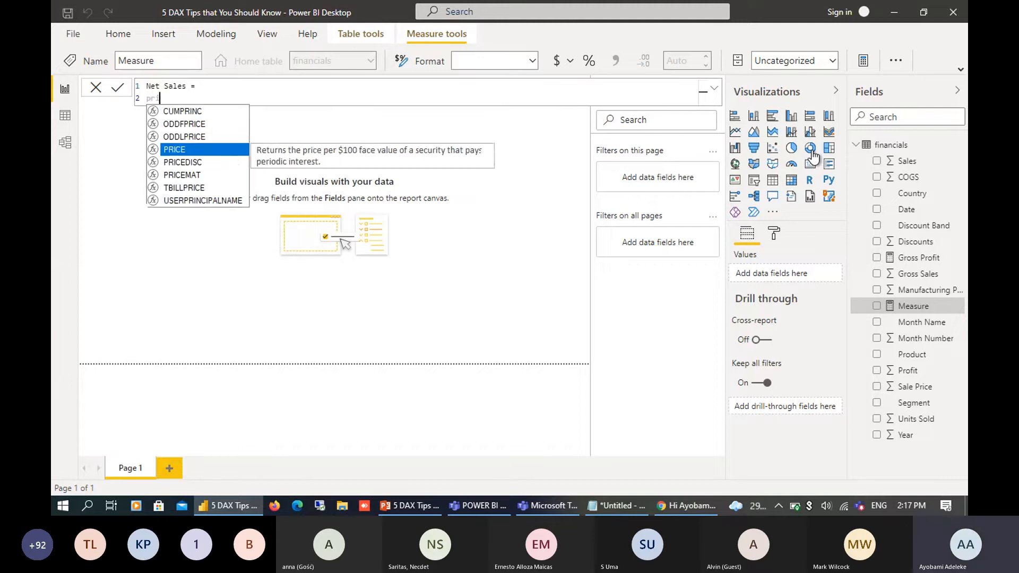
key("BackSpace")
key("BackSpace")
key("BackSpace")
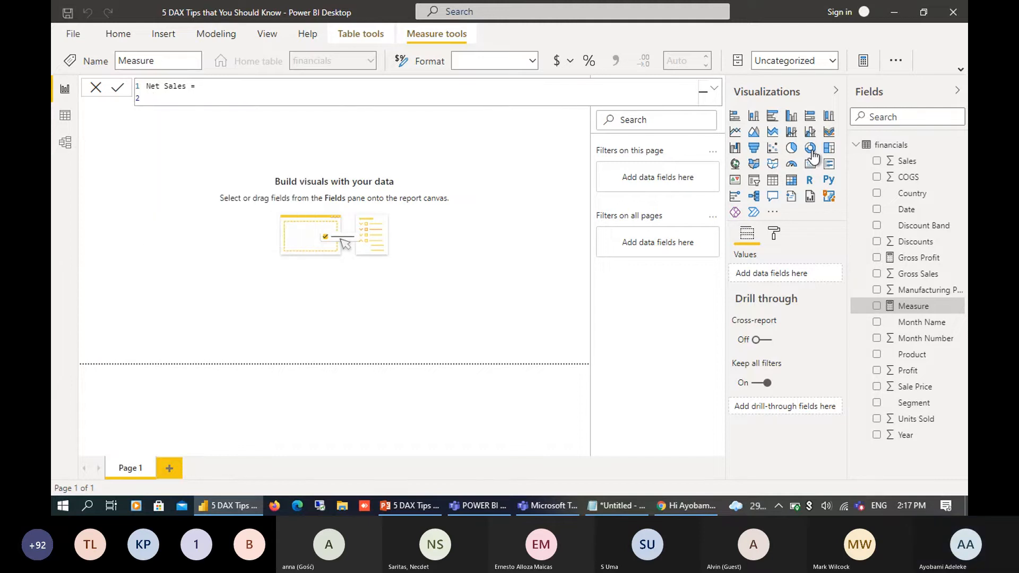
- Begin the Net Sales formula with SUMX over the financials table, placing the table argument on its own indented line
type("s")
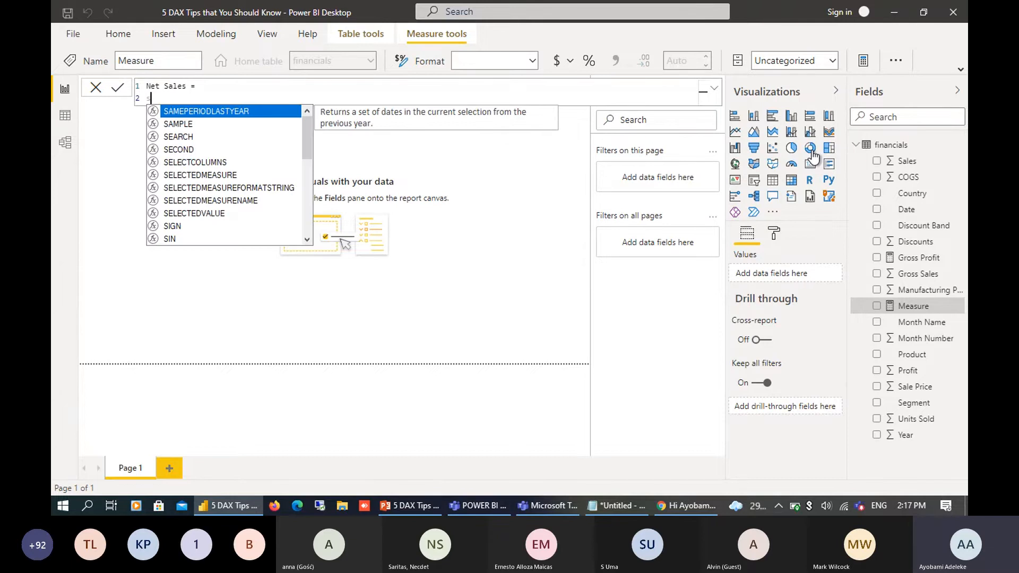
type("um")
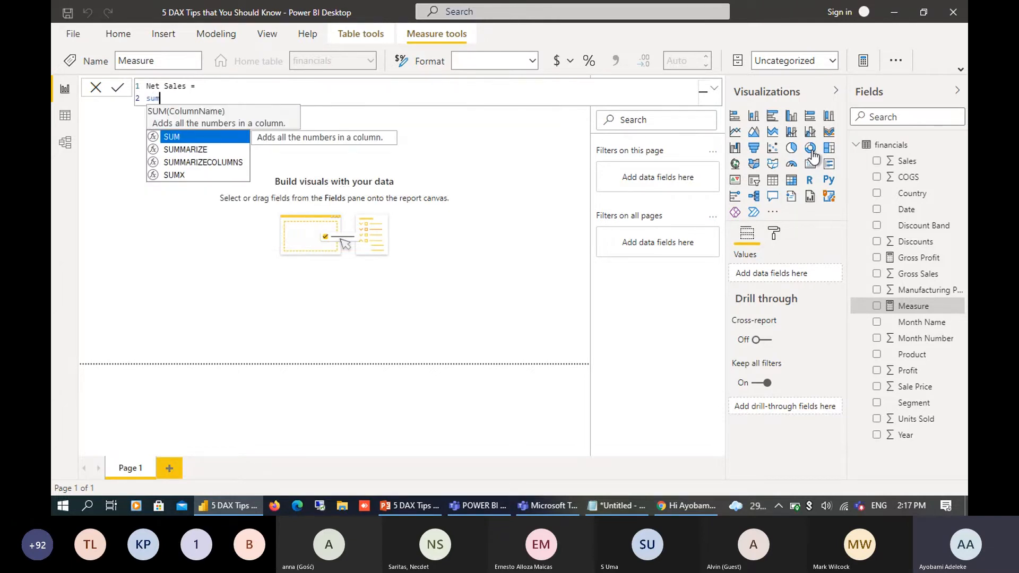
type("x(")
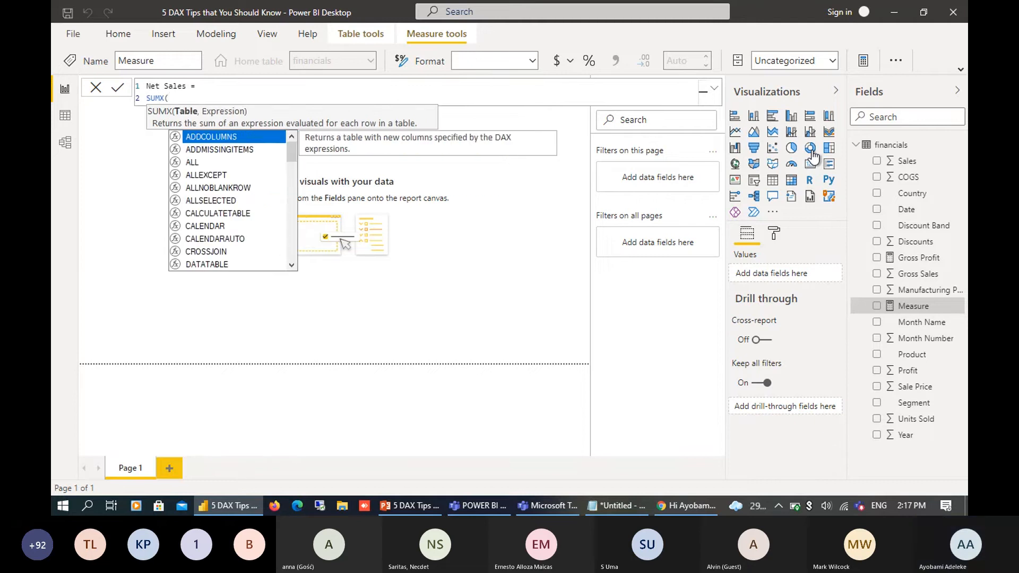
type("fina")
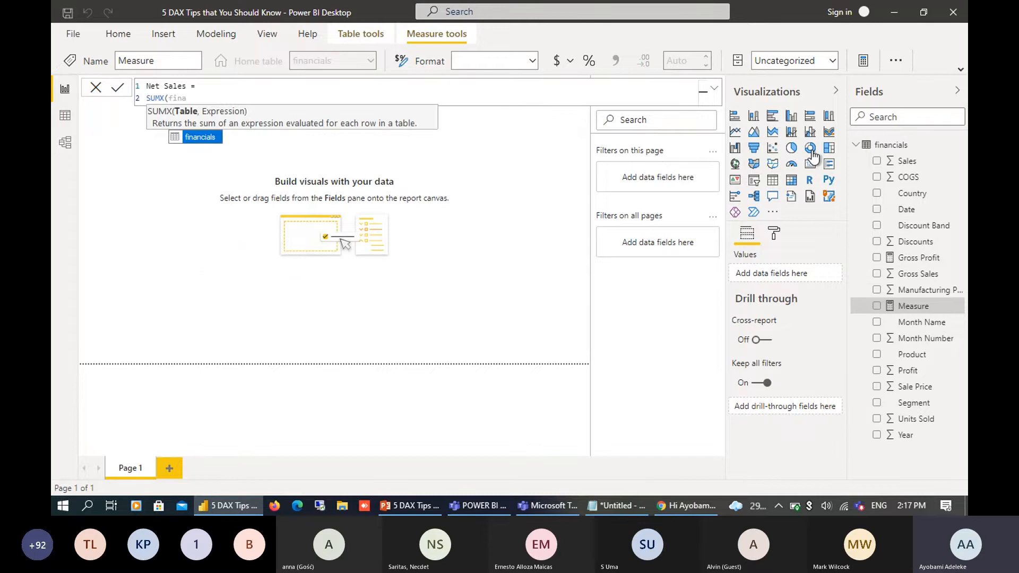
key("Tab")
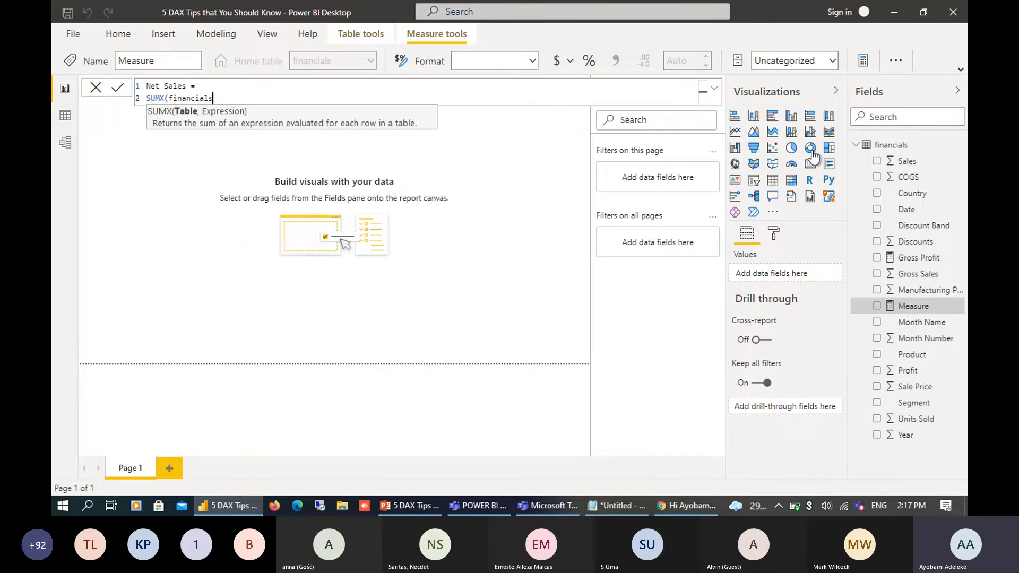
type(",")
key("shift+Return")
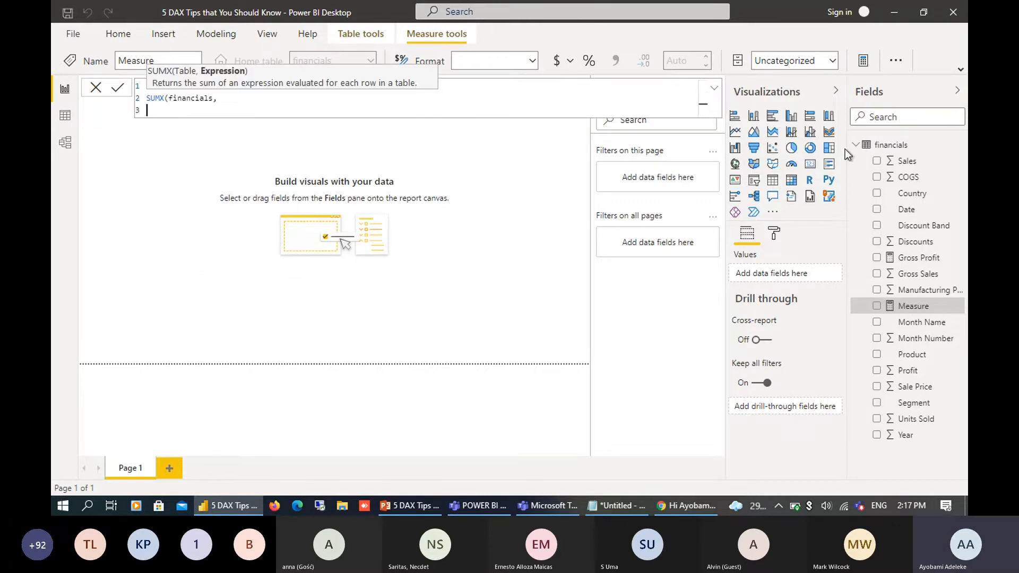
left_click(169, 99)
key("shift+Return")
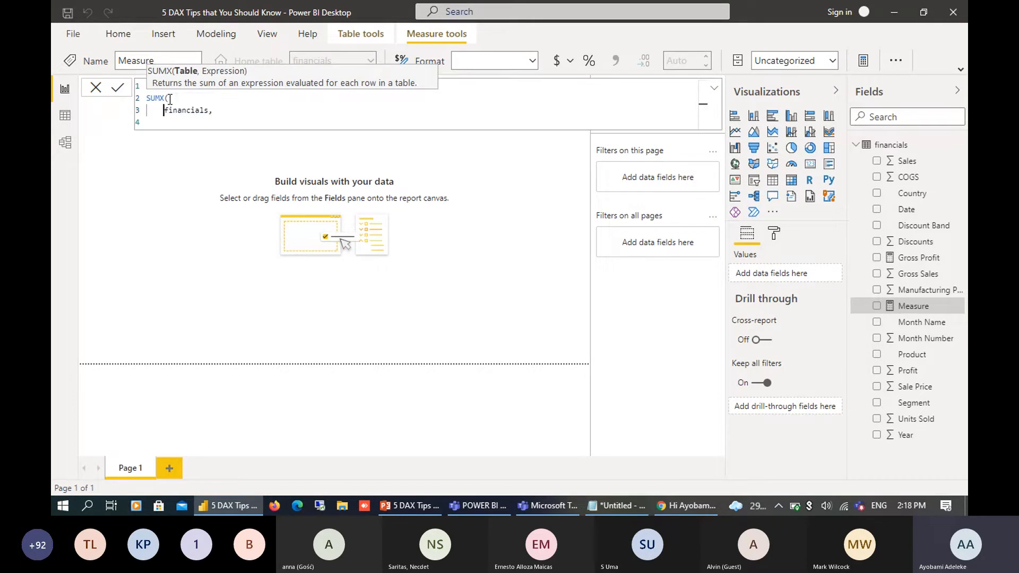
- Add the indented SUMX expression financials[Sale Price]*financials[Units Sold] on the formula's last line
left_click(193, 125)
key("Tab")
key("Tab")
type("pr")
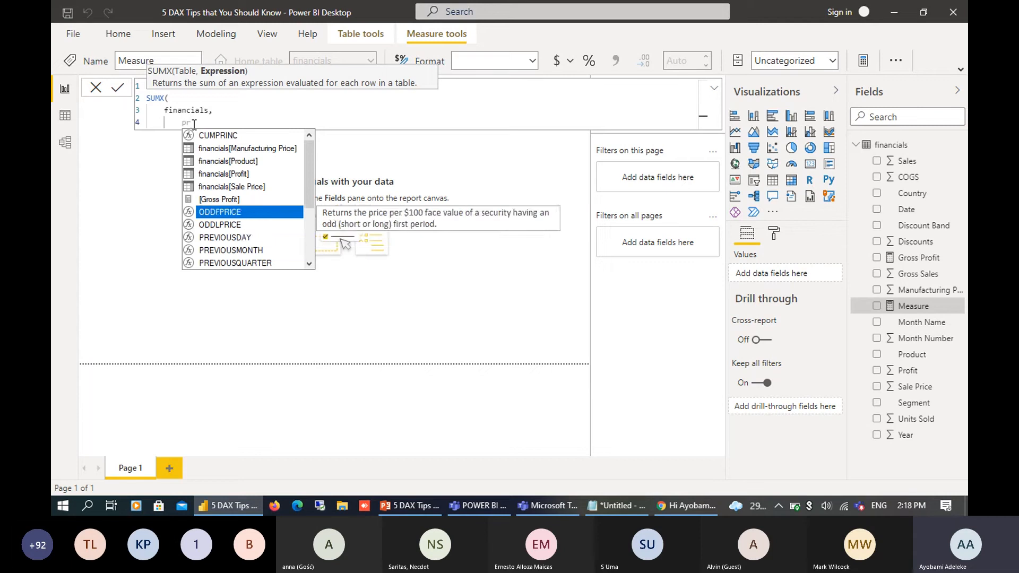
key("Up")
key("Up")
key("Tab")
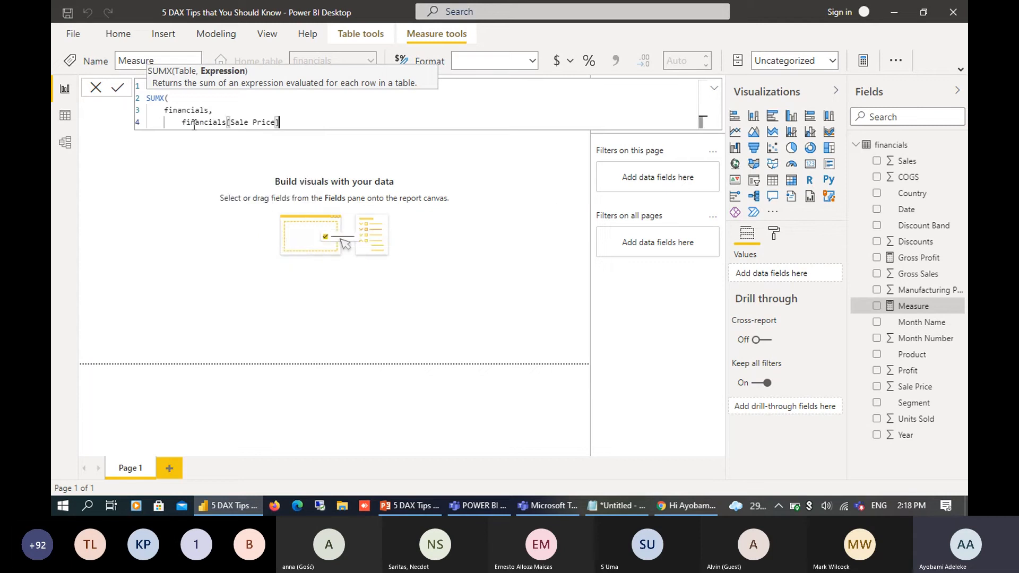
type("*uni")
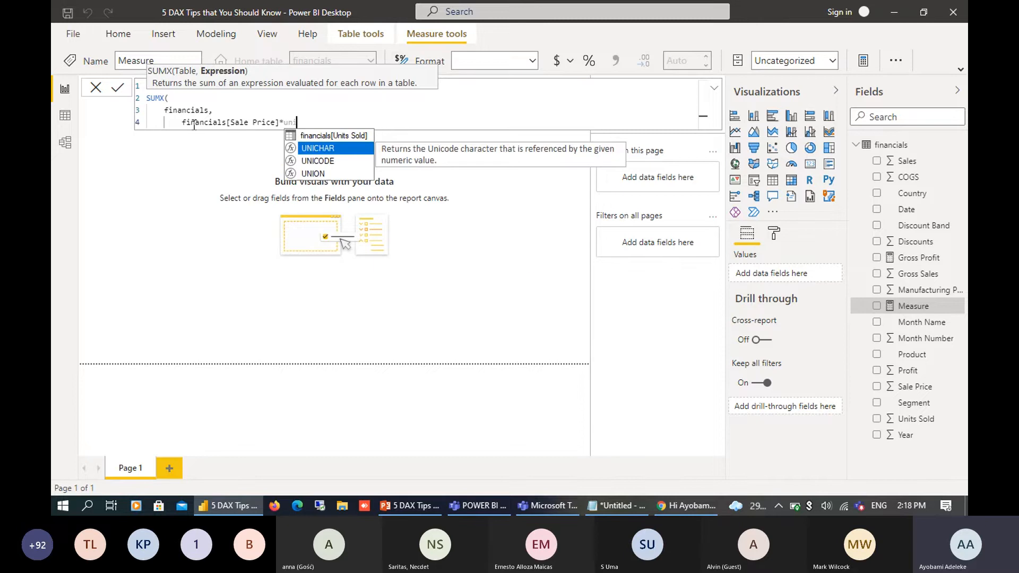
key("Up")
key("Tab")
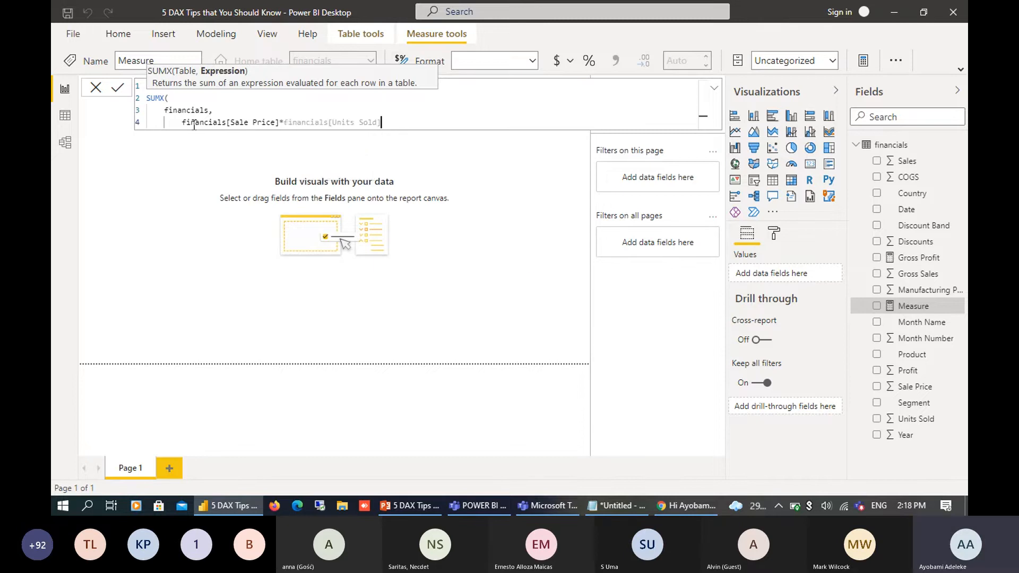
- Subtract financials[Discounts] in the Net Sales expression, close SUMX on its own line and commit the measure
type("- disco")
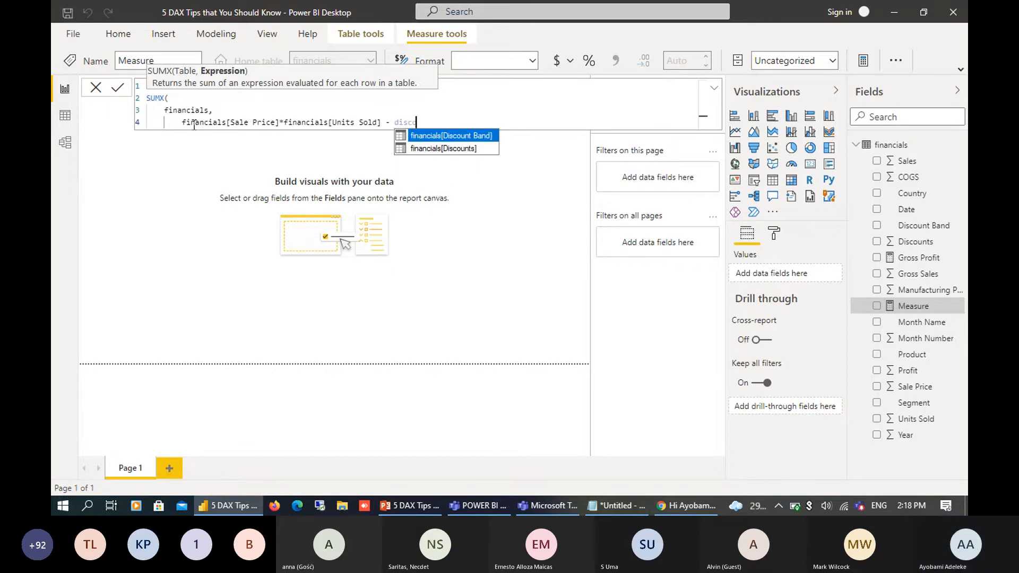
key("Down")
key("Tab")
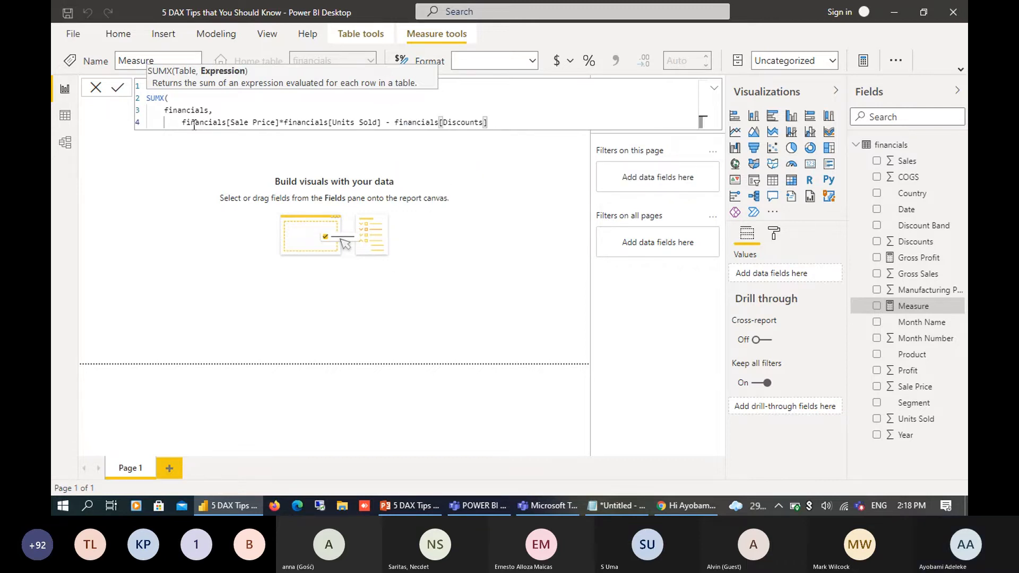
key("shift+Return")
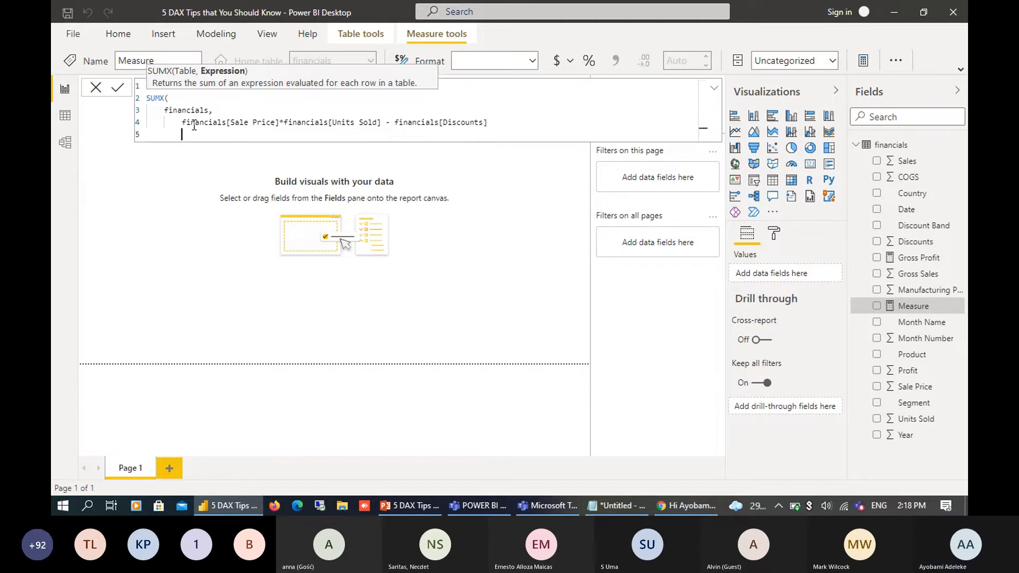
type(")")
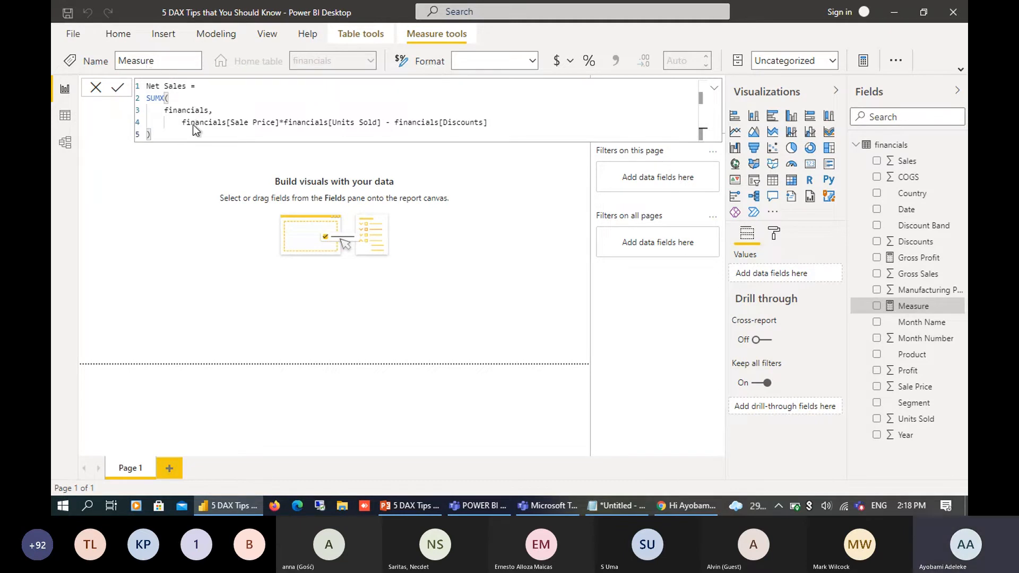
key("Return")
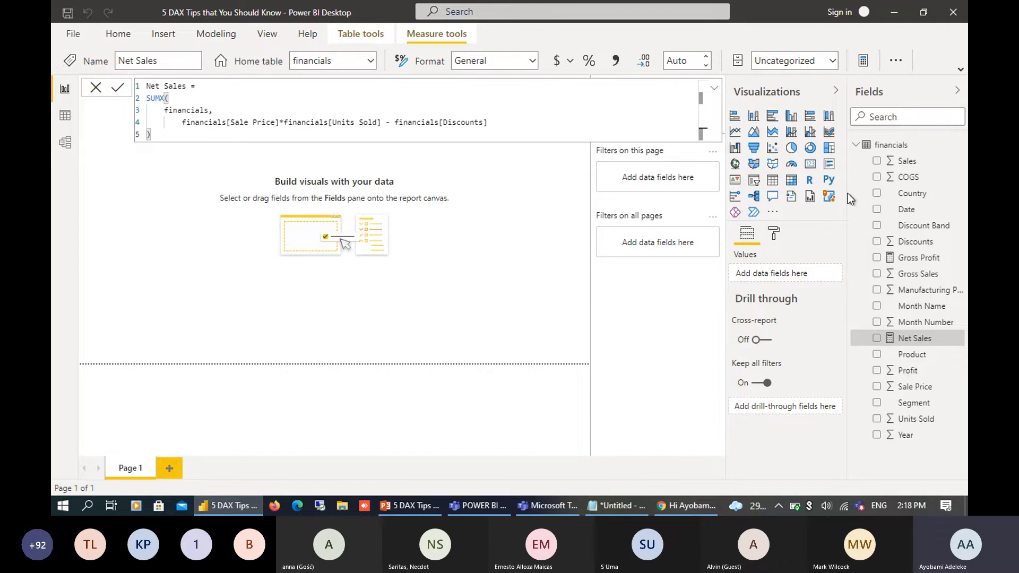
- Create a new calculated column named Net Sales CC in the financials table, with its formula starting on a second line
right_click(896, 147)
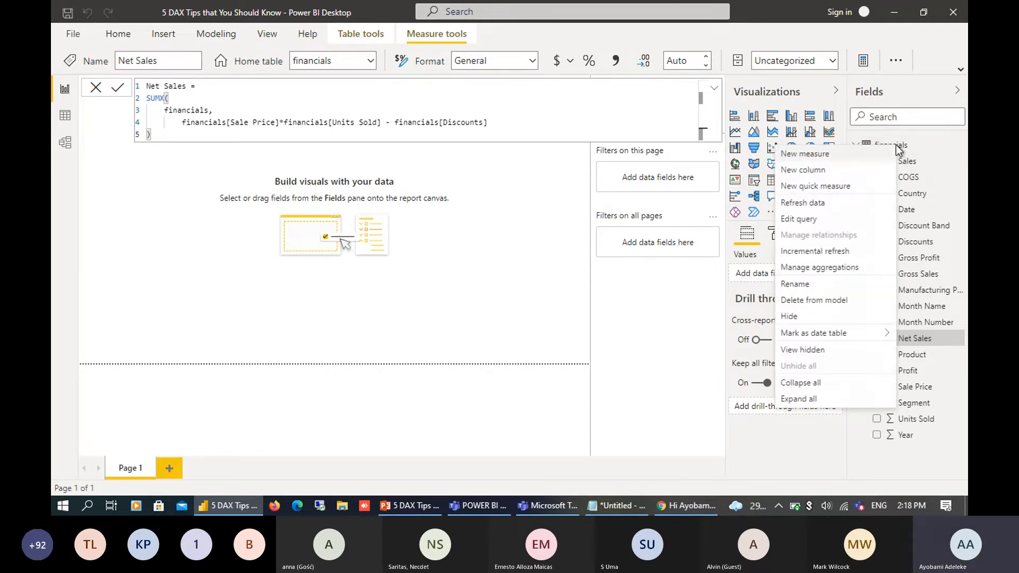
left_click(808, 169)
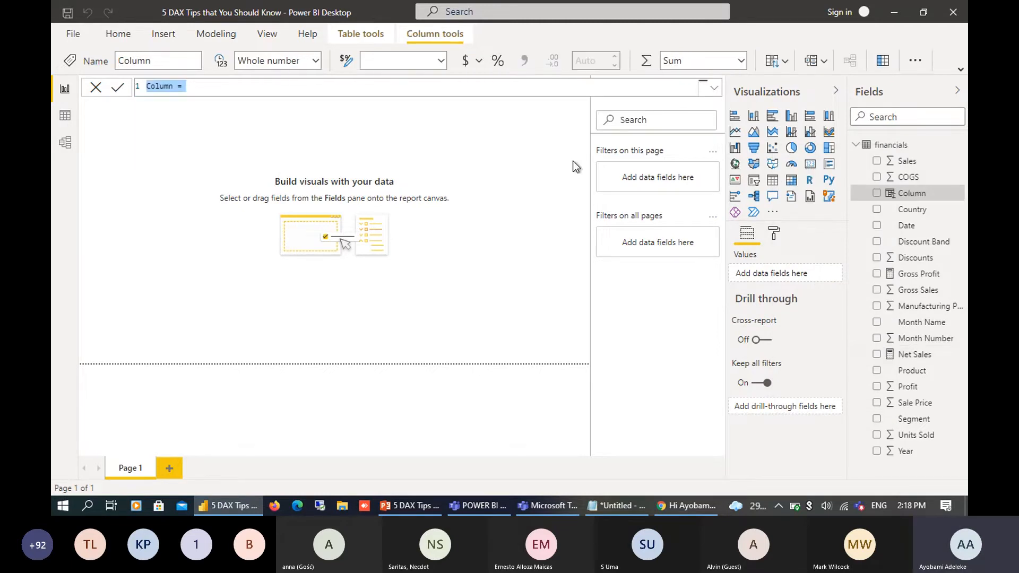
type("Net Sales ")
type("CO")
type(" =")
key("shift+Return")
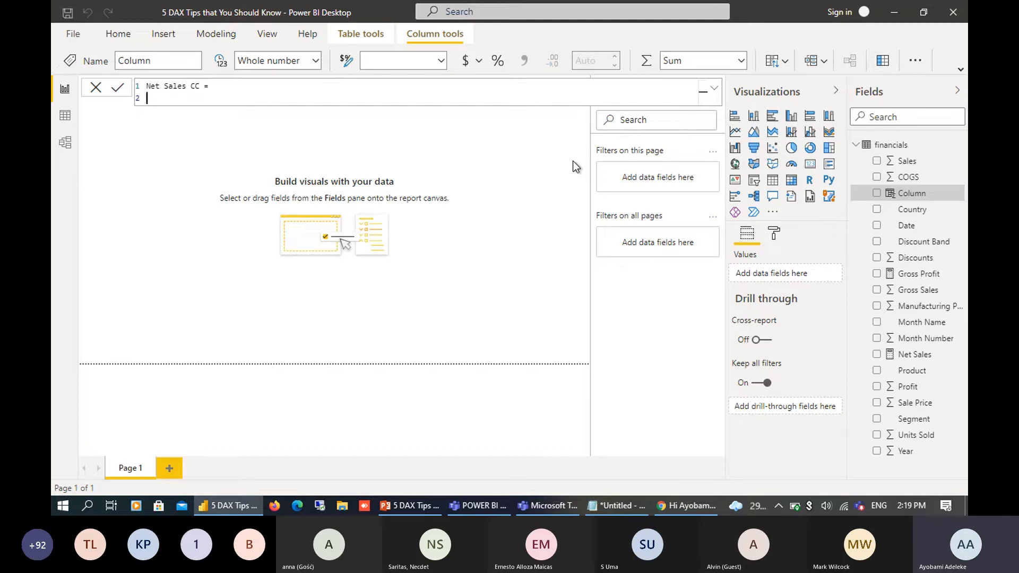
- Try opening the Net Sales CC formula with SUMX, replacing it with the SUM function
type("sumx")
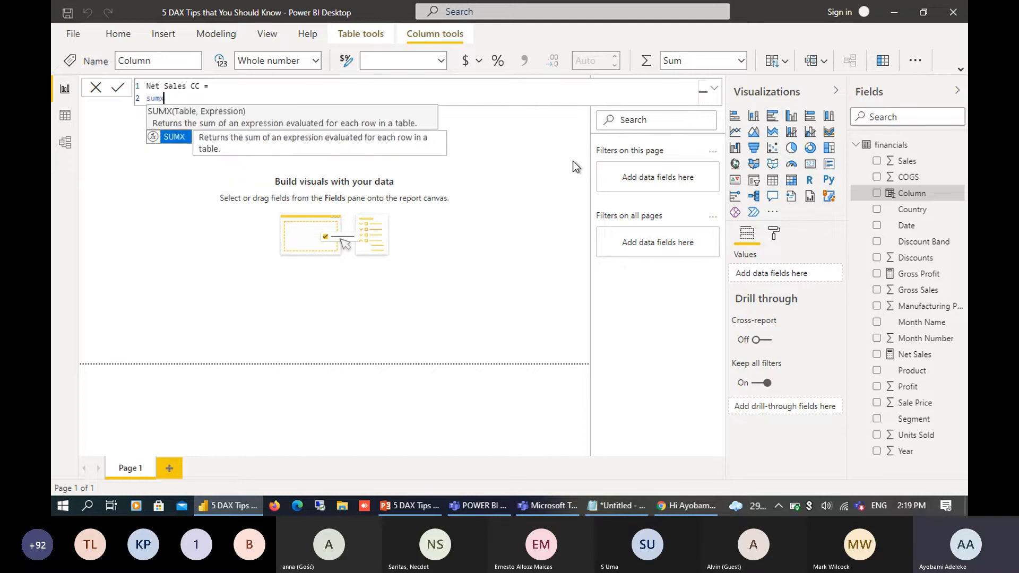
key("Tab")
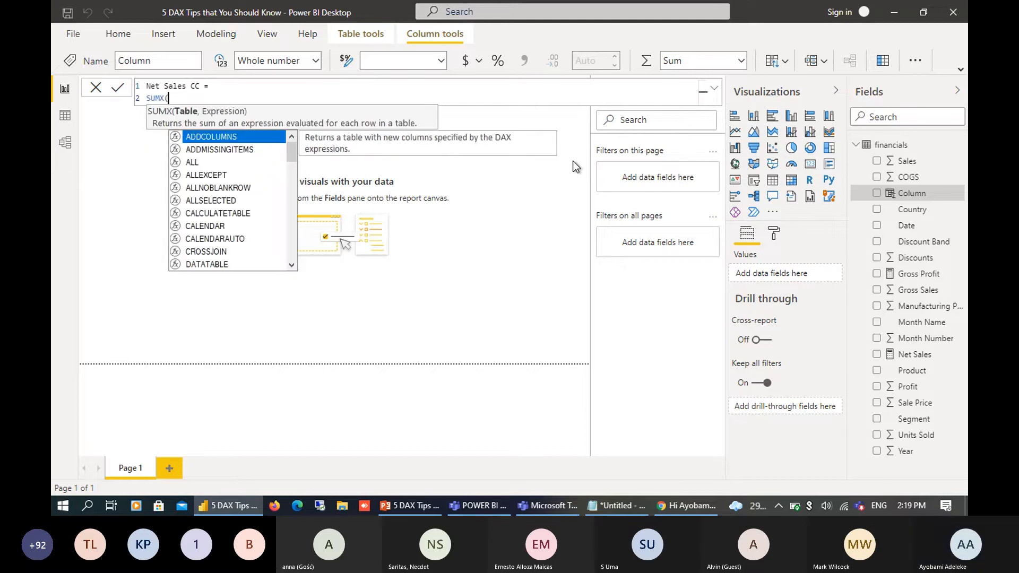
key("BackSpace")
key("BackSpace")
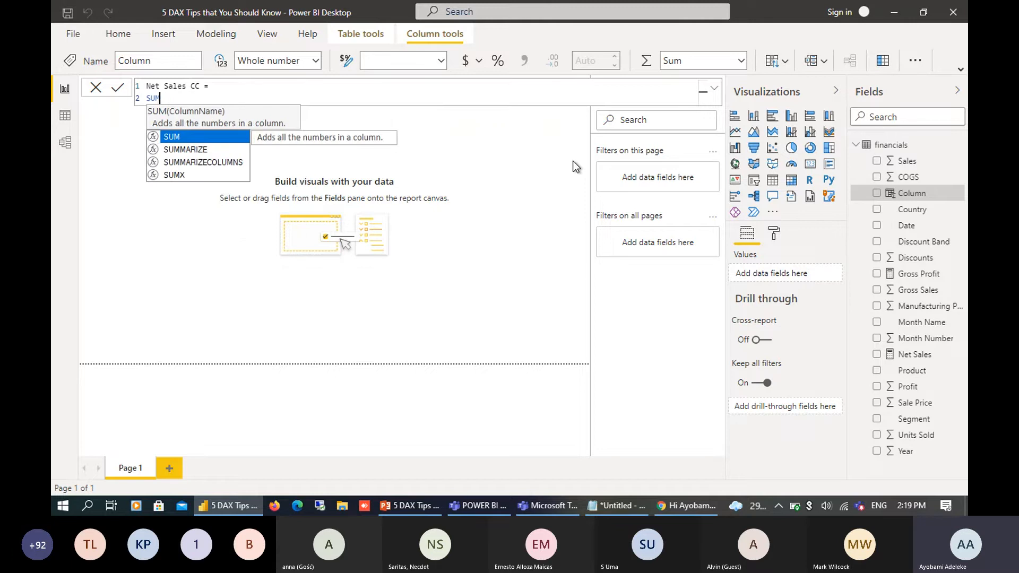
key("Tab")
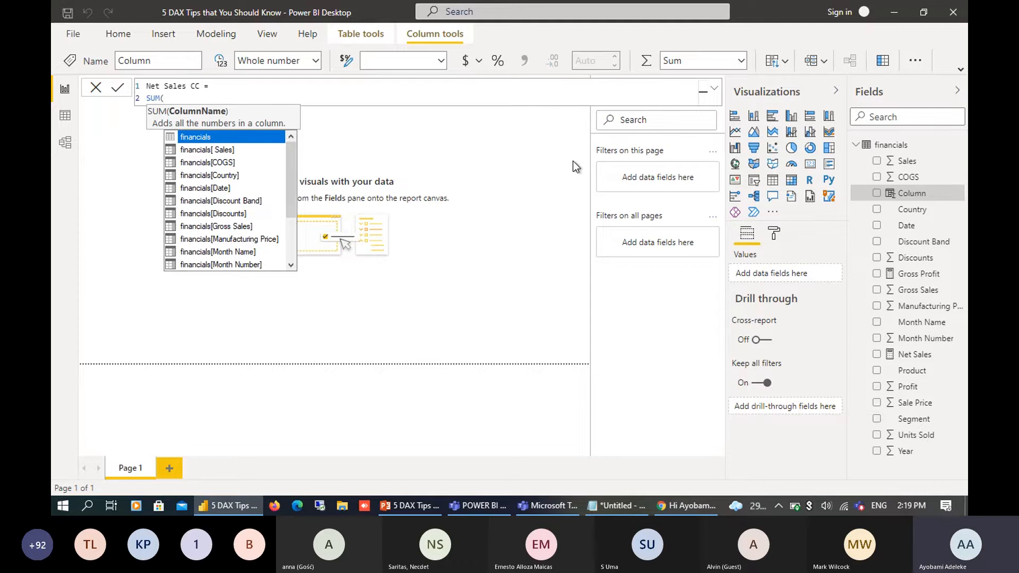
- Enter the expression financials[Sale Price]*financials[Units Sold] - financials[Discounts] after the opening parenthesis of SUM
type("pri")
key("Down")
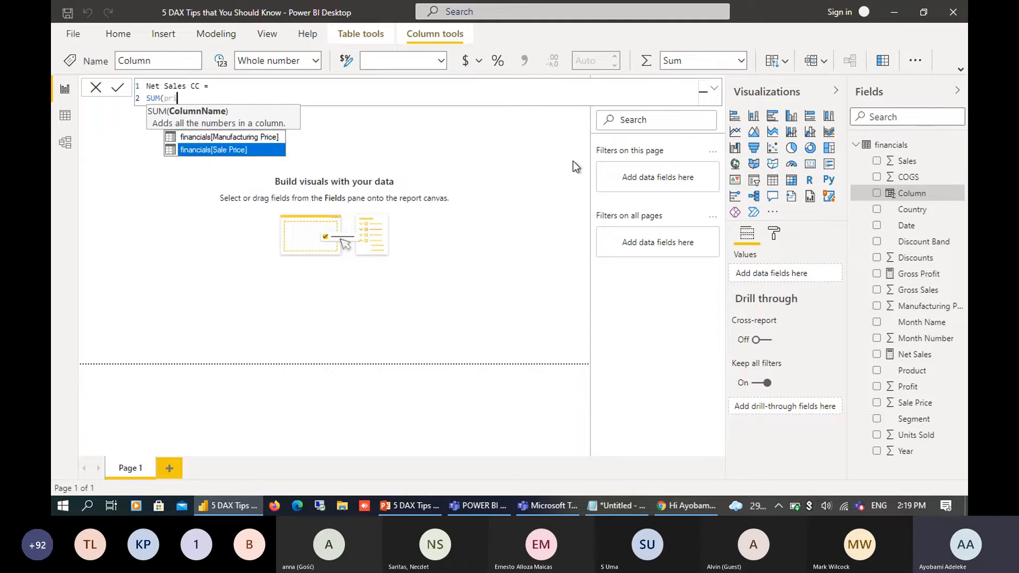
key("Tab")
type("*")
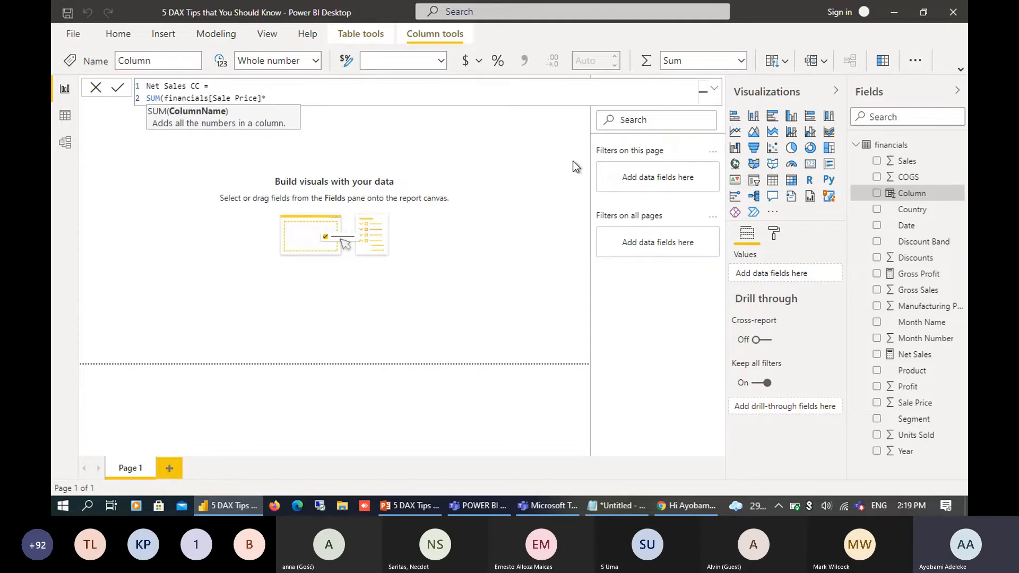
type("unit")
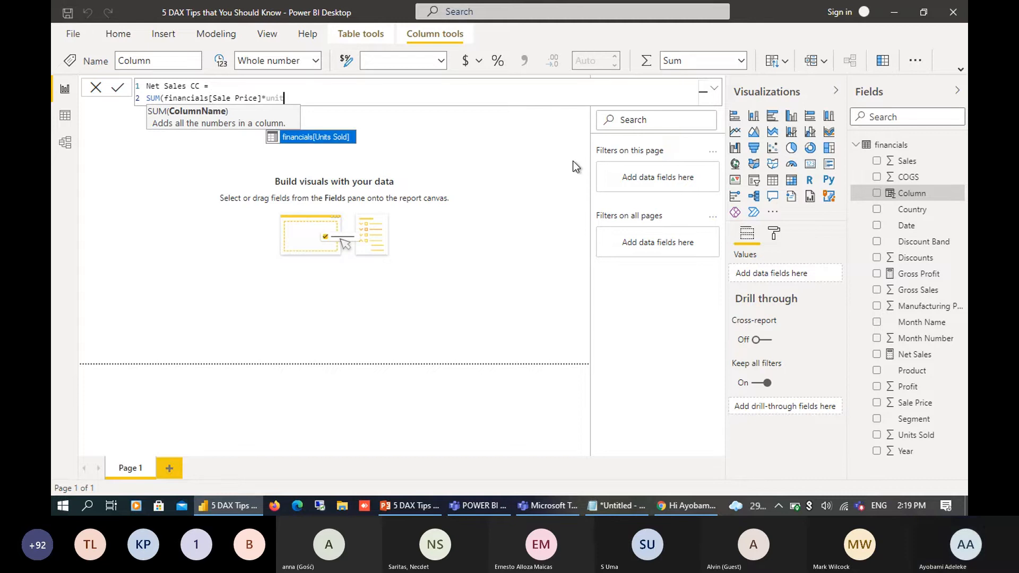
key("Tab")
type("- ")
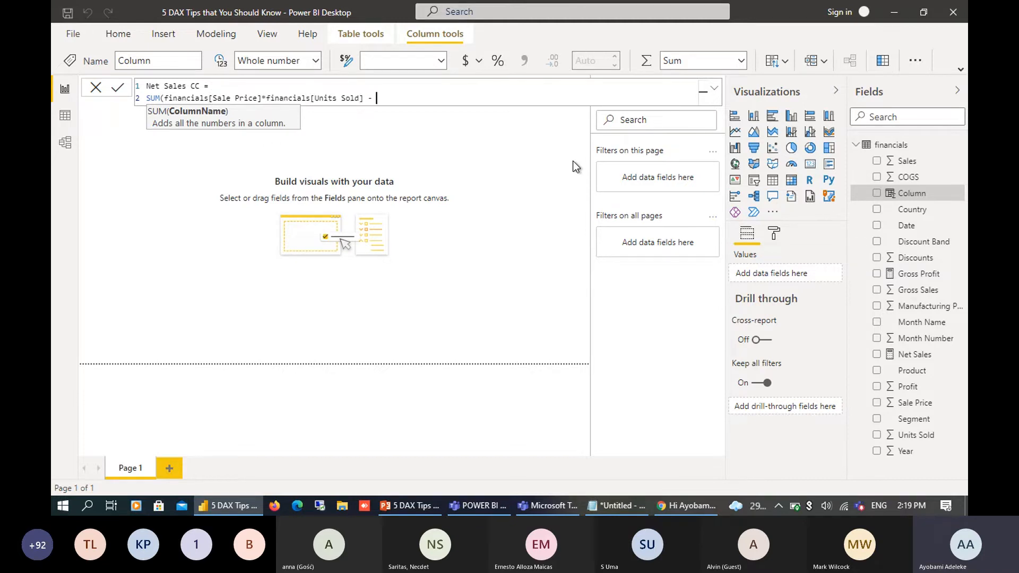
type("disco")
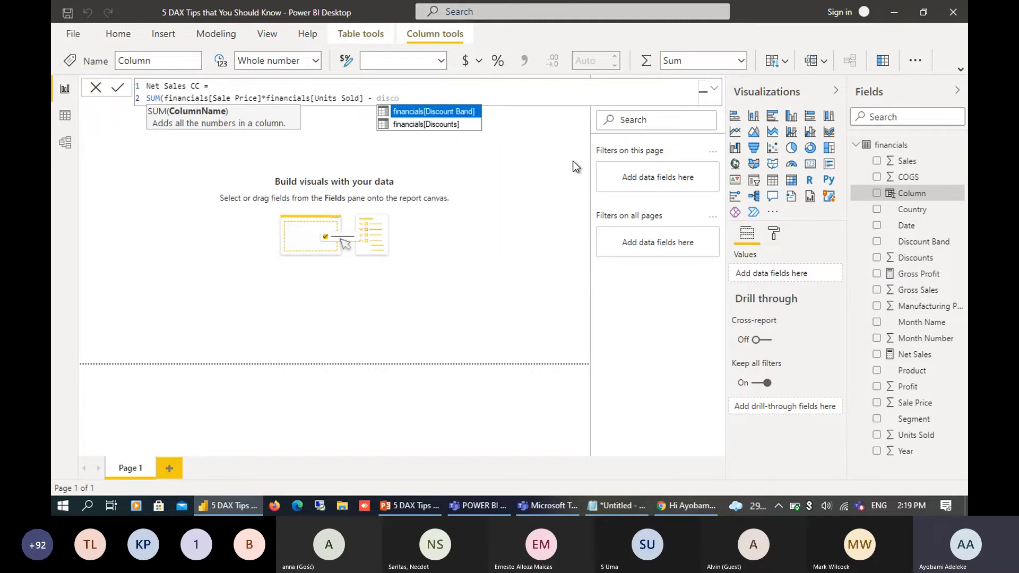
key("Down")
key("Tab")
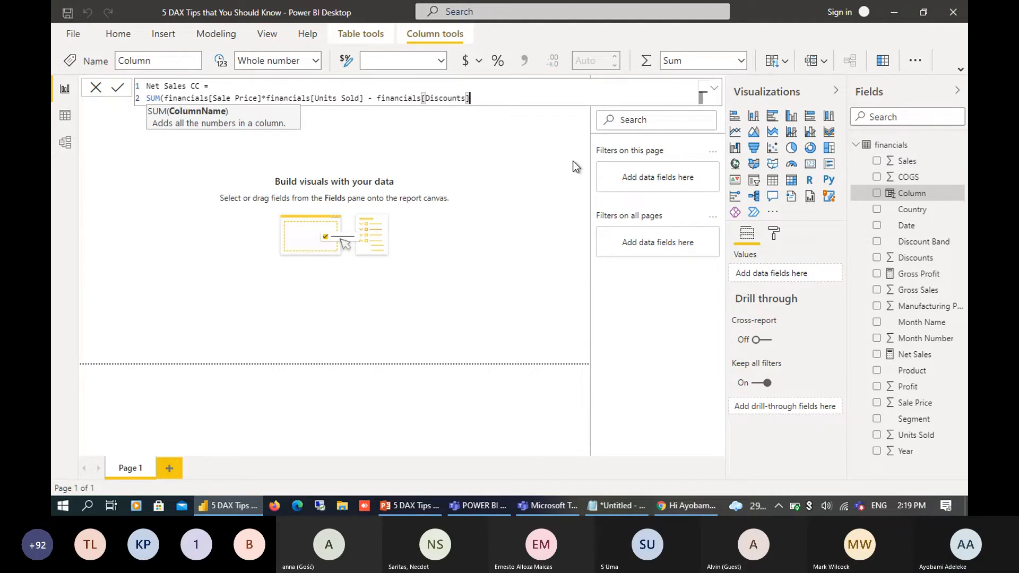
left_click(365, 100)
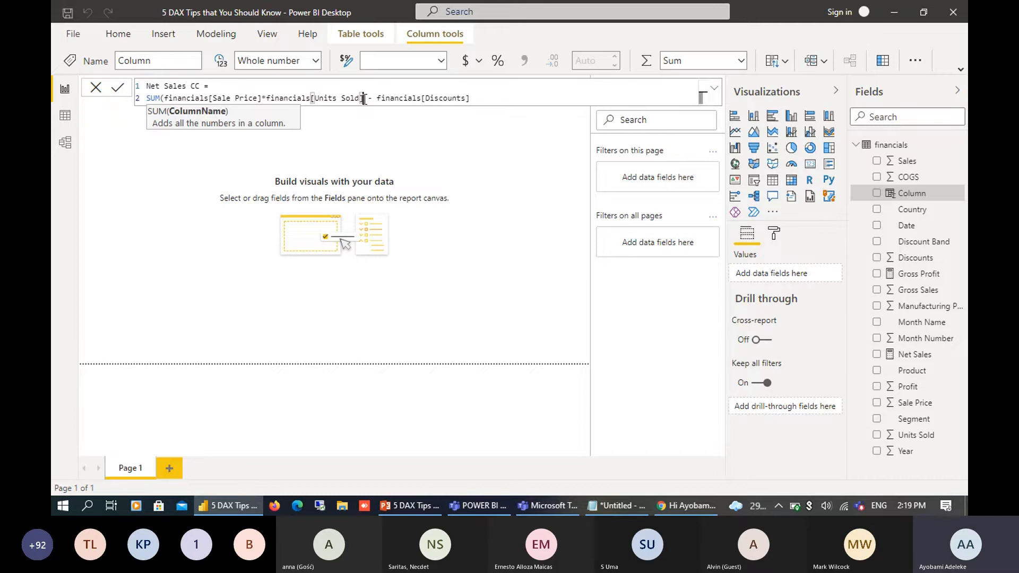
type(")")
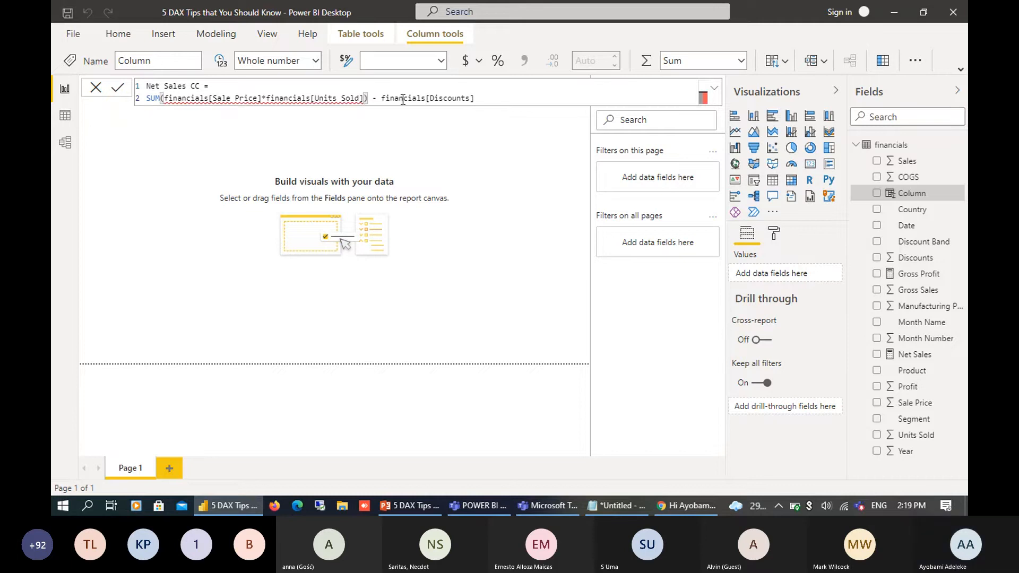
key("BackSpace")
left_click(516, 97)
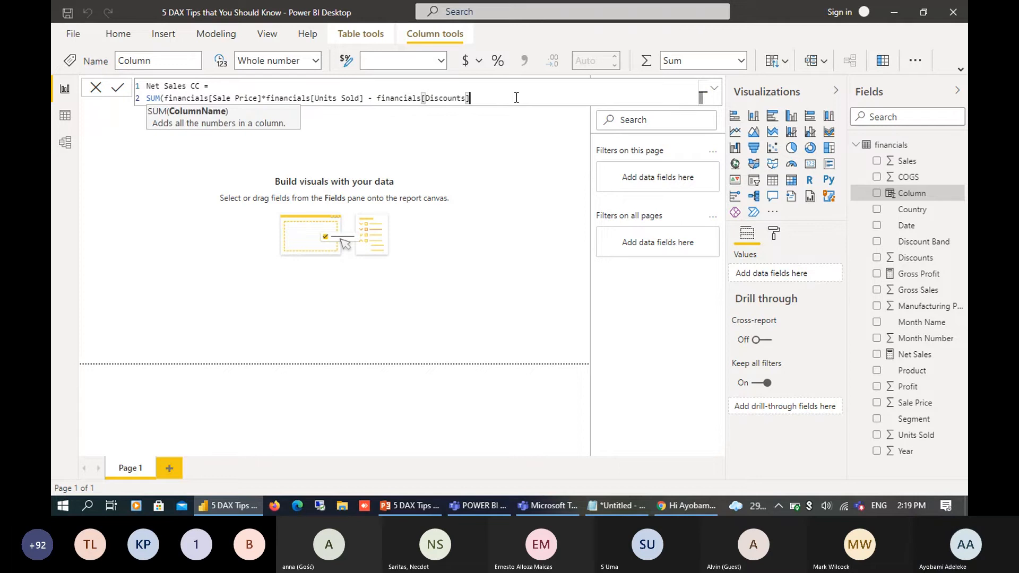
- Remove SUM and its opening parenthesis from the Net Sales CC formula and commit the calculated column
left_click(162, 98)
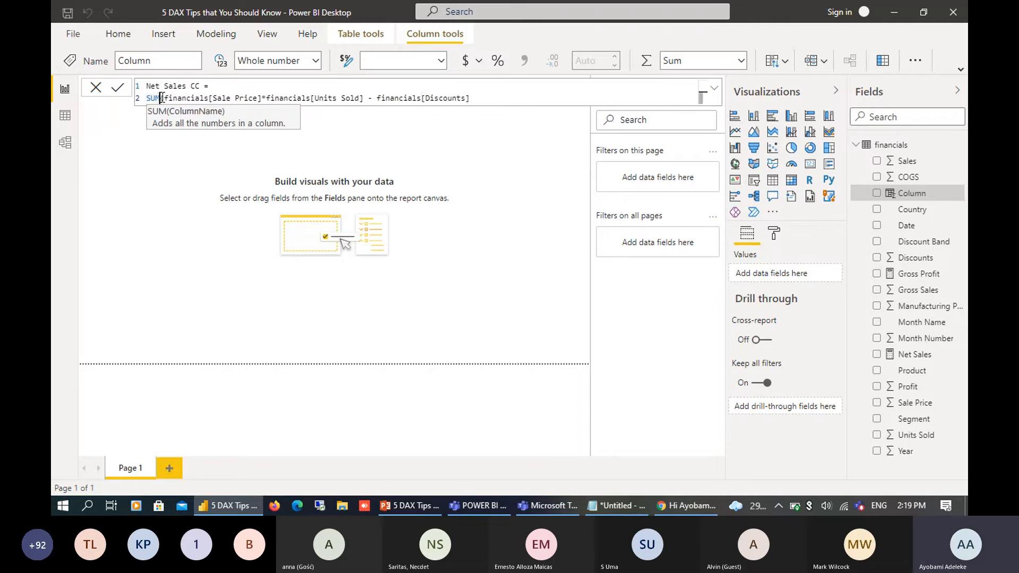
key("BackSpace")
key("BackSpace")
key("BackSpace")
key("BackSpace")
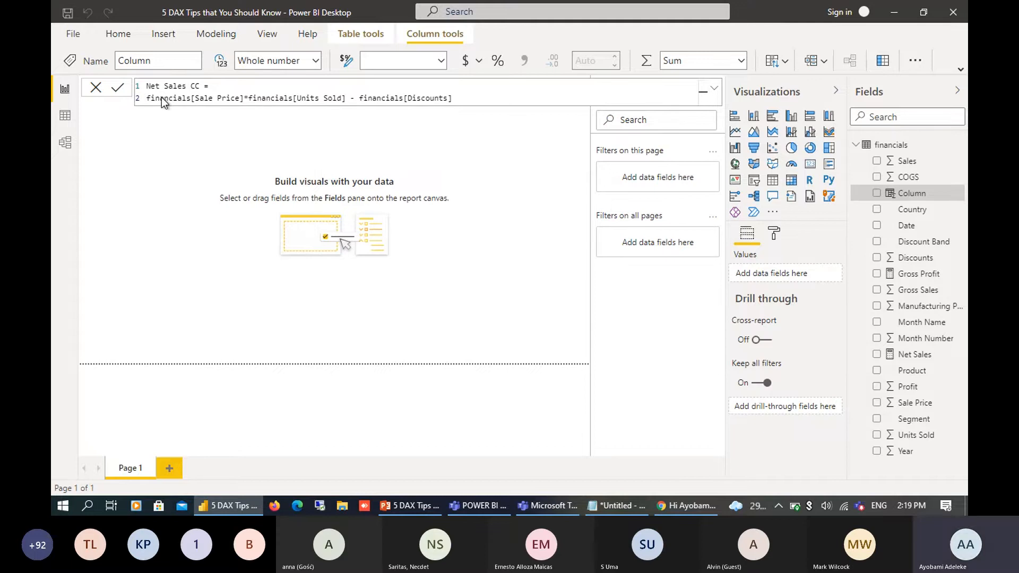
key("Return")
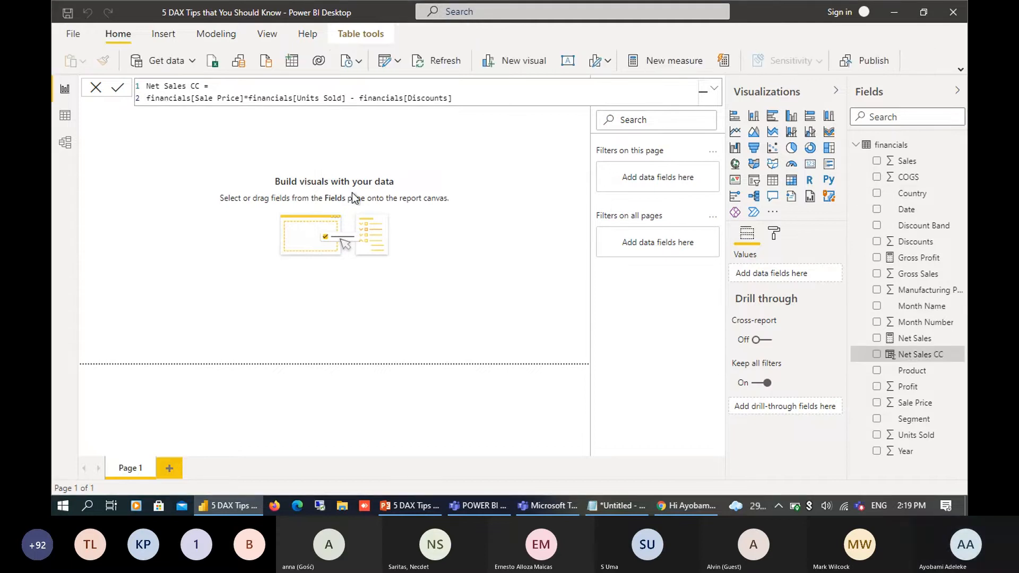
- Add a table visual to the empty report page with the fields Segment, Net Sales and Net Sales CC
left_click(167, 223)
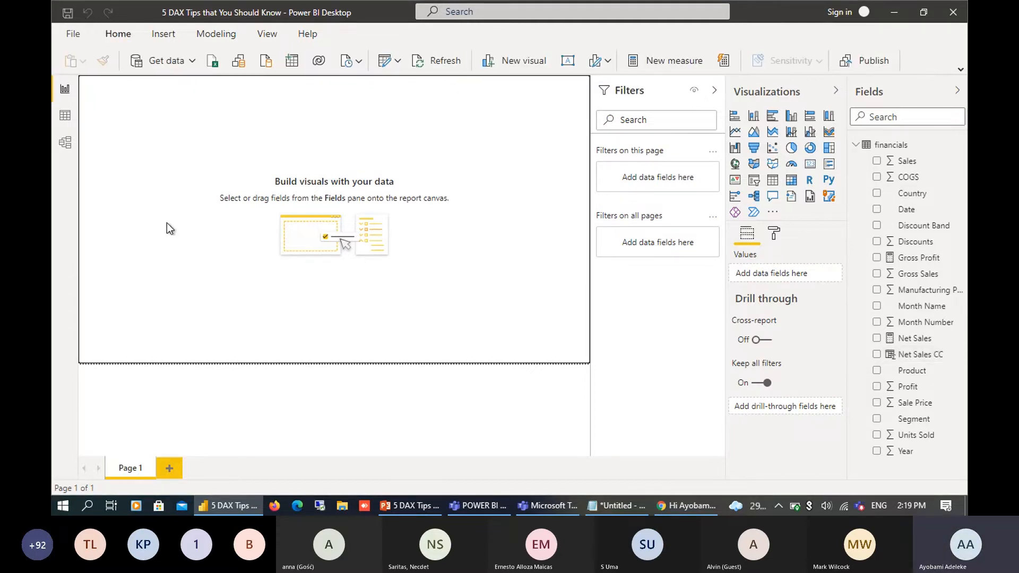
left_click(774, 181)
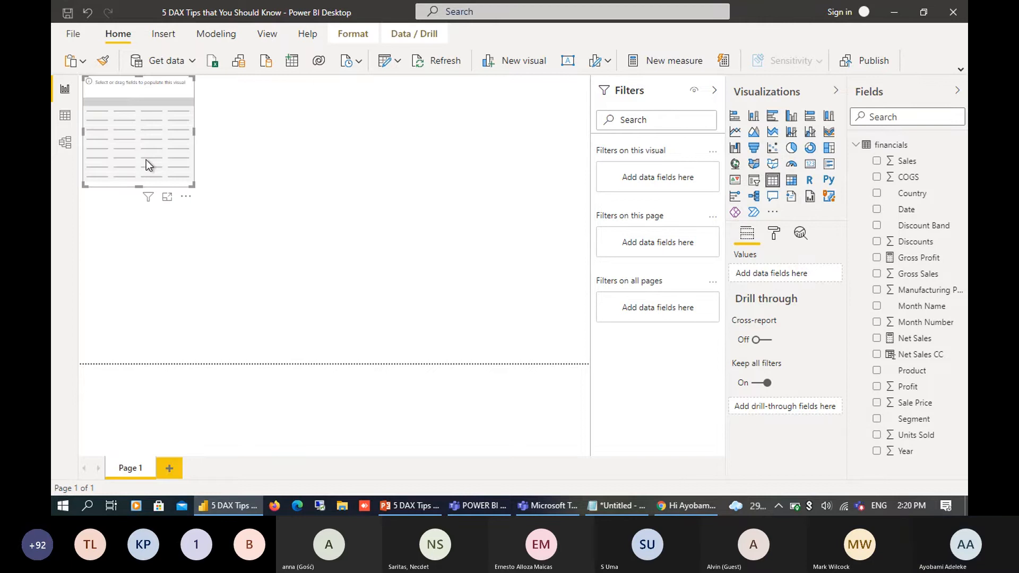
left_click(877, 419)
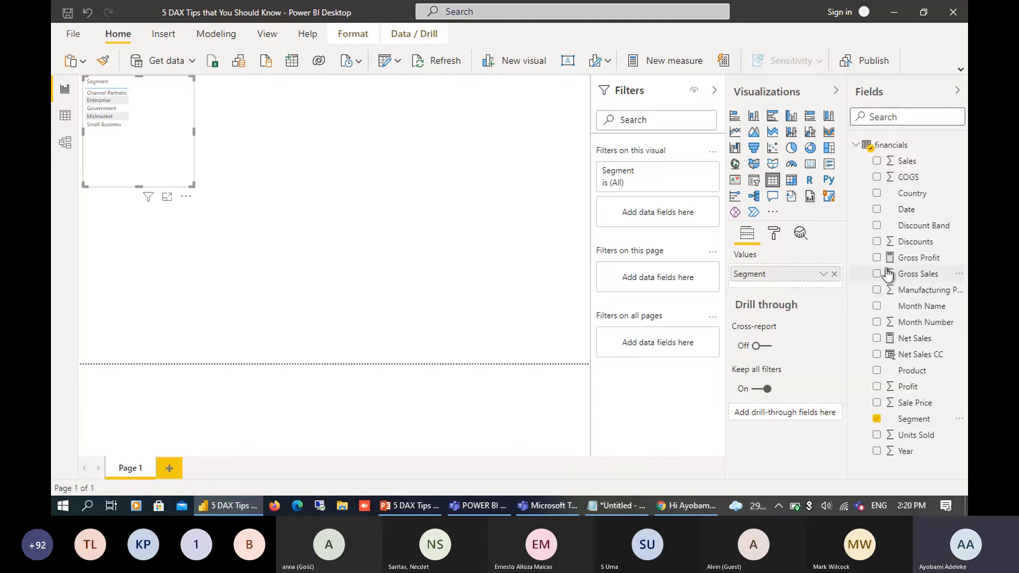
left_click(877, 340)
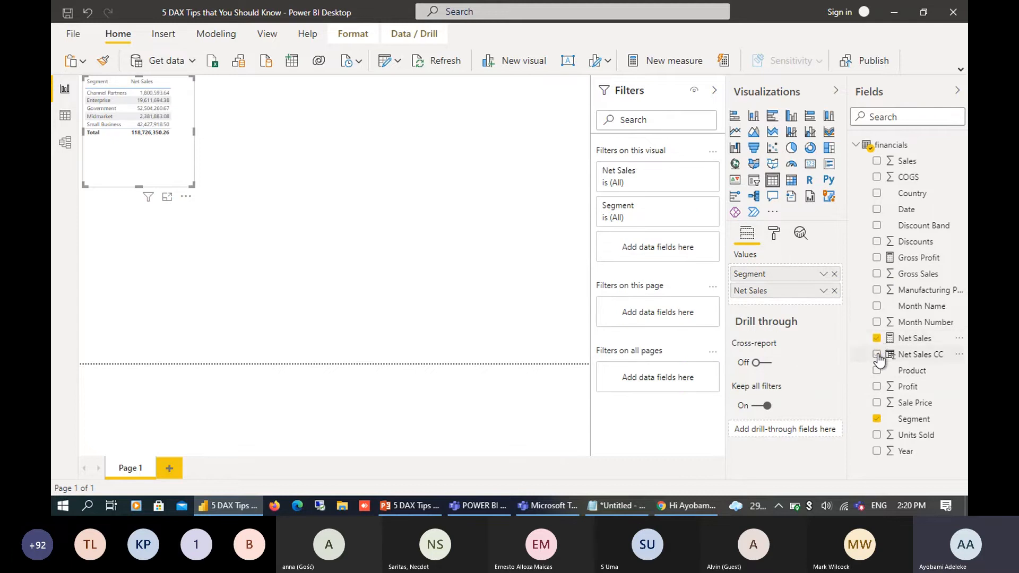
left_click(877, 354)
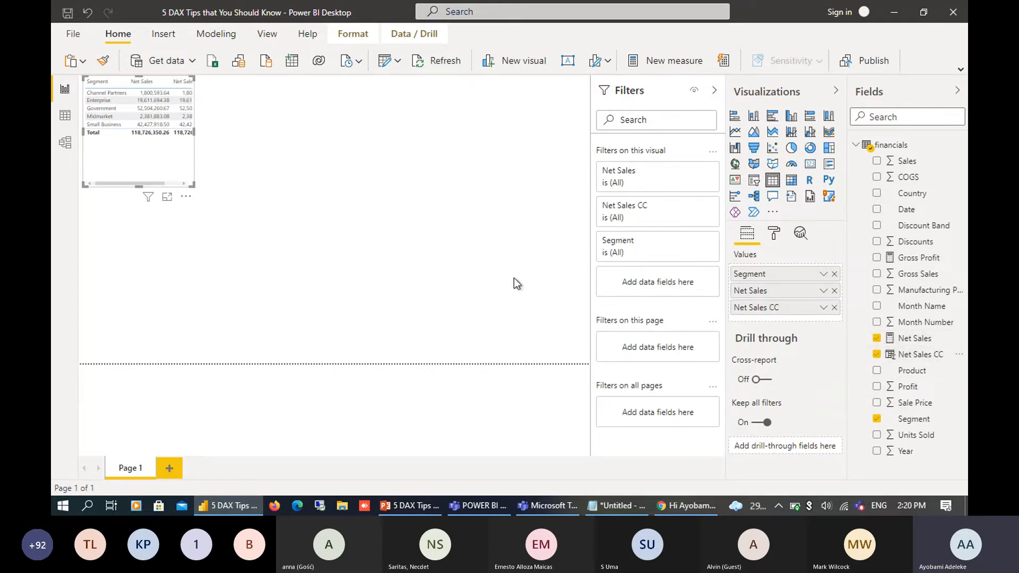
- Enlarge the table visual so all three columns fit, and open it in focus mode
left_click_drag(193, 184, 294, 218)
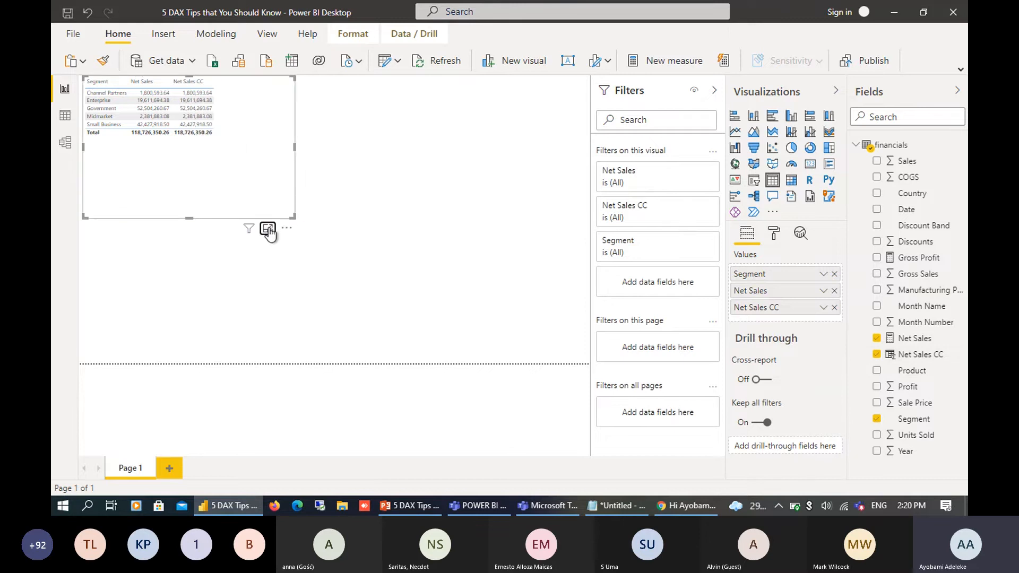
left_click(269, 231)
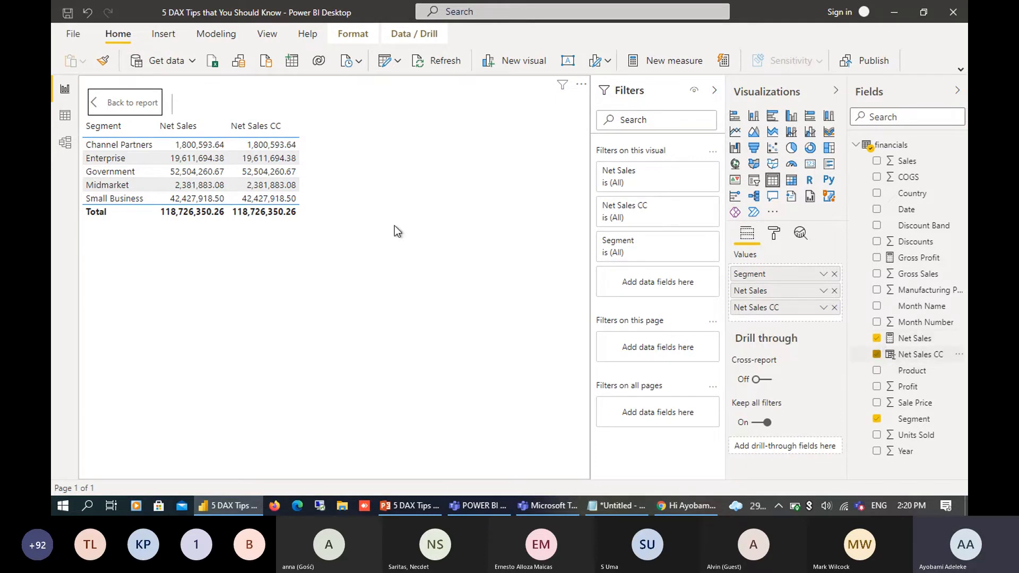
- Examine the row-level values of the Net Sales CC column in the financials data table, and return to the report
left_click(65, 113)
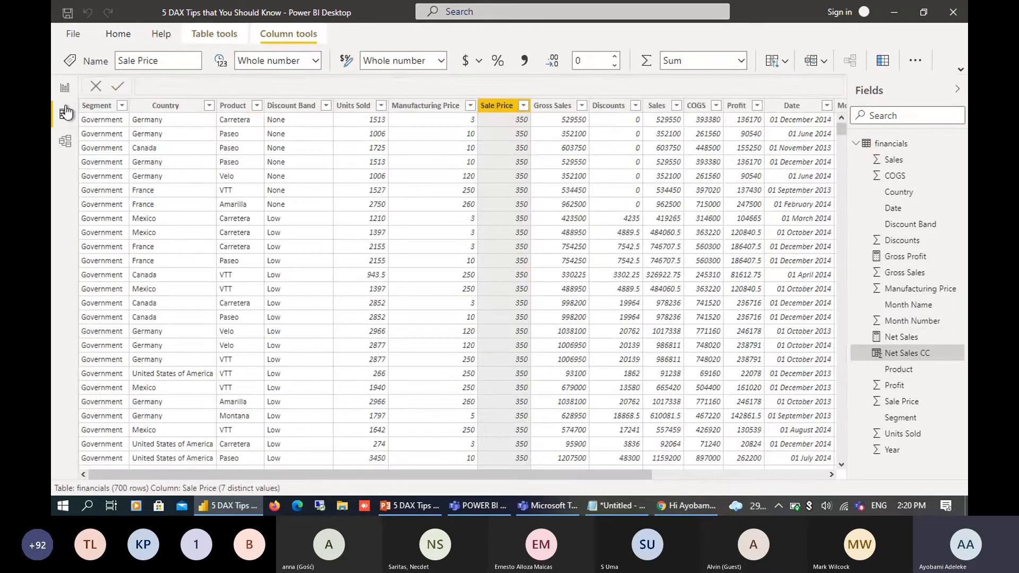
left_click(710, 474)
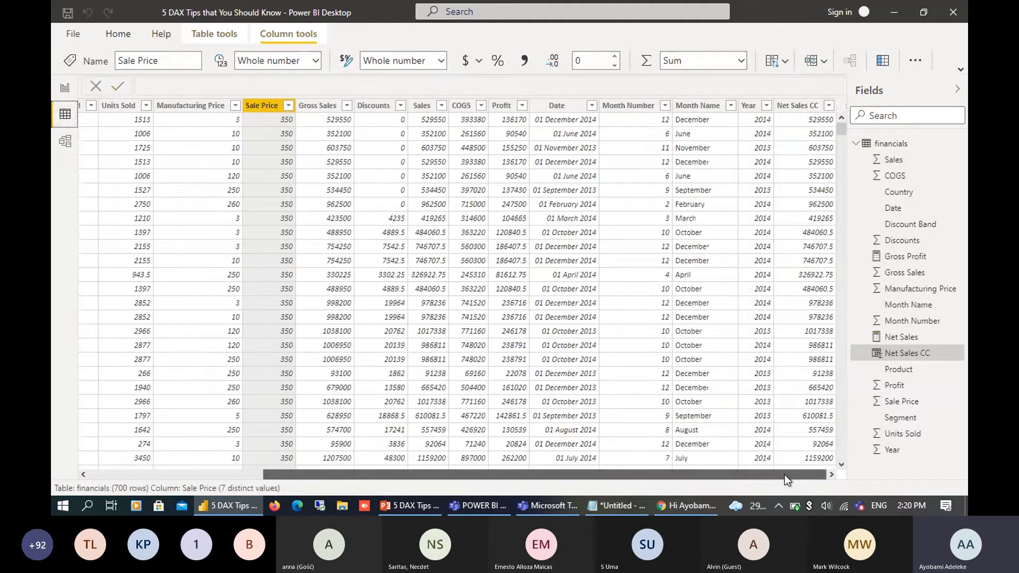
left_click(799, 105)
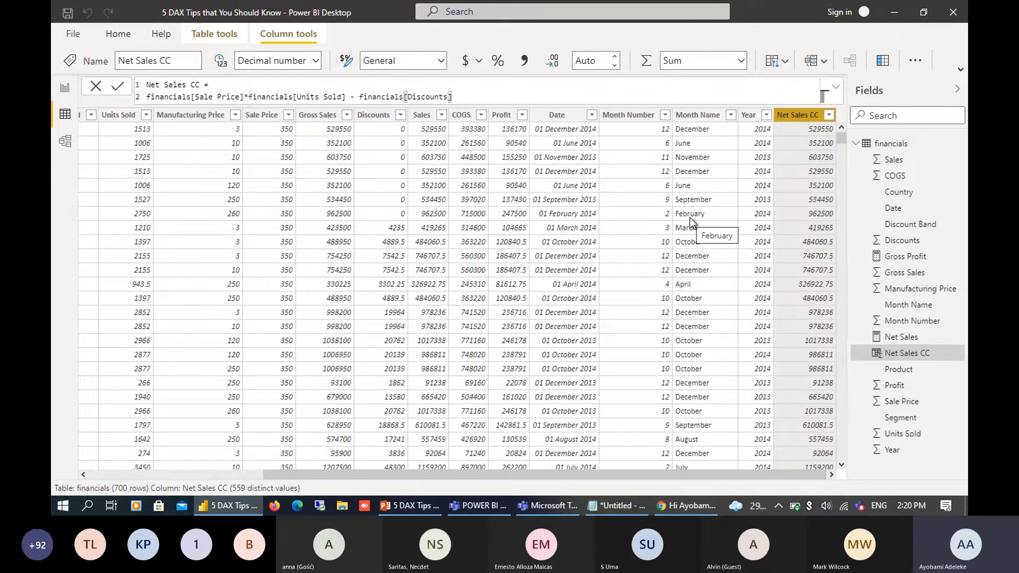
left_click(67, 90)
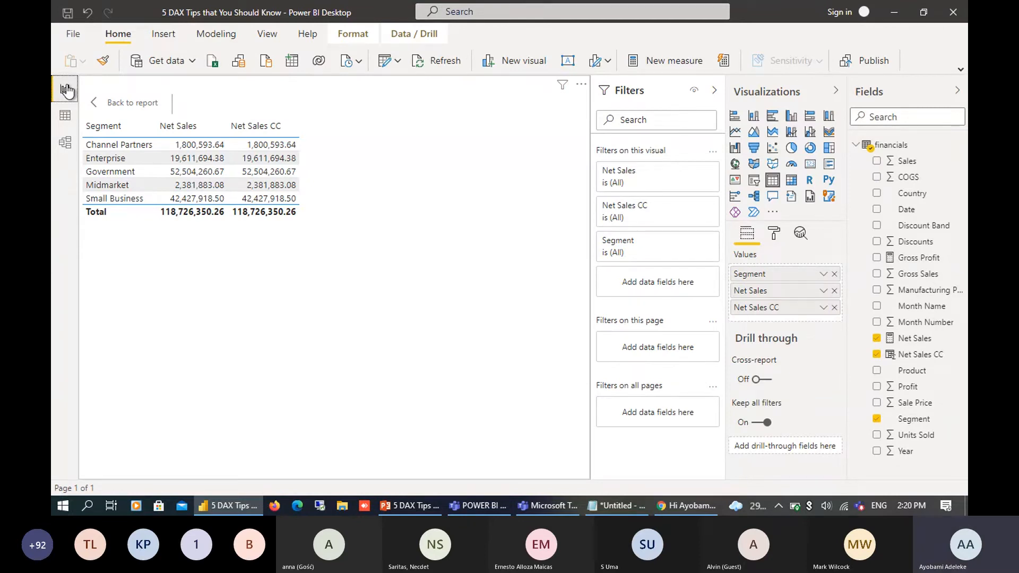
- Check the gross profit margin hint on the Case slide in PowerPoint, return to Power BI and leave the table's focus mode
left_click(408, 505)
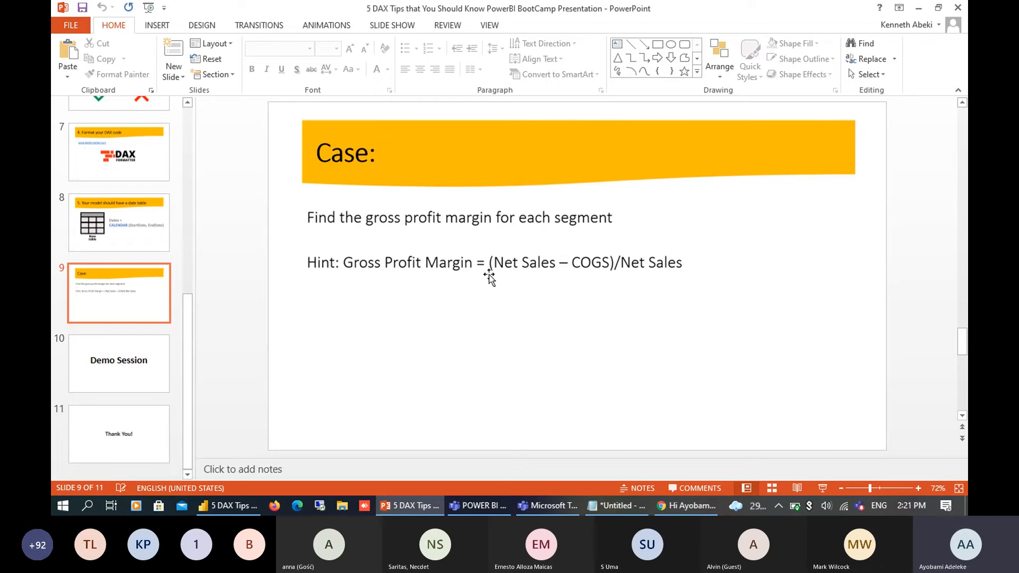
key("alt+Tab")
left_click(533, 143)
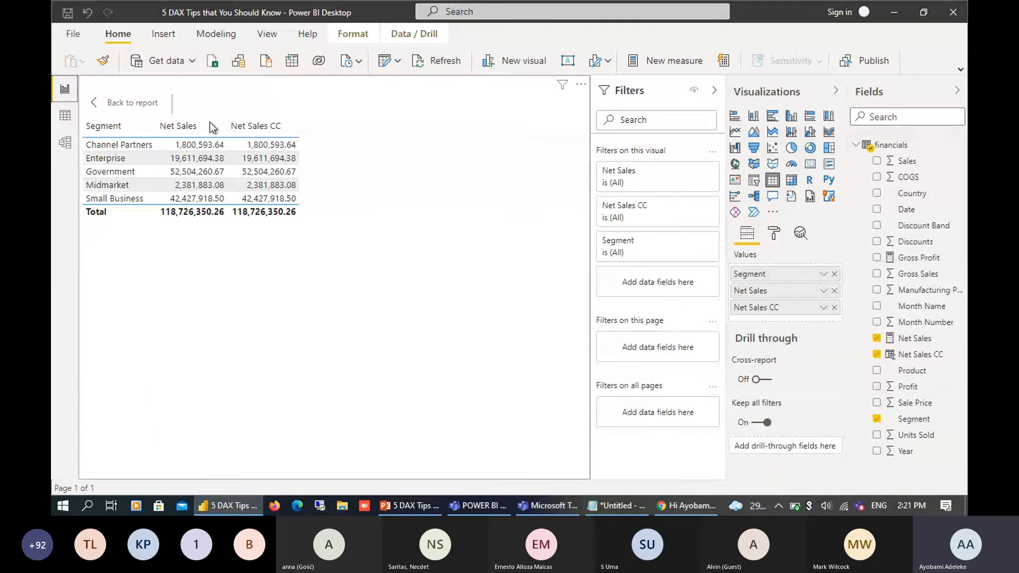
left_click(122, 101)
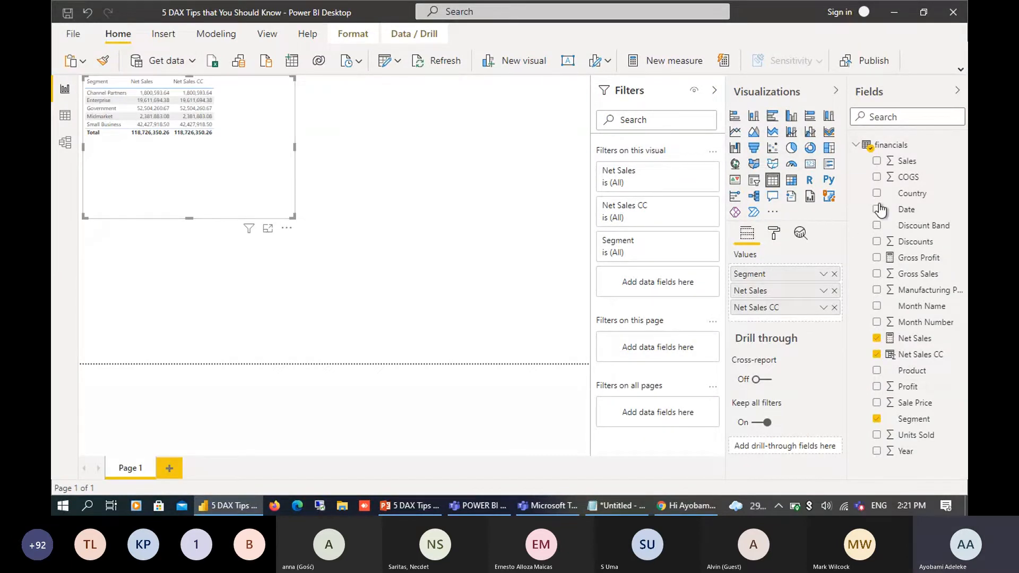
- Start a new measure named Gross Profit in the financials table, with its expression beginning on a second line
right_click(899, 150)
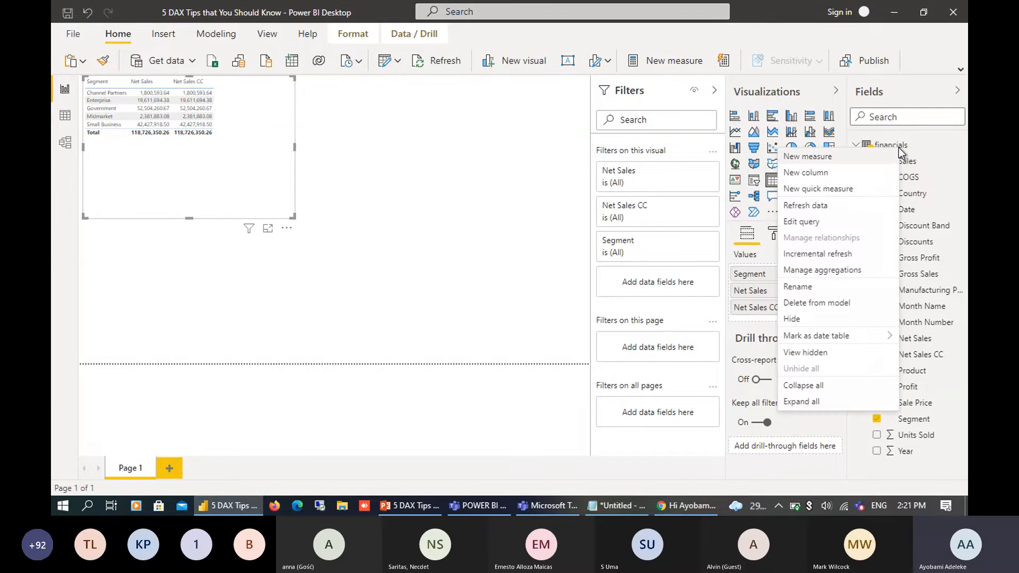
left_click(808, 157)
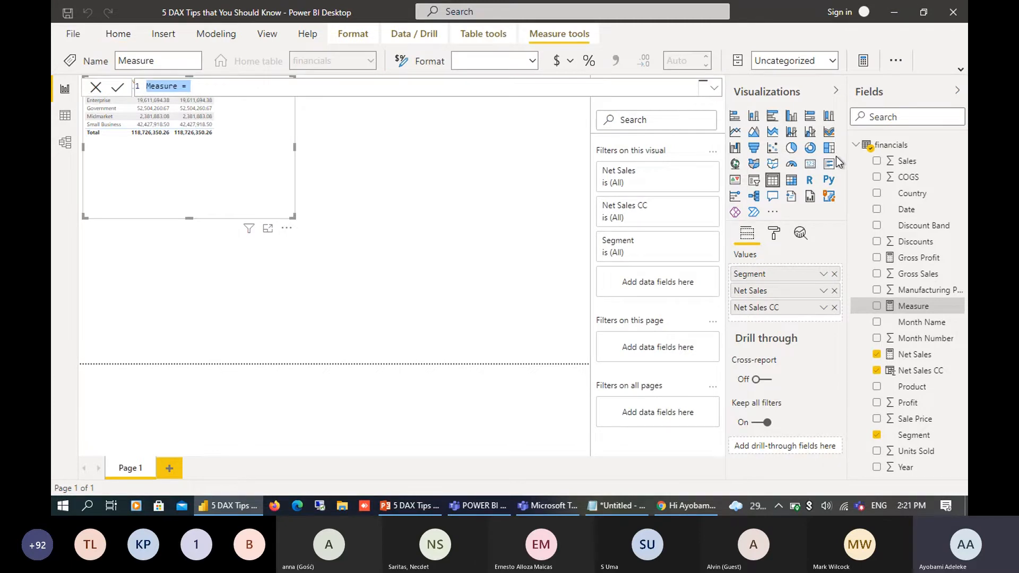
type("Gross Profi")
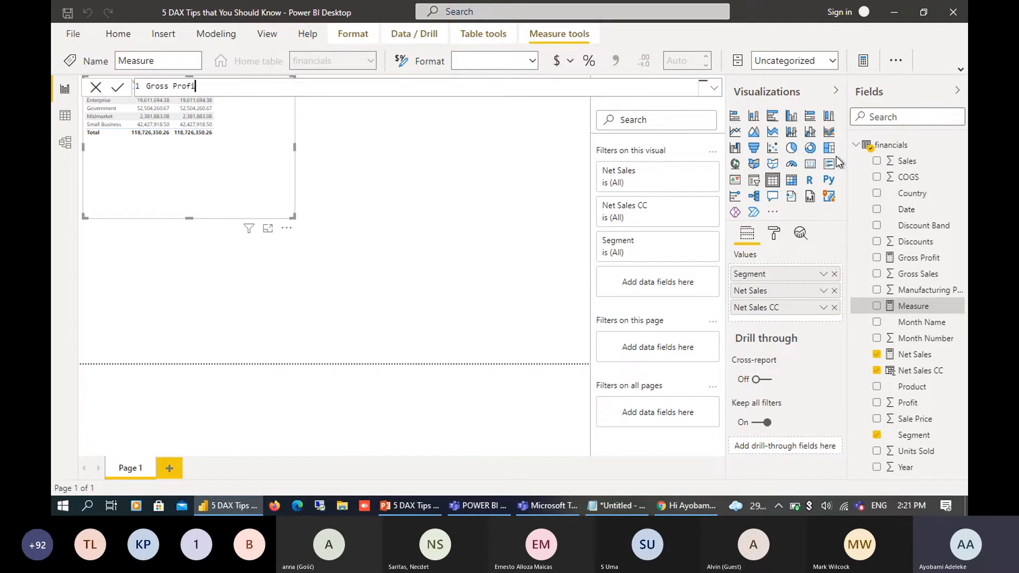
type("t =")
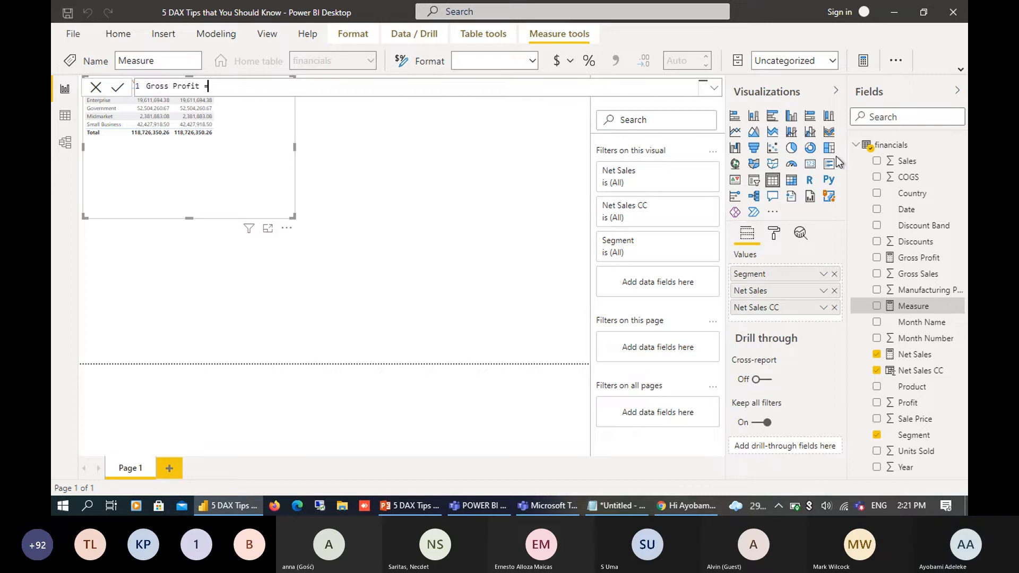
key("shift+Return")
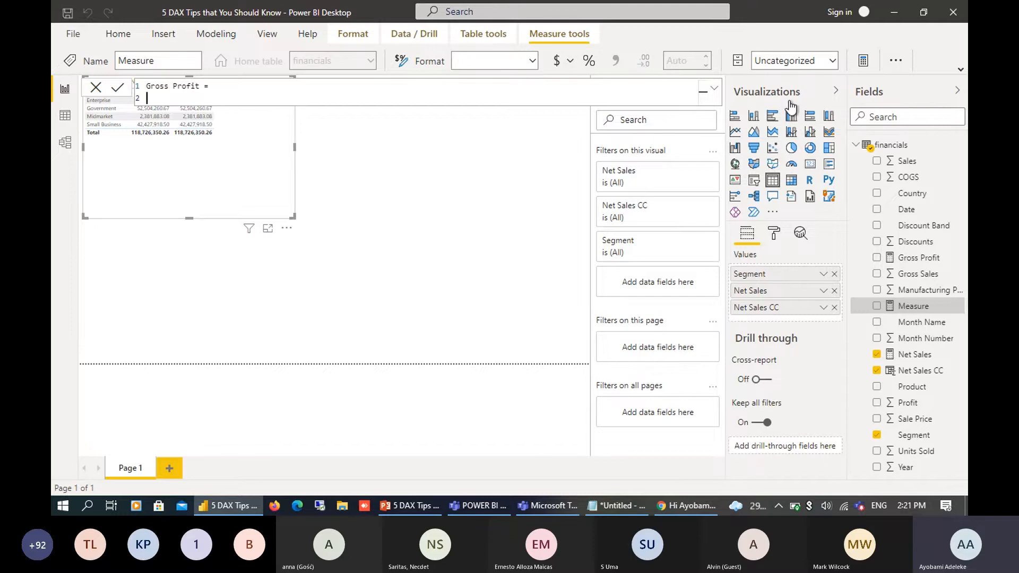
- Declare the variable TotalNetSales in the new measure, set to the [Net Sales] measure
type("VAR")
type("Total")
type("NetSales ")
type("= ")
type("[Net Sales]")
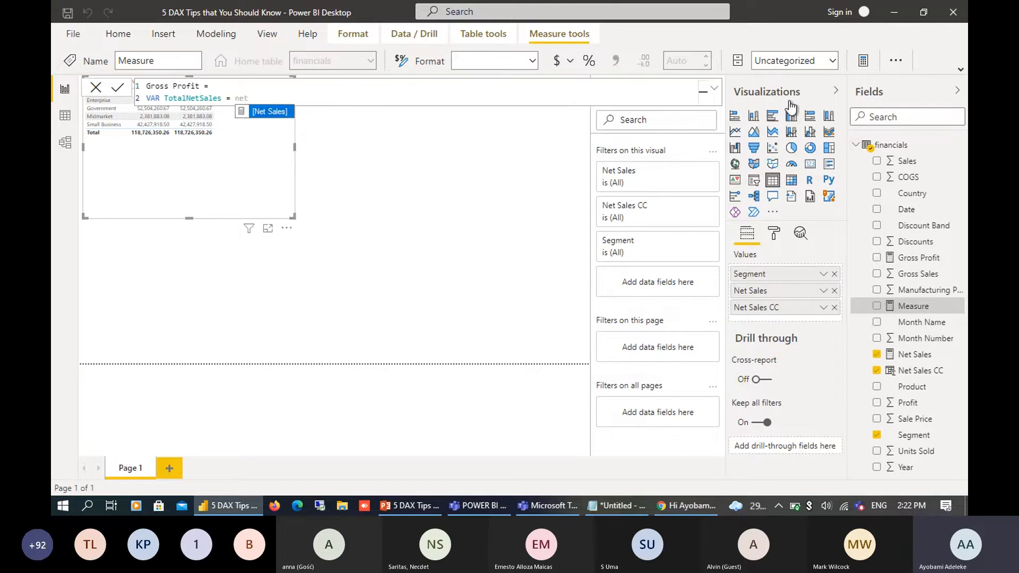
key("Tab")
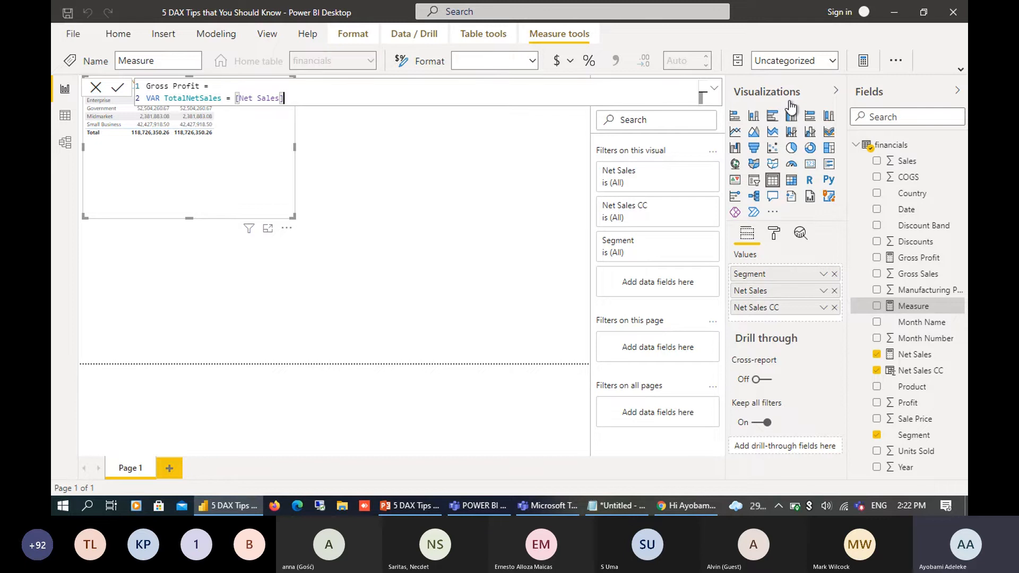
key("shift+Return")
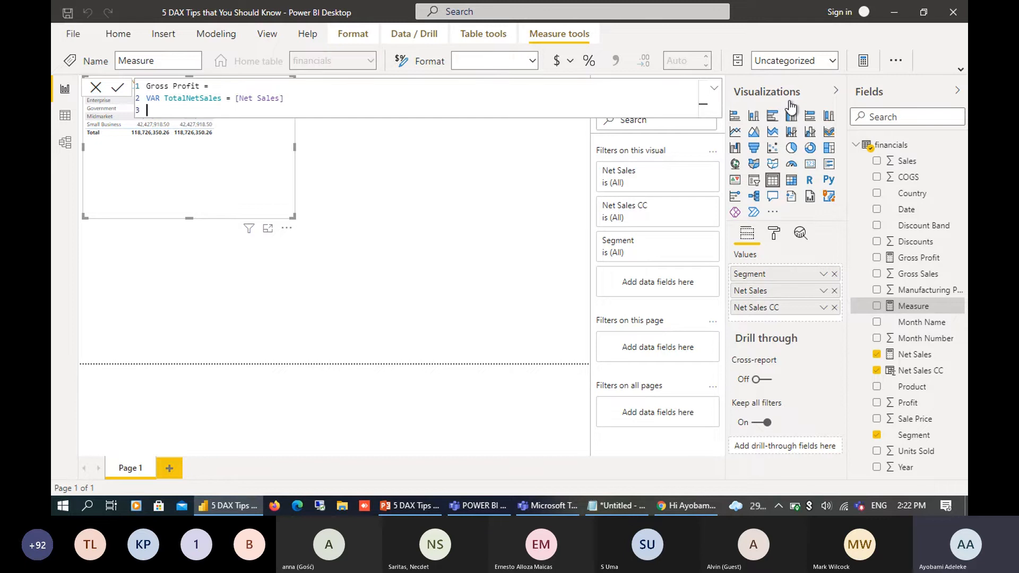
- Declare a second variable, TotalCOGS, as SUM(financials[COGS]) on its own line of the measure
type("VAR TotalCOGS = sum")
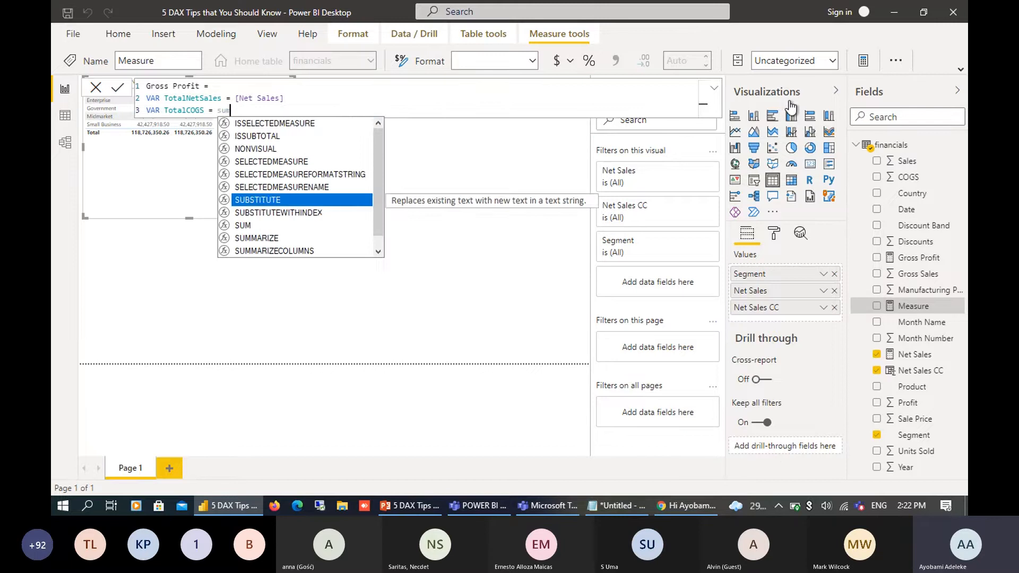
key("Tab")
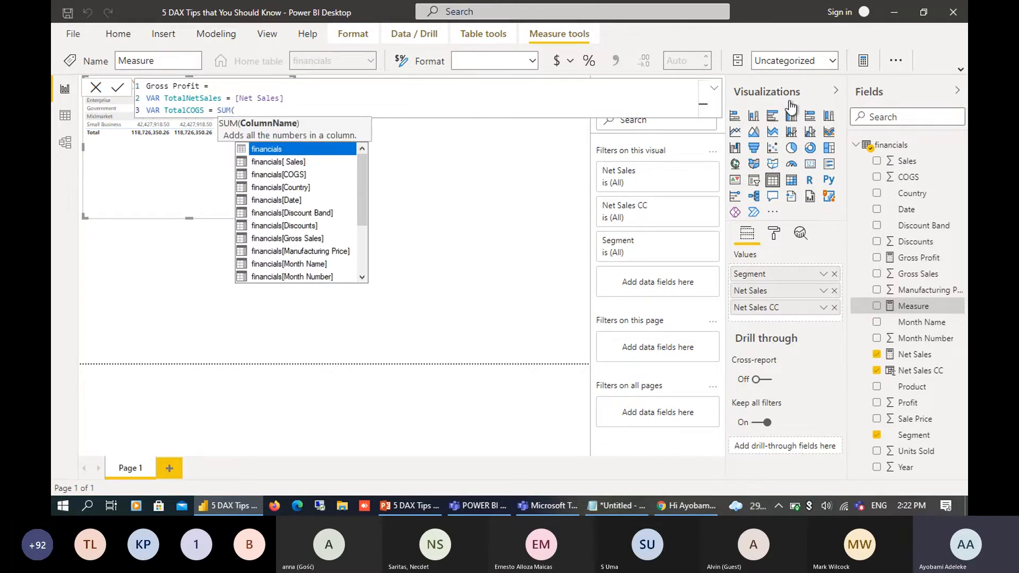
key("Down")
key("Down")
key("Tab")
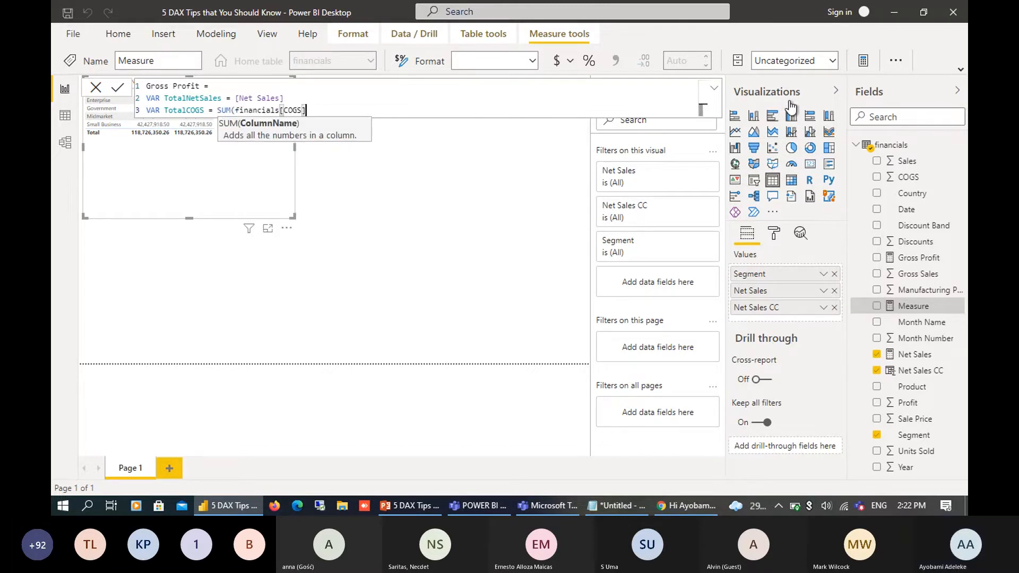
type(")")
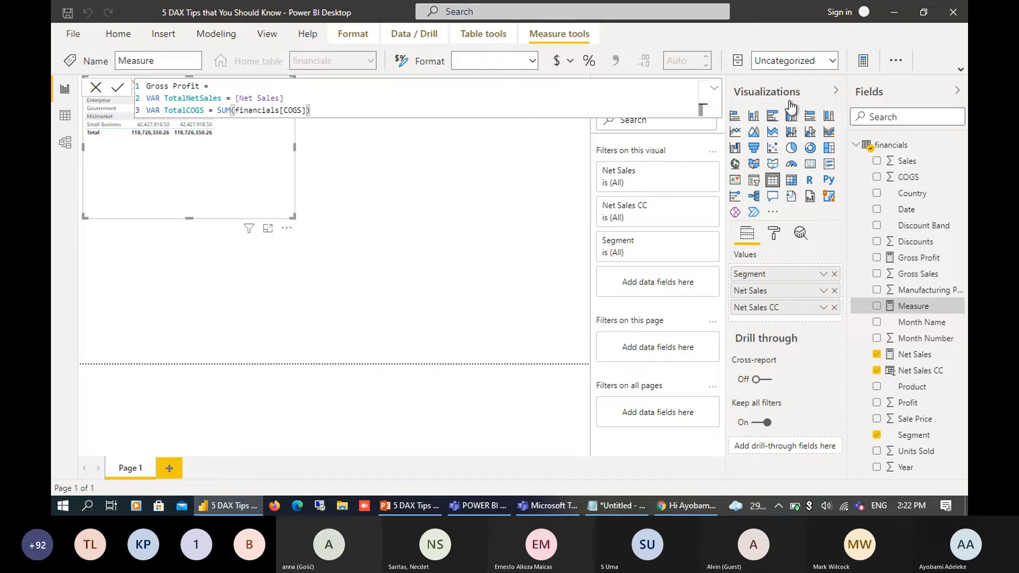
key("shift+Return")
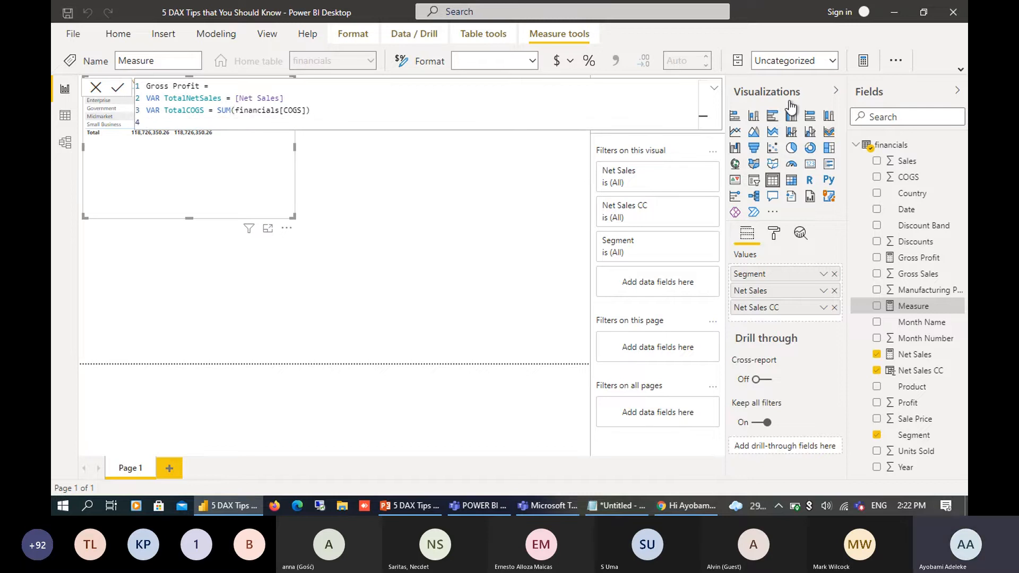
- Declare the variable GrossProfitMargin as TotalNetSales - TotalCOGS and leave a blank line below it
type("VAR GrossProfitMargin =")
type("T")
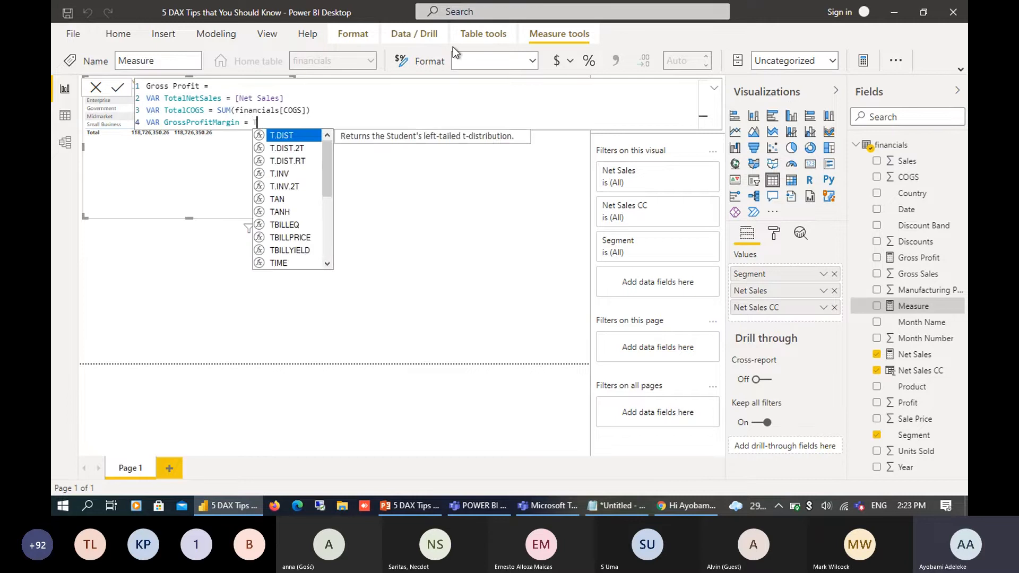
type("otal")
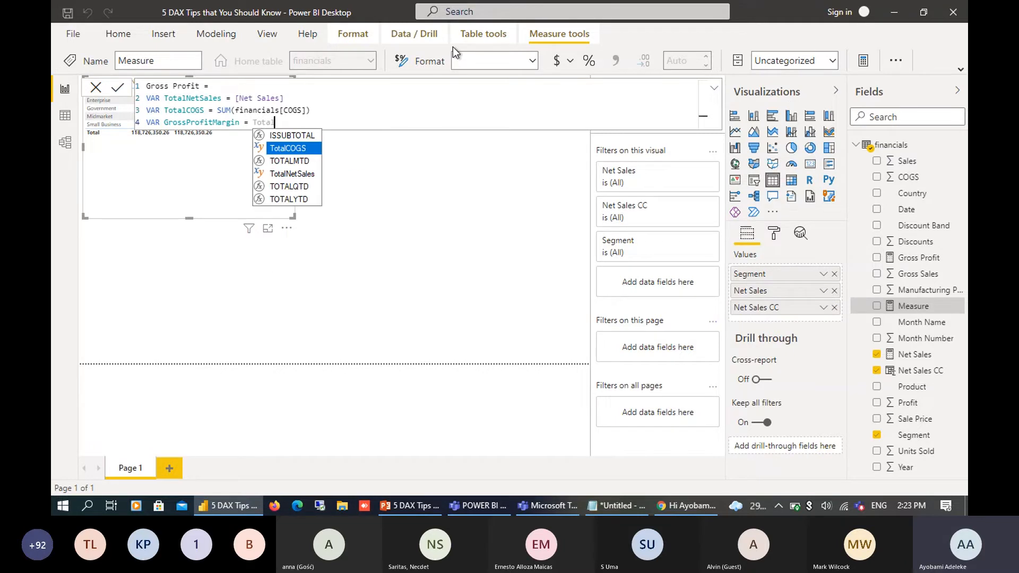
key("Down")
key("Down")
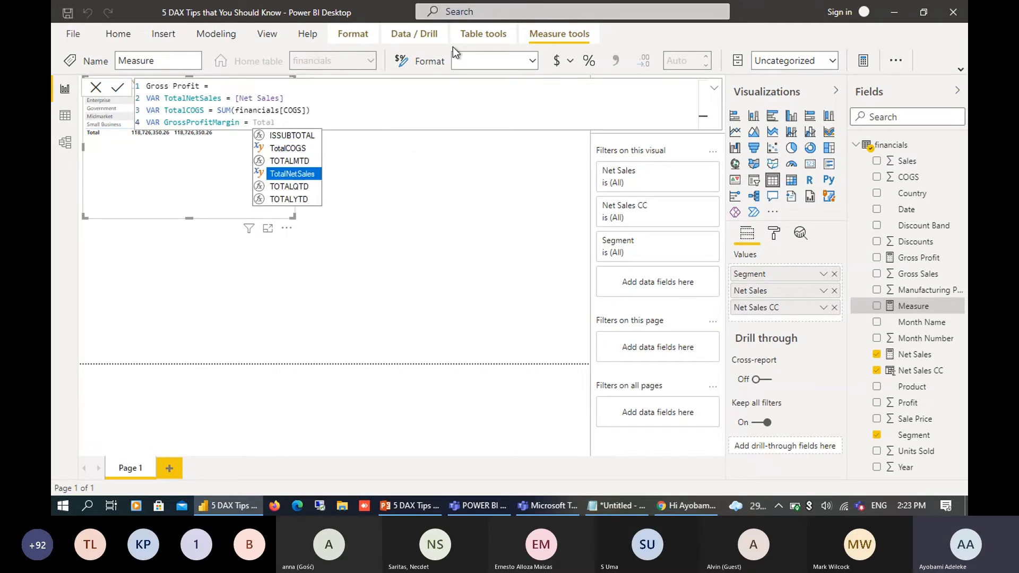
key("Tab")
type("-")
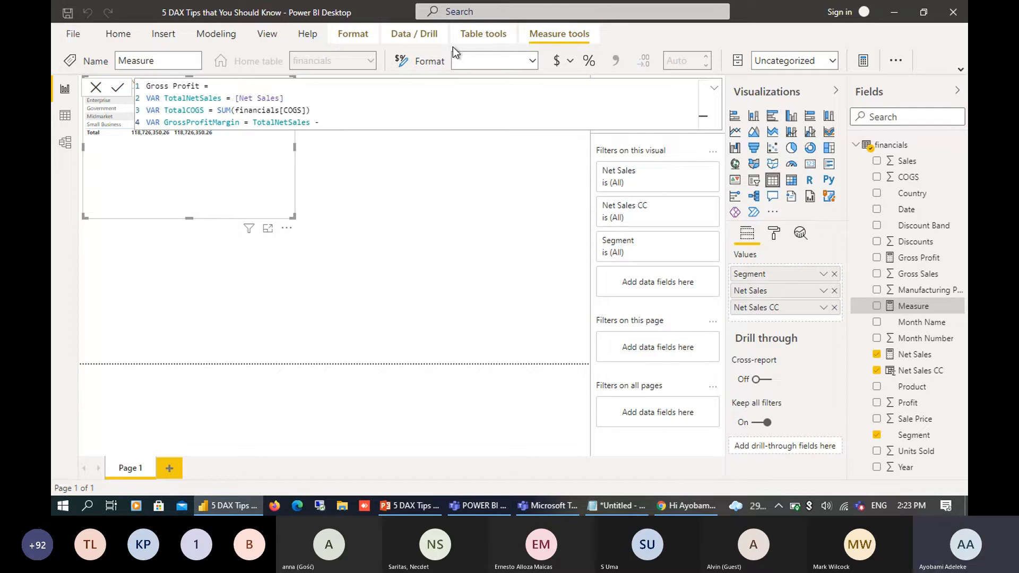
type("Totalco")
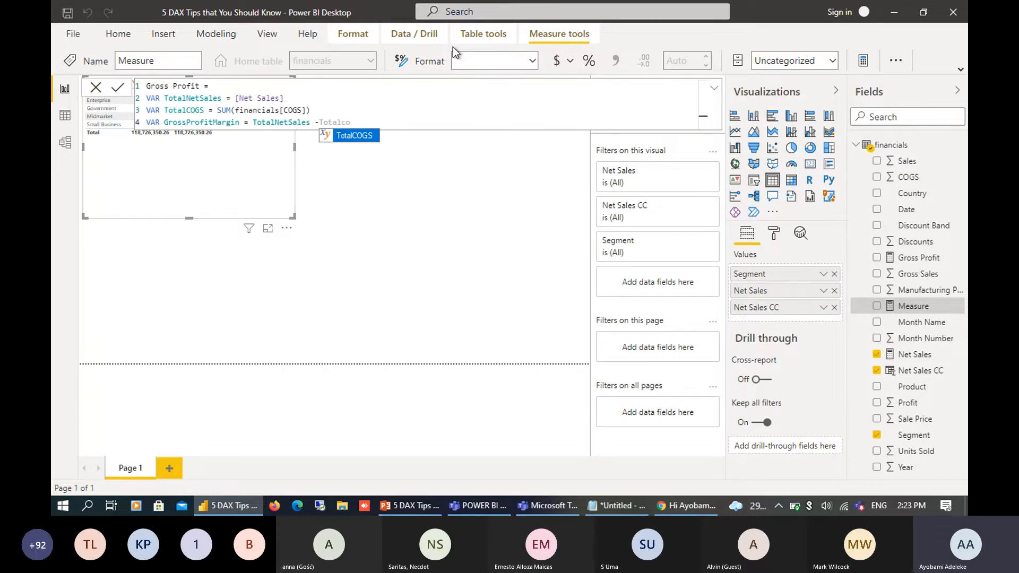
key("Tab")
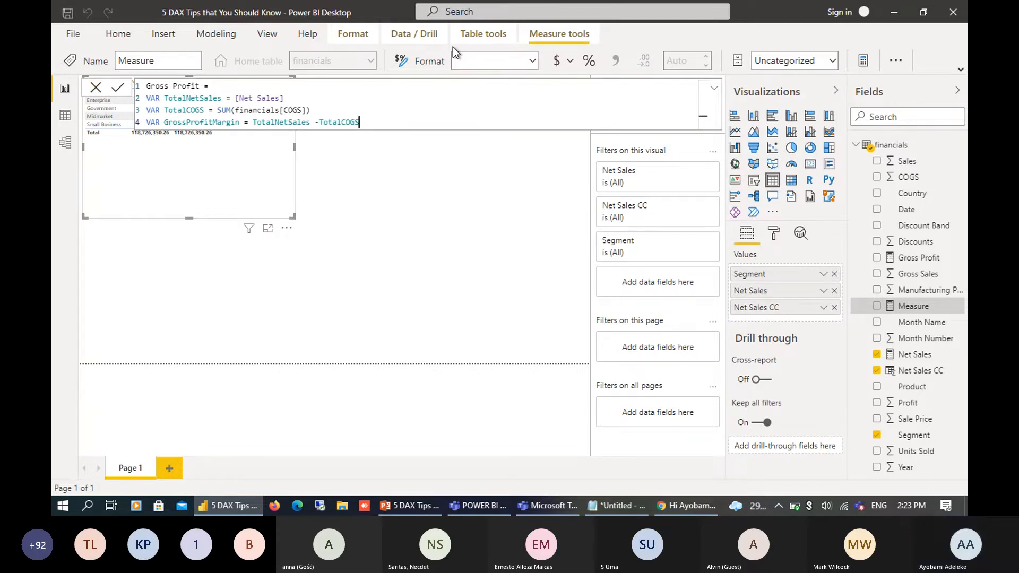
key("shift+Return")
key("shift+Return")
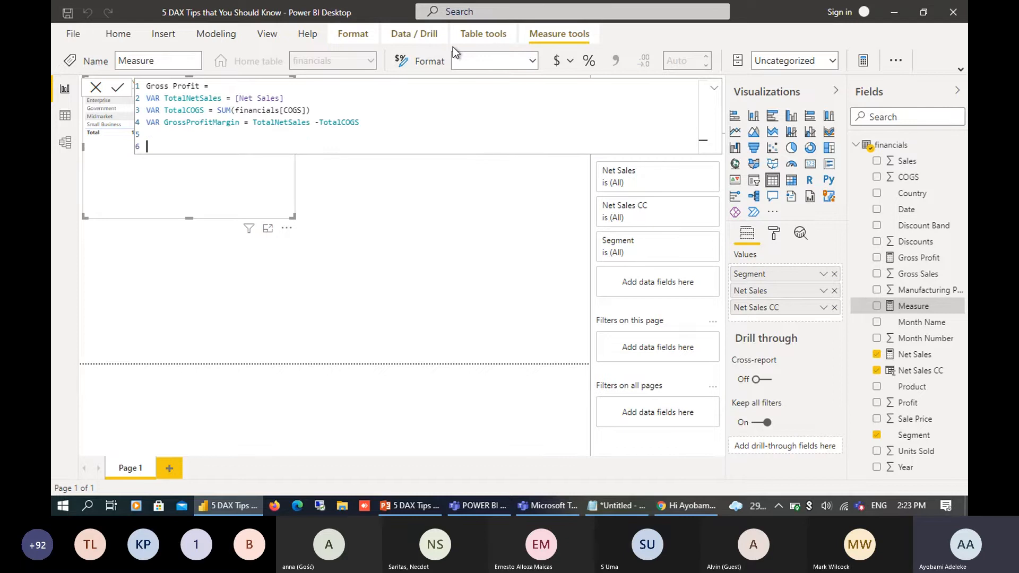
- Add a RETURN section with the indented expression GrossProfitMargin/TotalNetSales and try to commit the measure as Gross Profit
type("RETURN")
key("shift+Return")
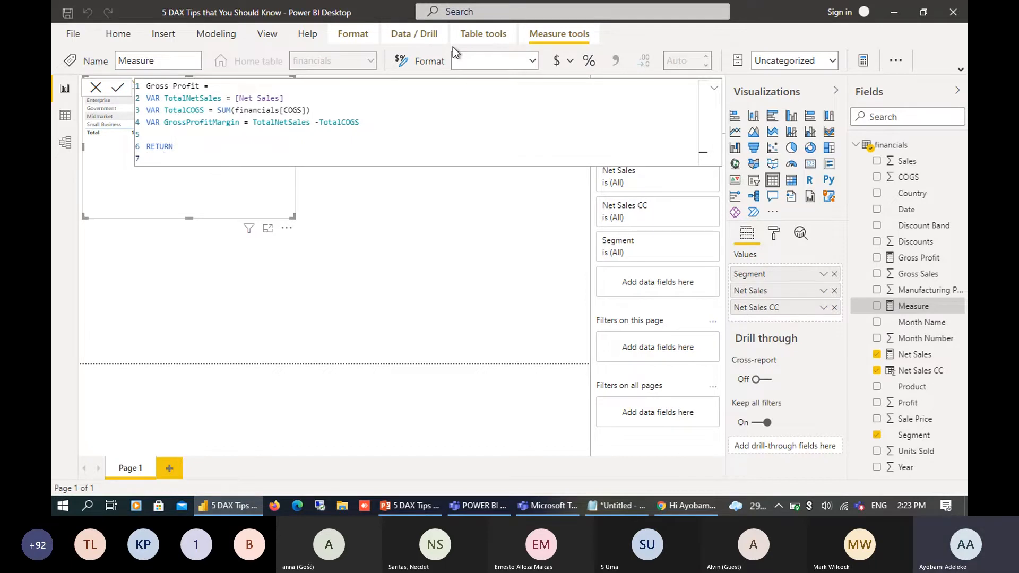
key("Tab")
type("G")
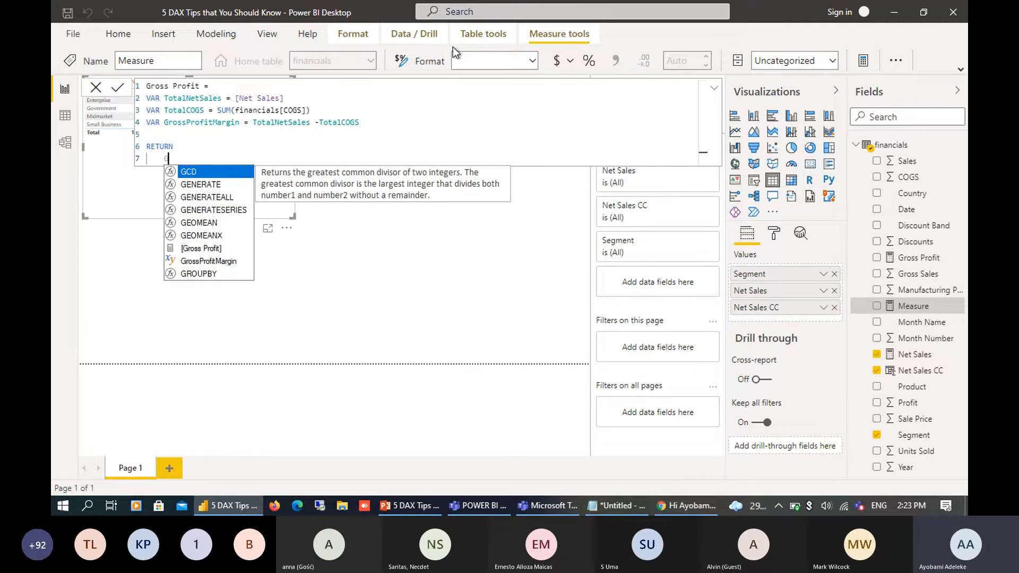
type("ro")
key("Down")
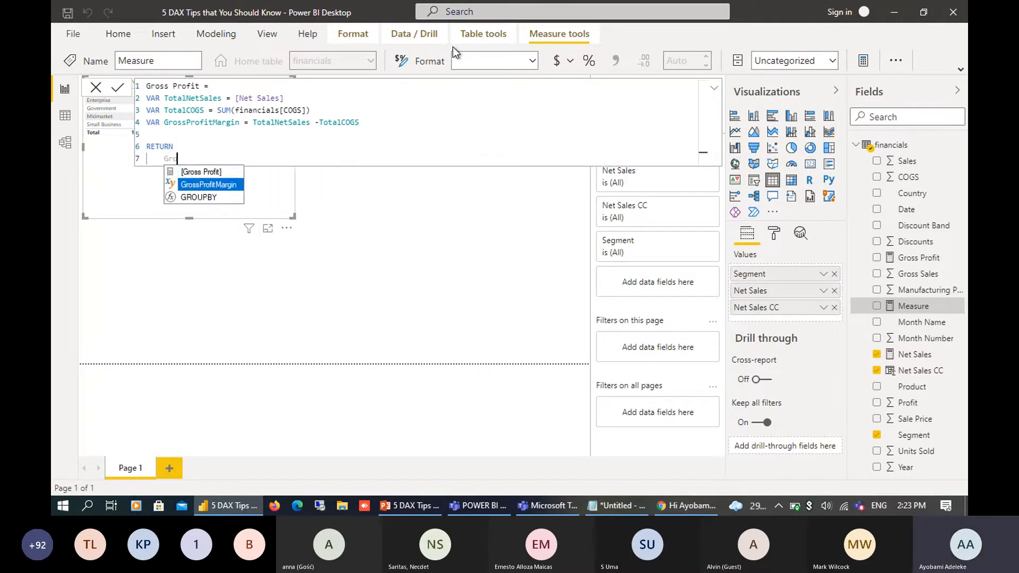
key("Tab")
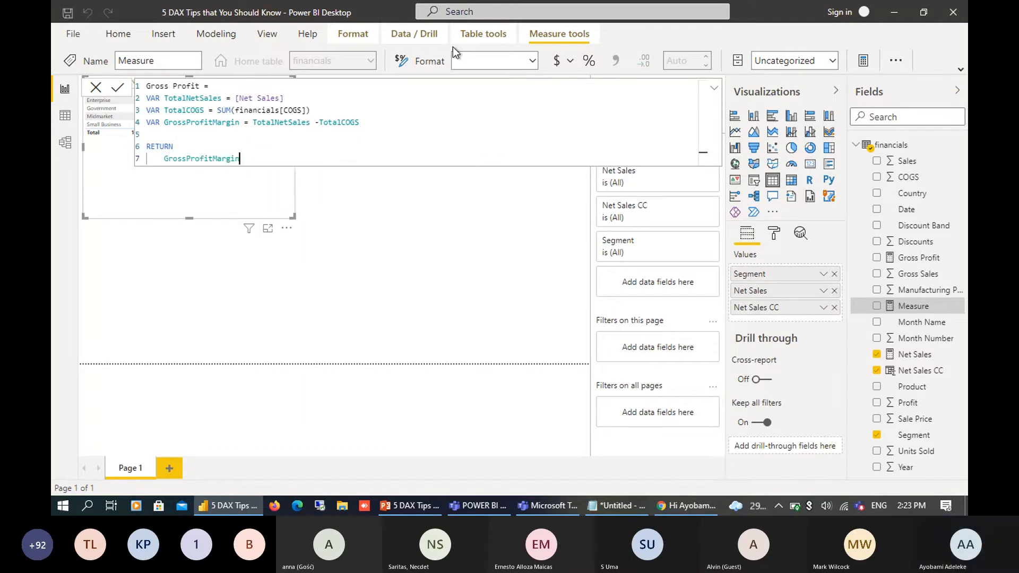
type("/")
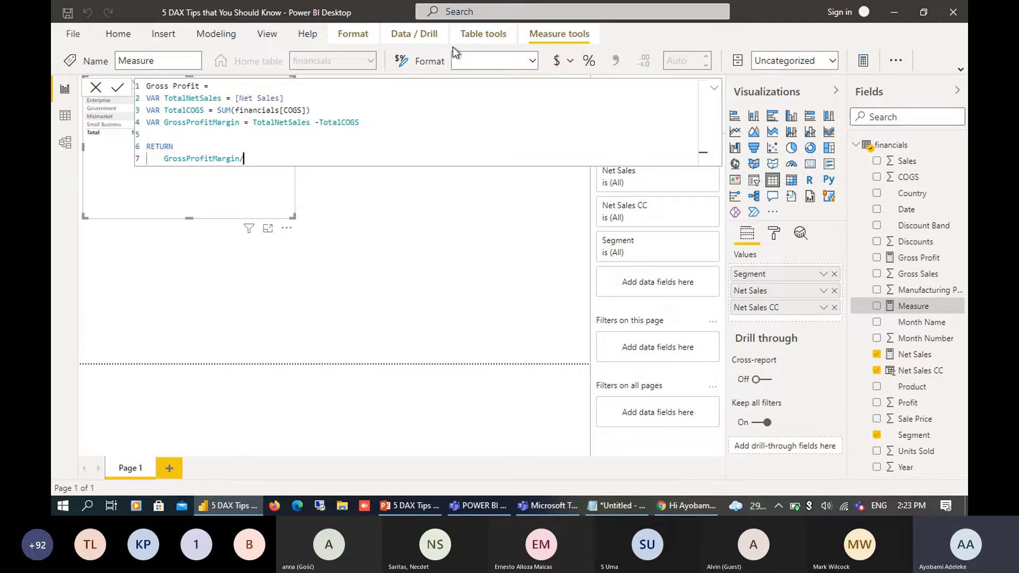
type("To")
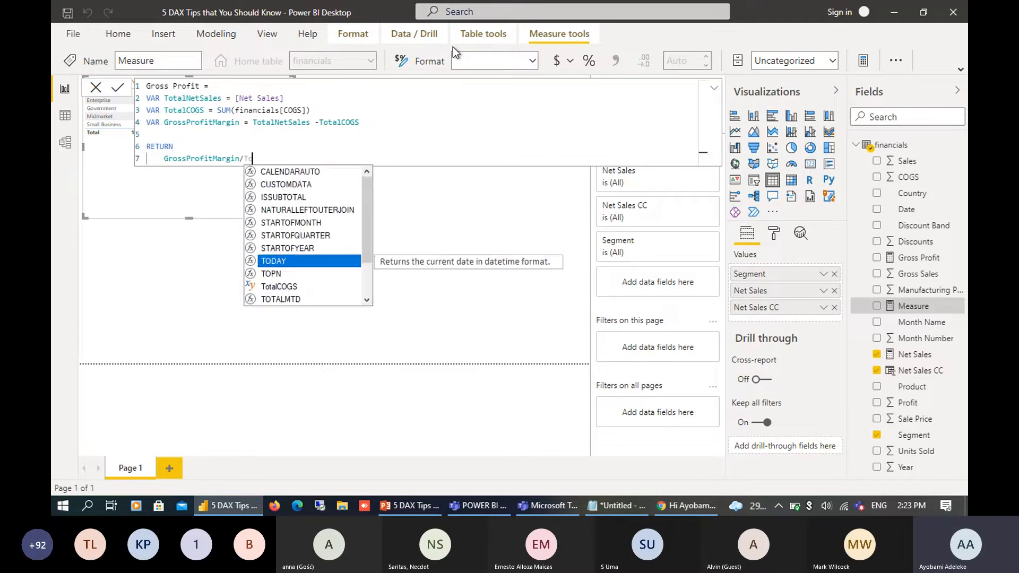
type("tal")
key("Down")
key("Down")
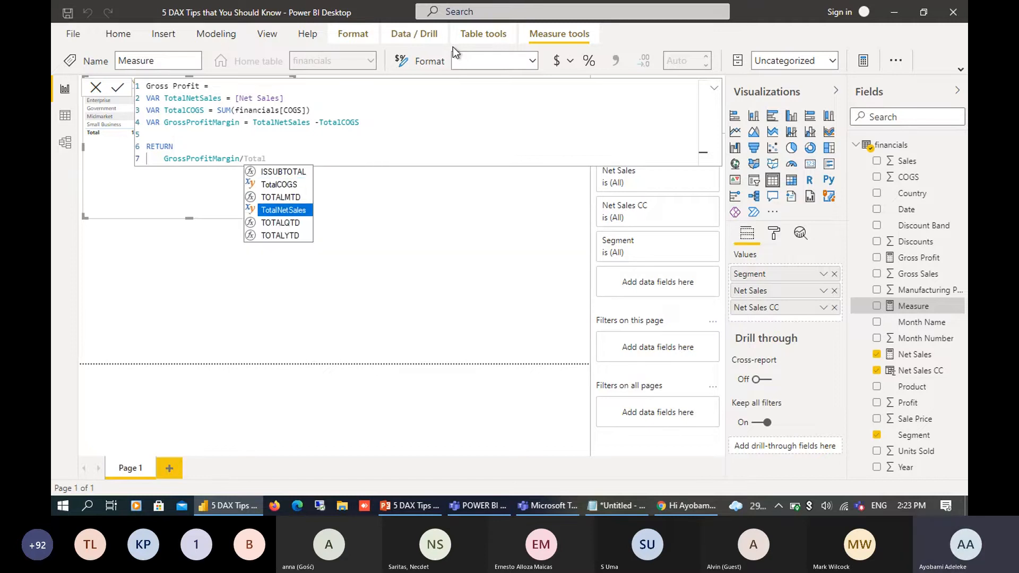
key("Tab")
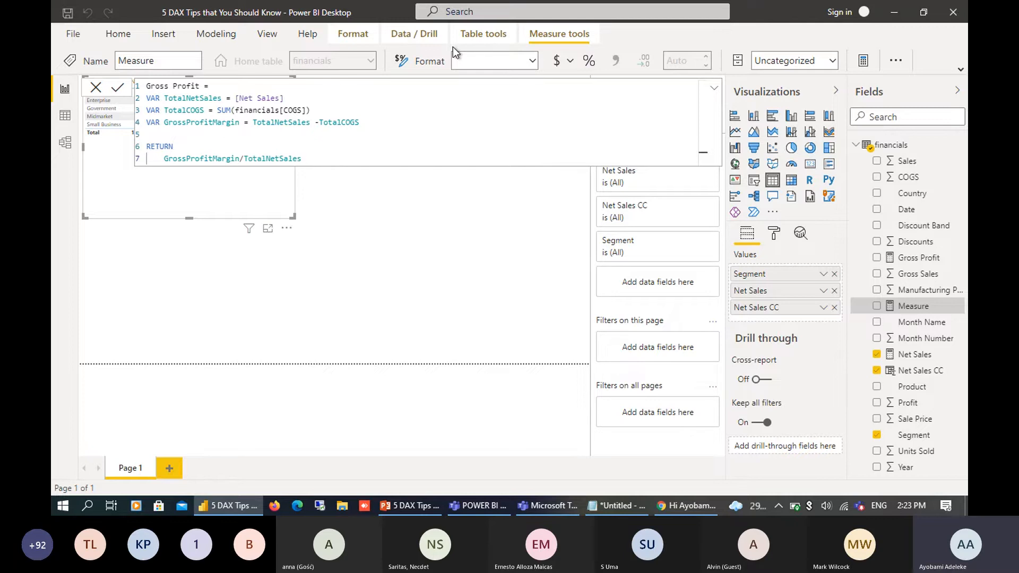
key("Return")
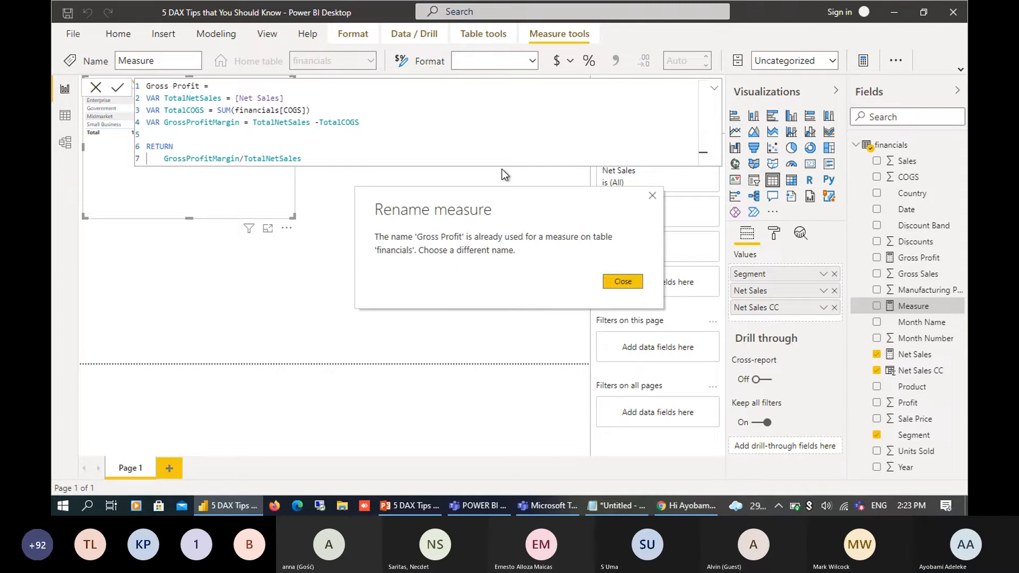
left_click(617, 282)
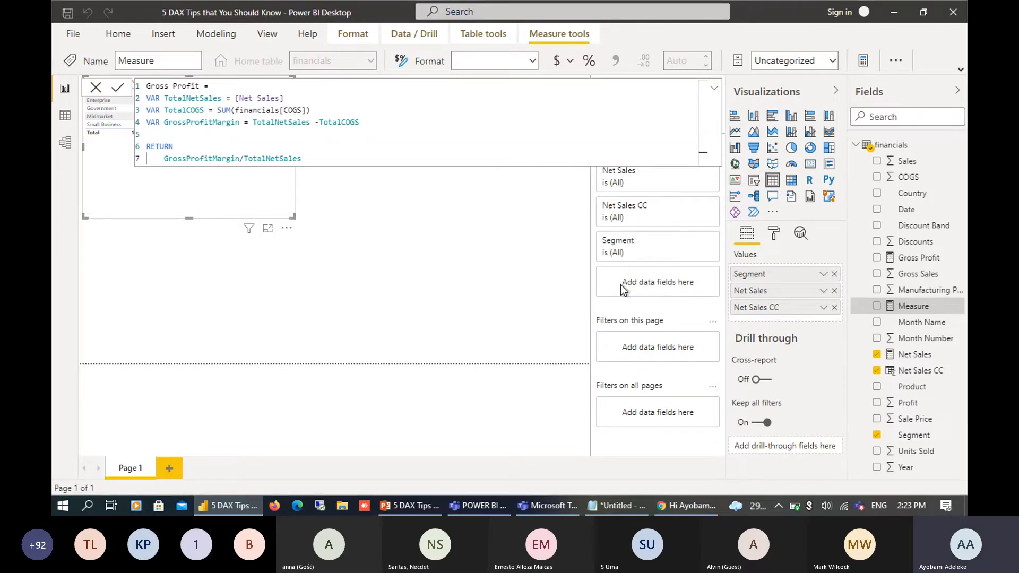
- Change the measure's name in the formula to Gross Profit %, commit it and collapse the formula editor
left_click(201, 90)
type("2")
key("BackSpace")
type("%")
key("Return")
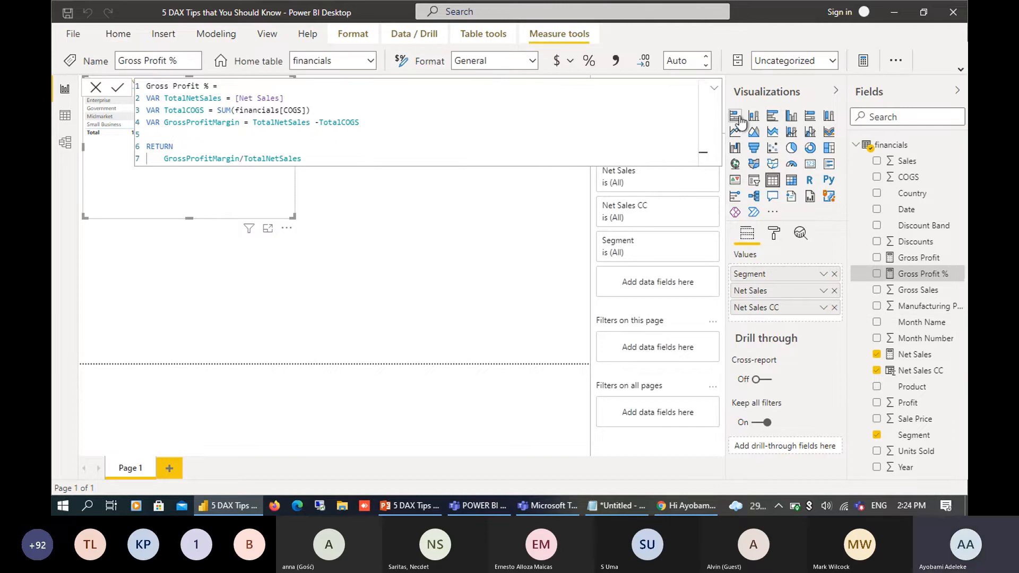
left_click(712, 89)
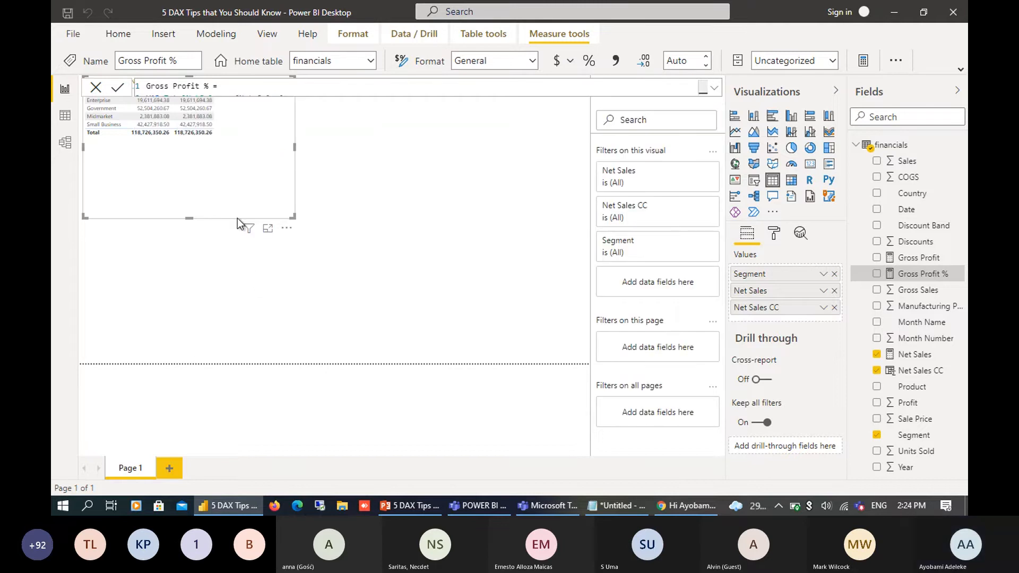
- Format the Gross Profit % measure as a percentage and add it to the segment table
left_click_drag(285, 234, 292, 290)
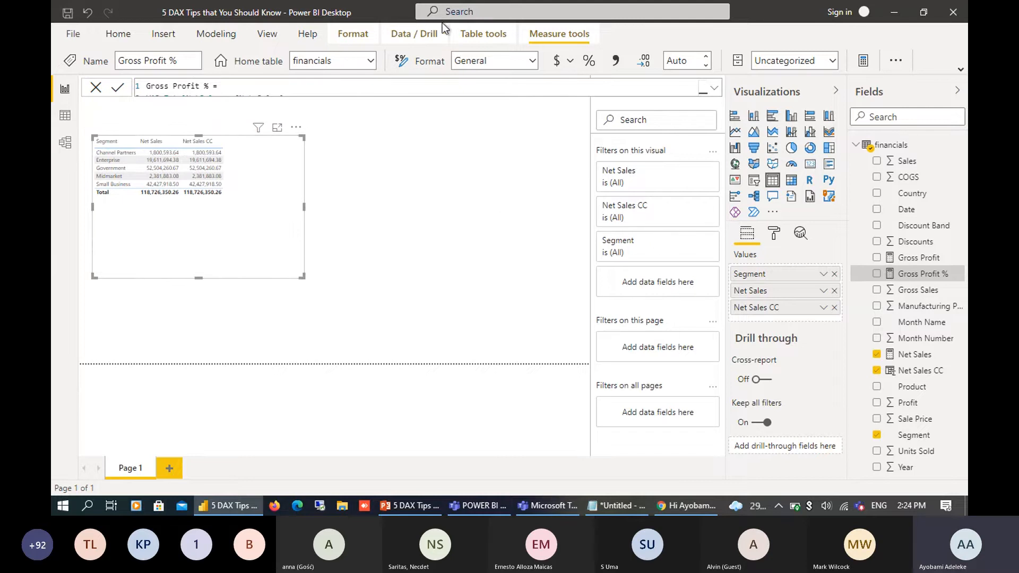
left_click(591, 60)
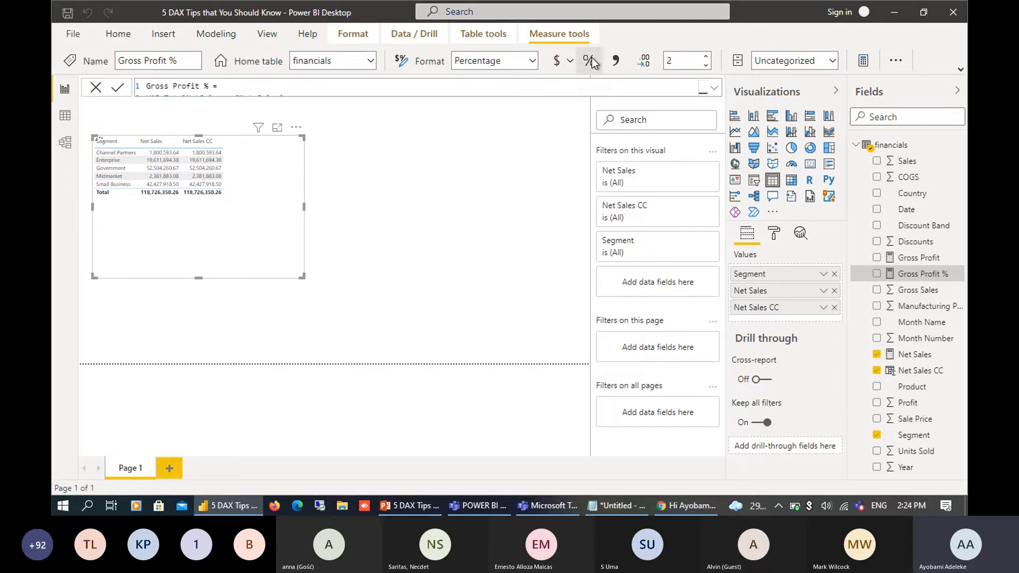
left_click(877, 273)
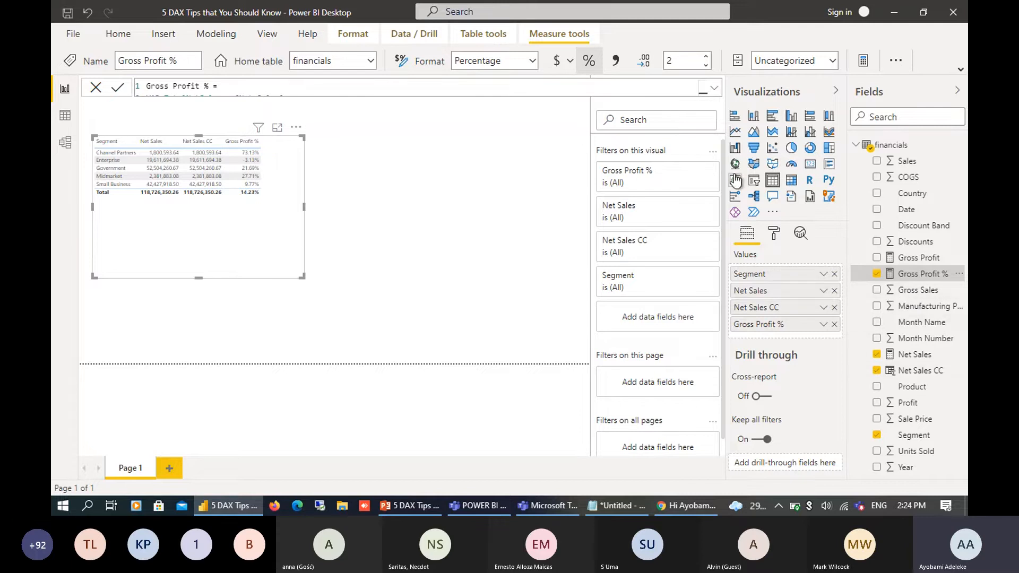
- Remove the division slash from the Gross Profit % RETURN expression and insert the DIVIDE function before GrossProfitMargin
left_click(714, 89)
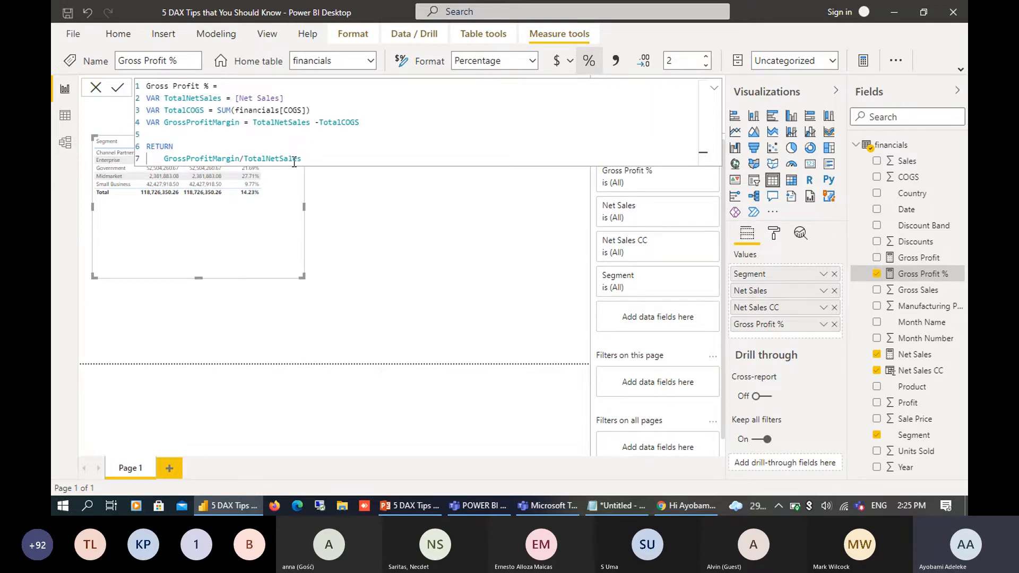
left_click(245, 159)
key("BackSpace")
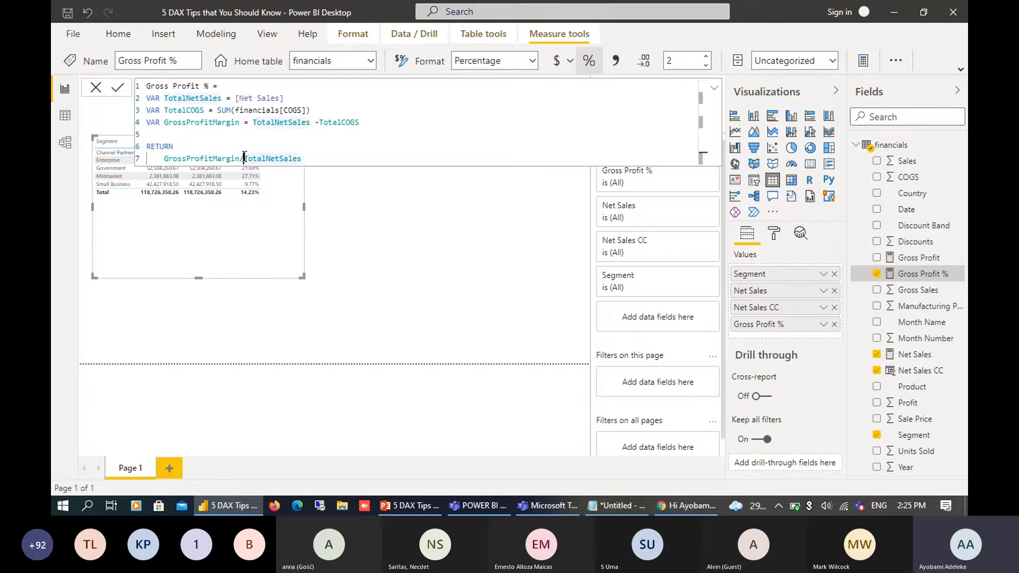
double_click(166, 158)
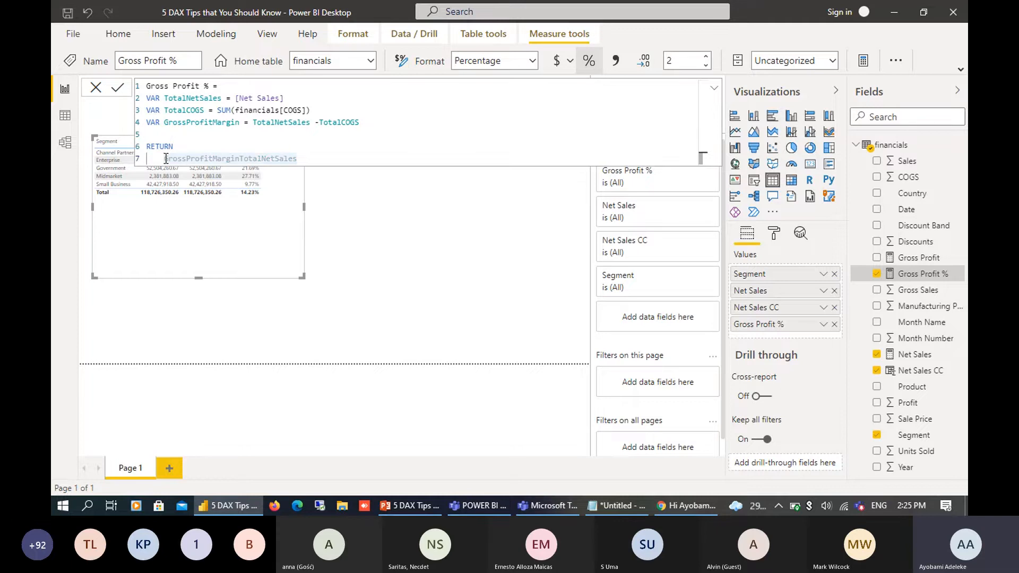
left_click(166, 159)
type("div")
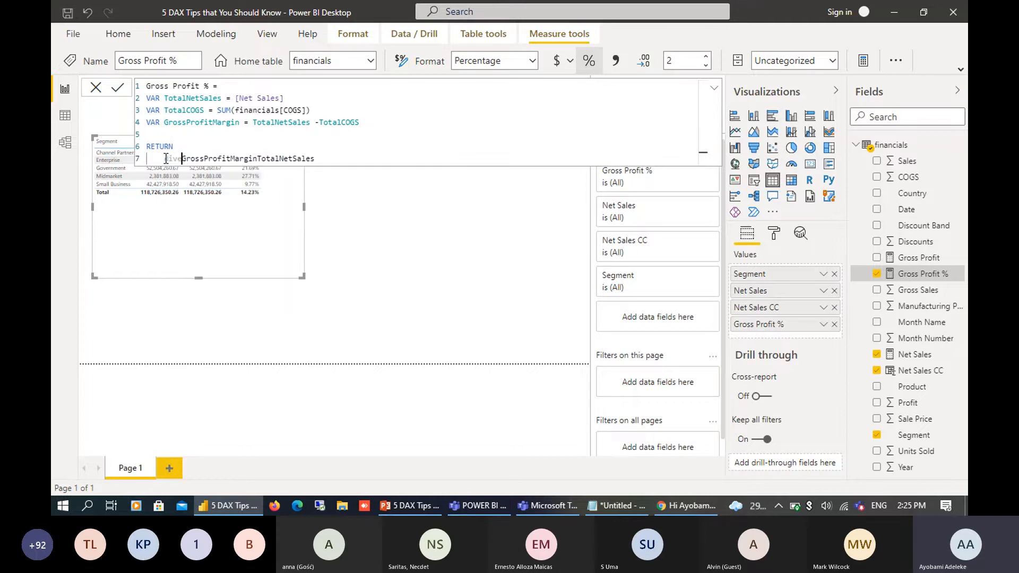
key("Tab")
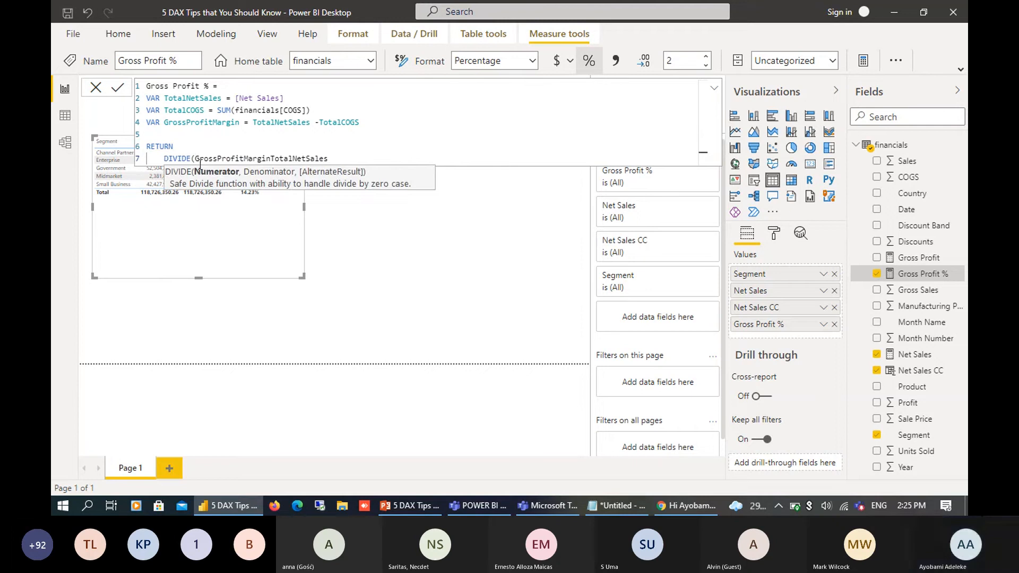
- Complete the expression as DIVIDE(GrossProfitMargin,TotalNetSales,0) and commit the Gross Profit % measure
double_click(272, 158)
left_click(271, 159)
type(",")
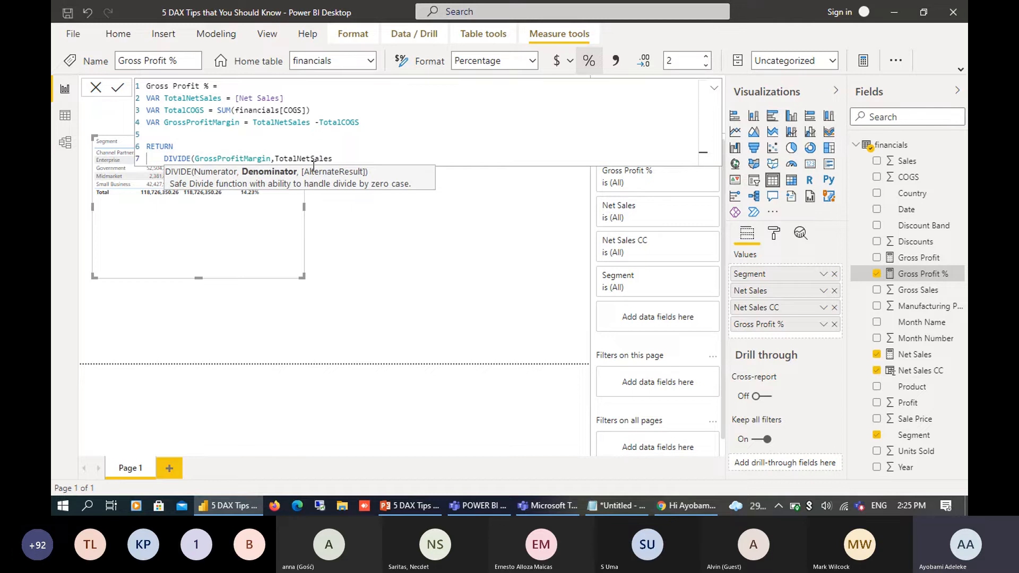
left_click(340, 158)
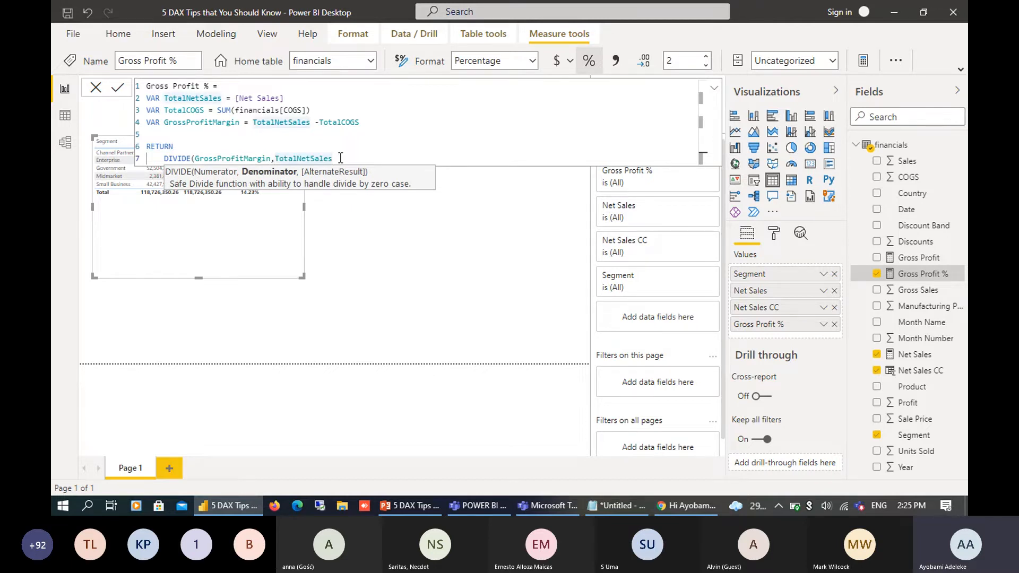
type(",")
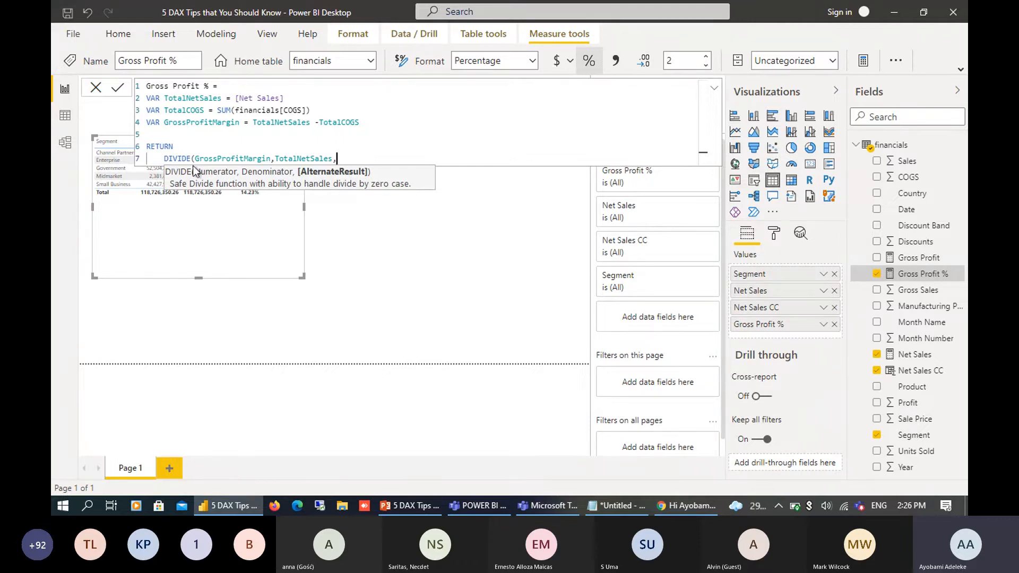
type("0)")
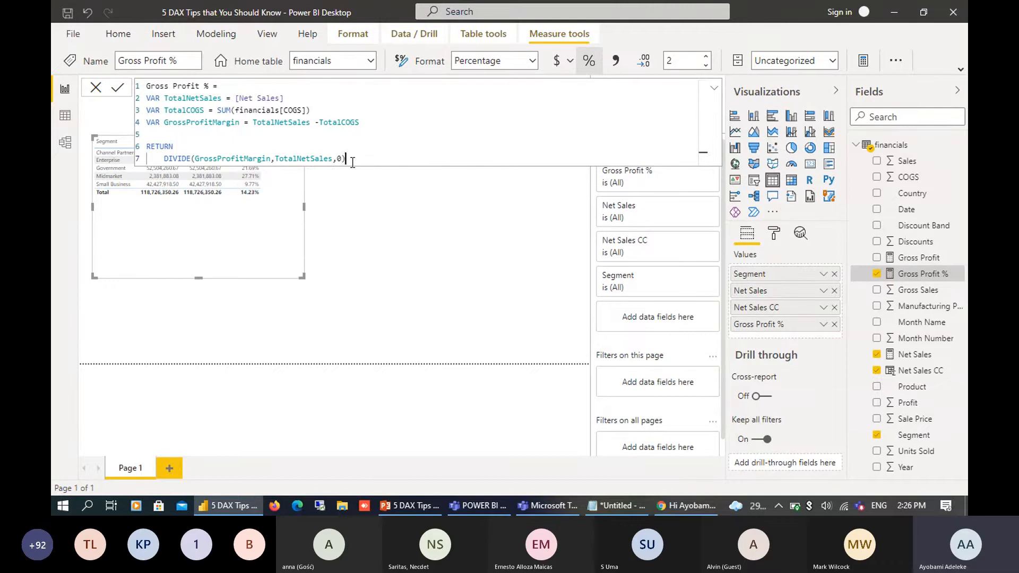
left_click(118, 88)
- Add the existing Gross Profit measure to the segment table and compare its formula with that of Gross Profit %
left_click(898, 258)
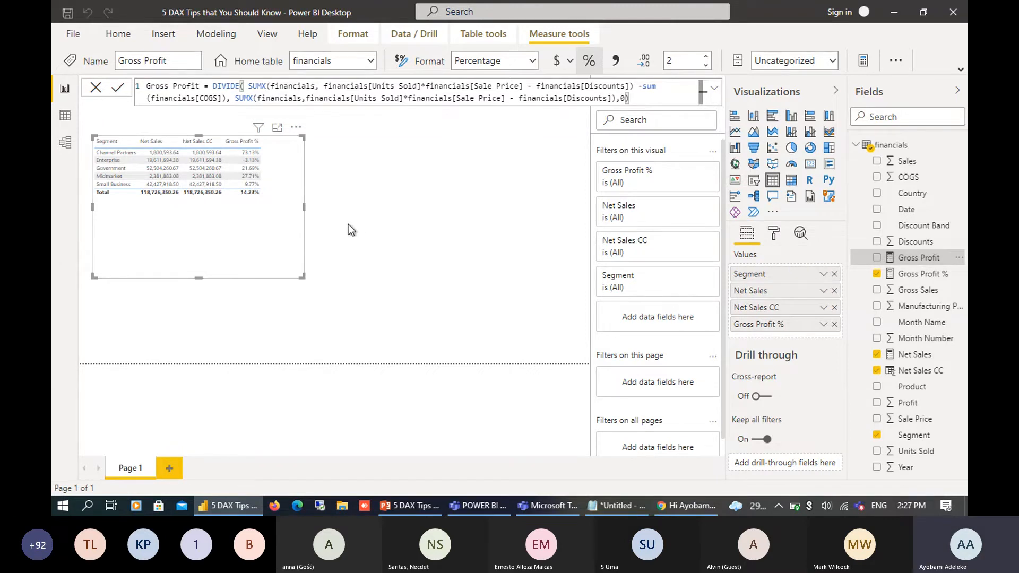
left_click(877, 259)
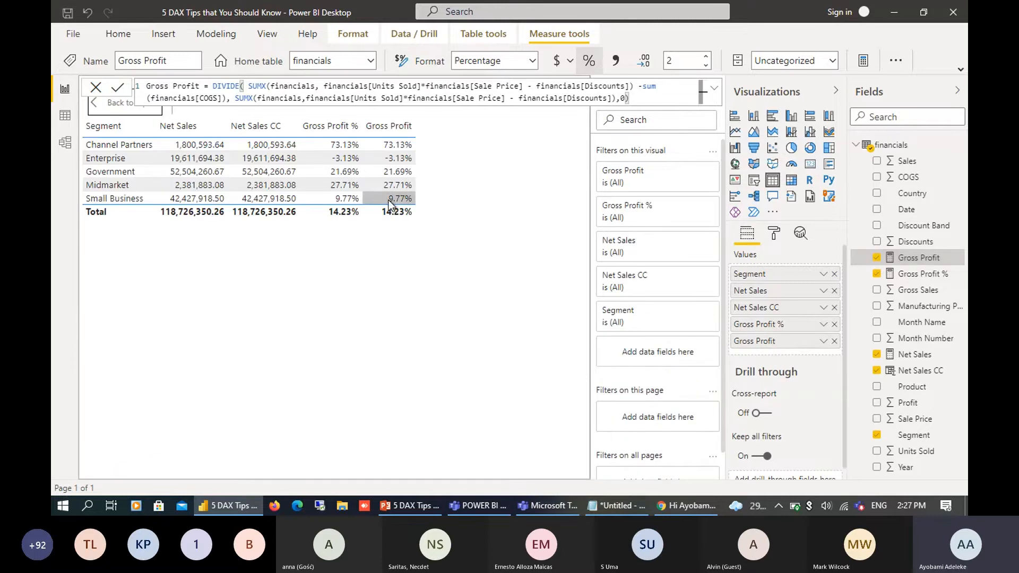
left_click(921, 275)
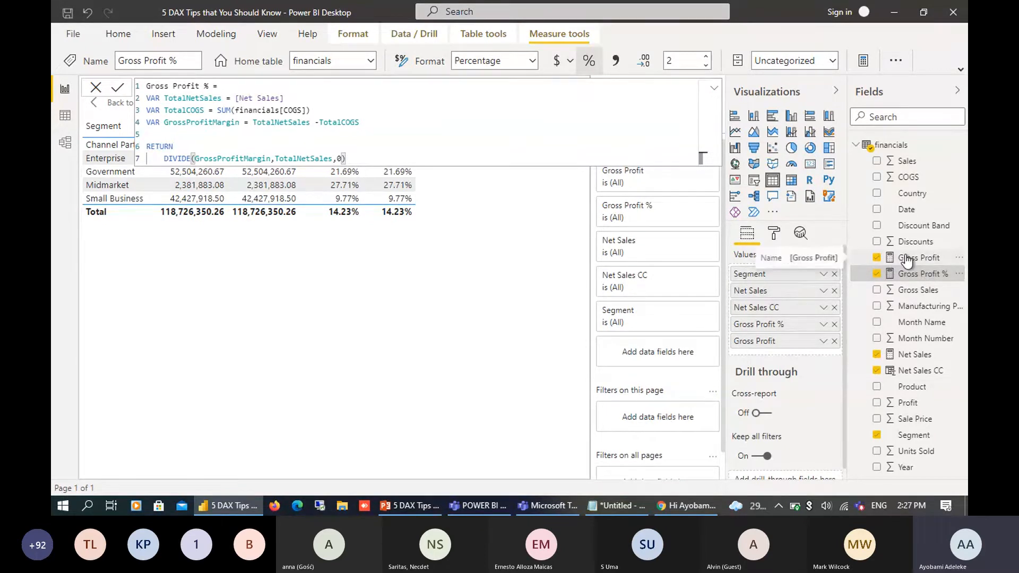
left_click(907, 260)
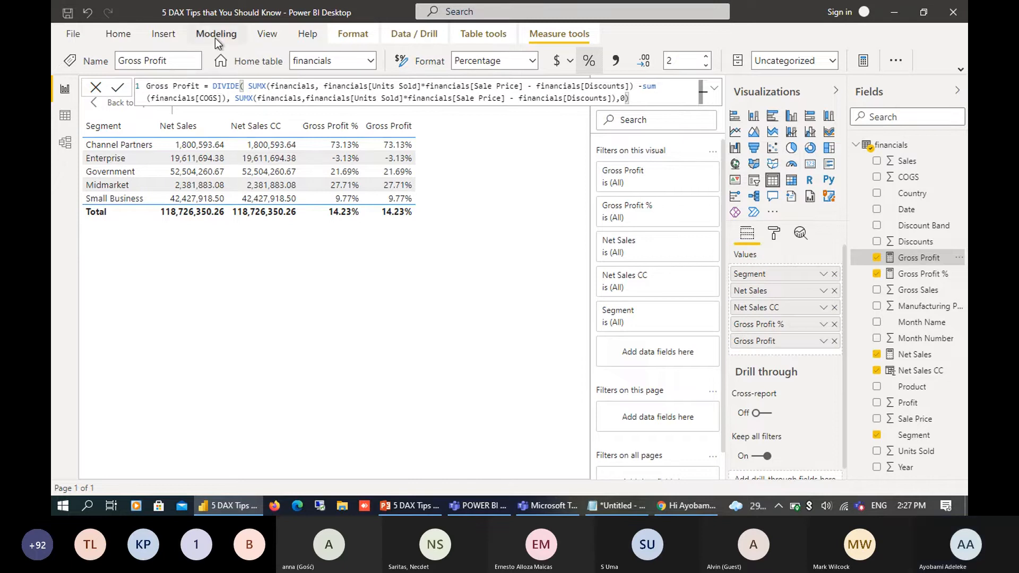
- Copy the entire formula of the Gross Profit measure
left_click(262, 94)
key("ctrl+a")
key("ctrl+c")
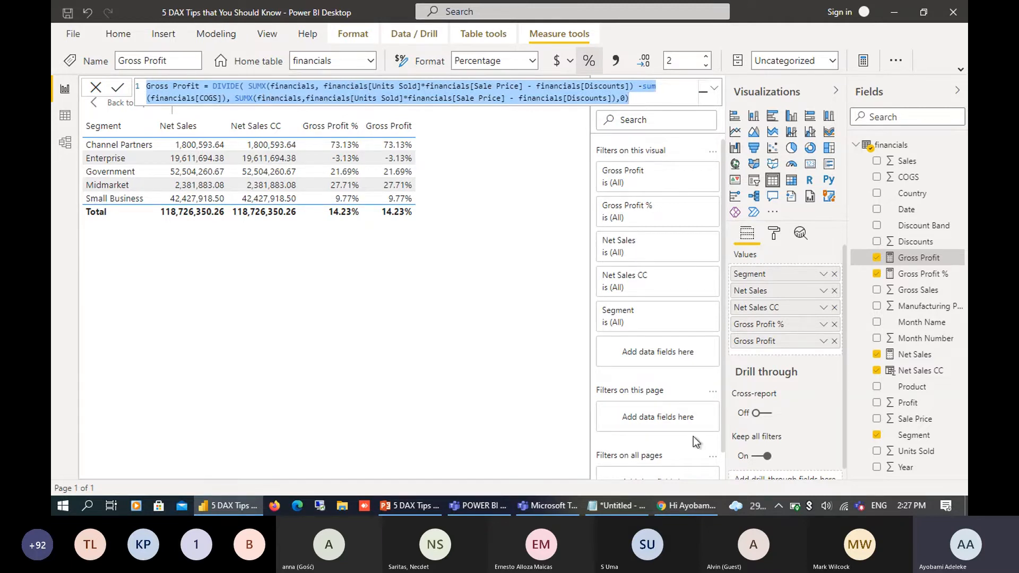
- Switch to Chrome, search for dax formatter in a new tab and open the DAX Formatter by SQLBI site
left_click(707, 506)
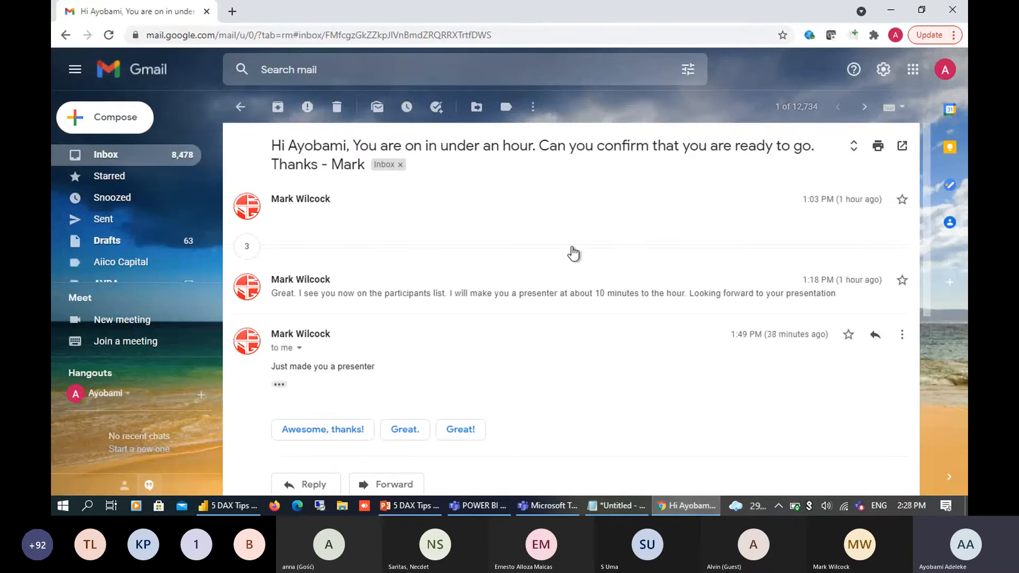
key("ctrl+t")
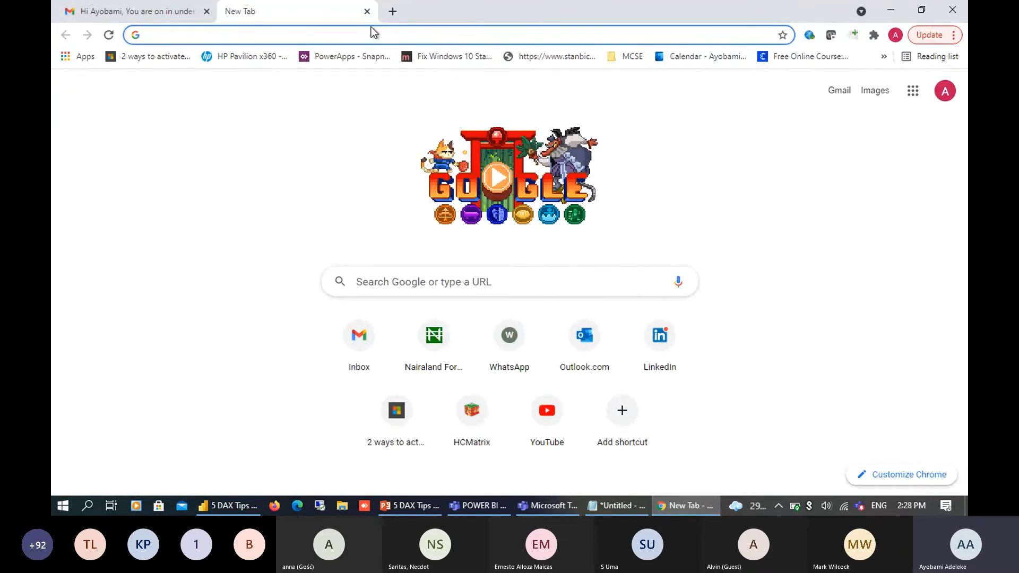
type("daxformmat")
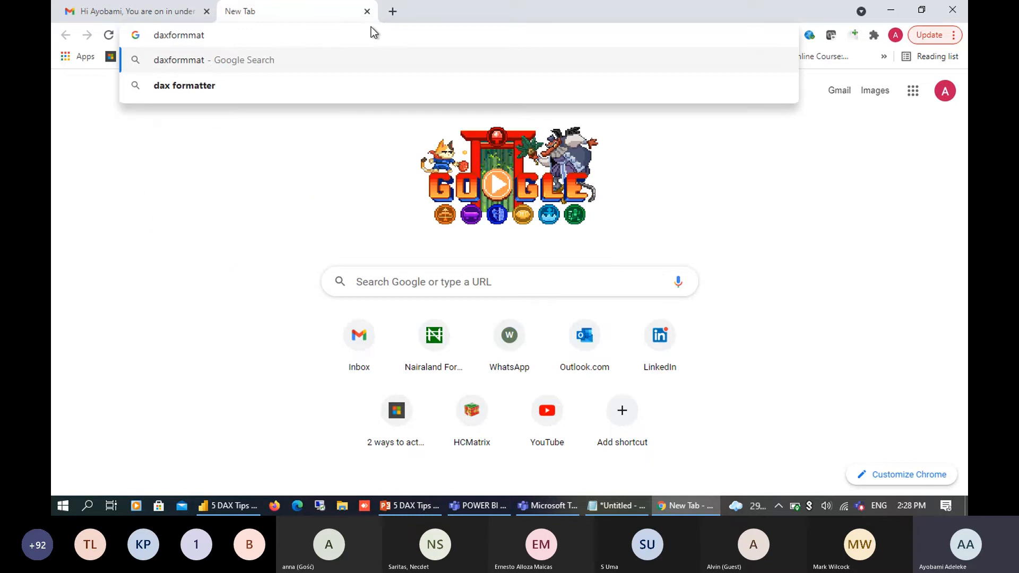
key("Down")
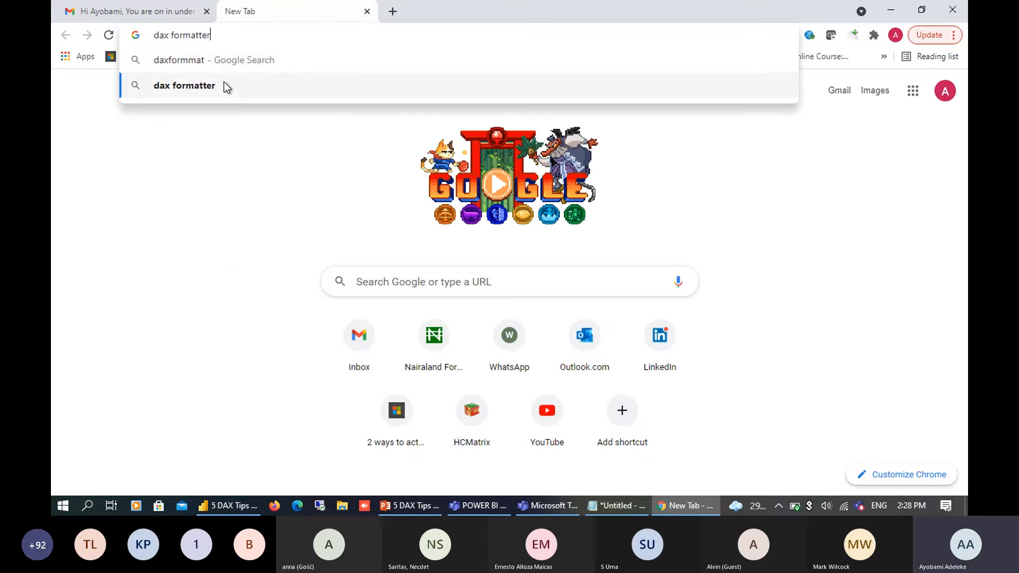
left_click(224, 85)
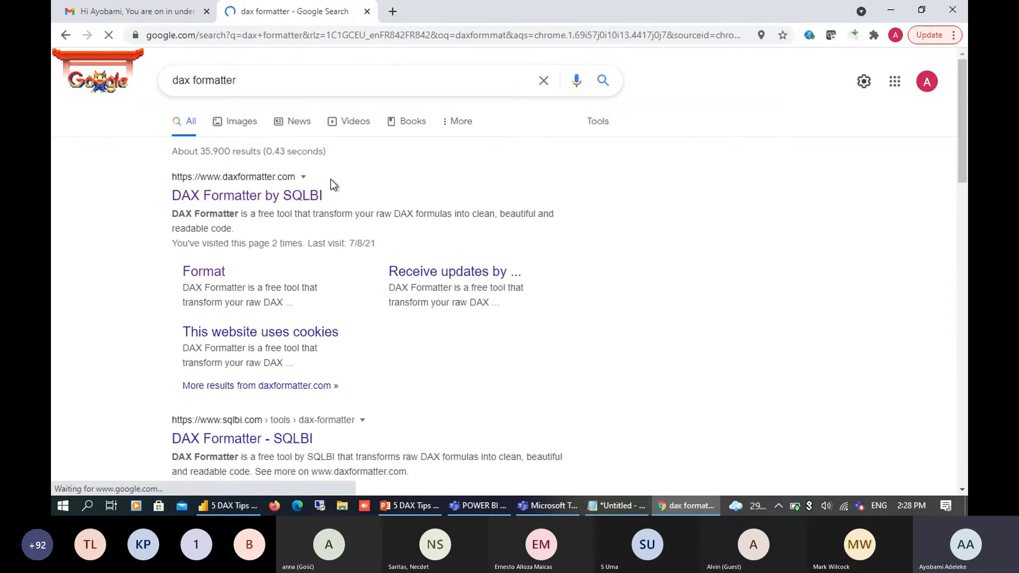
left_click(247, 197)
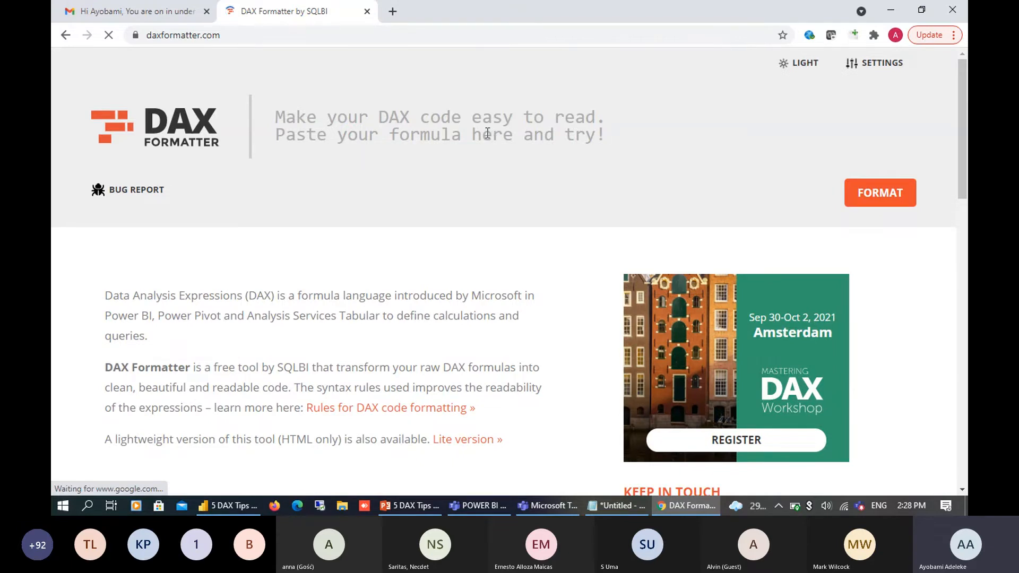
- Paste the Gross Profit formula into DAX Formatter, format it and copy the formatted code
left_click(392, 122)
key("ctrl+v")
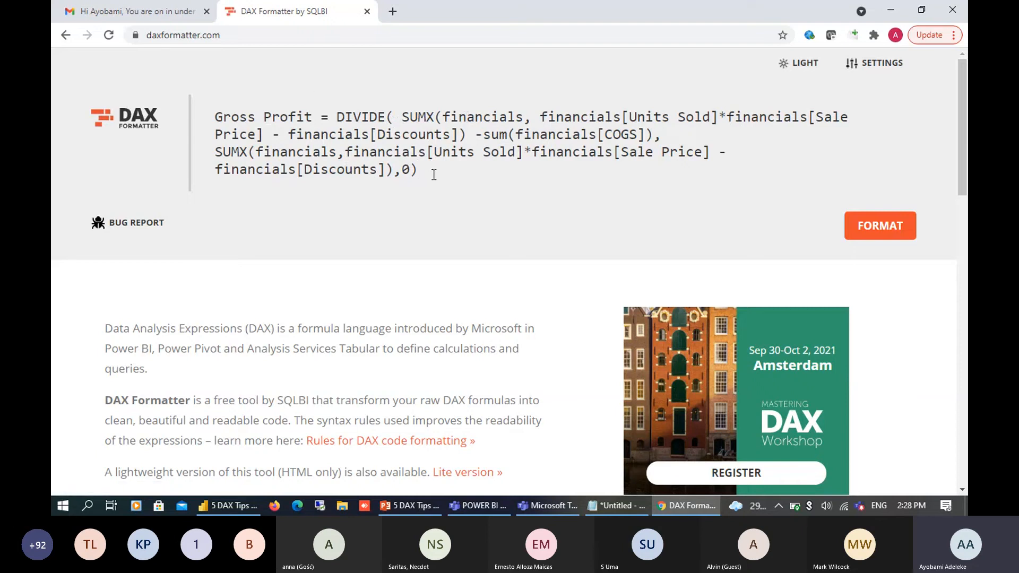
left_click(897, 231)
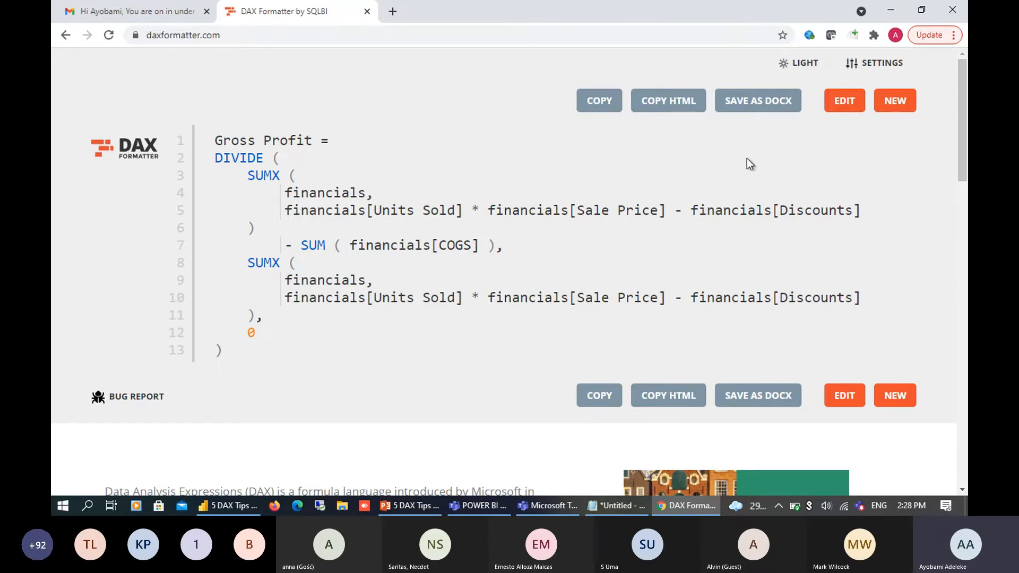
left_click(595, 396)
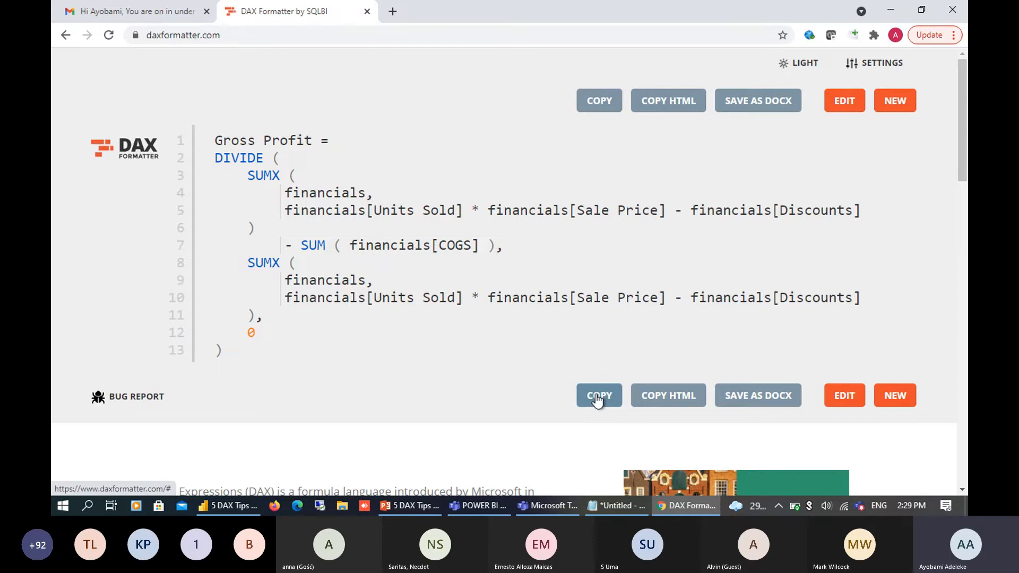
- Switch back to Power BI Desktop and replace the whole Gross Profit formula with the formatted code
key("alt+Tab")
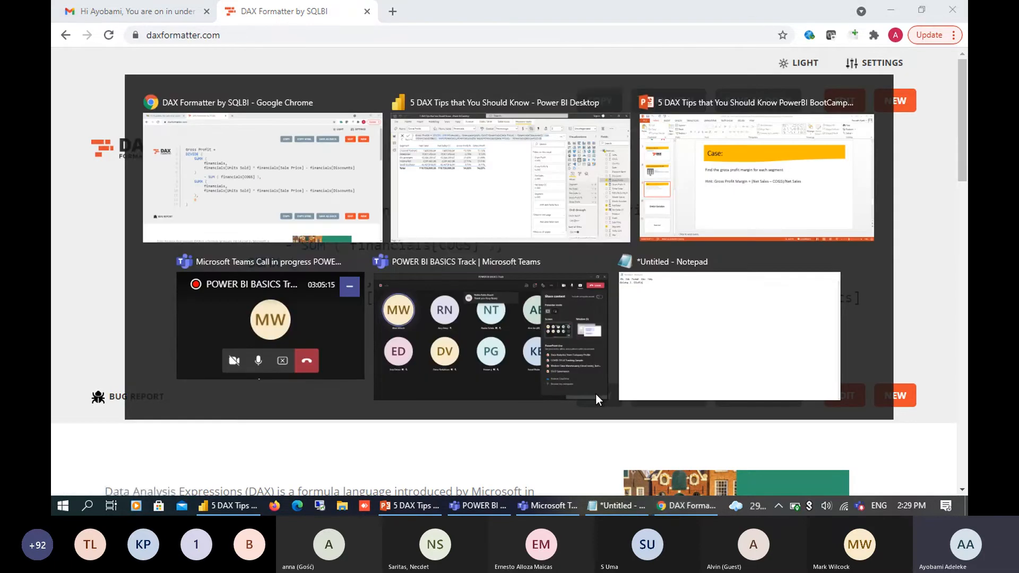
key("ctrl+a")
key("ctrl+v")
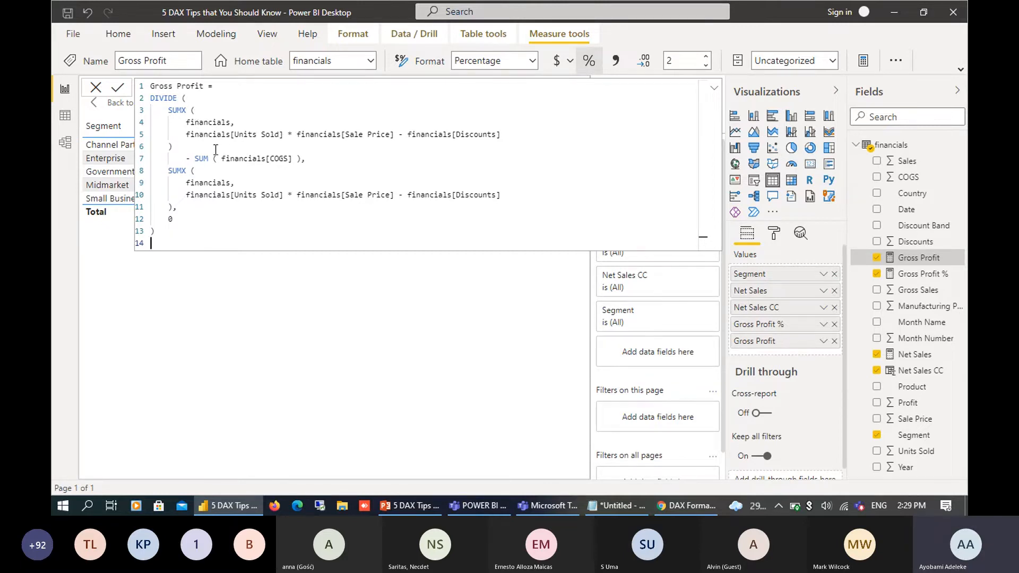
- Examine the numerator of the Gross Profit formula, compare it with the Net Sales and Gross Profit % formulas, and close the formula editor
left_click_drag(173, 147, 166, 114)
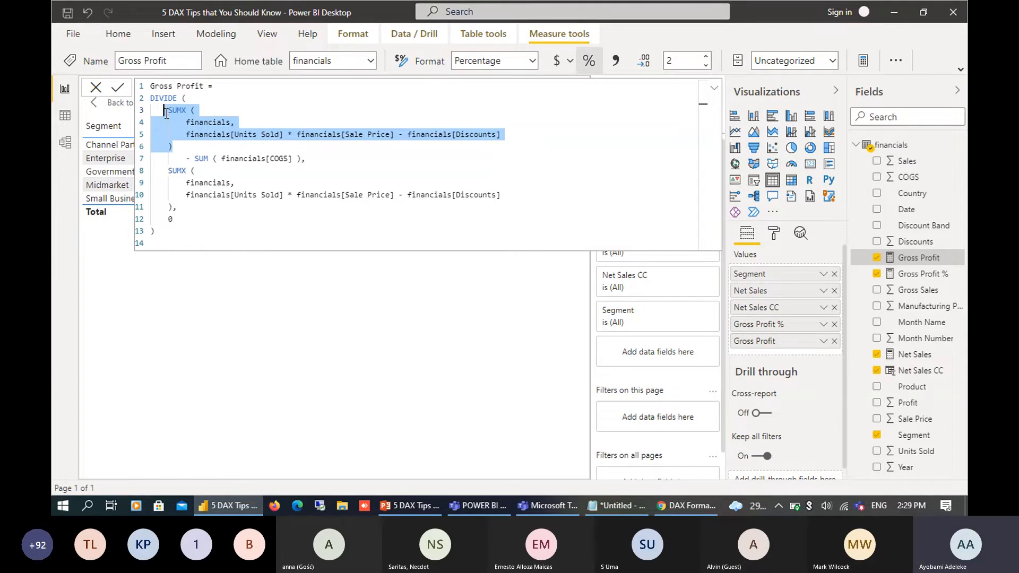
left_click_drag(301, 158, 160, 106)
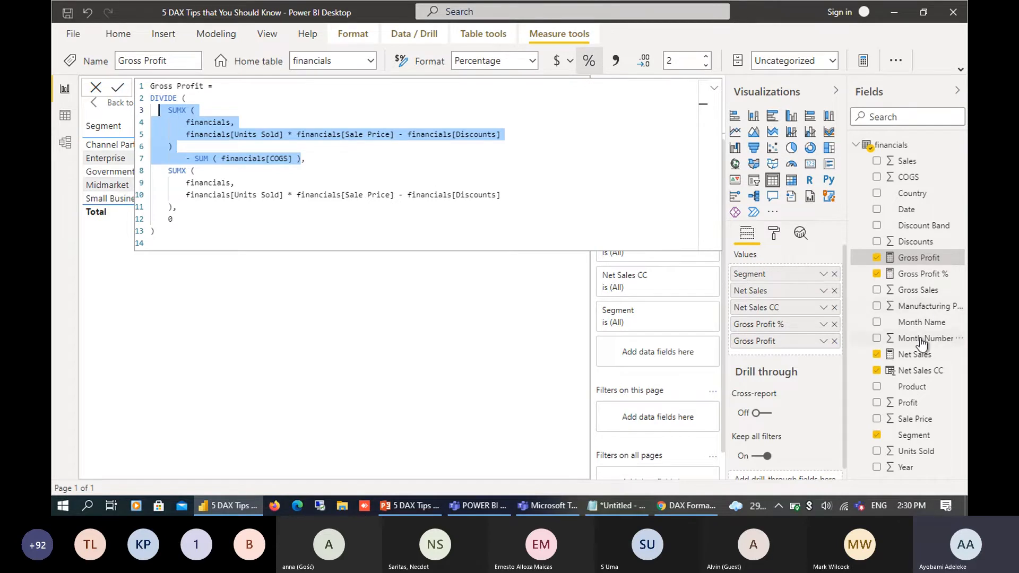
left_click(925, 276)
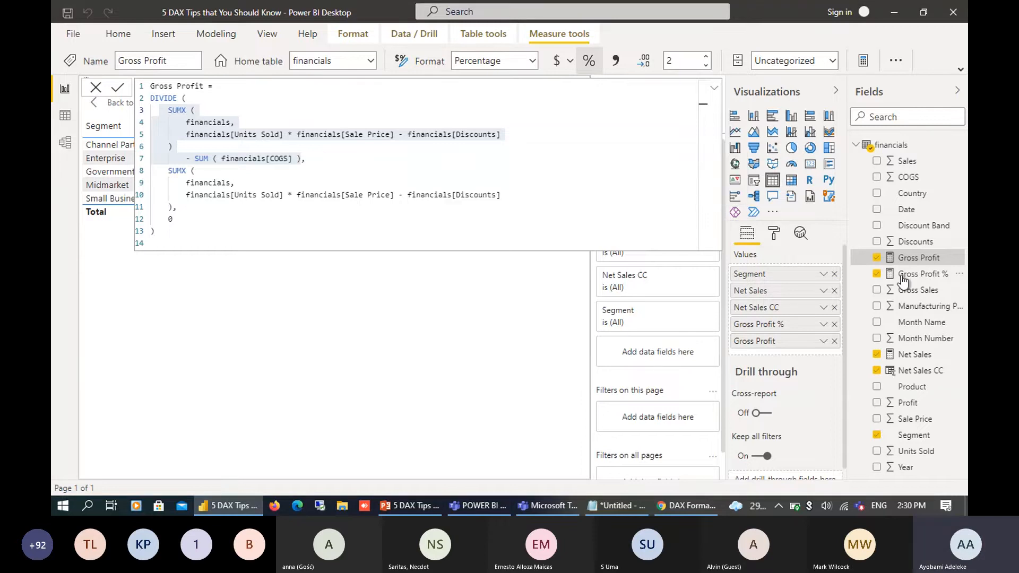
left_click(914, 356)
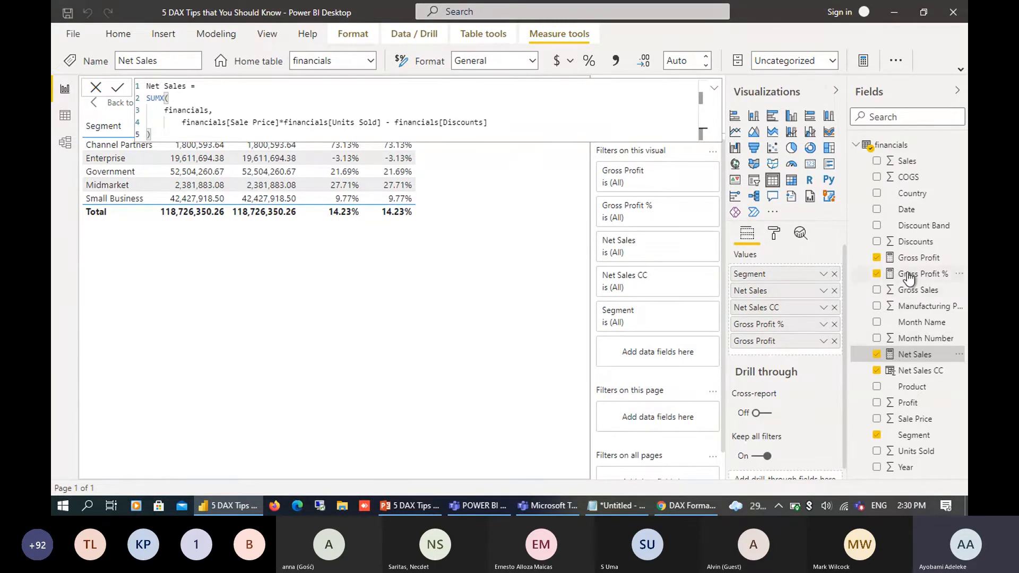
left_click(916, 258)
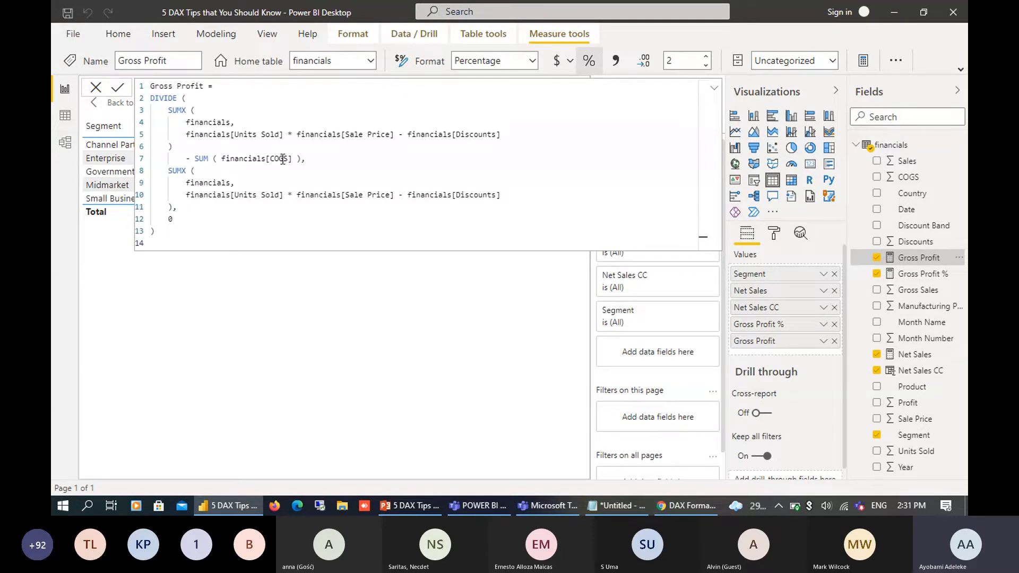
left_click(921, 277)
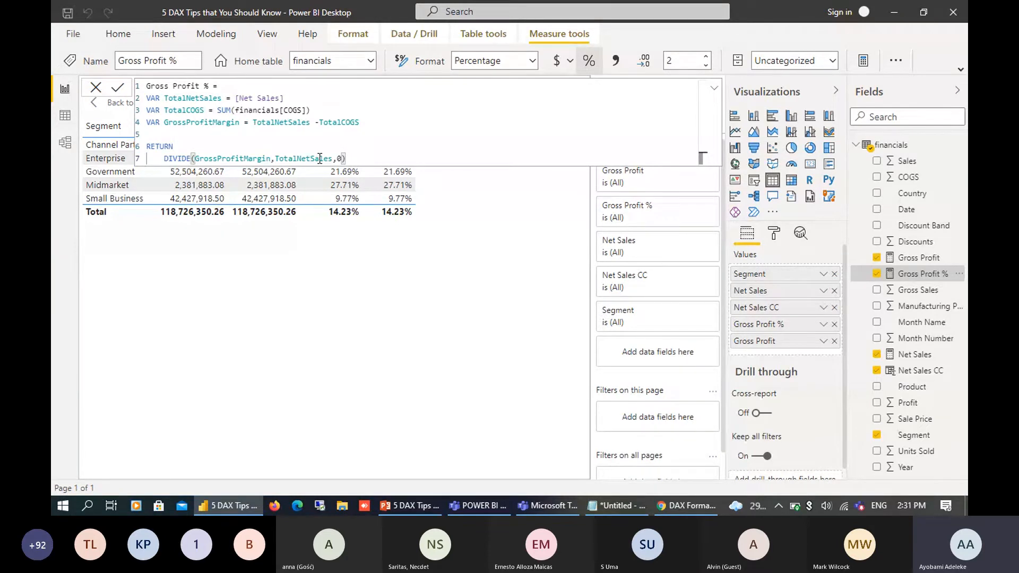
left_click(94, 87)
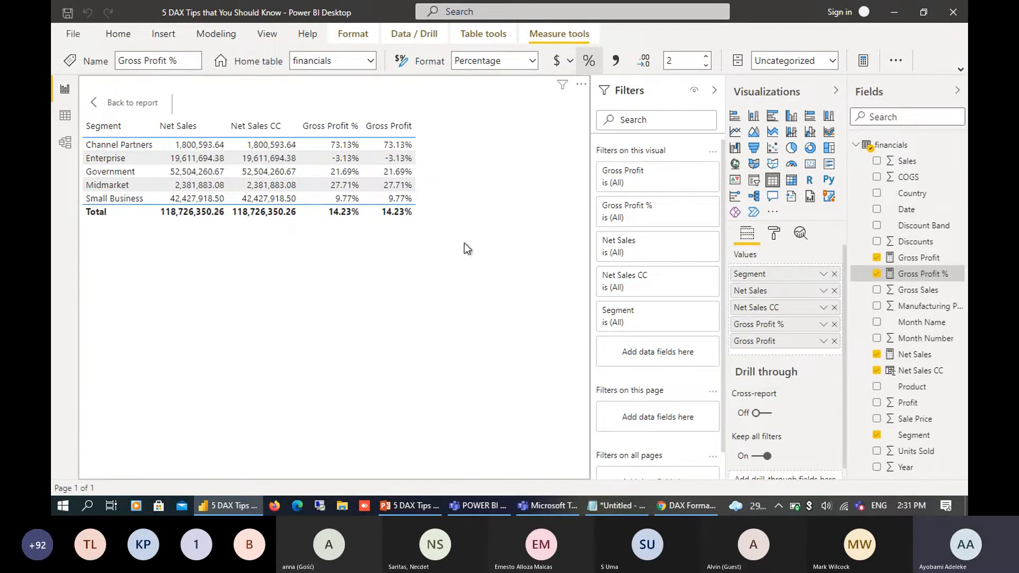
- Return to the report page, collapse the financials field list and start a new calculated table named Date
left_click(133, 102)
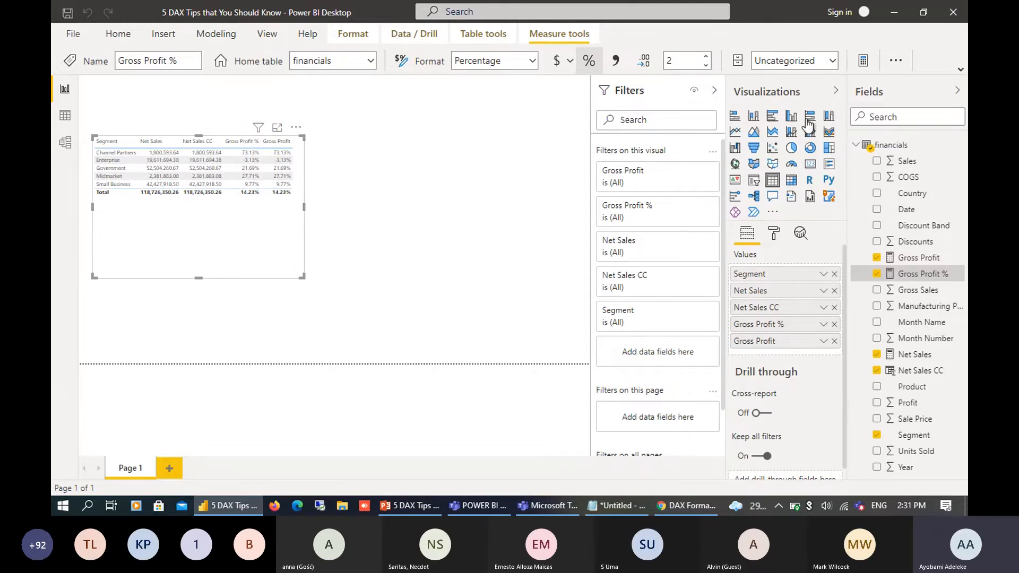
left_click(859, 147)
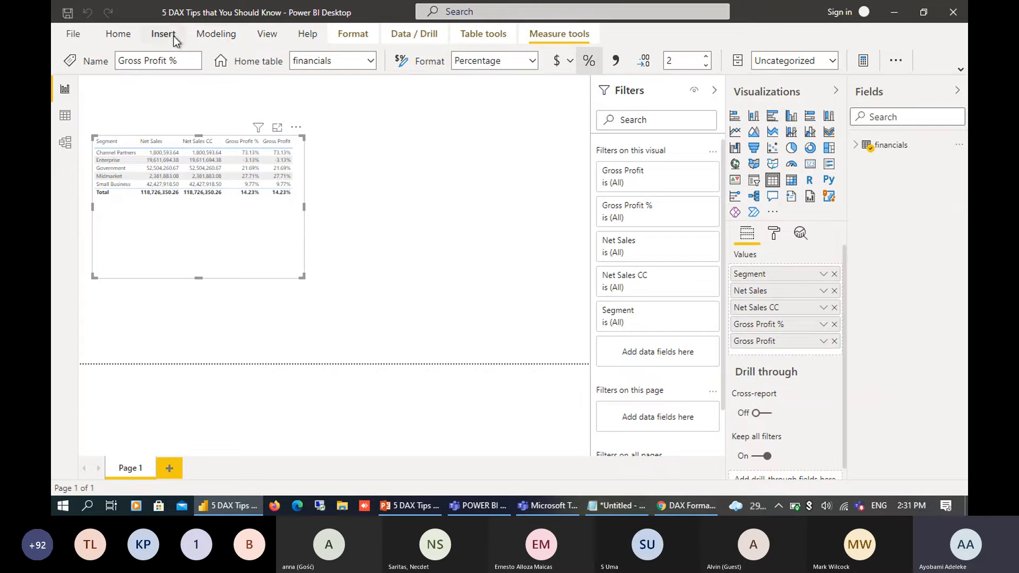
left_click(215, 36)
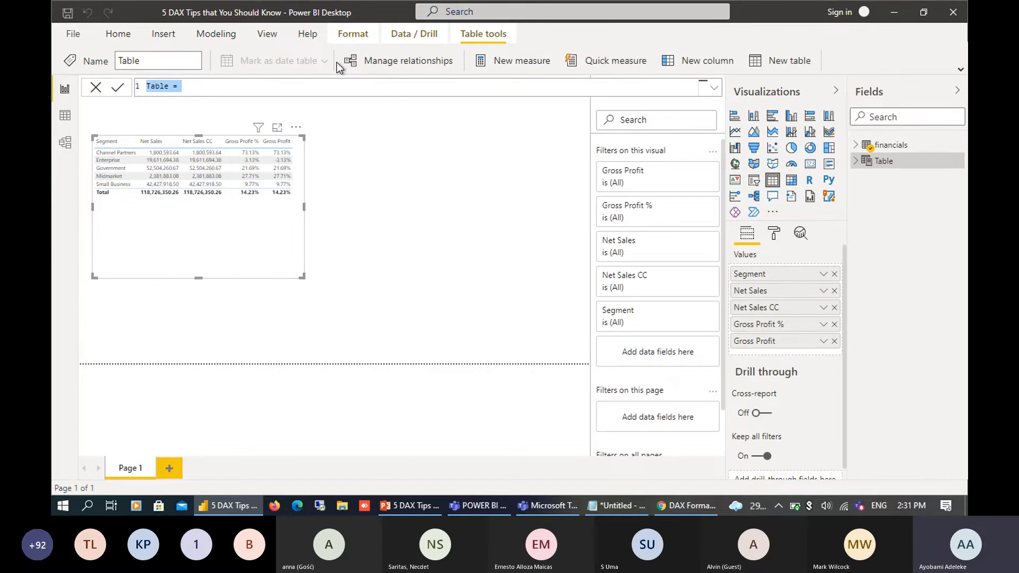
type("Date =")
key("shift+Return")
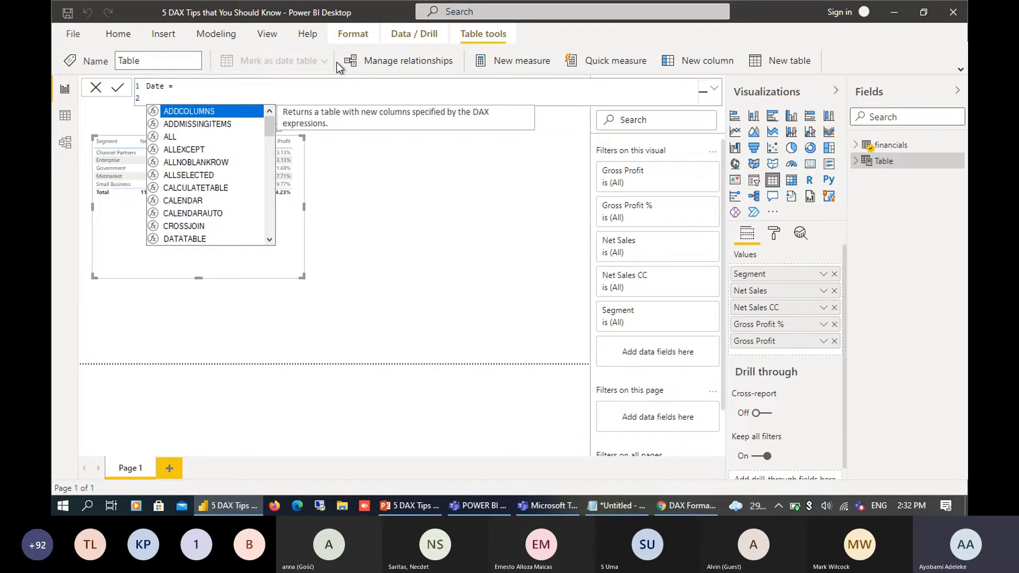
- Begin the Date table's expression with CALENDAR, using MIN(financials[Date]) as the start date
type("cal")
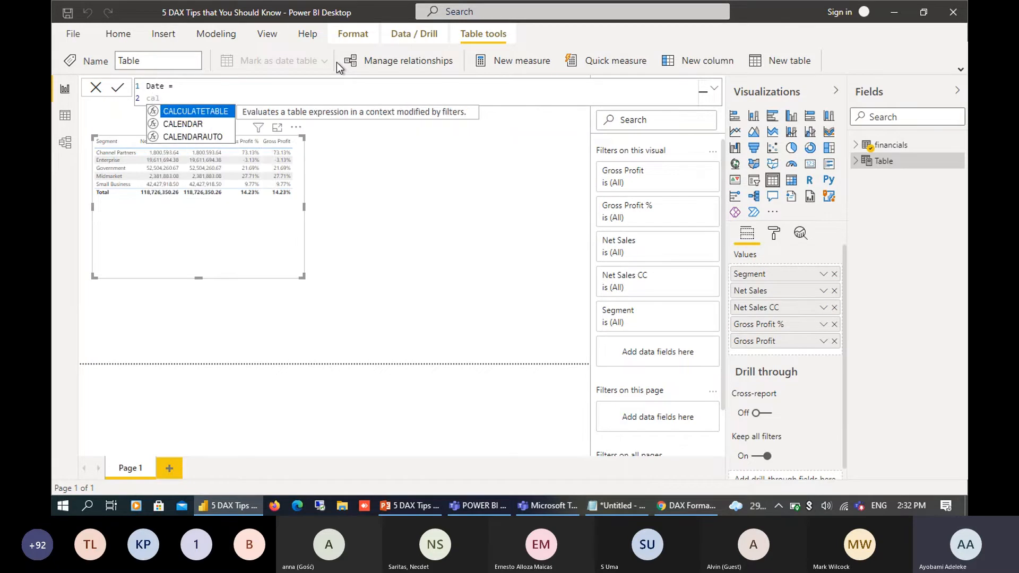
key("Down")
key("Tab")
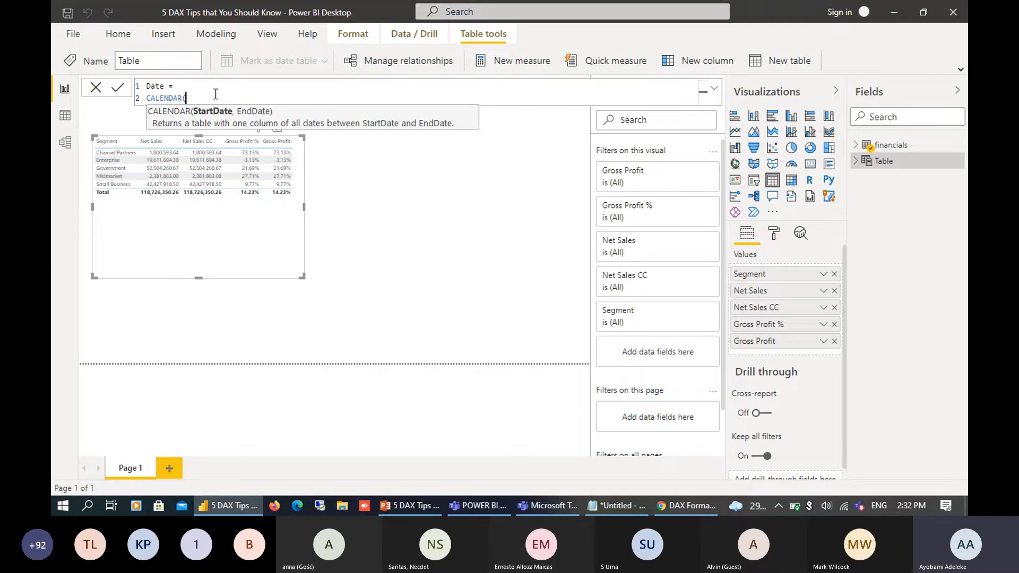
type("mi")
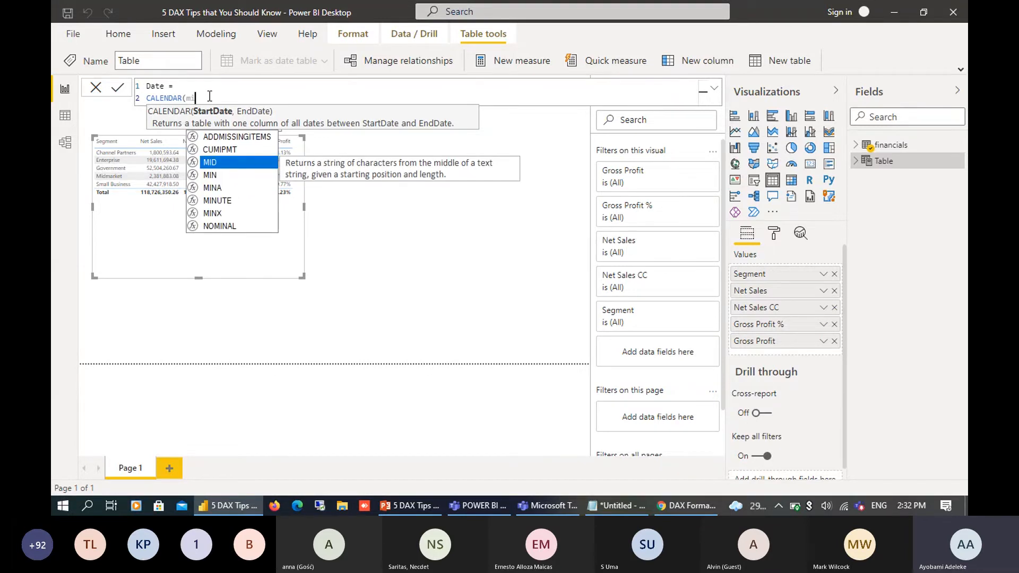
type("n")
key("Tab")
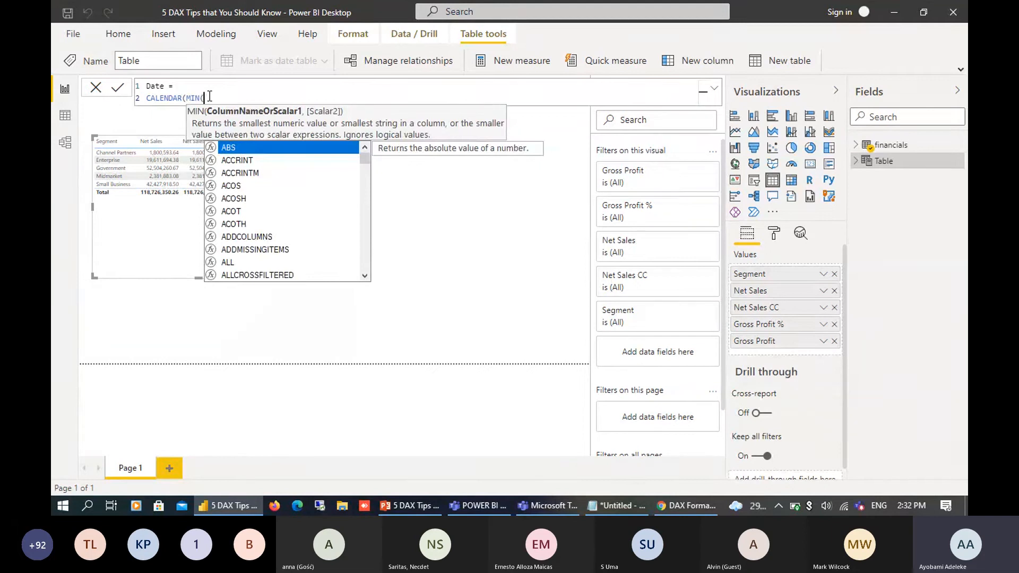
type("f")
key("Down")
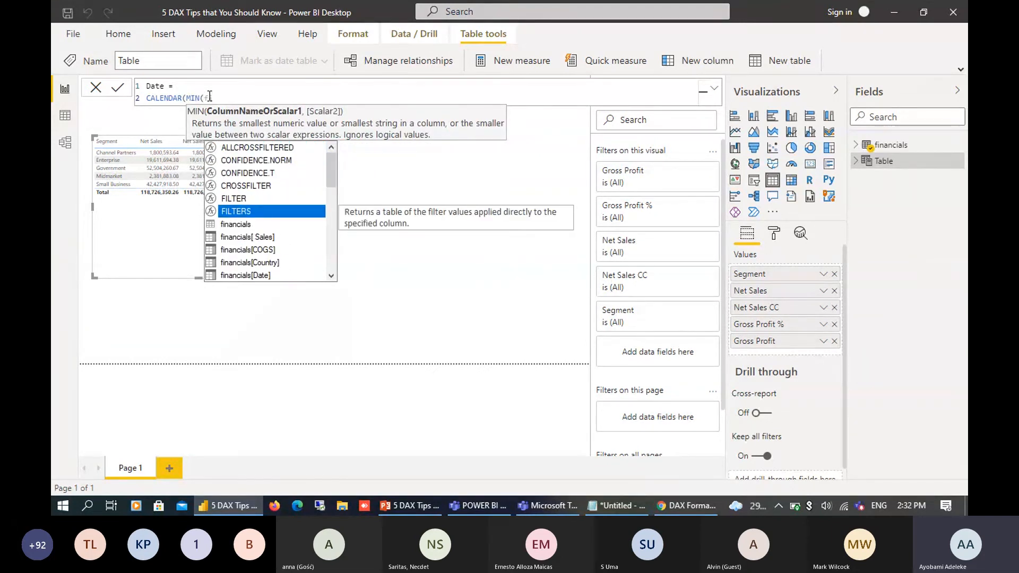
key("Down")
key("Tab")
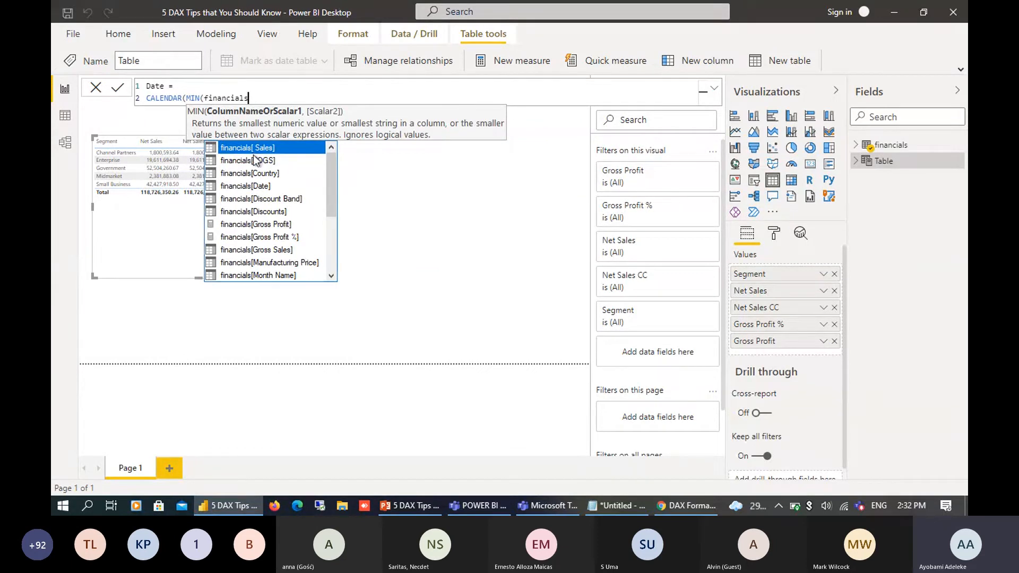
double_click(261, 186)
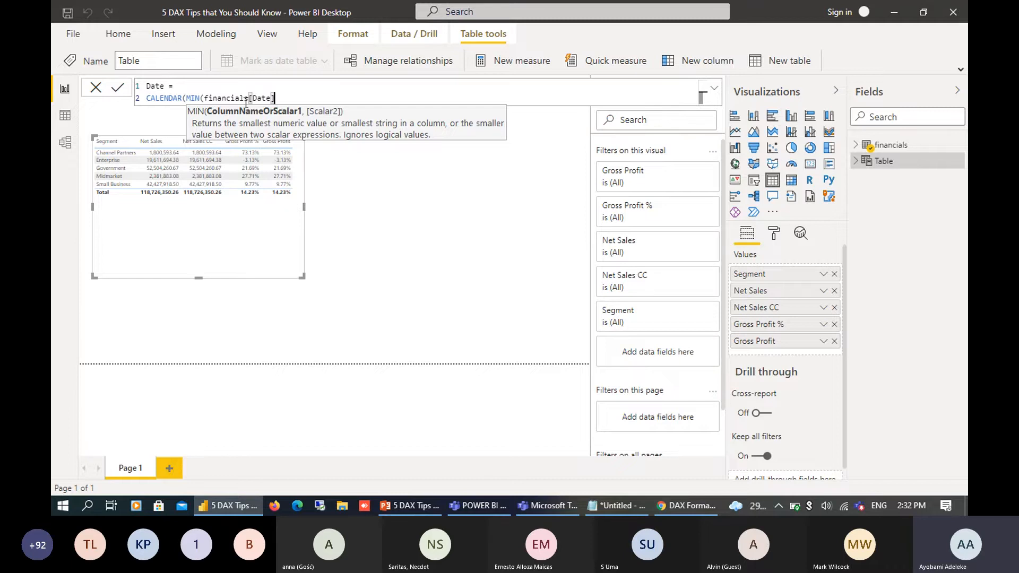
type(")")
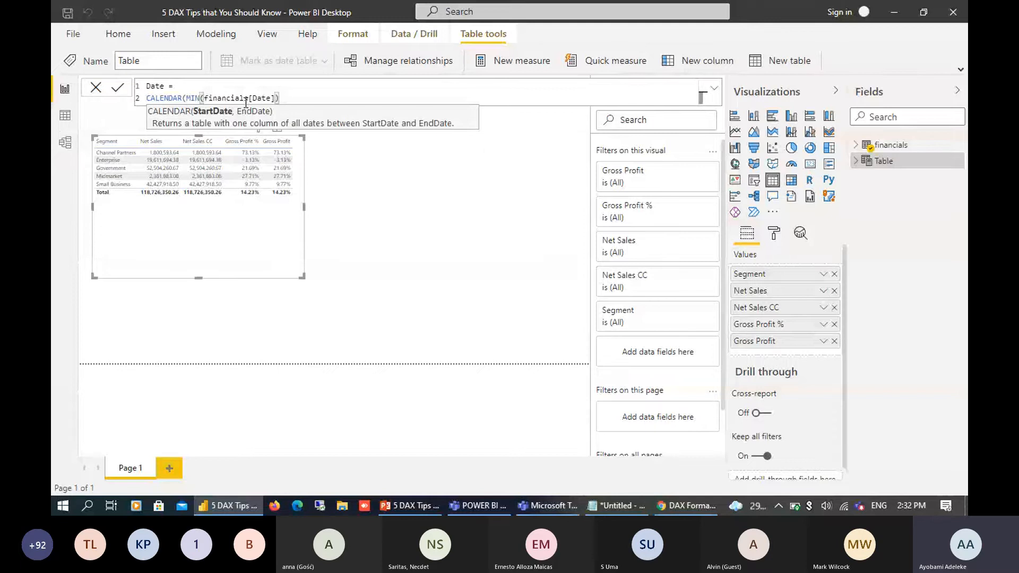
type(",")
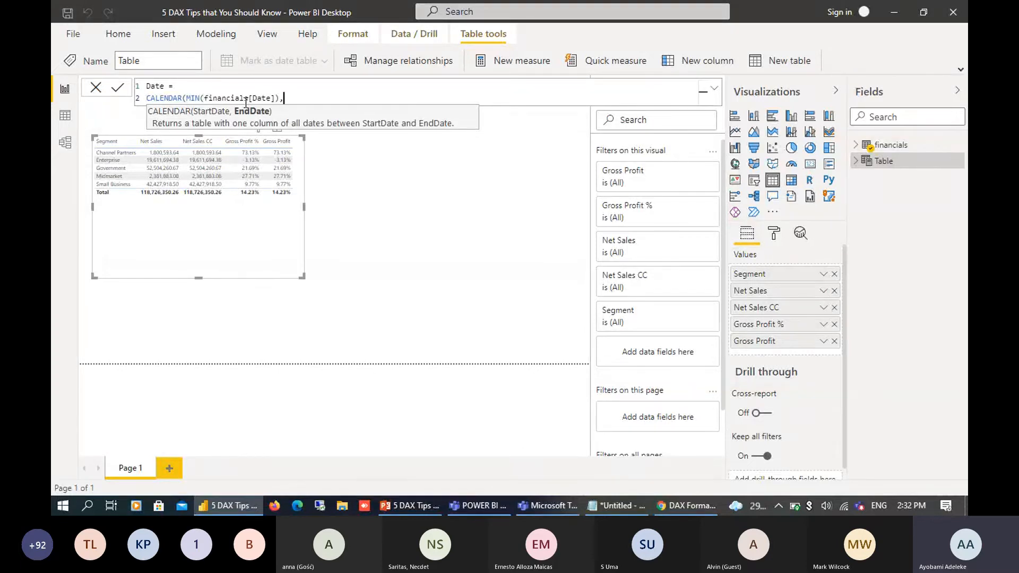
- Use MAX(financials[Date]) as the CALENDAR end date and commit the Date table formula
type("MAX(")
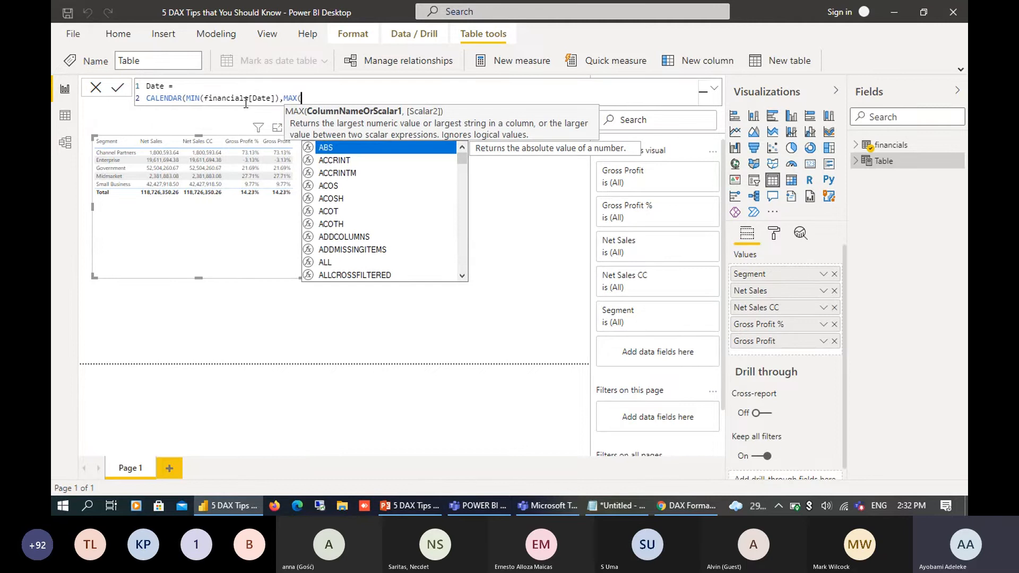
type("fina")
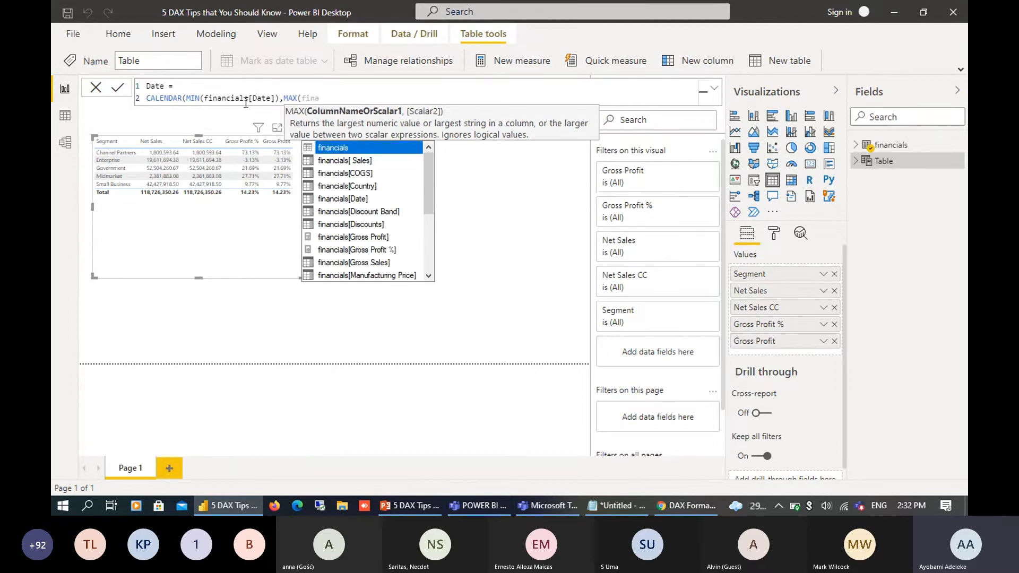
type("ncials")
key("Down")
key("Down")
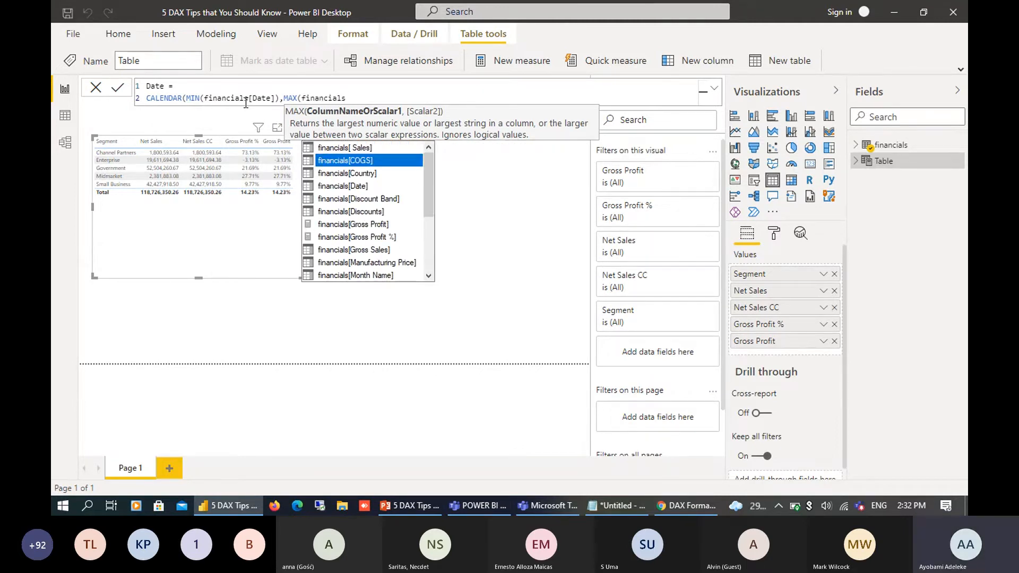
key("Down")
key("Tab")
type(")")
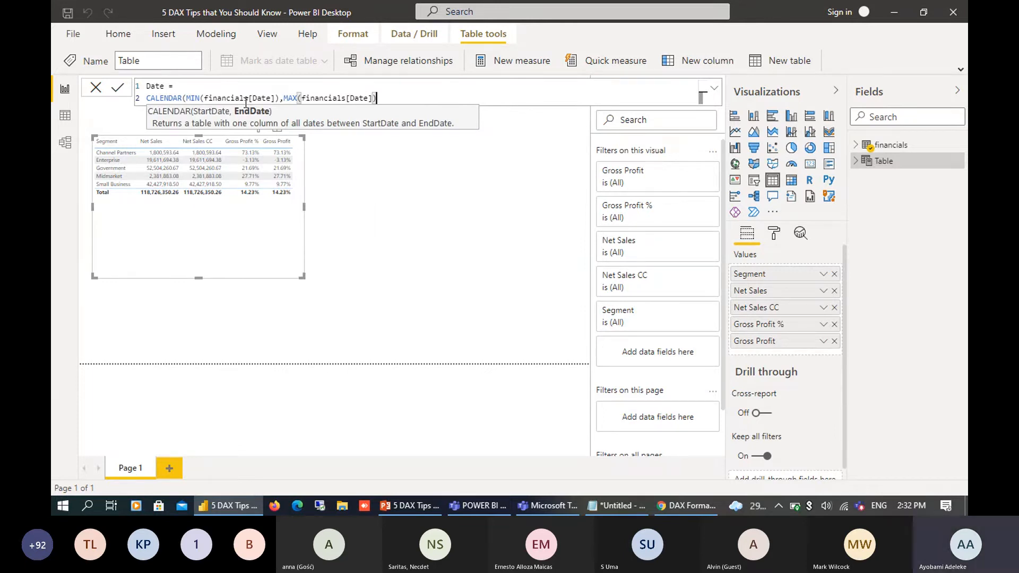
key("Return")
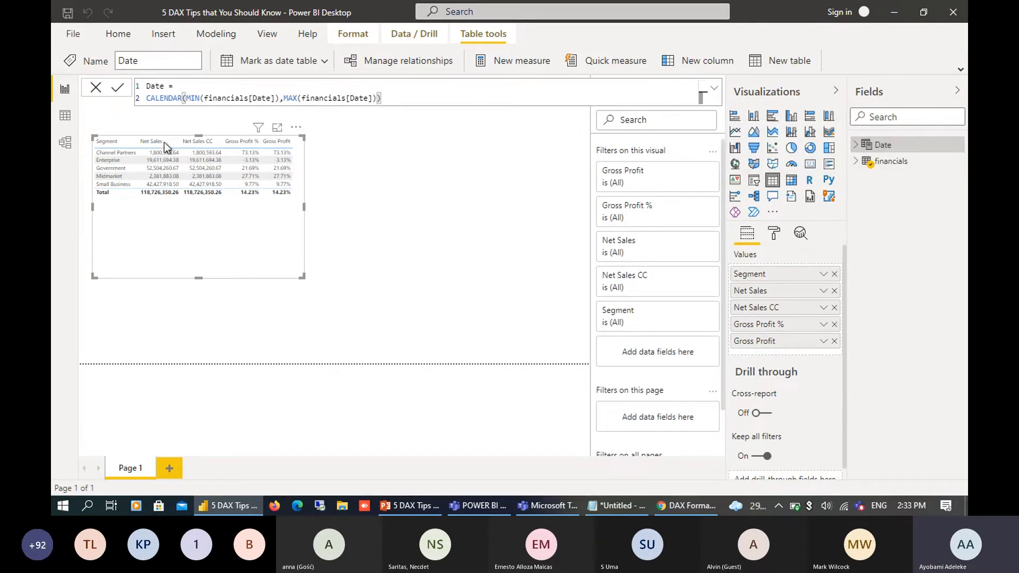
- Show the Date table's rows in the data view and sort its Date column in descending order
left_click(59, 122)
left_click(885, 147)
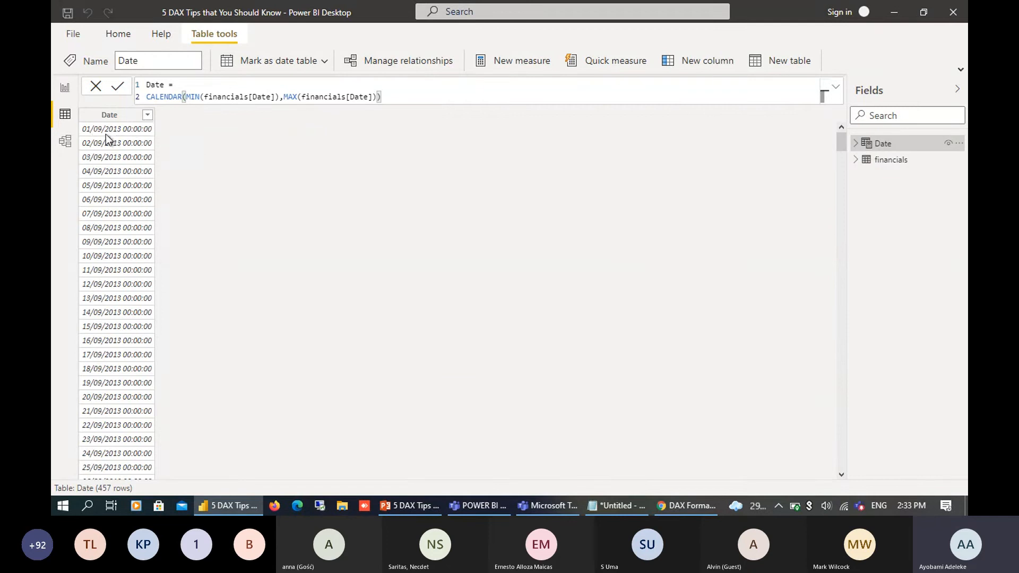
left_click(139, 118)
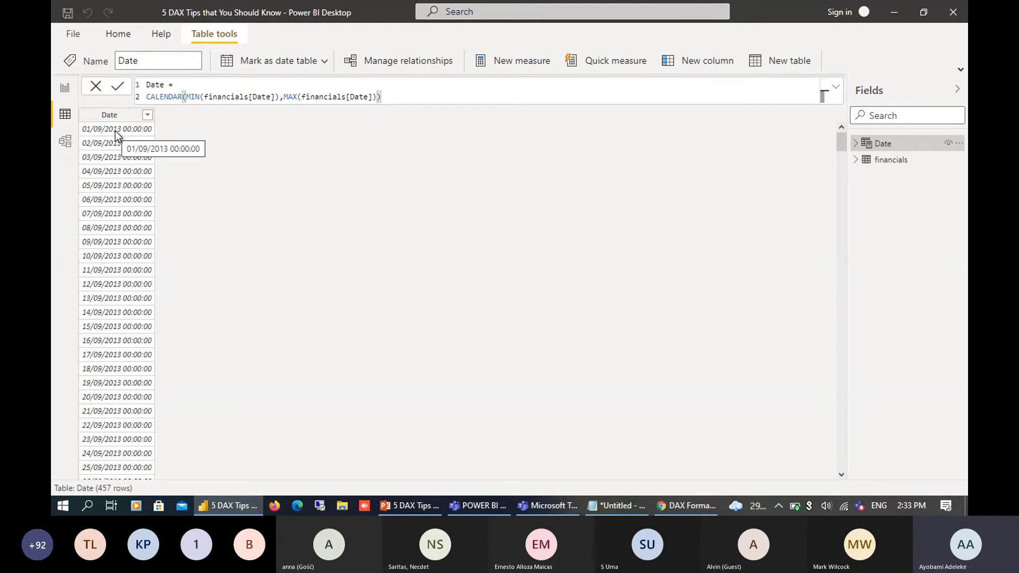
left_click(147, 117)
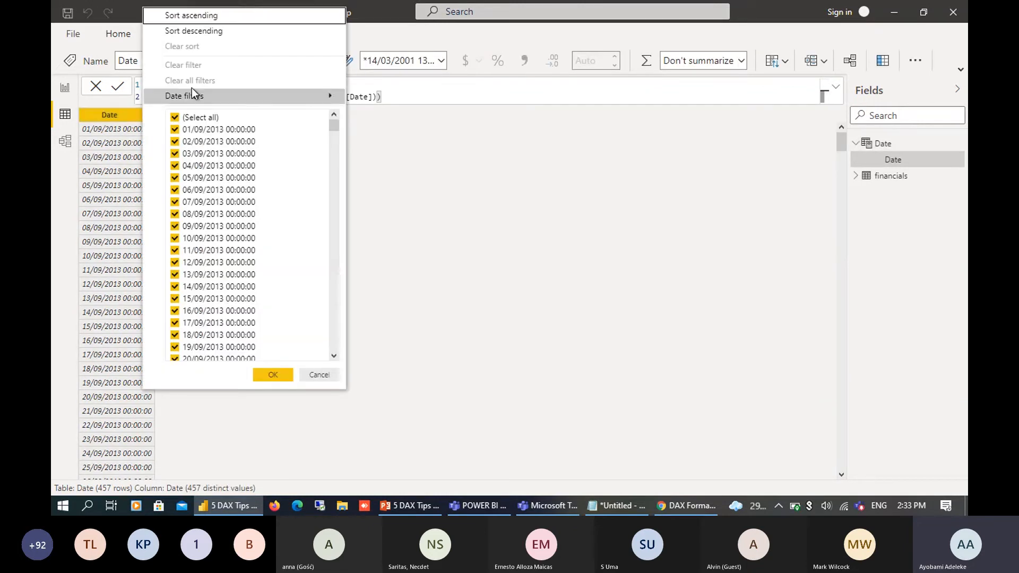
left_click(202, 32)
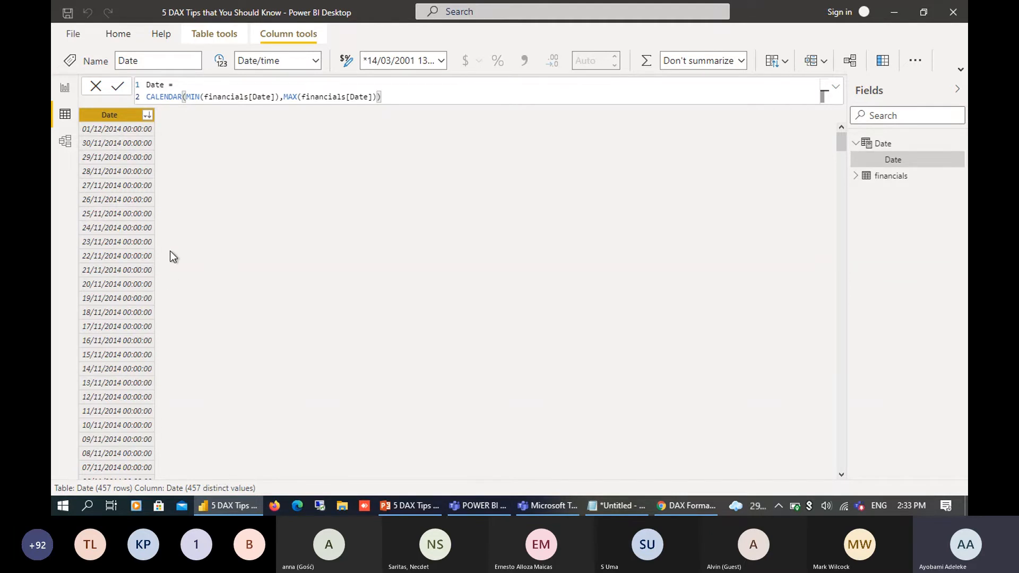
- Replace MAX(financials[Date]) in the Date table formula with TODAY() as the end date and commit it
left_click(377, 96)
key("BackSpace")
key("BackSpace")
key("BackSpace")
key("BackSpace")
key("BackSpace")
key("BackSpace")
key("BackSpace")
key("BackSpace")
key("BackSpace")
key("BackSpace")
key("BackSpace")
key("BackSpace")
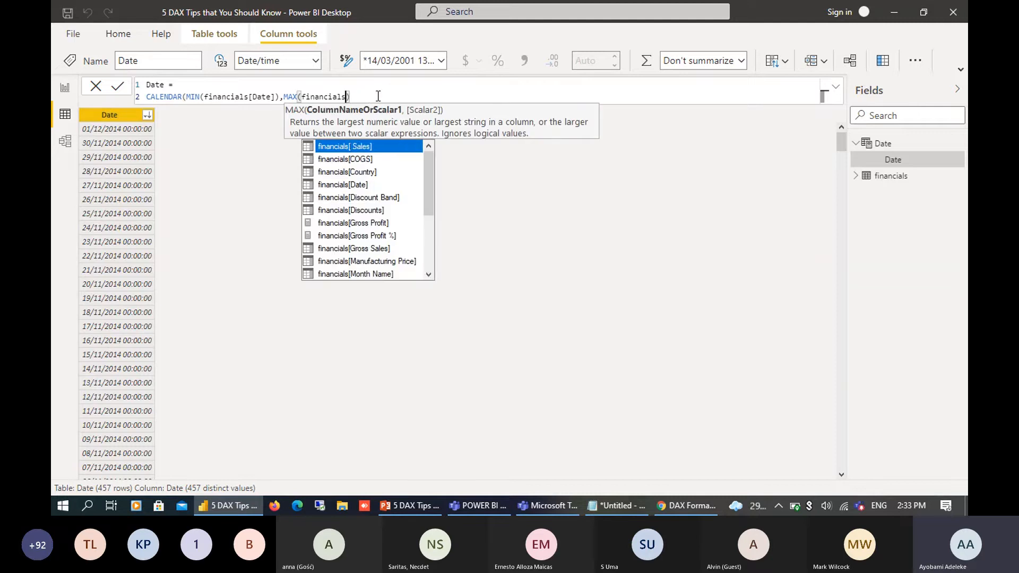
key("BackSpace")
key("BackSpace")
key("BackSpace")
key("BackSpace")
key("BackSpace")
key("BackSpace")
key("BackSpace")
key("BackSpace")
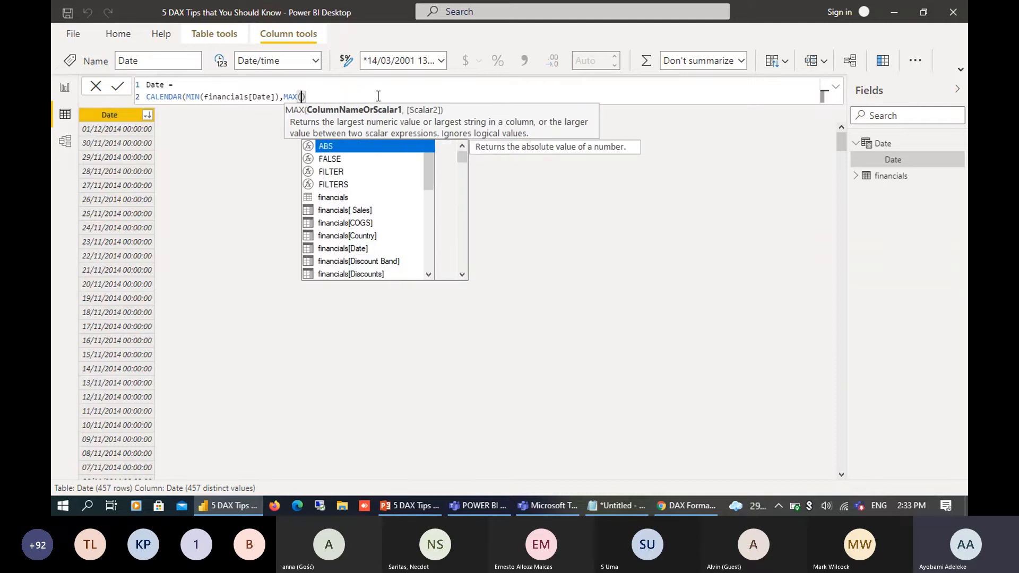
key("BackSpace")
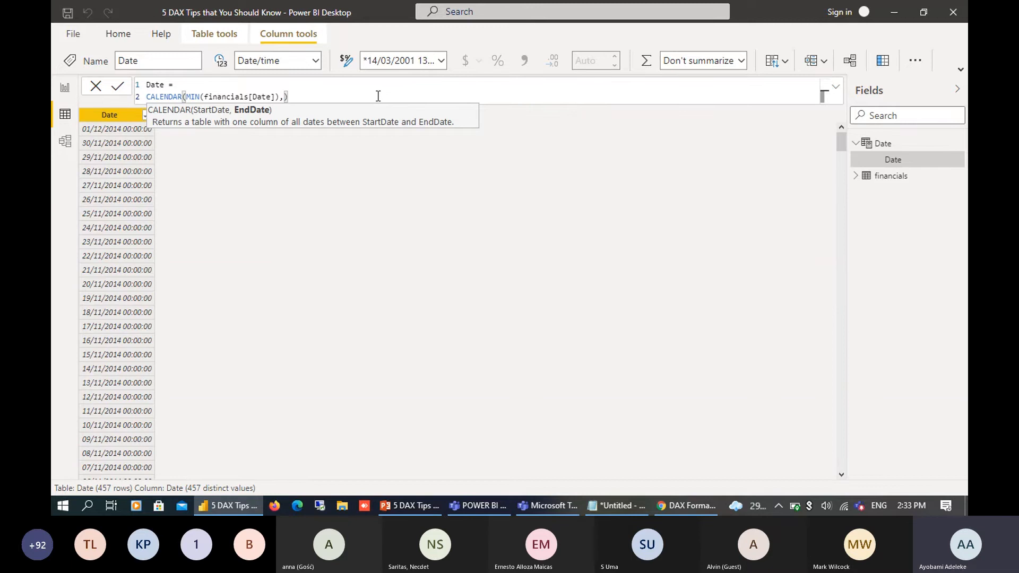
type("tod")
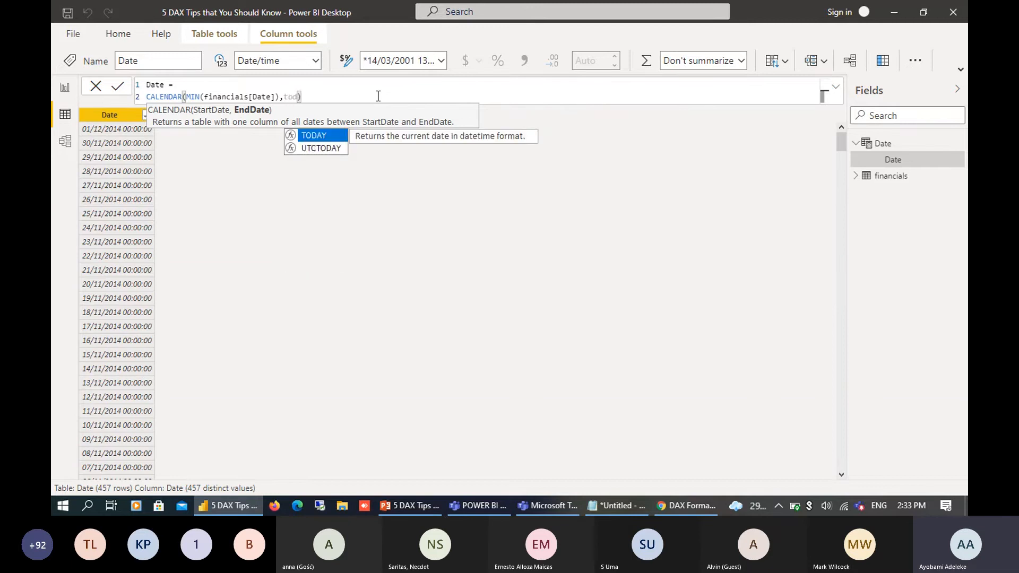
key("Tab")
type(")")
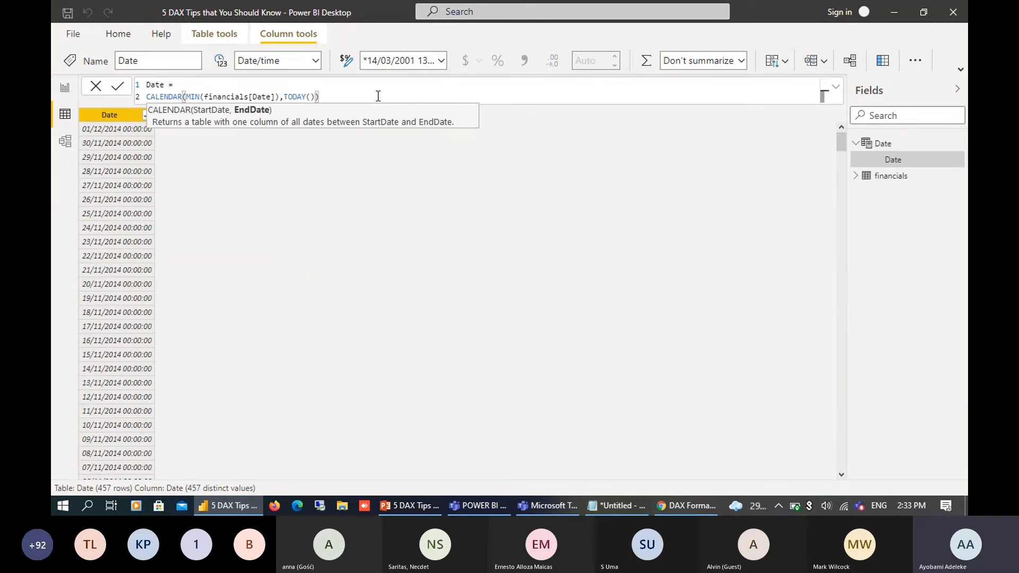
key("Return")
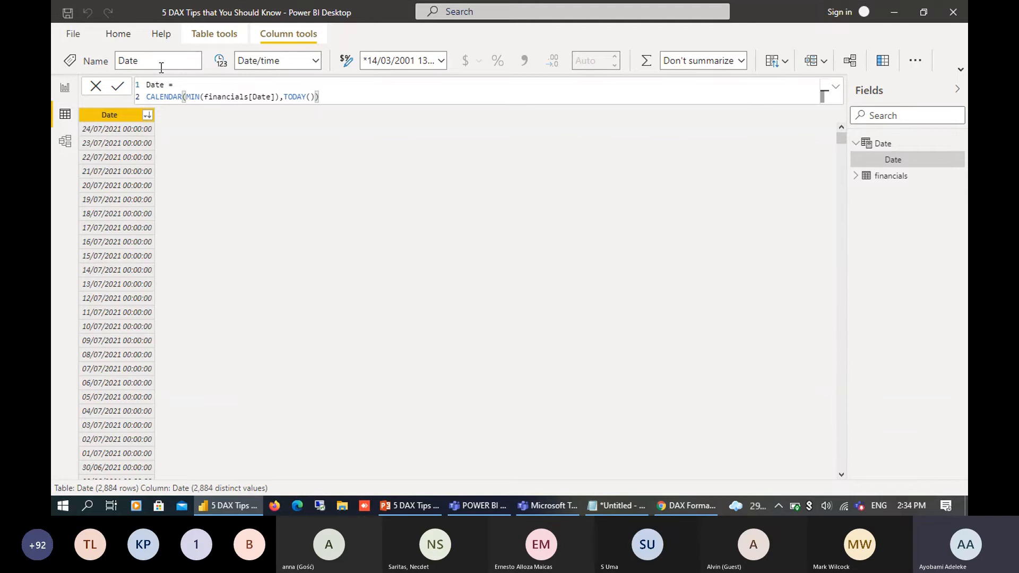
- Open the model view of the Date and financials tables and collapse the Properties pane
left_click(66, 89)
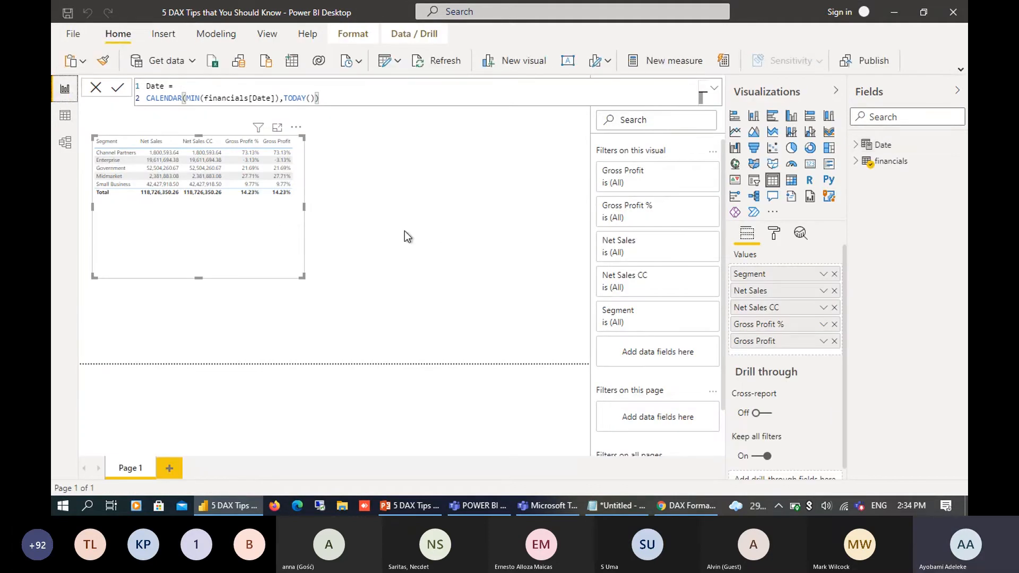
left_click(65, 141)
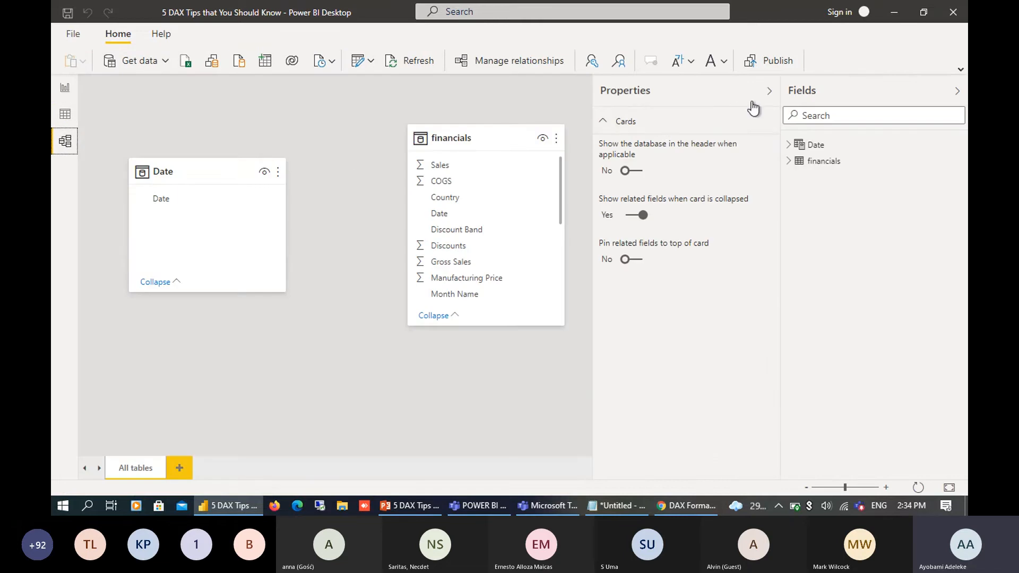
left_click(769, 92)
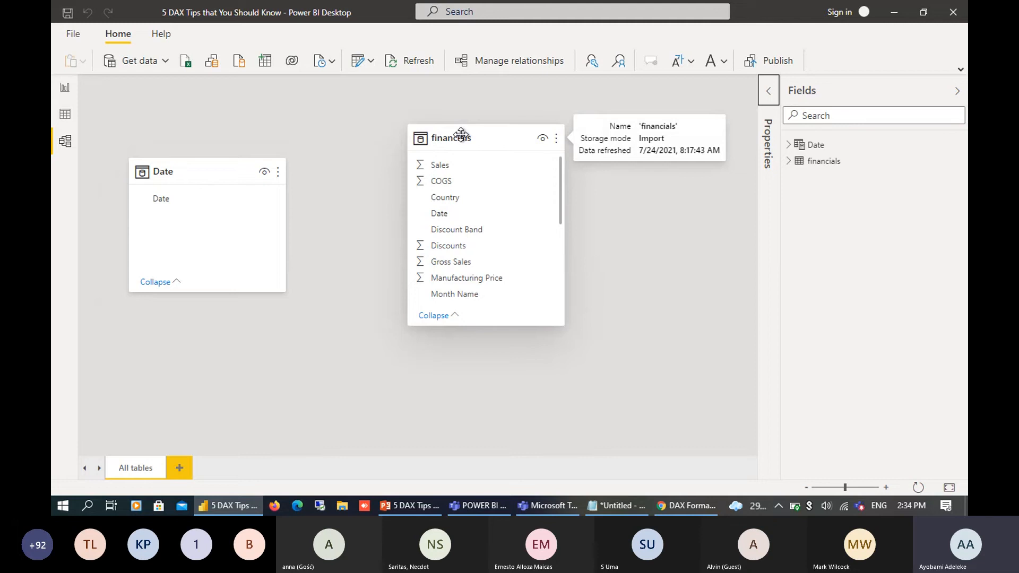
- Create a relationship between the Date table's Date column and the Date column of the financials table
left_click(178, 172)
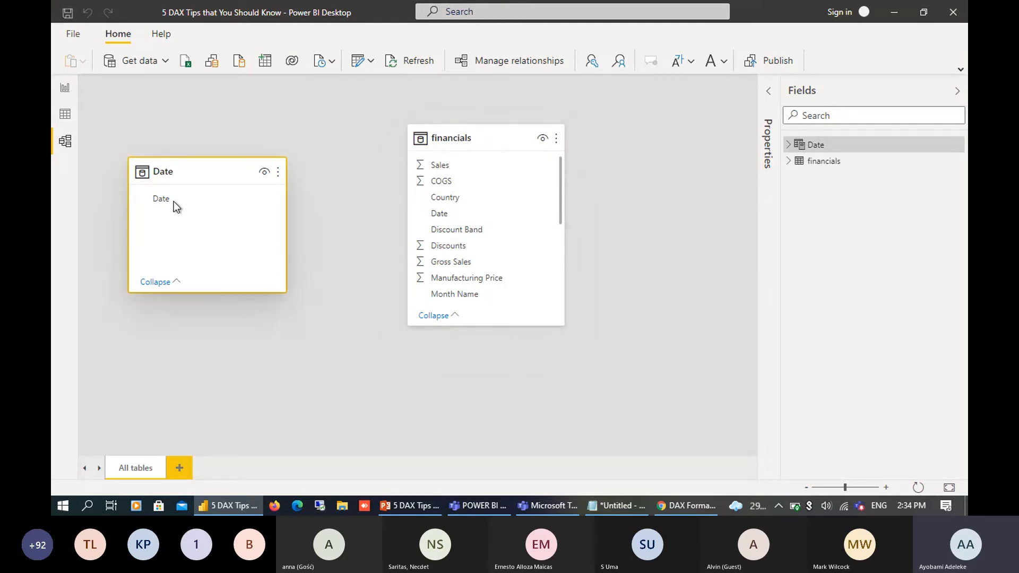
left_click(160, 198)
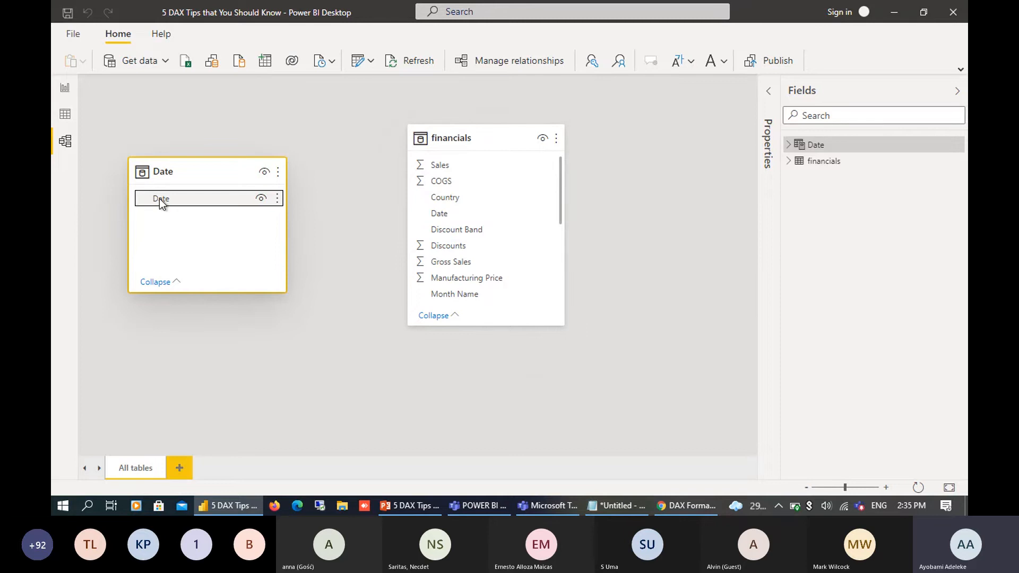
left_click_drag(159, 198, 439, 218)
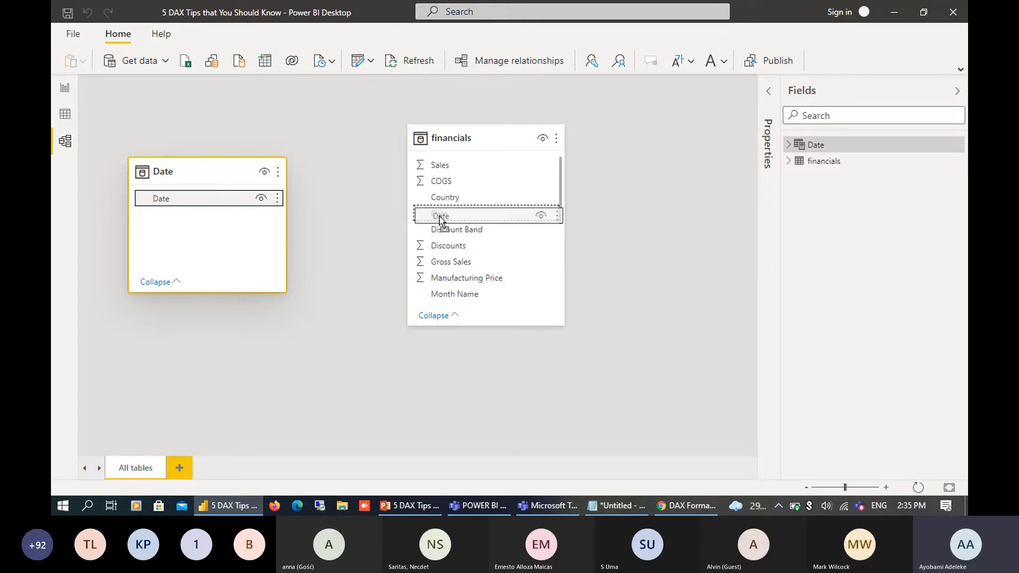
left_click_drag(439, 219, 444, 213)
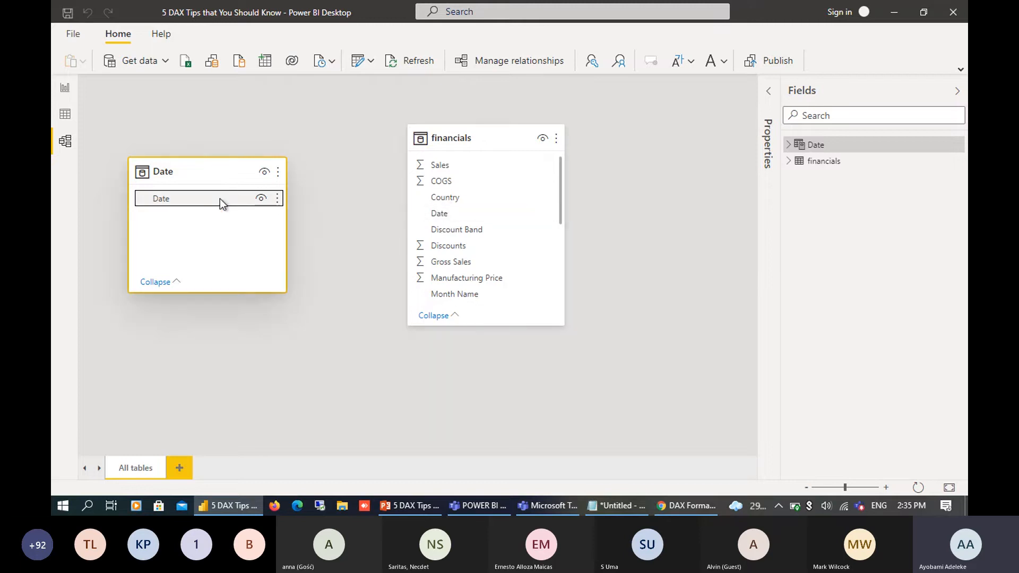
left_click_drag(221, 203, 505, 216)
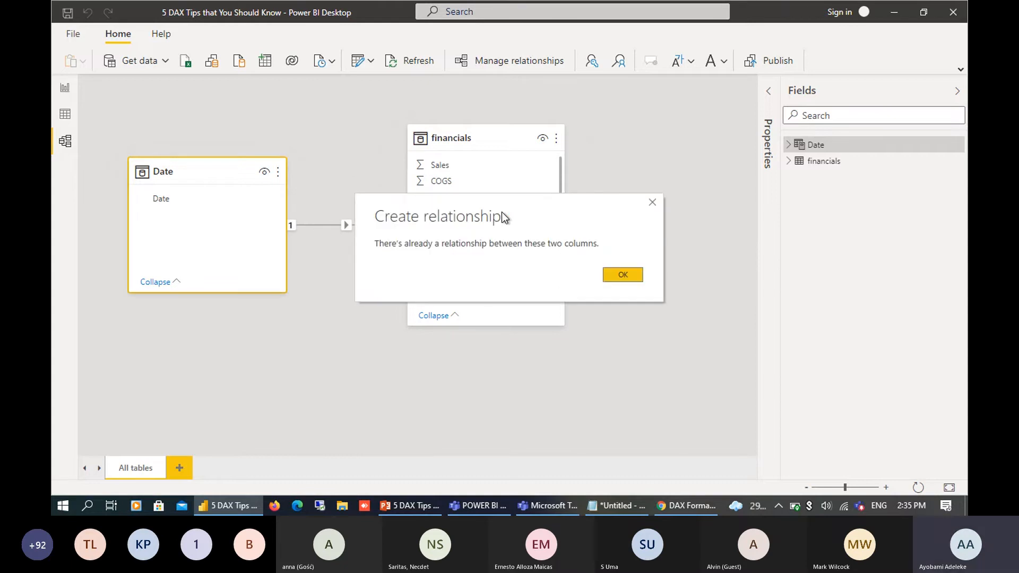
left_click(635, 276)
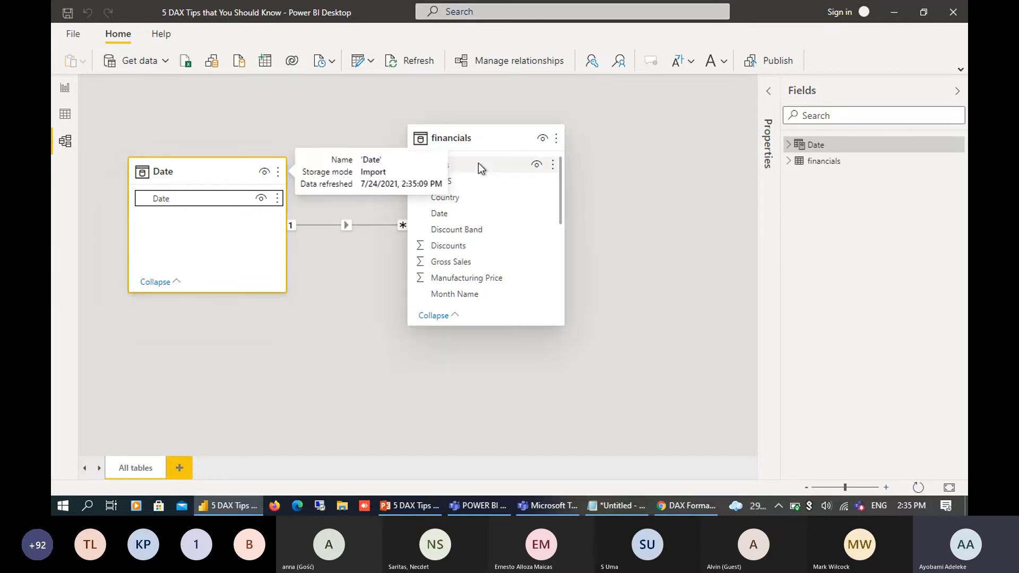
- Review the related columns, cardinality and cross filter direction of the Date–financials relationship, cancel without changes, and select the Date table's Date field
left_click(211, 167)
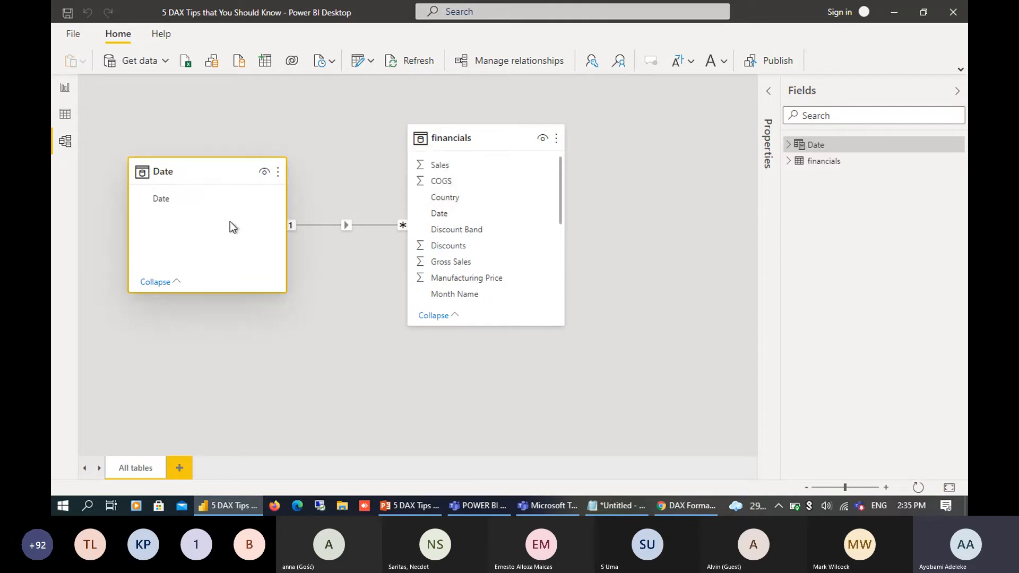
double_click(349, 227)
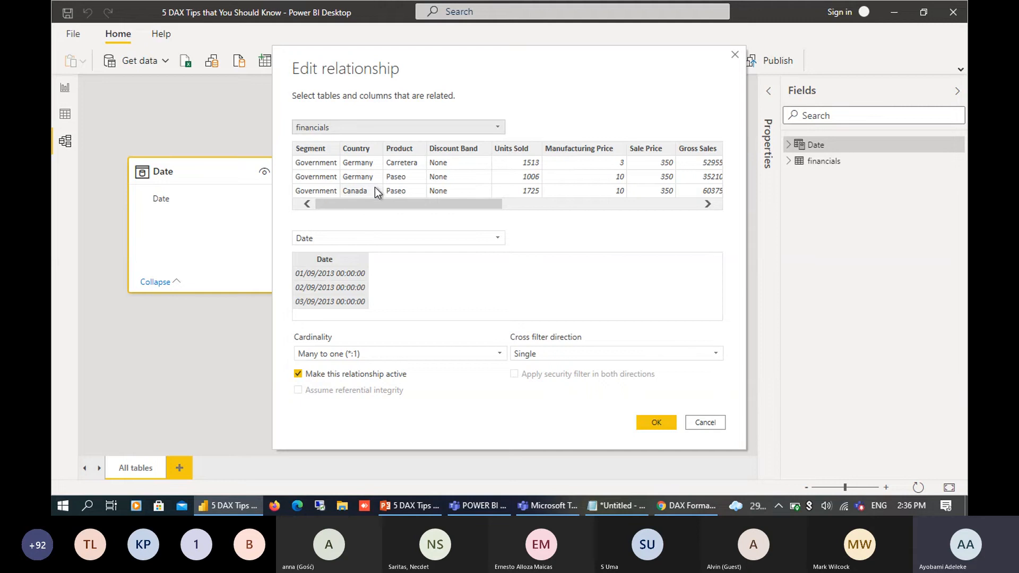
left_click_drag(379, 203, 512, 208)
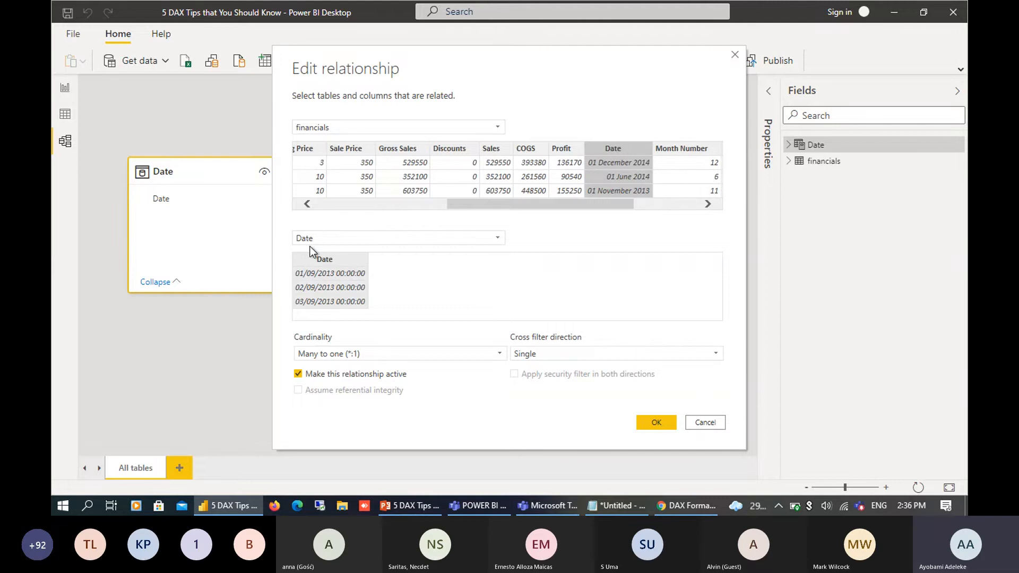
left_click(693, 424)
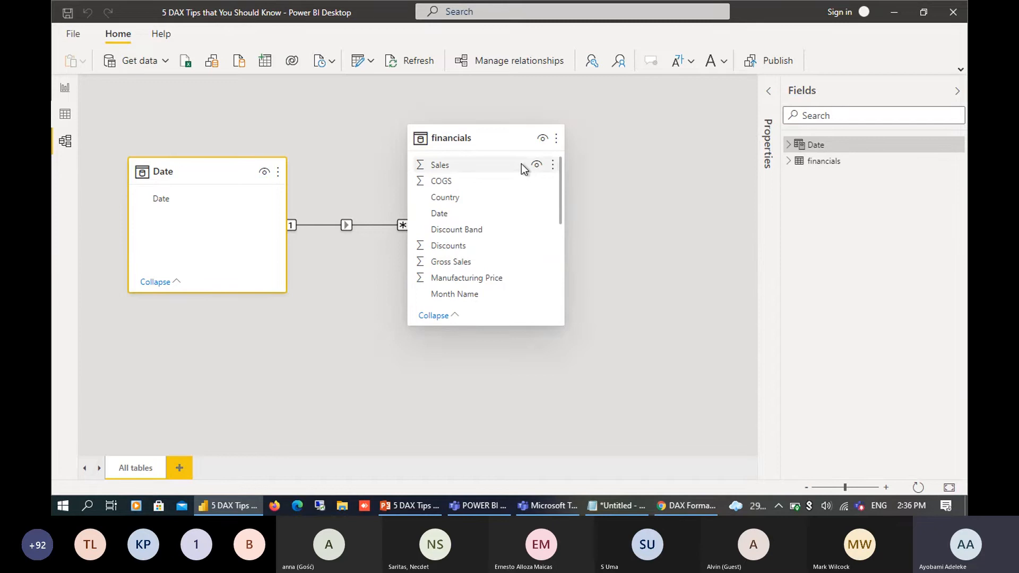
left_click(792, 146)
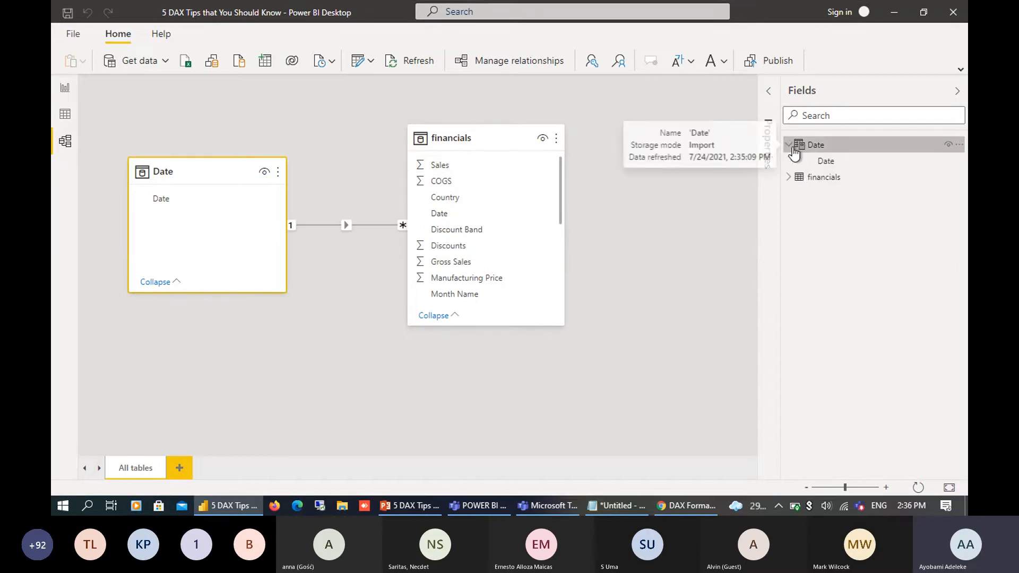
left_click(840, 166)
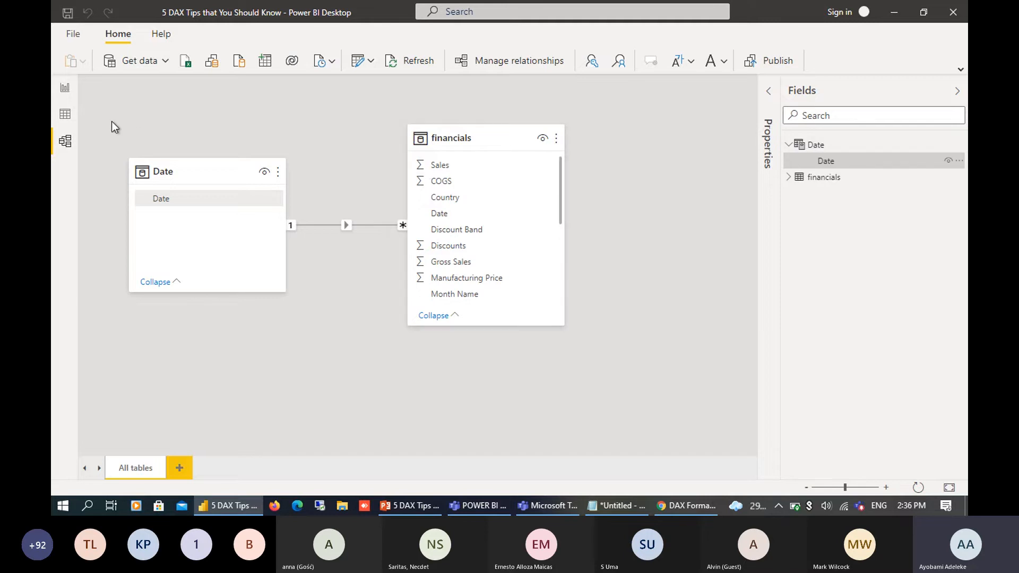
- Return to the report page, discard the open formula edit, and add a smaller blank slicer beside the segment table
left_click(65, 89)
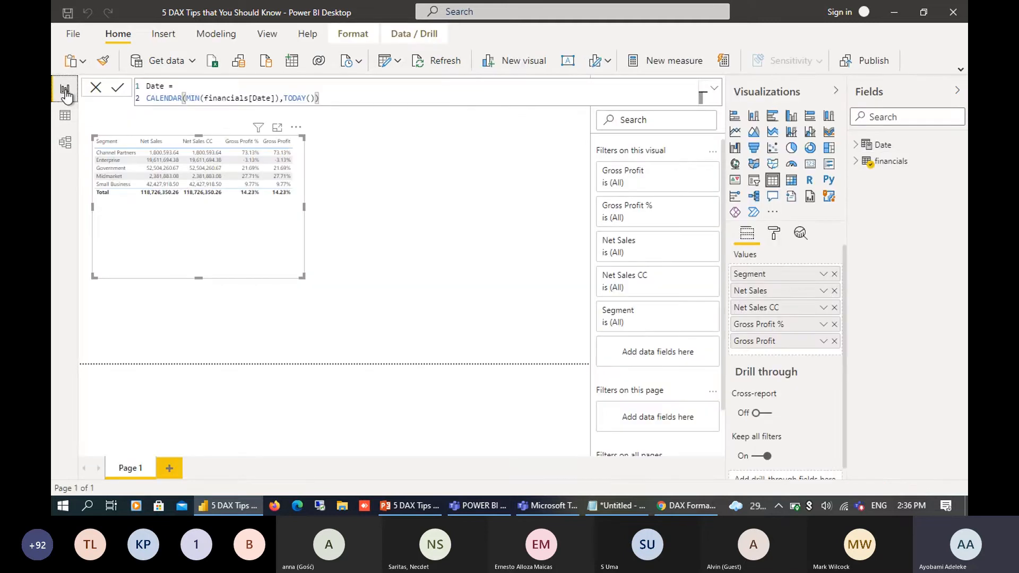
left_click(96, 87)
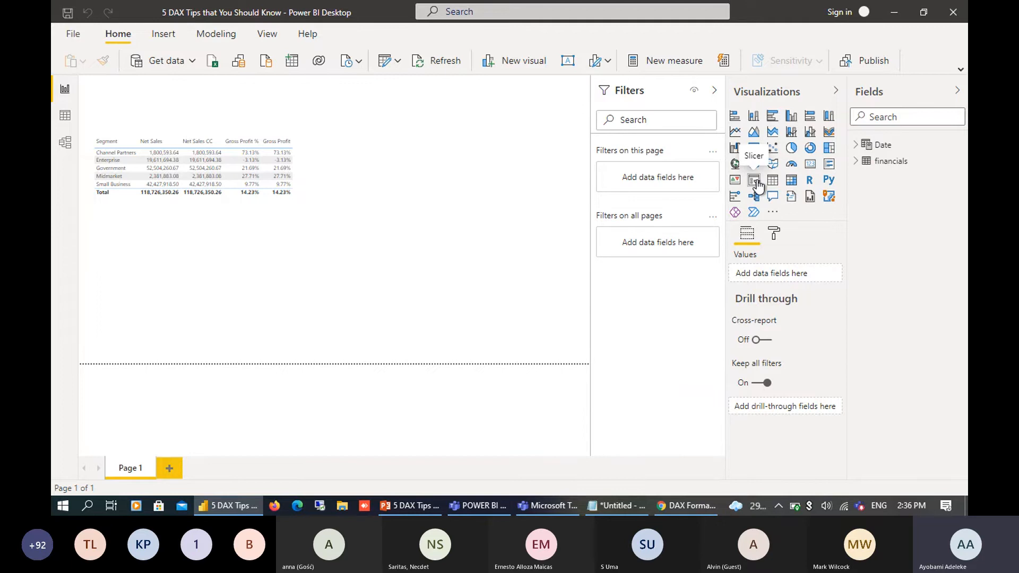
left_click(757, 186)
left_click_drag(196, 91, 463, 143)
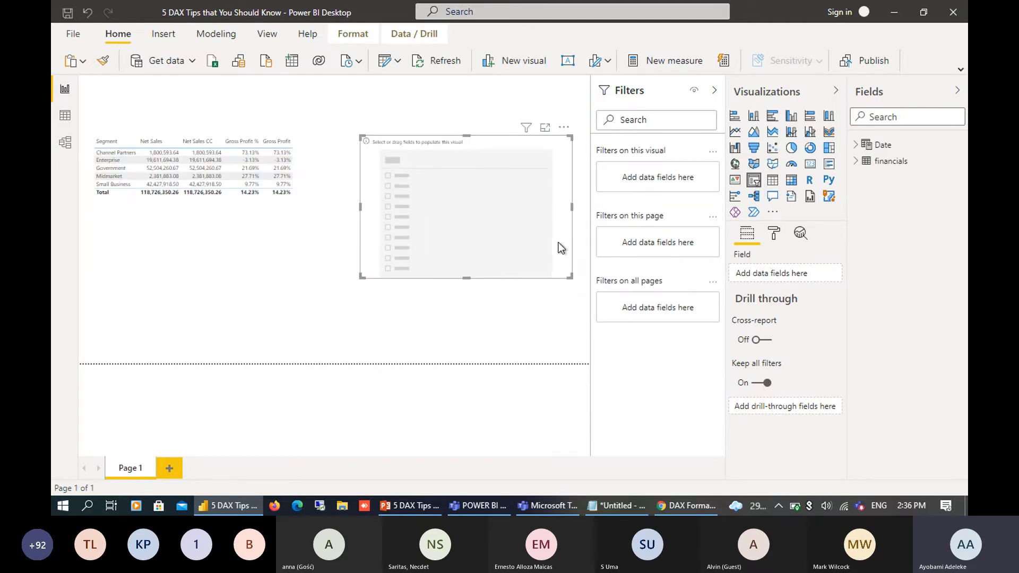
left_click_drag(571, 274, 536, 206)
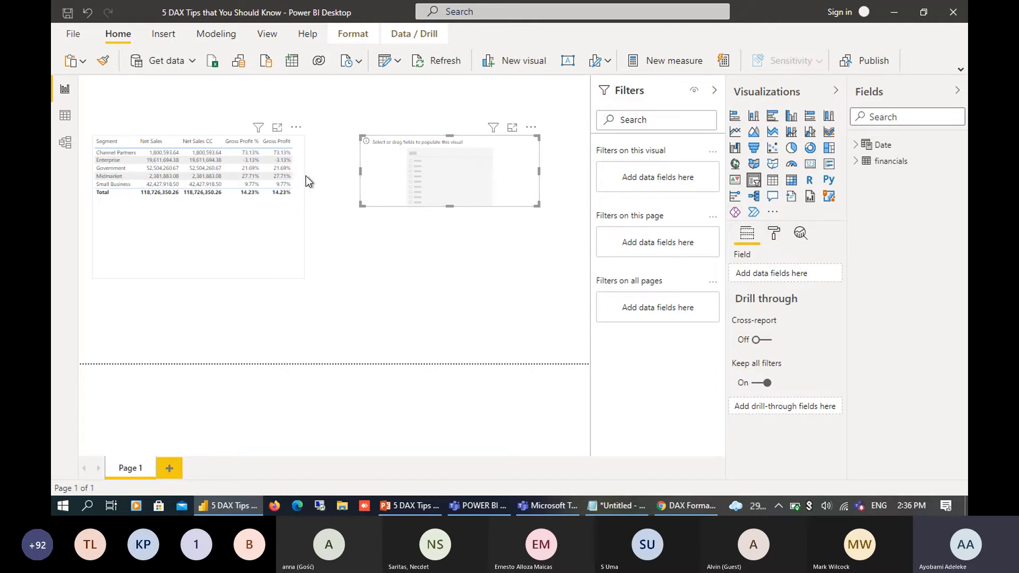
- Set the segment table's values text size to 13 pt and enlarge the visual to fit all its columns
left_click(298, 196)
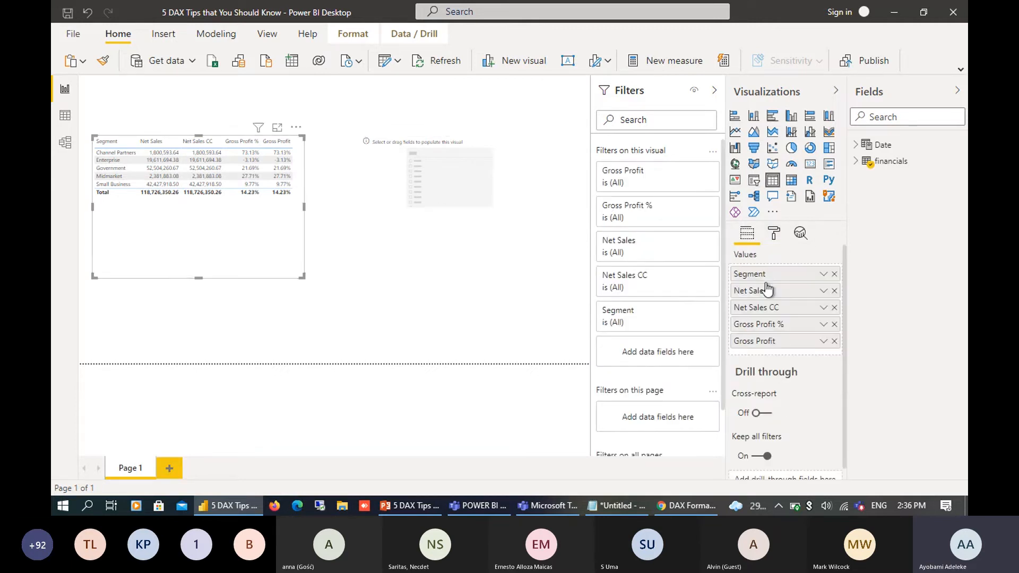
left_click(773, 233)
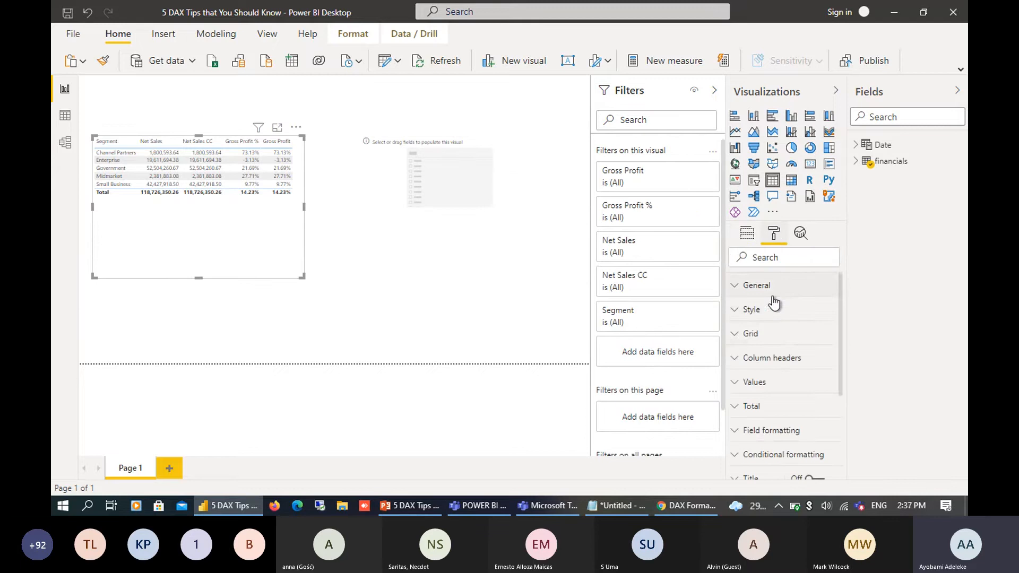
left_click(770, 383)
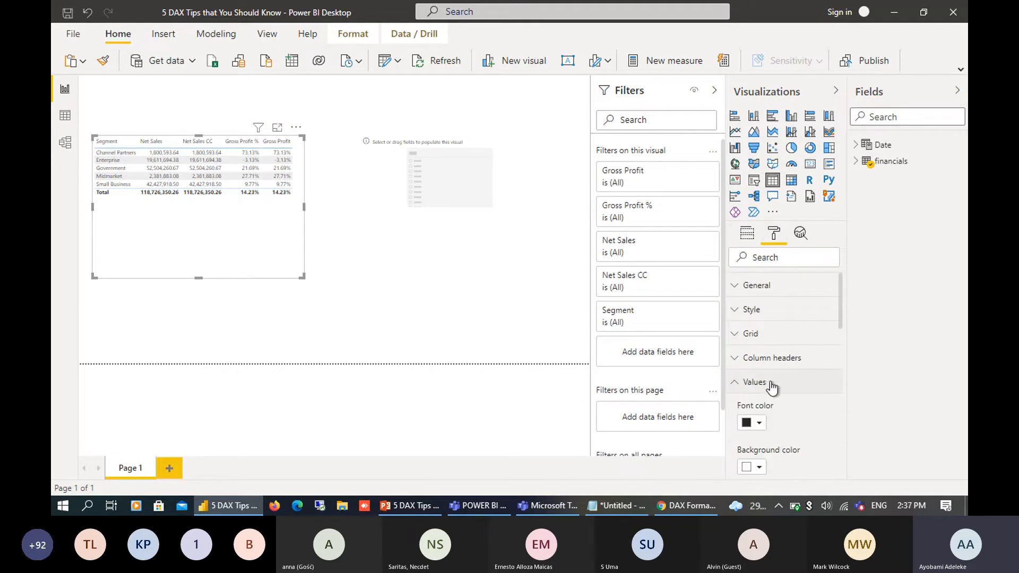
left_click_drag(840, 311, 840, 400)
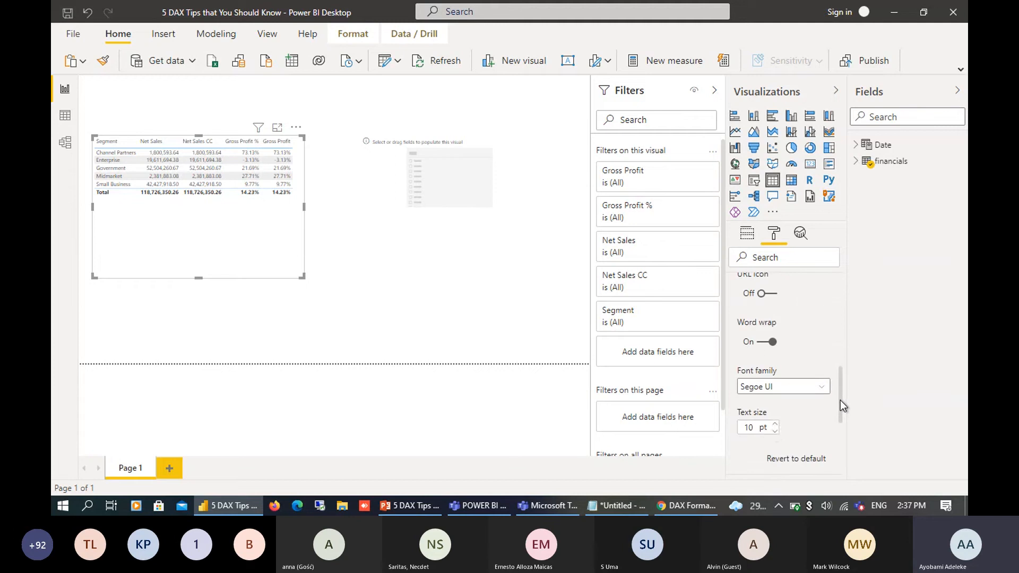
left_click(774, 425)
left_click(774, 425)
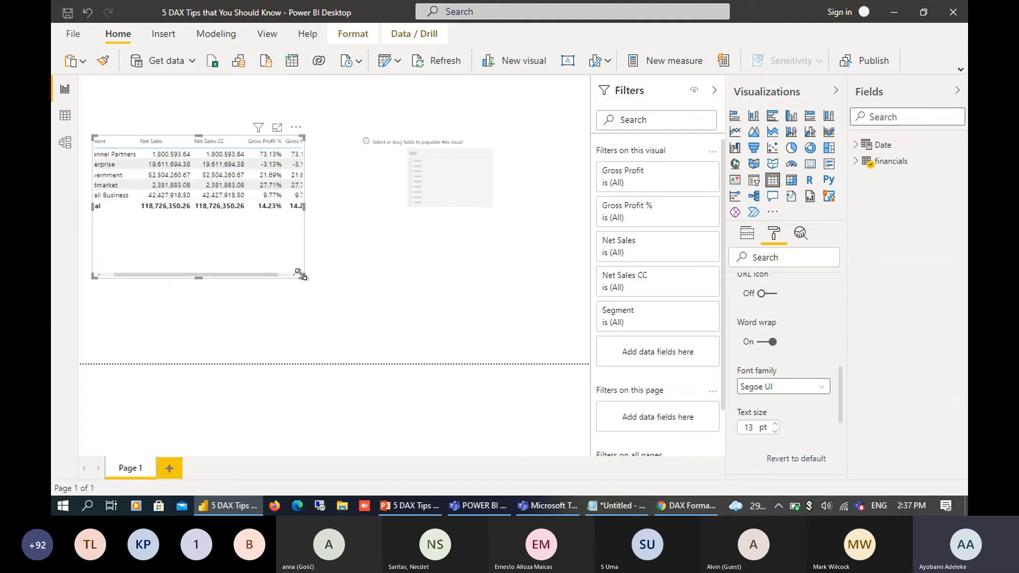
left_click_drag(371, 324, 345, 310)
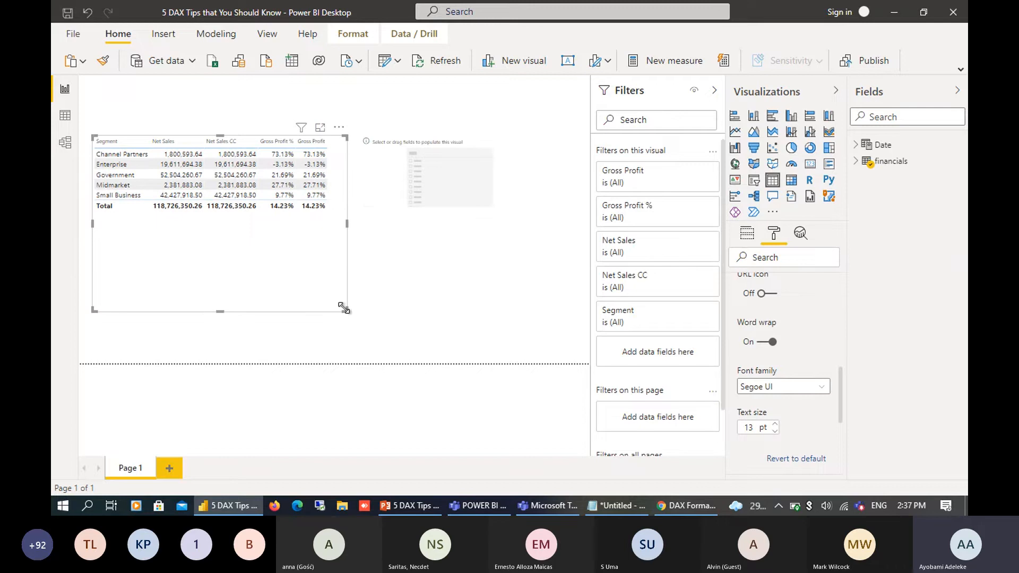
- Fill the slicer, shifted clear of the table, with the Date table's Date field and set its range start to 03/08/2015
left_click_drag(476, 154, 525, 166)
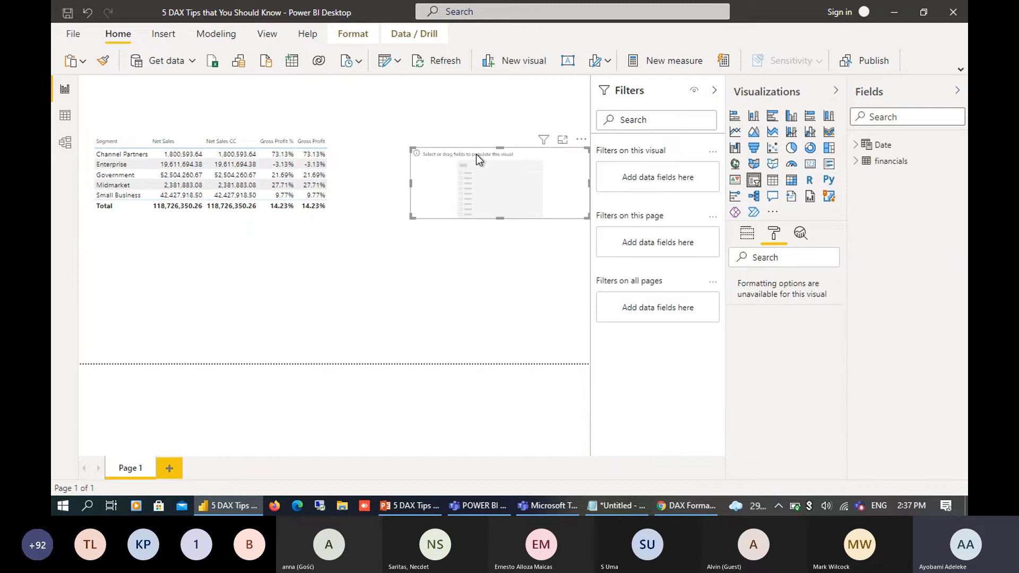
left_click(856, 146)
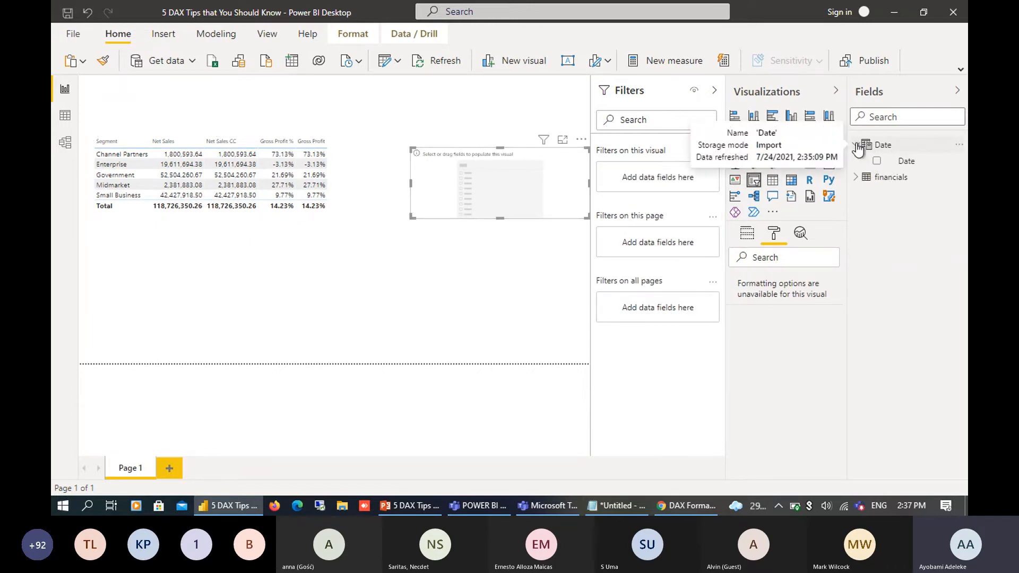
left_click(878, 163)
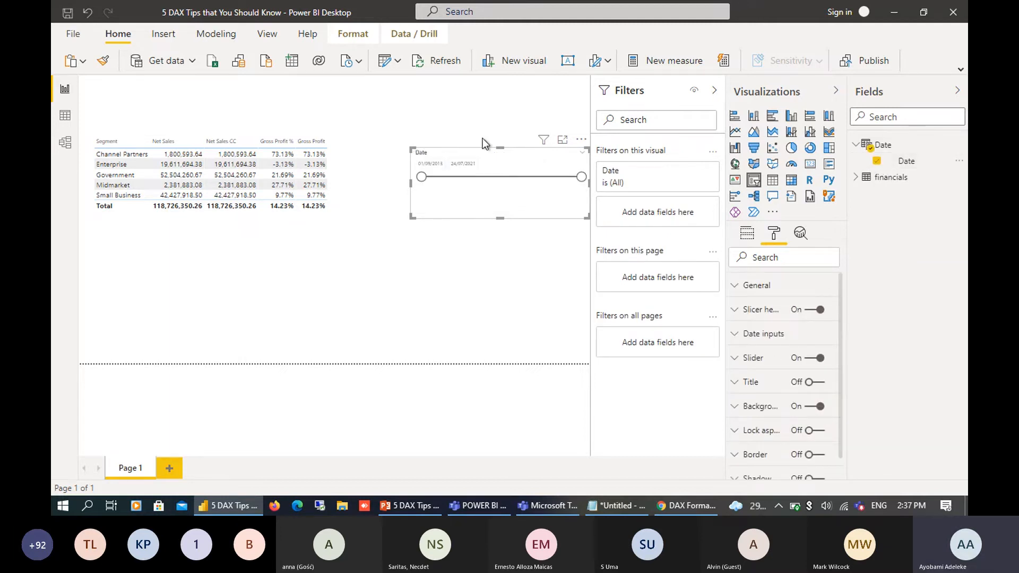
left_click(250, 233)
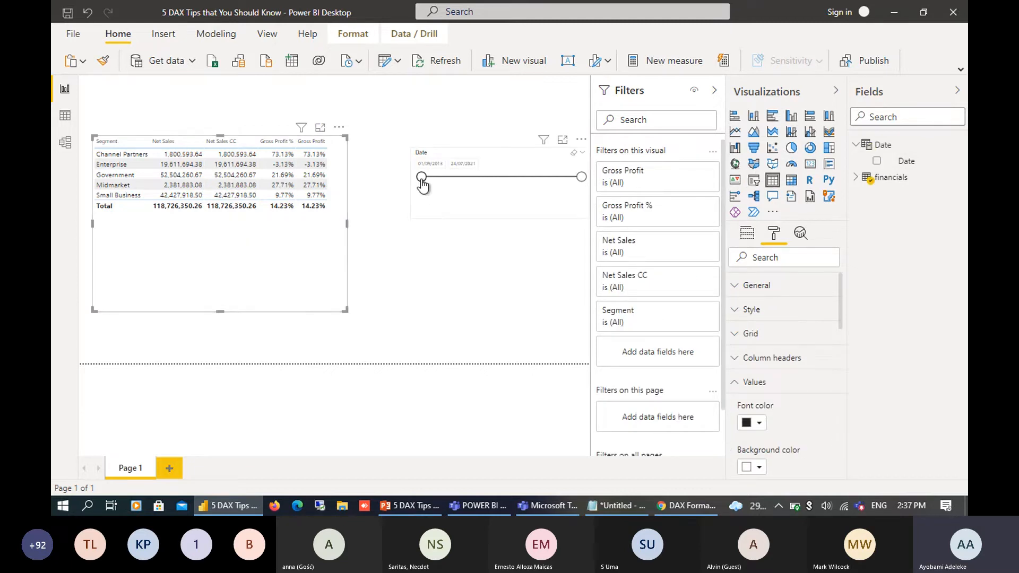
left_click_drag(421, 179, 460, 181)
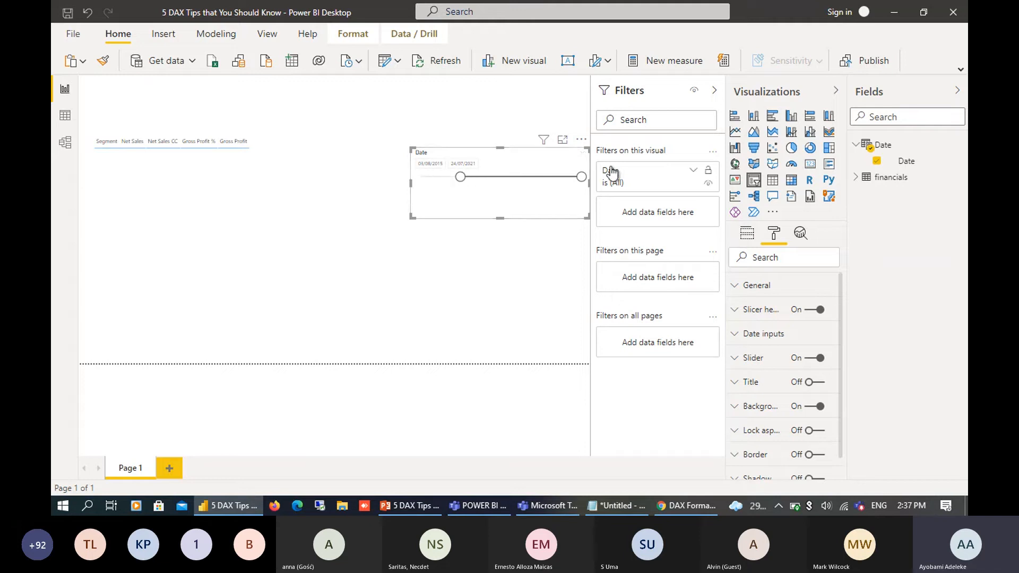
- Check which years the financials table's Year column contains, leaving the column unfiltered
left_click(66, 117)
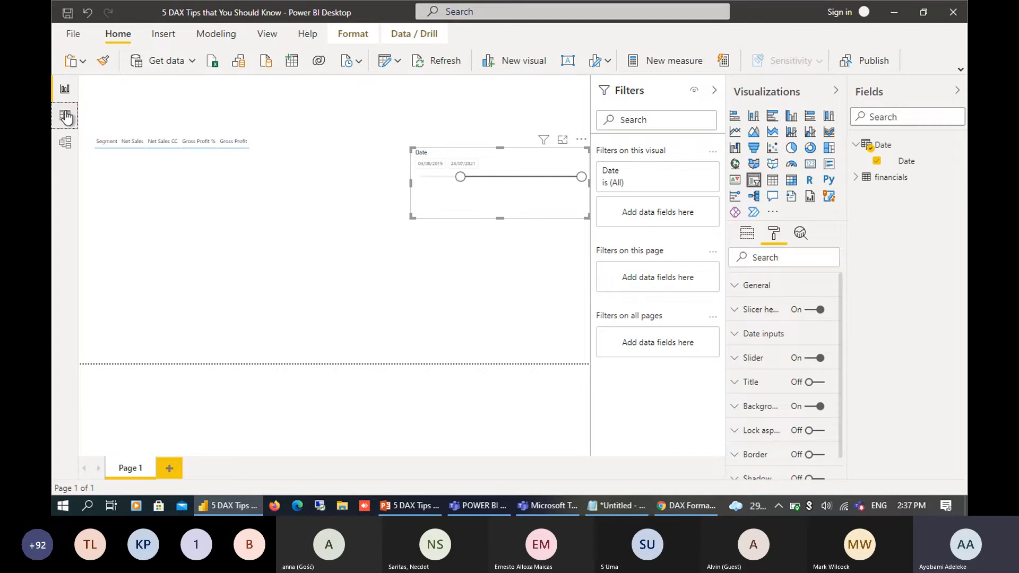
left_click(894, 178)
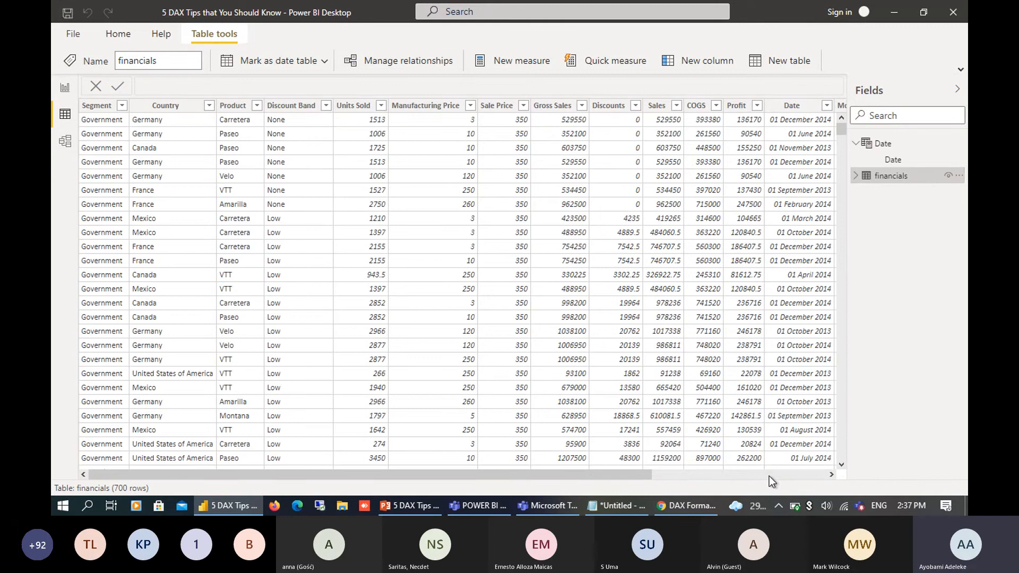
left_click(769, 474)
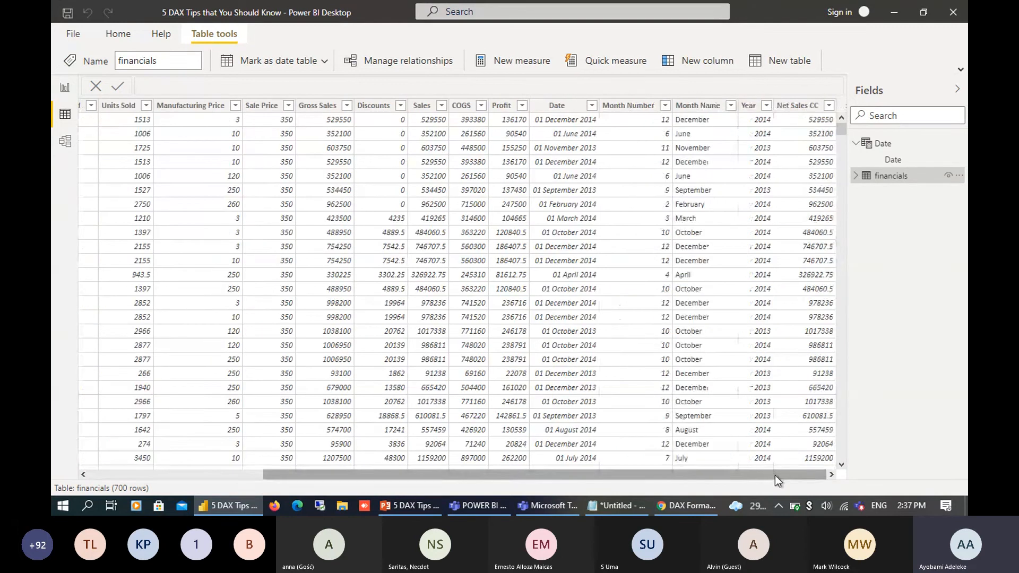
left_click(767, 106)
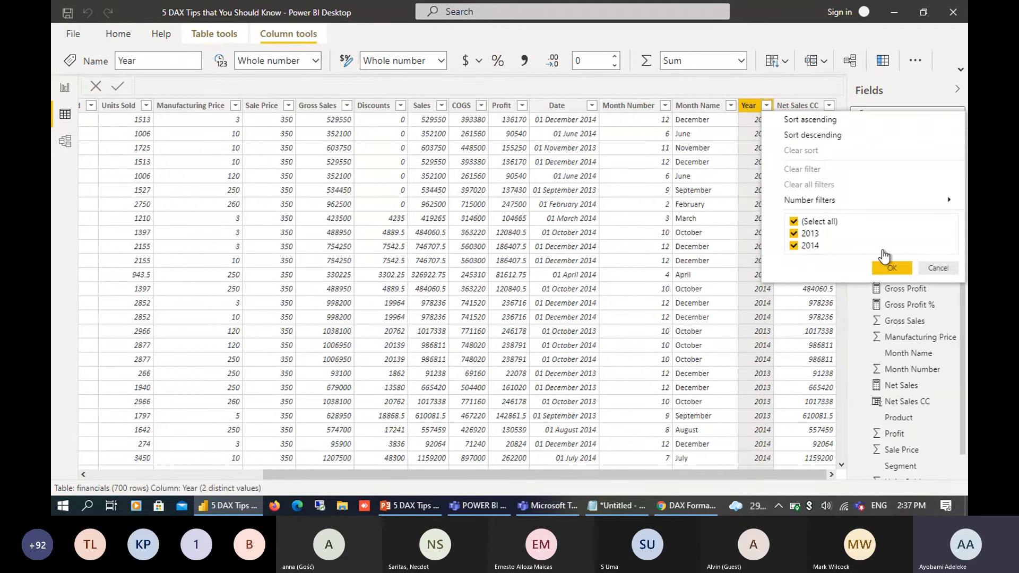
left_click(938, 268)
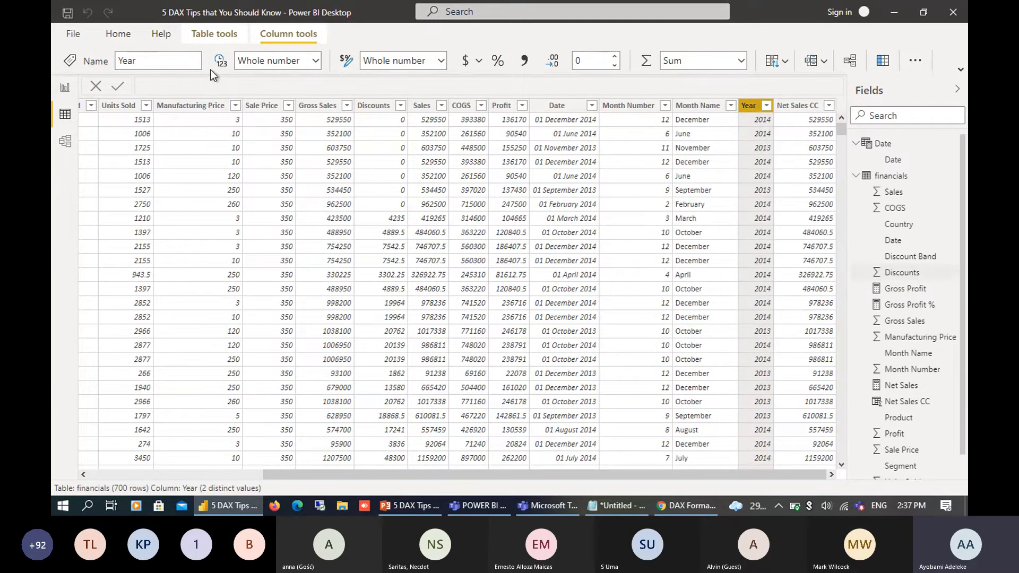
- Return to the report page and set the date slicer's range start to 01/08/2013
left_click(64, 88)
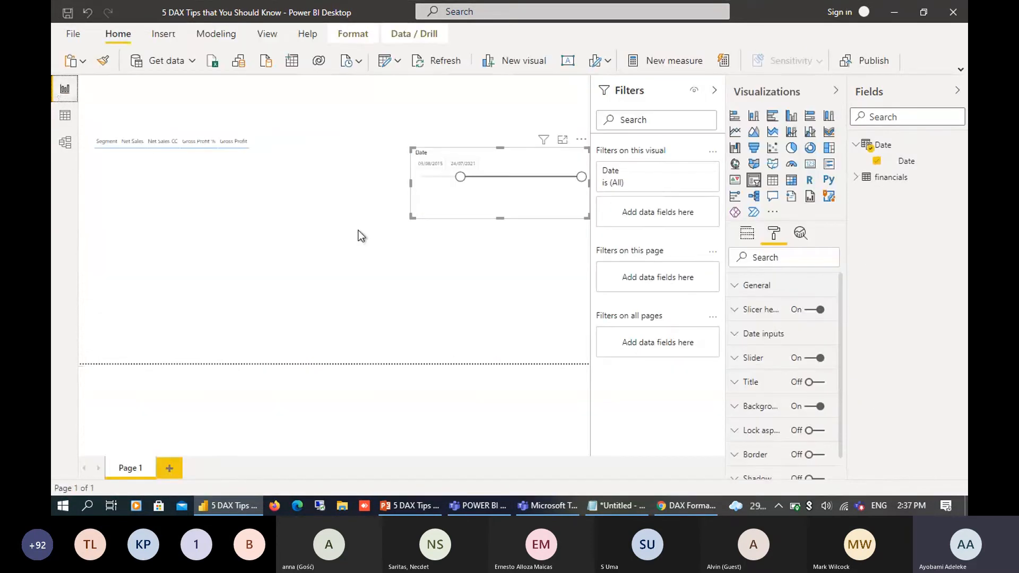
left_click(430, 164)
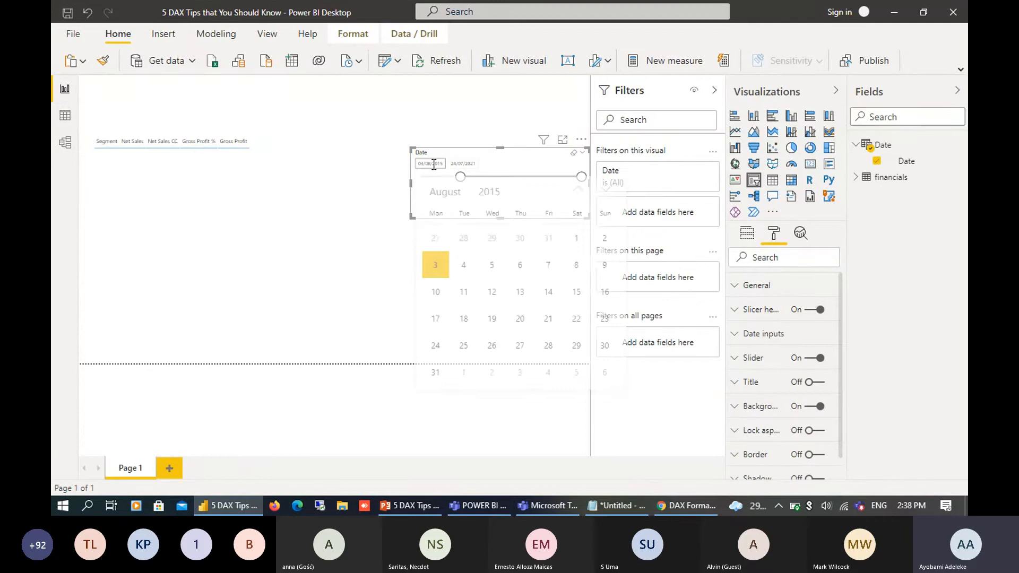
left_click(460, 178)
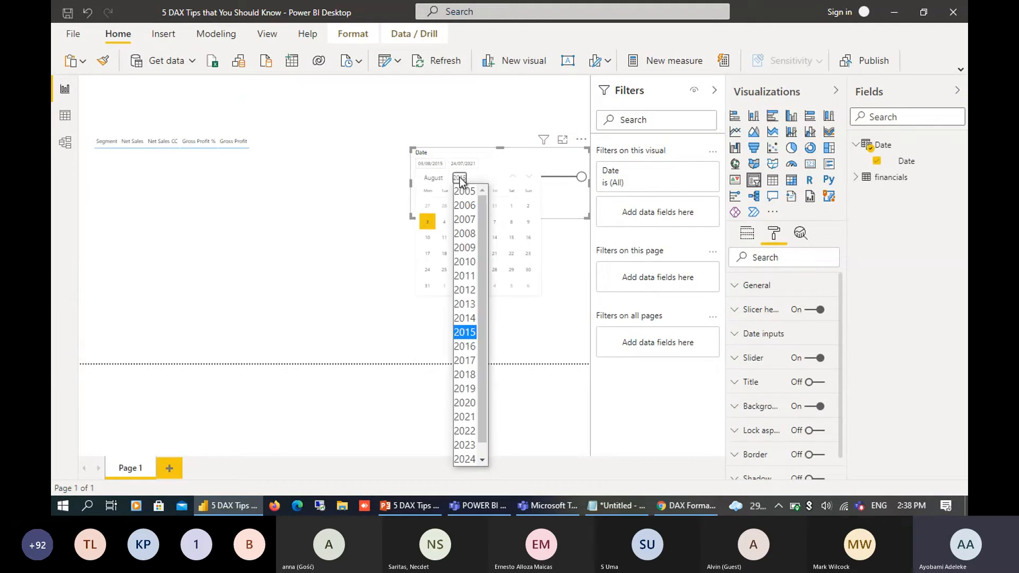
left_click(471, 304)
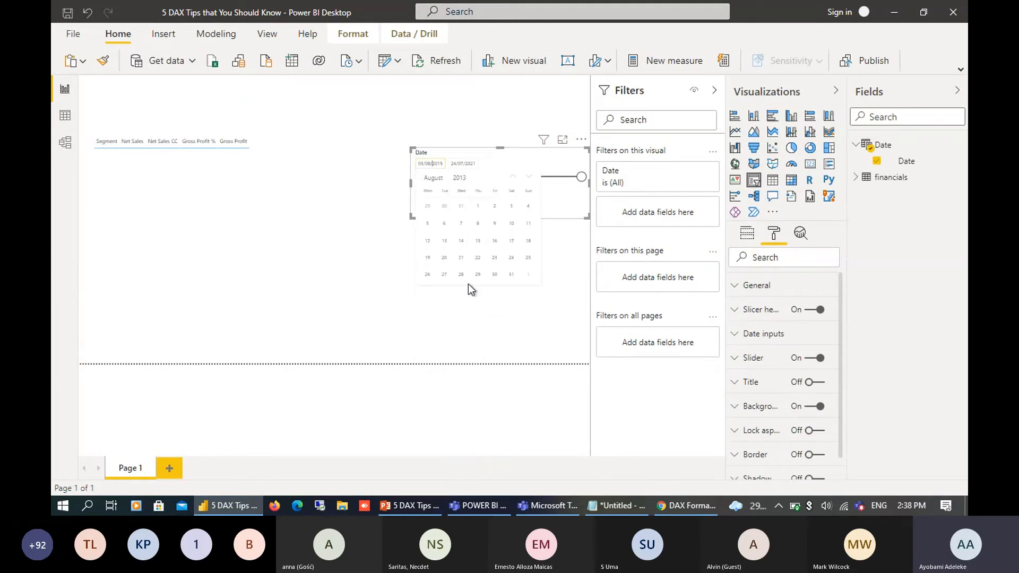
left_click(479, 207)
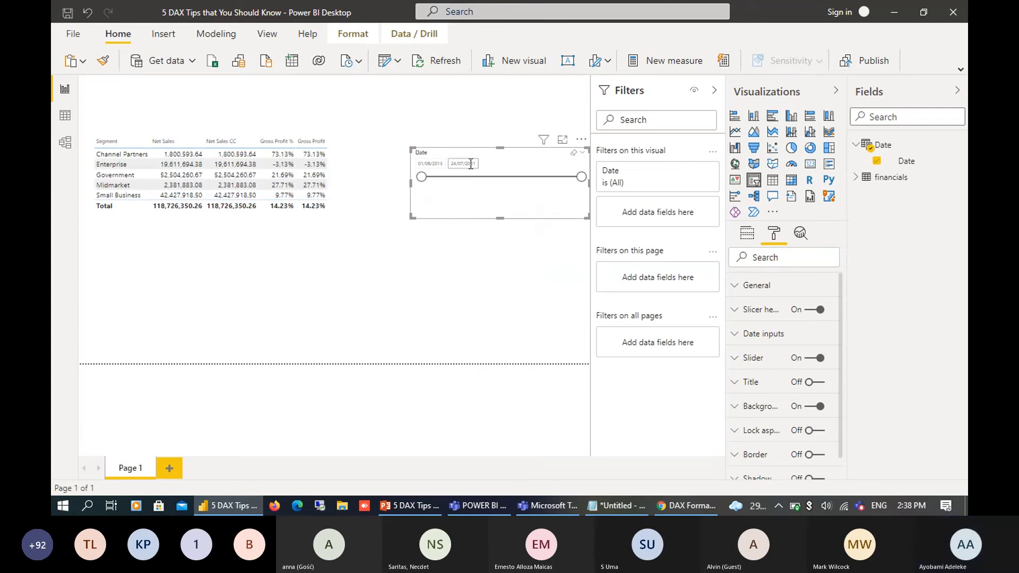
- Narrow the date slicer's range to about 18/11/2013 through 02/09/2014 and deselect the slicer
left_click_drag(584, 182, 576, 183)
left_click_drag(448, 184, 445, 181)
left_click_drag(444, 180, 430, 182)
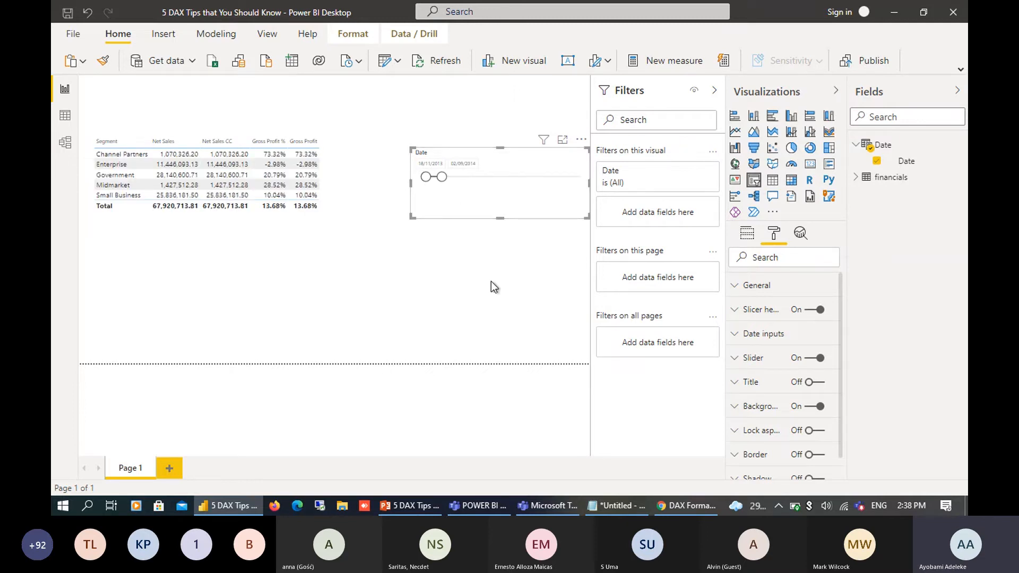
left_click(445, 272)
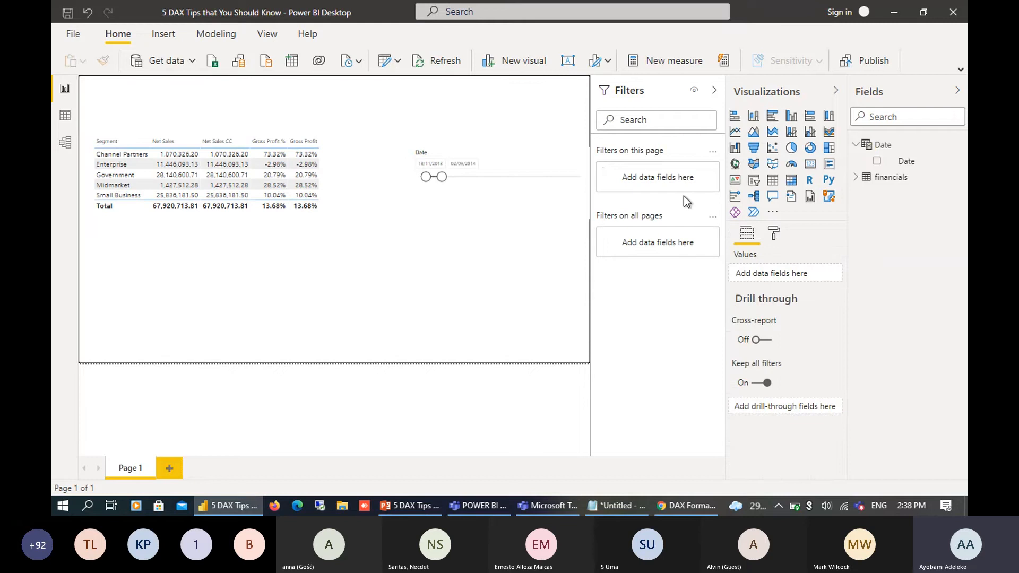
- Create a hierarchy from the Date table's Date field and expand it to show its levels
left_click(898, 162)
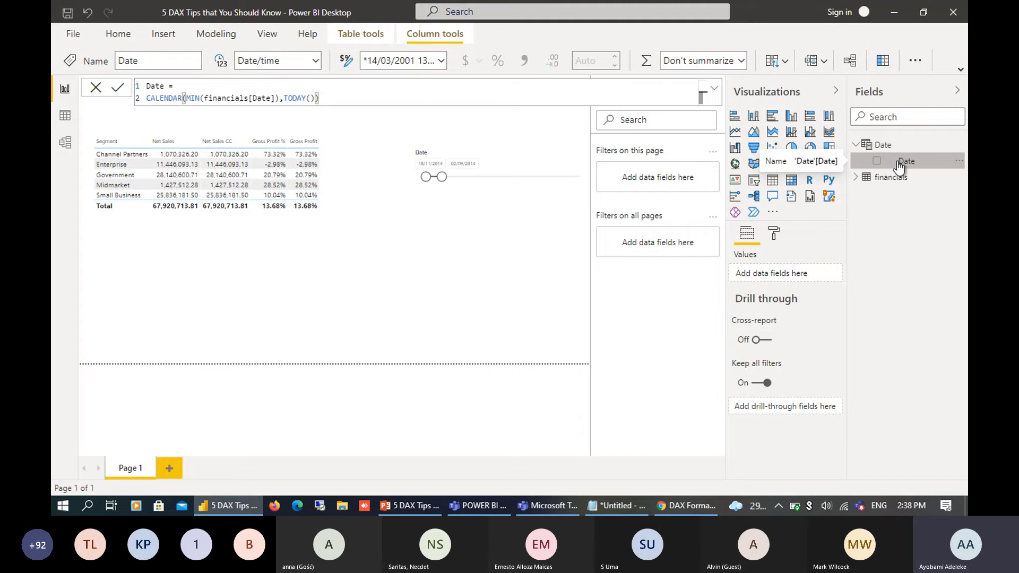
right_click(897, 164)
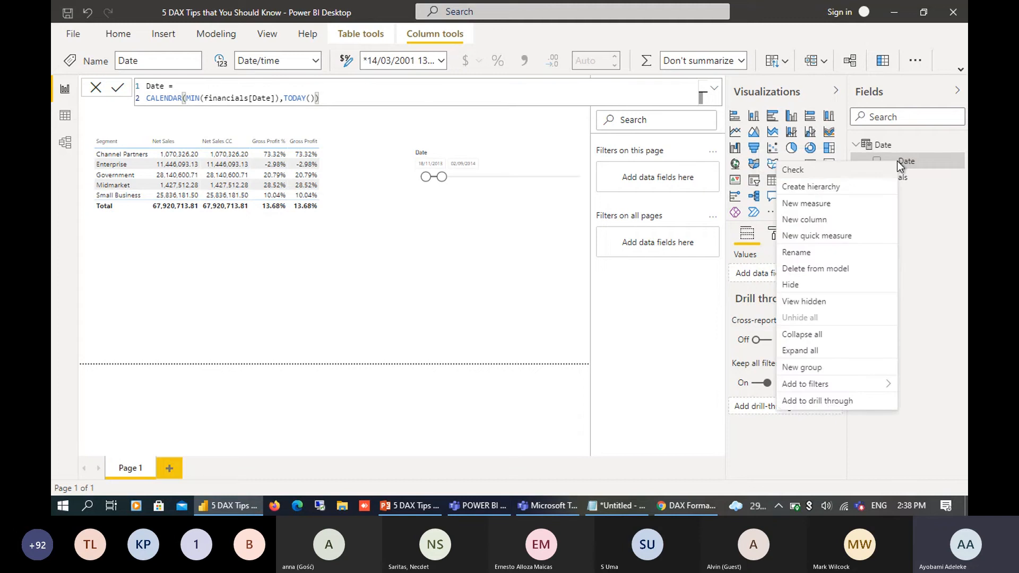
left_click(815, 187)
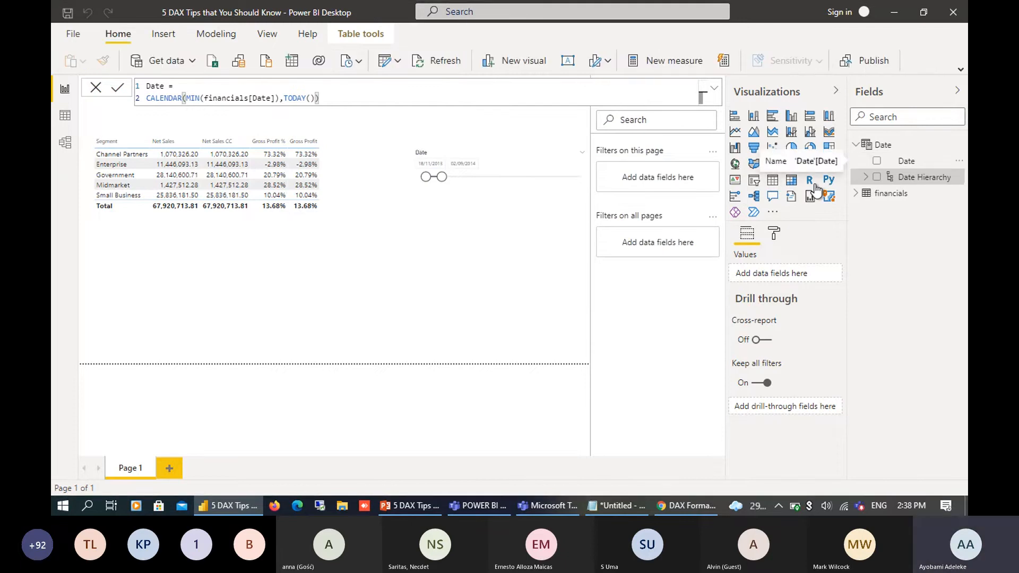
left_click(865, 178)
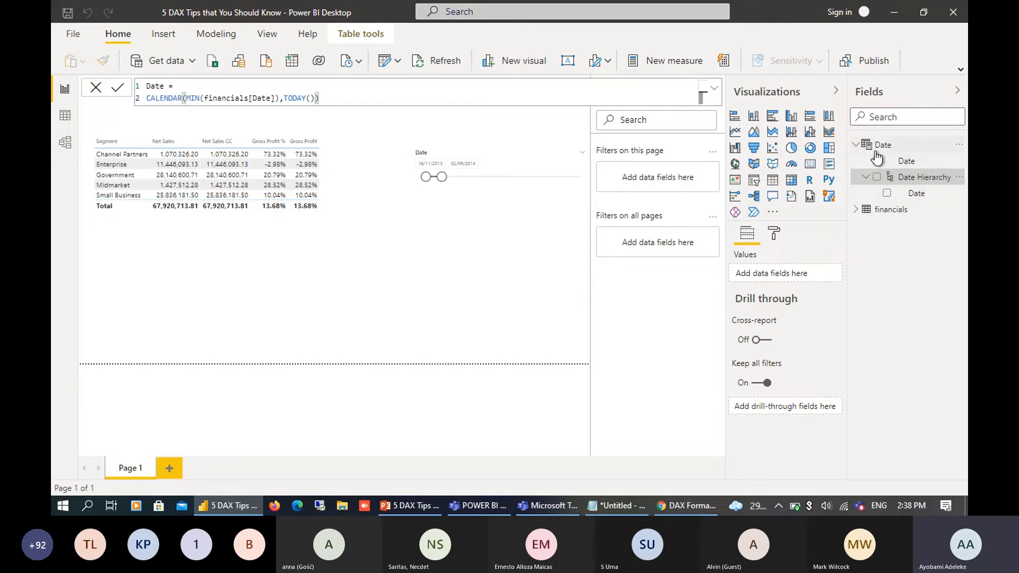
left_click(905, 161)
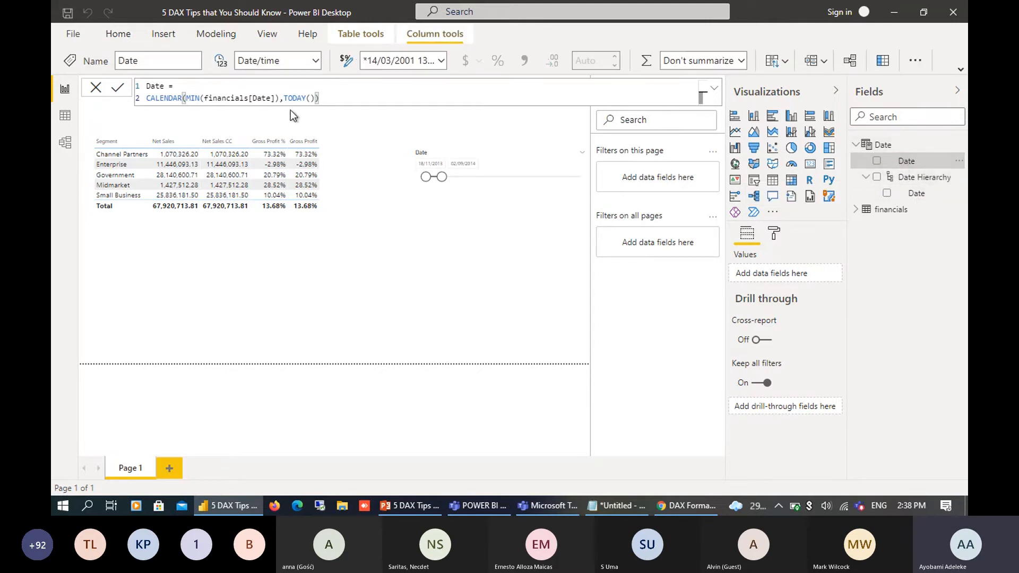
- Add a calculated column to the Date table in the data view with the formula Quarter = QUARTER('Date'[Date])
left_click(65, 115)
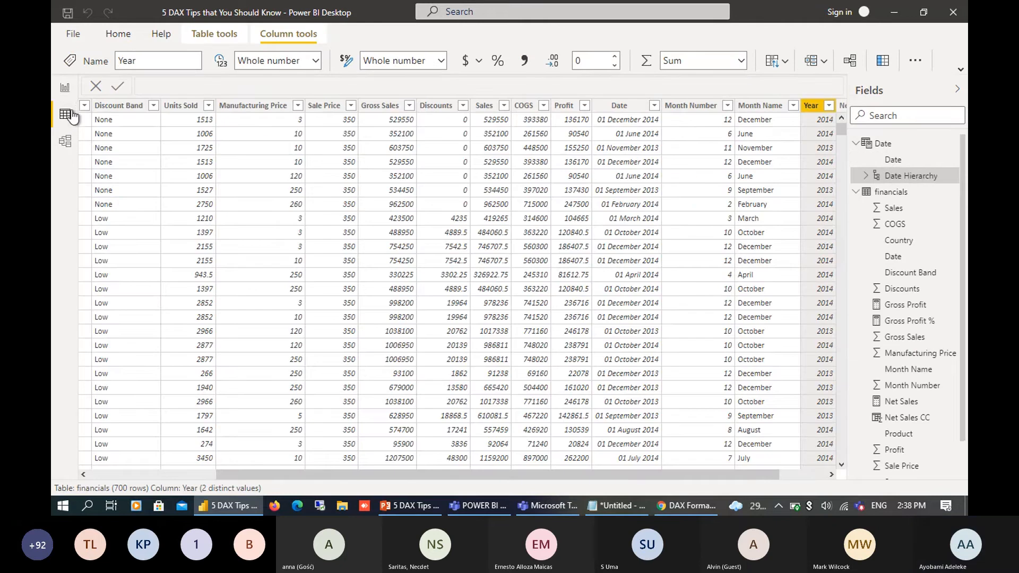
left_click(888, 148)
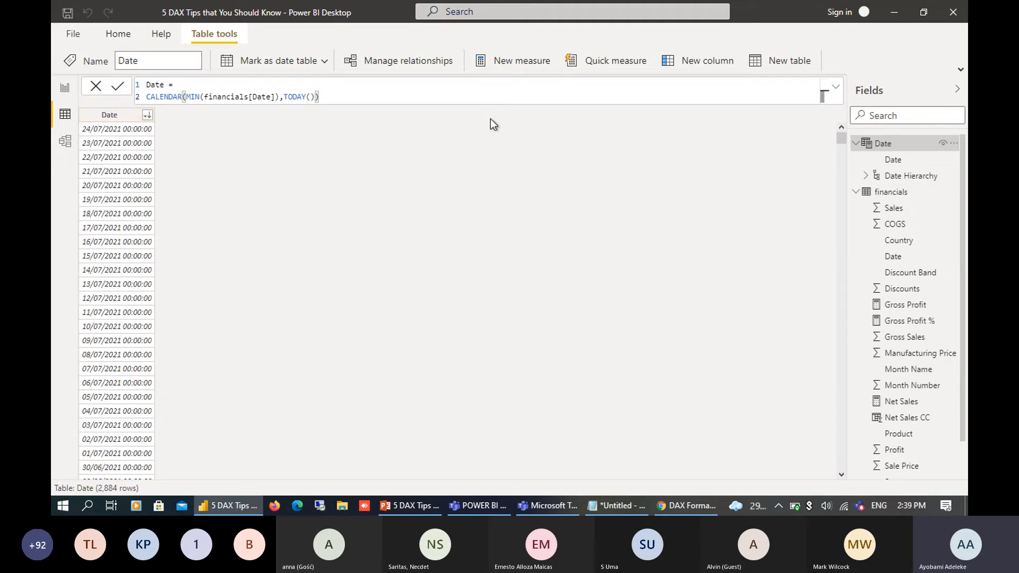
right_click(895, 142)
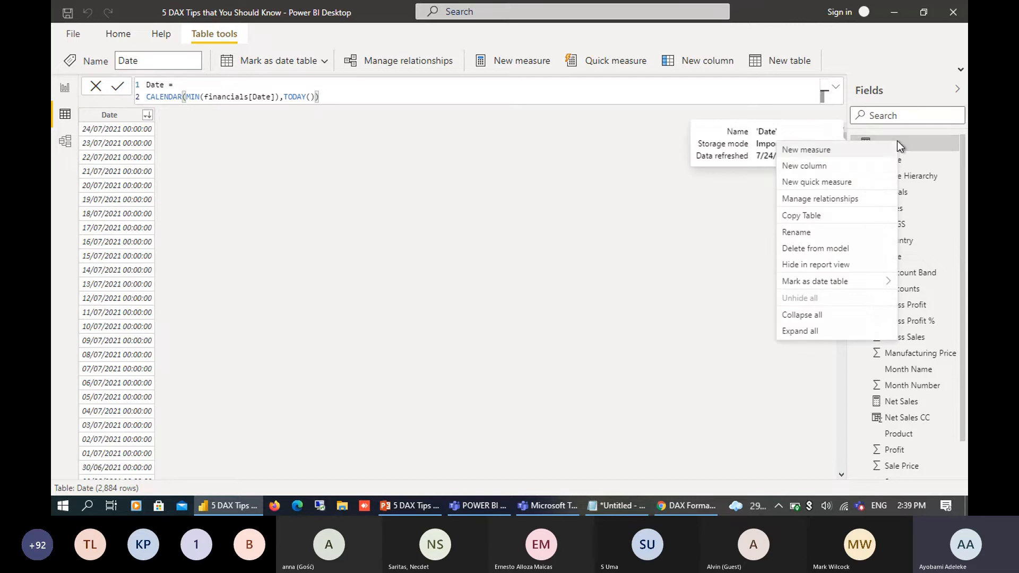
left_click(820, 170)
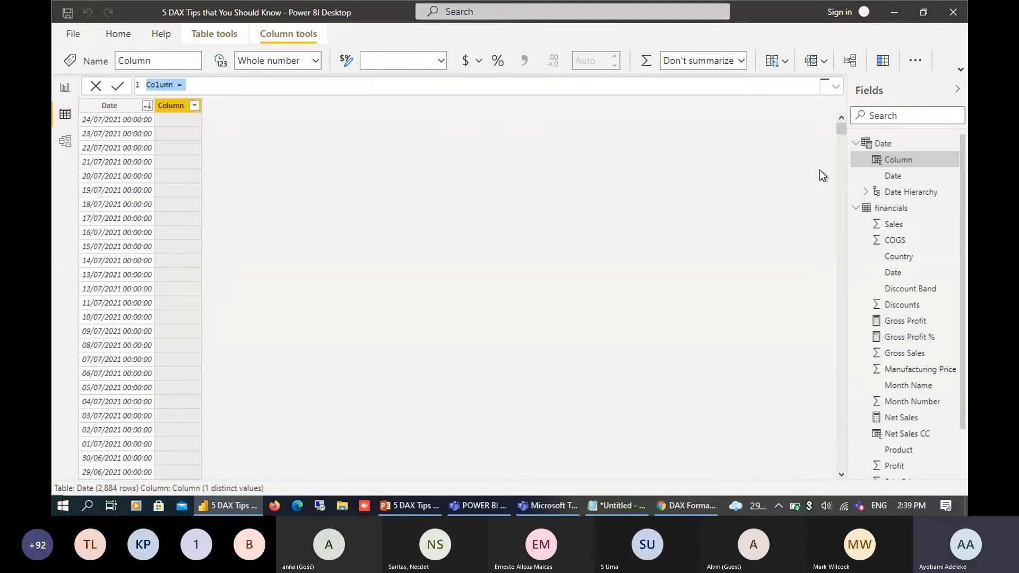
type("C")
type("uarter ")
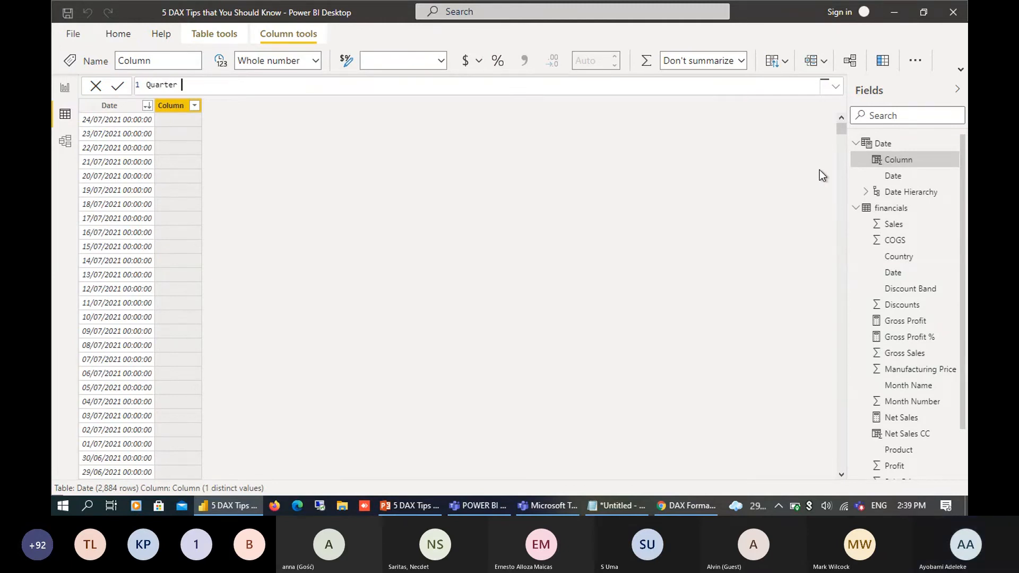
type("= quar")
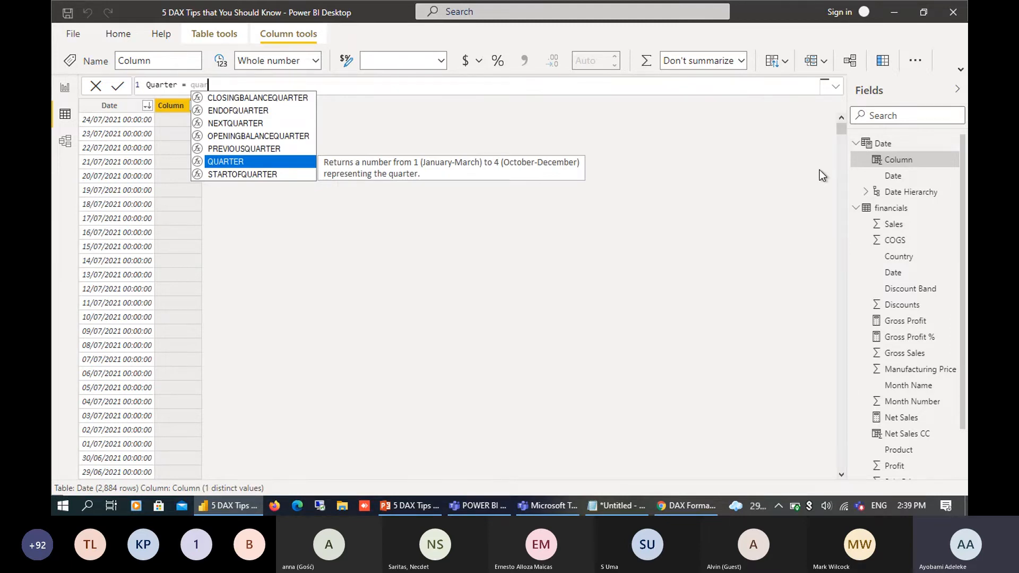
type("ter")
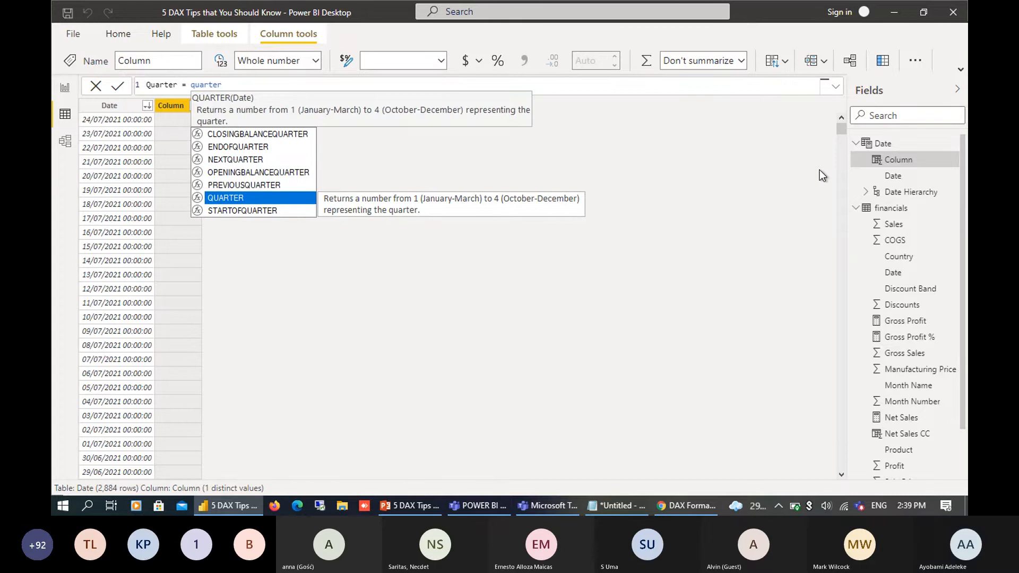
key("Tab")
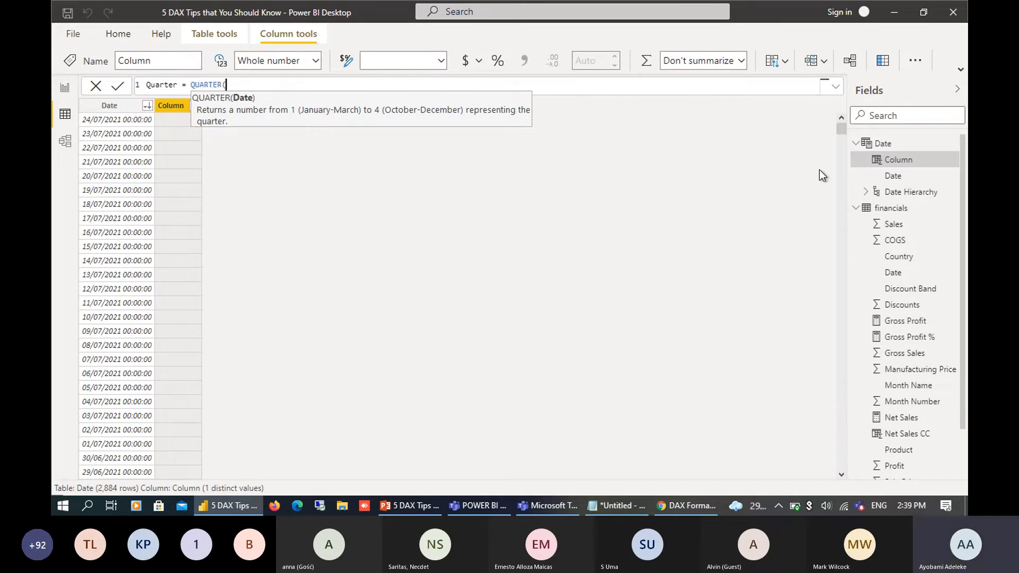
type("date")
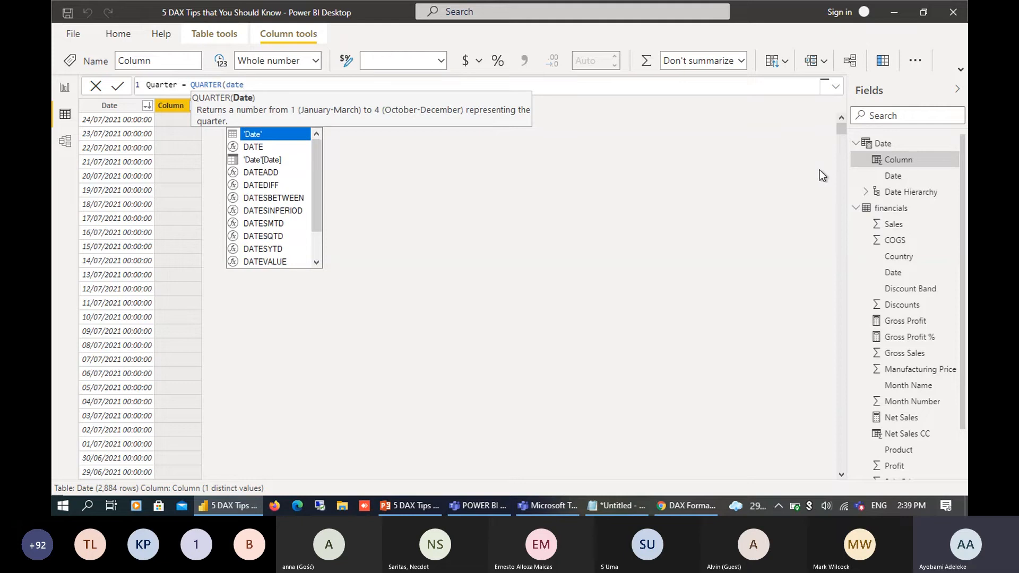
key("Down")
key("Down")
key("Tab")
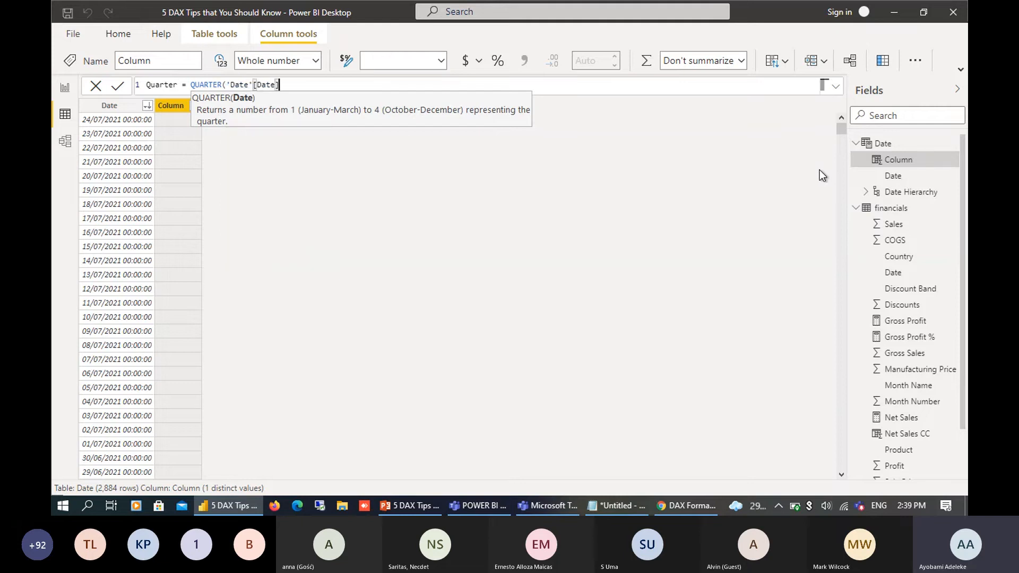
type(")")
key("Return")
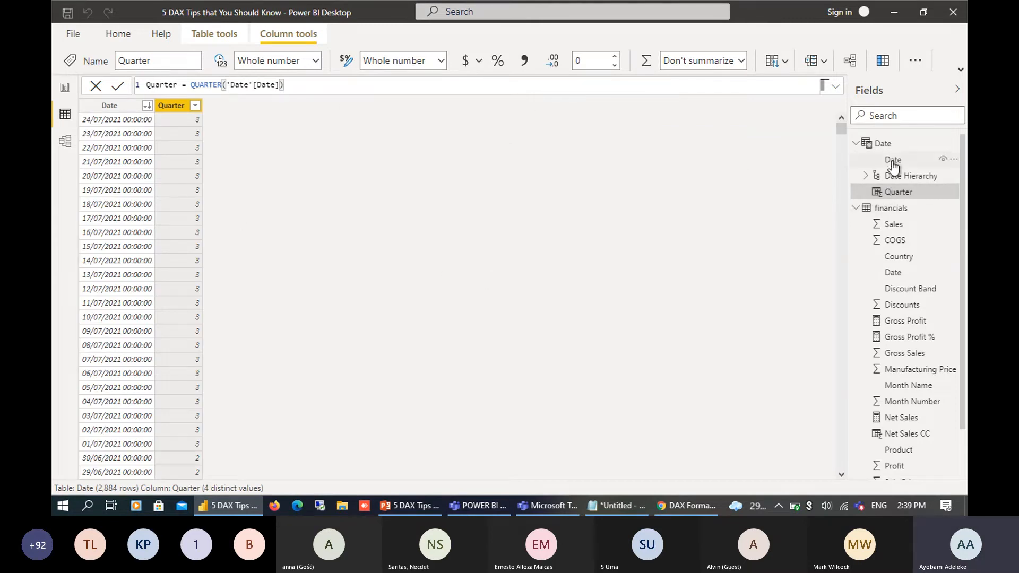
- Start another calculated column in the Date table and enter the formula month = MONTH('Date'[Date])
right_click(888, 143)
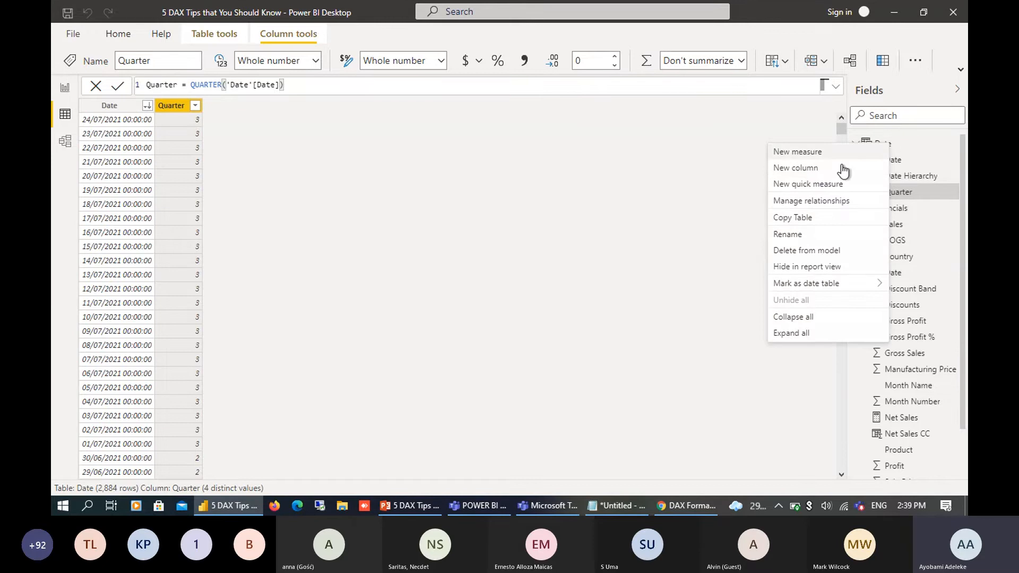
left_click(810, 169)
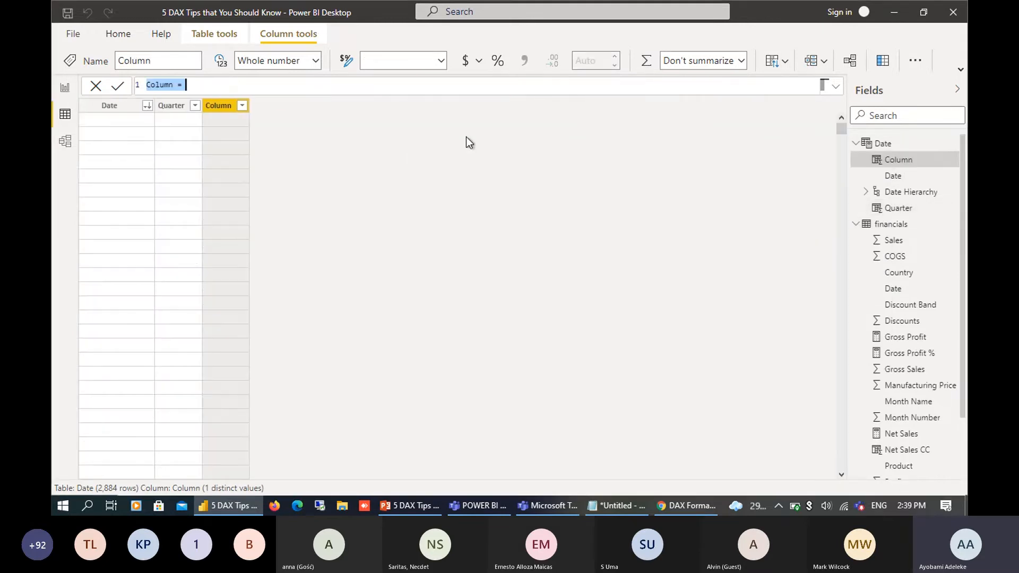
type("month ")
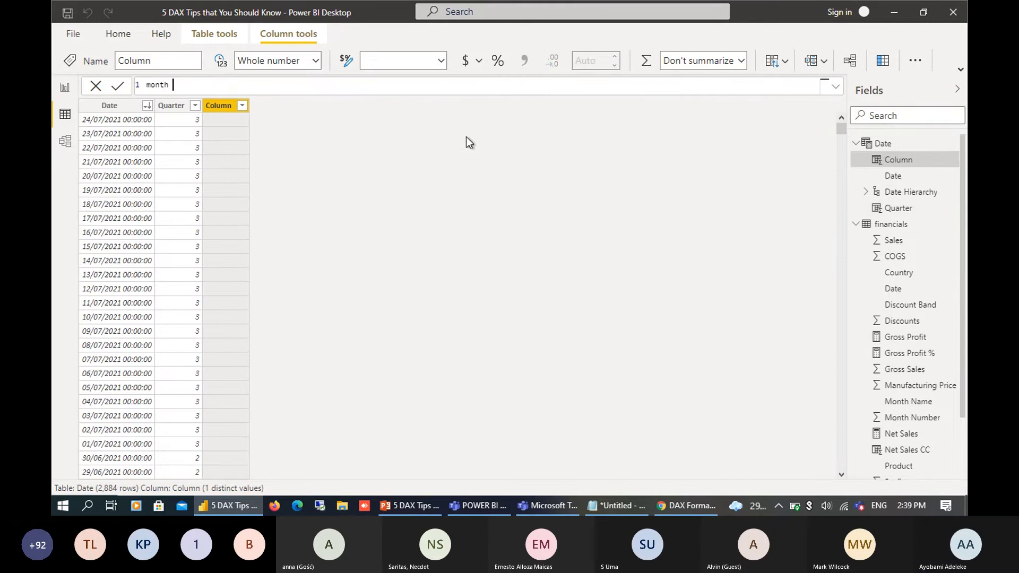
type("= mo")
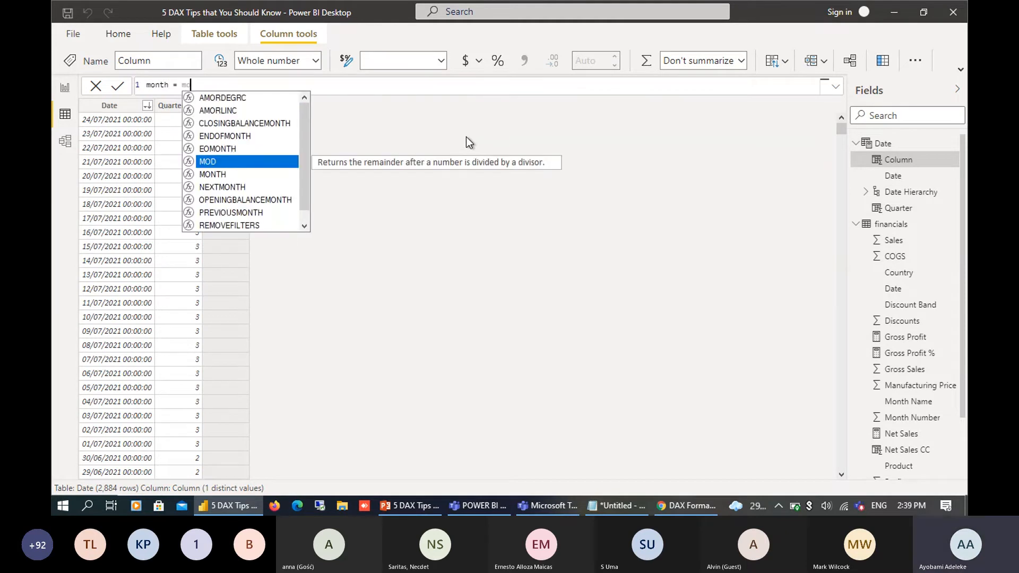
key("Down")
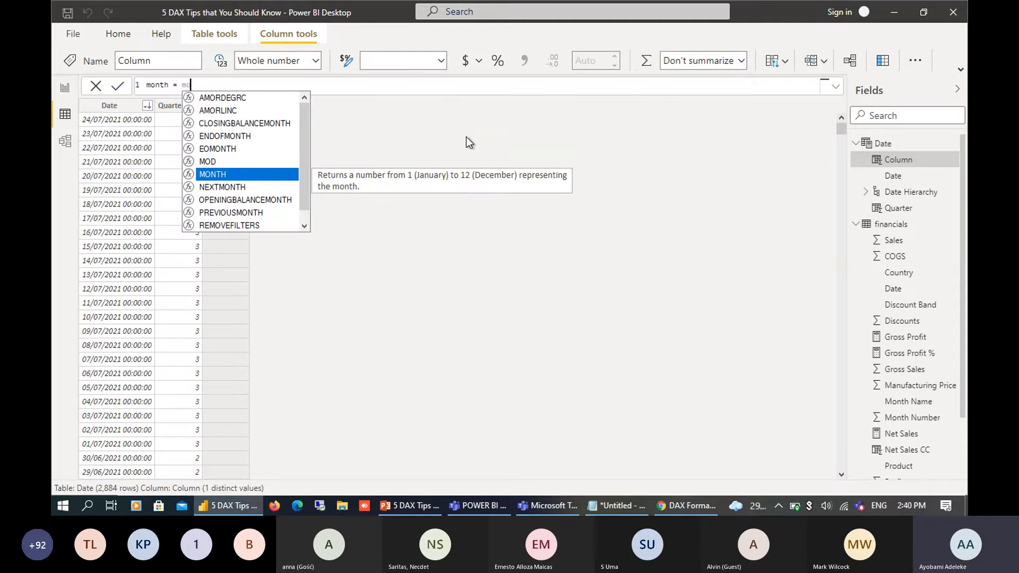
key("Tab")
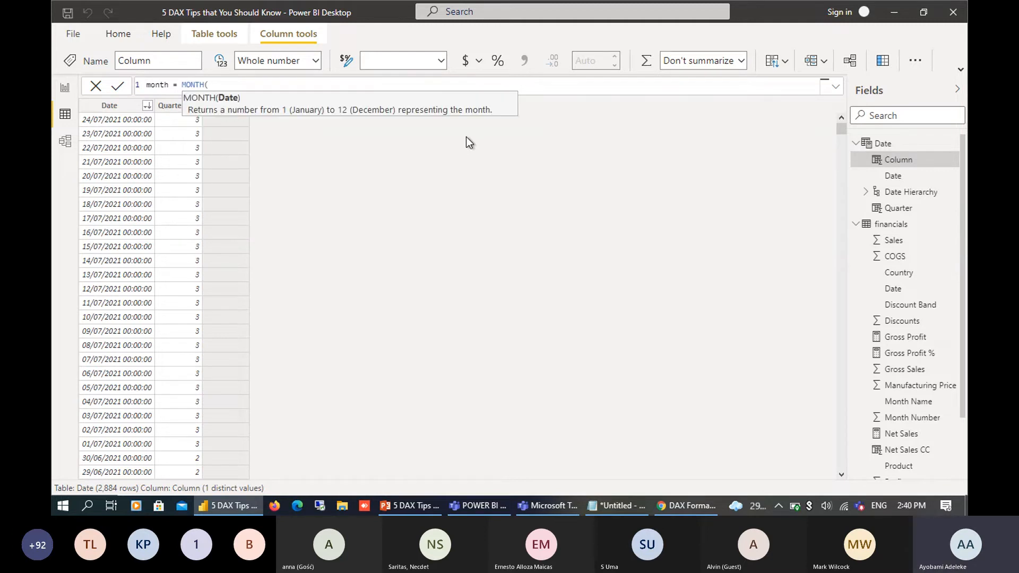
type("date")
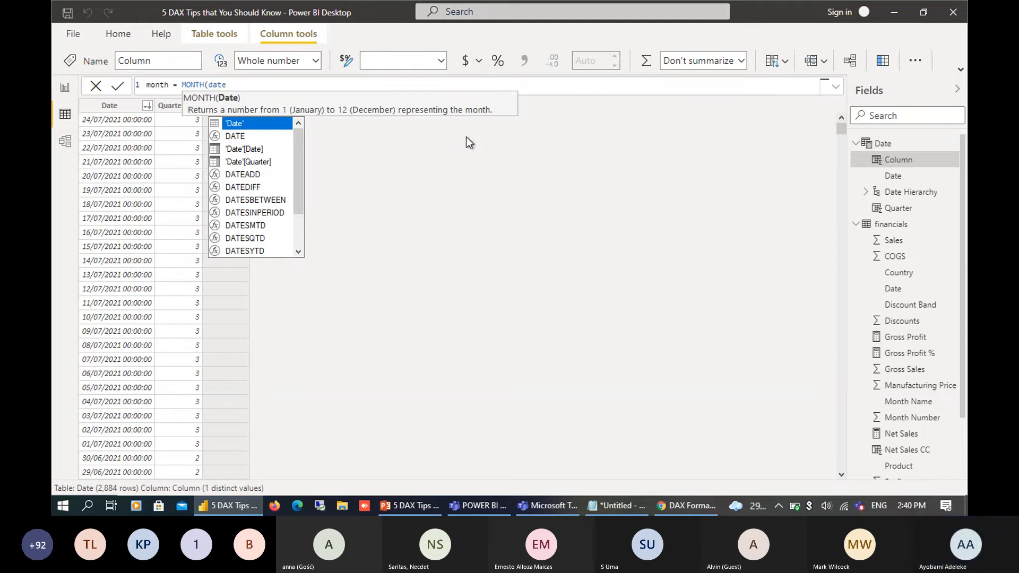
key("Down")
key("Down")
key("Tab")
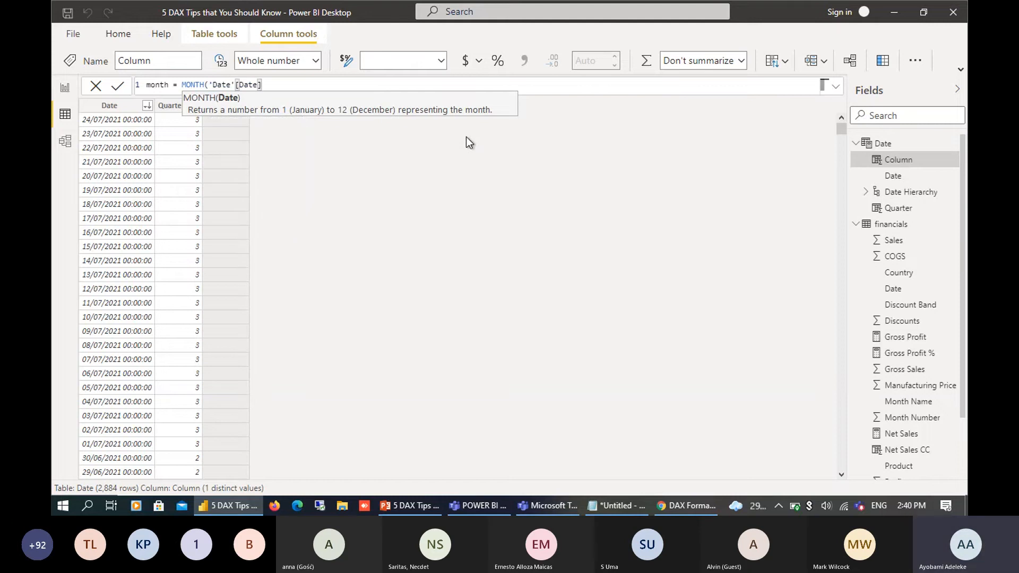
type(")")
- Change the new column's name in the formula to MonthNo and commit the formula
key("Left")
key("Left")
key("Left")
key("Left")
key("Left")
key("Left")
key("Left")
key("Left")
key("Left")
key("Left")
key("Left")
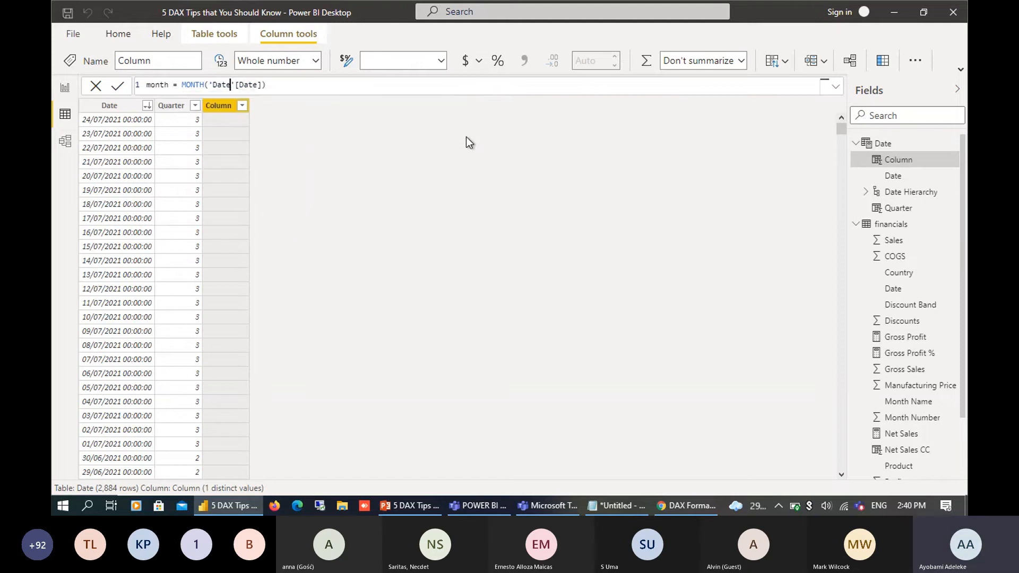
key("Left")
key("Left")
key("Left")
key("Left")
key("Left")
key("Left")
key("Left")
key("Left")
key("Left")
key("Left")
key("Left")
type("N")
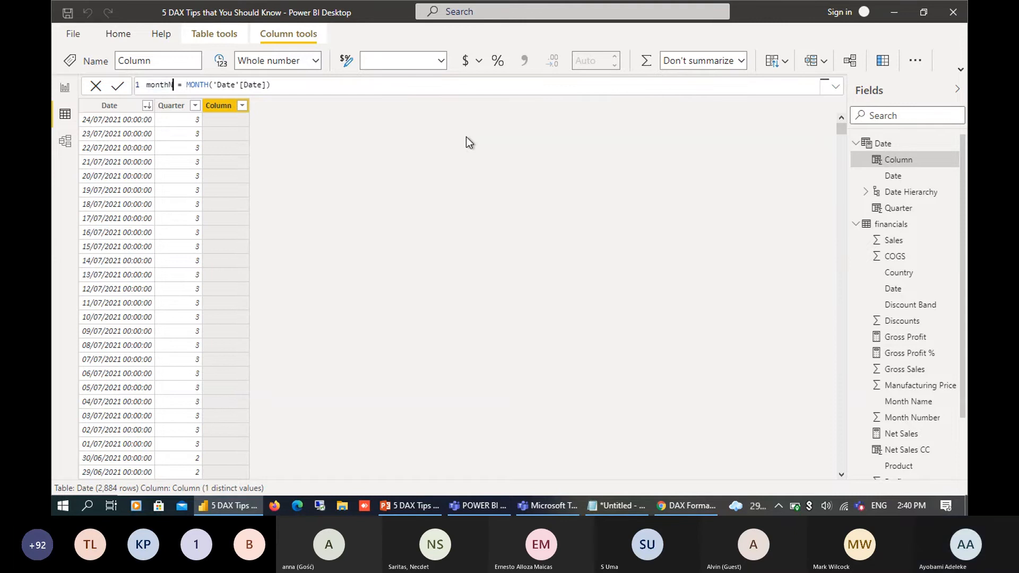
type("o")
key("Home")
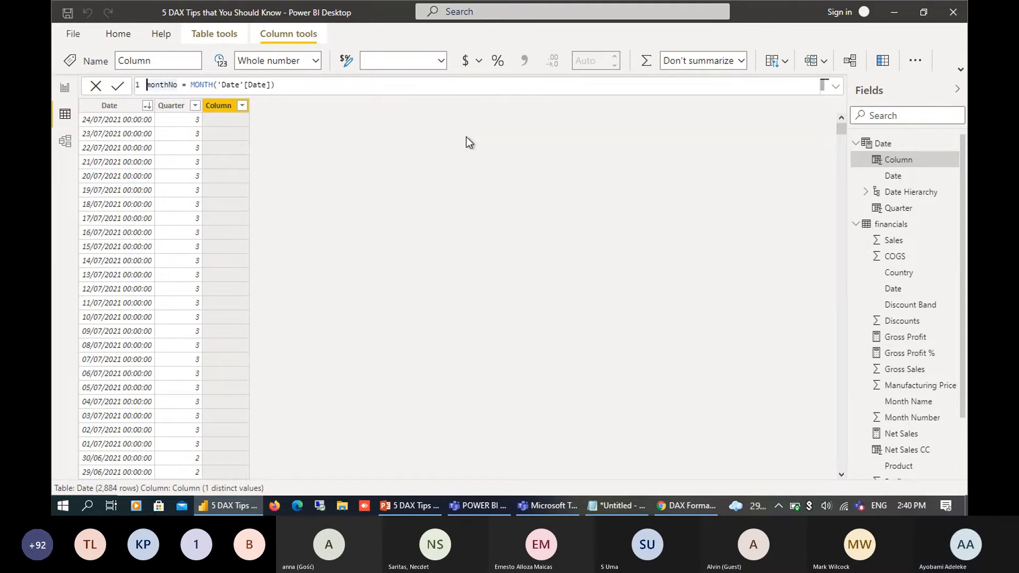
key("Delete")
type("M")
key("Return")
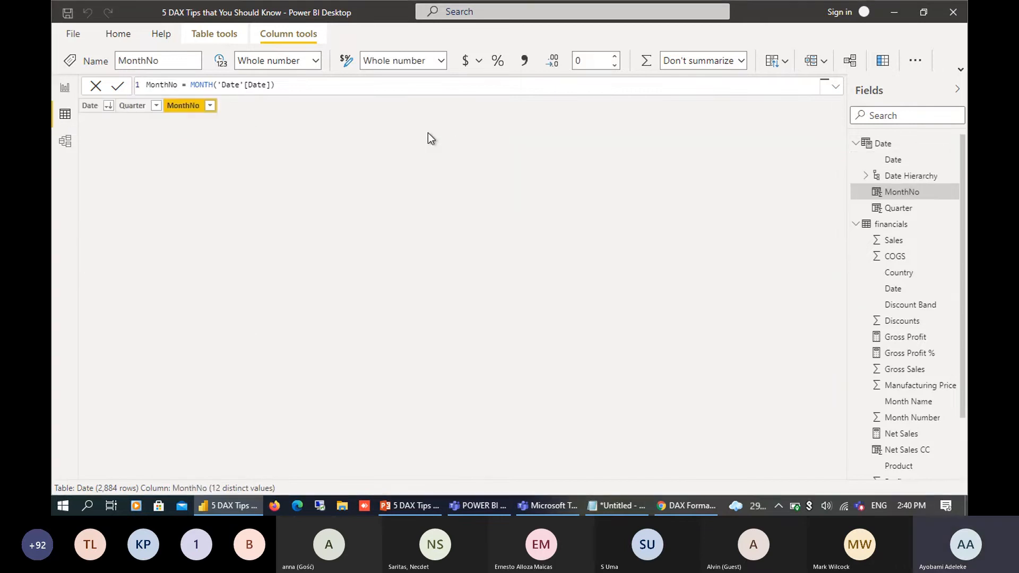
- Rename the Date table's Quarter column to QuarterNo by editing its formula, and commit the change
left_click(171, 107)
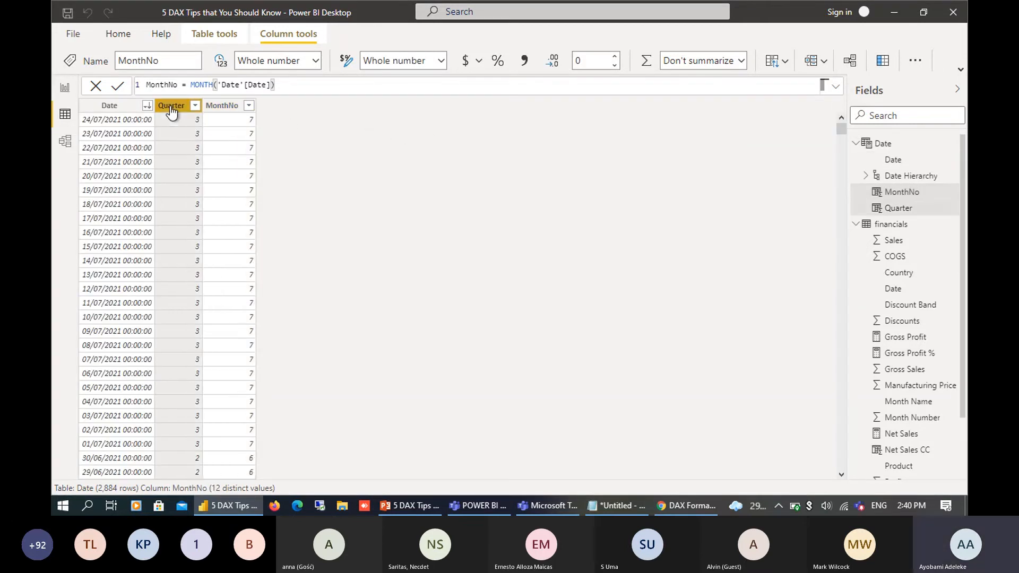
left_click(181, 86)
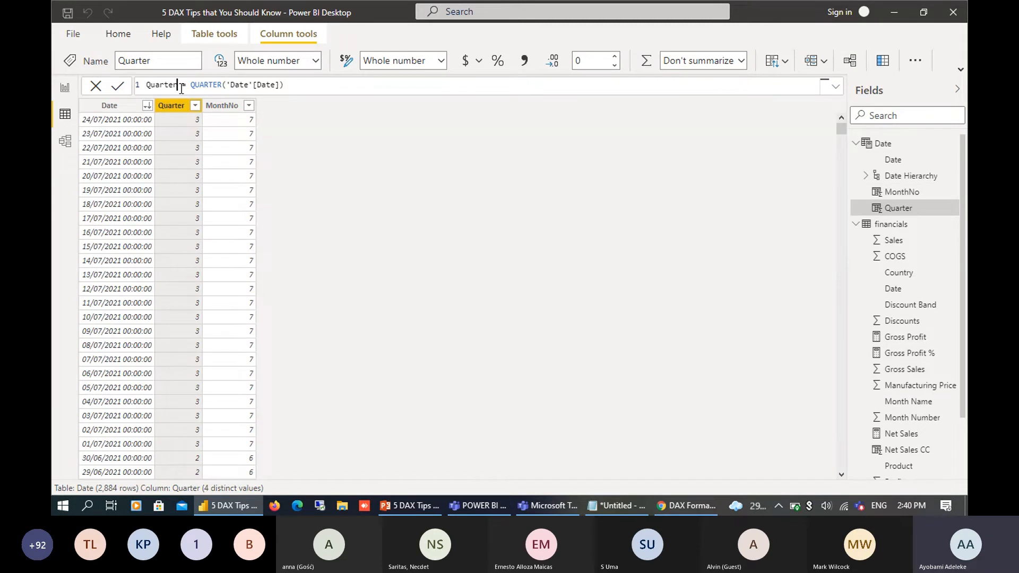
type("No")
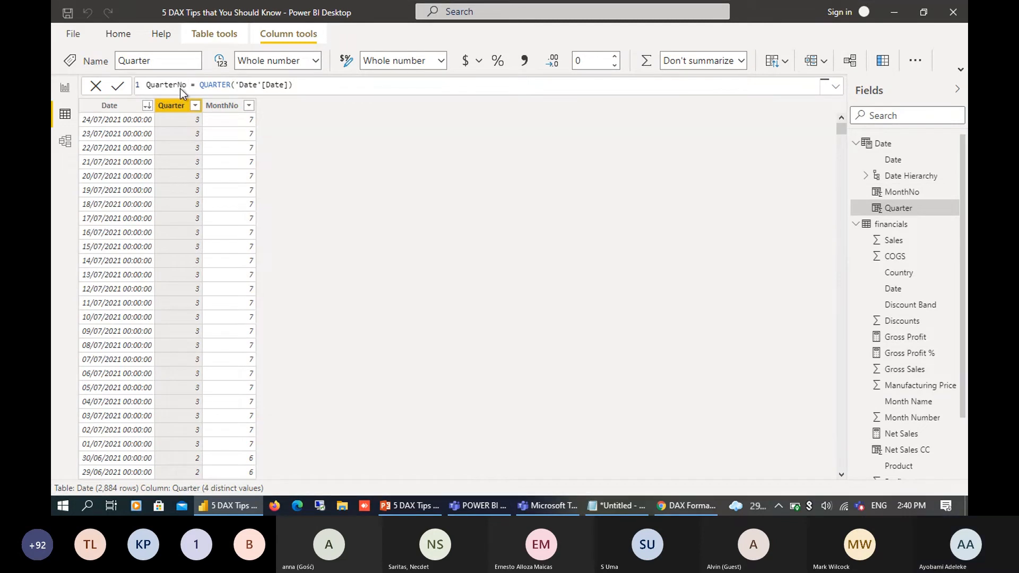
key("Return")
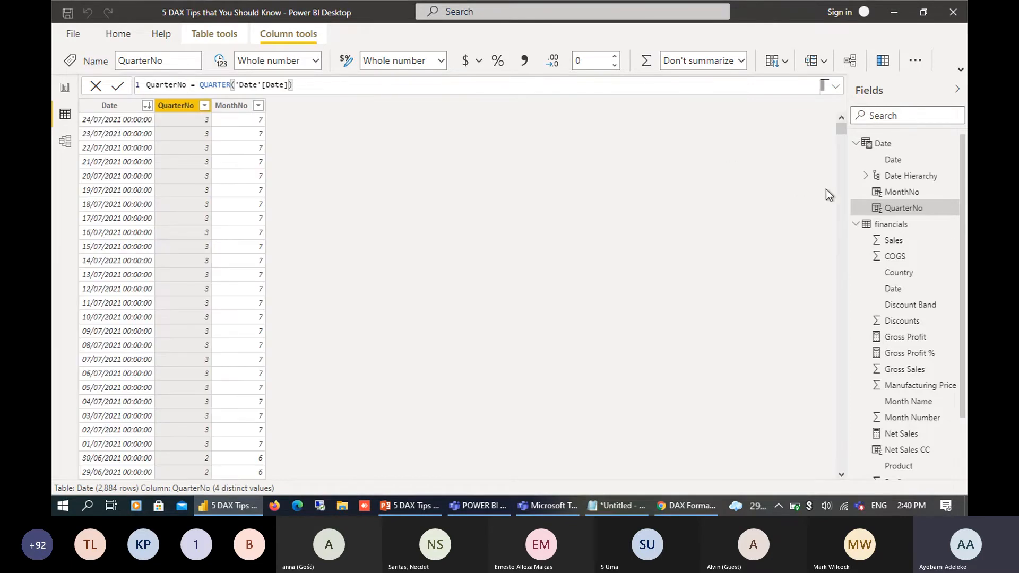
- Add a calculated column to the Date table with the formula Quarter Name = FORMAT('Date'[Date],"mm")
right_click(892, 141)
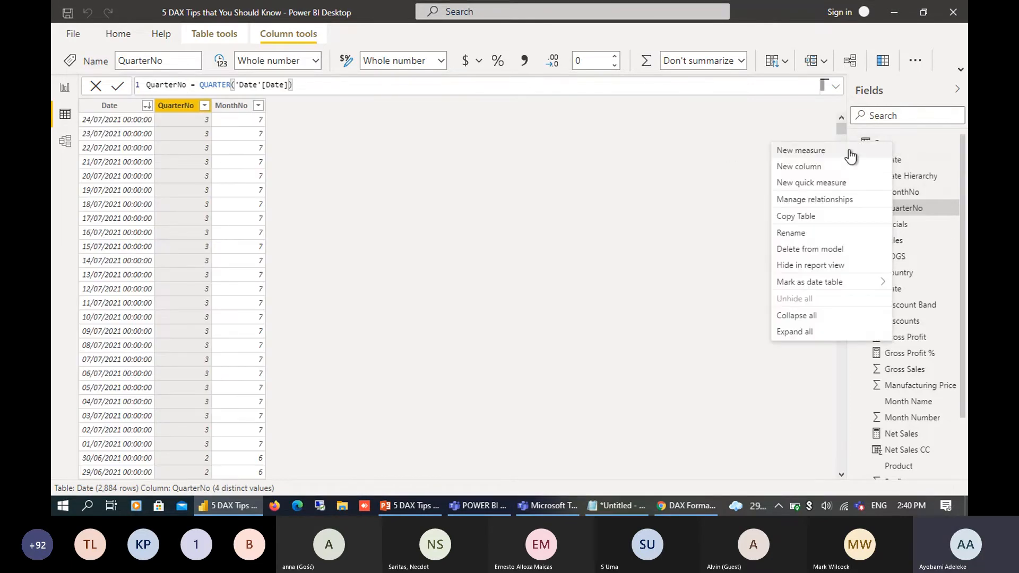
left_click(807, 166)
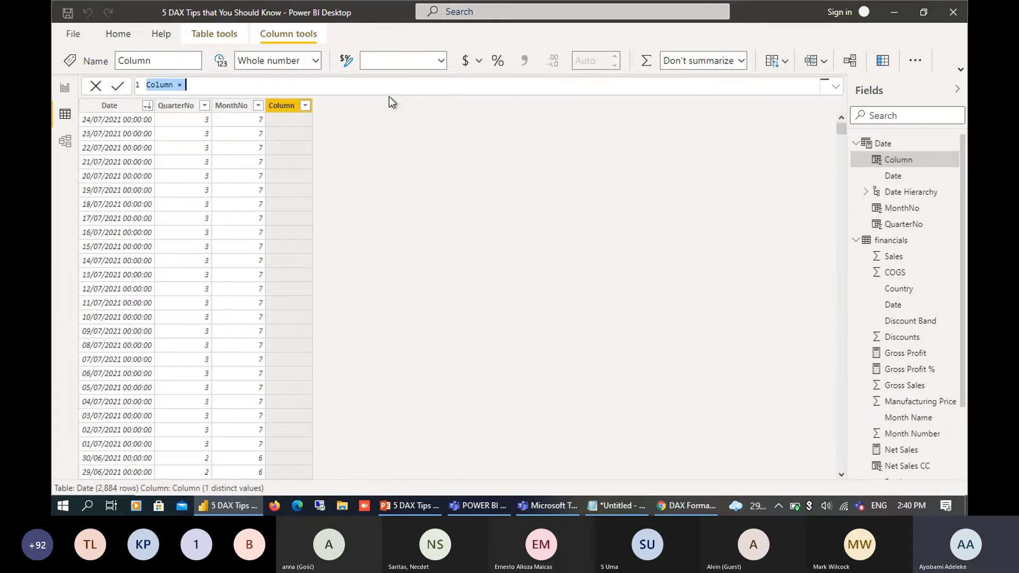
type("Quarter Name = ")
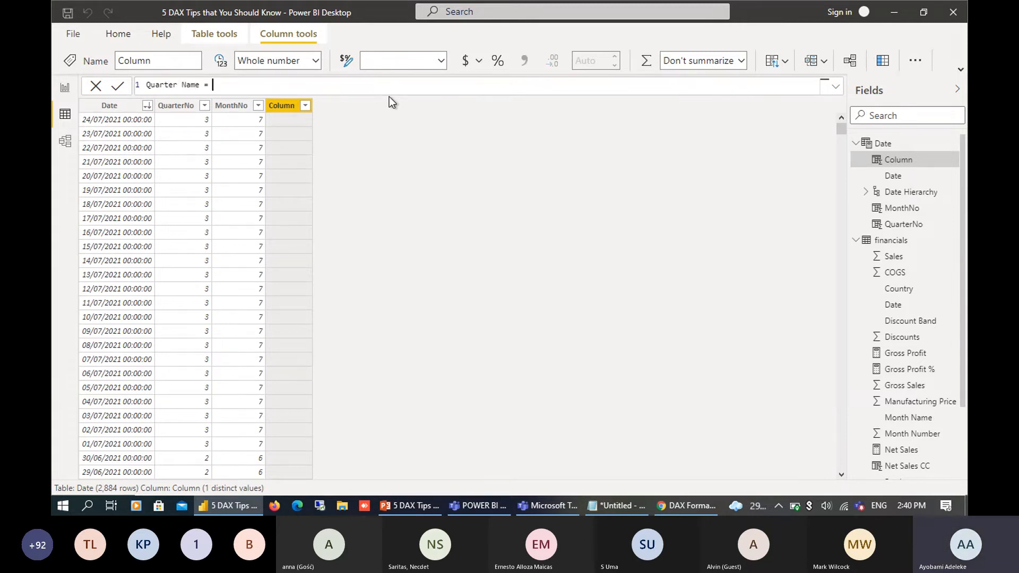
type("FORMAT(")
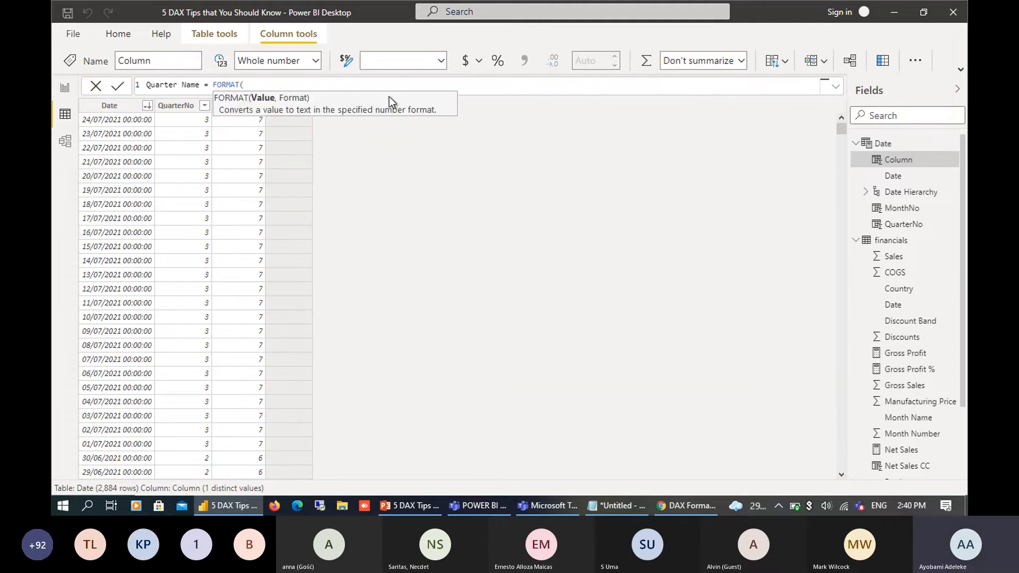
type("dda")
key("BackSpace")
key("BackSpace")
key("Down")
key("Down")
key("Down")
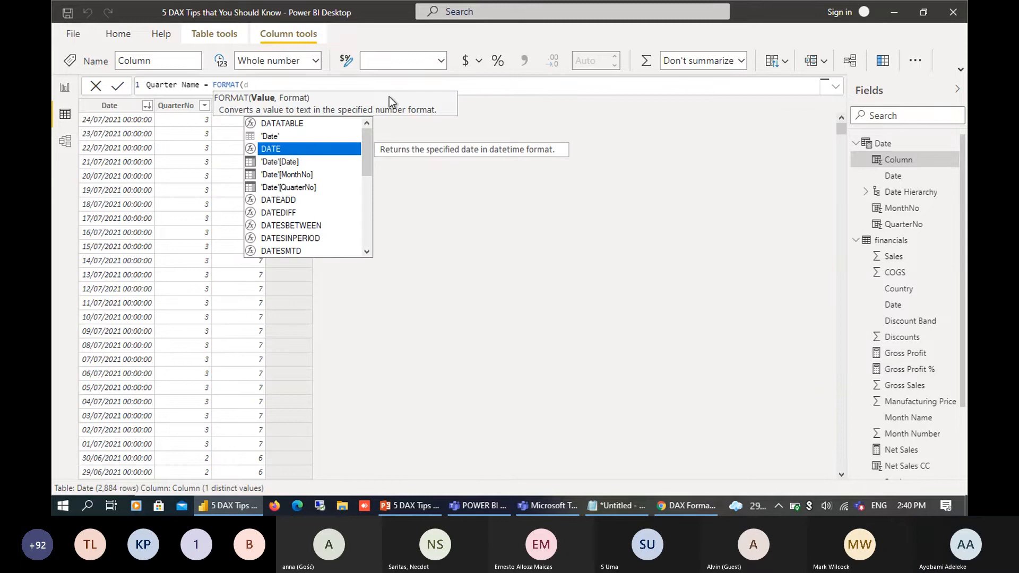
key("Tab")
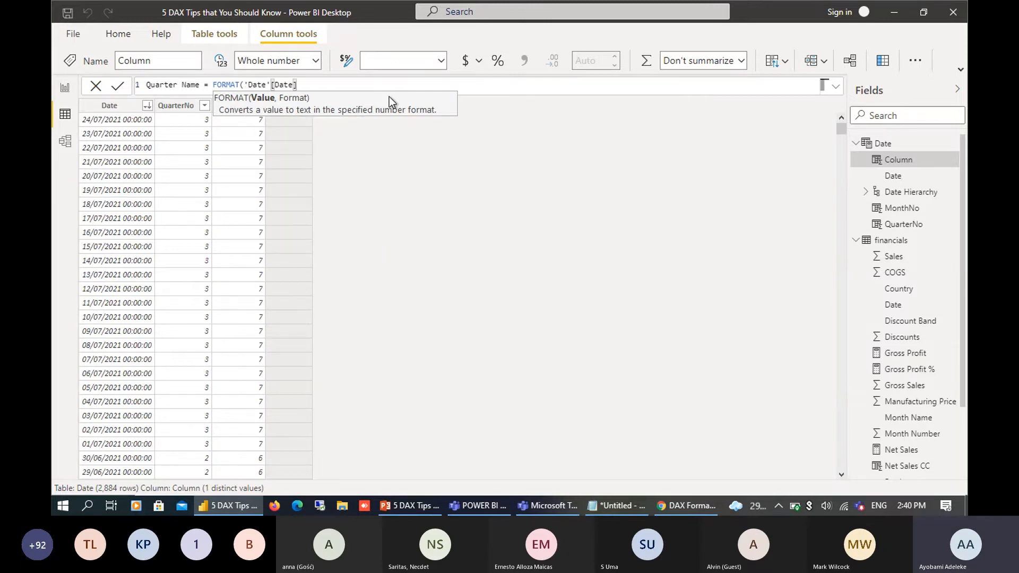
type(",\"m")
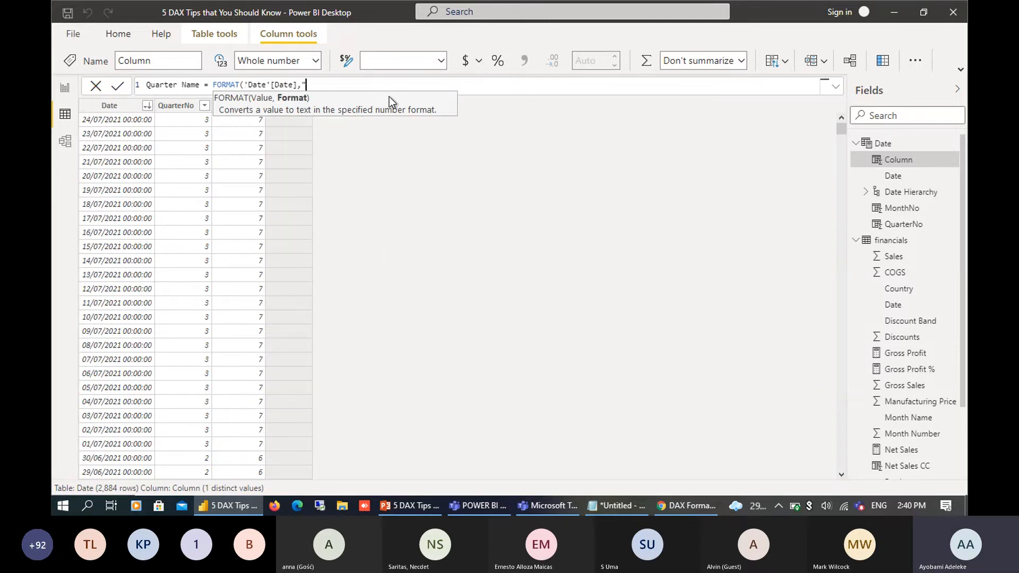
type("m\")")
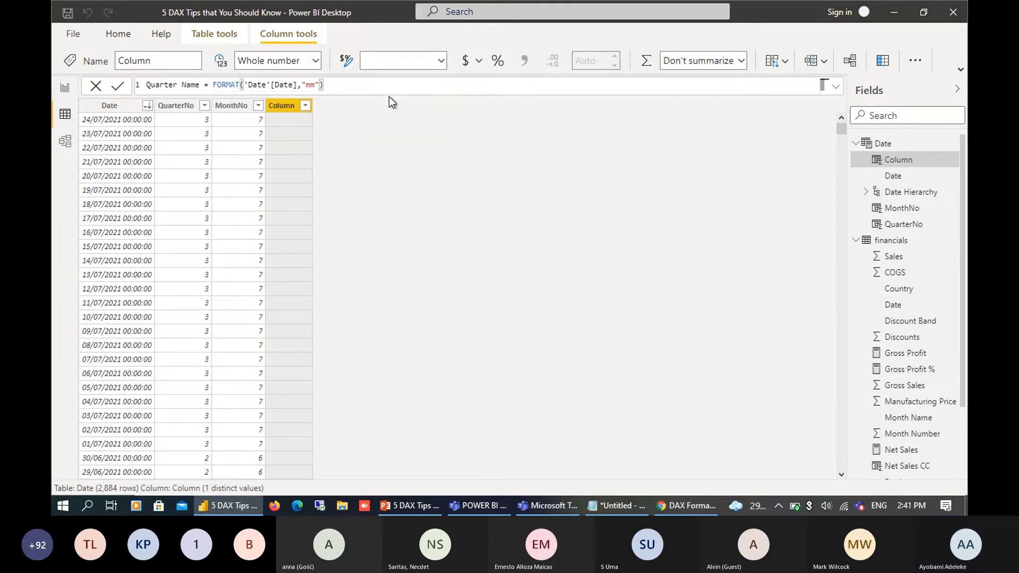
key("Return")
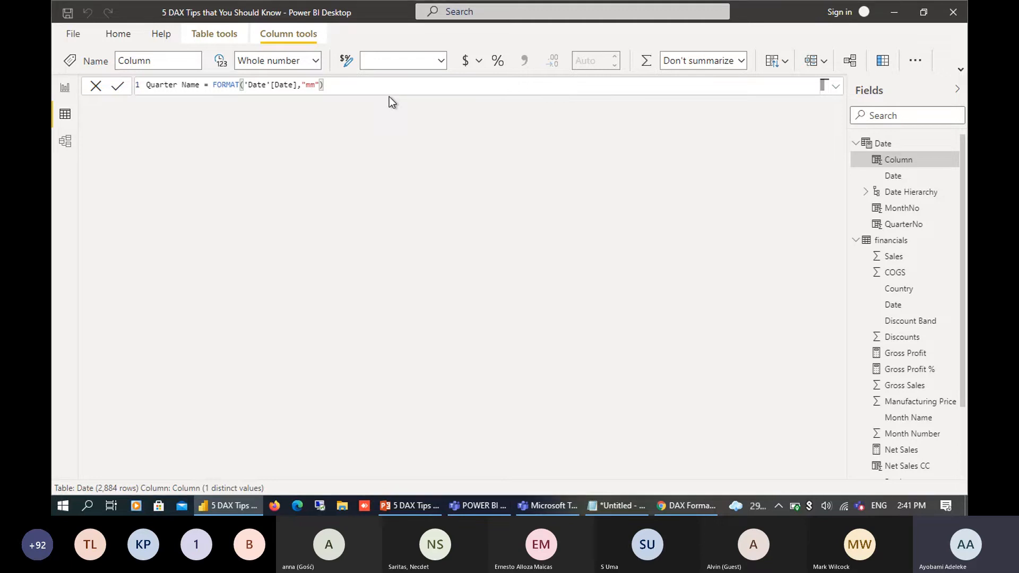
- Change the format string in the Quarter Name formula to "qq" and commit it
left_click(316, 85)
key("BackSpace")
key("BackSpace")
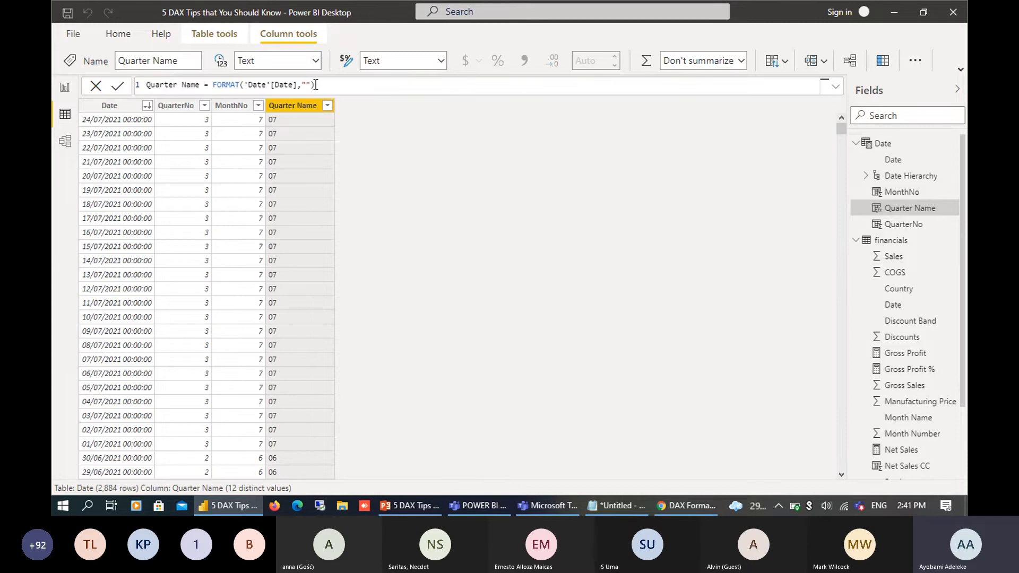
type("qq")
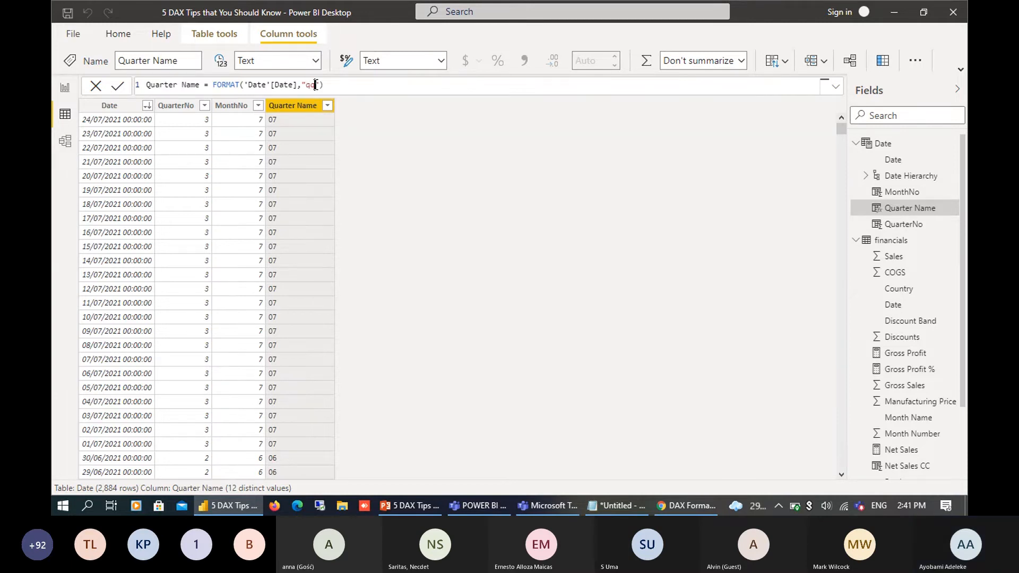
key("Return")
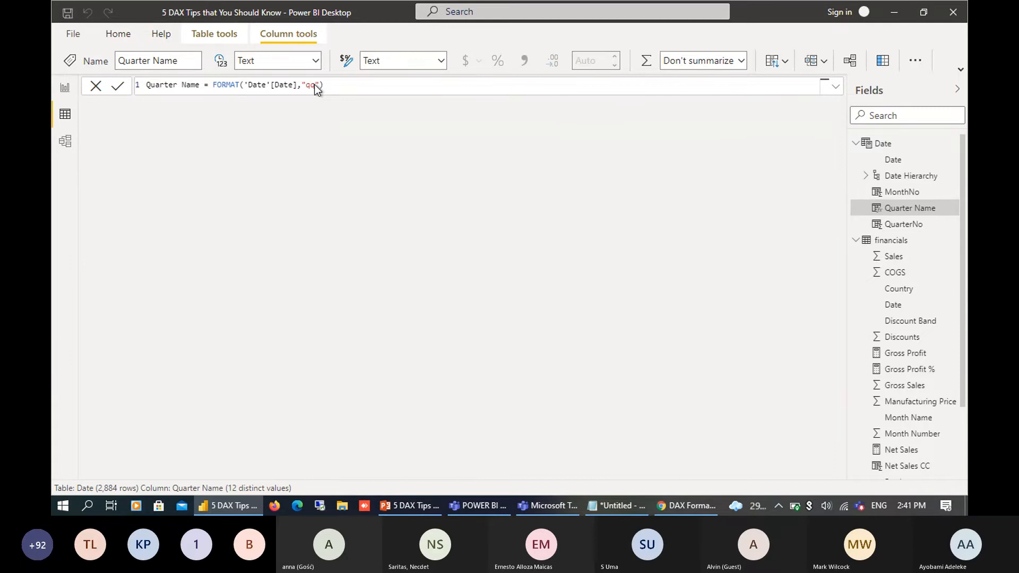
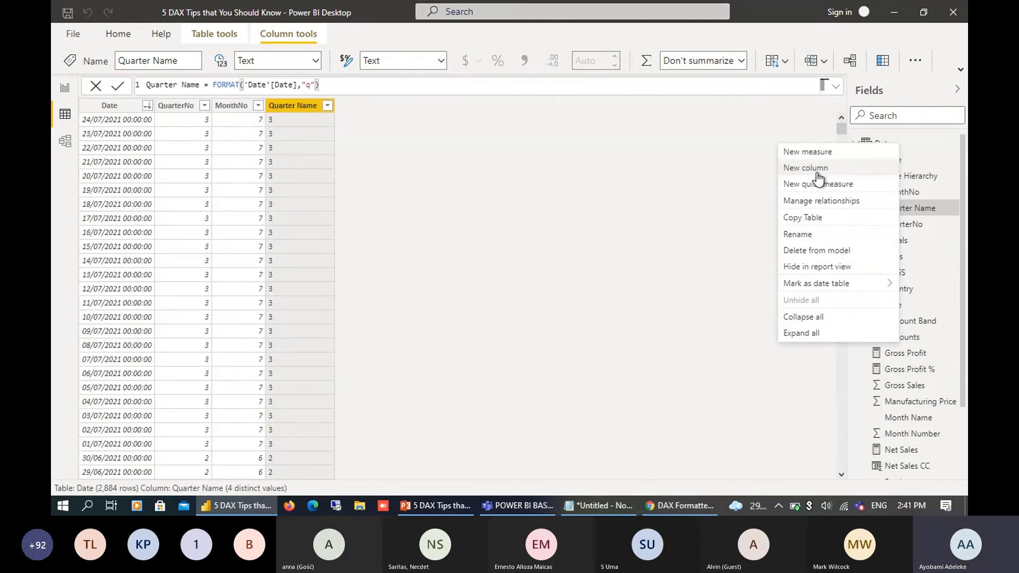
- Add a calculated column to the Date table with the formula Month Name = FORMAT('Date'[Date],"mmmm")
left_click(816, 173)
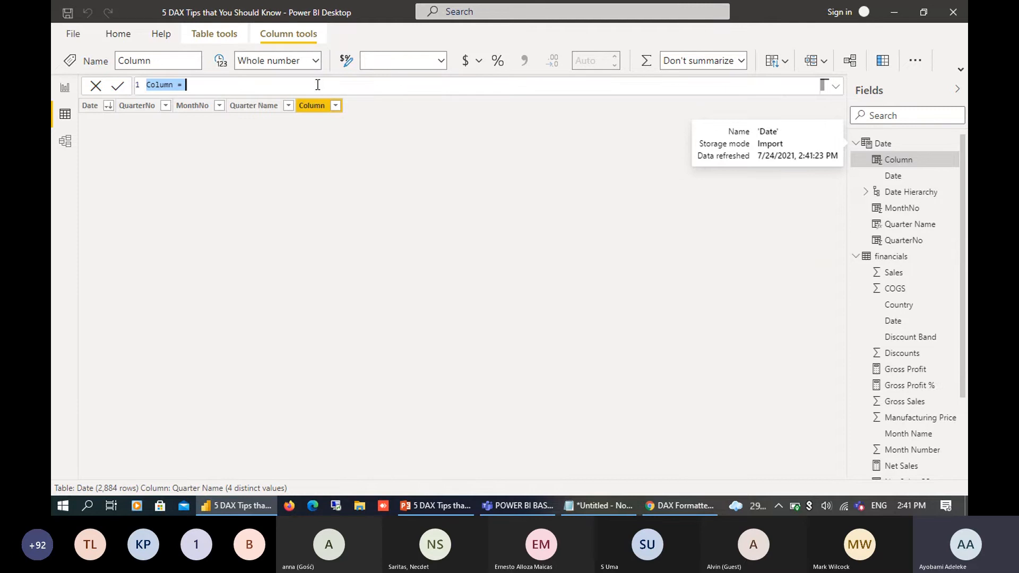
type("Month Name ")
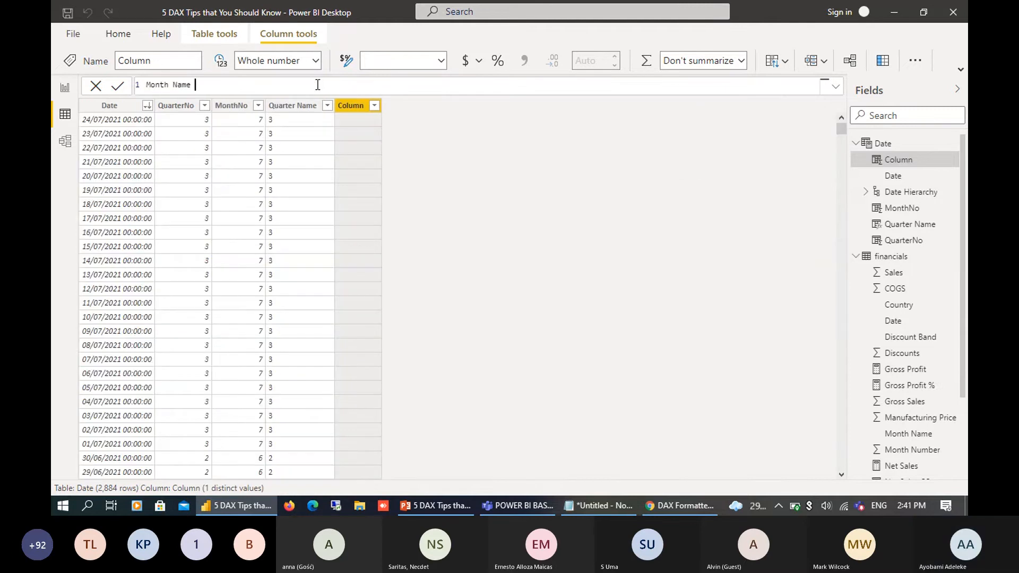
type("= FORMAT(")
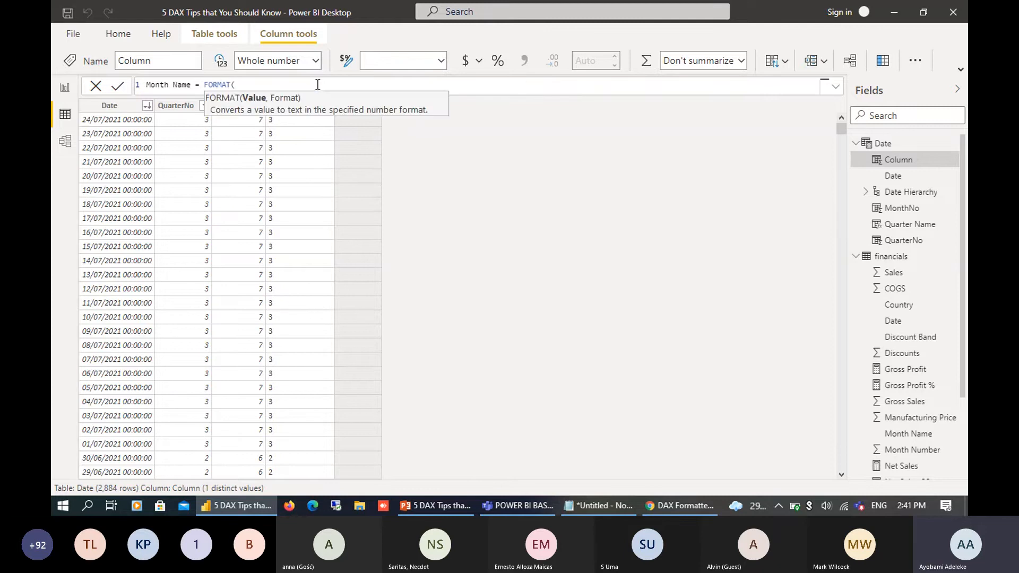
type("'Date'[Date],")
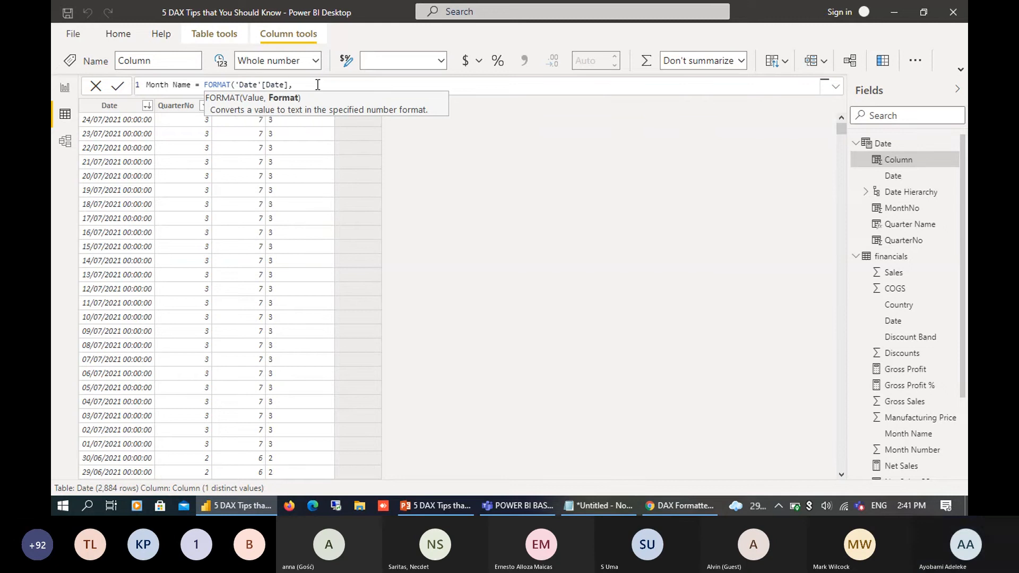
type("\"mmmm")
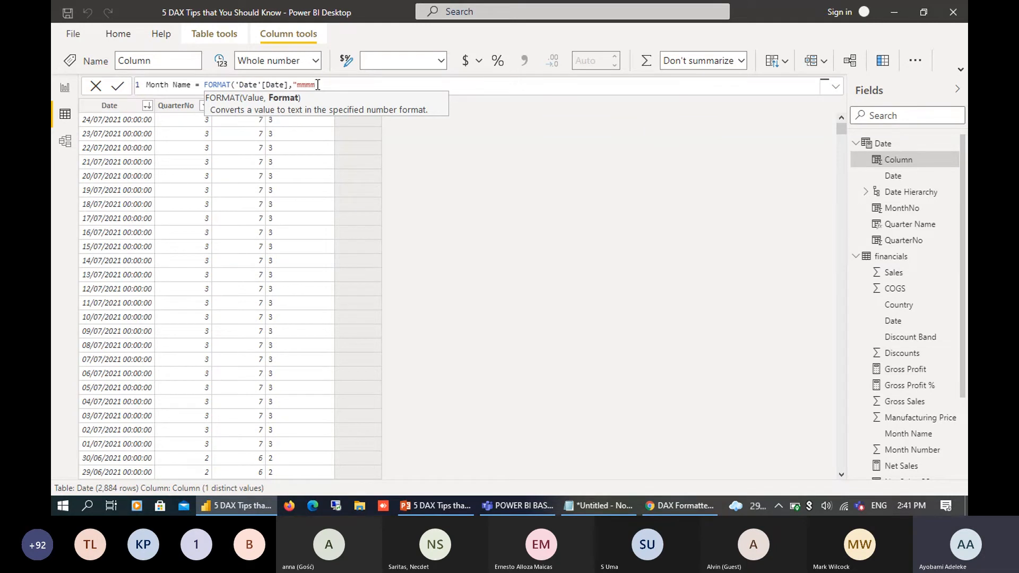
type("\"")
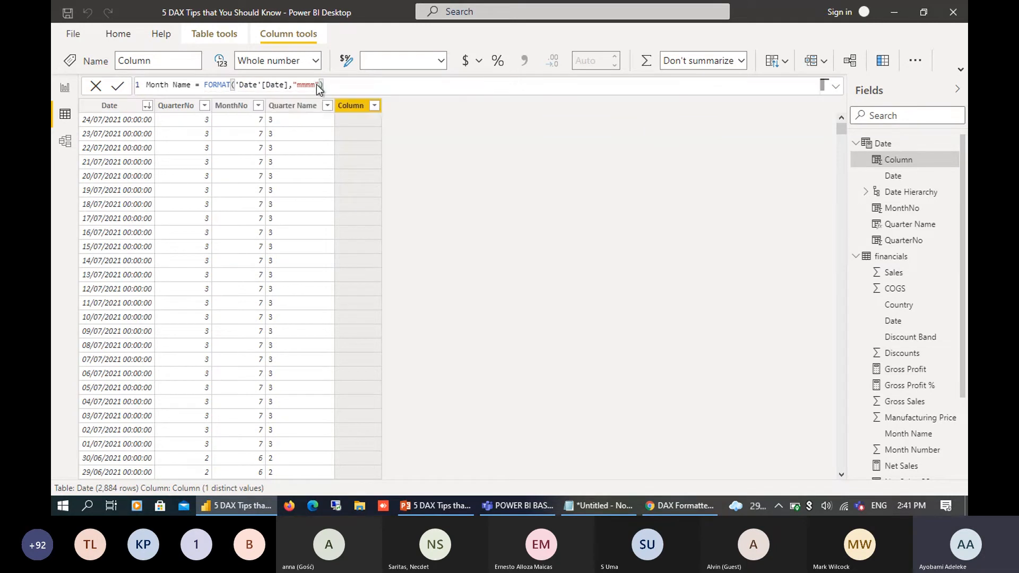
key("Return")
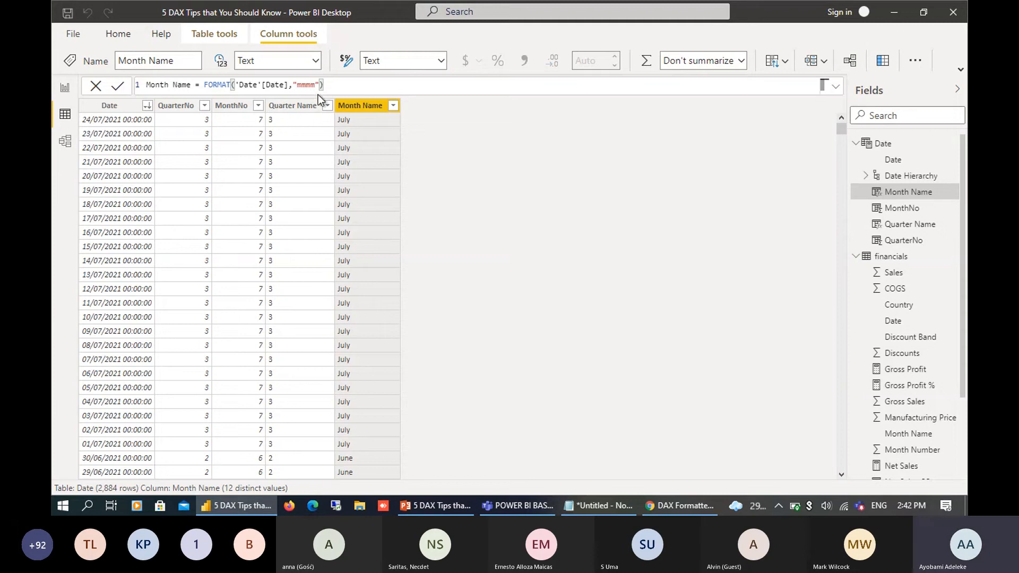
- Try the format string "qqqq" and then "qqq" in the Quarter Name column's formula
left_click(297, 105)
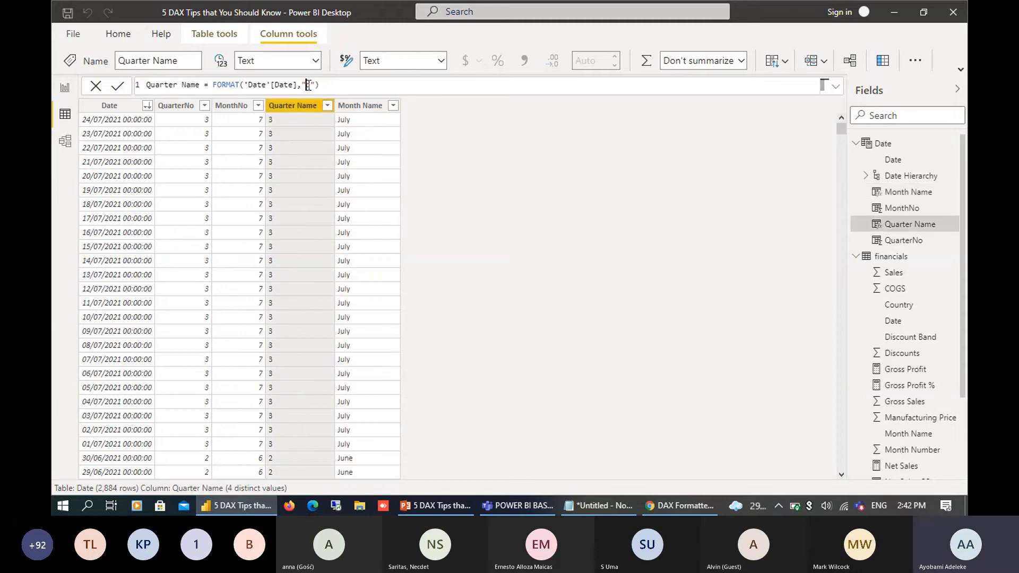
type("qqqq")
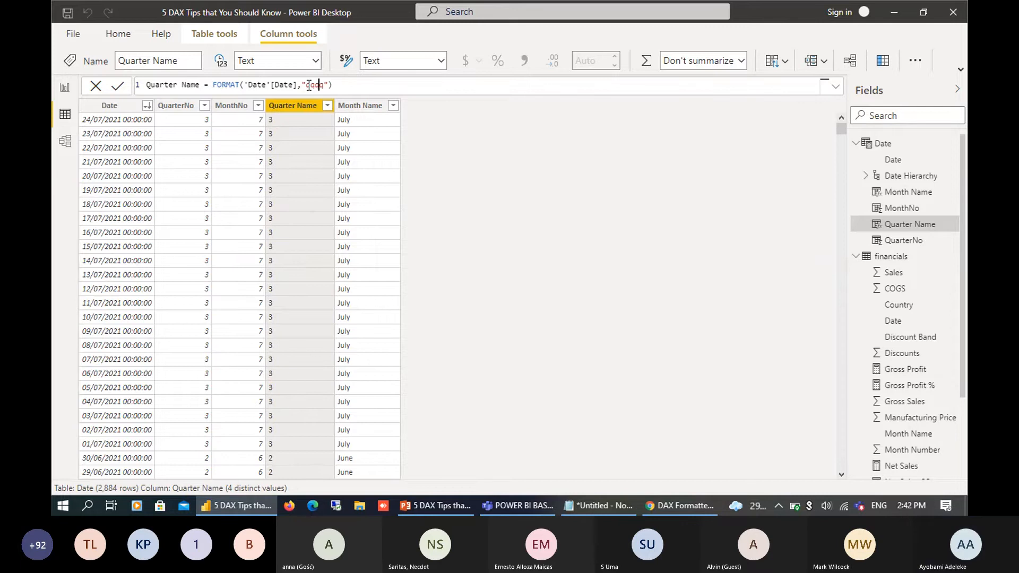
key("Return")
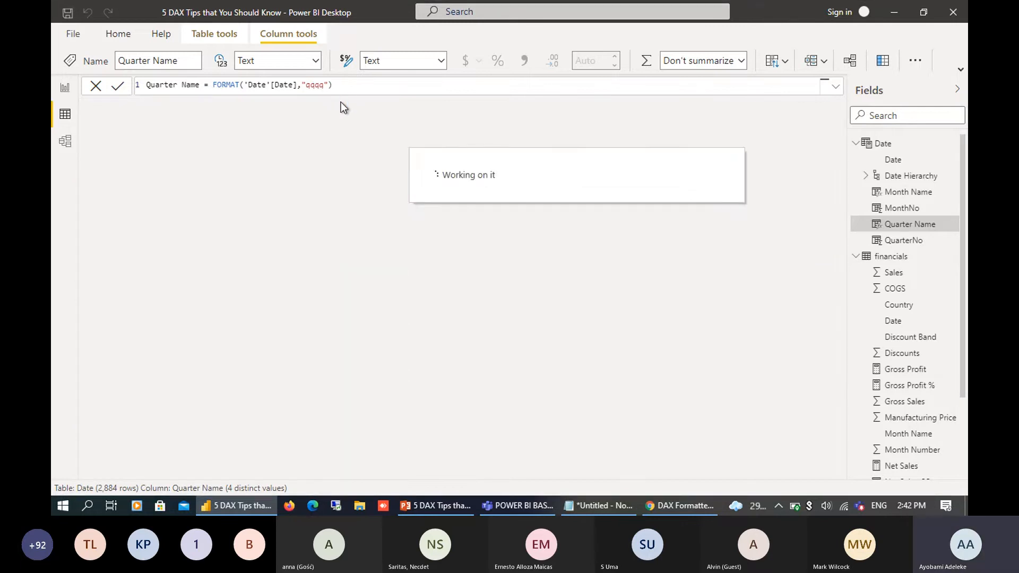
left_click(314, 86)
key("Delete")
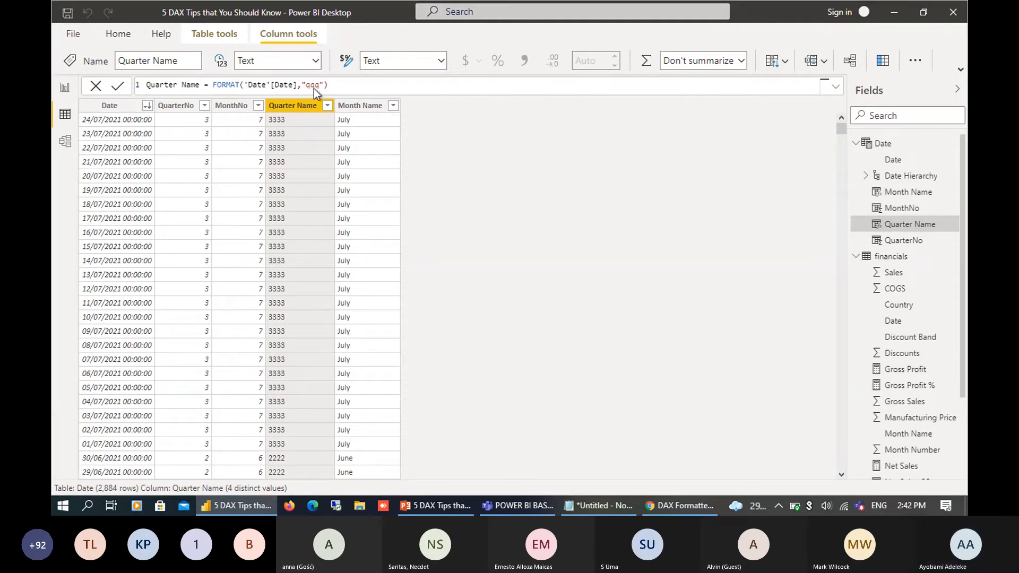
key("Return")
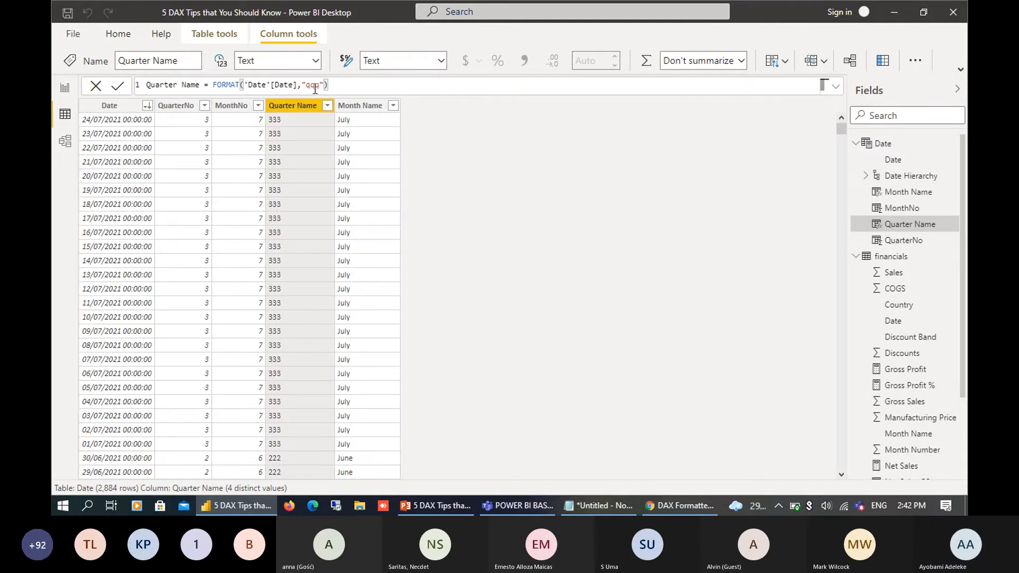
- Set the format string in the Quarter Name formula to "q" and commit it
left_click(316, 85)
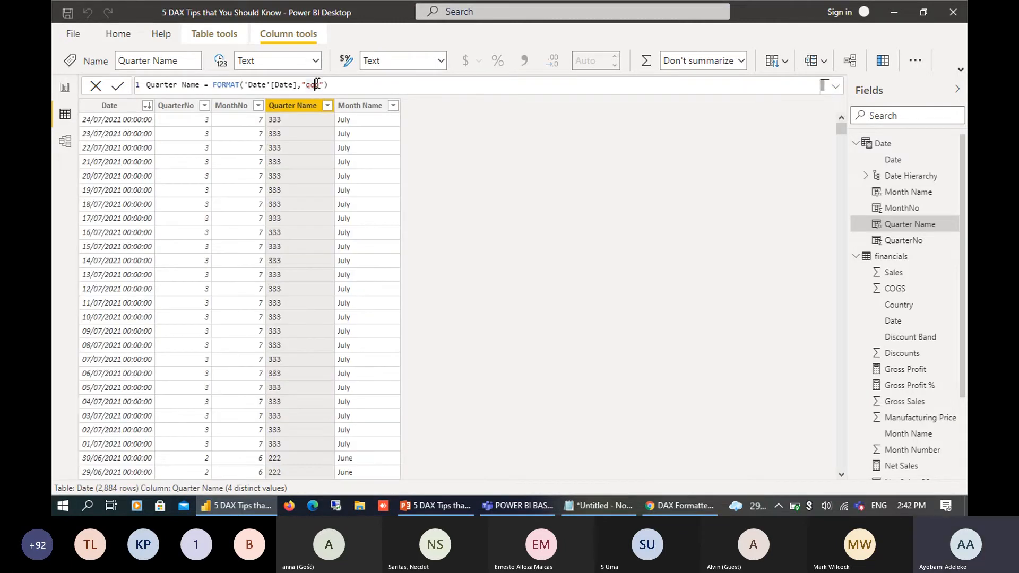
key("BackSpace")
key("BackSpace")
key("Return")
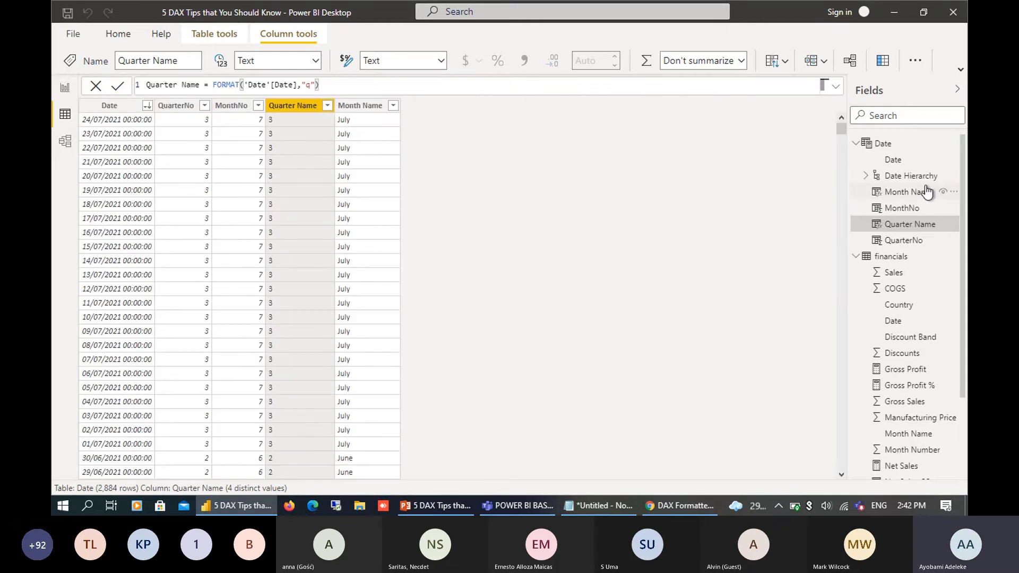
left_click(908, 180)
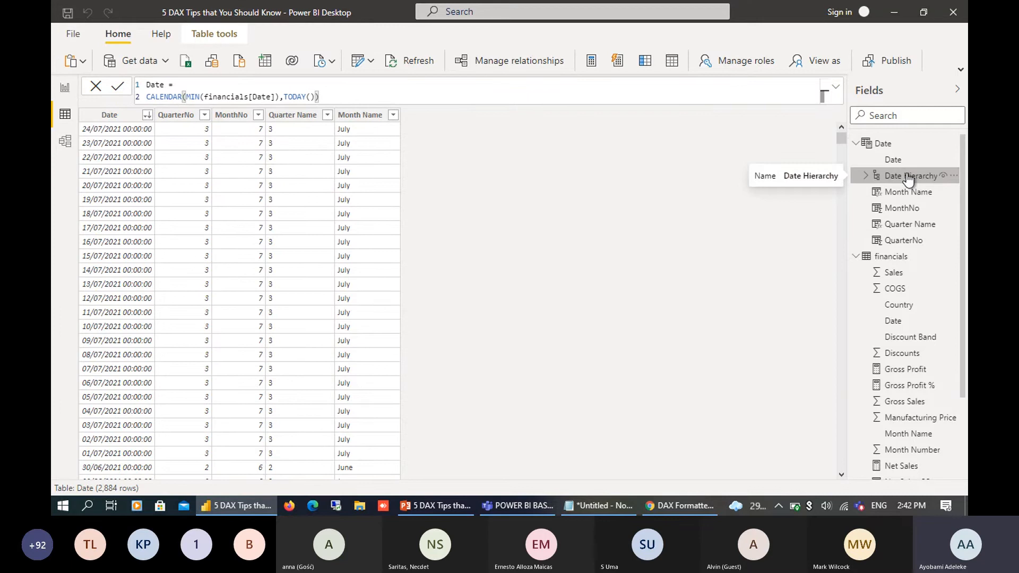
right_click(909, 179)
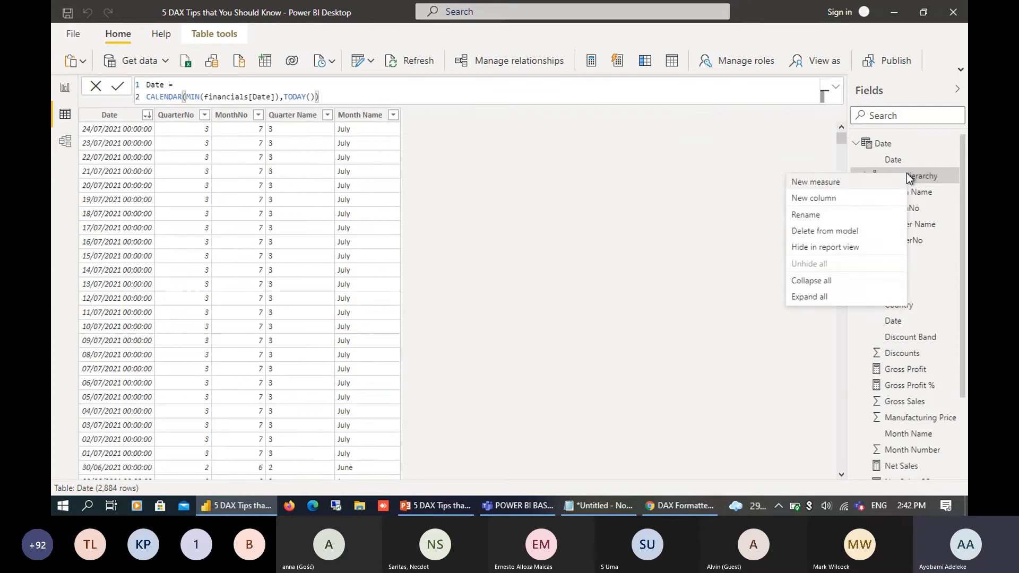
right_click(951, 180)
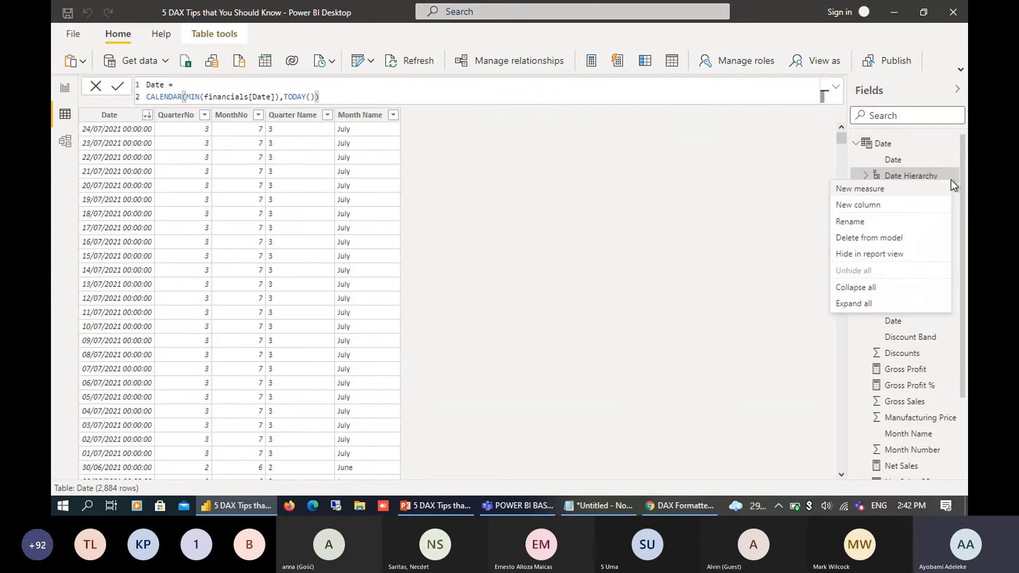
left_click(901, 143)
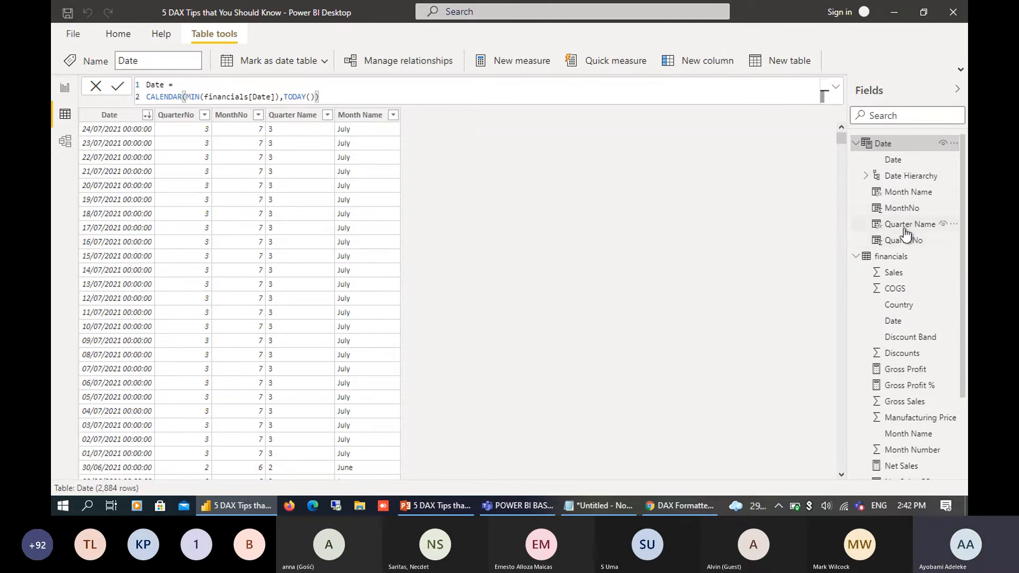
- Add the Date table's Month Name column to the existing Date Hierarchy
right_click(909, 196)
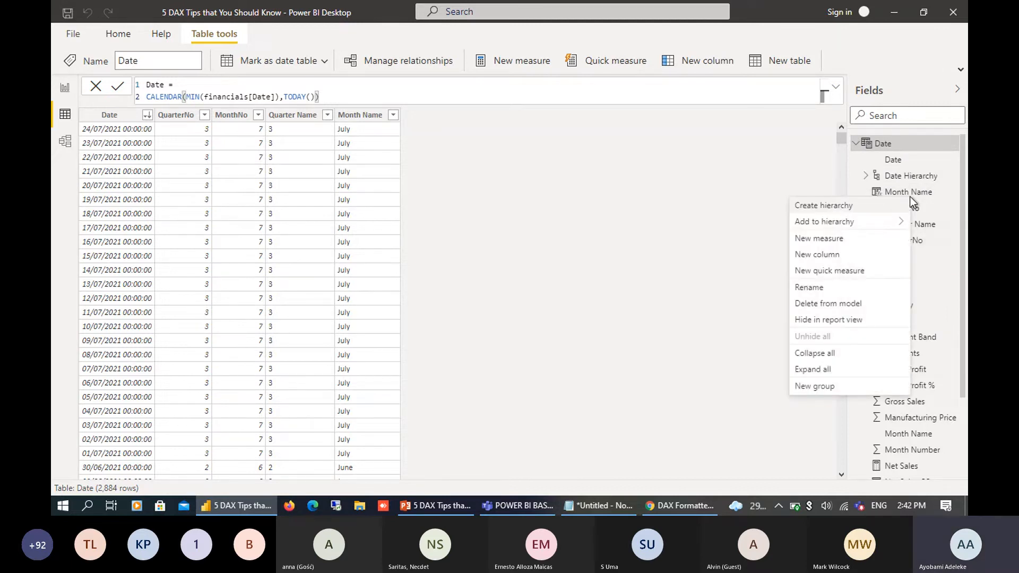
mouse_move(848, 226)
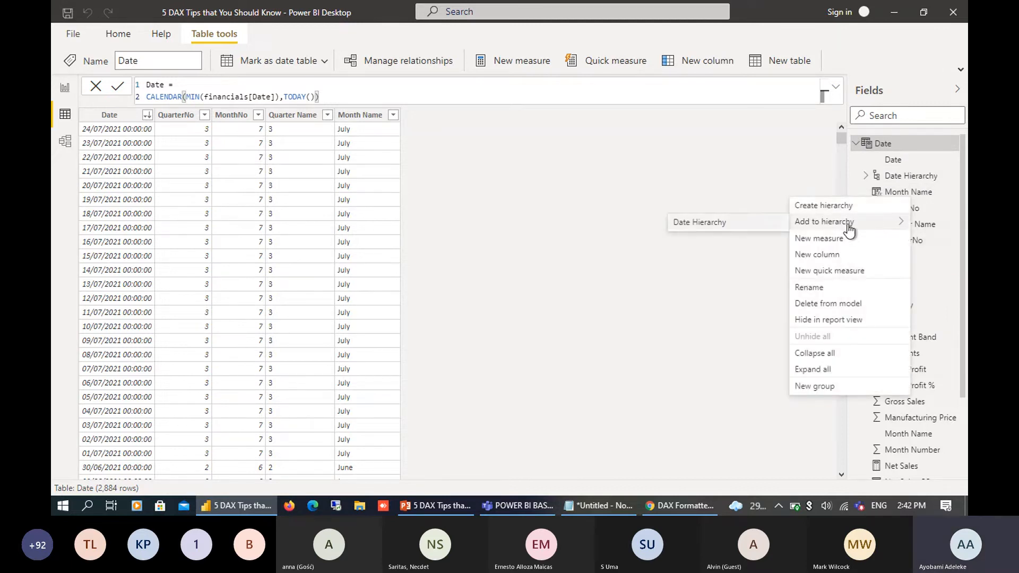
left_click(750, 230)
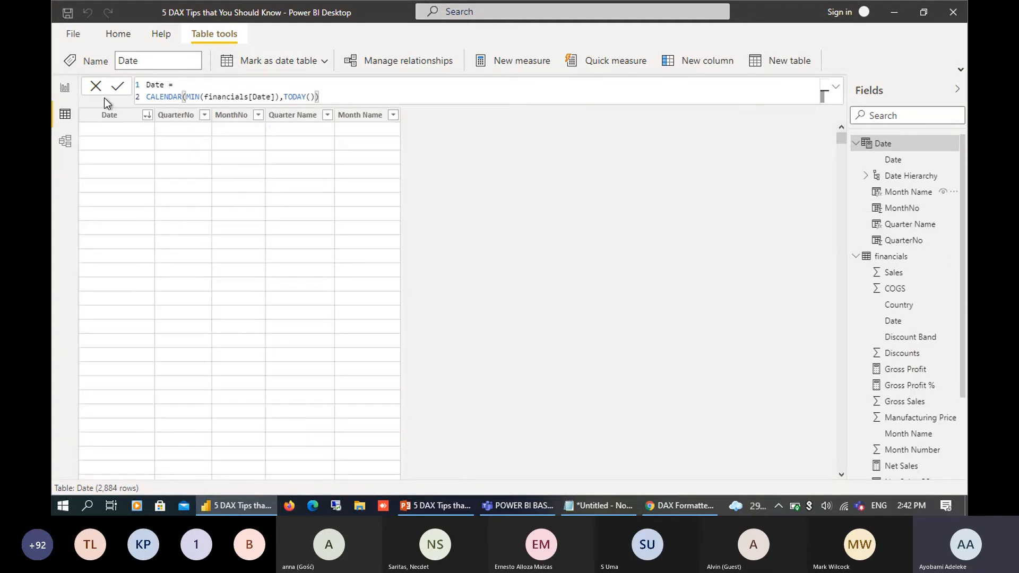
- Add a slicer on the Date table's Month Name to the report page, placed and resized below the Date slicer
left_click(65, 87)
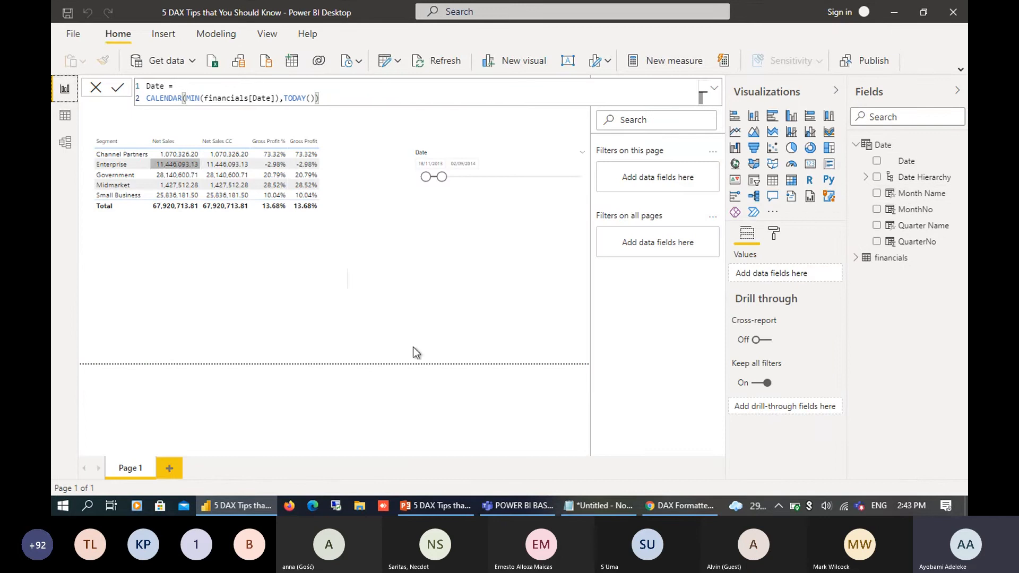
left_click(96, 89)
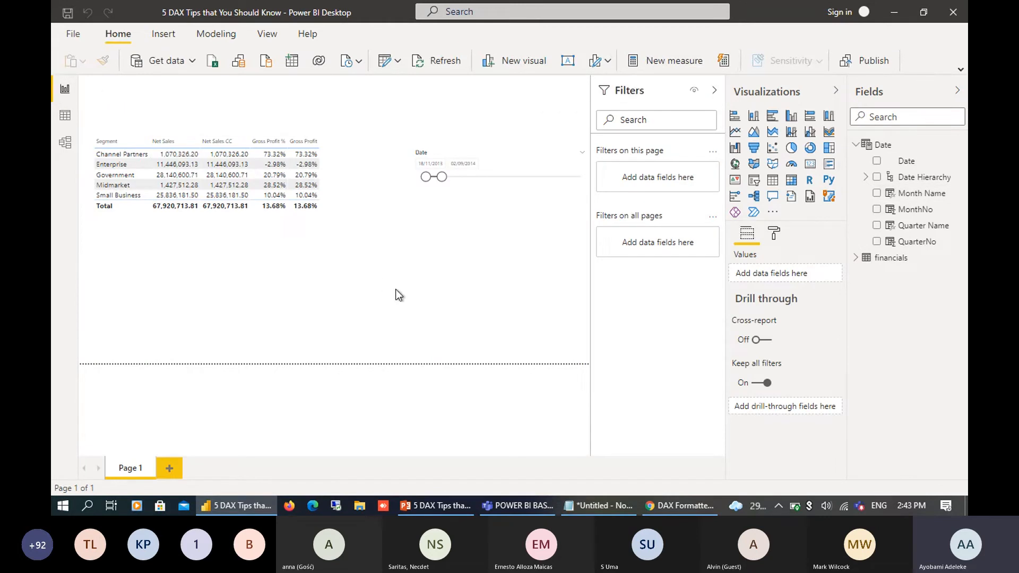
left_click(772, 196)
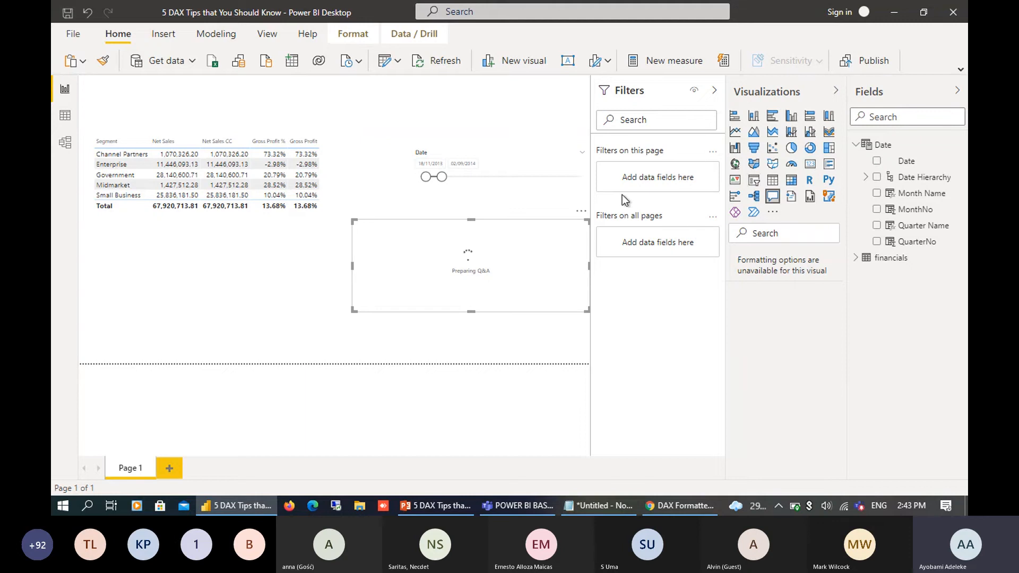
key("Delete")
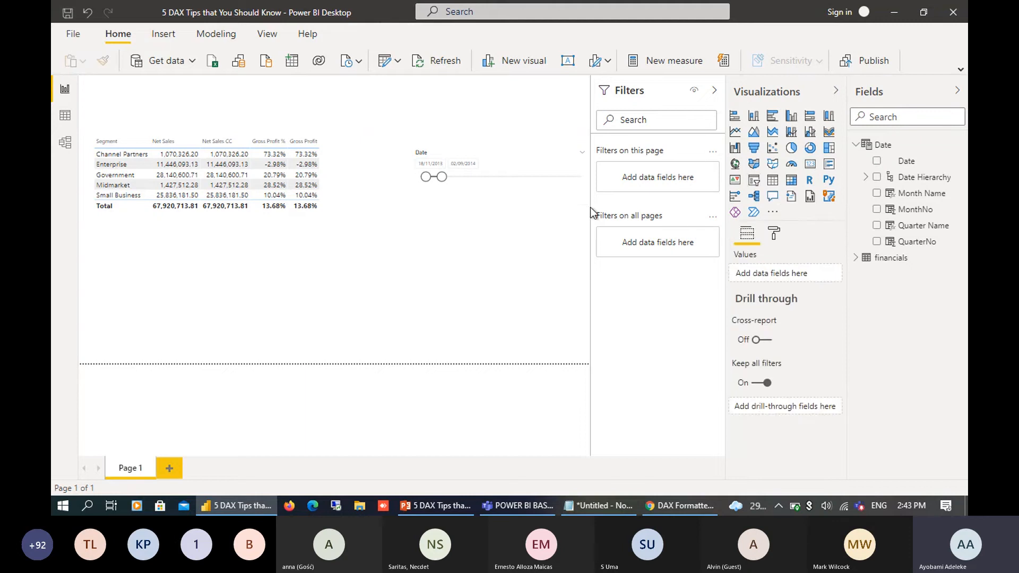
left_click(754, 180)
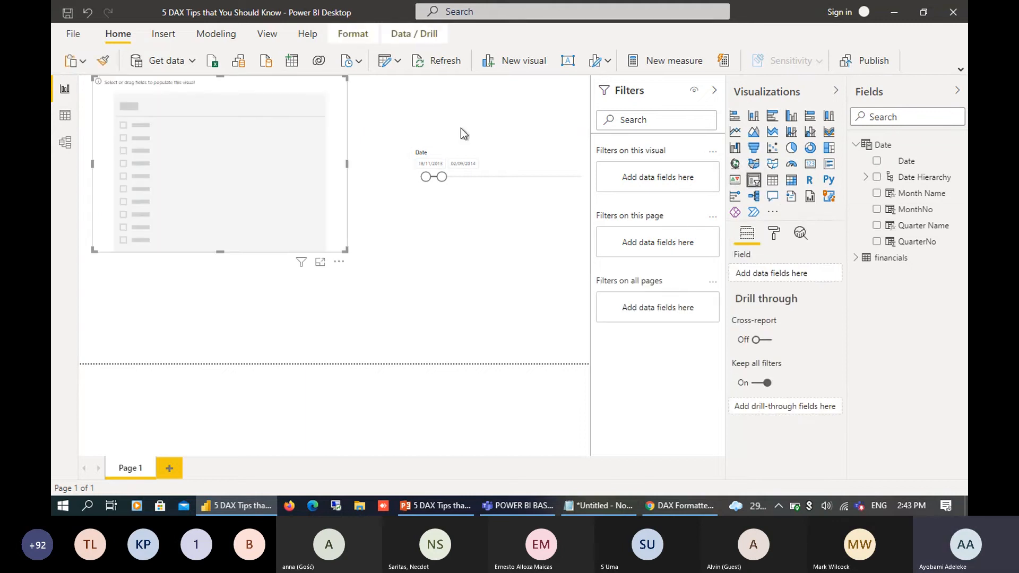
left_click_drag(380, 183, 508, 269)
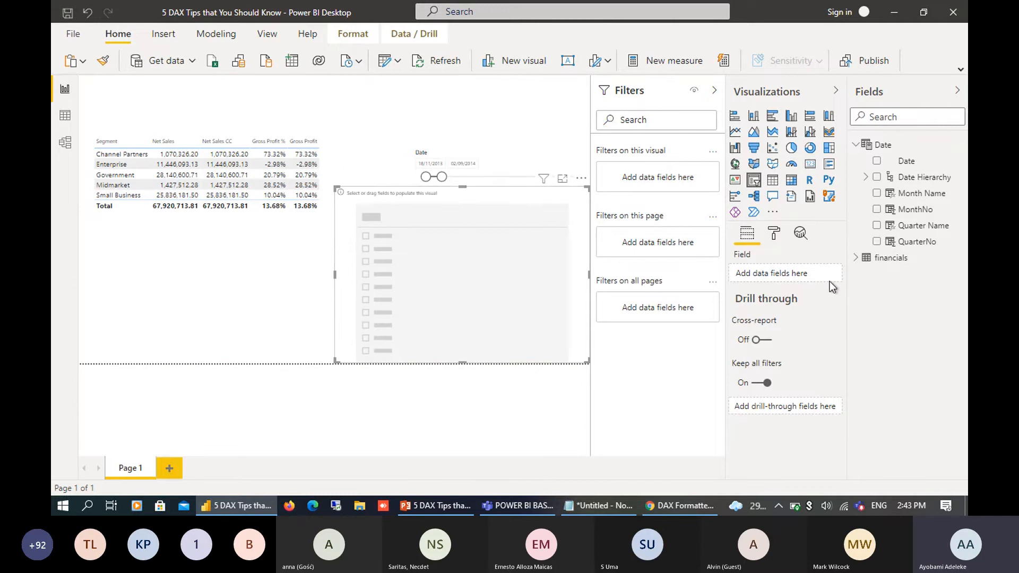
left_click(877, 194)
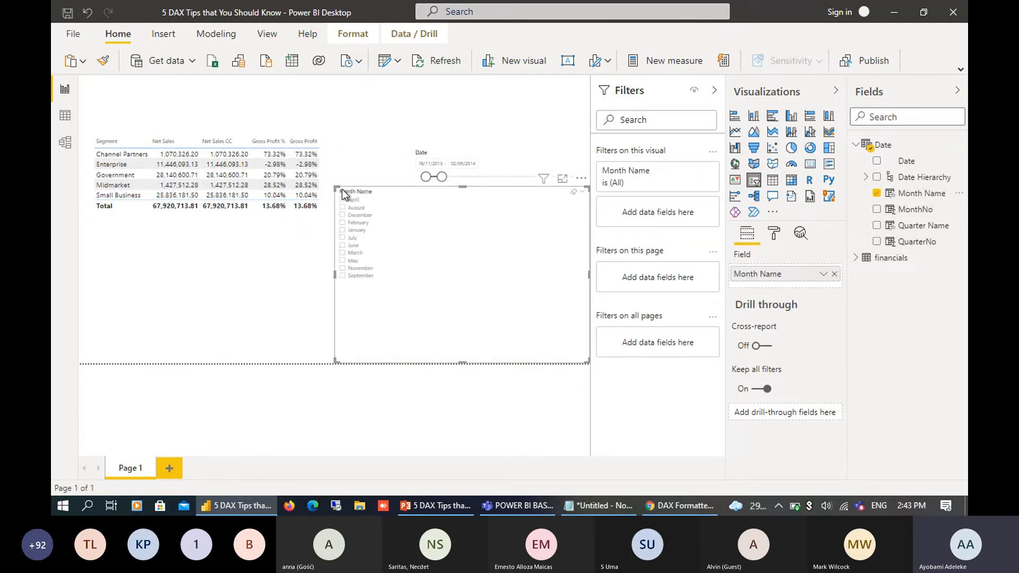
left_click_drag(336, 187, 391, 219)
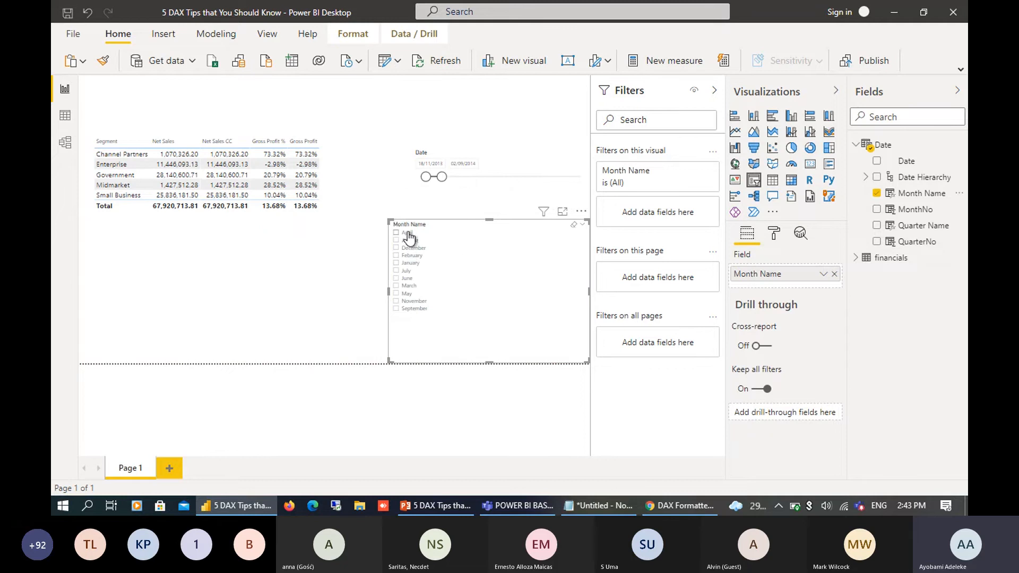
- Filter the report by individual months in the Month Name slicer, finishing with May, January and December selected together
left_click(408, 233)
left_click(409, 248)
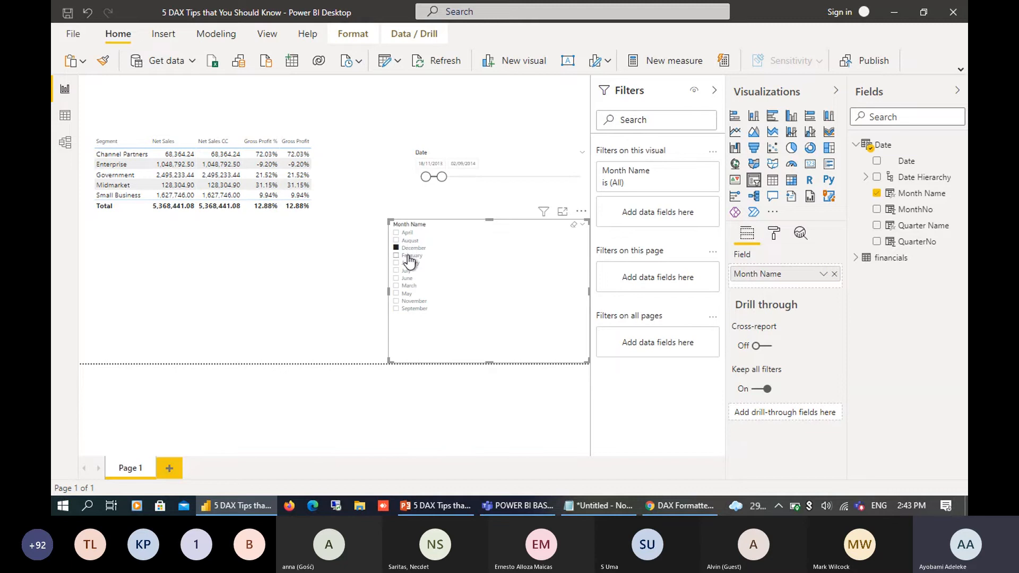
left_click(409, 256)
left_click(409, 271)
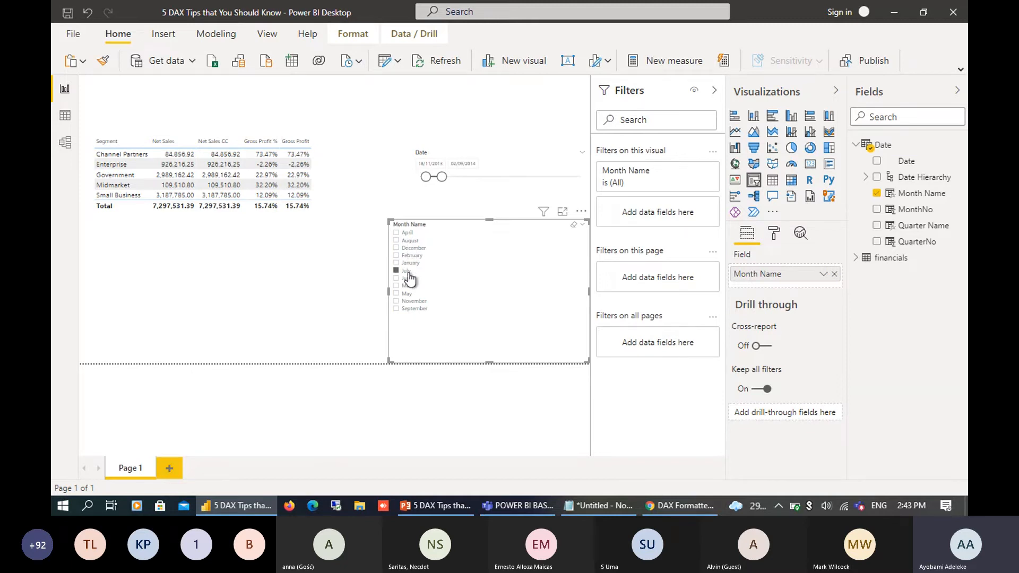
left_click(408, 293)
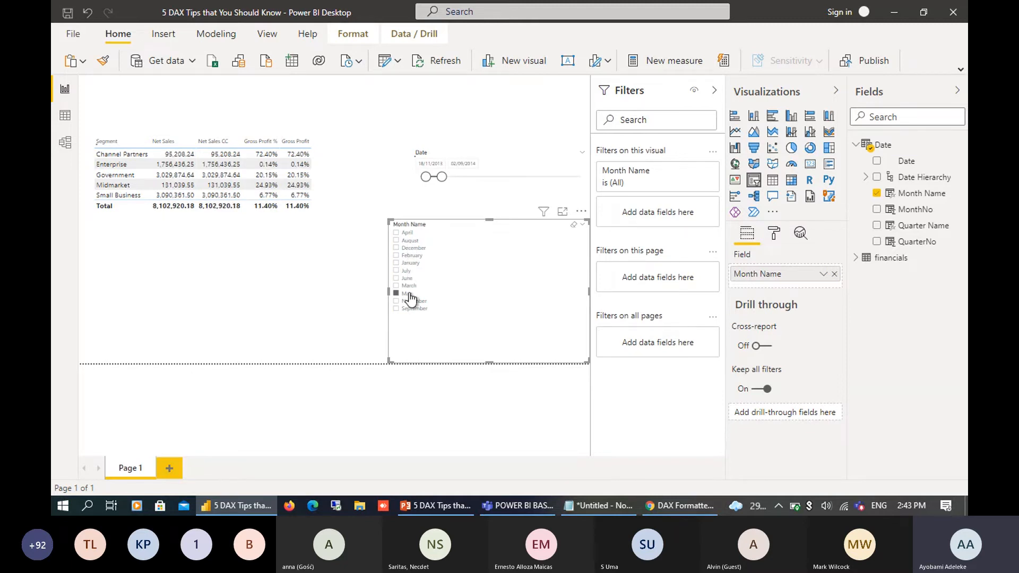
left_click(405, 264, "ctrl")
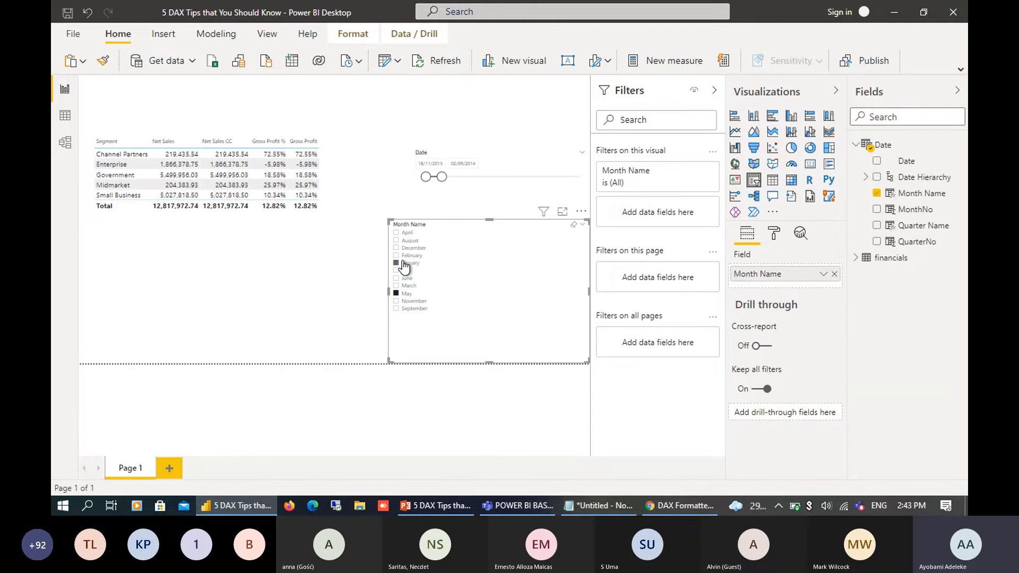
left_click(404, 248, "ctrl")
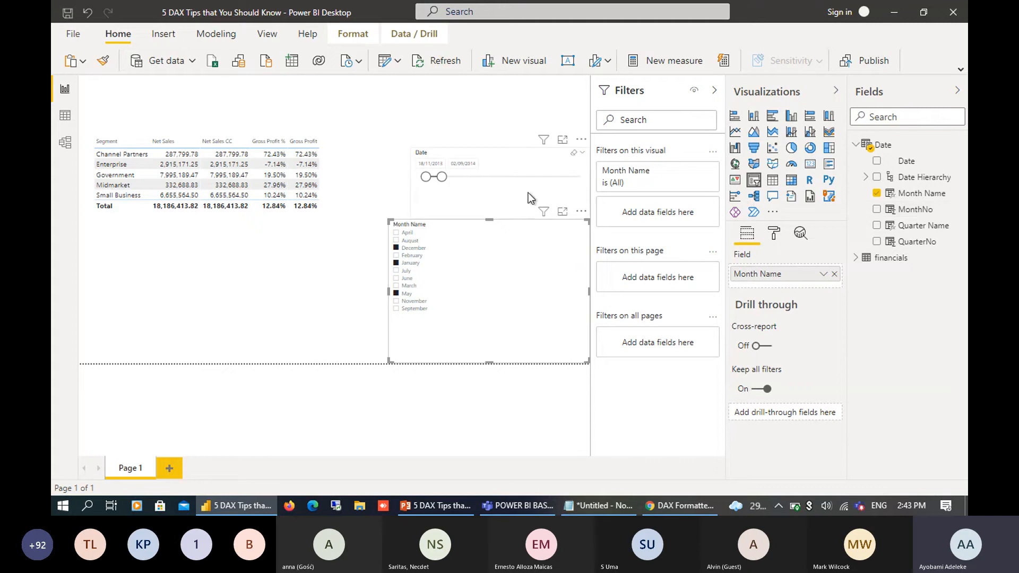
- Remove the Gross Profit and Net Sales CC fields from the segment table visual
left_click(333, 191)
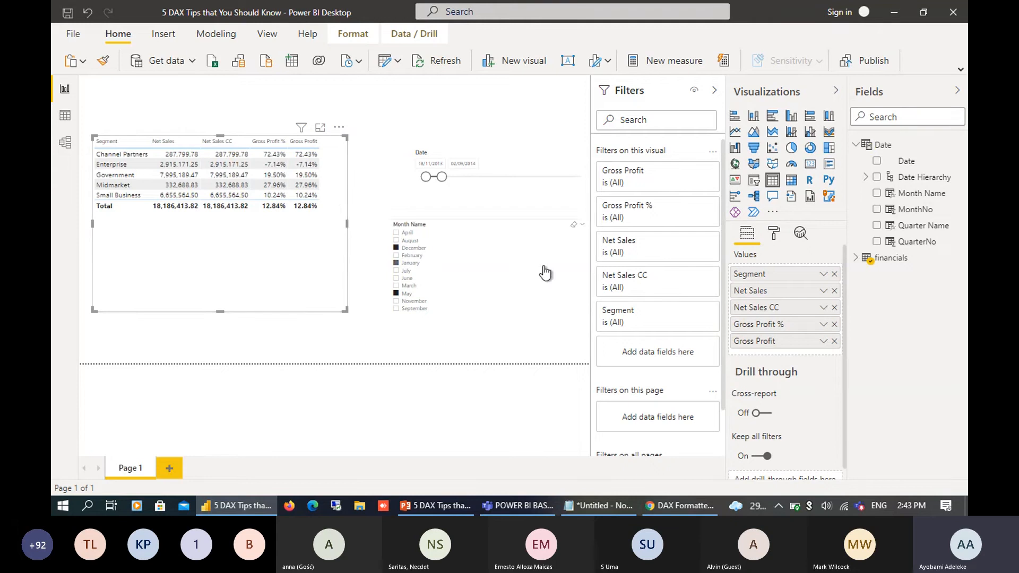
left_click(835, 341)
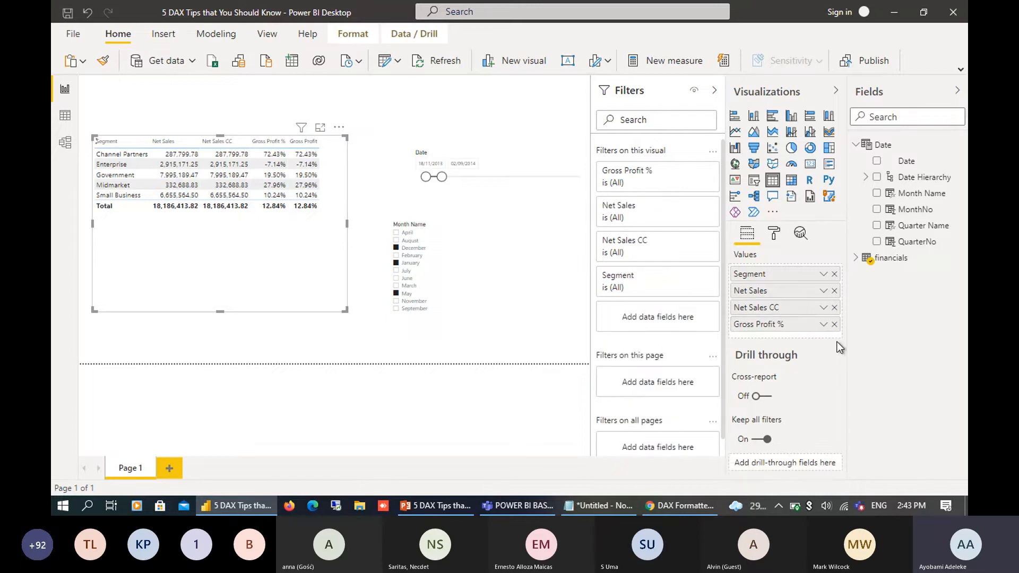
left_click(834, 309)
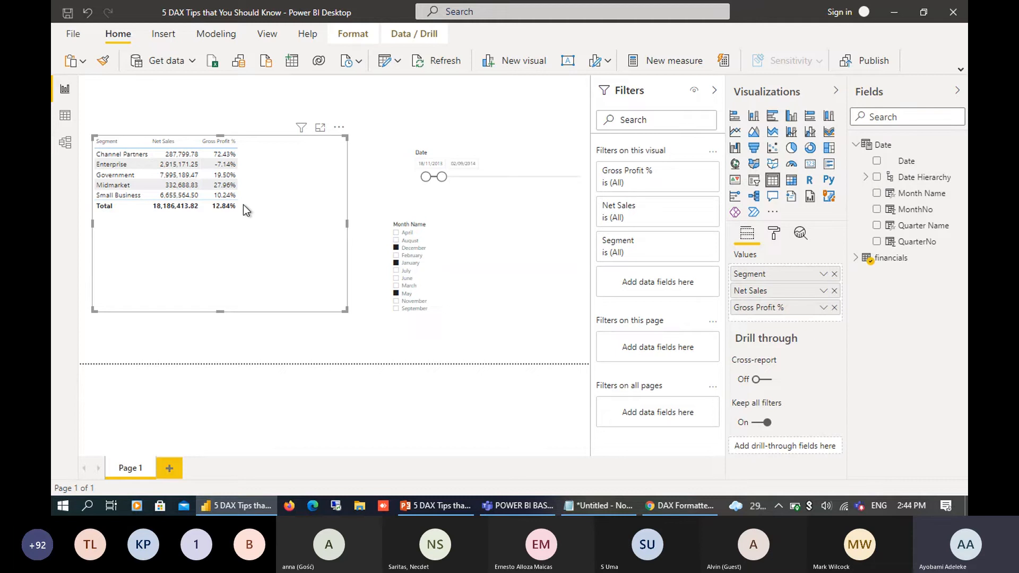
- Switch to PowerPoint to review the gross profit margin case slide, and return to the Power BI report with no visual selected
left_click(232, 506)
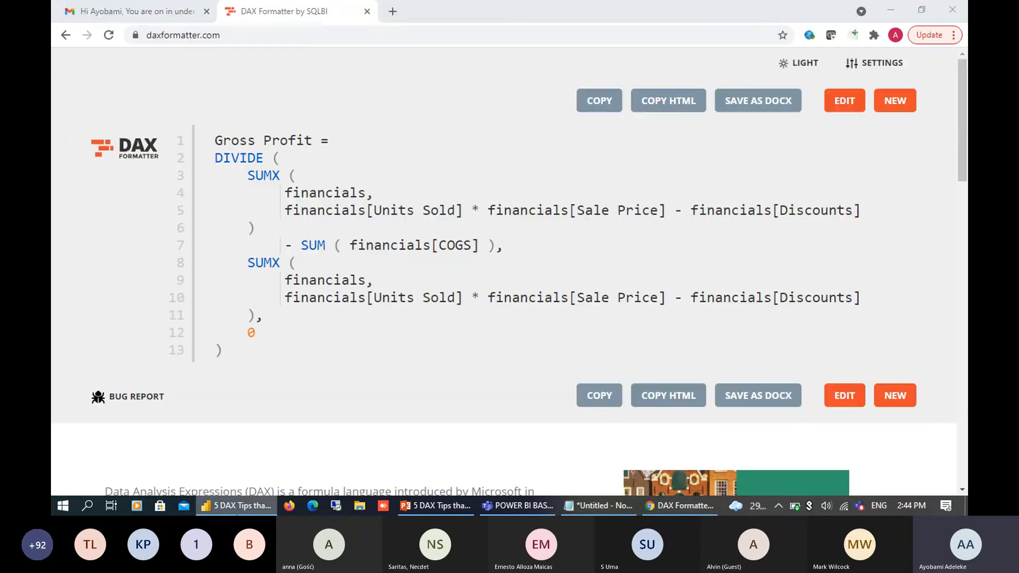
left_click(458, 506)
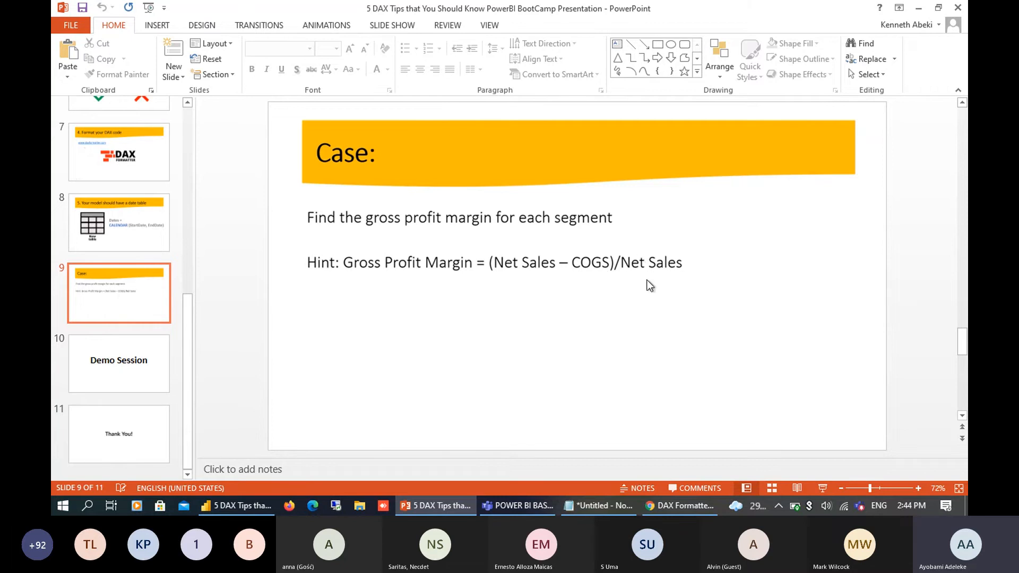
key("alt+Tab")
key("alt+Tab")
key("Tab")
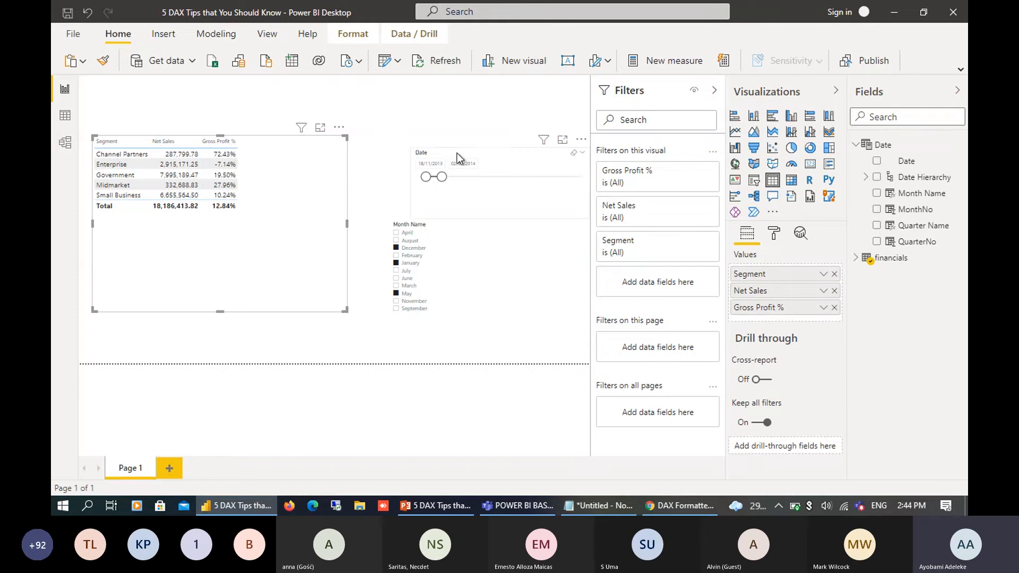
left_click(406, 108)
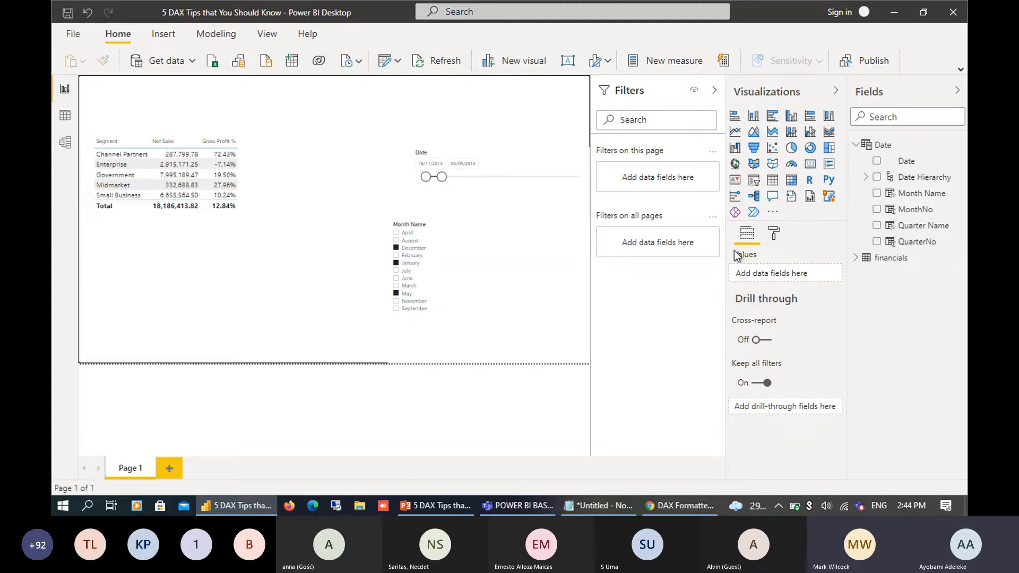
- Open the meeting chat in Teams to read the attendees' questions, and return to the Power BI report
left_click(531, 505)
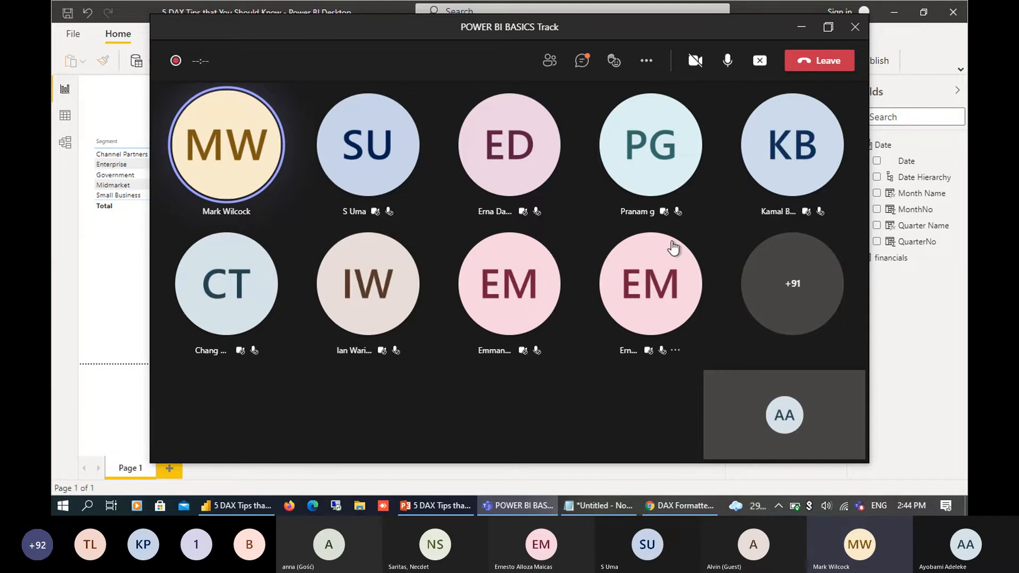
left_click(581, 67)
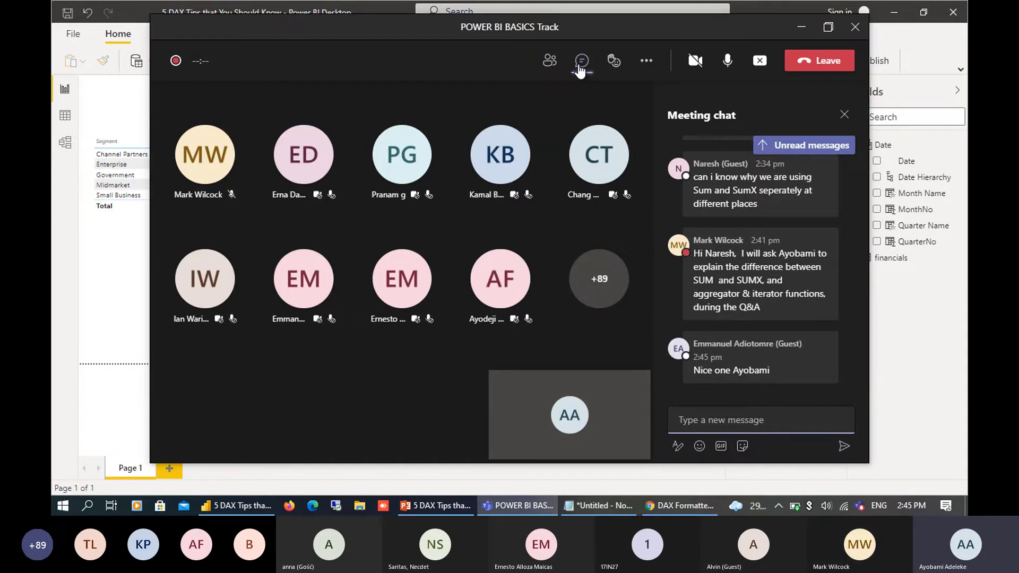
left_click(96, 101)
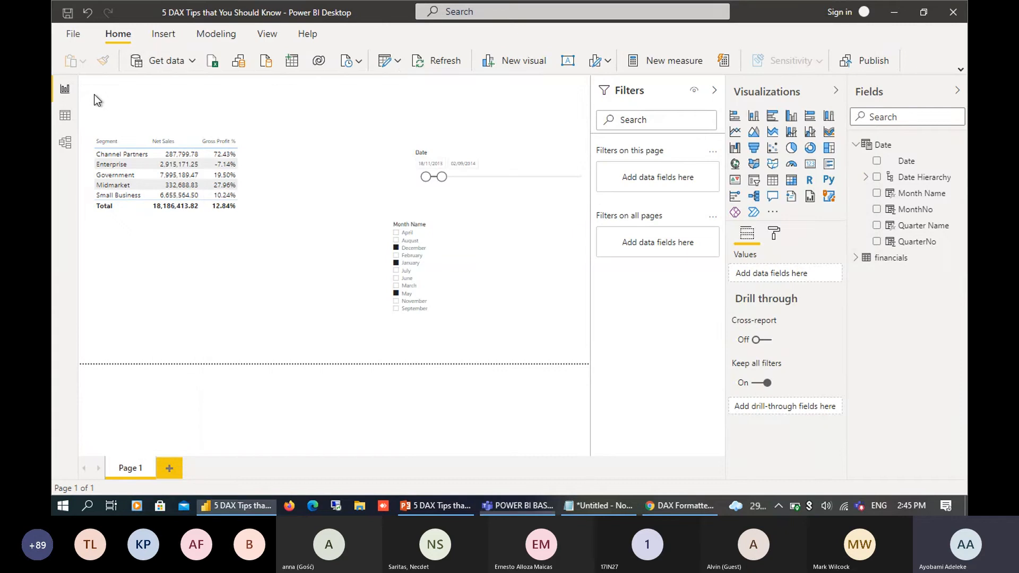
- Expand the financials table and display the DAX formula of its Net Sales measure
left_click(878, 261)
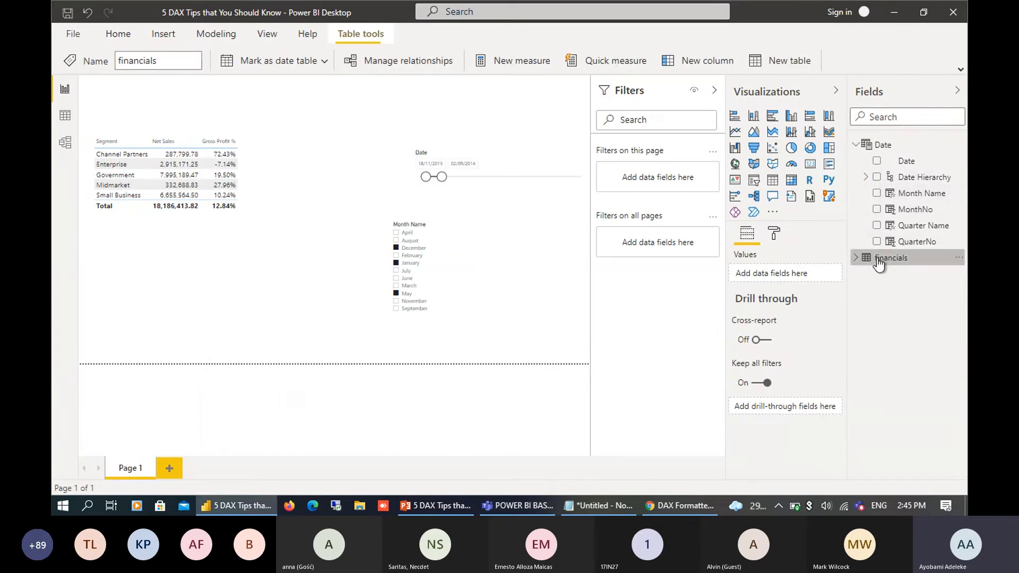
left_click(856, 258)
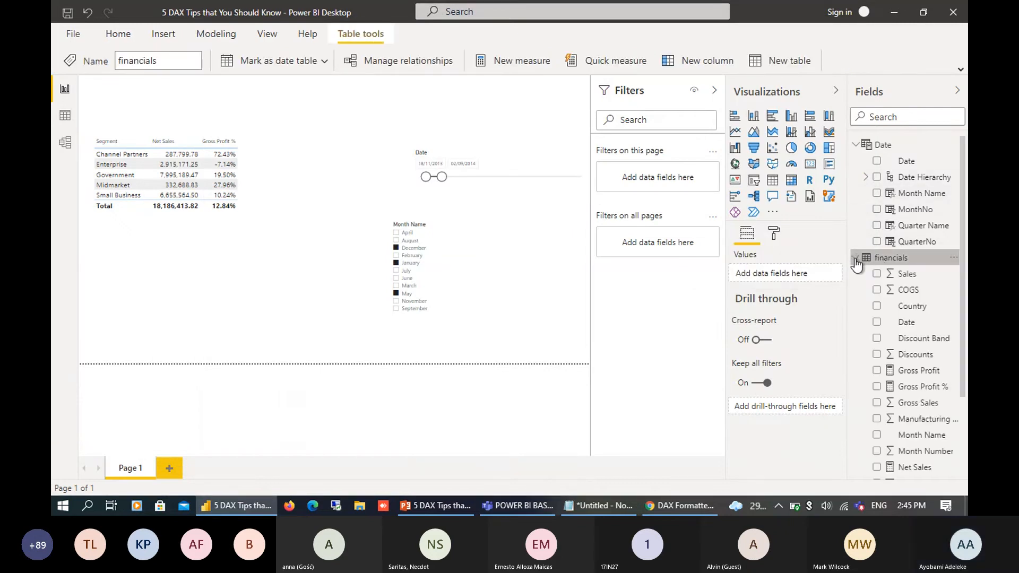
left_click(917, 467)
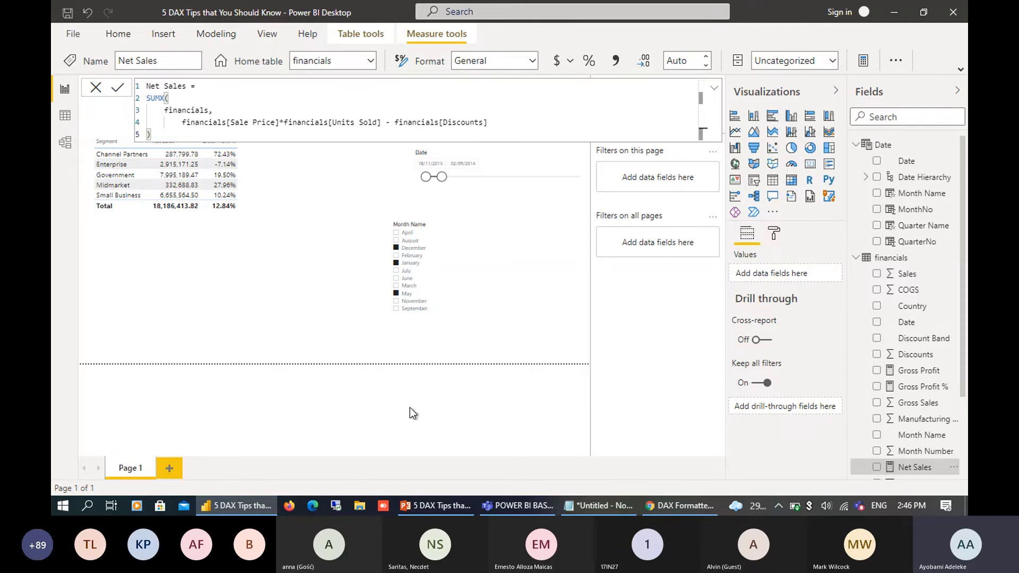
- Check the newest Teams chat messages, and return to Power BI with the segment table visual selected
left_click(501, 504)
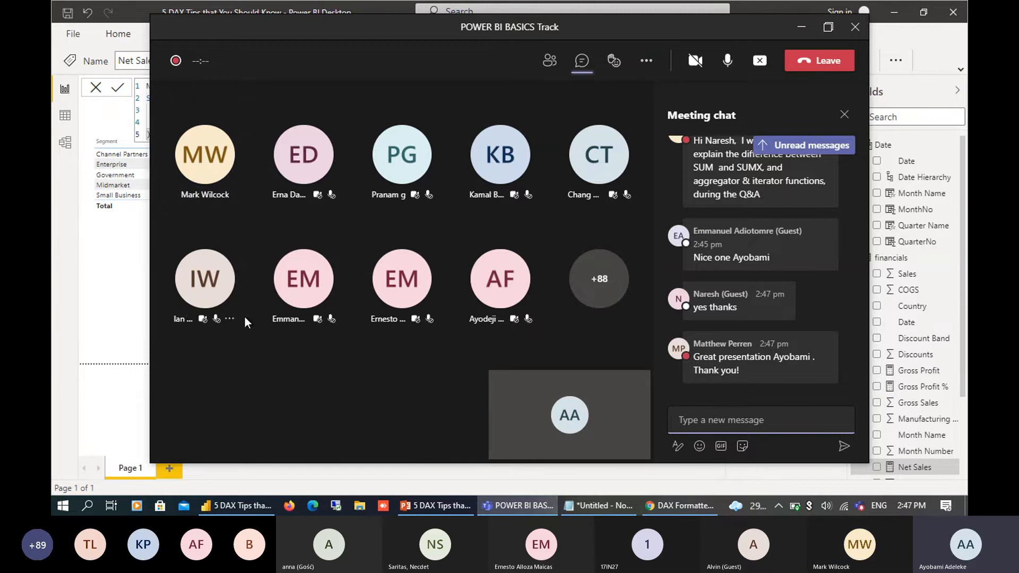
left_click(101, 225)
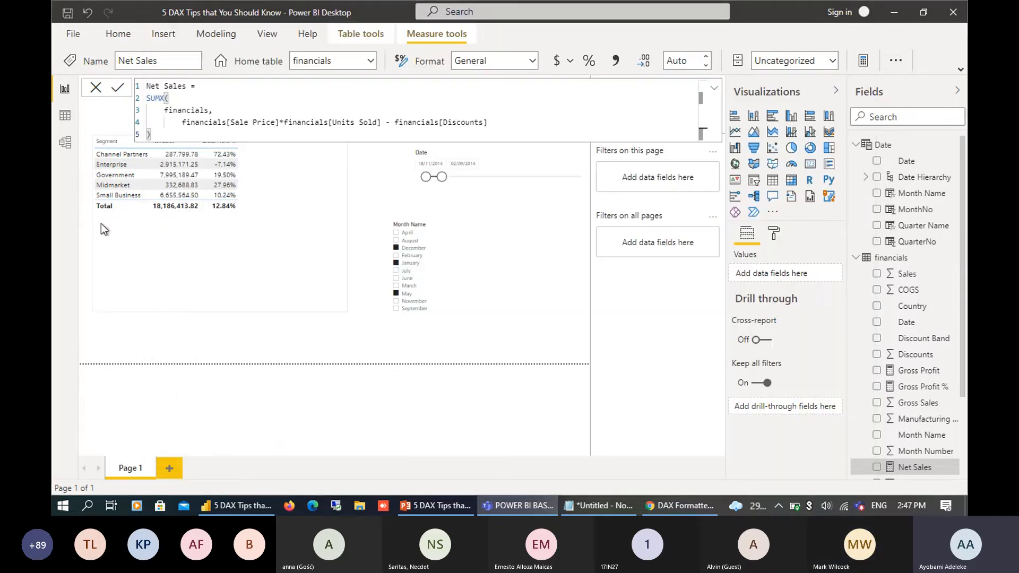
left_click(149, 208)
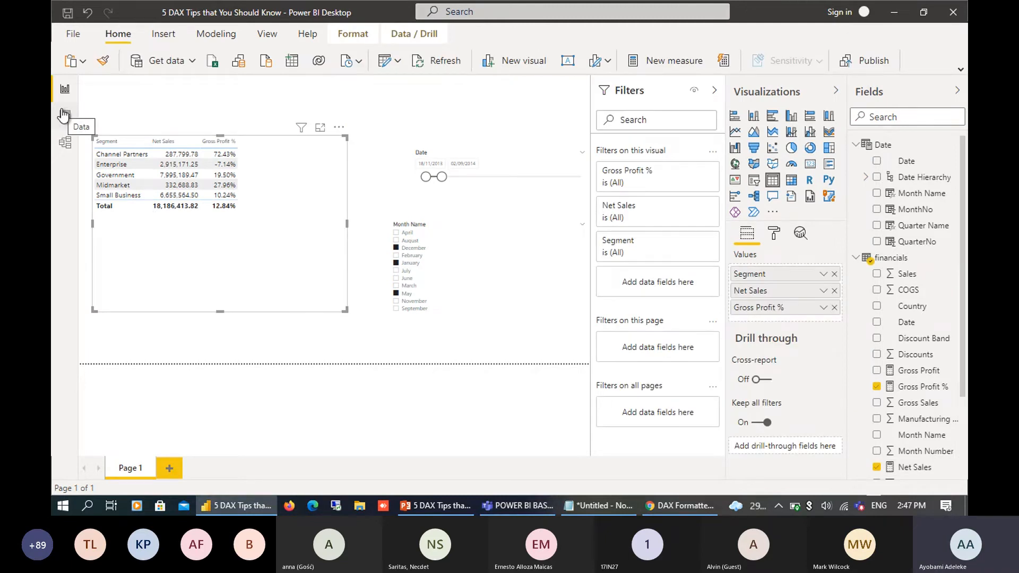
- Inspect the relationship between the Date and financials tables in Model view and in the relationship manager
left_click(65, 143)
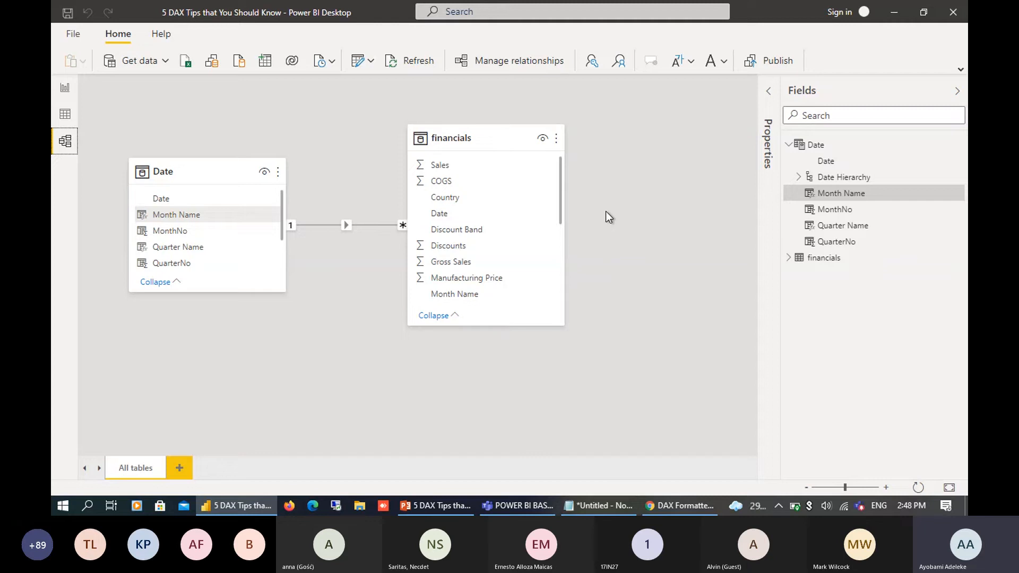
left_click(499, 62)
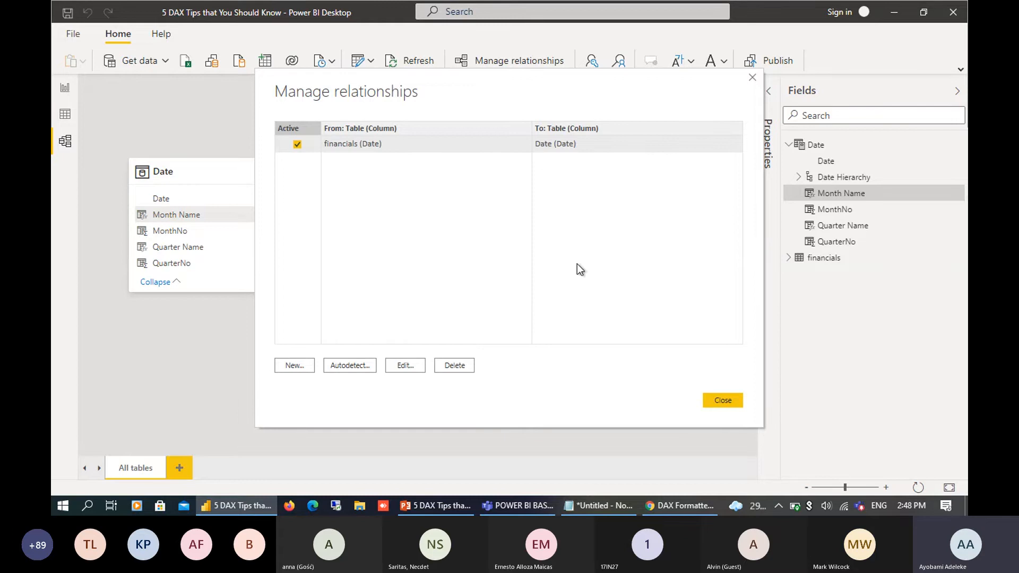
left_click(717, 405)
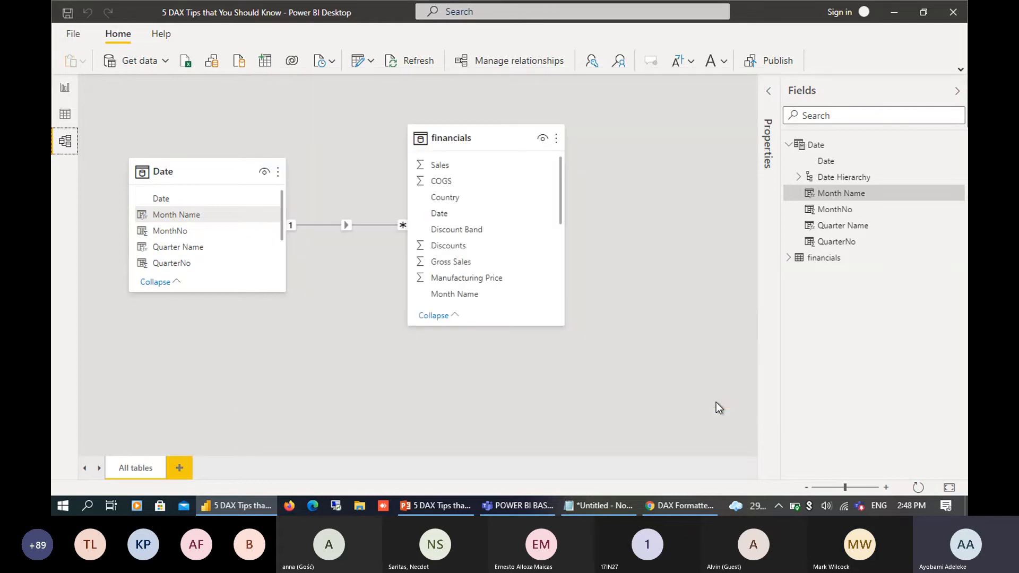
- Display the Net Sales measure's formula in Report view and insert the RELATED function before financials[Discounts]
left_click(64, 90)
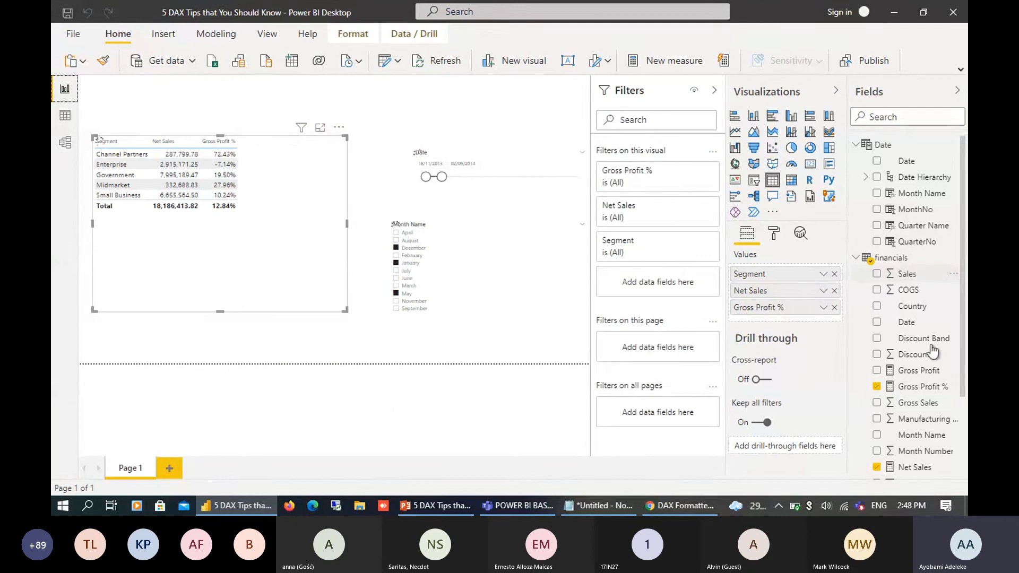
left_click(916, 467)
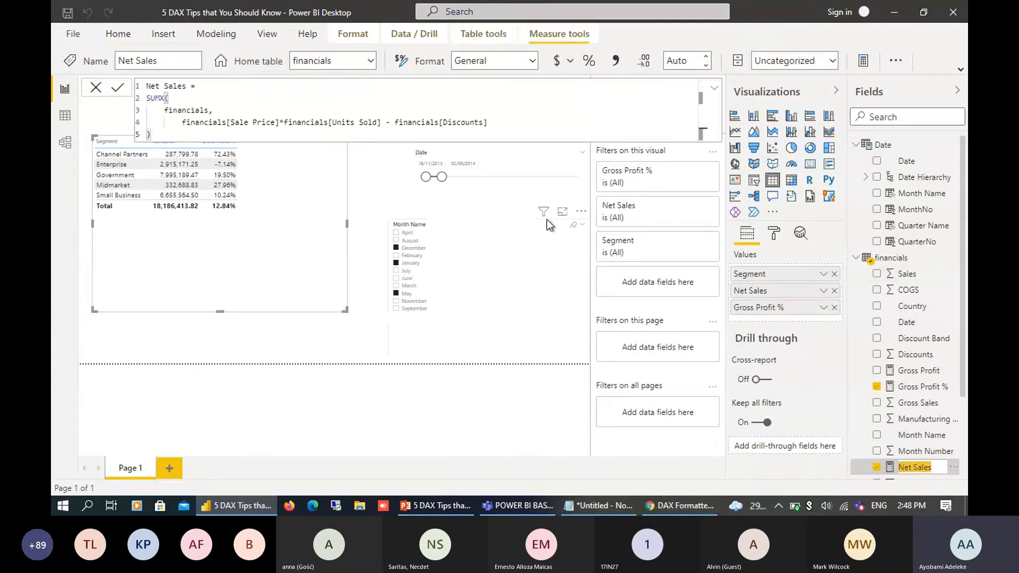
left_click(397, 124)
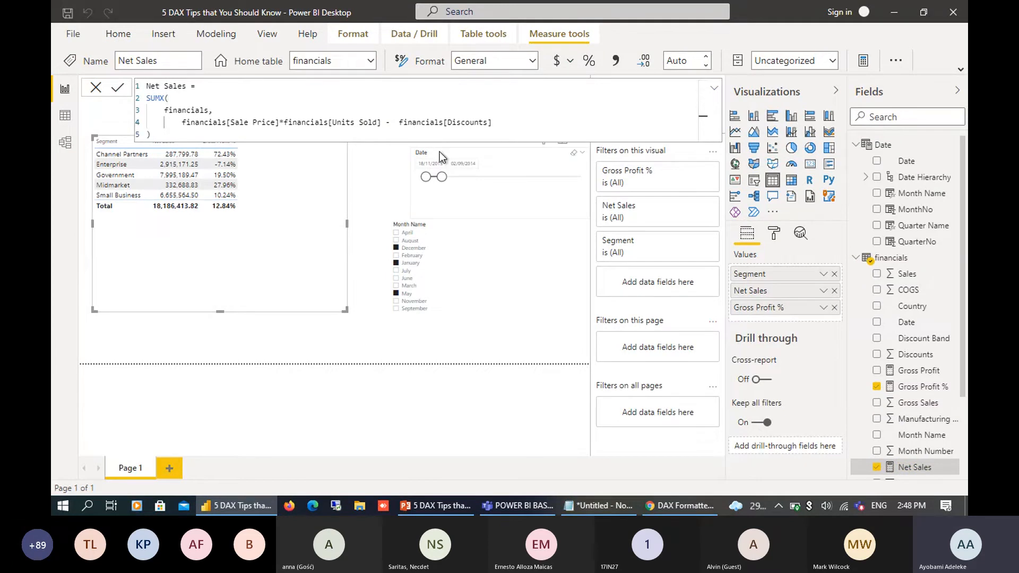
type("re")
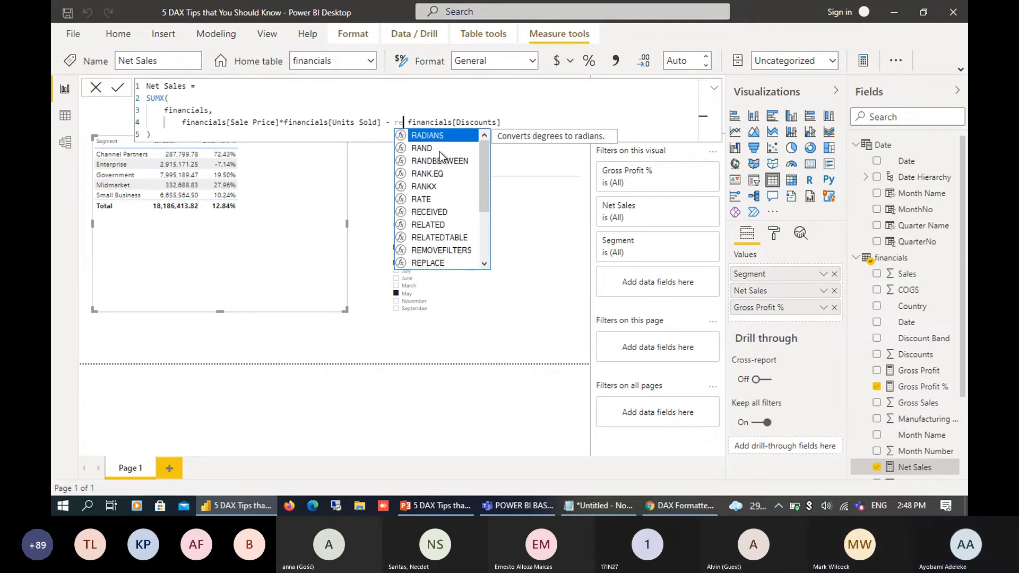
type("la")
key("Tab")
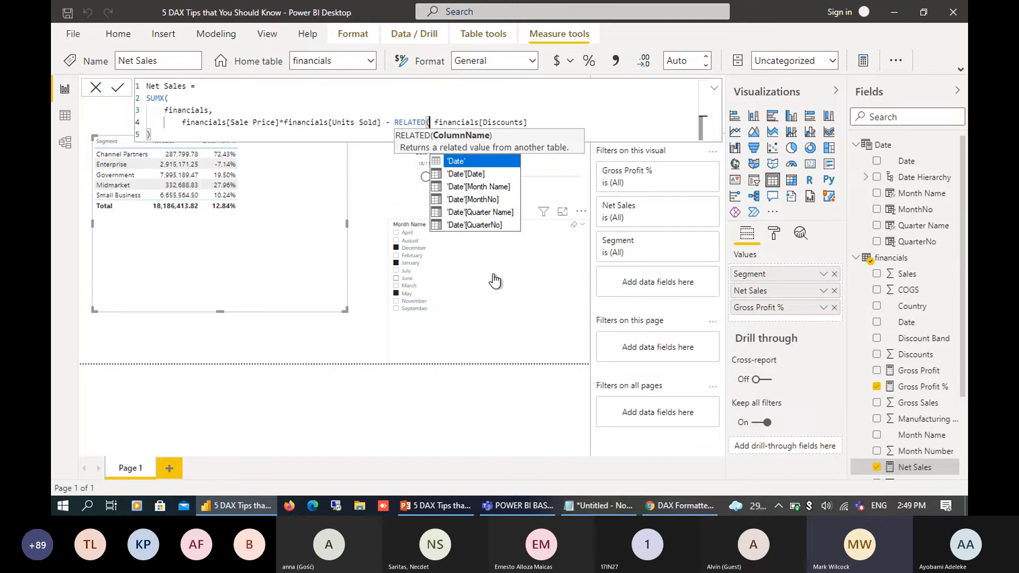
- Switch to the Teams meeting chat and look back through the earlier messages for attendees' unanswered questions
left_click(525, 507)
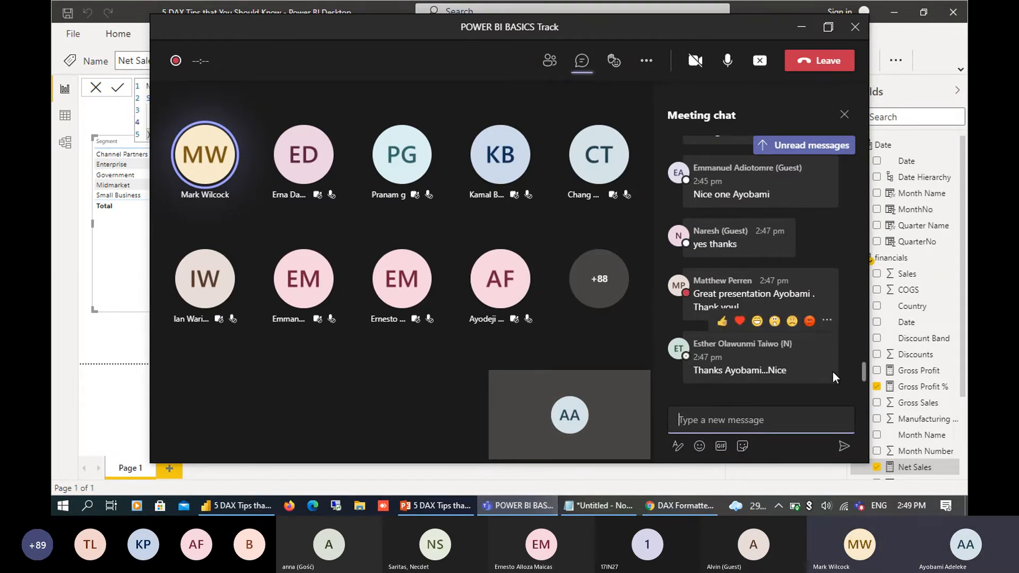
left_click_drag(863, 375, 866, 345)
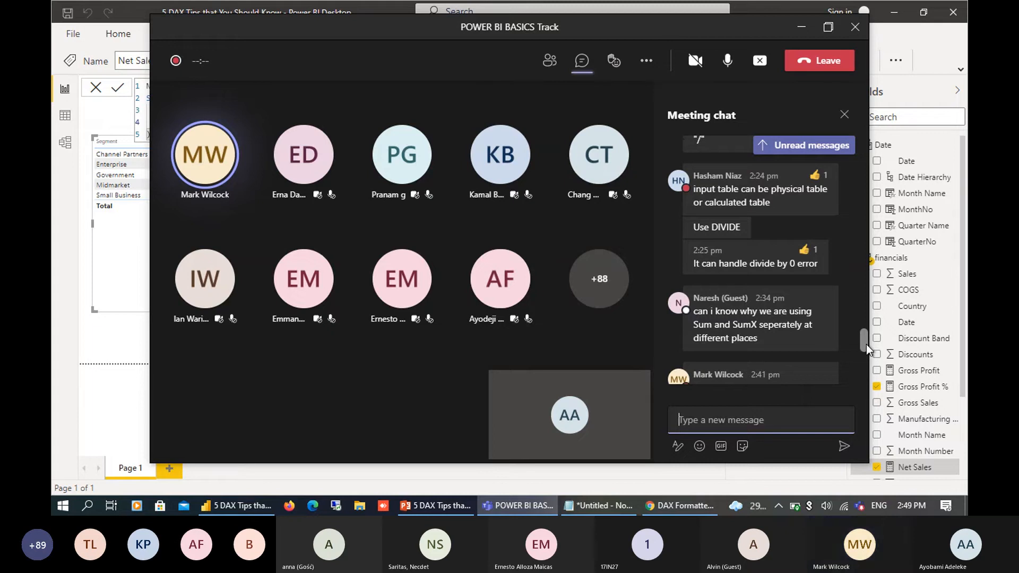
left_click_drag(866, 346, 865, 340)
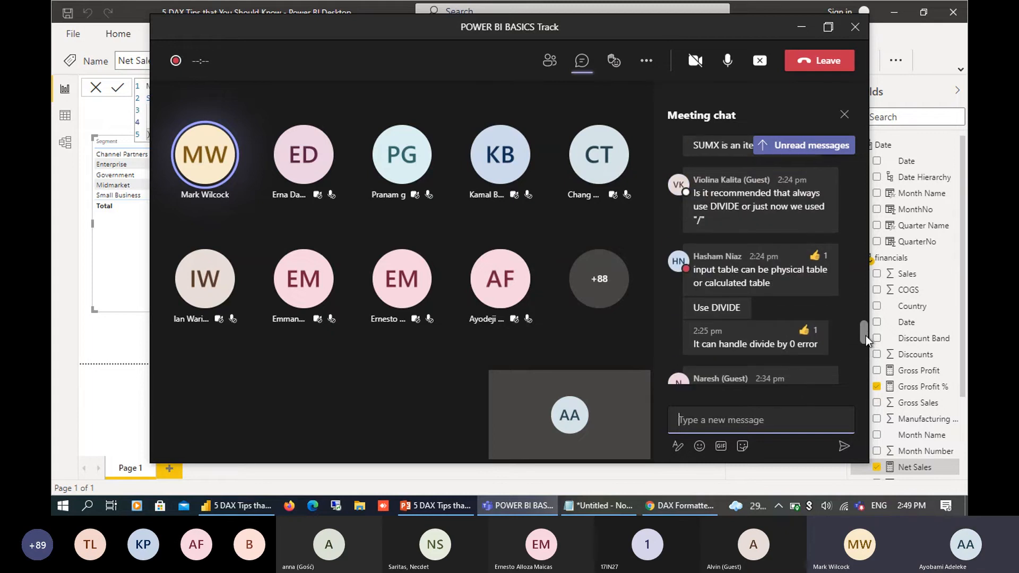
scroll(865, 336, "up", 1)
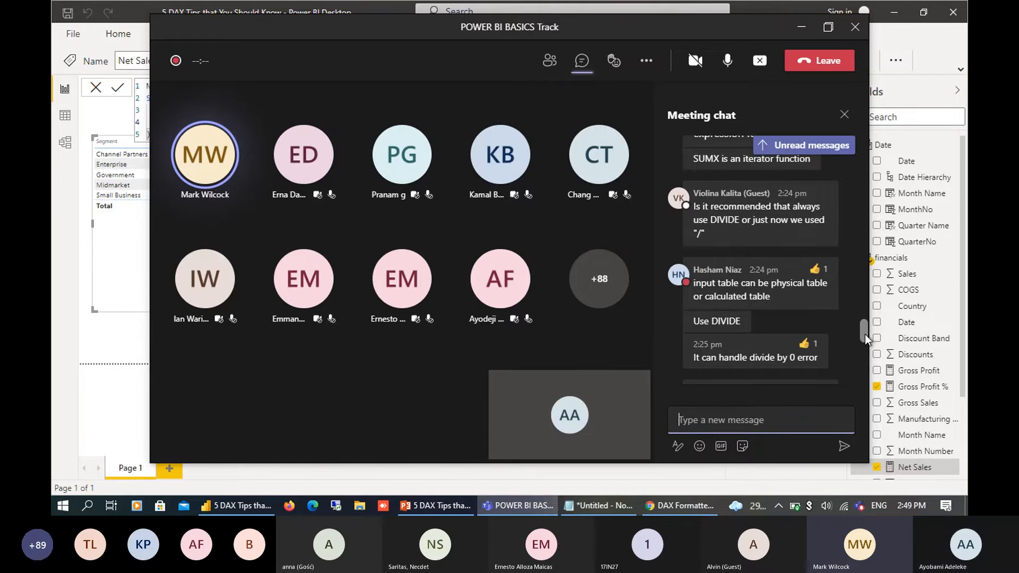
left_click_drag(865, 334, 863, 326)
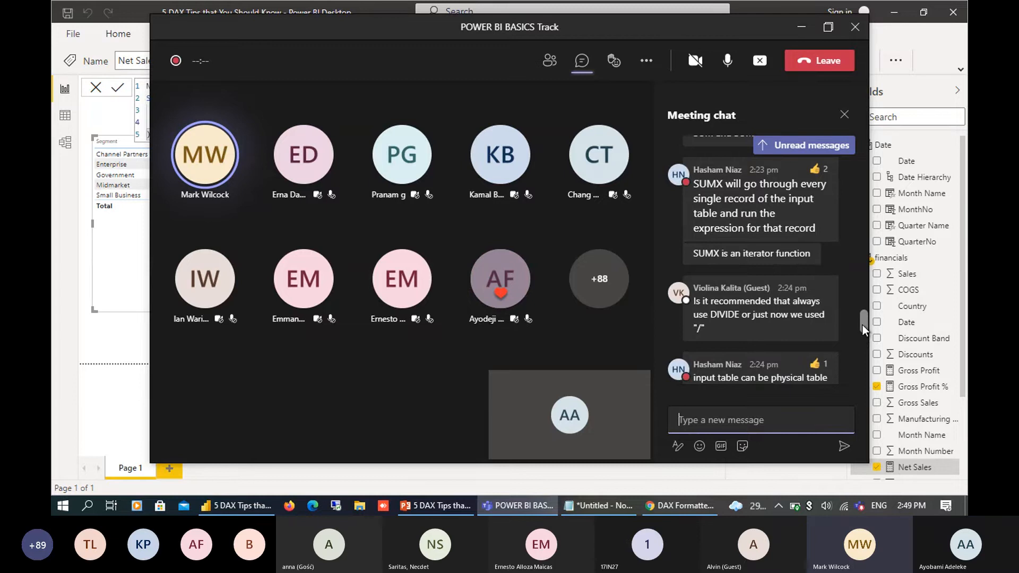
left_click_drag(862, 325, 861, 311)
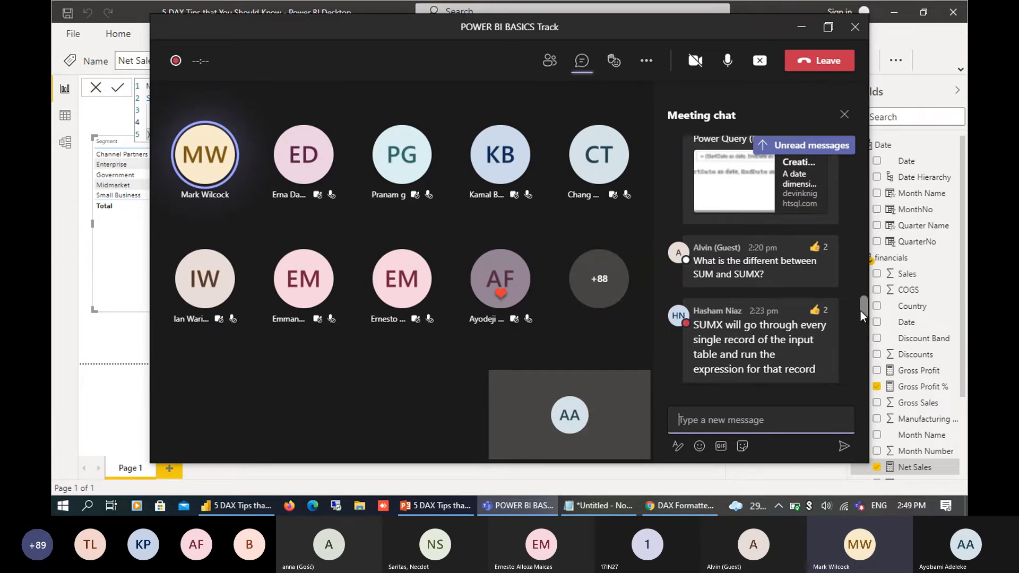
left_click_drag(861, 311, 861, 222)
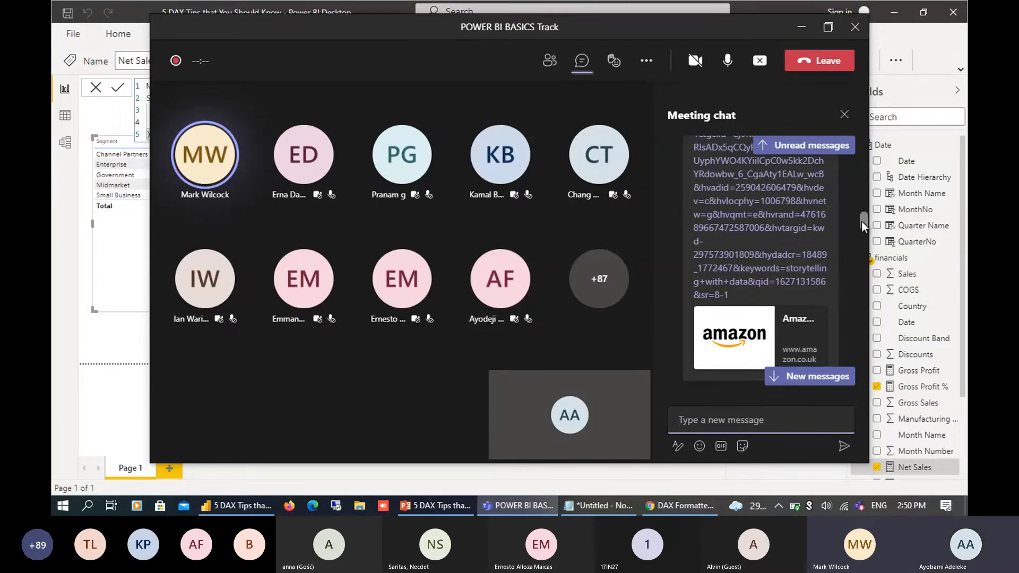
- Stop sharing the screen in the POWER BI BASICS Track meeting
left_click(760, 61)
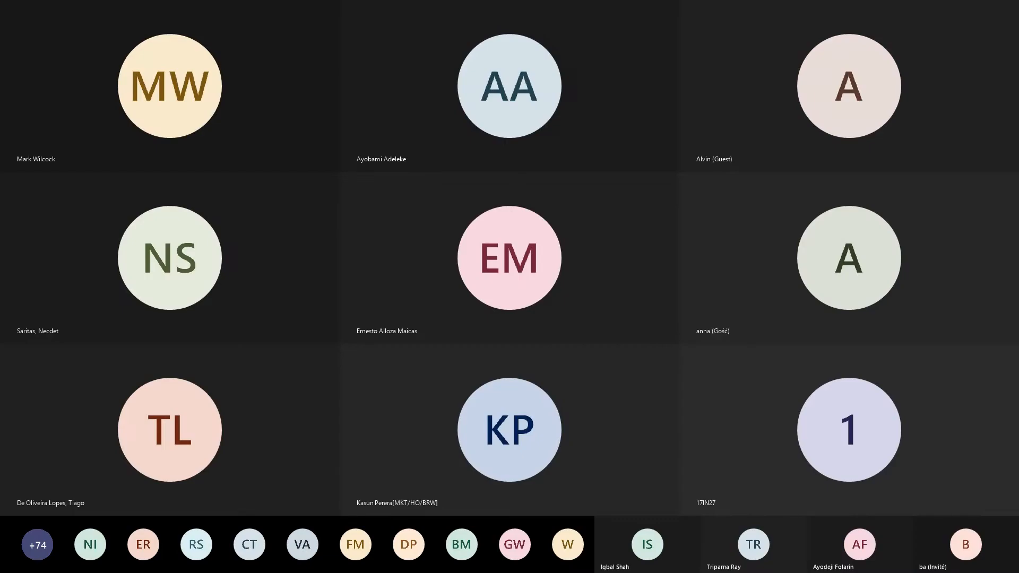
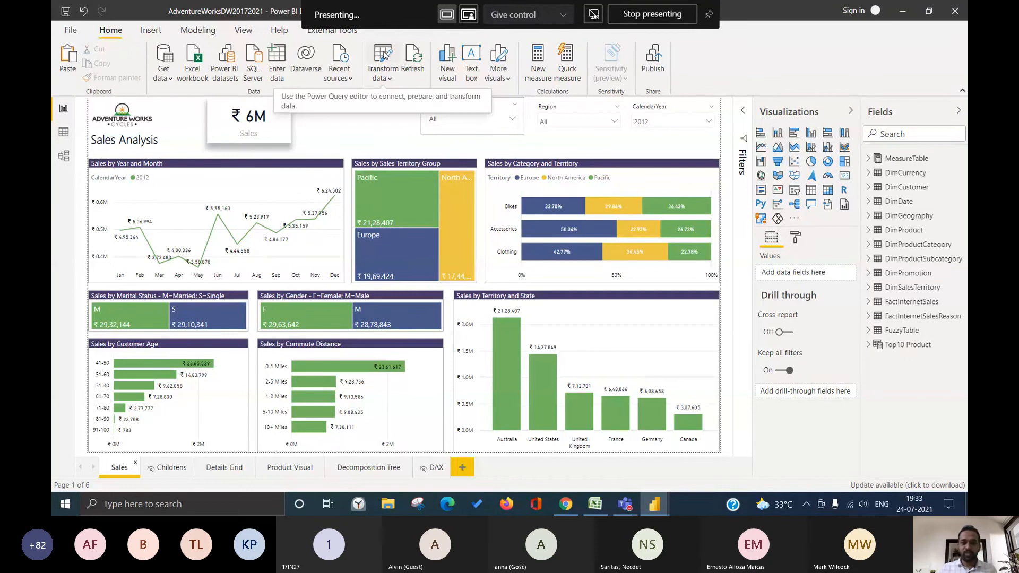
- Open the Power Query Editor and create a reference query from DimGeography
left_click(386, 57)
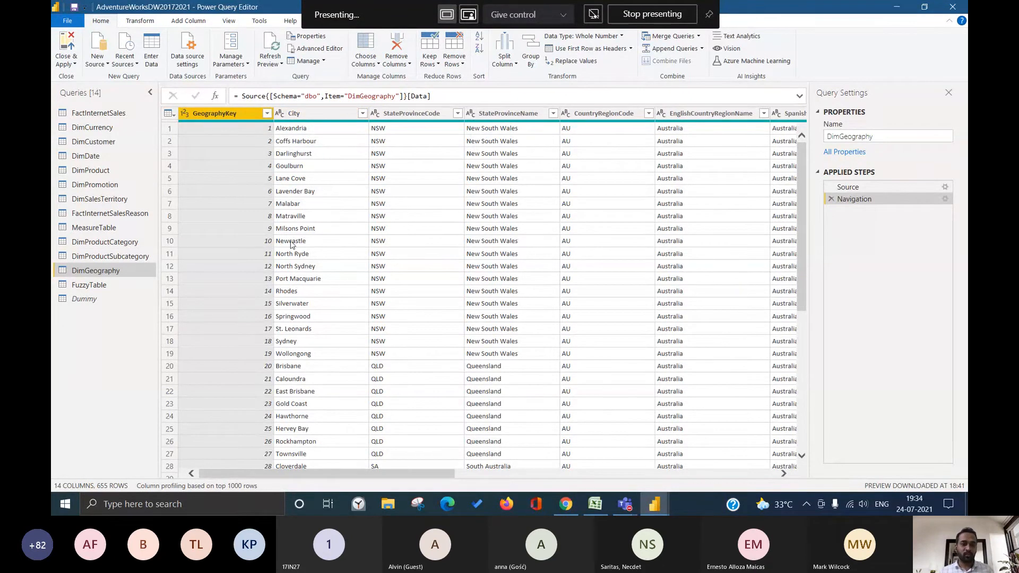
right_click(77, 274)
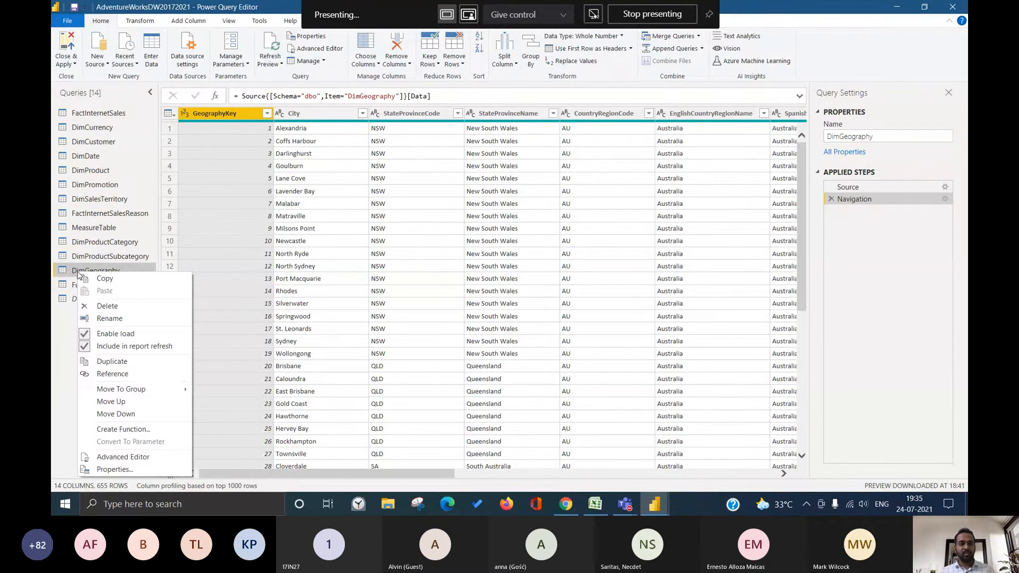
left_click(66, 275)
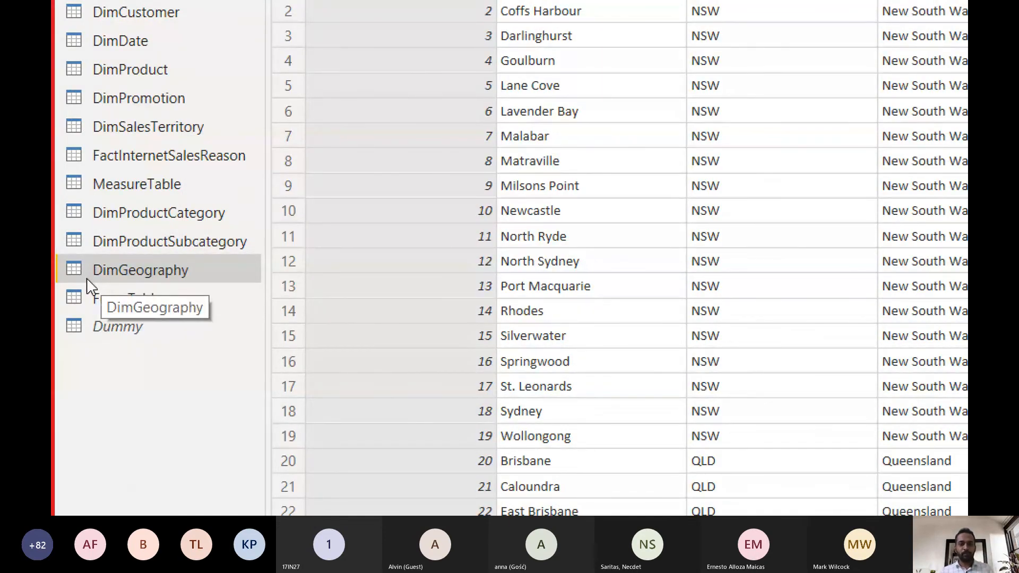
right_click(86, 274)
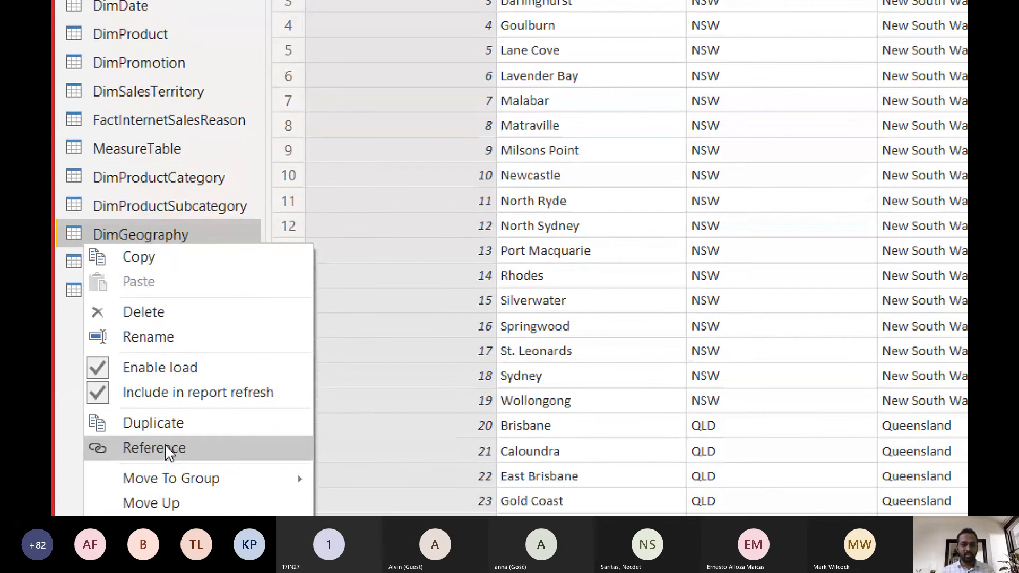
left_click(177, 453)
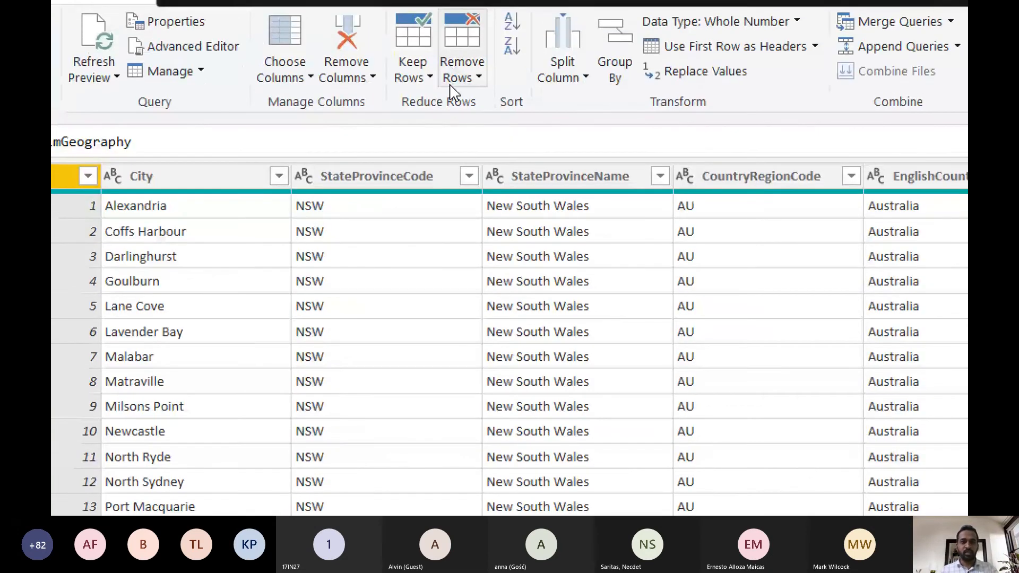
- Keep only the top 1 row of the referenced DimGeography query and copy the entire table
left_click(416, 82)
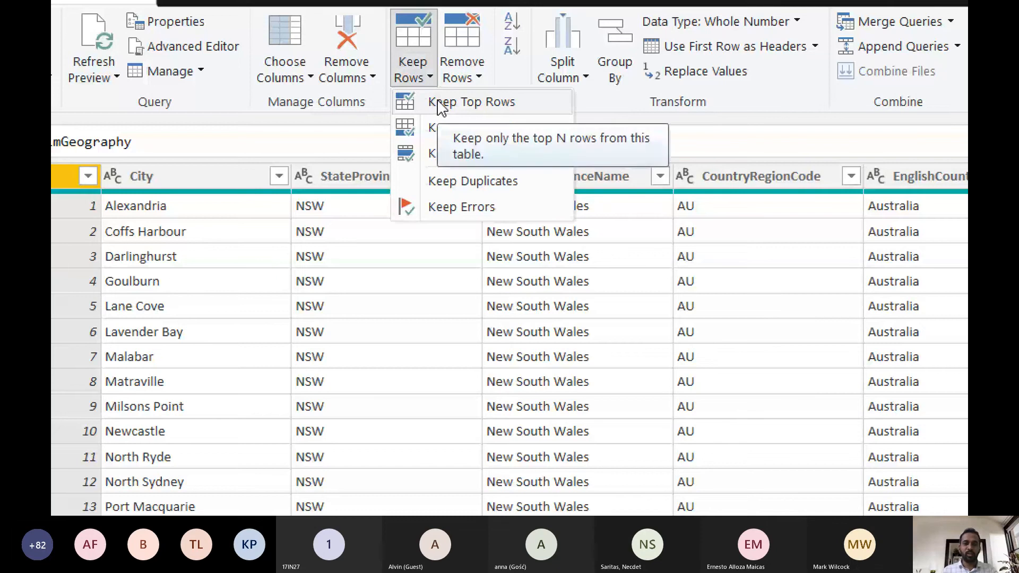
left_click(427, 102)
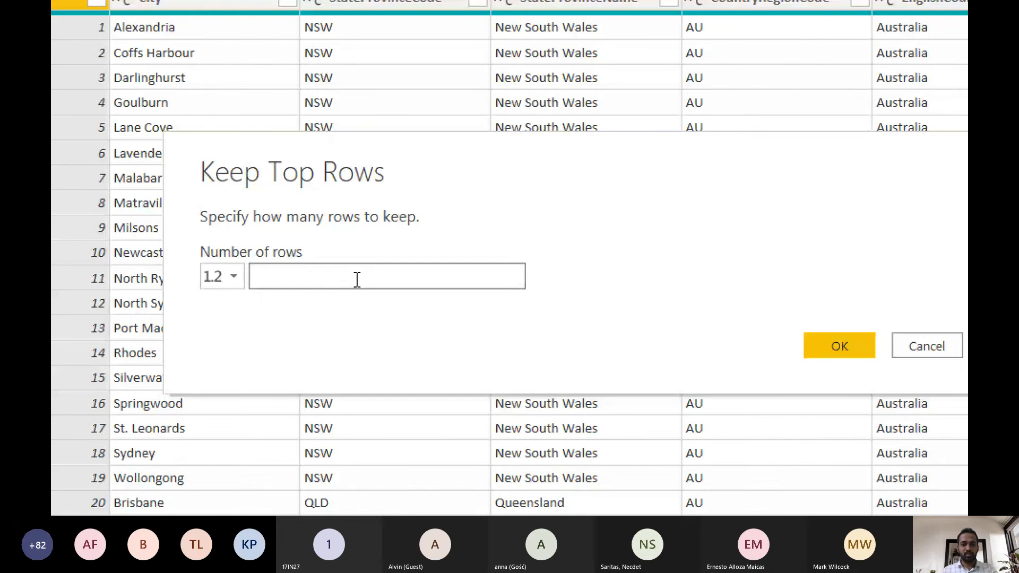
type("1")
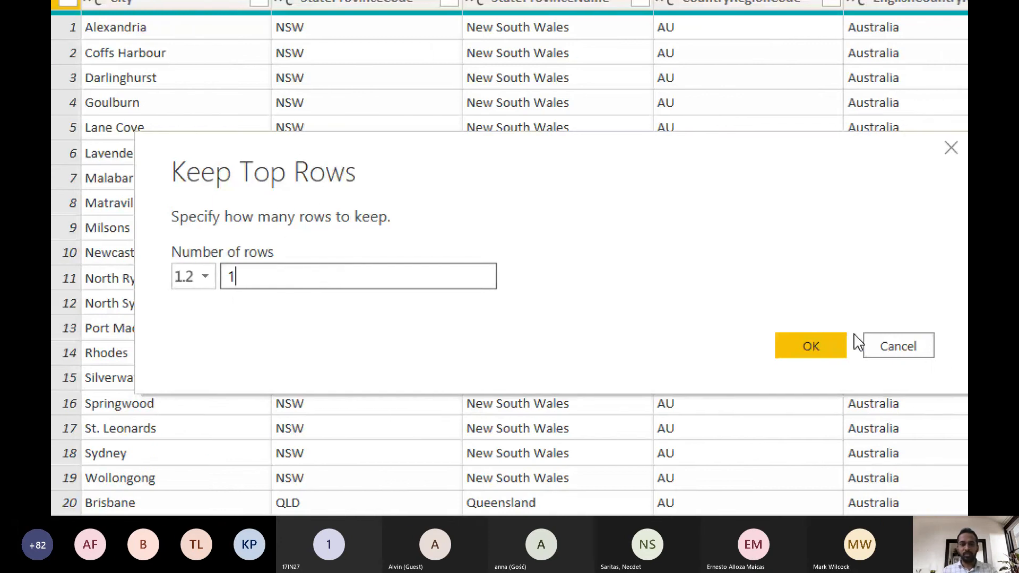
left_click(811, 347)
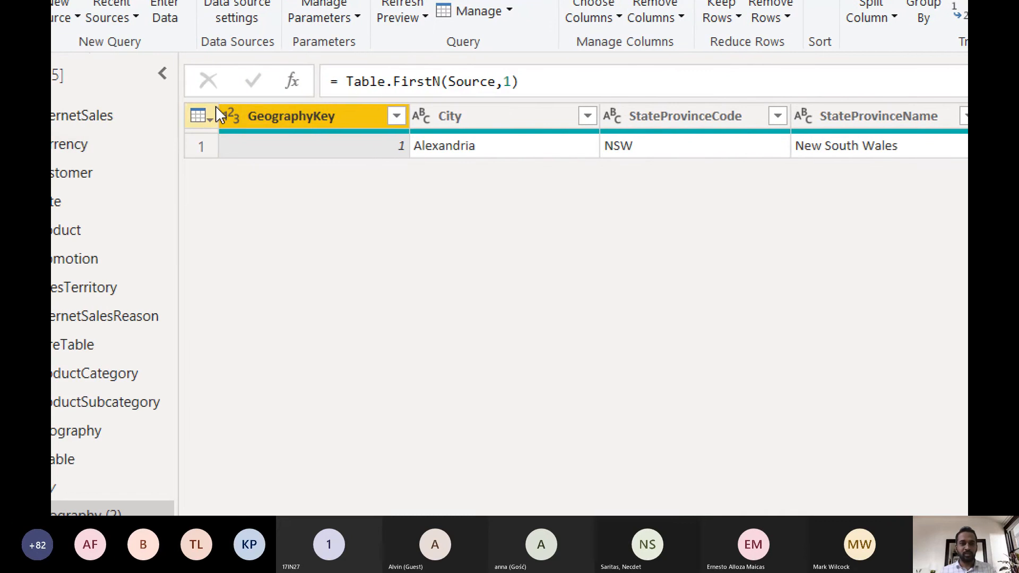
left_click(207, 118)
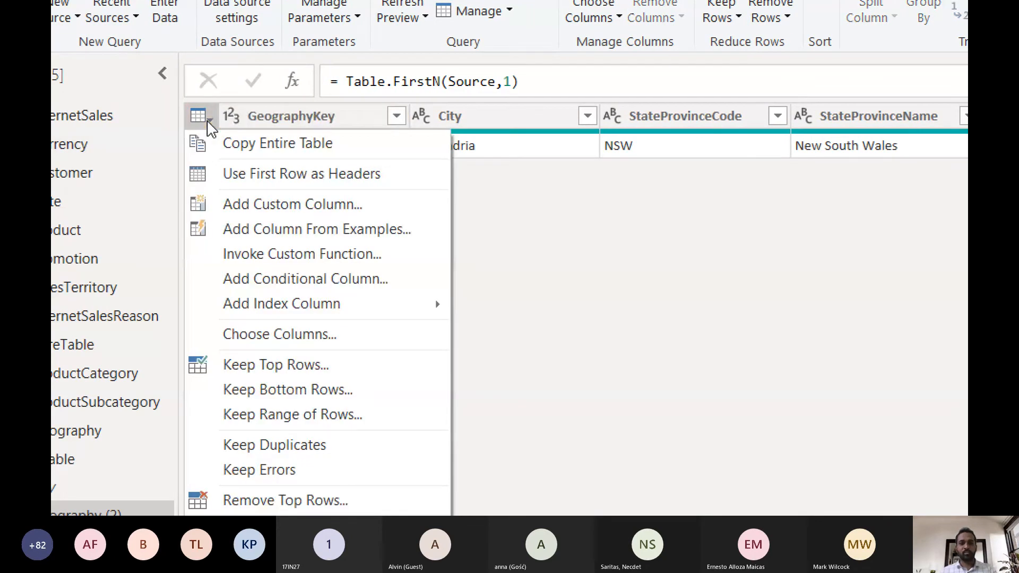
left_click(350, 150)
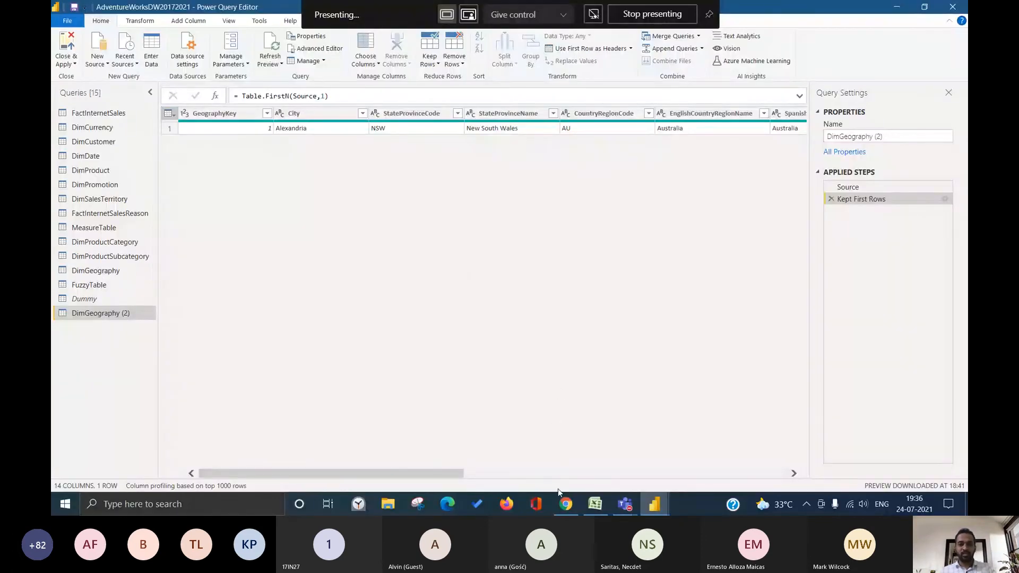
- Switch to the Power Query Rename Column Tip workbook in the web browser and adjust its magnification
left_click(566, 504)
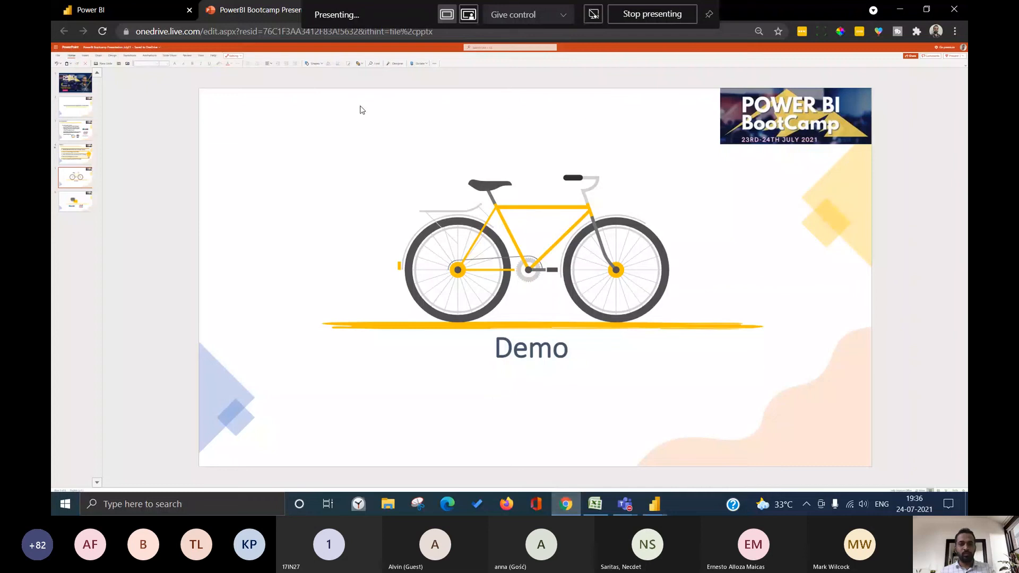
key("ctrl+Tab")
scroll(187, 148, "up", 5)
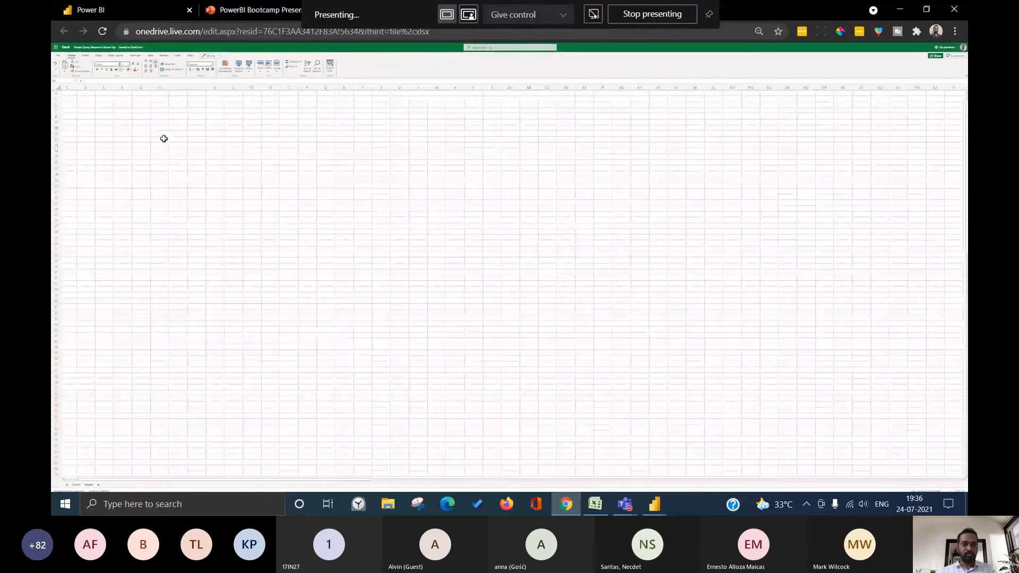
scroll(164, 138, "up", 4)
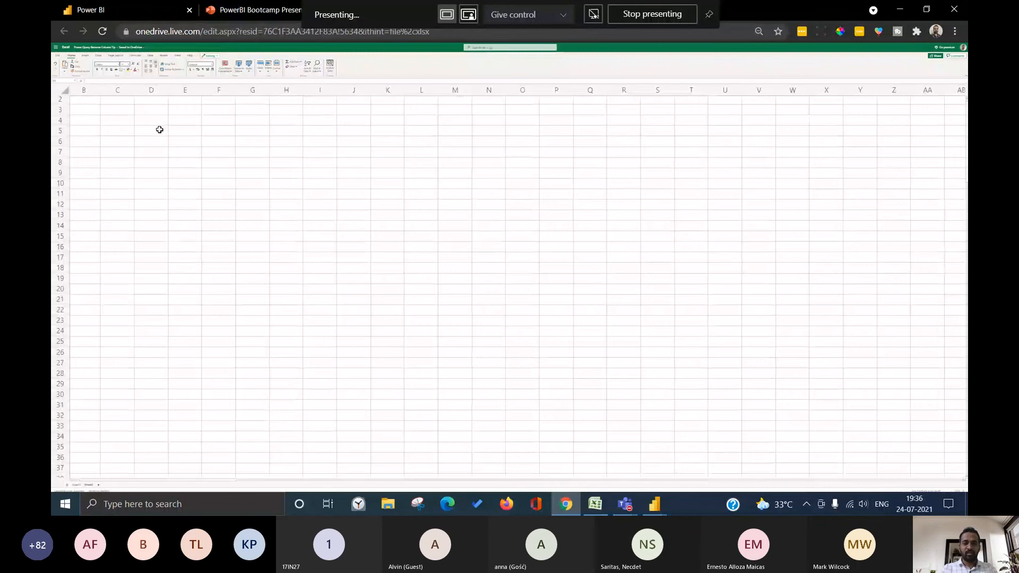
scroll(159, 129, "down", 2)
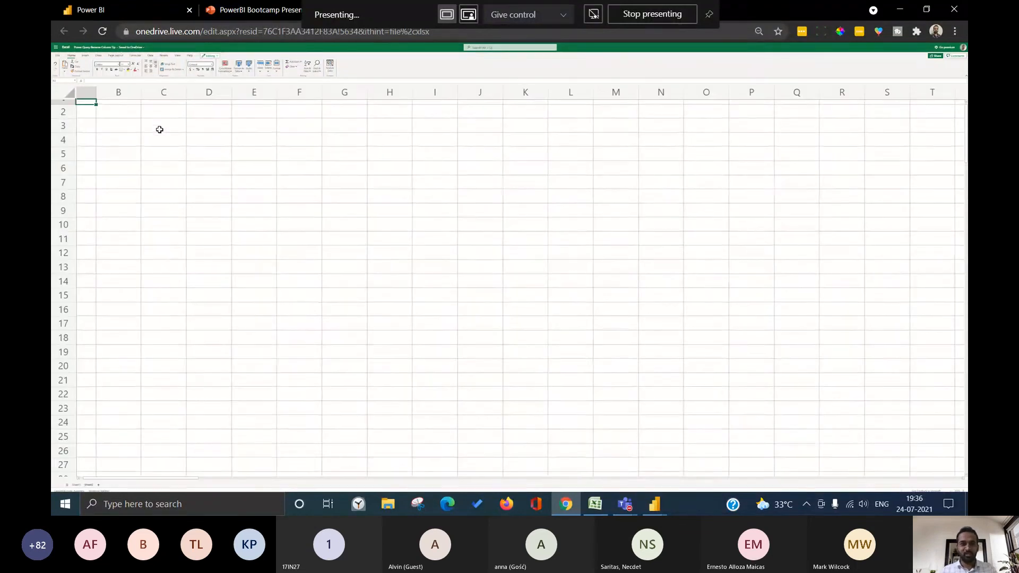
scroll(610, 178, "down", 3)
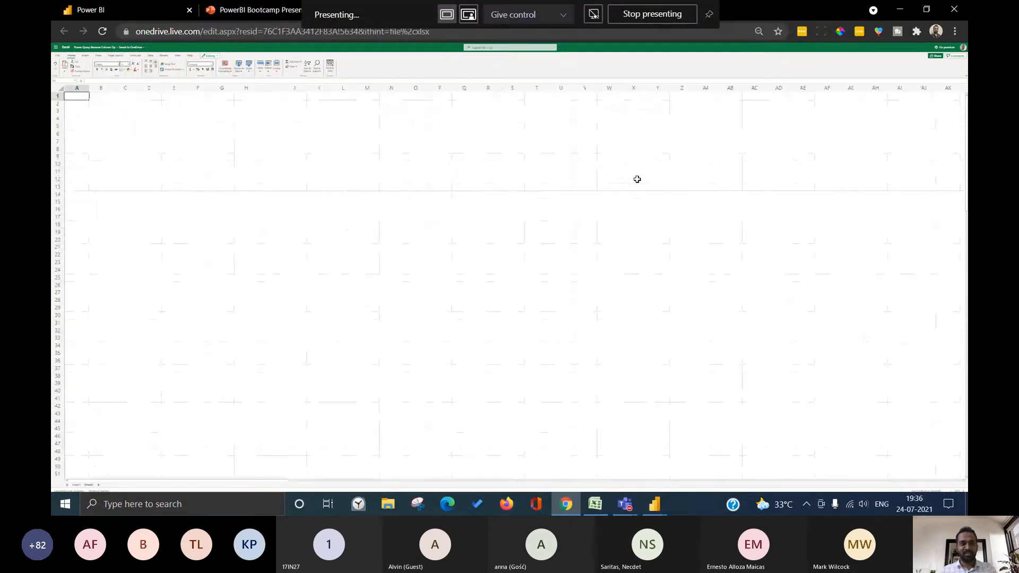
- Enlarge the browser's page zoom so the worksheet is readable, and select cell B1 on Sheet2
left_click(955, 31)
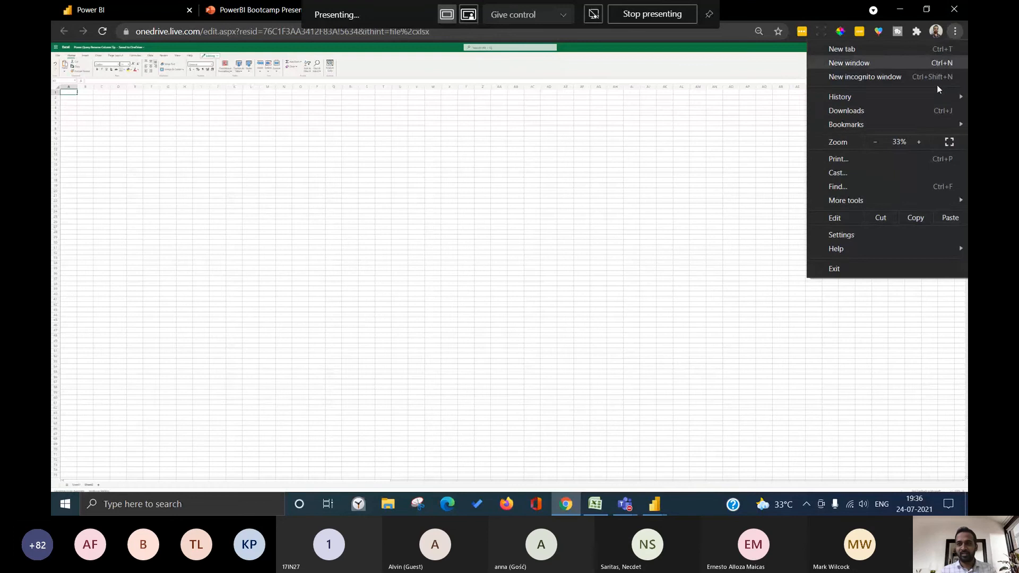
left_click(918, 141)
left_click(919, 141)
left_click(919, 141)
left_click(919, 141)
left_click(918, 141)
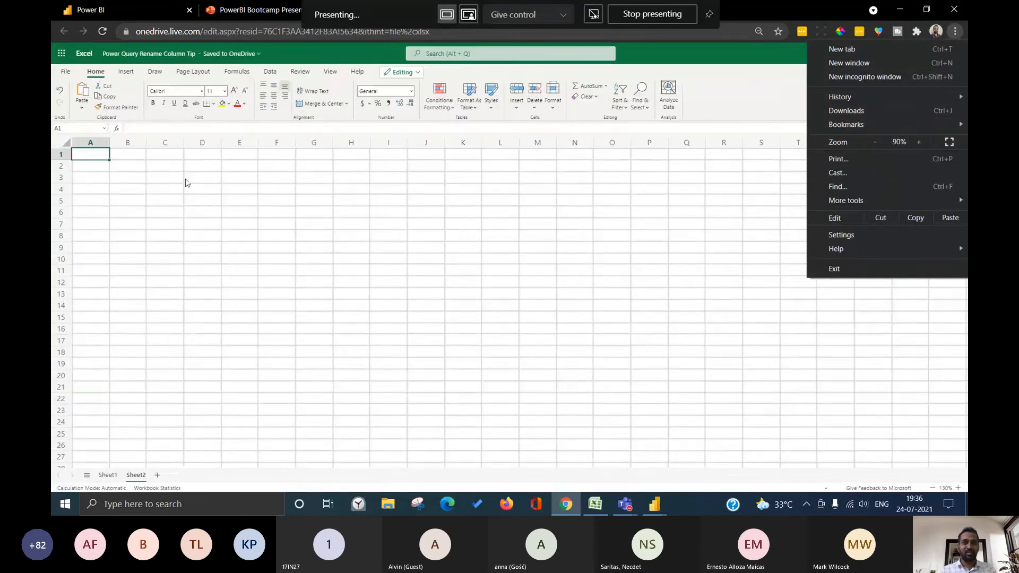
left_click(155, 166)
left_click(149, 167)
left_click(147, 174)
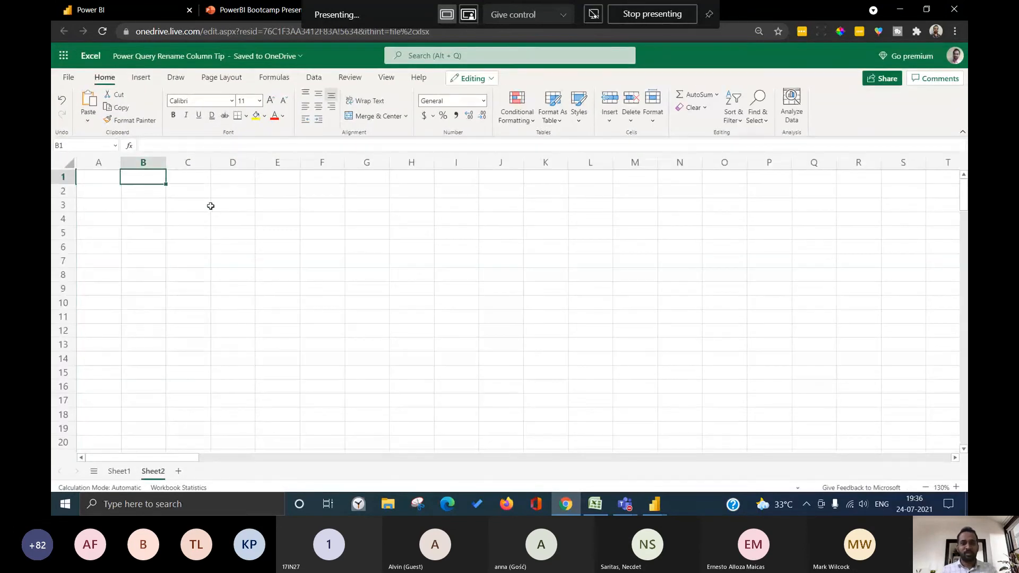
- Switch back to the Power Query Editor and rename GeographyKey to Geography Key and StateProvinceCode to State Province Code
key("alt+Tab")
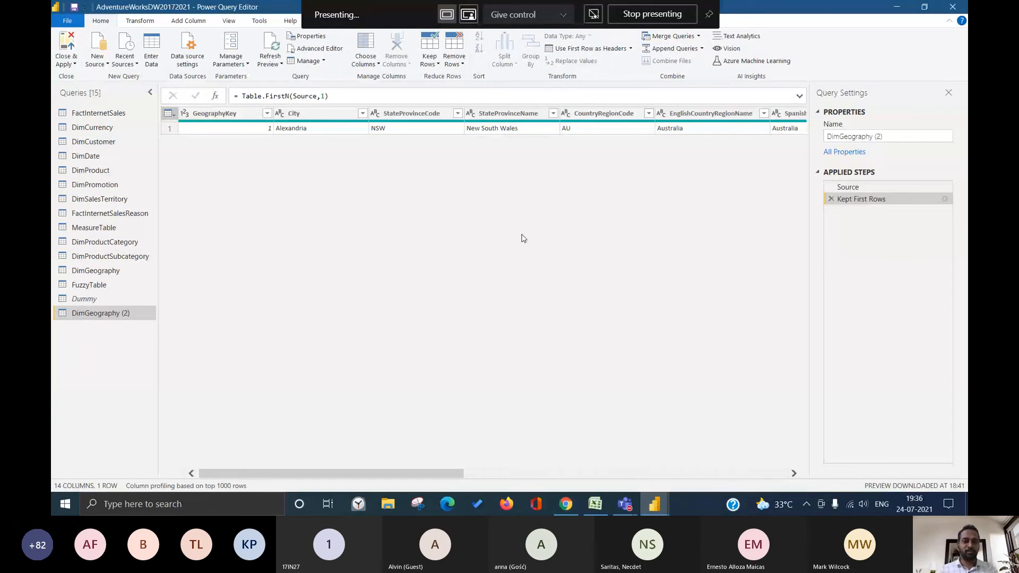
double_click(223, 117)
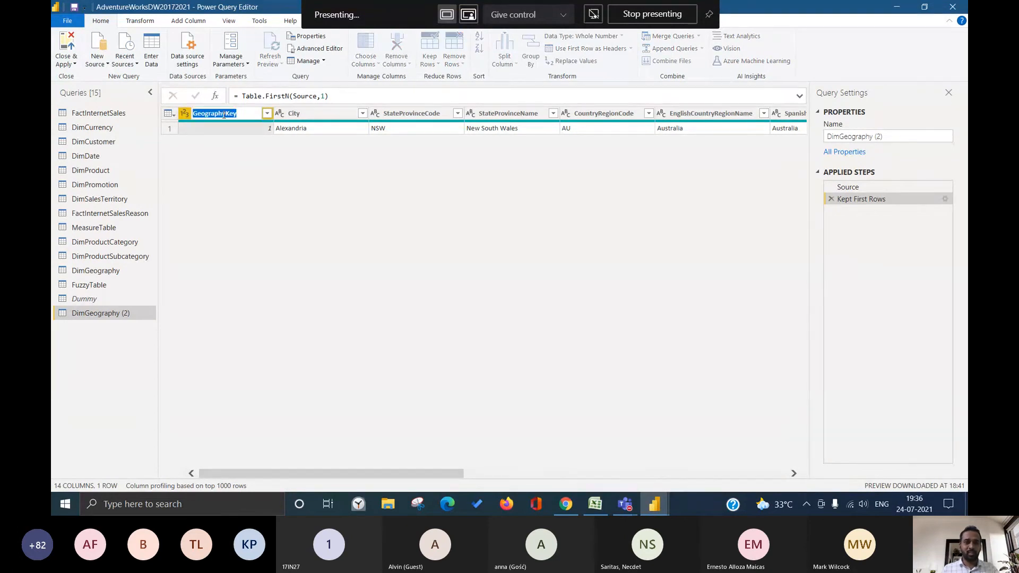
left_click(223, 116)
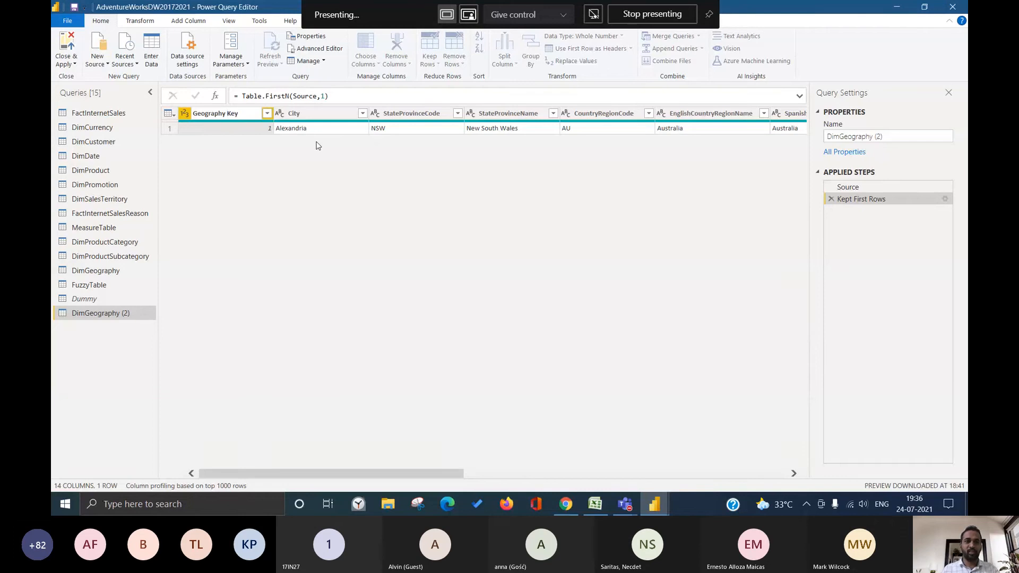
left_click(341, 146)
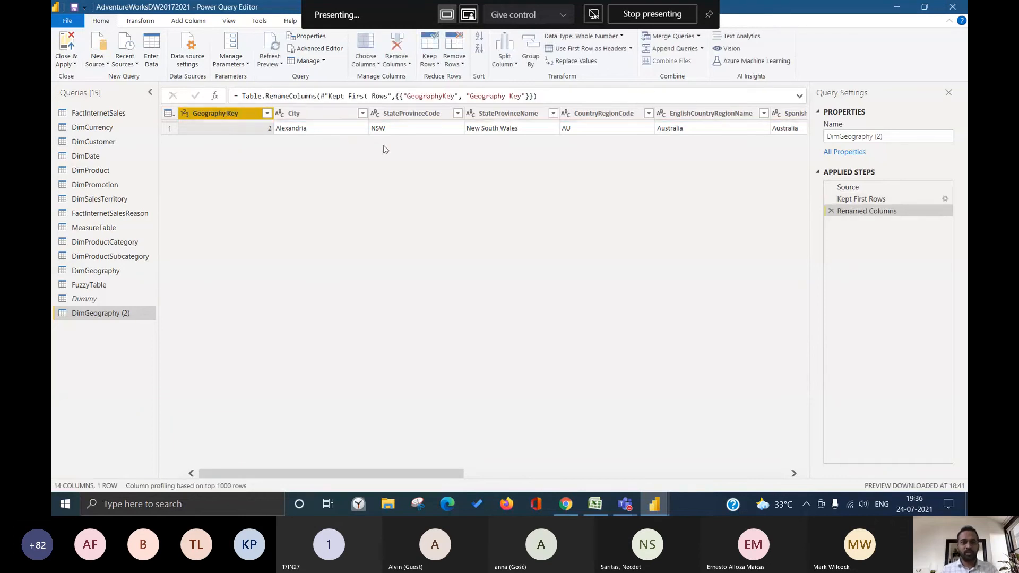
double_click(407, 117)
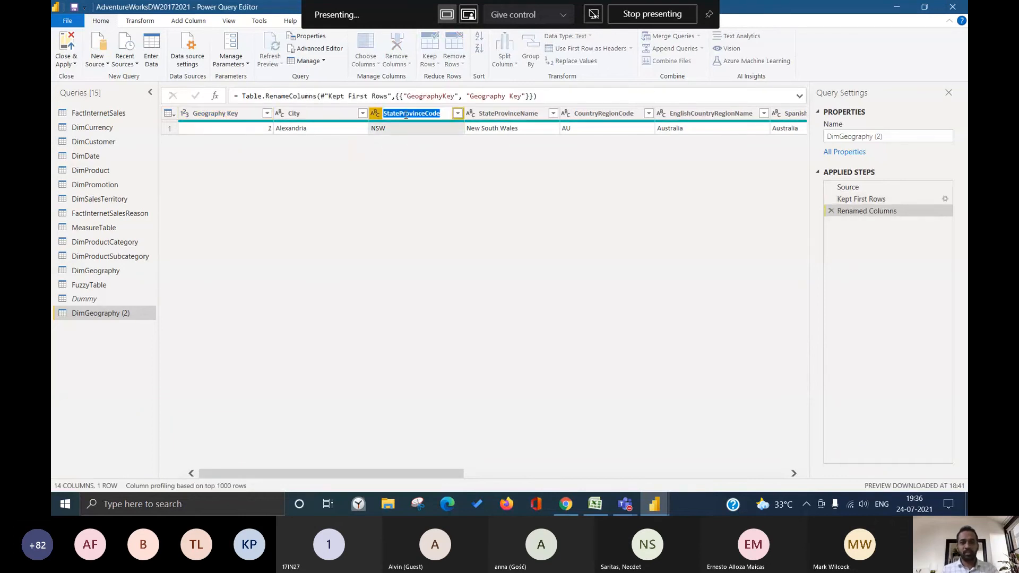
left_click(400, 113)
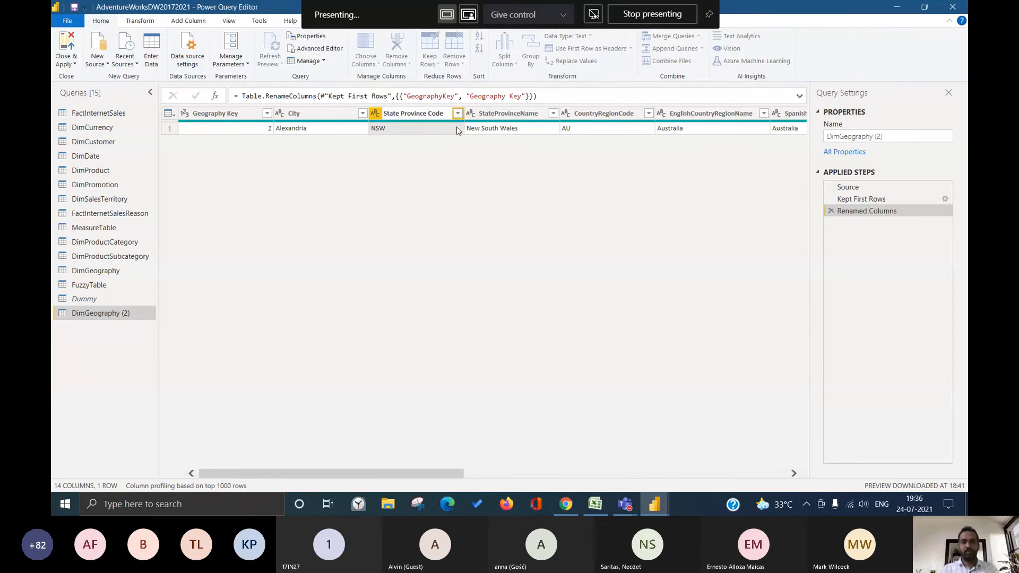
key("Return")
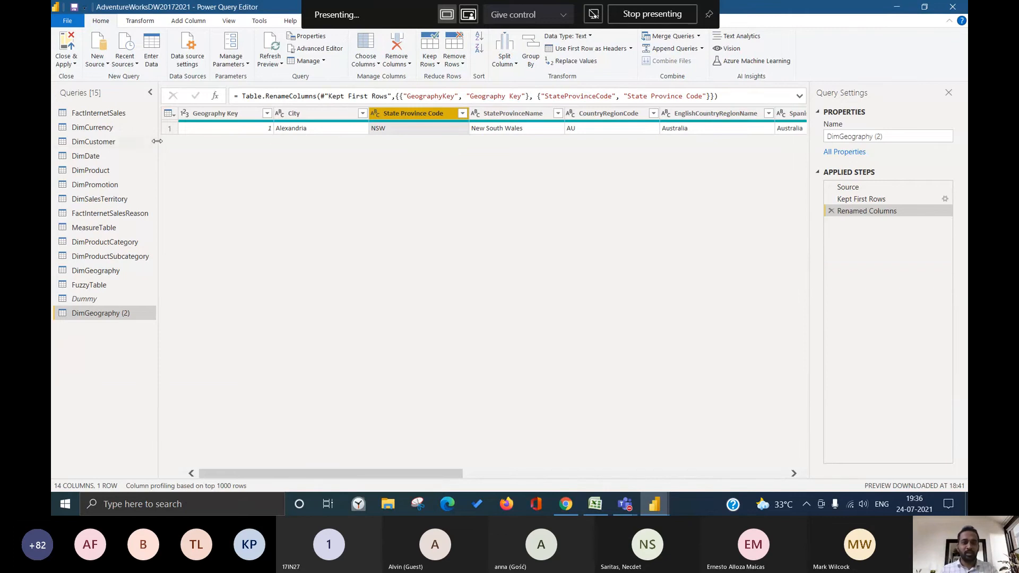
- Copy the entire table with the renamed columns and paste it into Sheet2 of the Excel workbook at cell B2
left_click(170, 114)
left_click(192, 128)
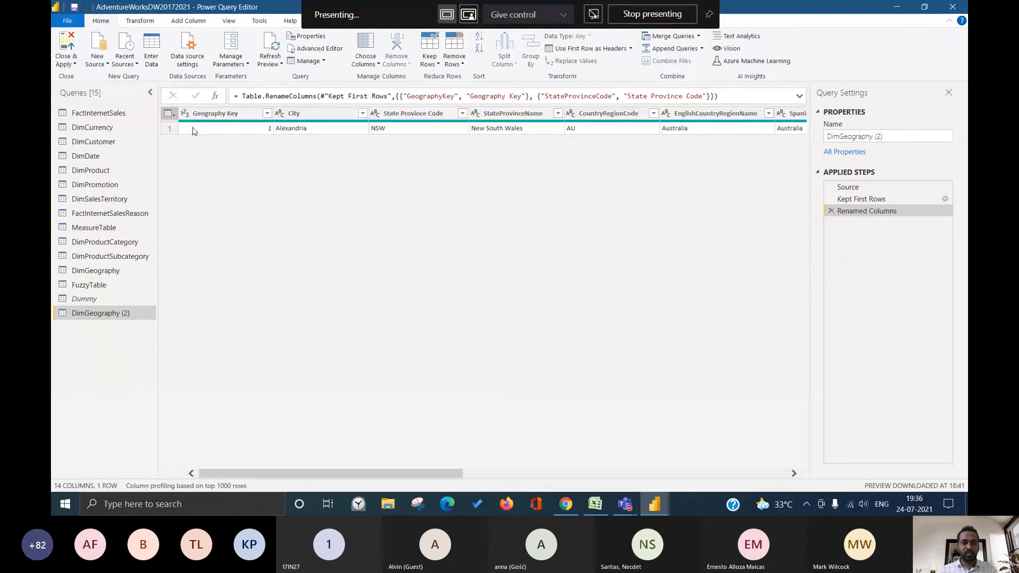
key("alt+Tab")
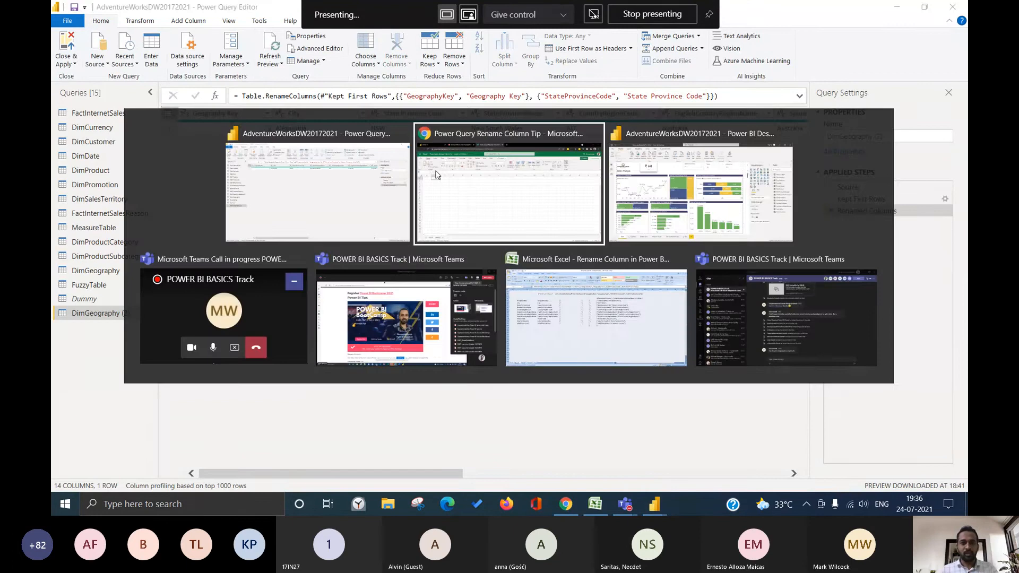
left_click(153, 193)
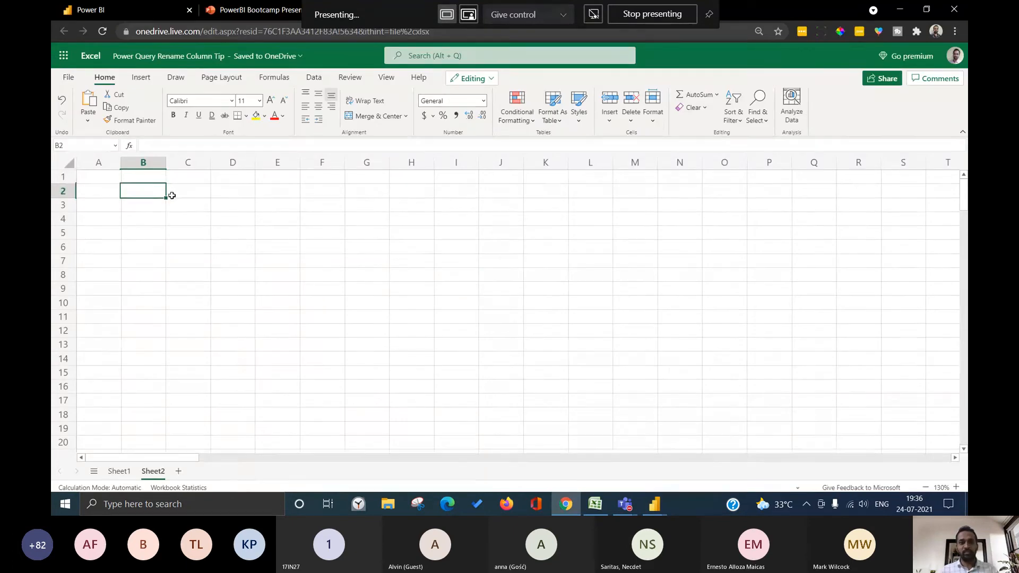
key("ctrl+v")
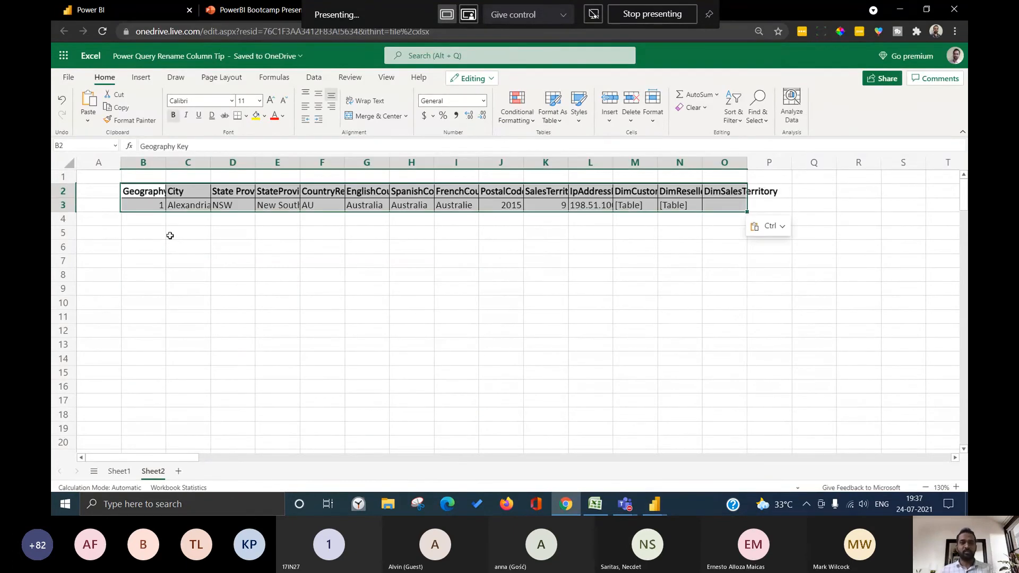
- Copy the header names in B2:O2 and paste them transposed as a vertical list starting at cell B8
left_click(184, 236)
left_click(151, 195)
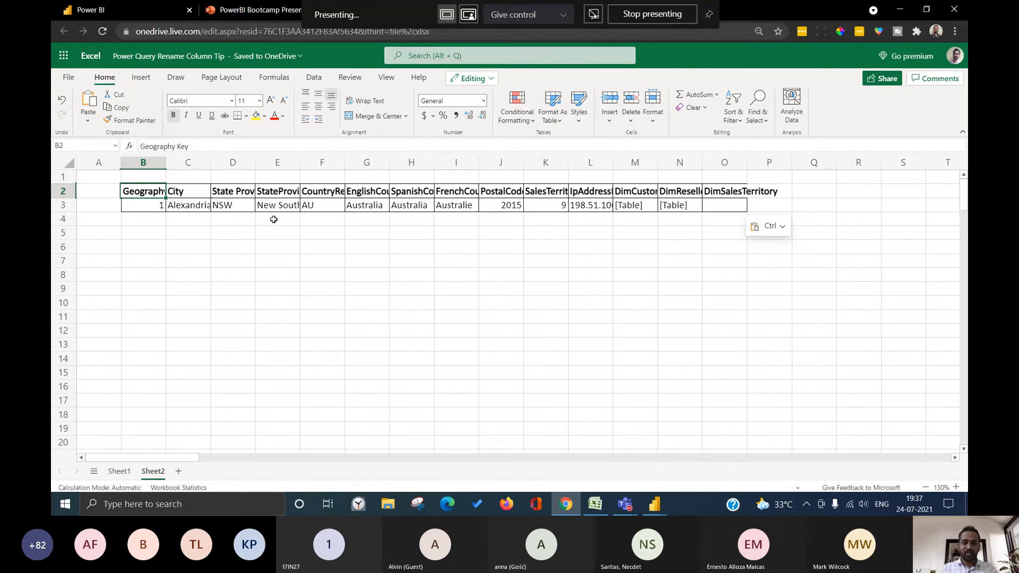
key("ctrl+shift+Right")
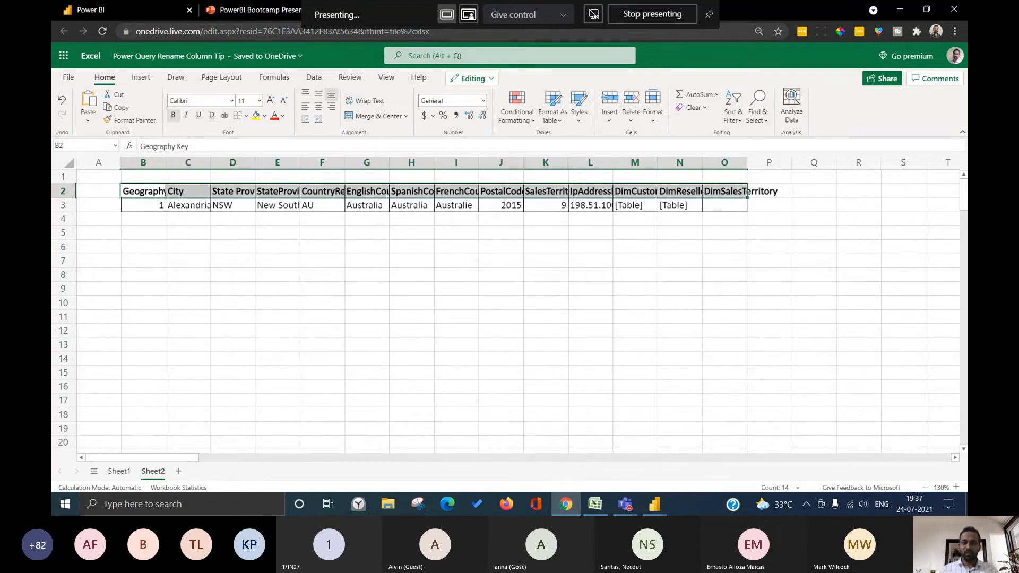
right_click(149, 195)
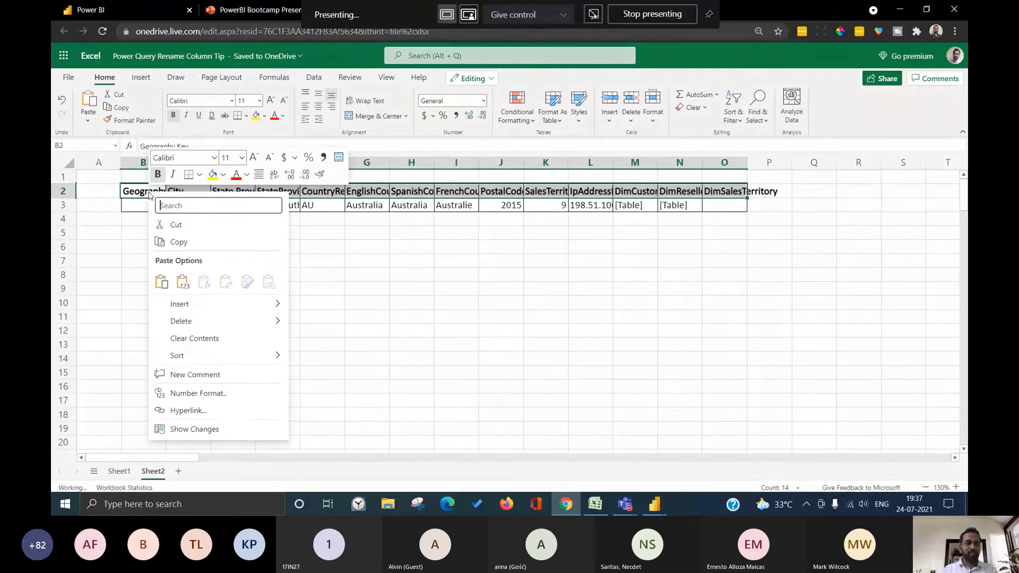
left_click(178, 242)
left_click(143, 233)
right_click(141, 238)
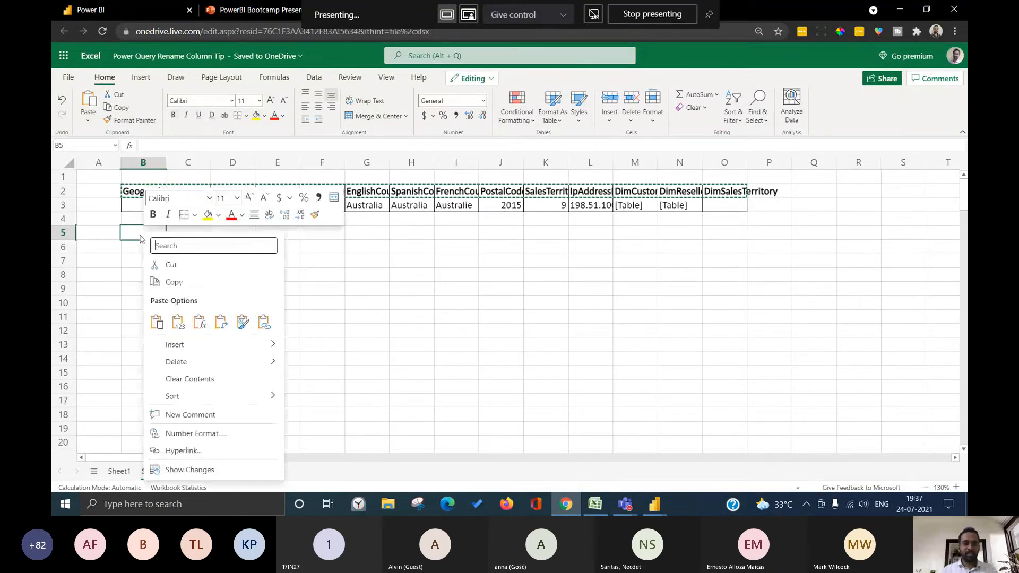
right_click(141, 275)
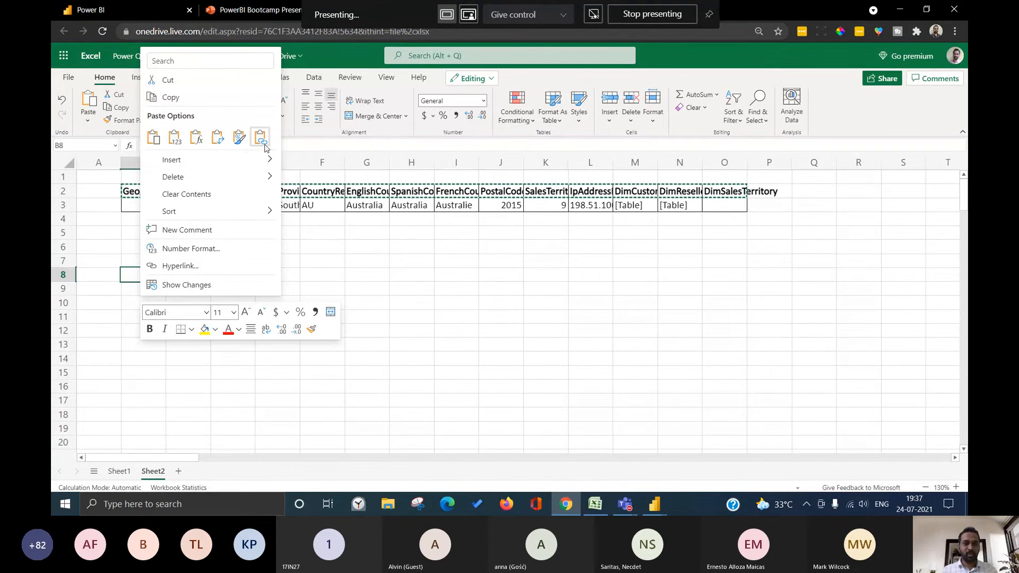
left_click(218, 139)
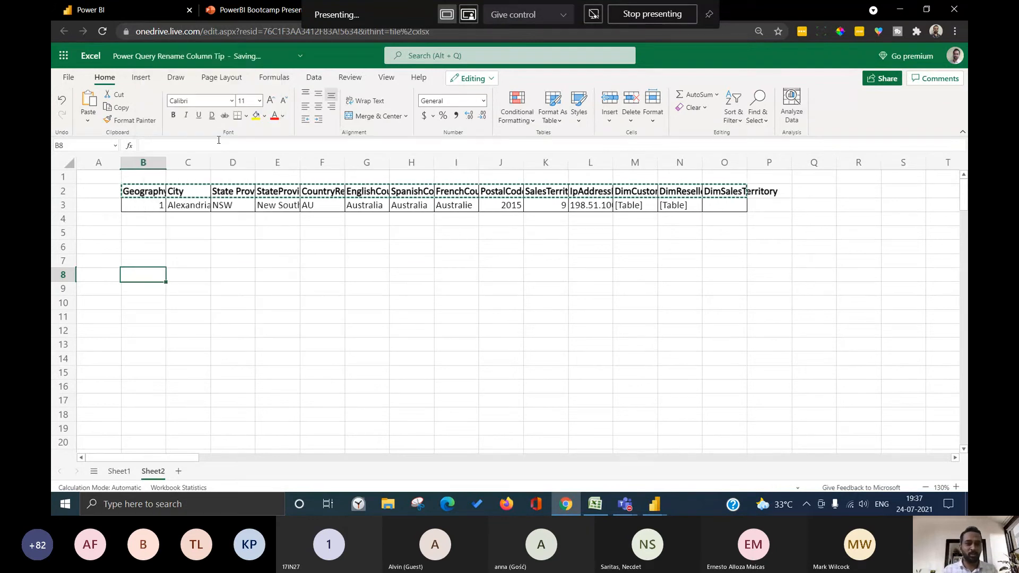
left_click(202, 259)
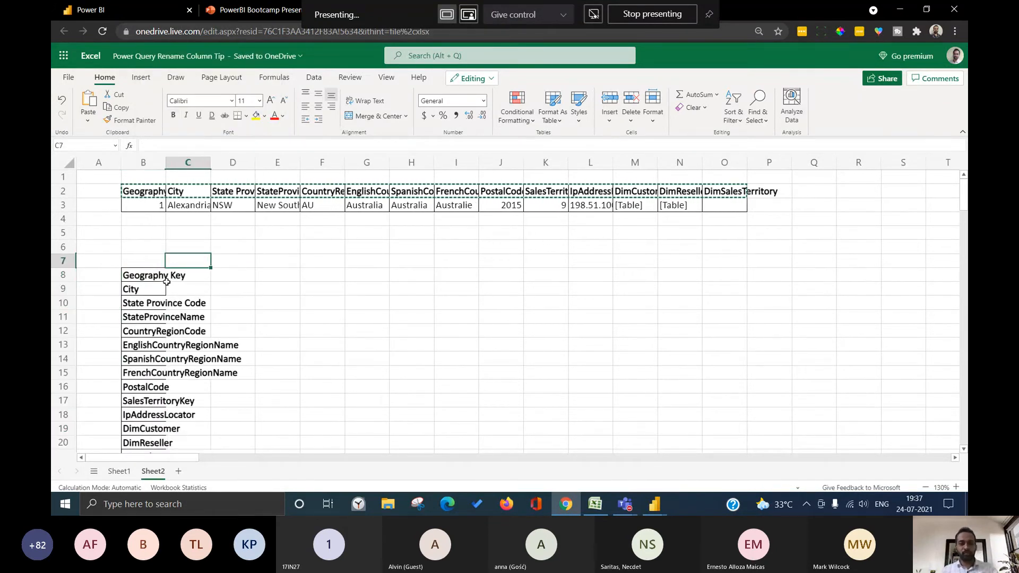
- Remove the space from the name in cell B8 so it reads GeographyKey
left_click(149, 274)
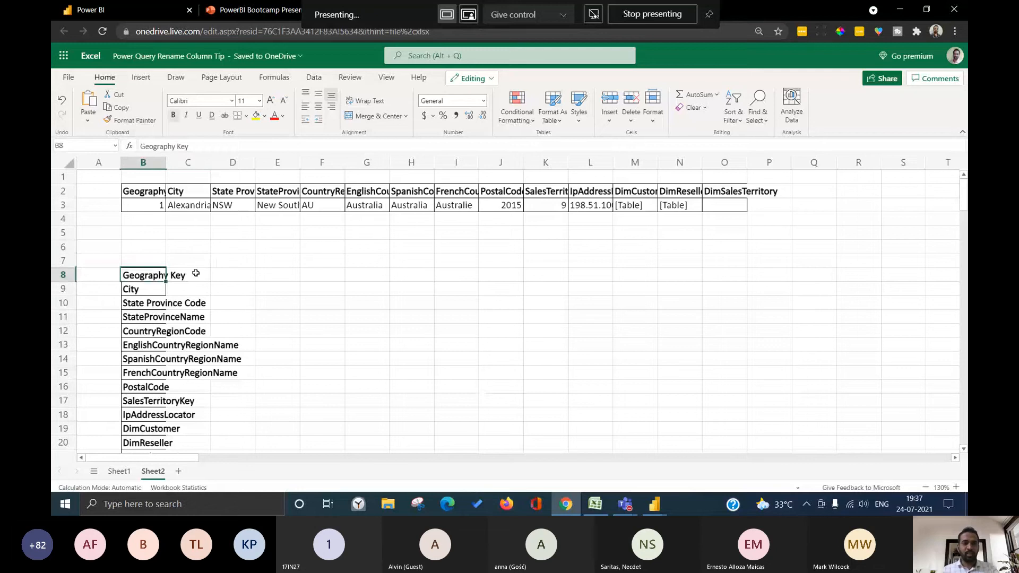
scroll(193, 274, "down", 2)
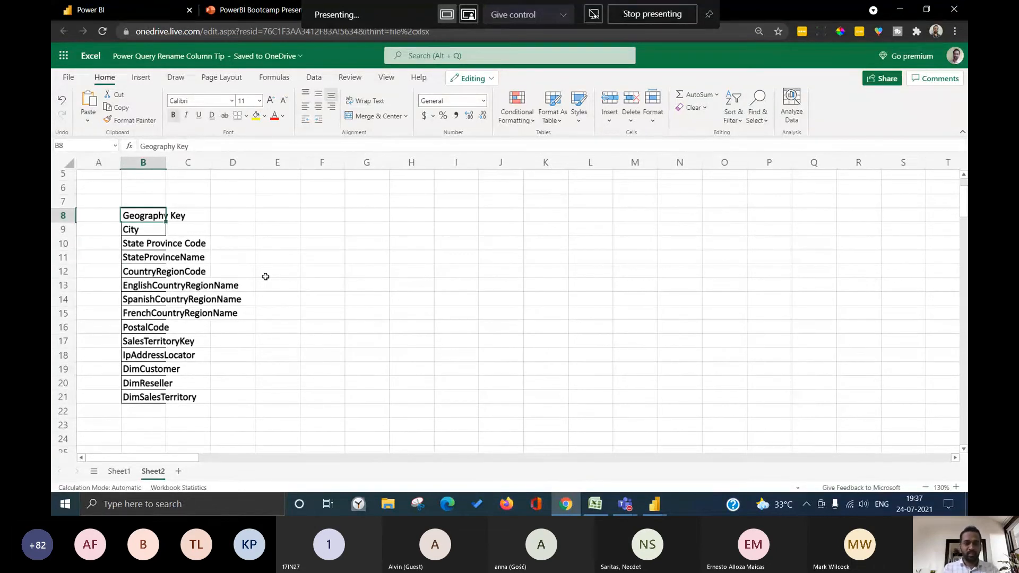
key("F2")
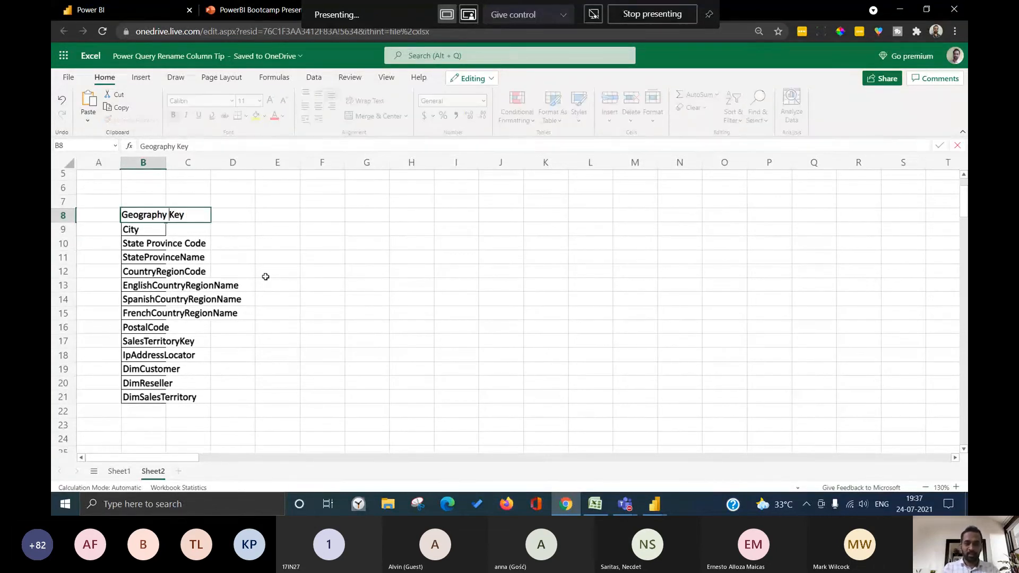
key("BackSpace")
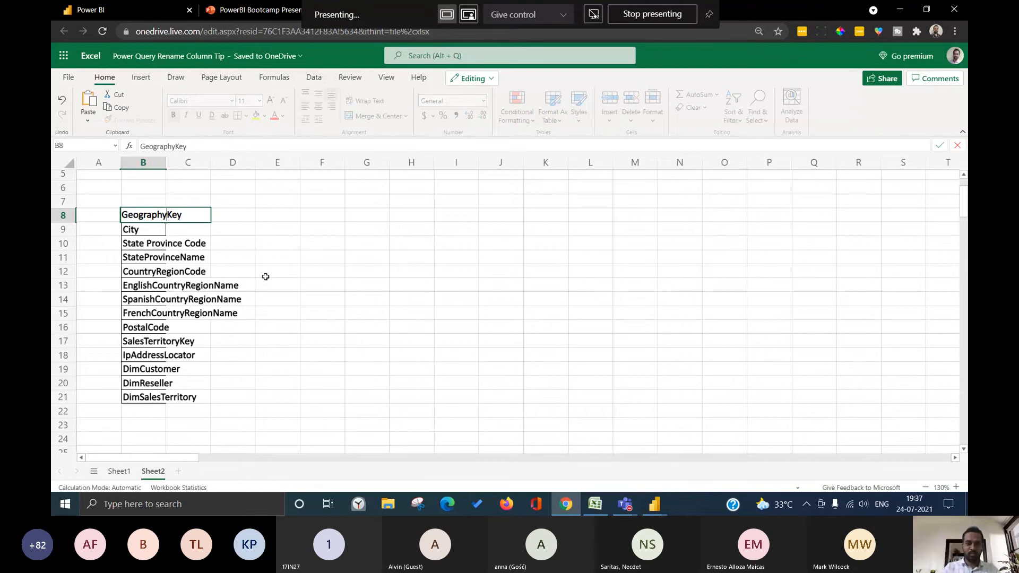
key("Return")
- Remove both spaces from the name in cell B10 so it reads StateProvinceCode
key("Down")
key("F2")
key("Left")
key("Left")
key("Left")
key("Left")
key("BackSpace")
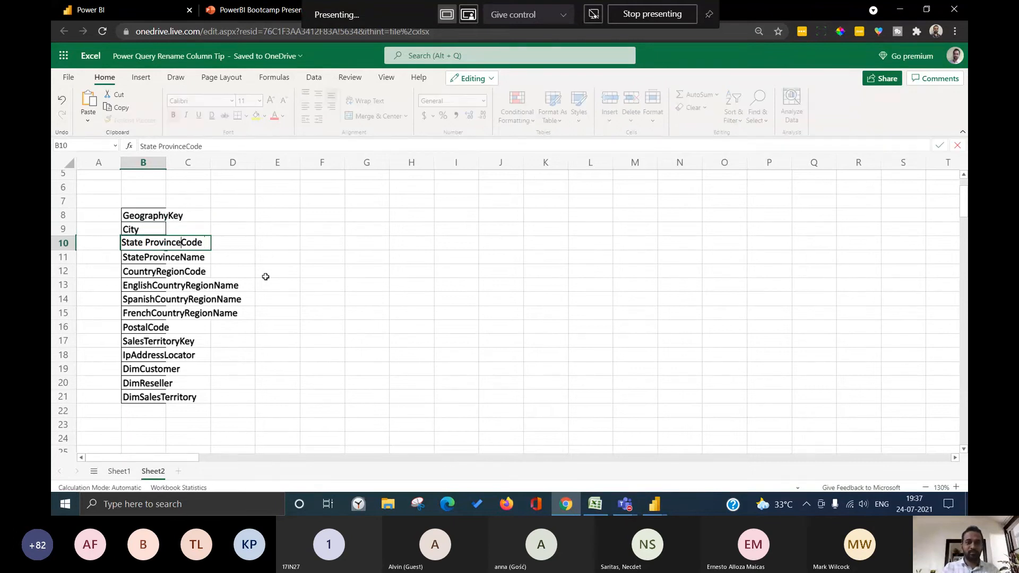
key("BackSpace")
key("Return")
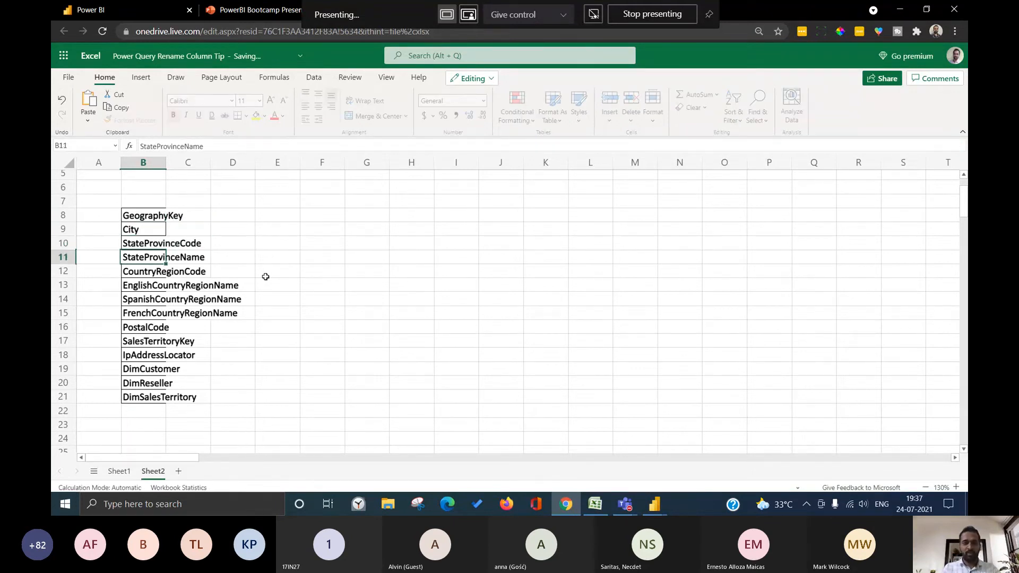
key("ctrl+Up")
key("ctrl+shift+Down")
key("alt")
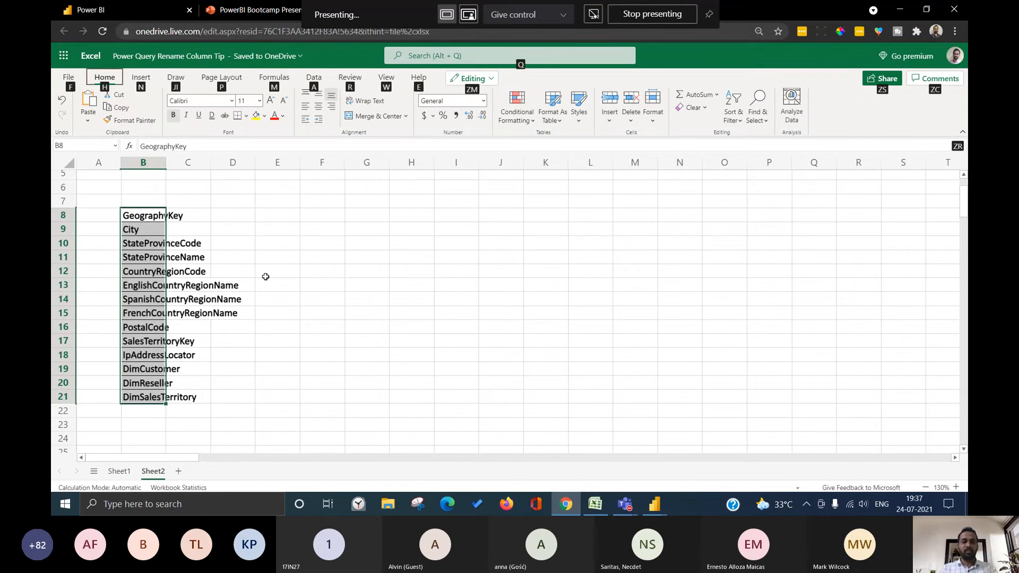
key("a")
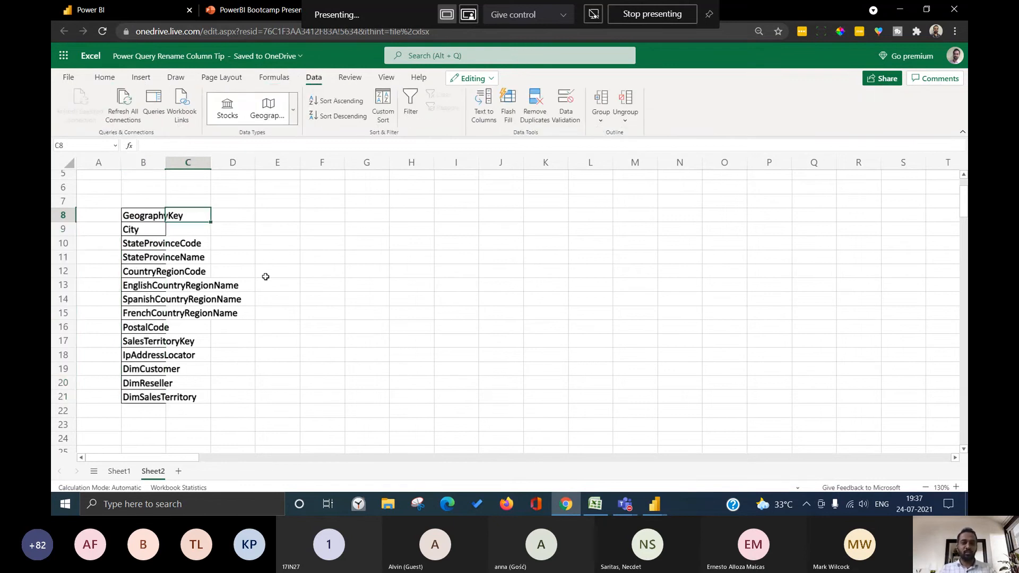
key("a")
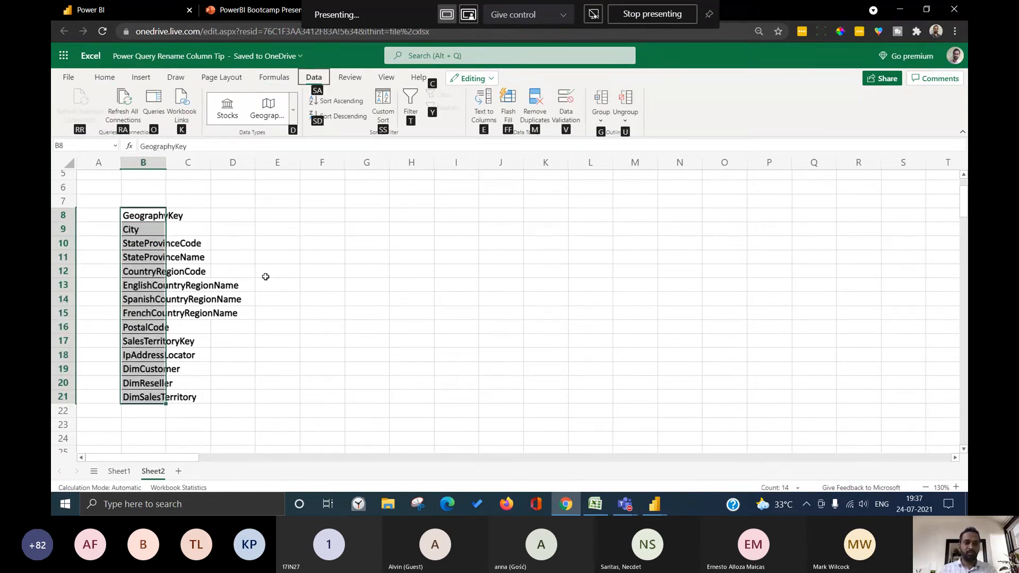
key("Escape")
- Widen column B so that the full header names fit inside their cells
left_click_drag(166, 163, 258, 182)
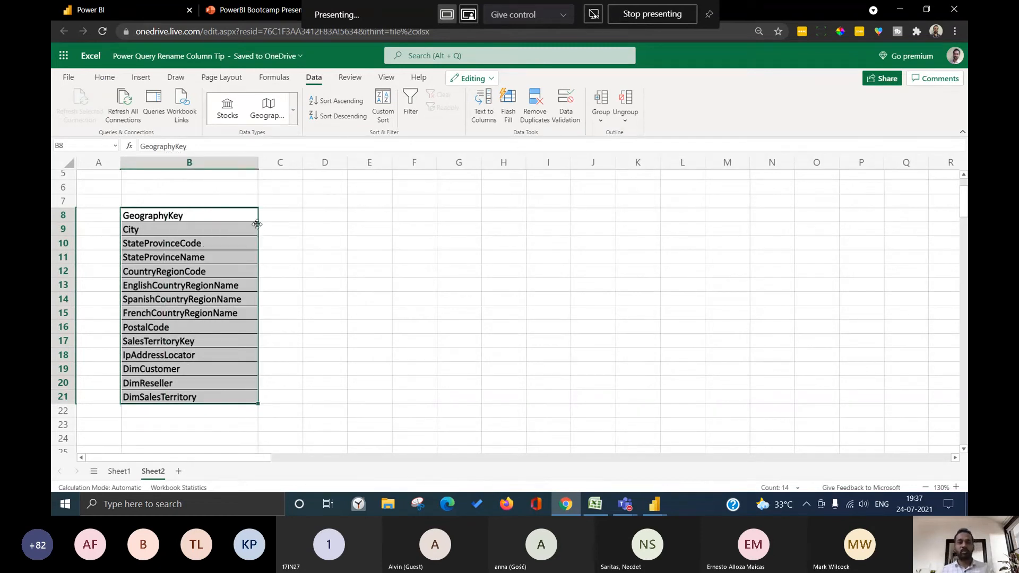
left_click(281, 215)
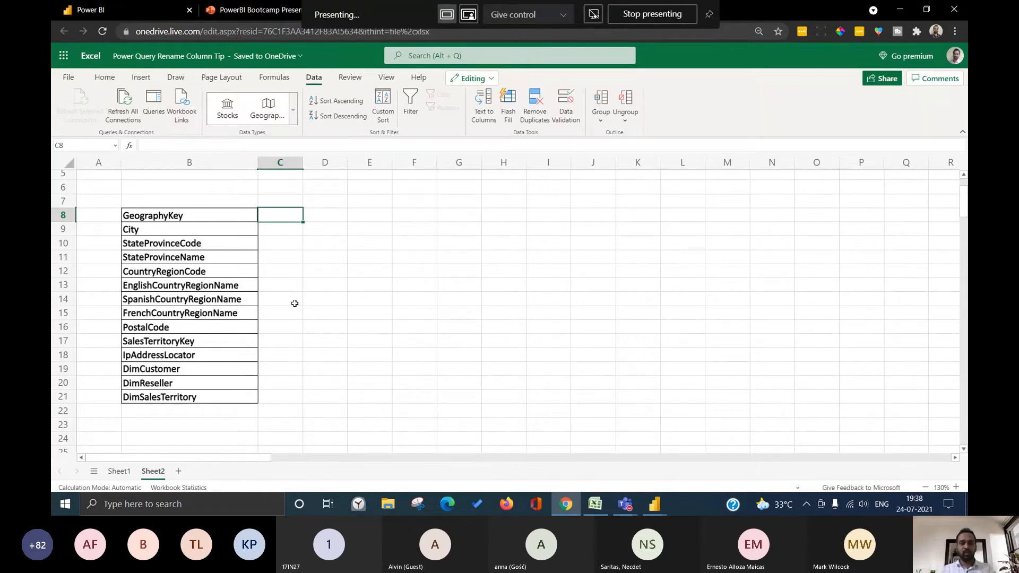
type("Ge")
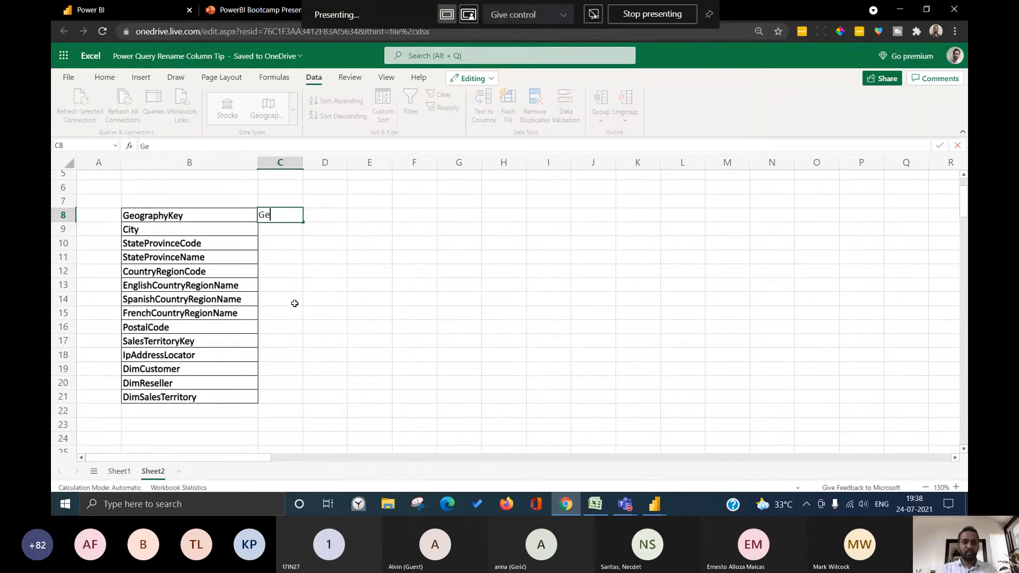
key("Escape")
- Copy the name list in B8:B21 into column C starting at C8, and widen column C to fit the names
key("Left")
key("ctrl+shift+Down")
key("ctrl+c")
key("Right")
key("Down")
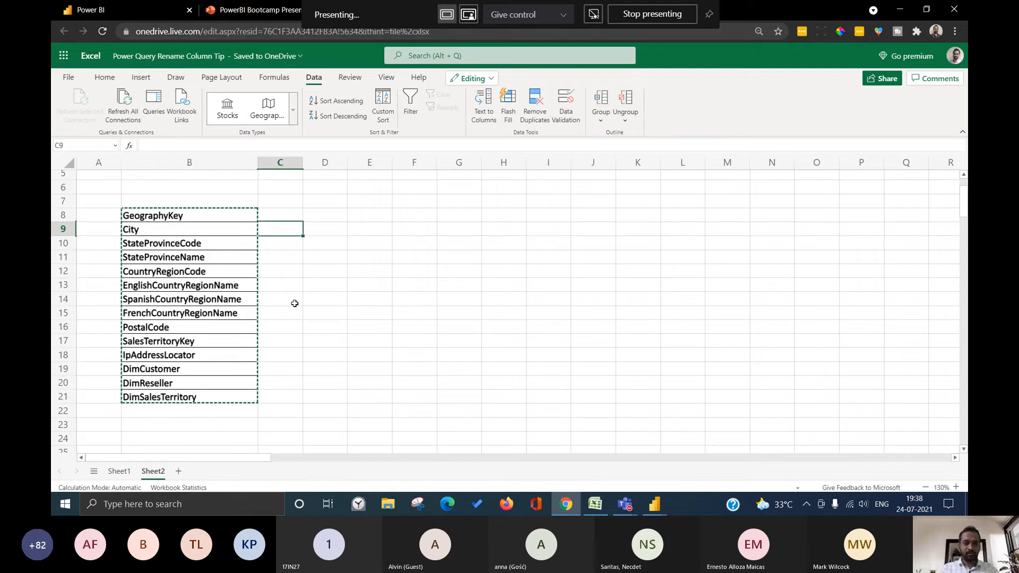
key("Up")
key("ctrl+v")
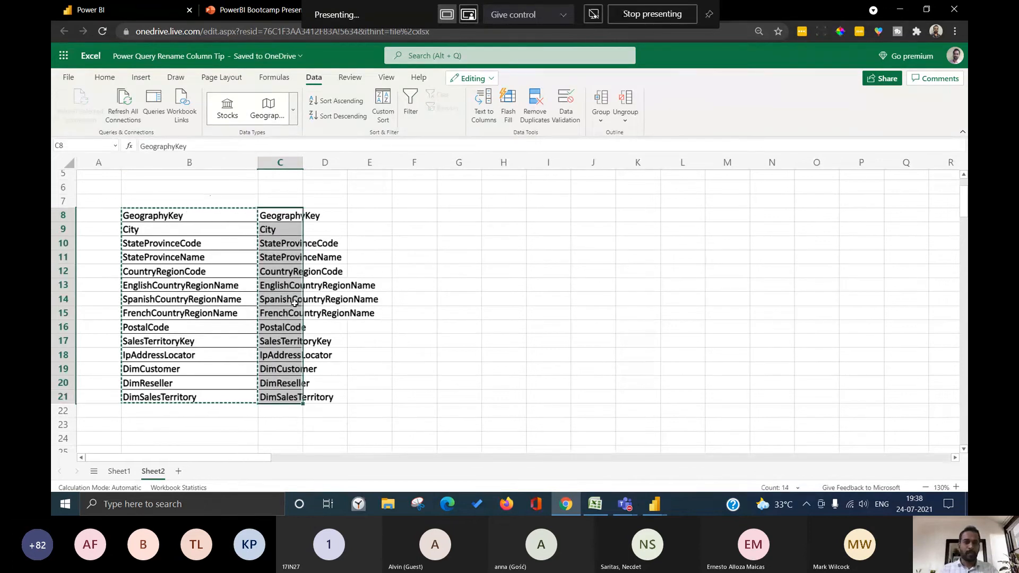
left_click_drag(302, 163, 399, 212)
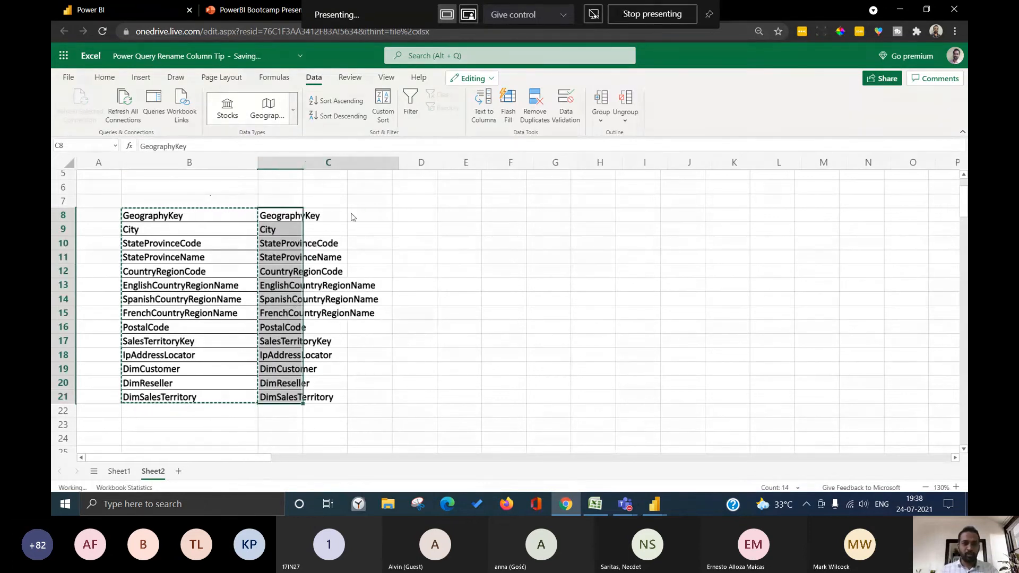
- Add spaces between the words in column C so C8 reads Geography Key and C10 reads State Province Code
key("F2")
key("Left")
key("Left")
key("Left")
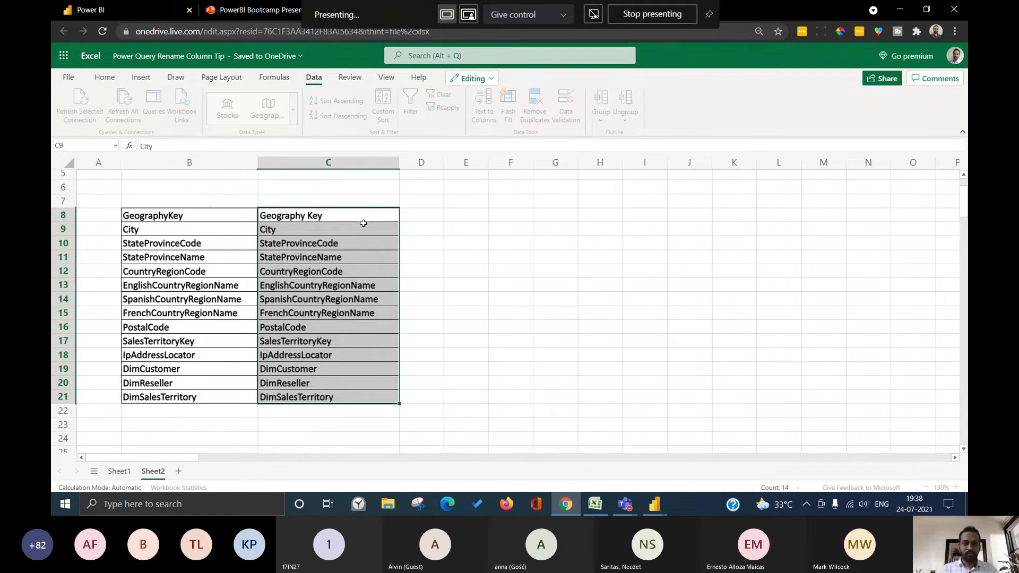
key("Return")
key("Down")
key("F2")
key("Left")
key("Left")
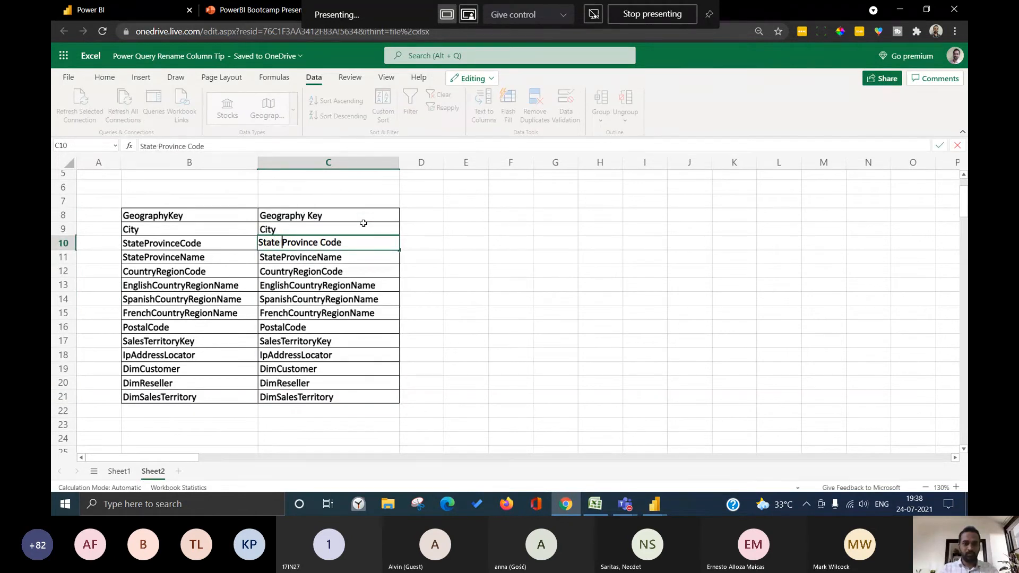
key("Return")
- Space out the words in C11 and C12 to read State Province Name and Country Region Code
key("F2")
key("Left")
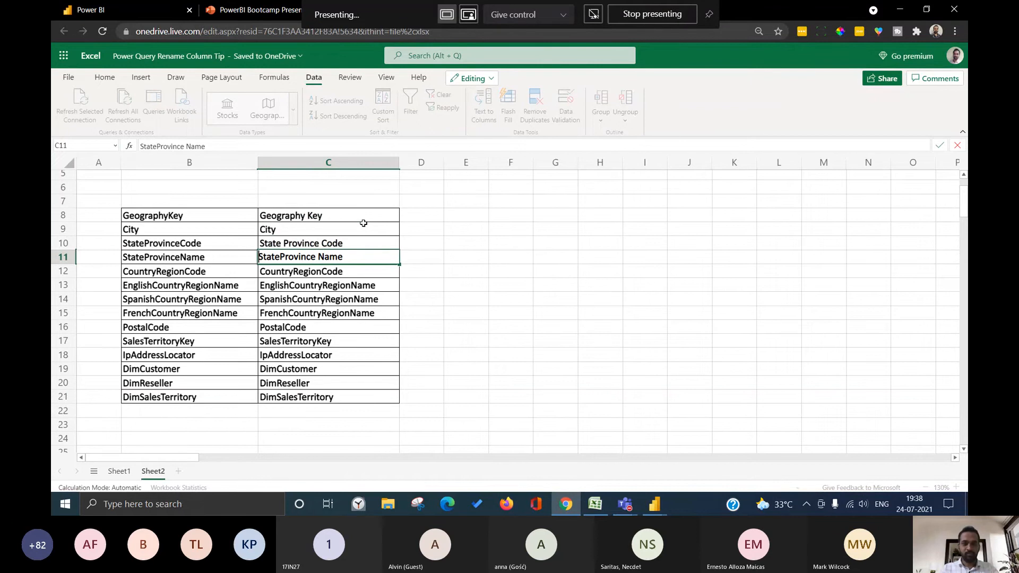
key("Return")
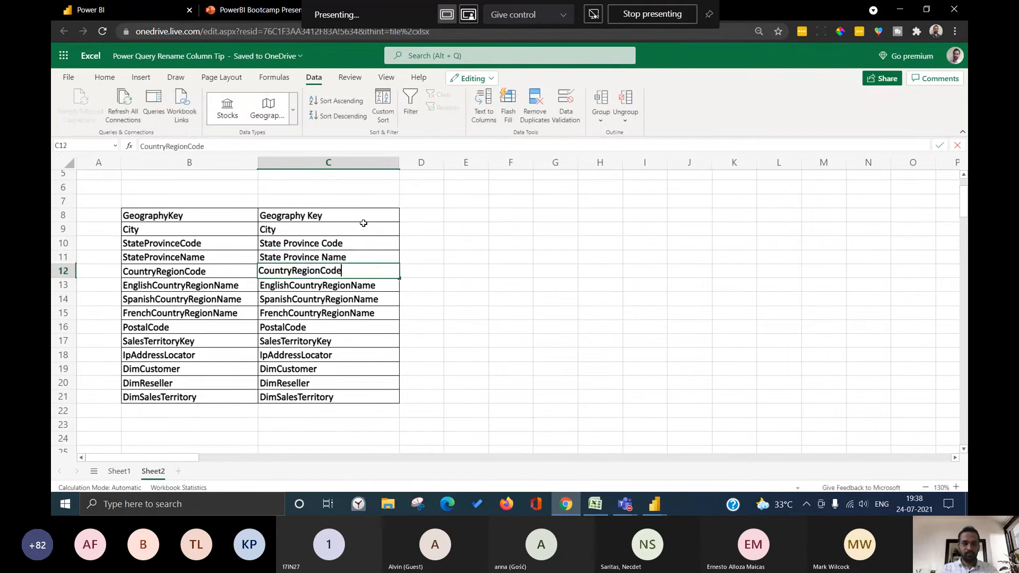
key("F2")
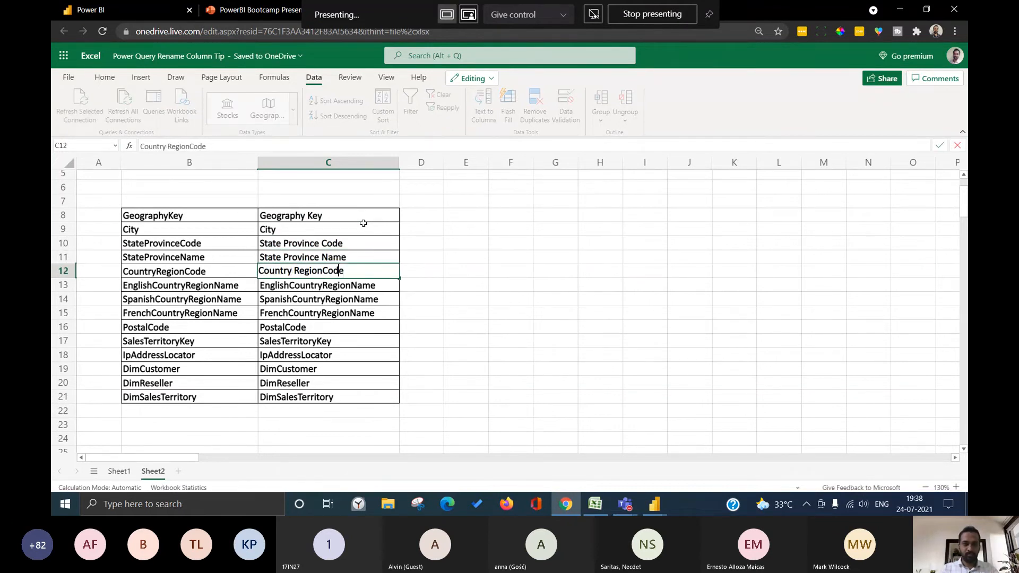
key("Return")
- Insert spaces in cell C13 so the name reads English Country Region Name
key("F2")
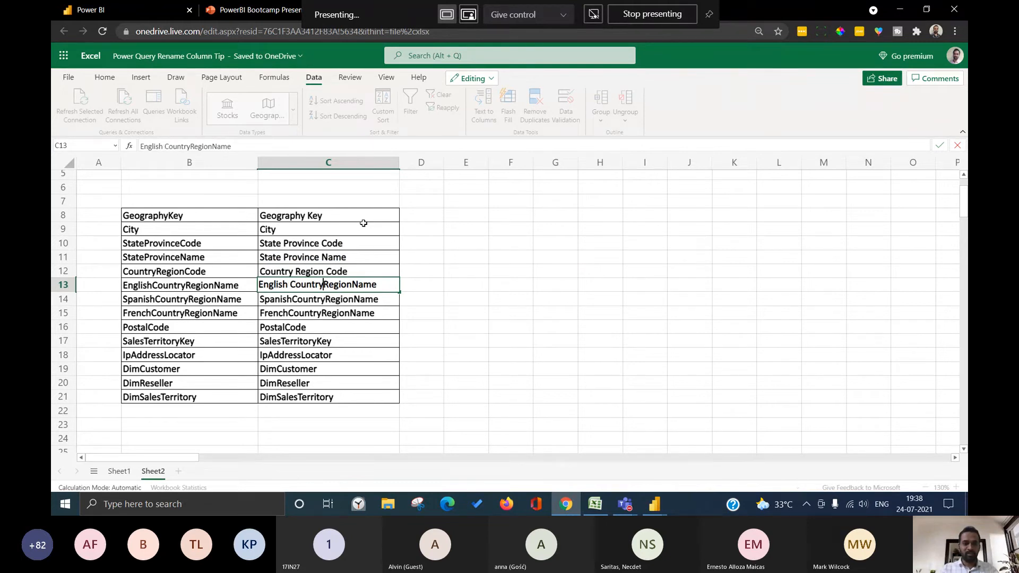
key("Right")
key("Right")
key("Right")
key("Return")
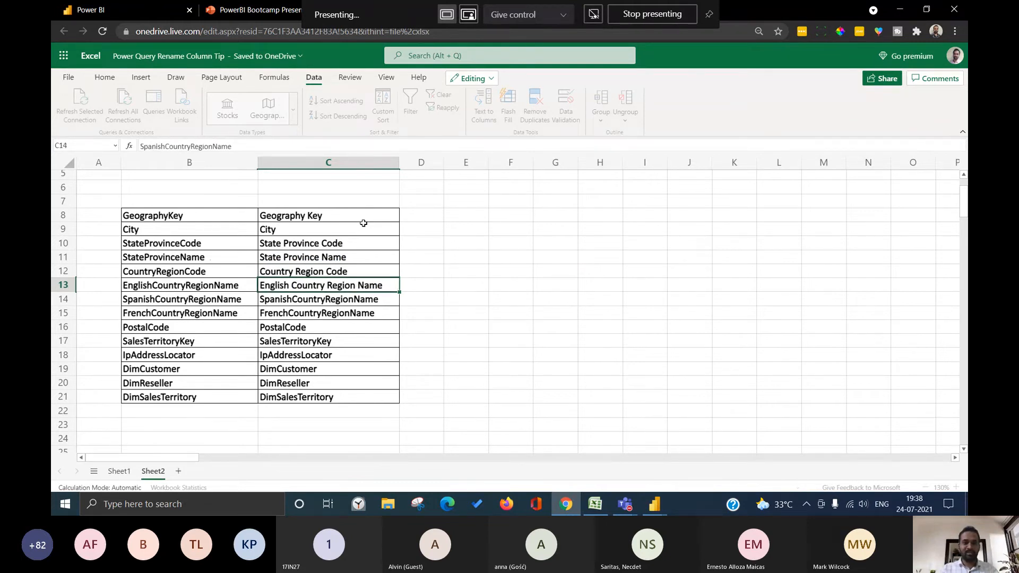
- Insert spaces in cell C14 so the name reads Spanish Country Region Name
key("F2")
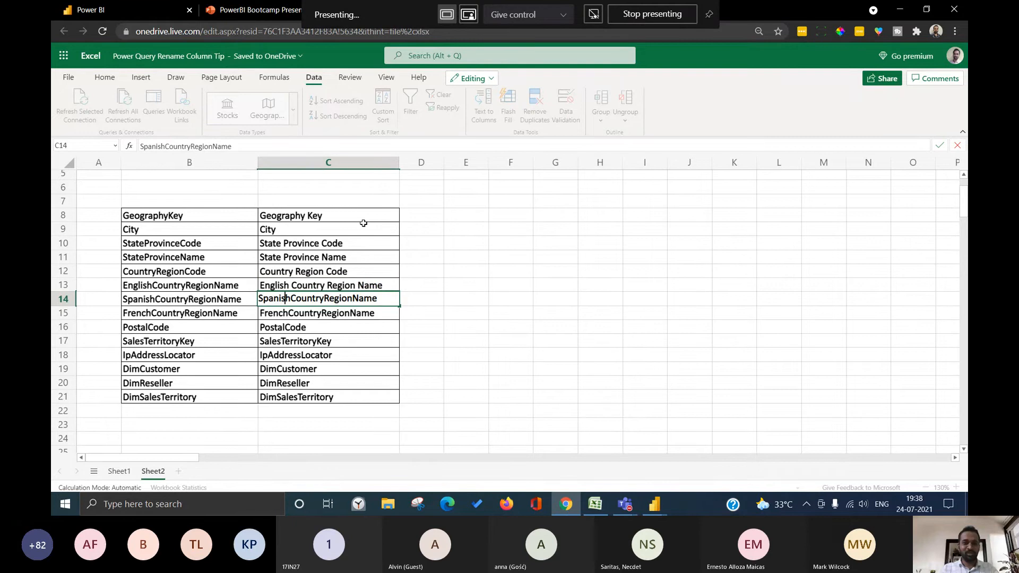
key("Right")
key("Right")
key("Right")
key("Right")
key("Right")
key("Right")
key("Right")
key("Right")
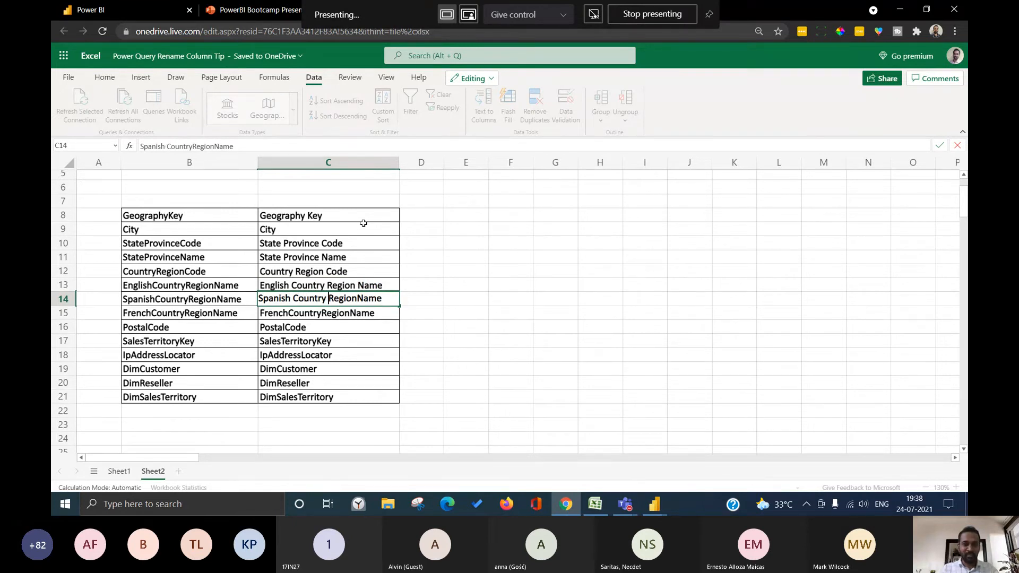
key("Right")
key("Right")
key("Right")
key("Return")
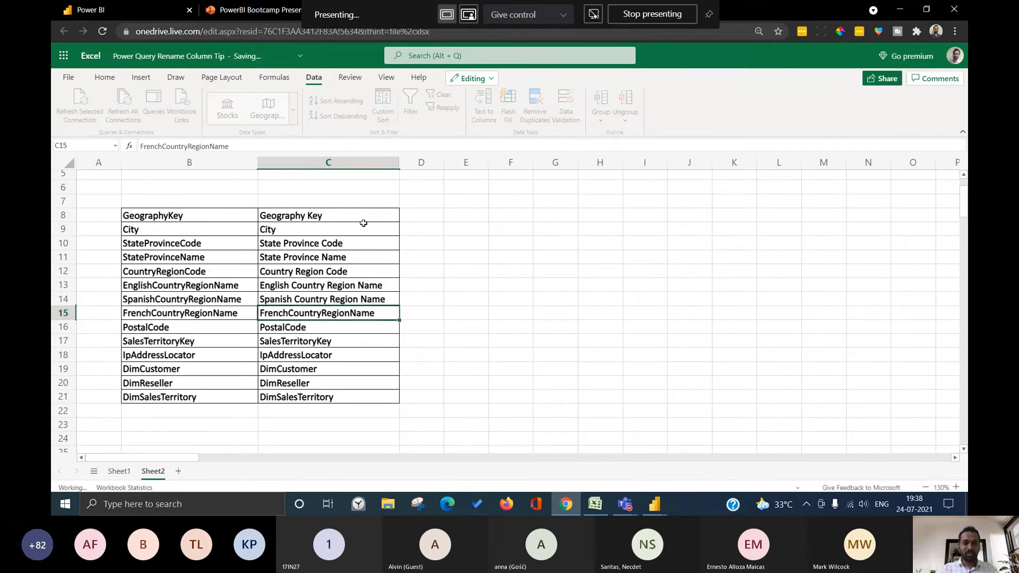
- Insert spaces in cell C15 so the name reads French Country Region Name
key("F2")
key("Right")
key("Right")
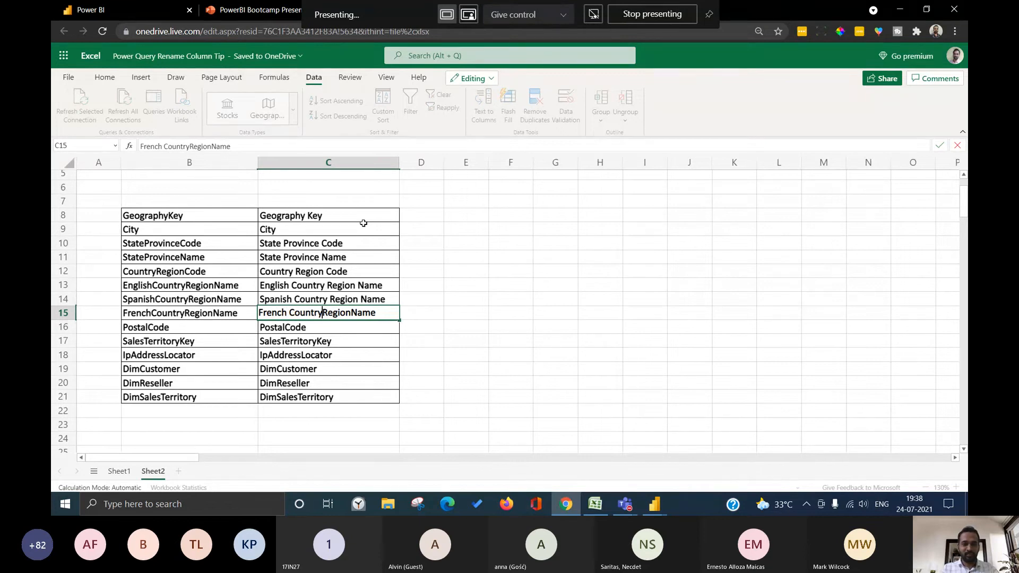
key("Right")
key("Right")
key("Right")
key("Return")
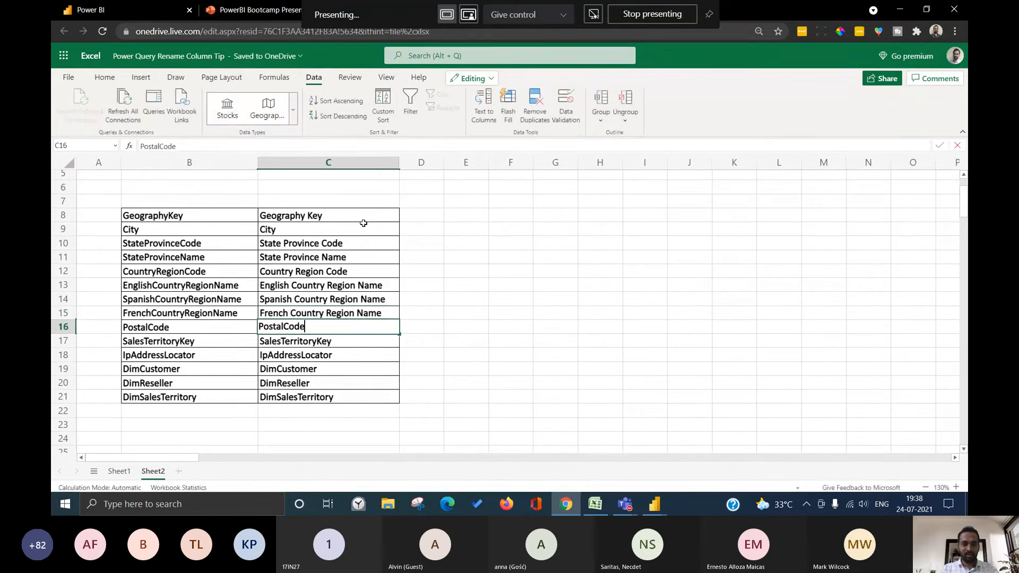
- Insert a space in cell C16 so the name reads Postal Code
key("F2")
key("Left")
key("Left")
key("Left")
key("Left")
key("Return")
- Insert spaces in cell C17 so the name reads Sales Territory Key
key("F2")
key("Home")
key("Right")
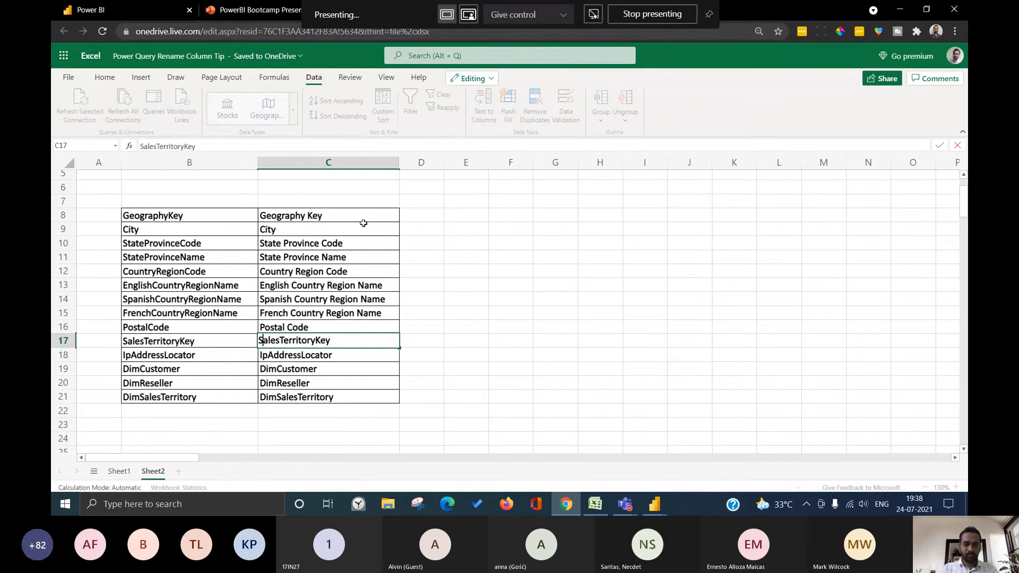
key("Right")
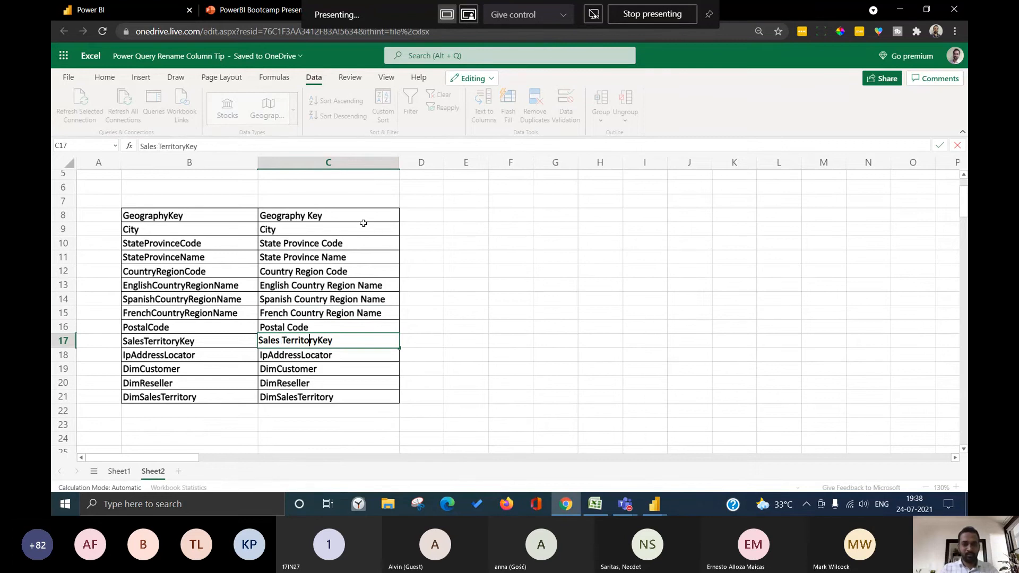
key("Return")
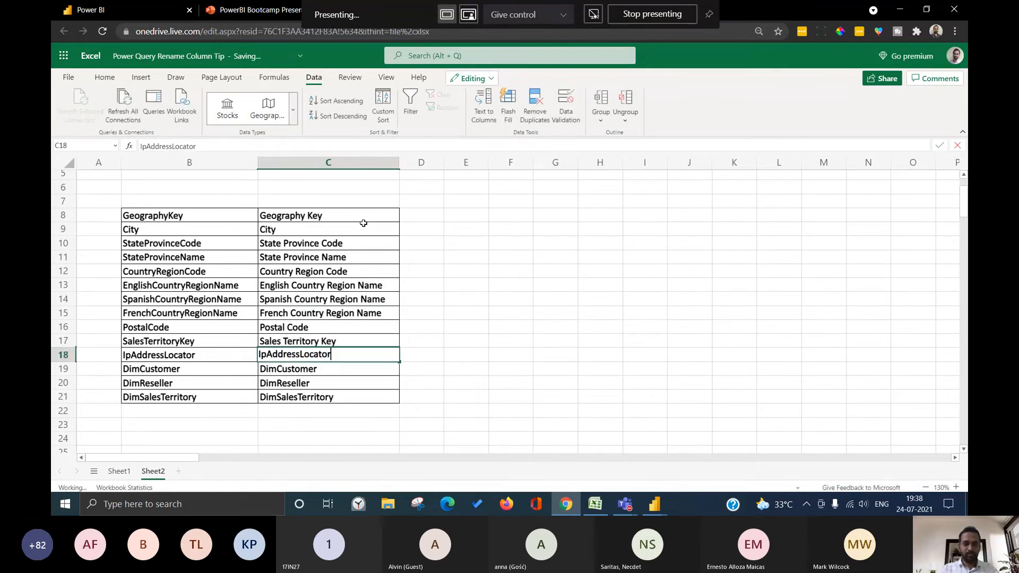
- Insert spaces in cell C18 so the name reads Ip Address Locator
key("F2")
key("Home")
key("Right")
key("Right")
key("Right")
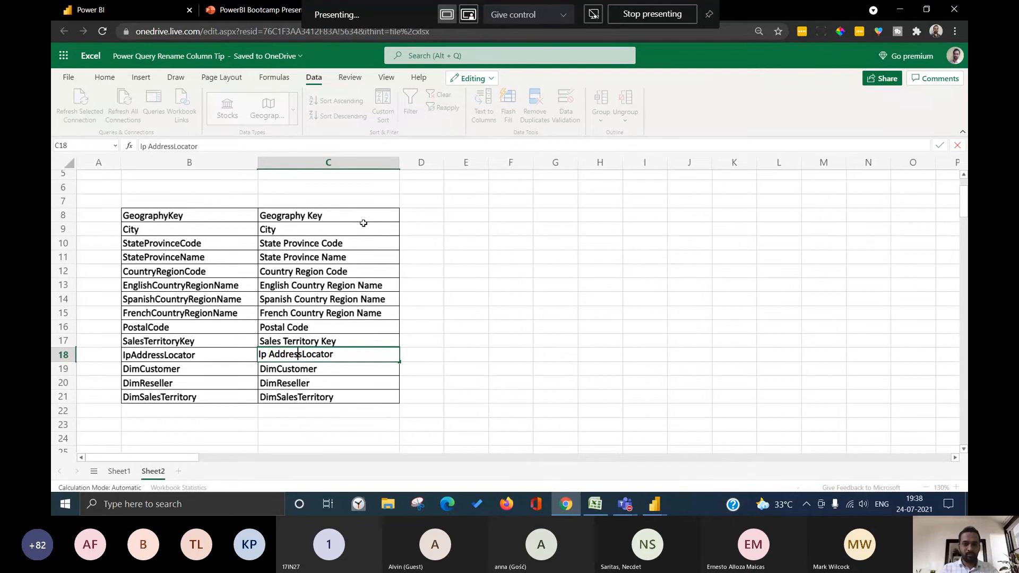
key("Right")
key("Return")
- Delete rows 19 to 21, which hold DimCustomer, DimReseller and DimSalesTerritory
key("shift+space")
key("shift+Down")
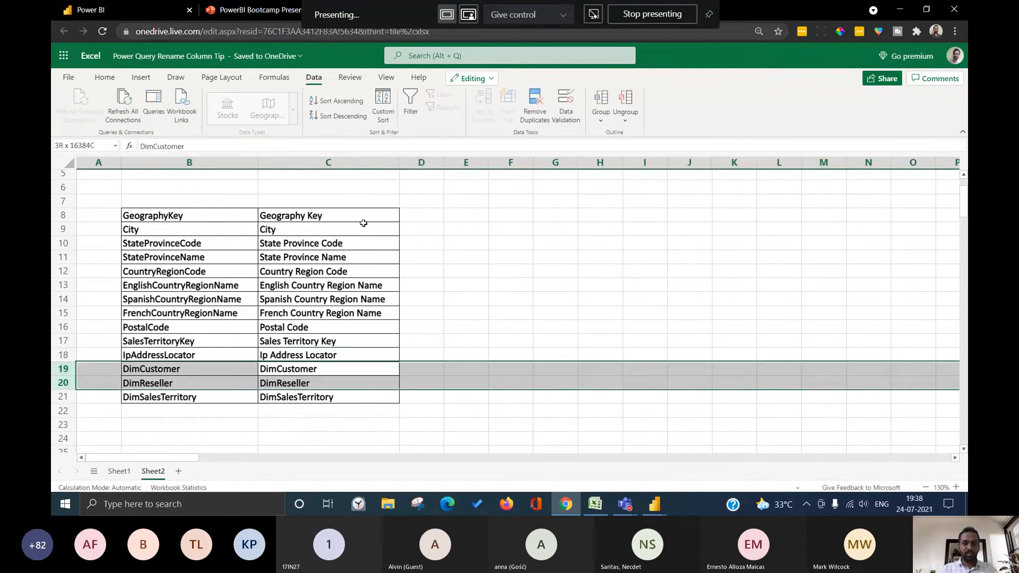
key("shift+Down")
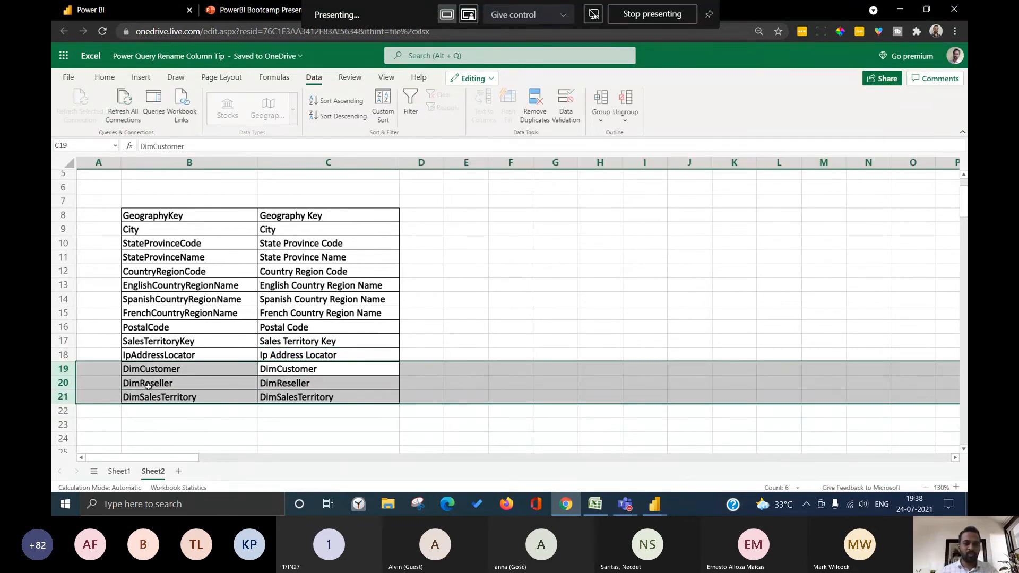
right_click(68, 373)
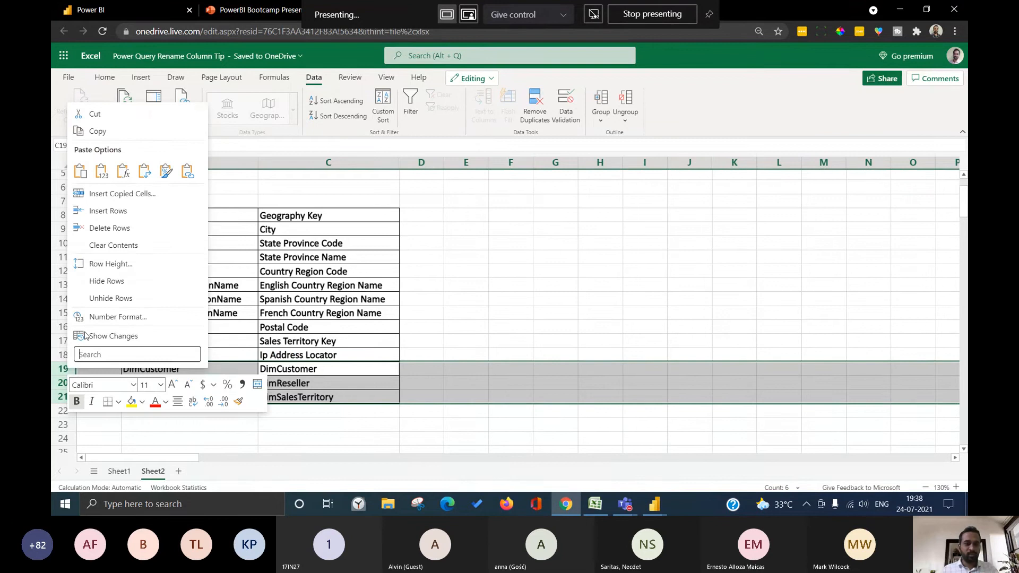
left_click(106, 228)
left_click(417, 200)
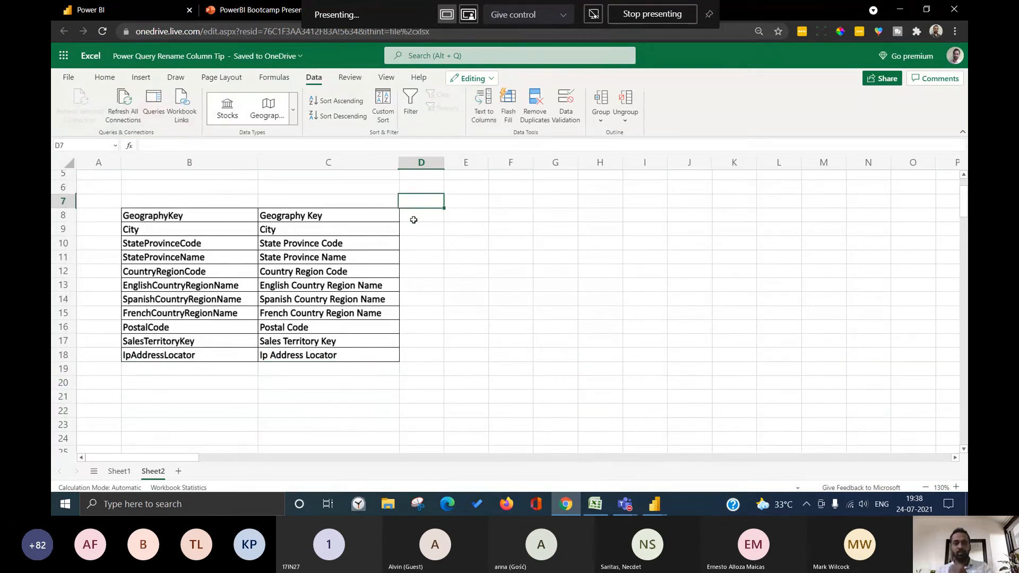
scroll(419, 212, "up", 2)
left_click(422, 242)
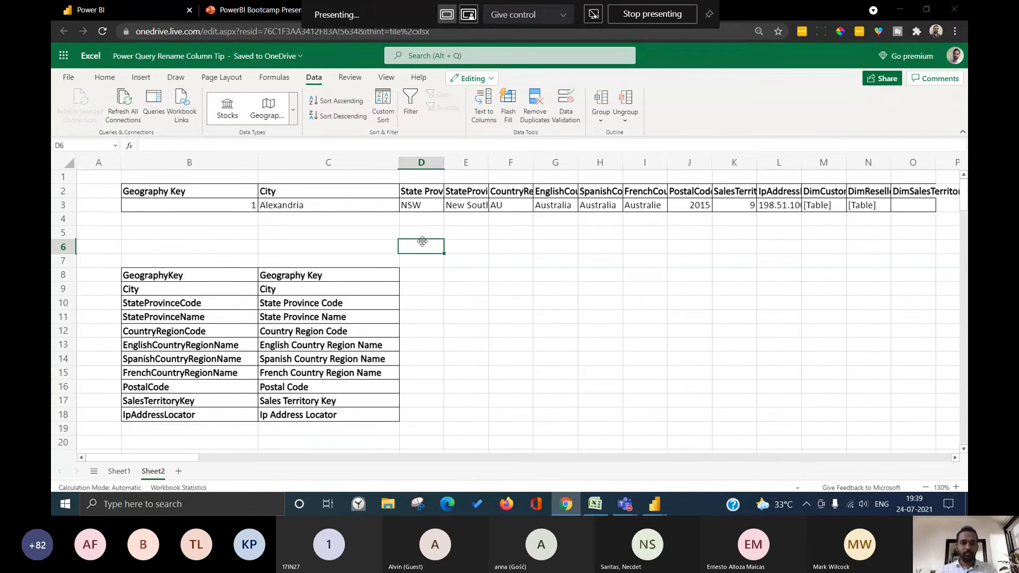
- Switch to the Power Query Editor and copy the full #"Renamed Columns" line from the DimGeography (2) query code, leaving the code unchanged
key("alt+Tab")
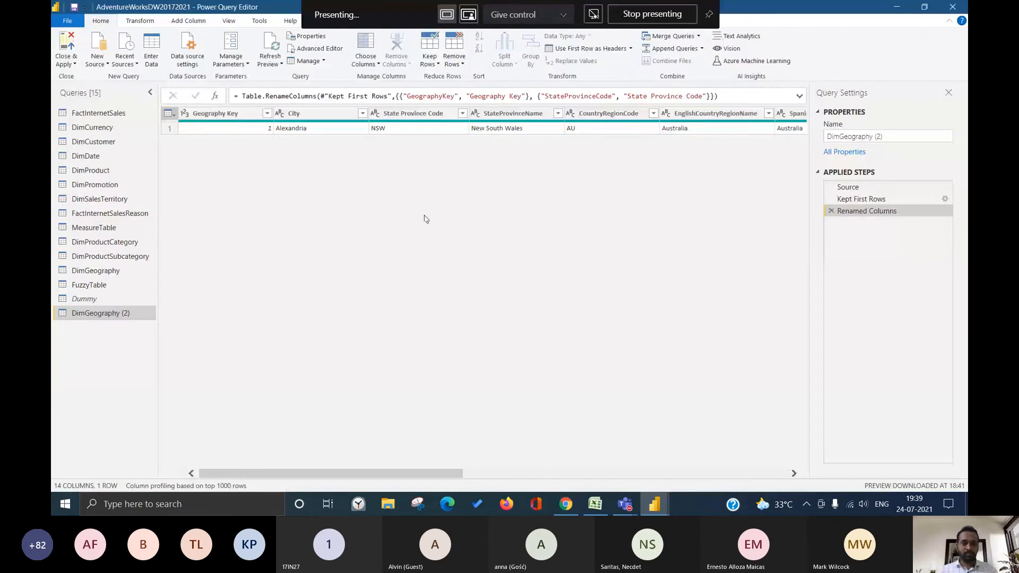
left_click(331, 51)
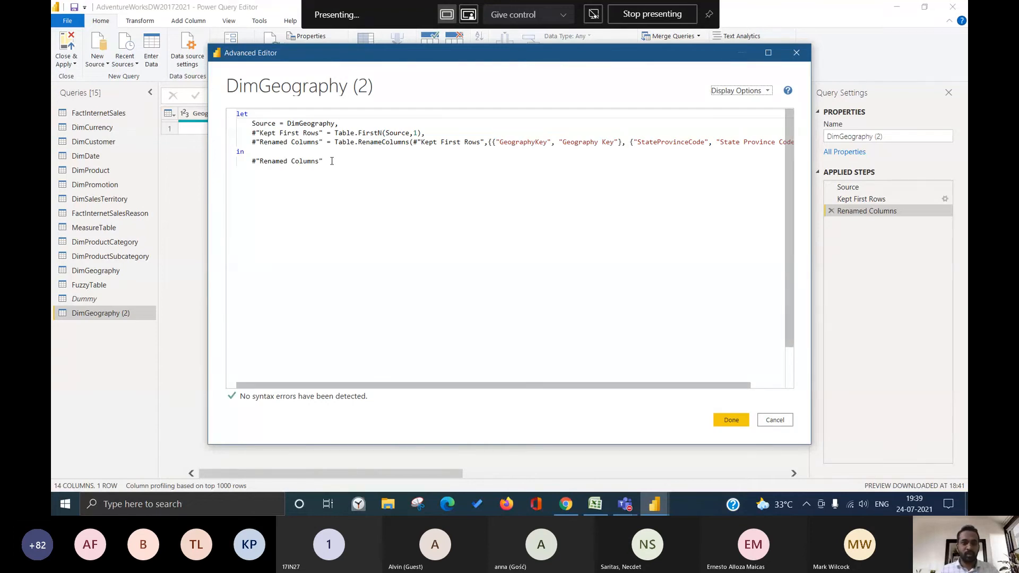
left_click_drag(246, 140, 321, 142)
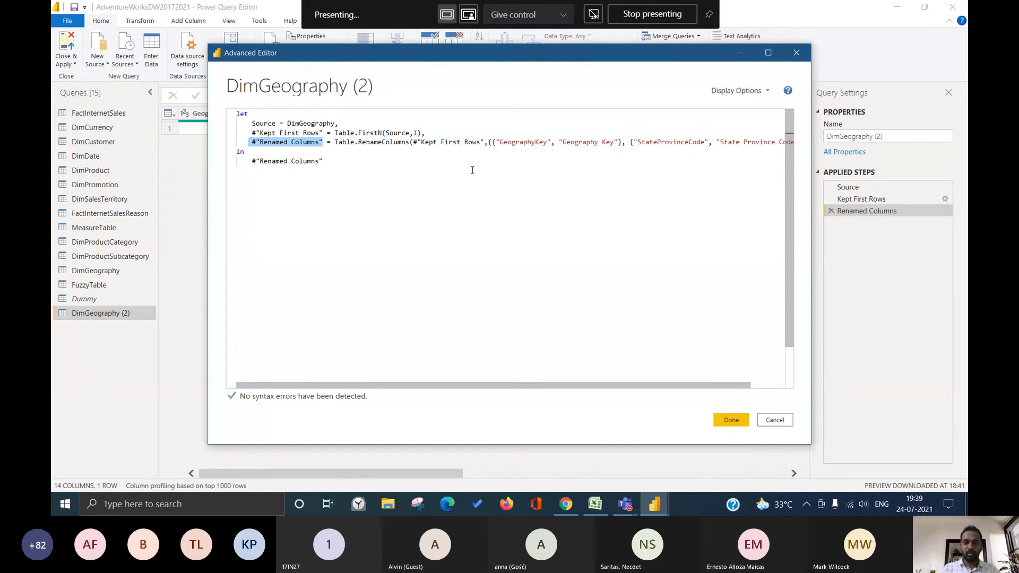
key("shift+End")
key("ctrl+c")
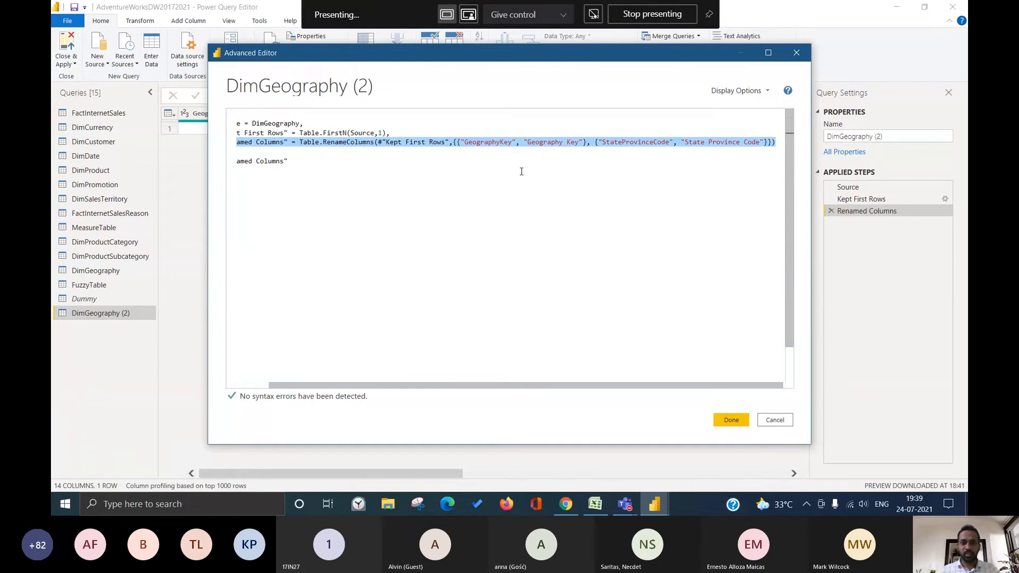
left_click(774, 420)
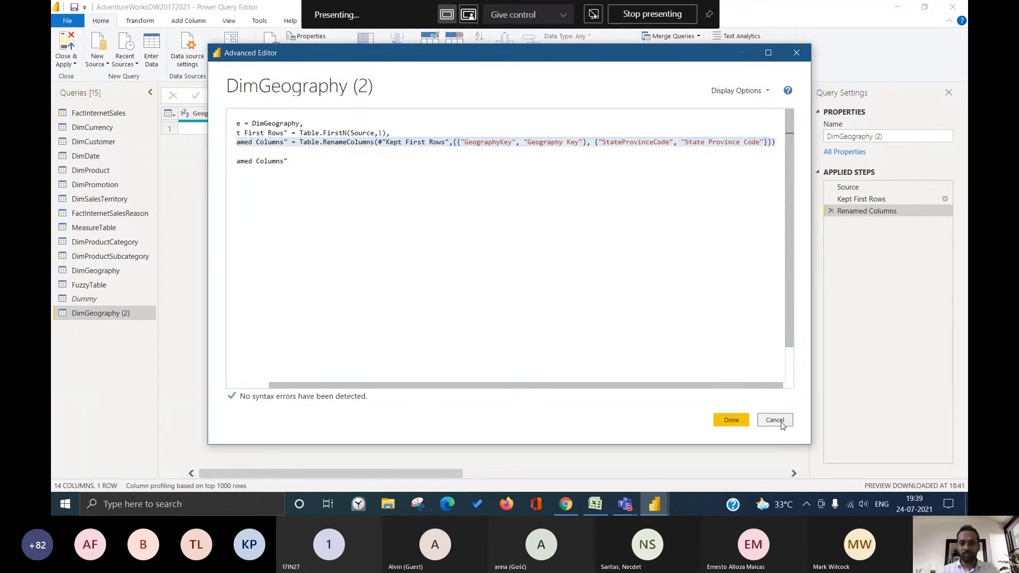
- Switch back to the Excel workbook and paste the copied Table.RenameColumns line as text into cell D5
key("alt+Tab")
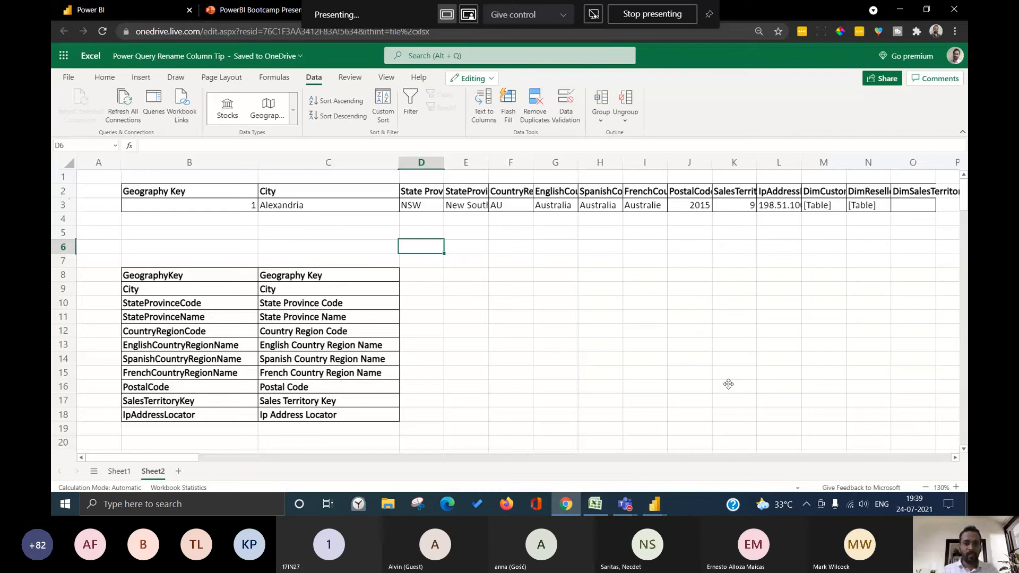
left_click(418, 228)
double_click(418, 229)
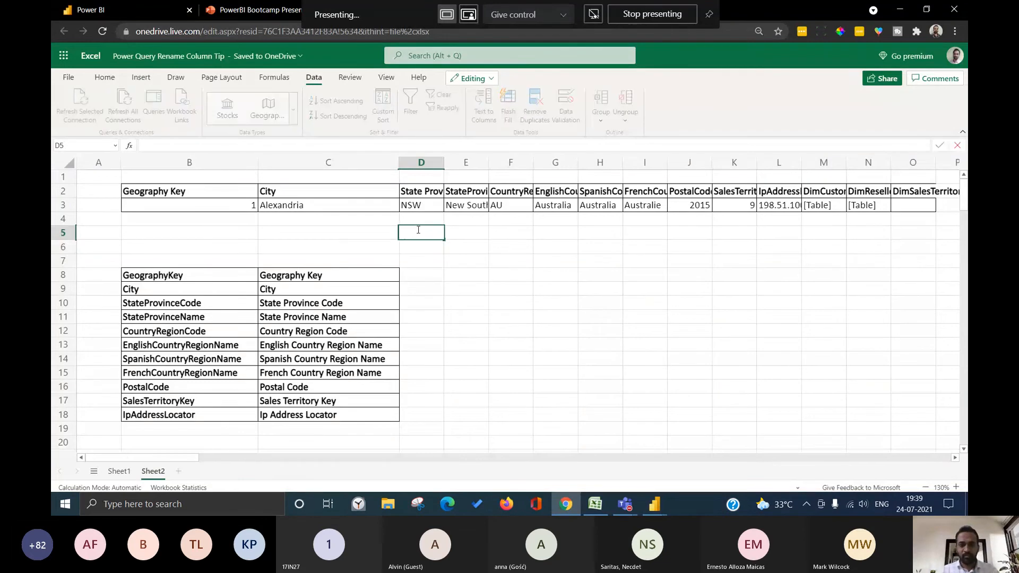
key("ctrl+v")
left_click(359, 226)
- Examine how the pasted Table.RenameColumns line in row 5 pairs each old column name with its new name
left_click(417, 247)
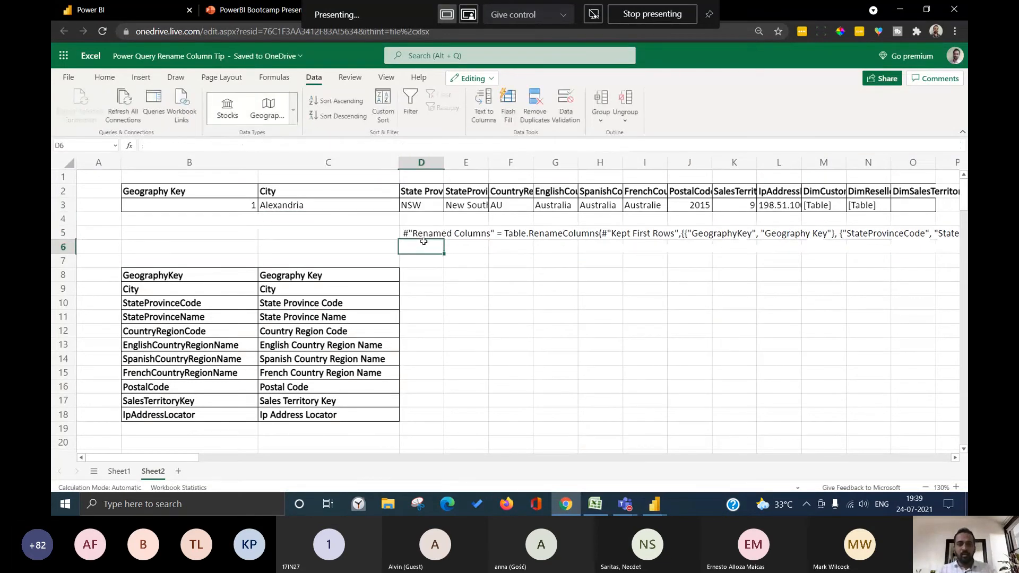
key("Right")
key("Right")
key("Right")
key("Right")
key("Right")
key("Right")
key("Right")
key("Right")
key("Right")
key("Right")
key("Right")
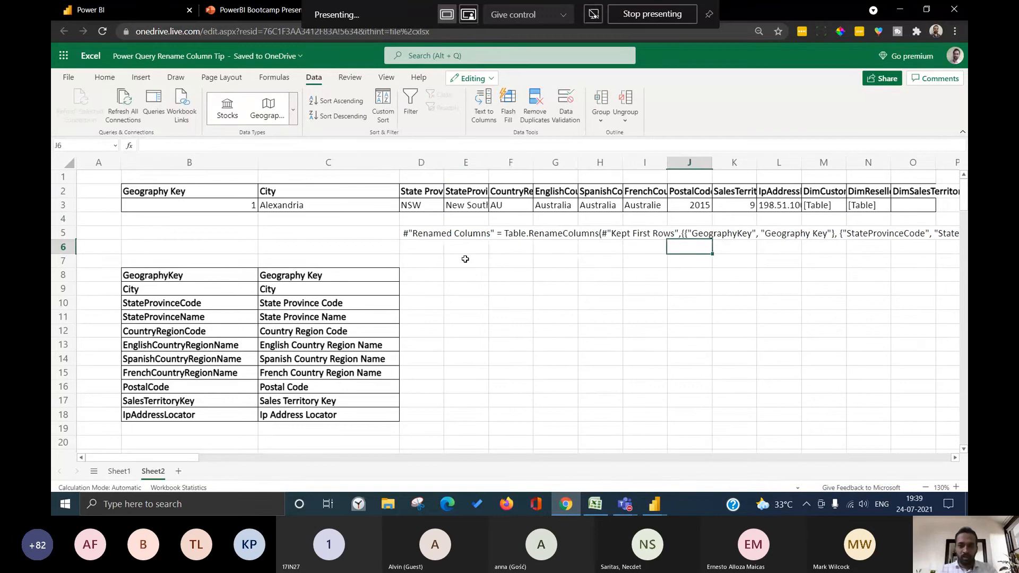
key("Right")
key("Right")
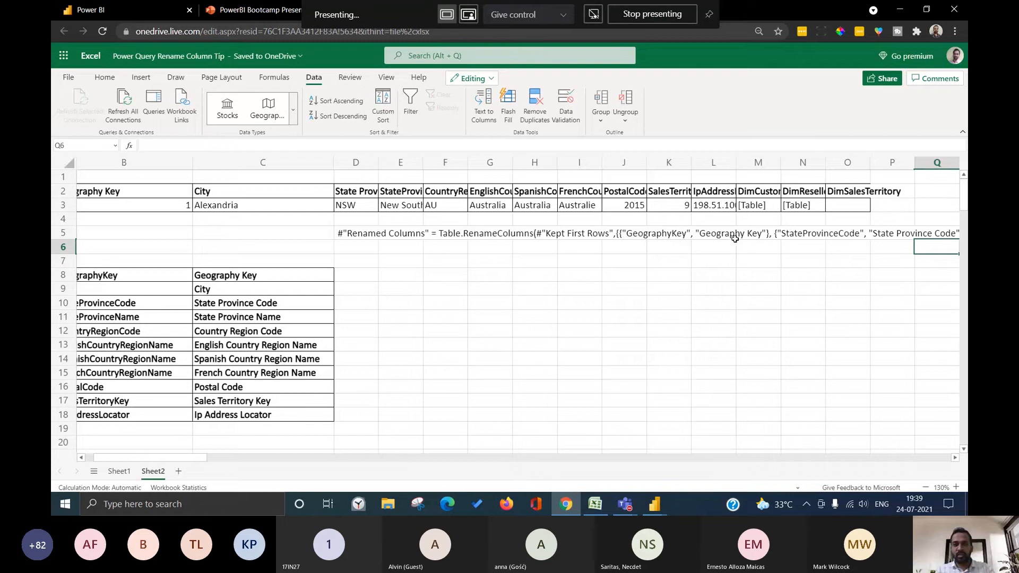
left_click_drag(796, 247, 852, 247)
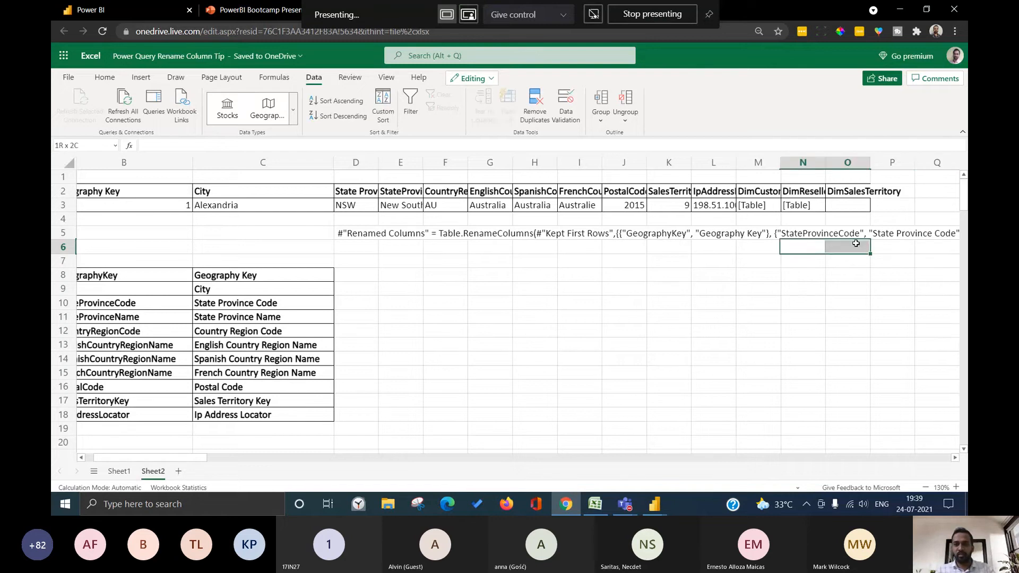
left_click(912, 246)
- Copy the opening part of the D5 text, #"Renamed Columns" = Table.RenameColumns(#"Kept First Rows", into cell D6
left_click(350, 236)
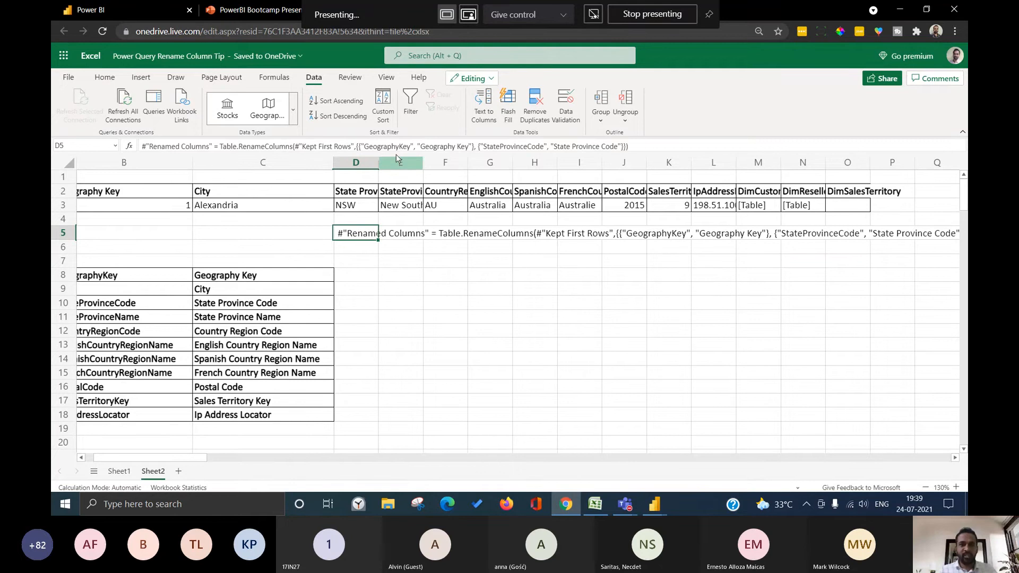
left_click(356, 147)
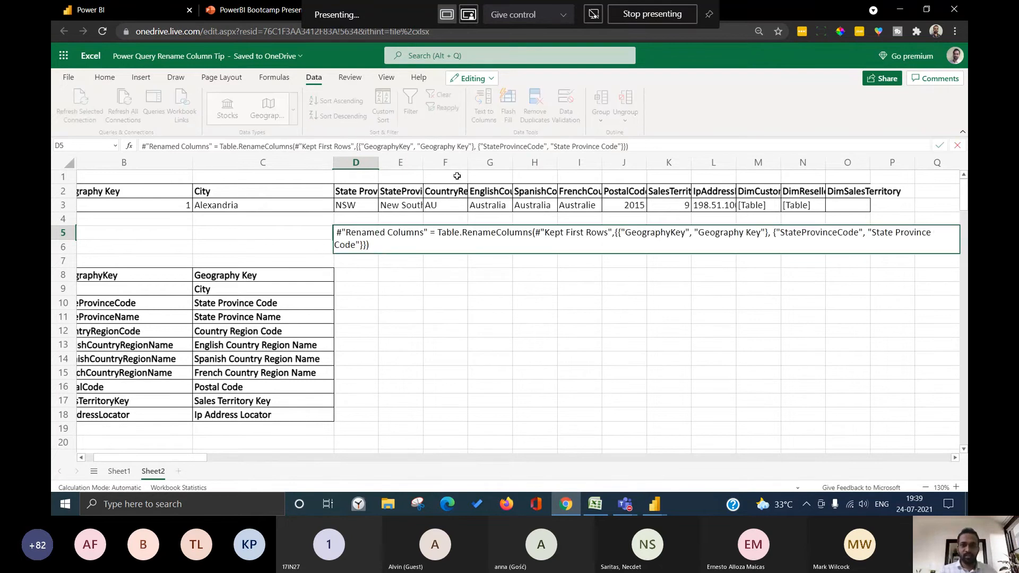
key("shift+Home")
key("Return")
key("F2")
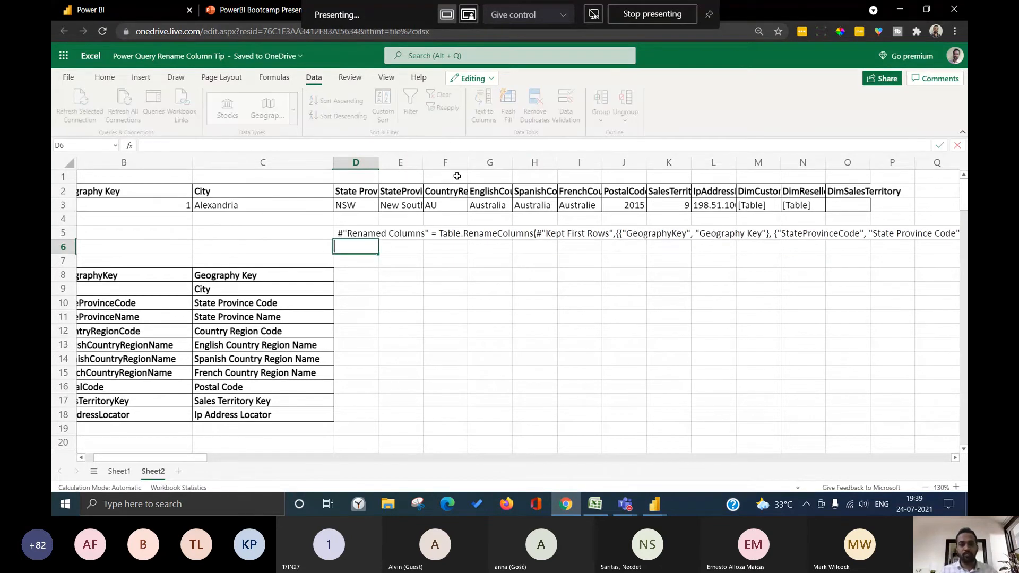
type("#\"Renamed Columns\" = Table.RenameColumns(#\"Kept First Rows\",")
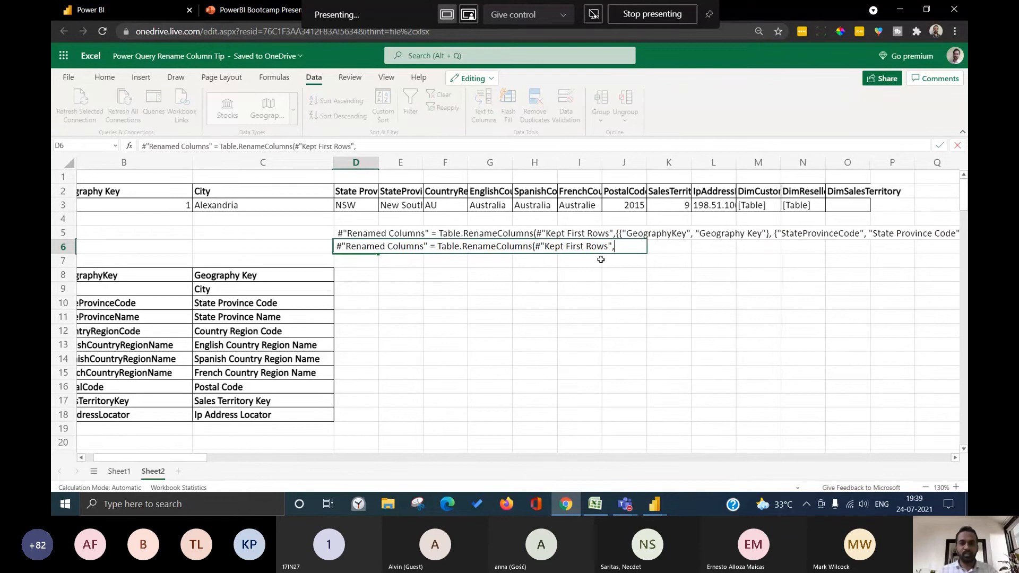
key("Return")
- Enter the opening delimiter {{" in cell D8 beside the Geography Key row
key("Return")
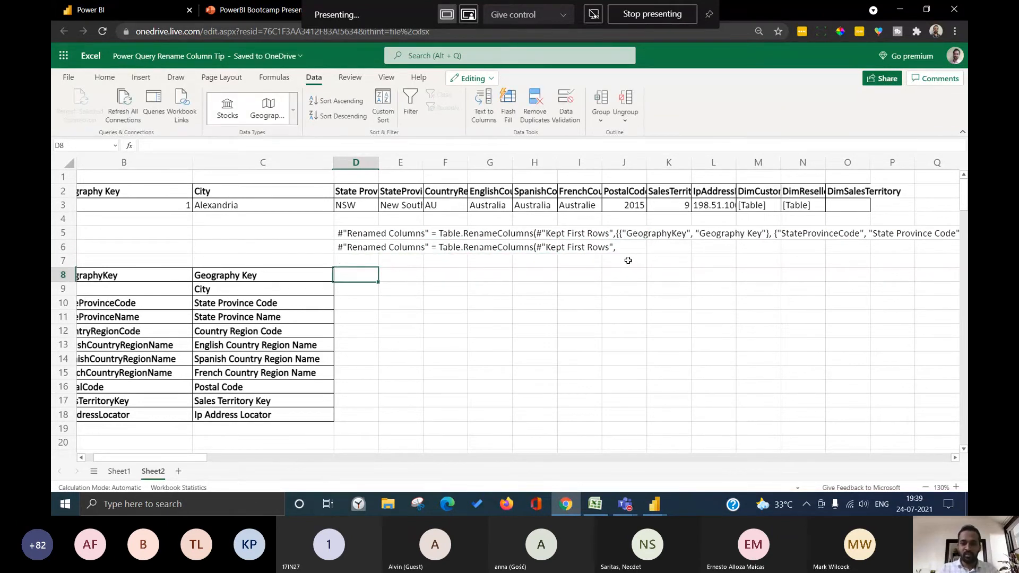
type("{{")
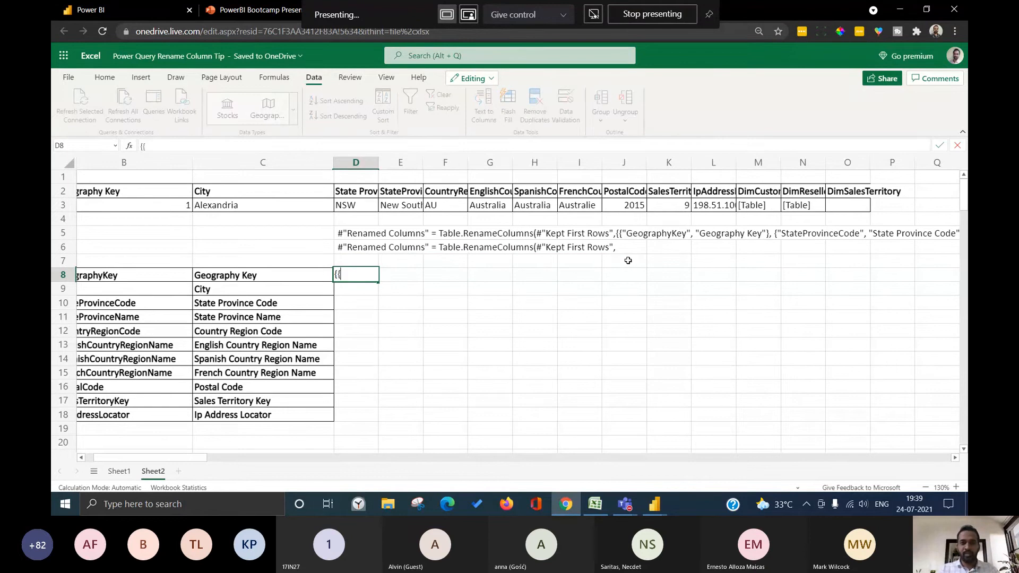
key("Return")
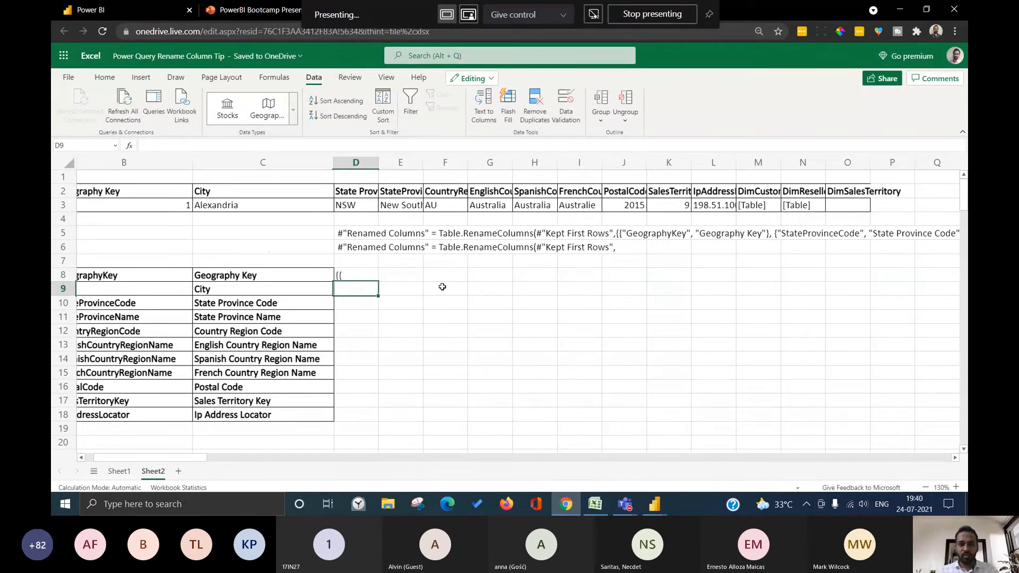
key("Up")
key("F2")
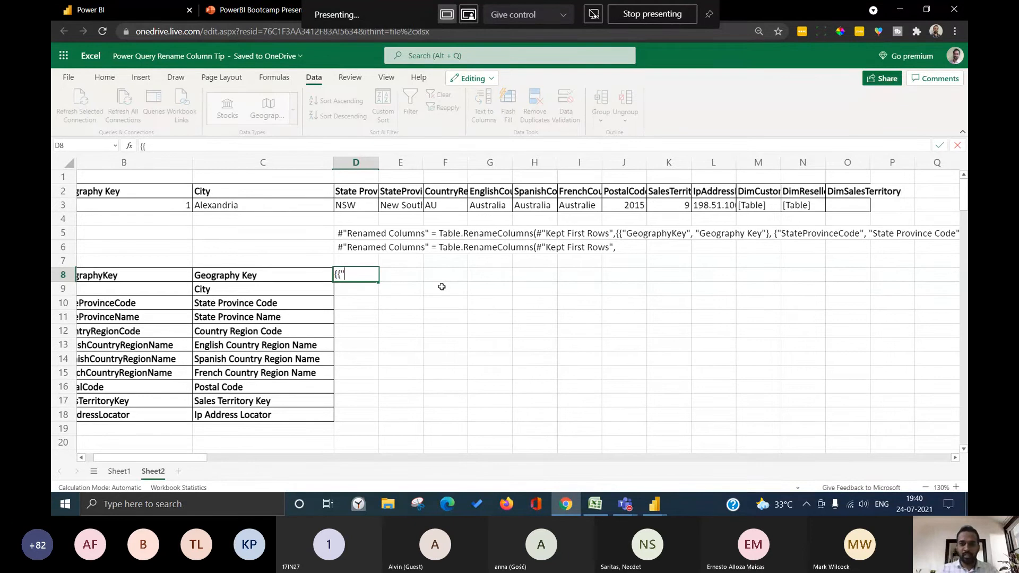
key("Tab")
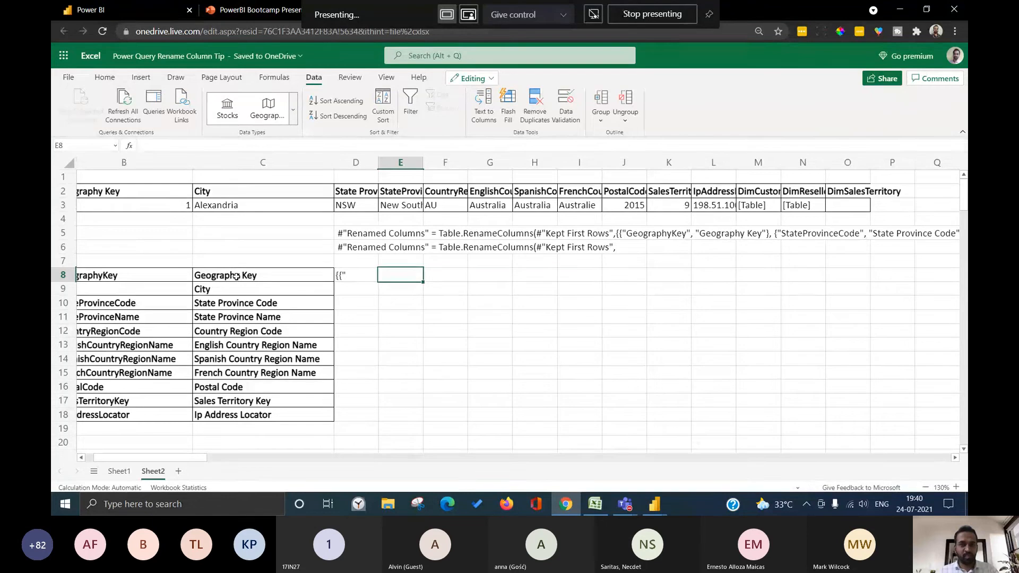
- Enter the separator "," in cell E8 to go between the old and new column names
left_click(104, 277)
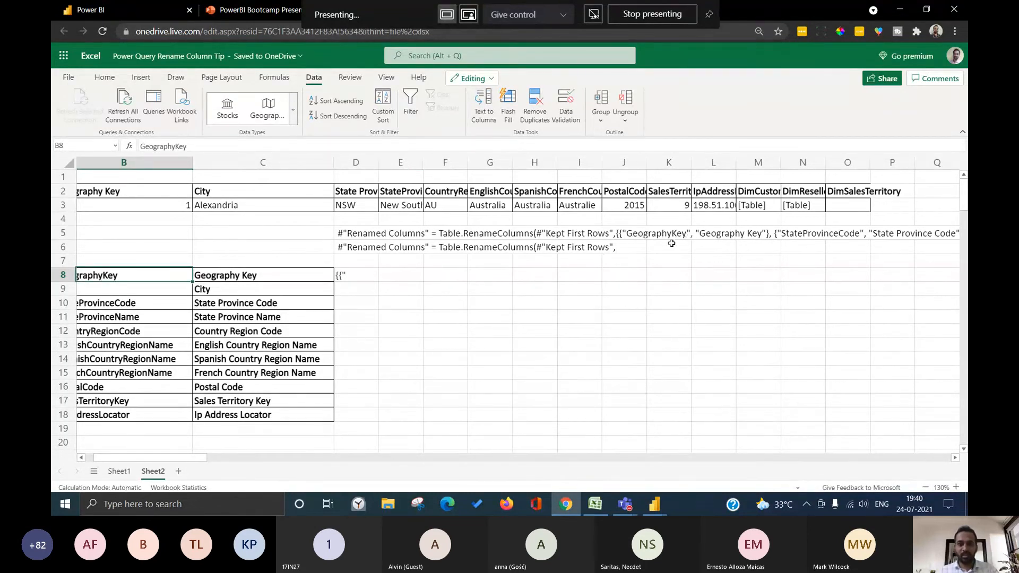
left_click(396, 273)
type("\"")
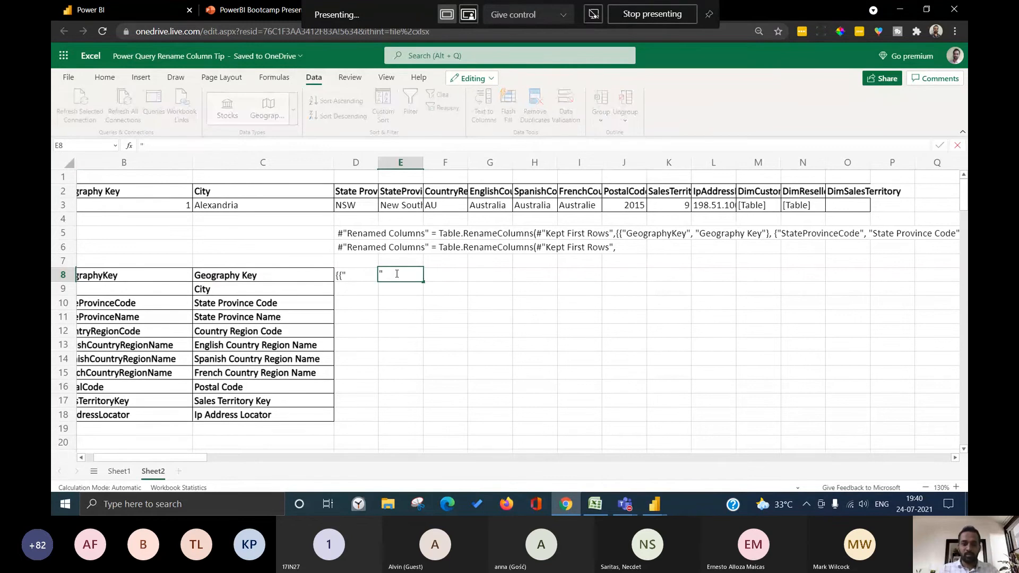
type("\",\"")
key("Return")
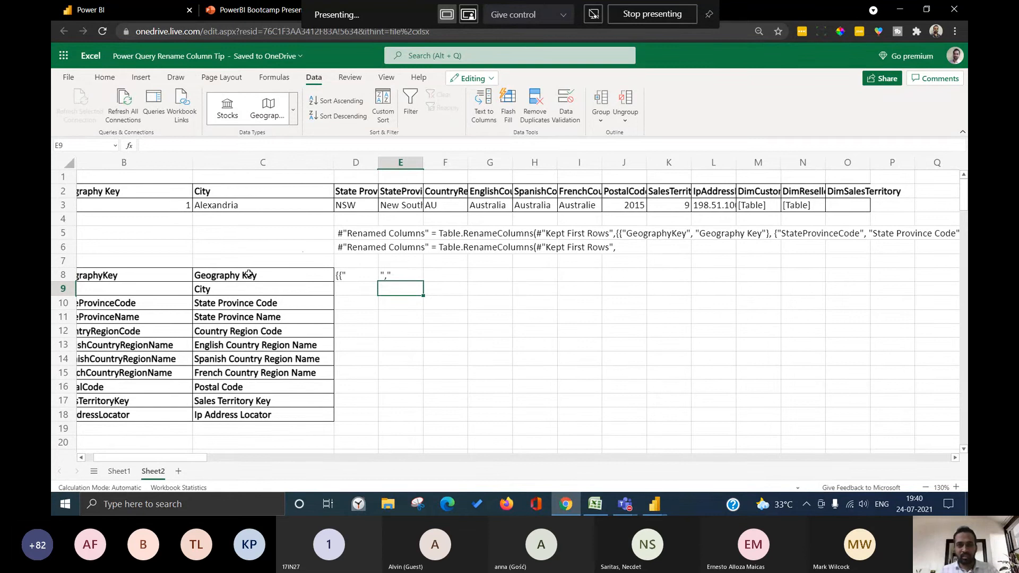
- Enter the closing delimiter "}, in cell F8 and return to the formula opening in cell D6
left_click(429, 278)
type("\"},")
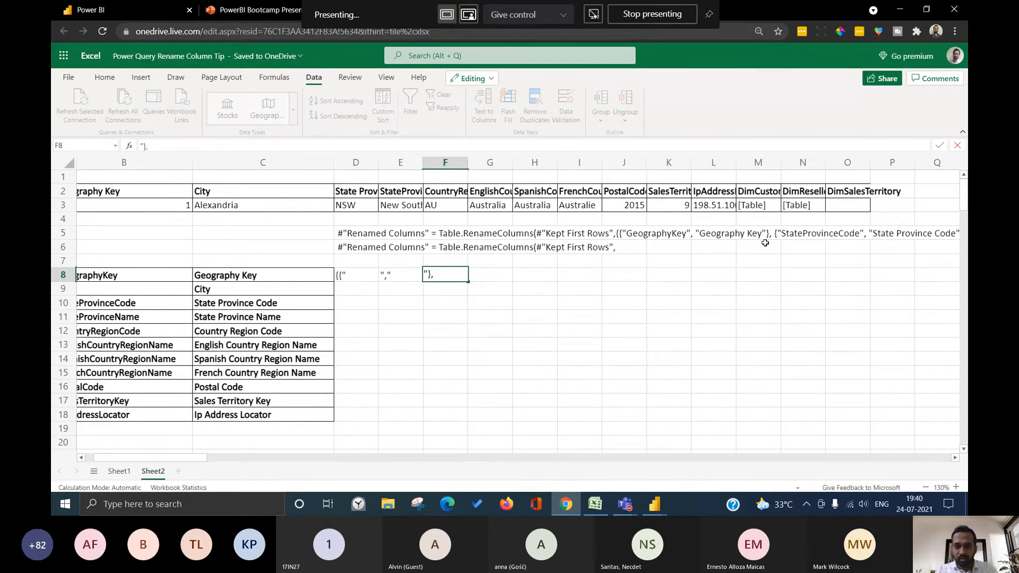
key("Return")
key("Up")
key("Left")
key("Up")
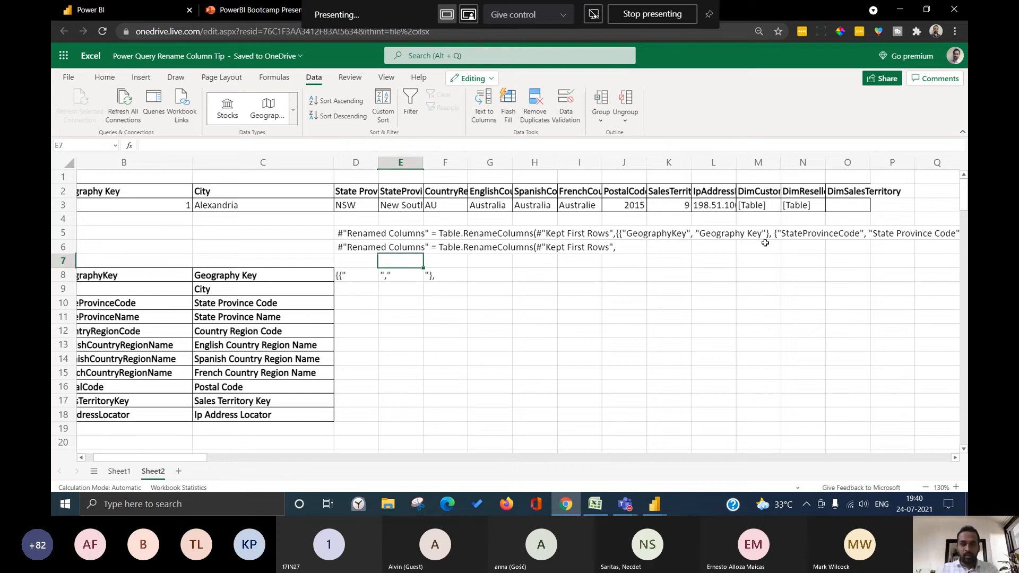
key("Left")
key("Up")
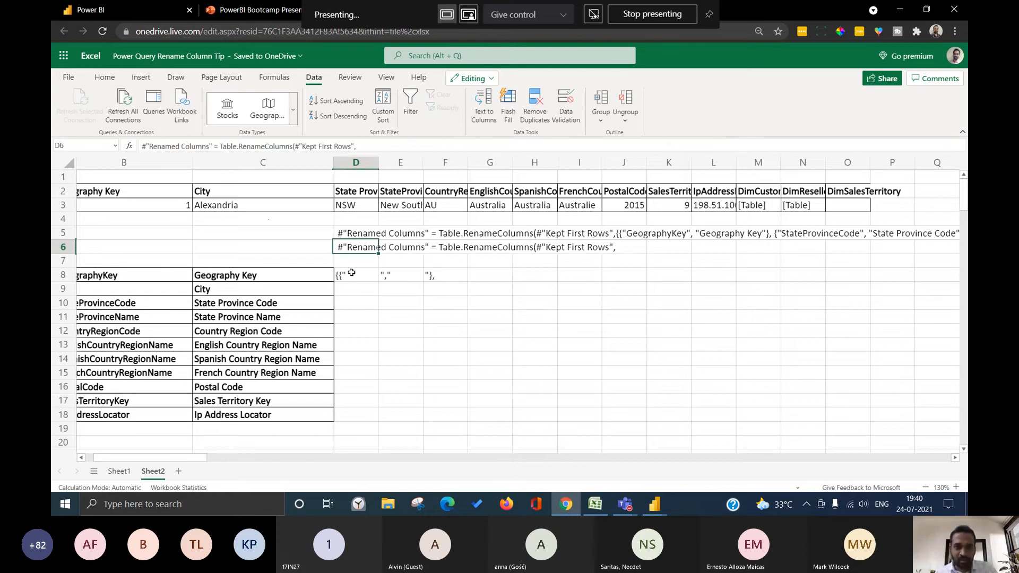
- Add an opening brace to the end of the formula text in D6, so it ends with #"Kept First Rows",{
double_click(371, 249)
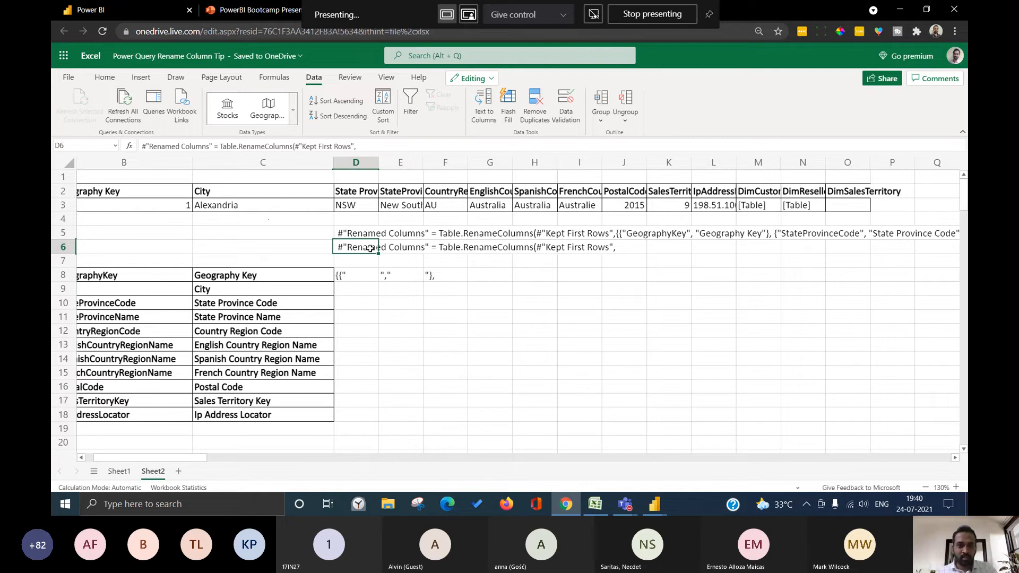
key("ctrl+z")
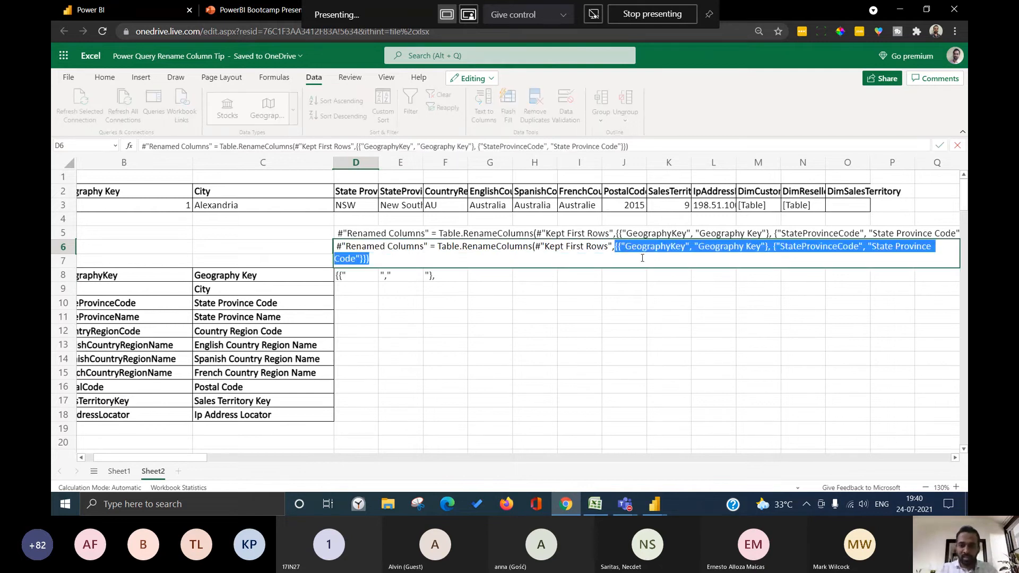
key("Delete")
key("ctrl+z")
key("Delete")
key("Return")
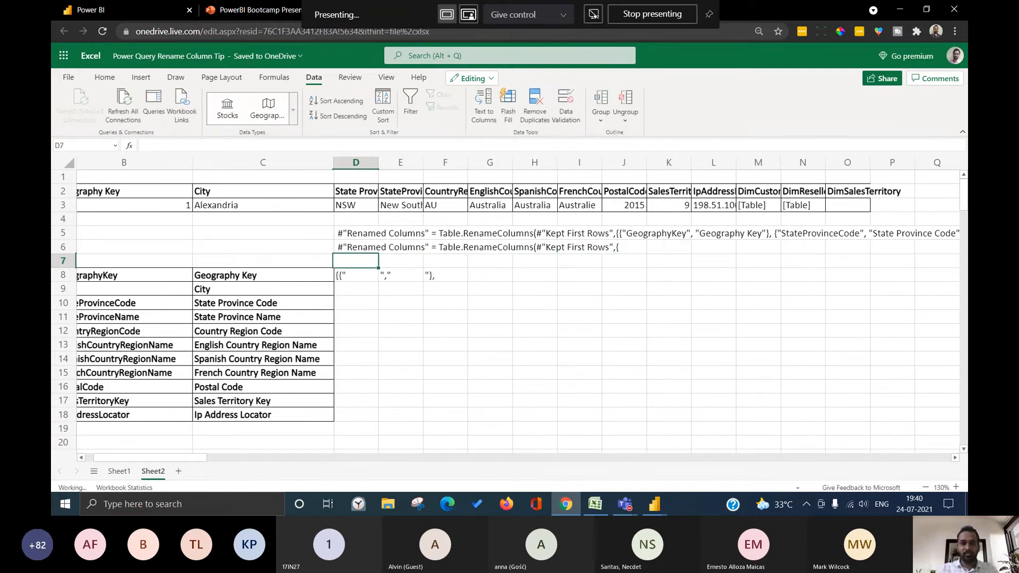
- Reduce the opening delimiter in cell D8 to a single brace and quote, {"
key("Down")
key("F2")
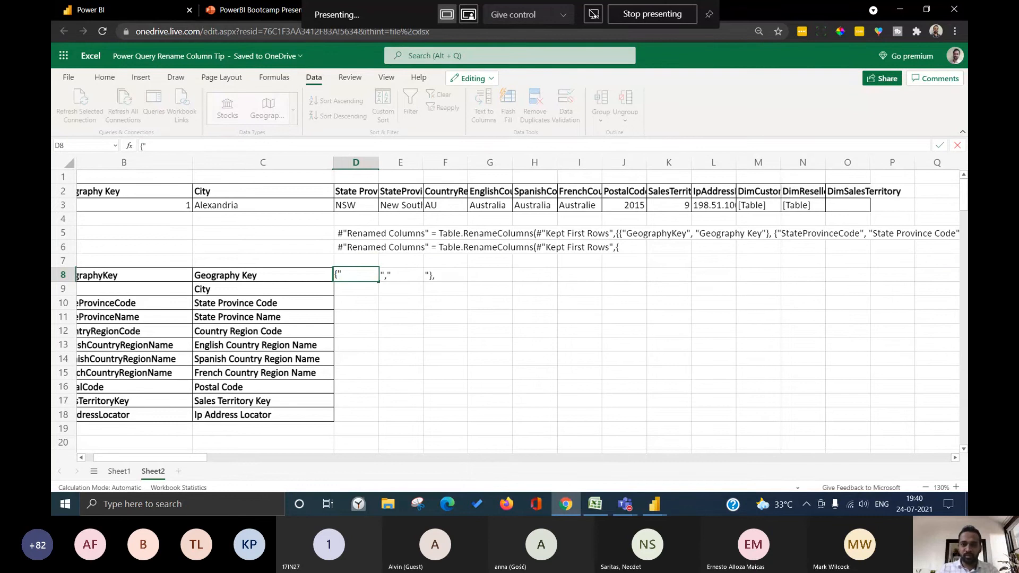
key("Return")
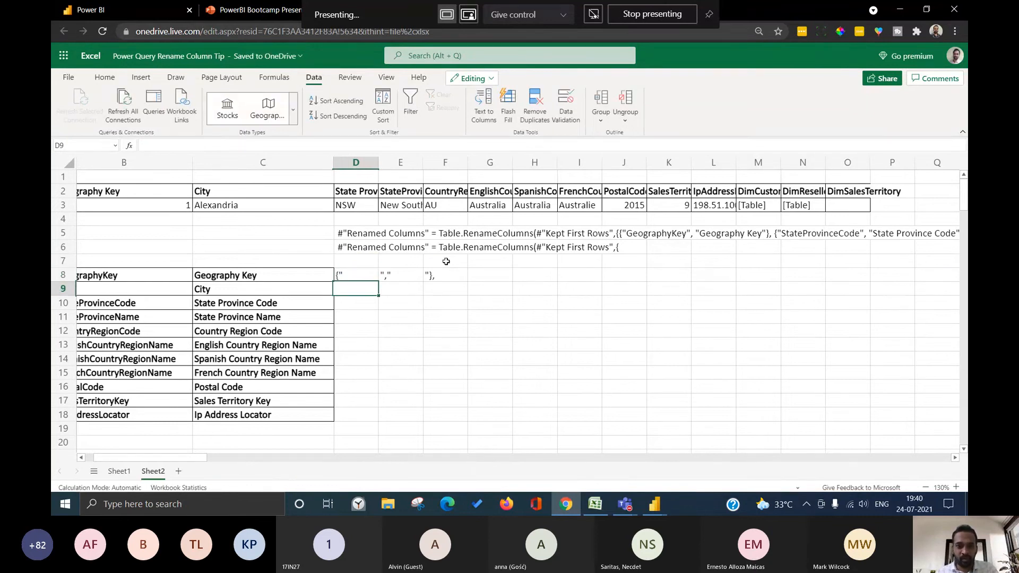
- Enter the concatenation formula =D8&B8&E8&C8&F8 in cell G8 to build the first rename pair
left_click(480, 276)
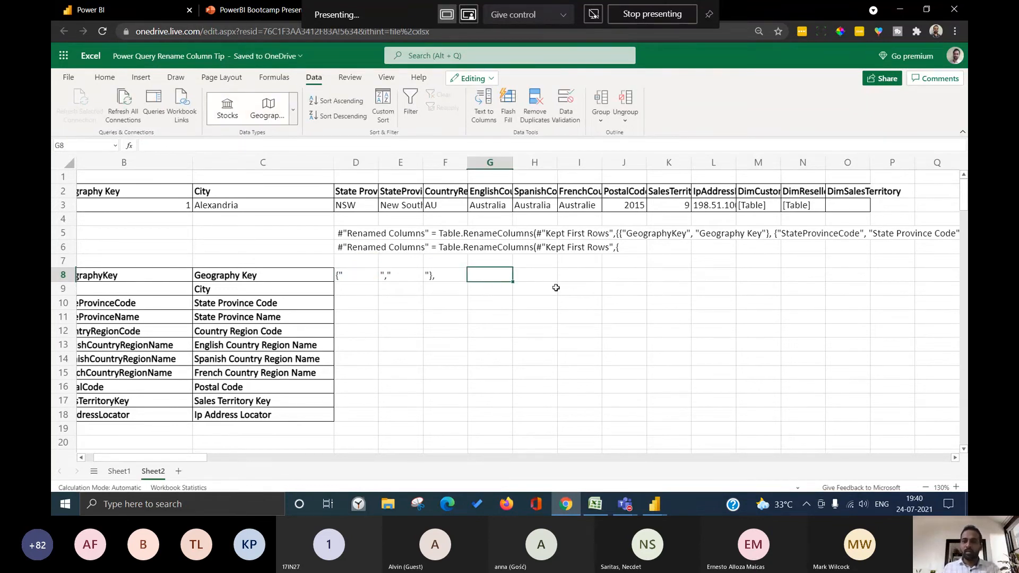
type("=")
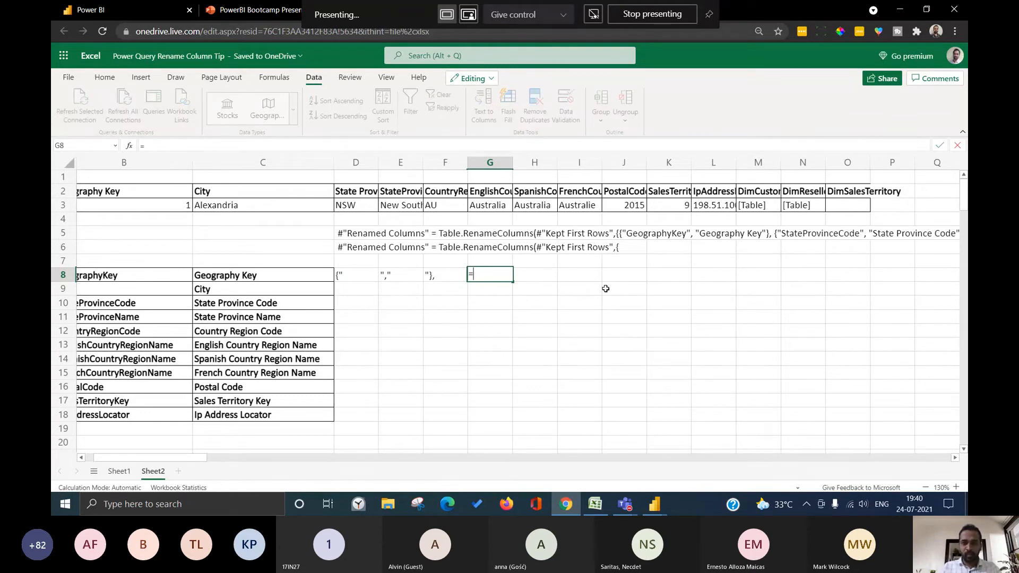
key("Left")
key("Left")
key("Left")
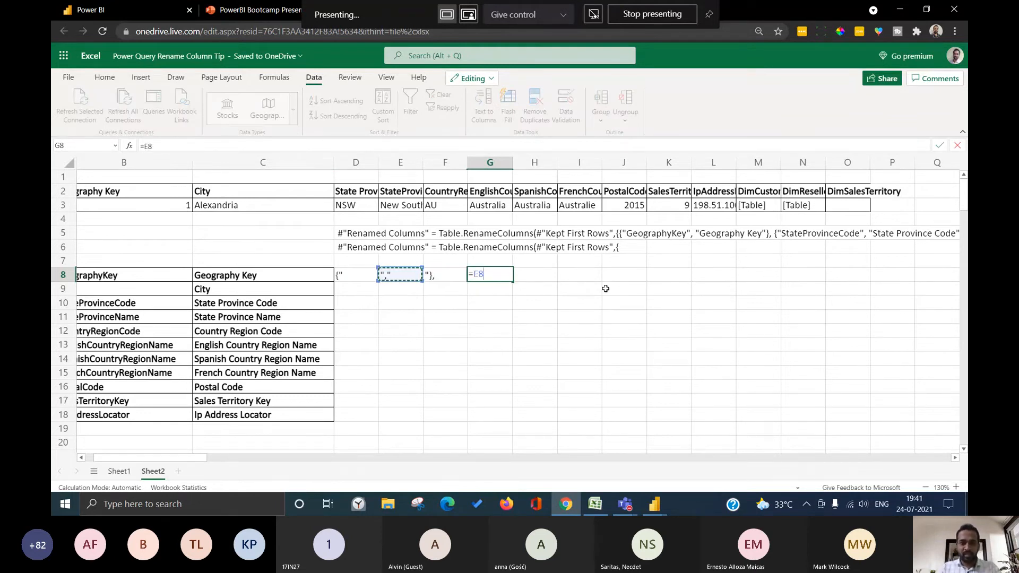
type("&")
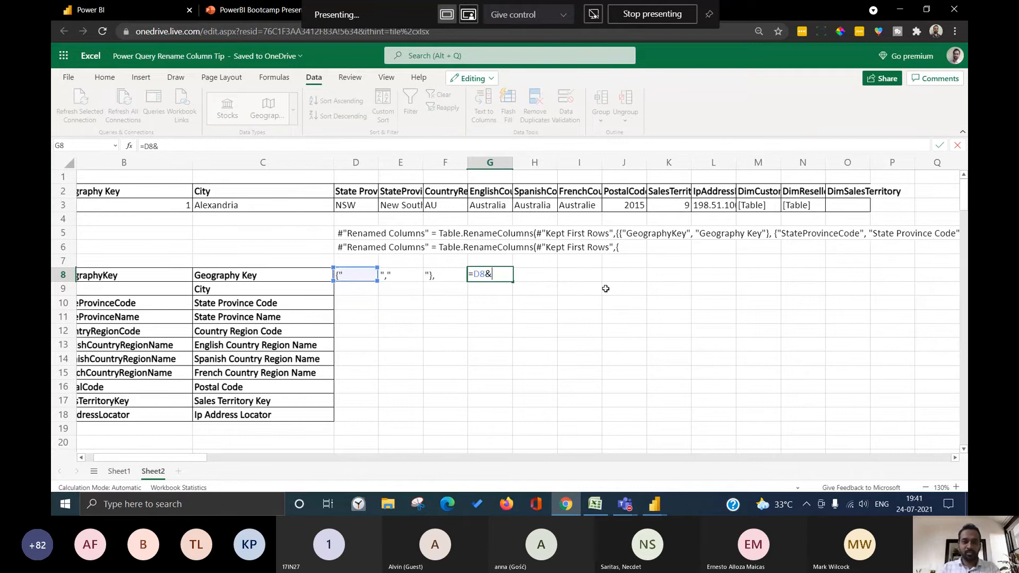
key("Left")
key("Left")
key("Left")
key("Left")
key("Left")
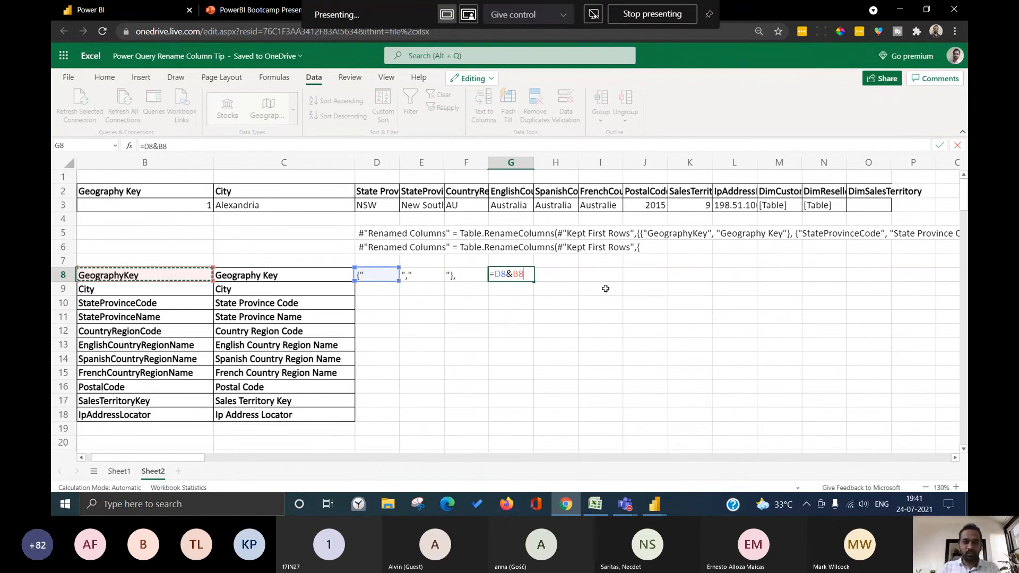
type("&")
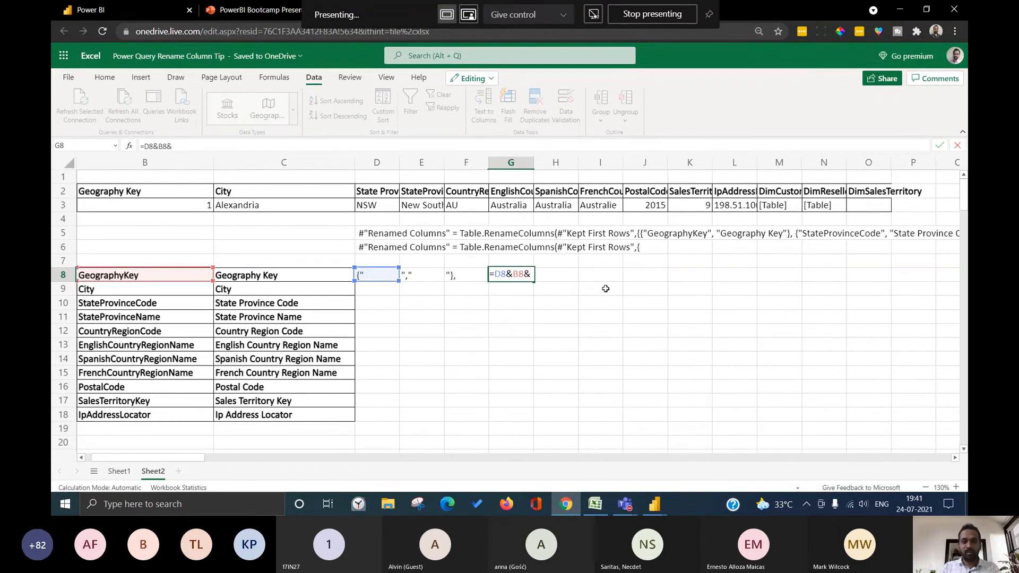
key("Left")
key("Left")
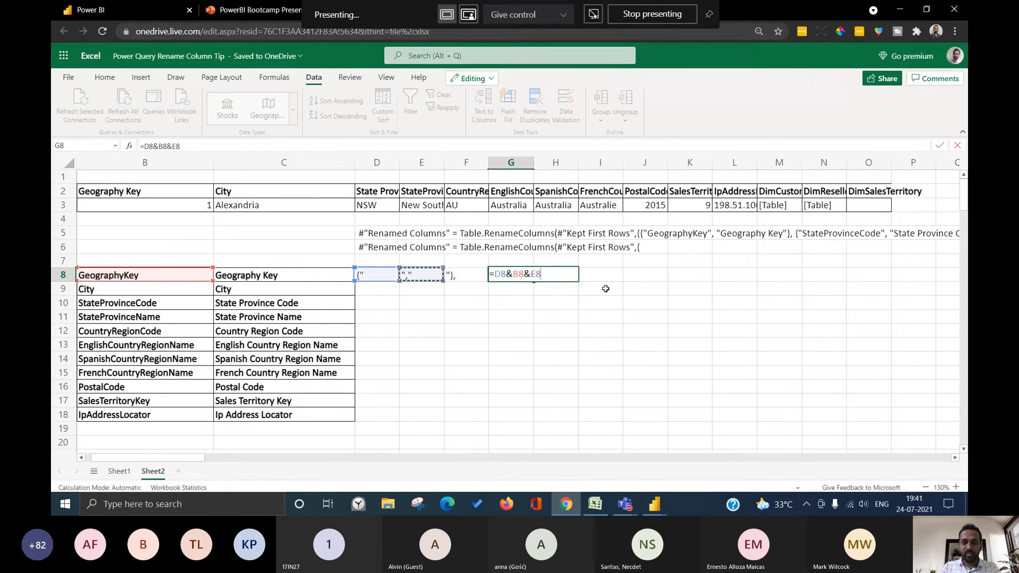
type("&")
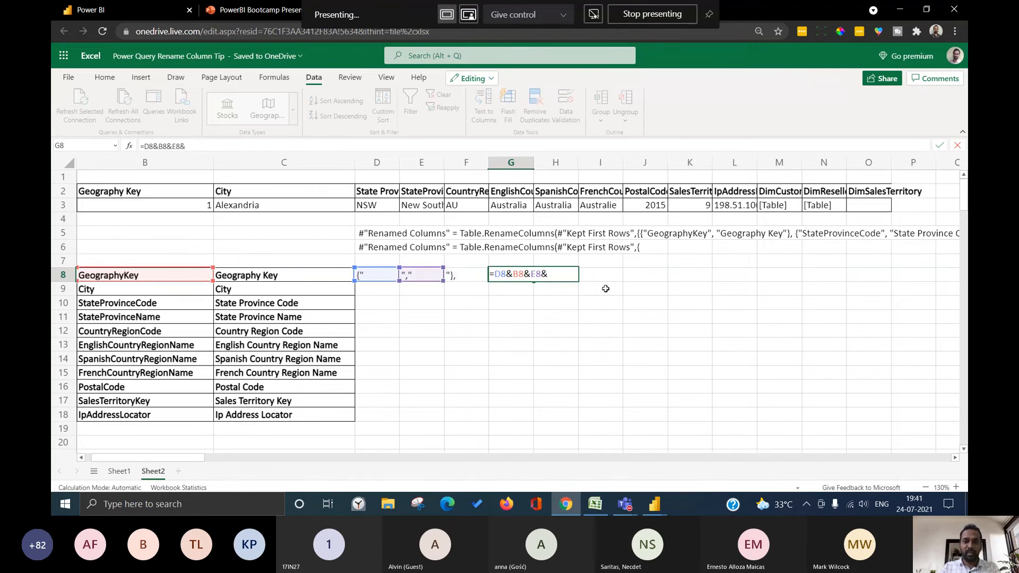
key("Left")
key("Left")
key("Left")
key("Left")
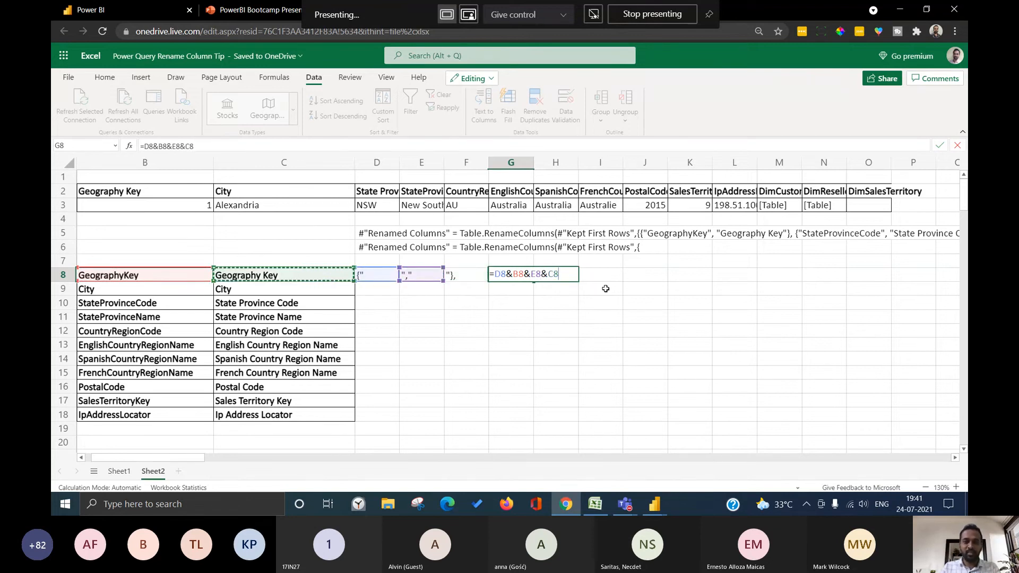
type("&")
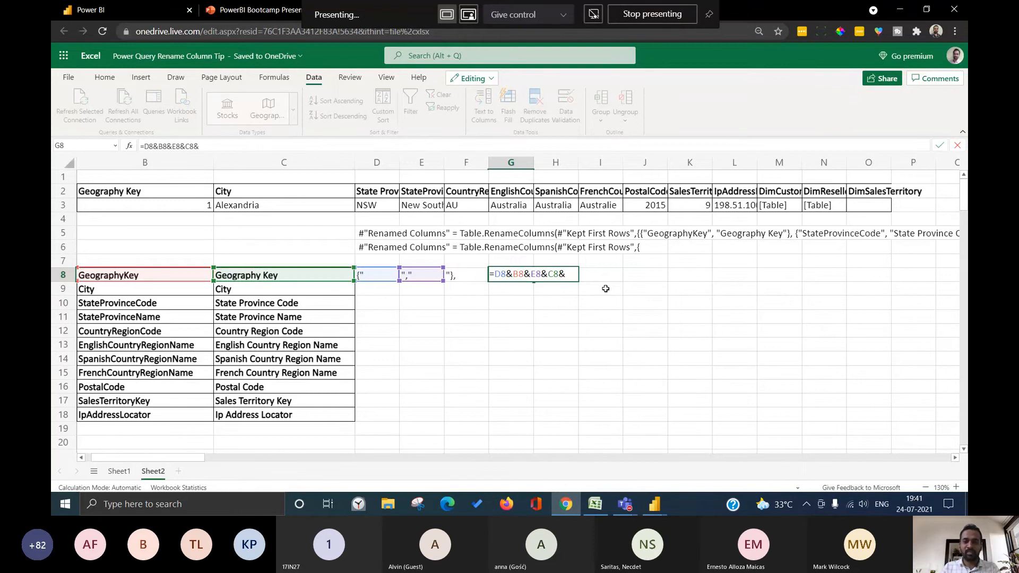
key("Left")
key("Return")
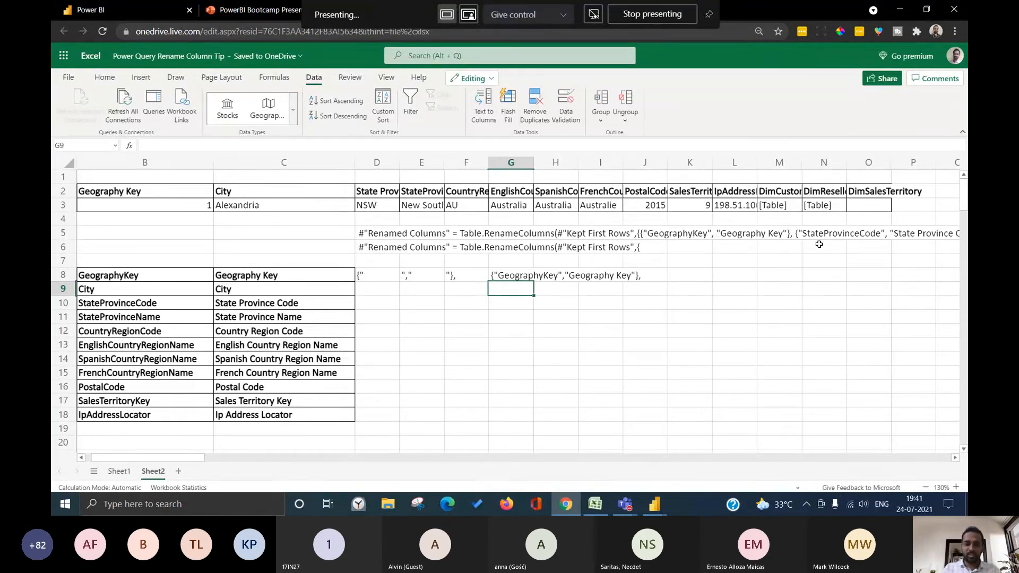
- Copy the delimiters and formula in D8:G8 down through row 18, covering every column name
key("Up")
key("Left")
key("Left")
key("Left")
key("shift+Right")
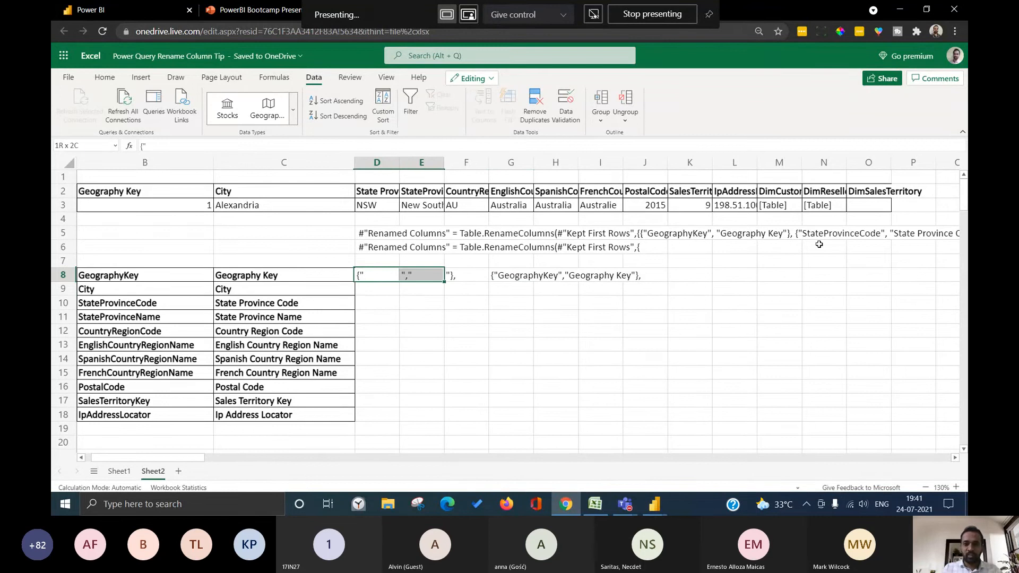
key("shift+Right")
key("shift+Right")
key("ctrl+c")
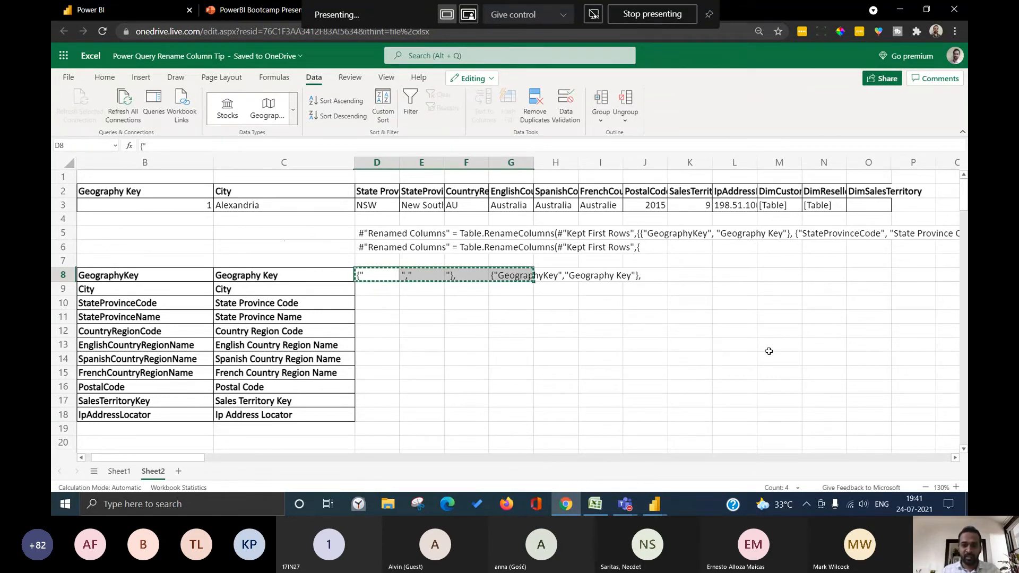
left_click(524, 412, "shift")
key("ctrl+v")
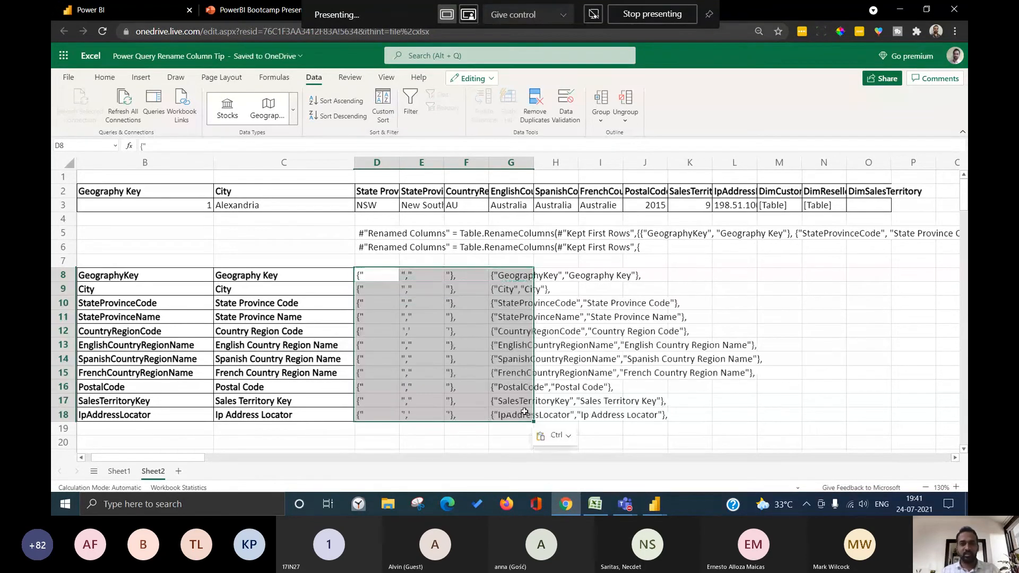
- Change the closing delimiter in F18, on the Ip Address Locator row, to "}}) to end the list
left_click(497, 328)
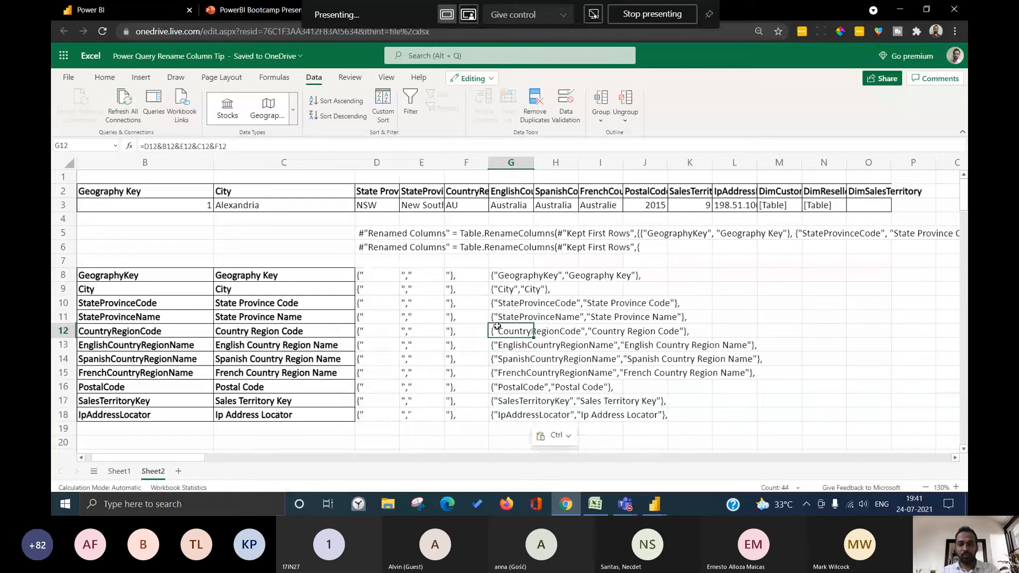
left_click(501, 273)
left_click(499, 416)
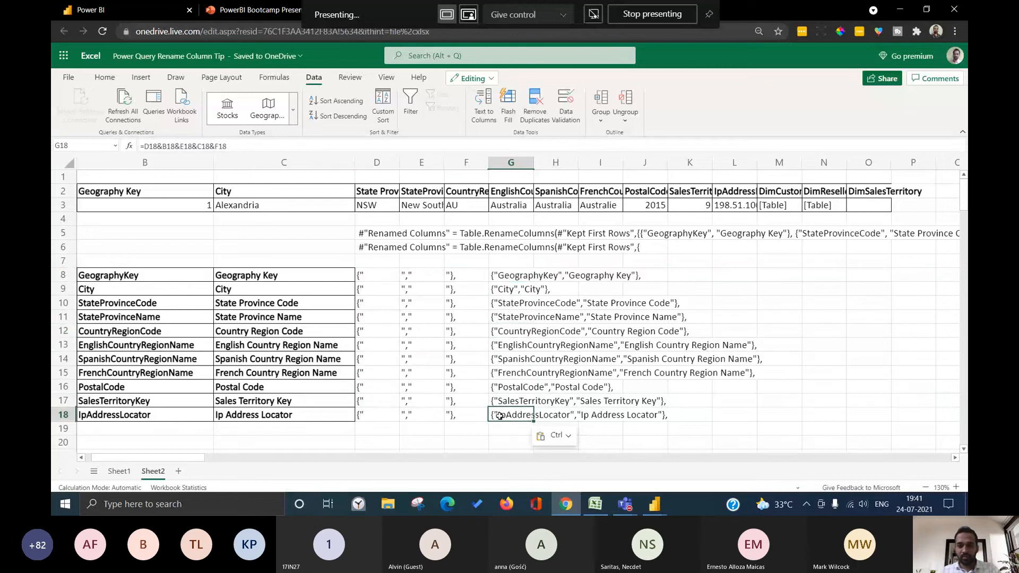
left_click_drag(198, 458, 208, 459)
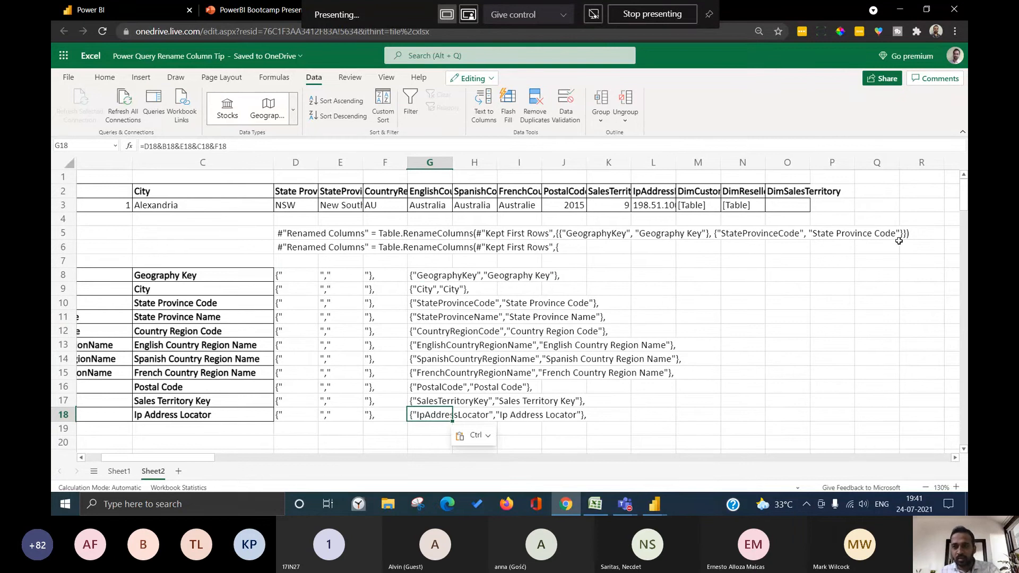
left_click(378, 412)
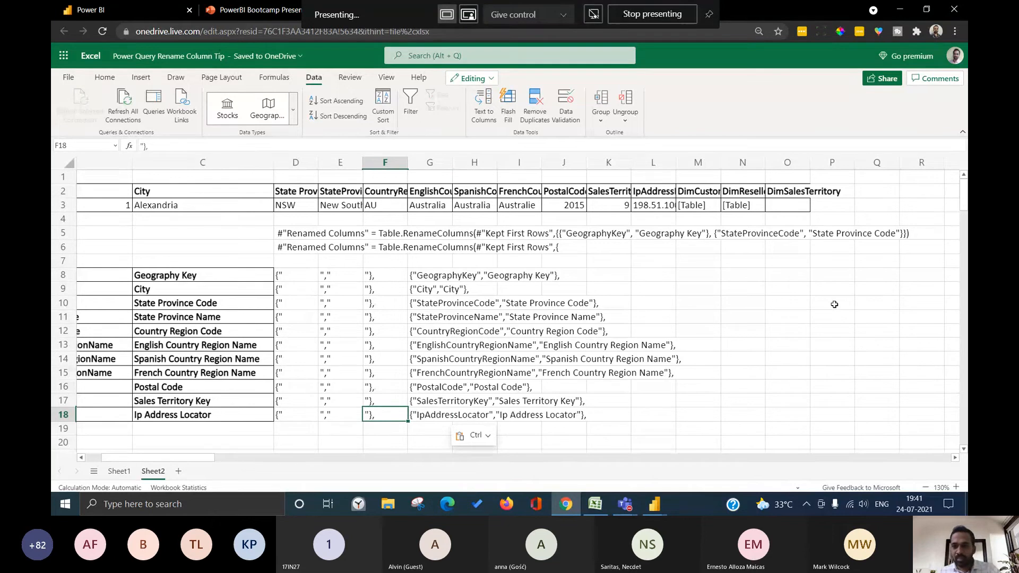
key("F2")
key("BackSpace")
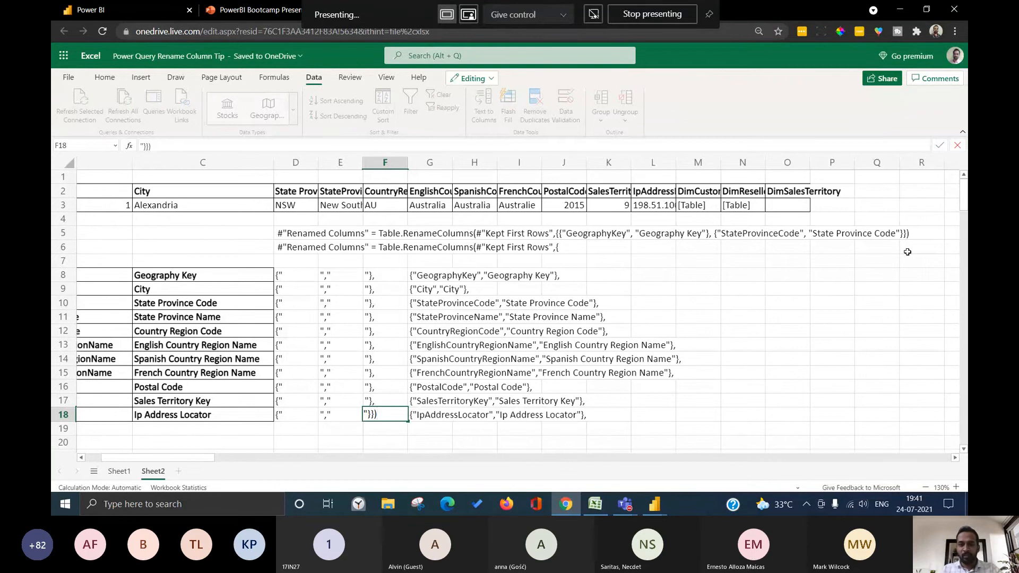
key("Return")
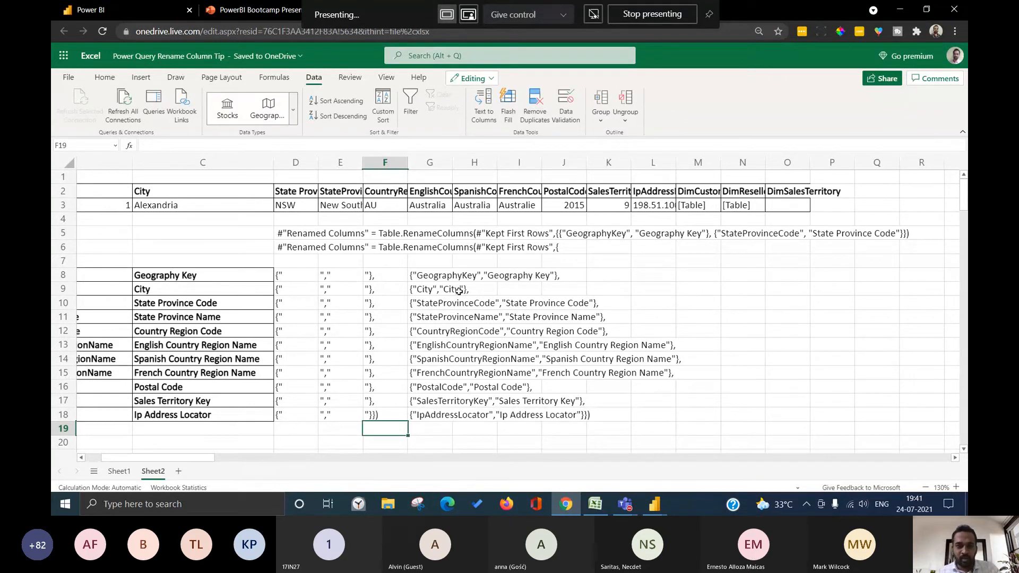
- Move the Table.RenameColumns opening text from D6 to G7, directly above the generated rename pairs
left_click_drag(436, 276, 438, 414)
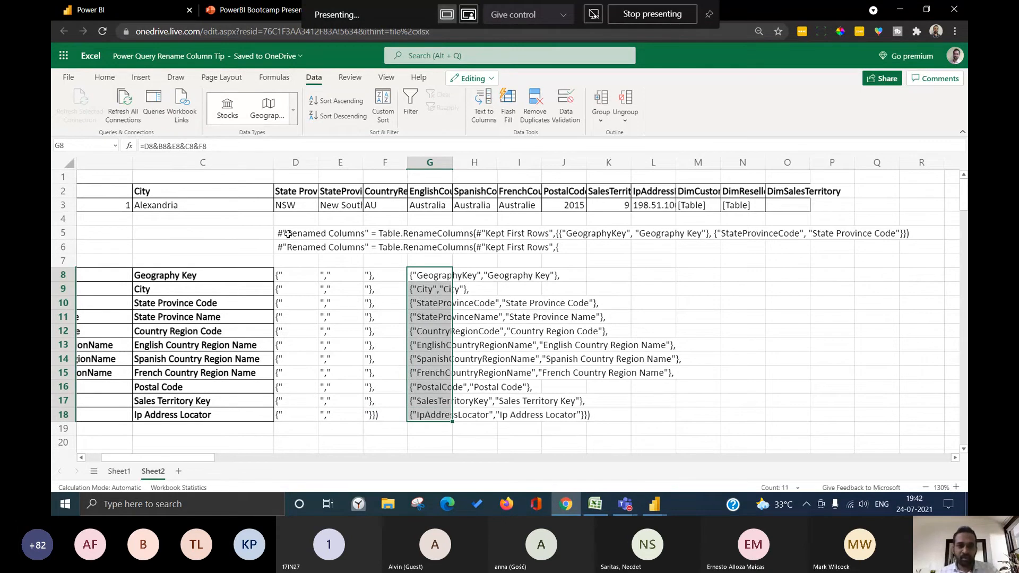
left_click(298, 250)
left_click_drag(298, 250, 433, 265)
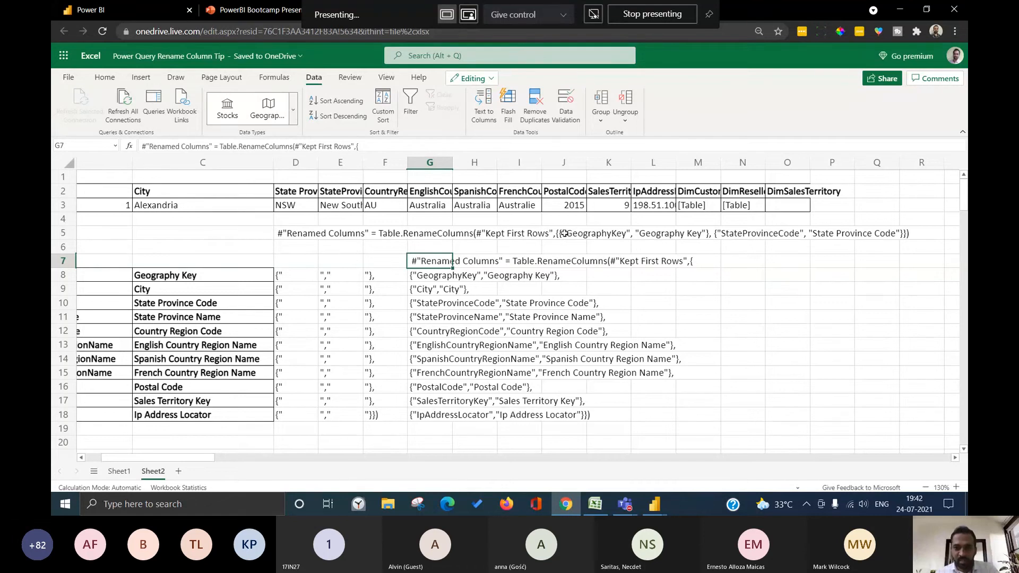
- Copy the complete generated rename code in G7:G18
left_click(430, 279)
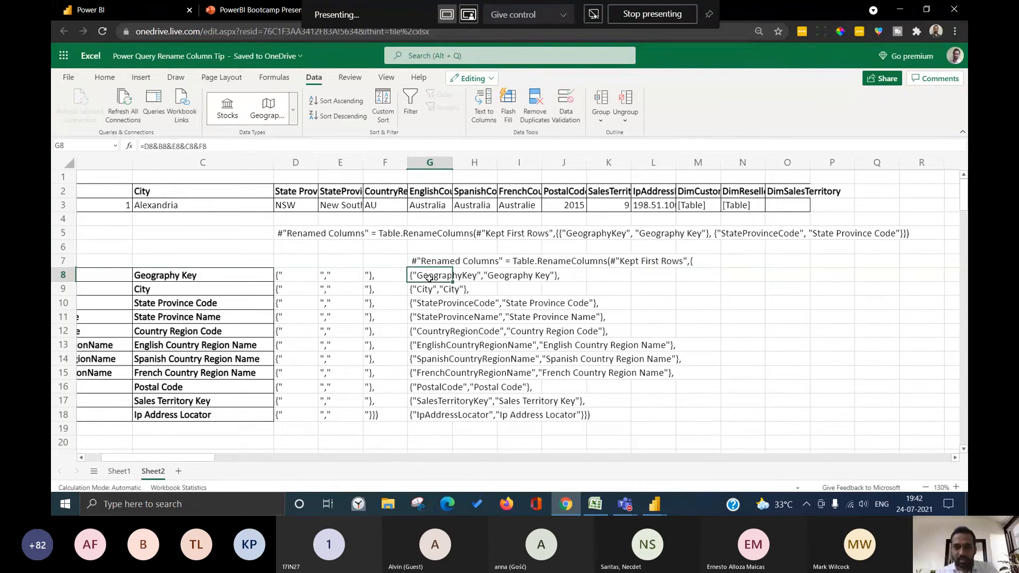
left_click_drag(430, 279, 439, 405)
left_click_drag(429, 262, 431, 414)
key("ctrl+c")
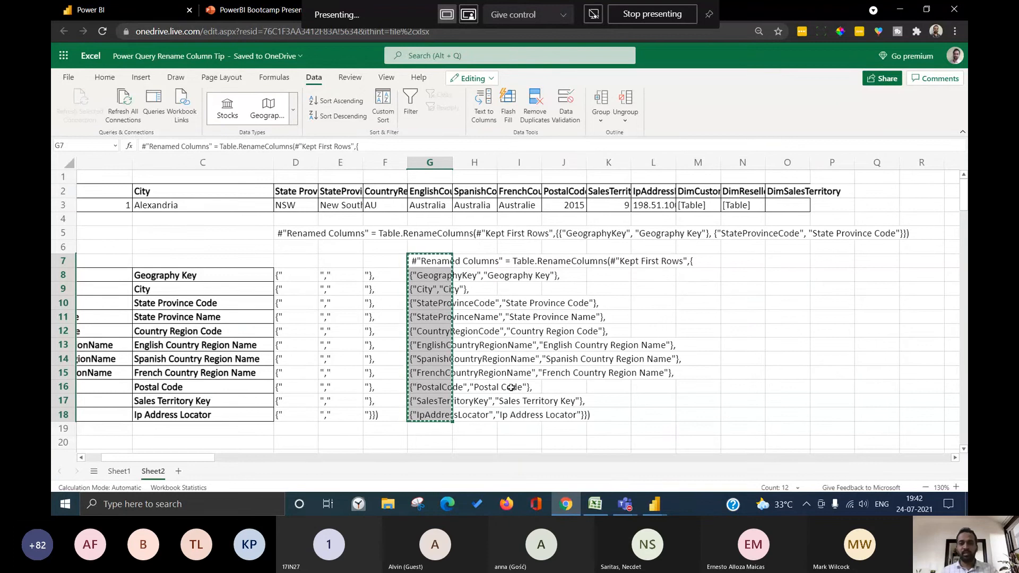
- Switch to the Power Query Editor and open the Advanced Editor for the DimGeography (2) query
mouse_move(659, 506)
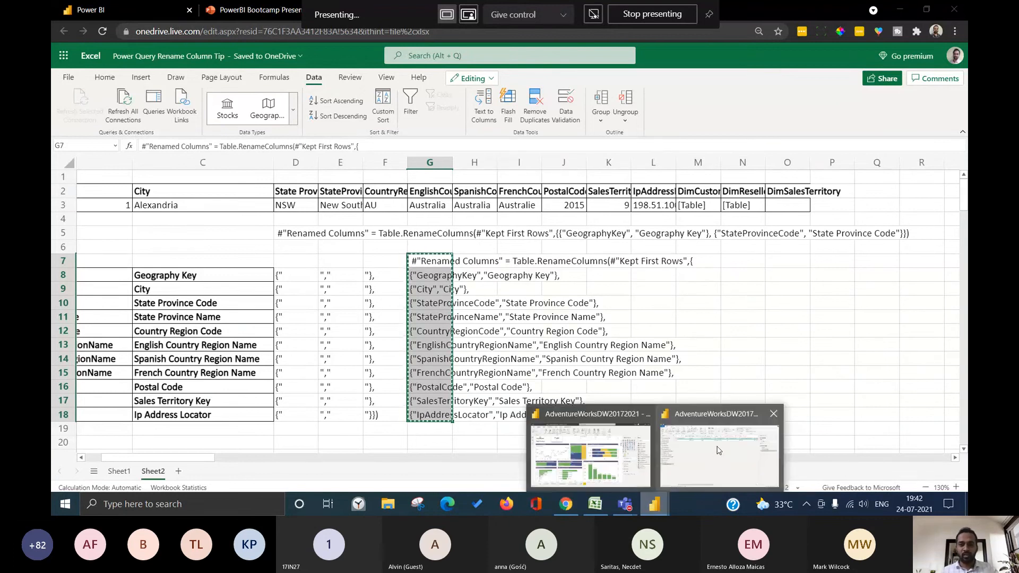
left_click(716, 441)
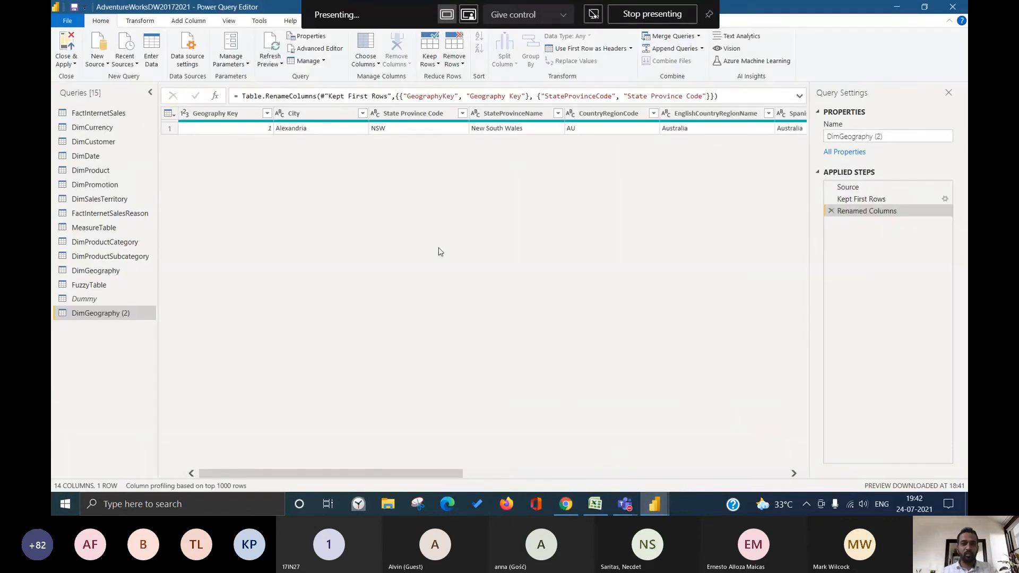
left_click(321, 49)
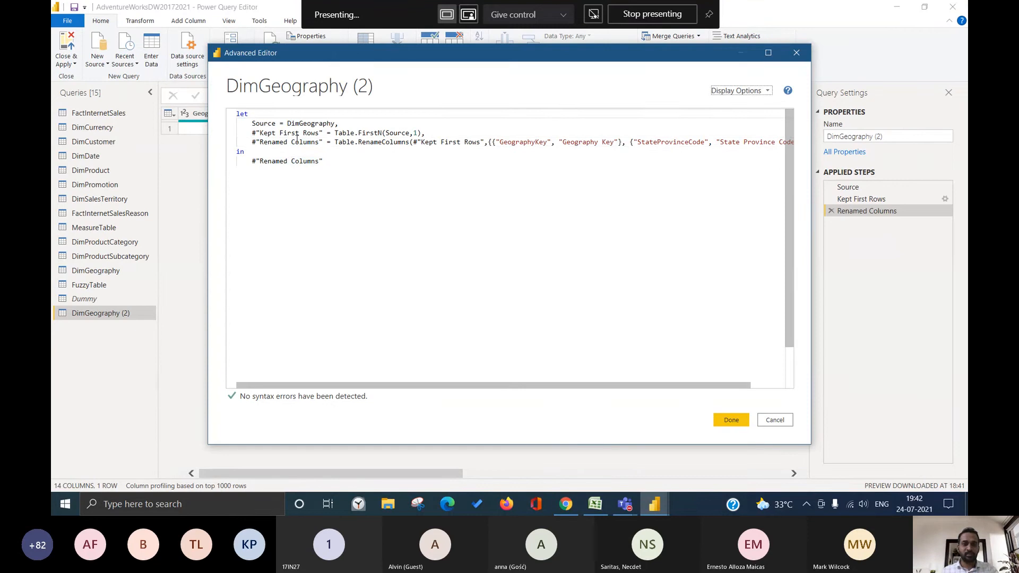
- Comment out the existing #"Renamed Columns" line with // and place the cursor at its end
left_click(293, 142)
key("Home")
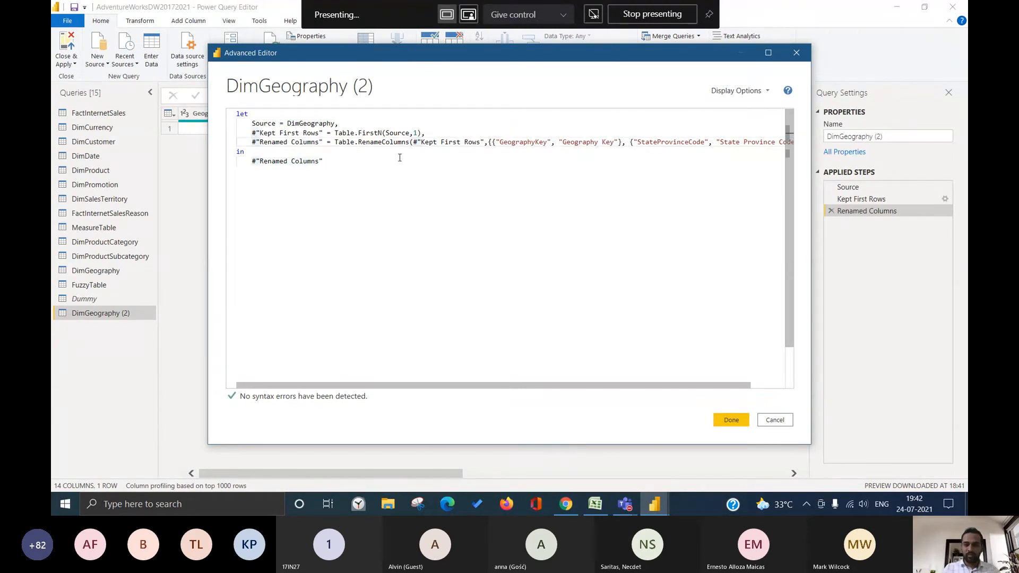
type("//")
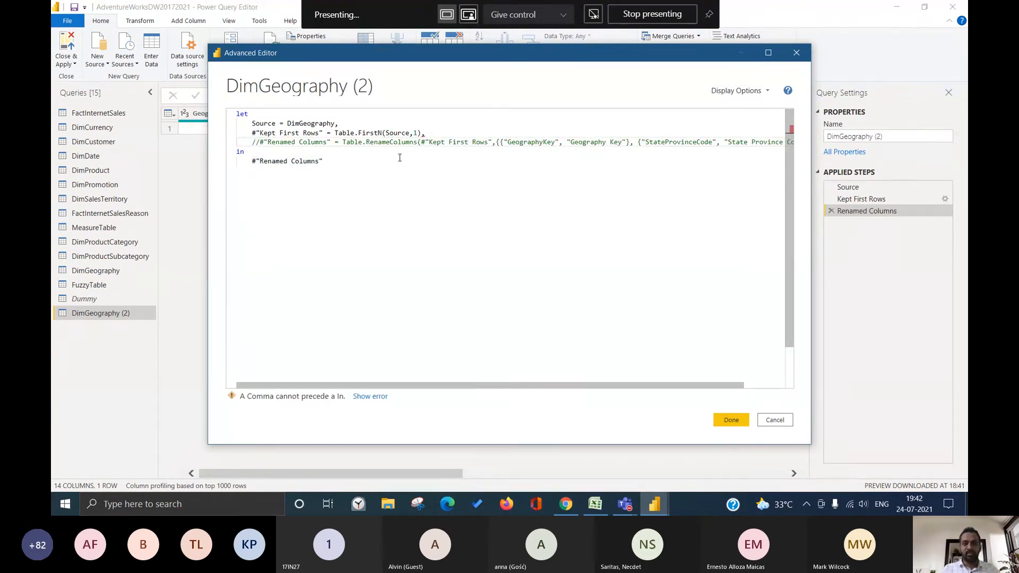
key("End")
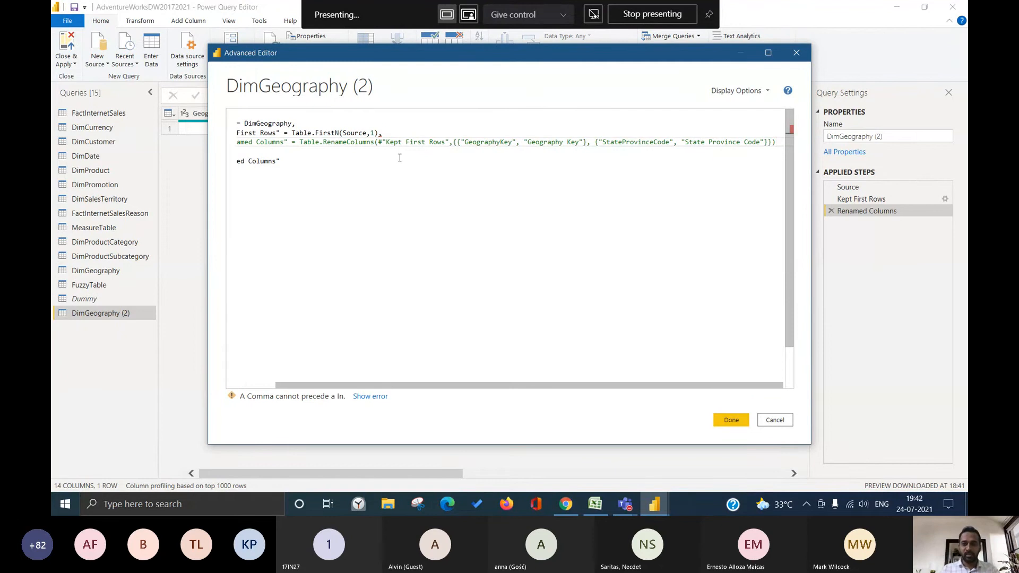
- Paste the generated Table.RenameColumns code on a new line below the commented-out step and apply the edited query
key("Return")
key("ctrl+v")
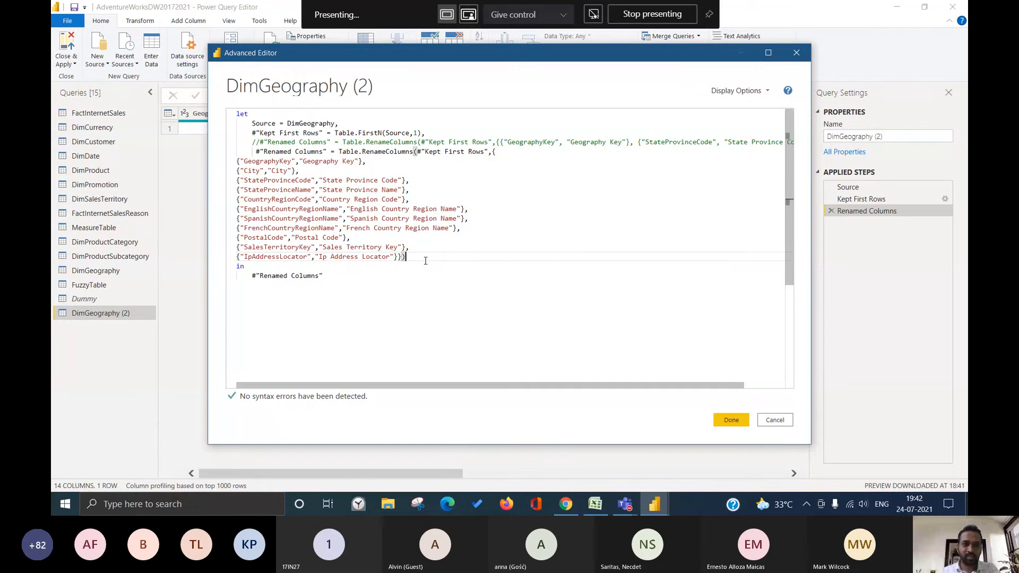
left_click(733, 421)
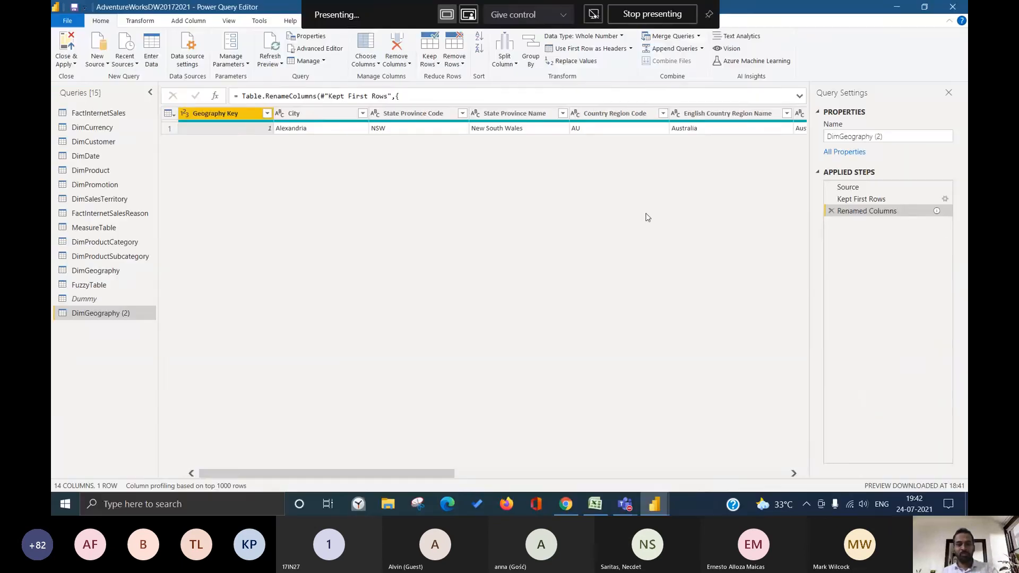
left_click_drag(451, 478, 450, 449)
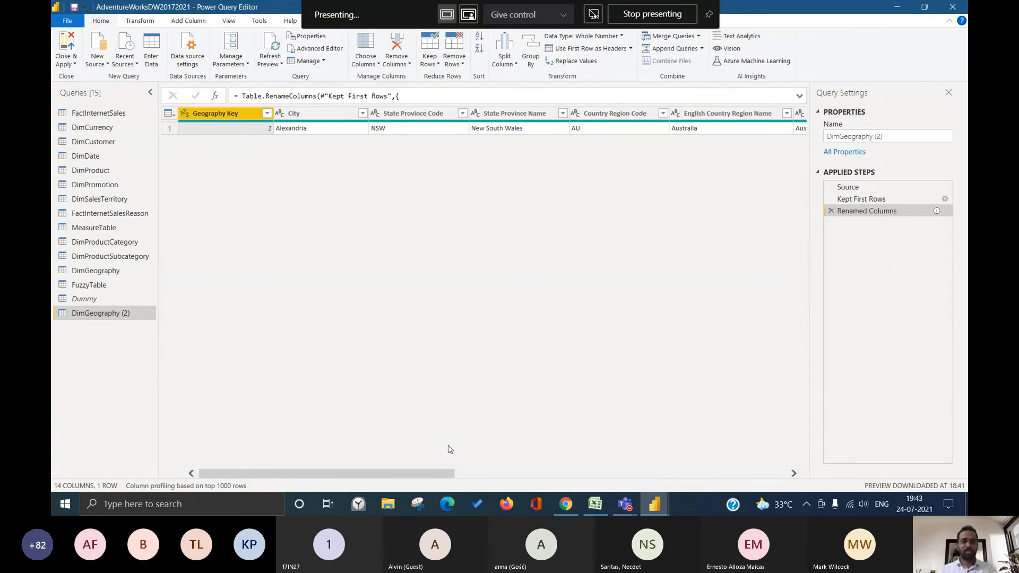
- Switch to the PowerBI Bootcamp presentation in the browser and display the whole Topics slide
key("alt+Tab")
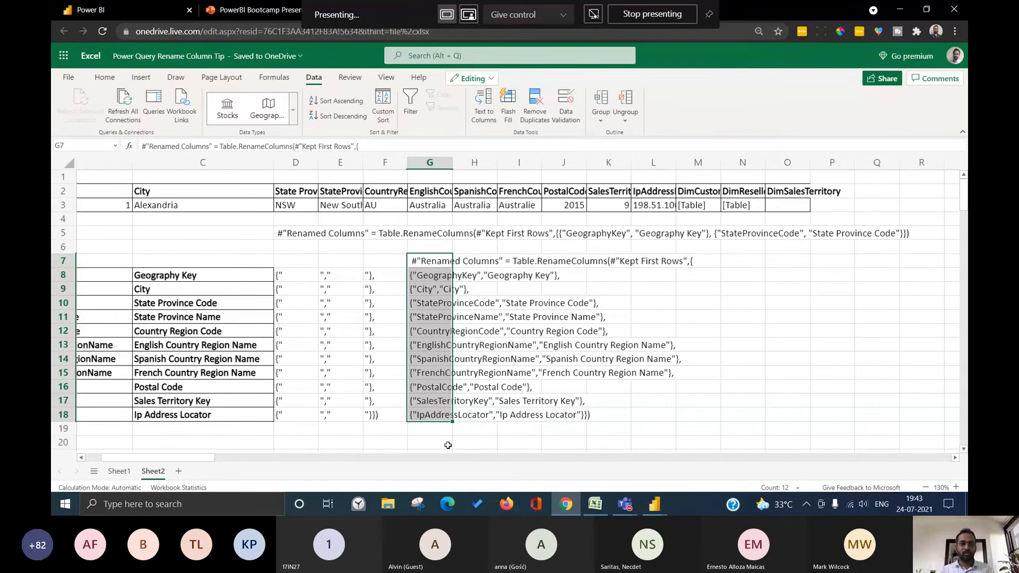
left_click(254, 13)
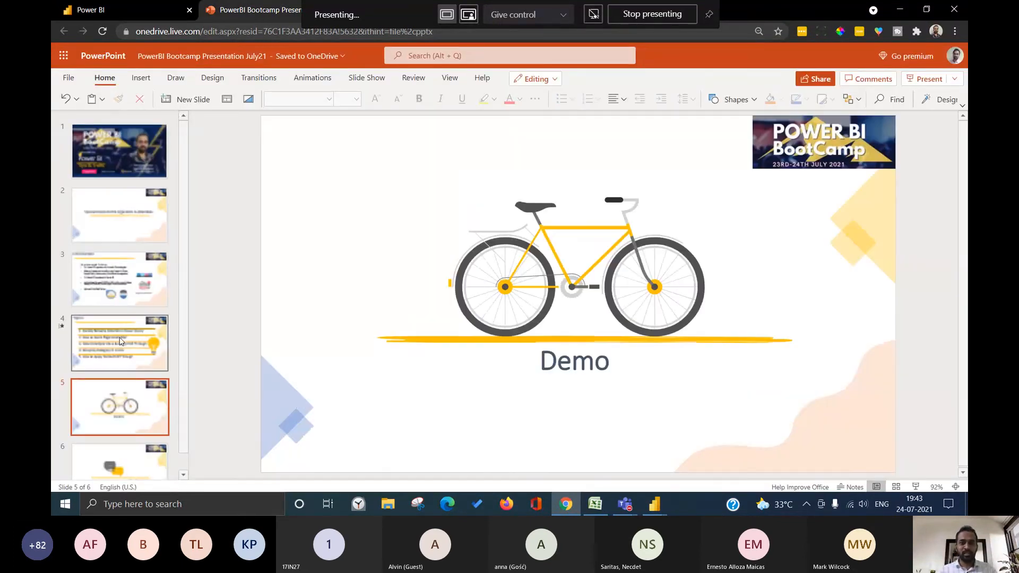
left_click(121, 339)
key("ctrl+minus")
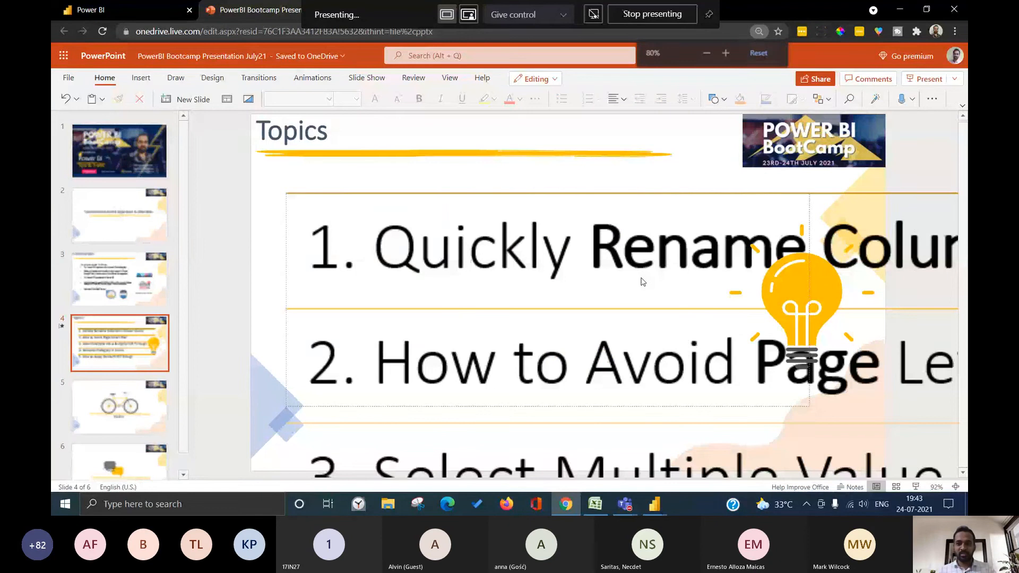
key("ctrl+minus")
key("ctrl+minus")
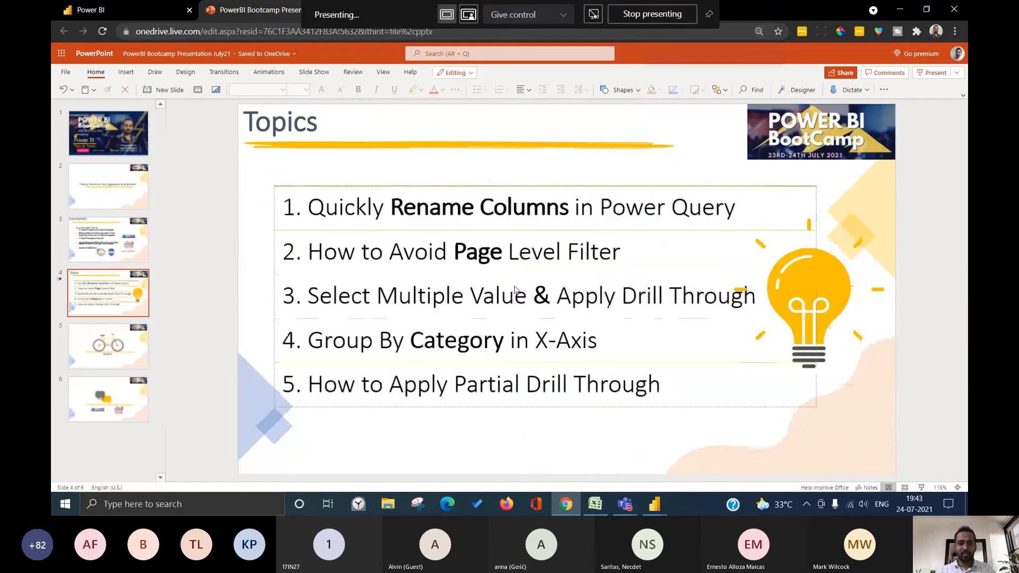
key("ctrl+minus")
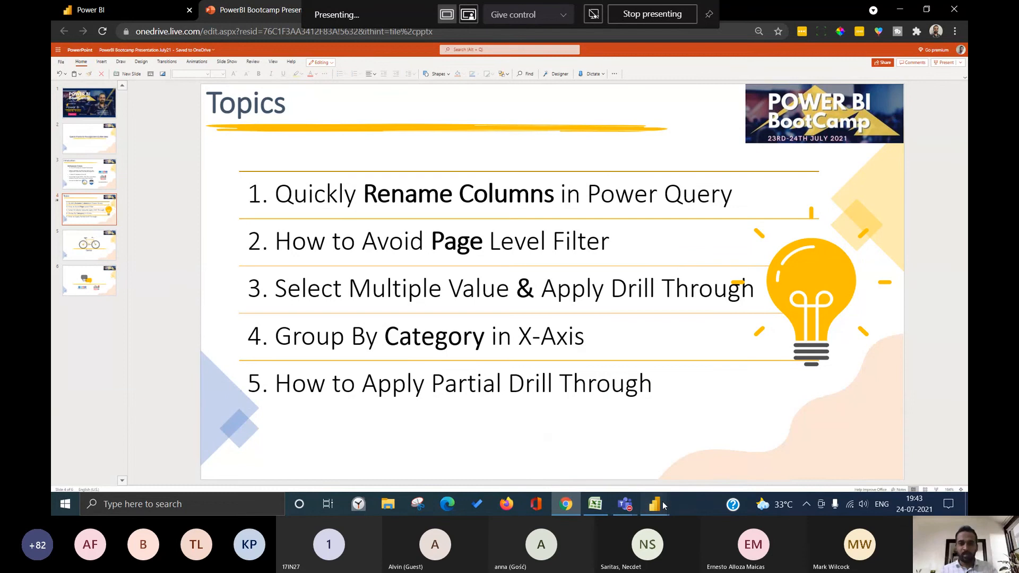
- Switch to the Sales report in Power BI Desktop and apply the pending query changes
mouse_move(663, 501)
left_click(591, 423)
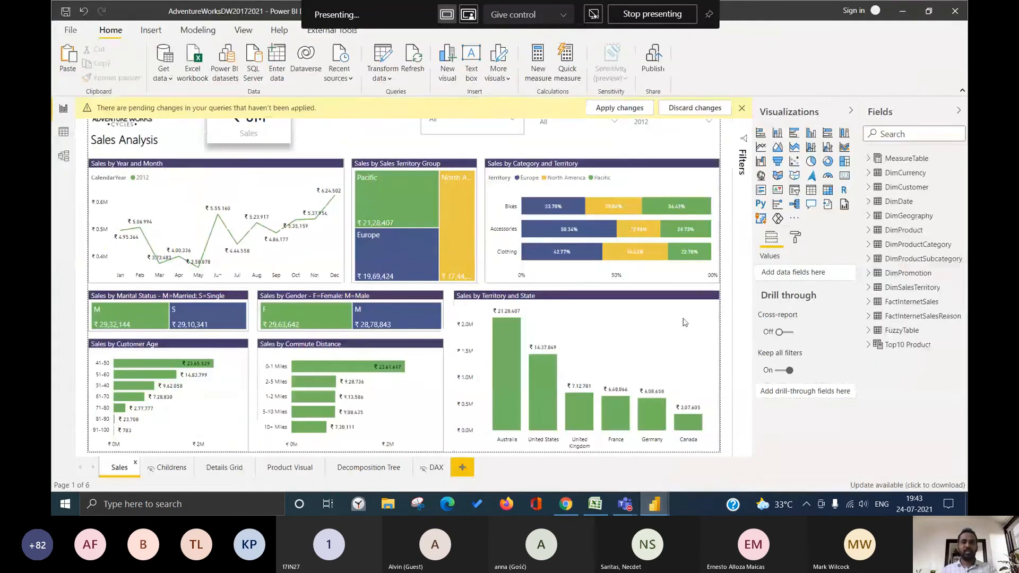
mouse_move(655, 503)
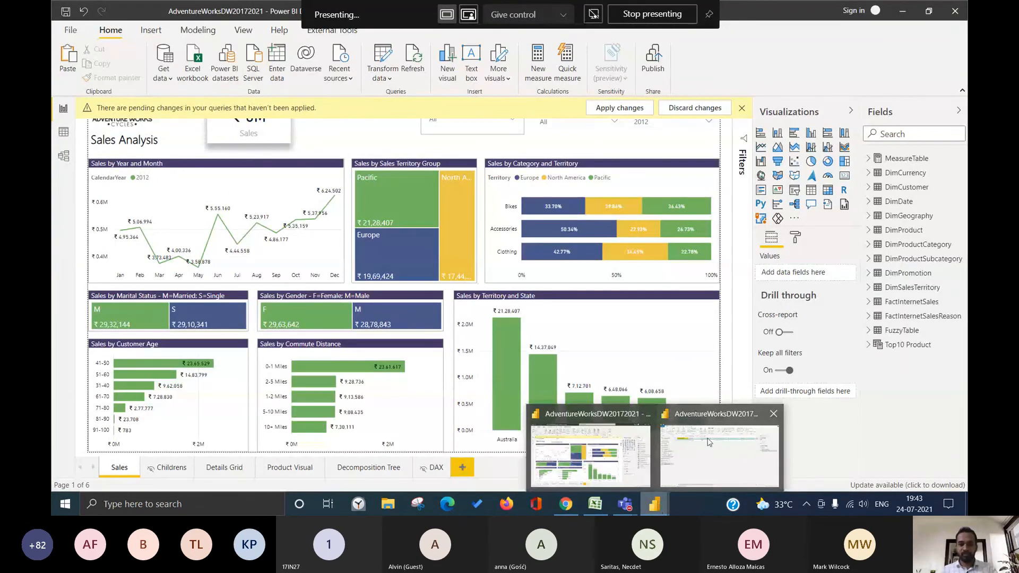
left_click(710, 423)
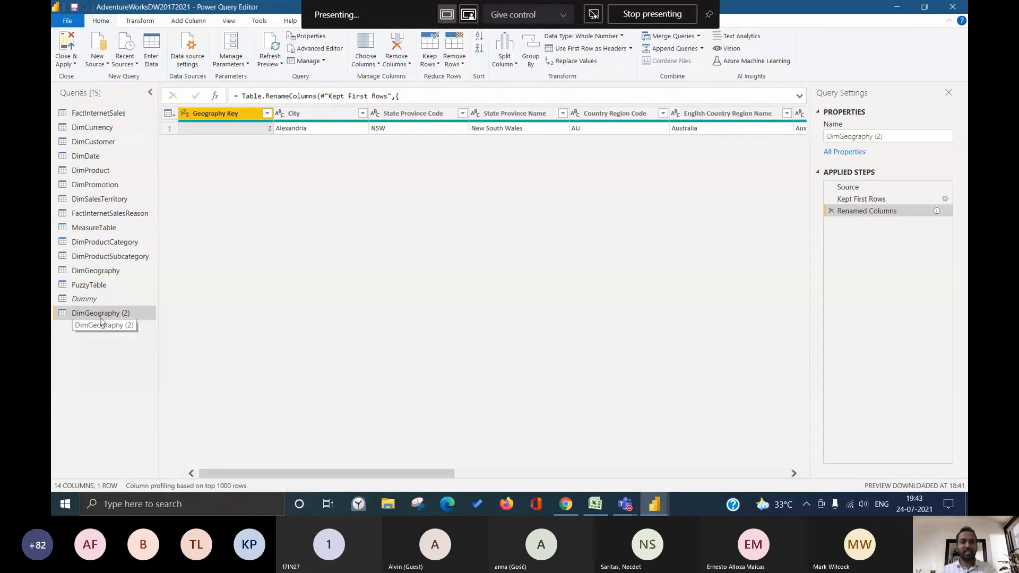
key("alt+Tab")
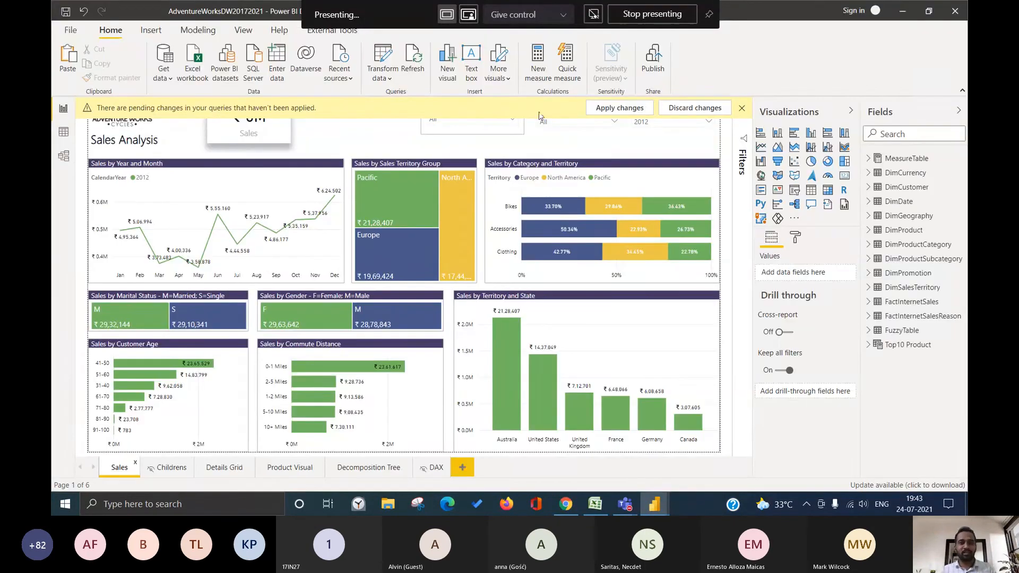
left_click(611, 108)
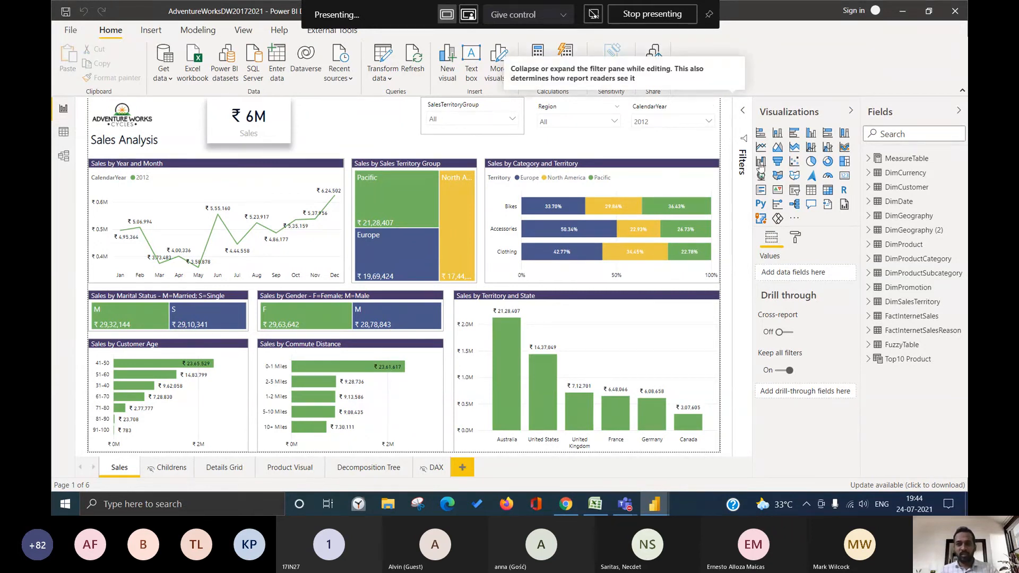
- Expand the Filters pane and examine the years in the CalendarYear page filter and in the CalendarYear slicer
left_click(738, 166)
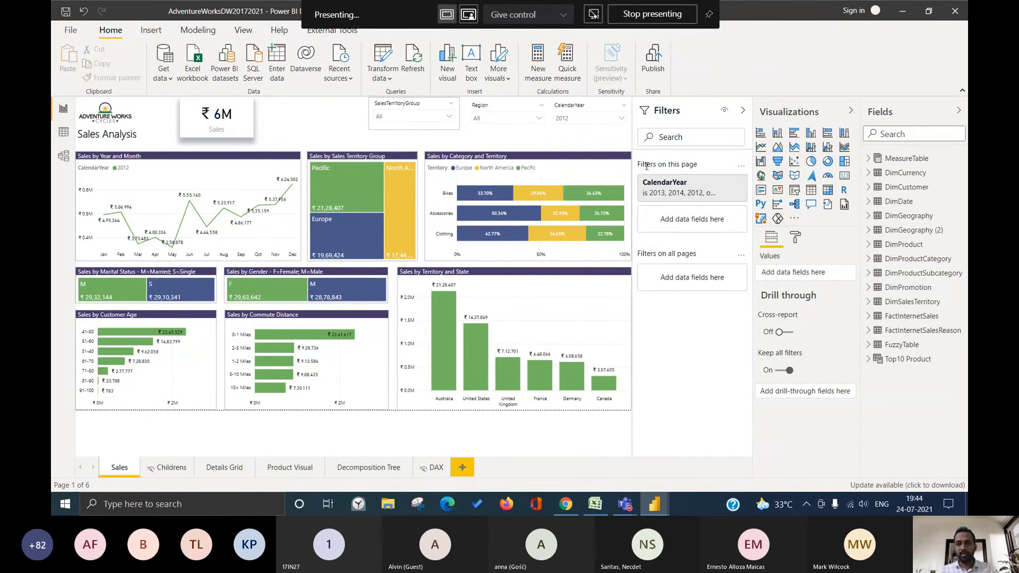
left_click(698, 188)
scroll(678, 277, "down", 1)
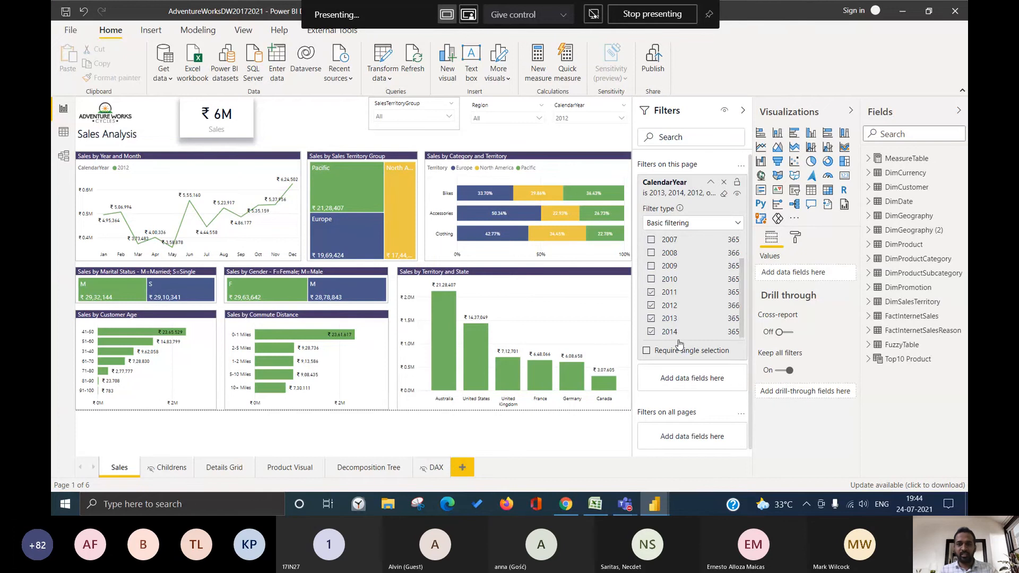
scroll(679, 344, "down", 1)
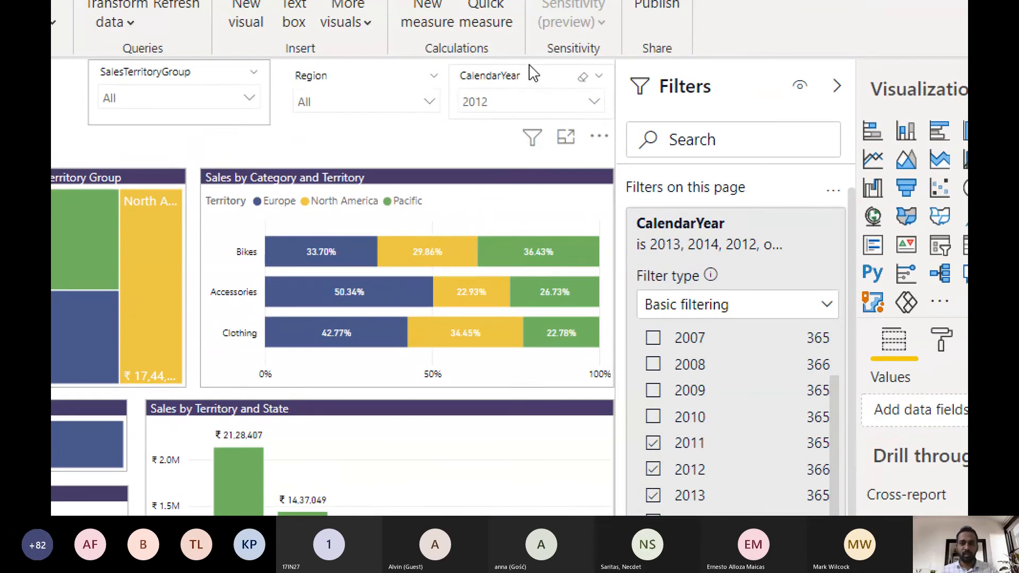
left_click(594, 101)
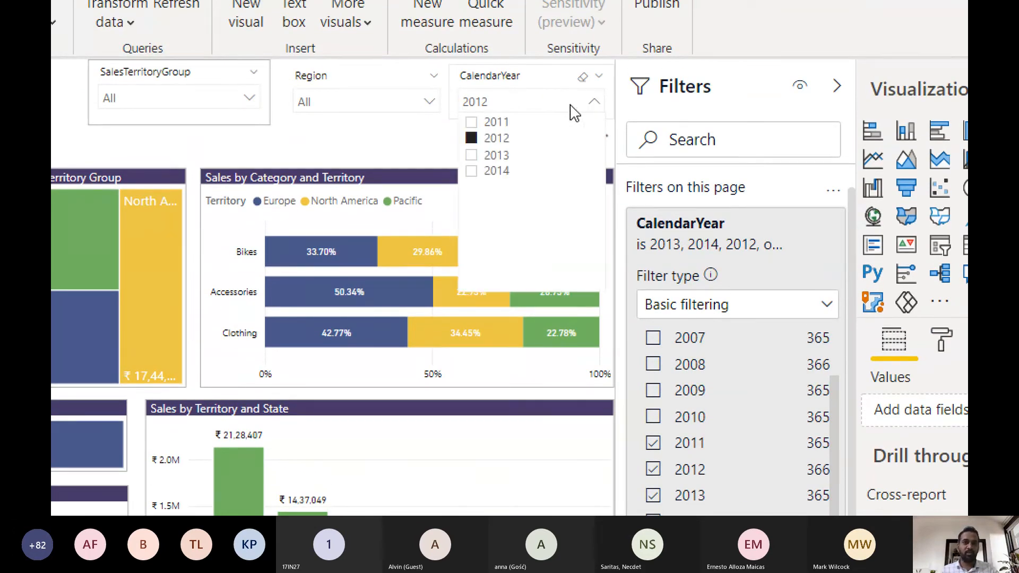
left_click(540, 87)
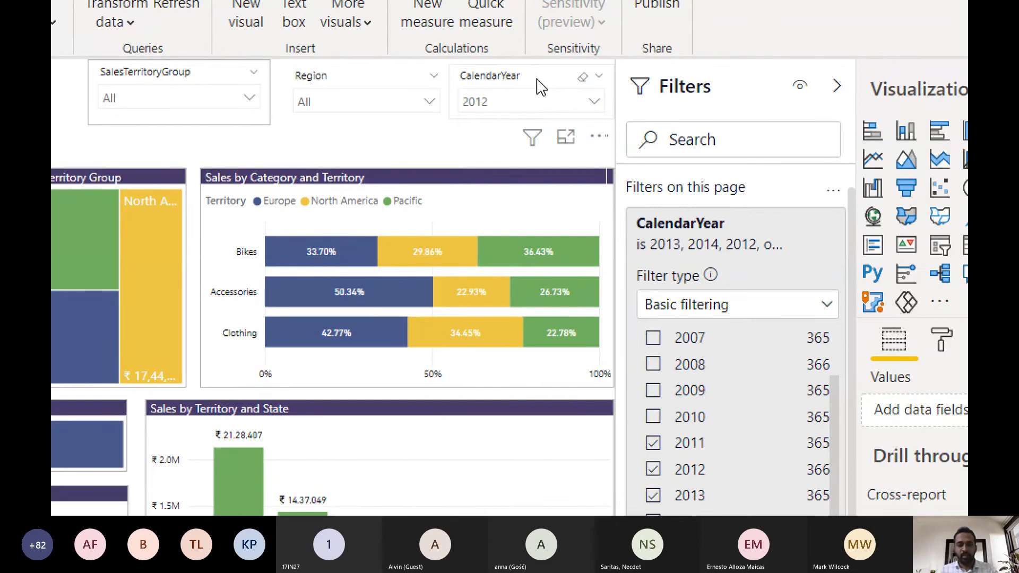
left_click(540, 88)
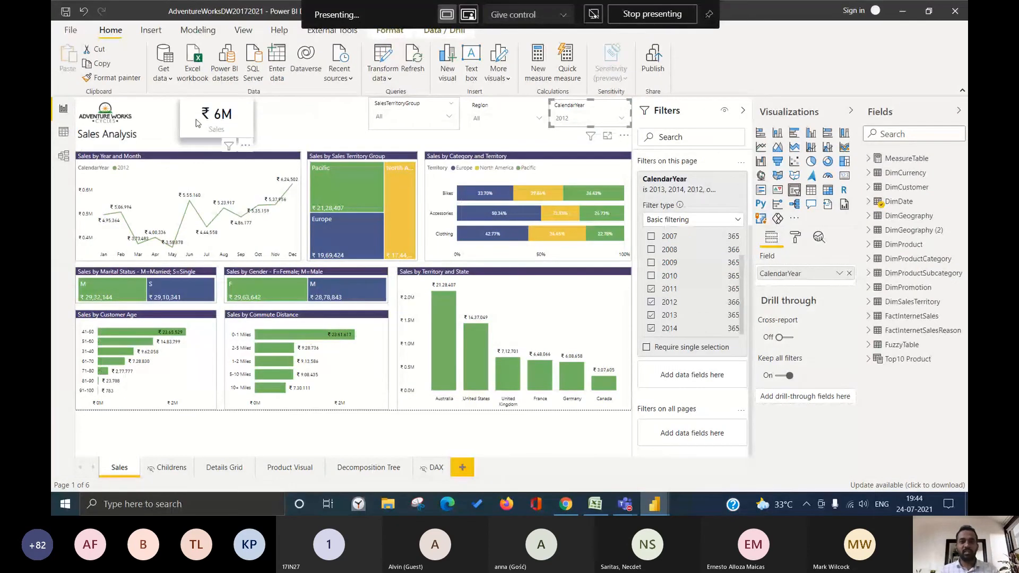
- Place a copy of the Sales card beside the original and stop the CalendarYear slicer from filtering the copy
left_click(226, 121)
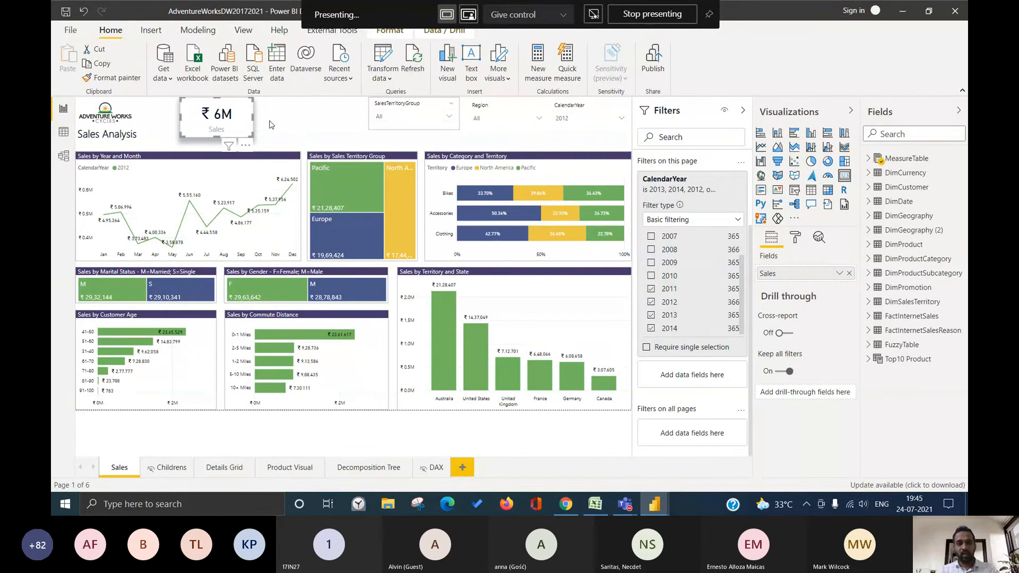
left_click_drag(207, 123, 300, 117)
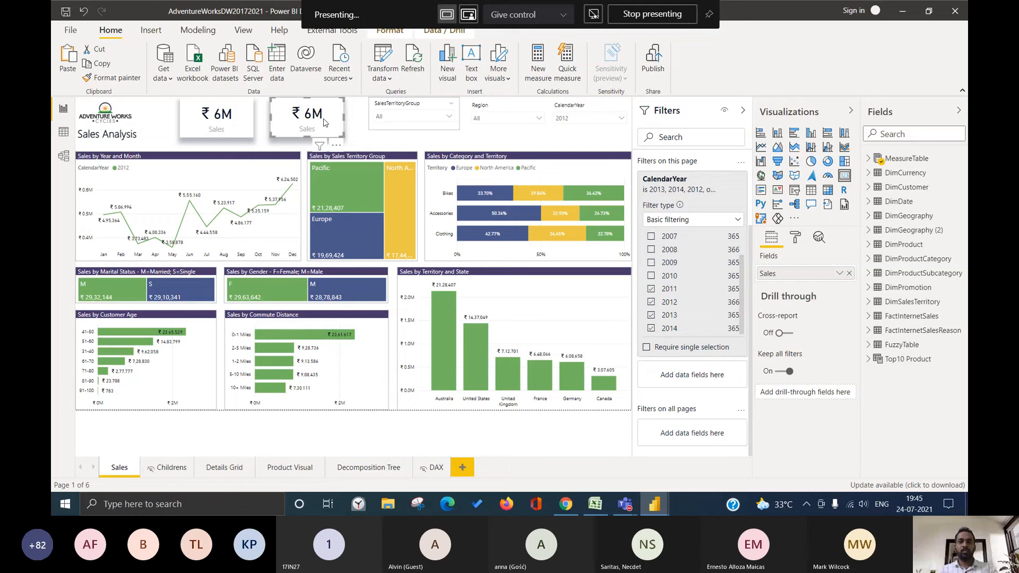
left_click(576, 109)
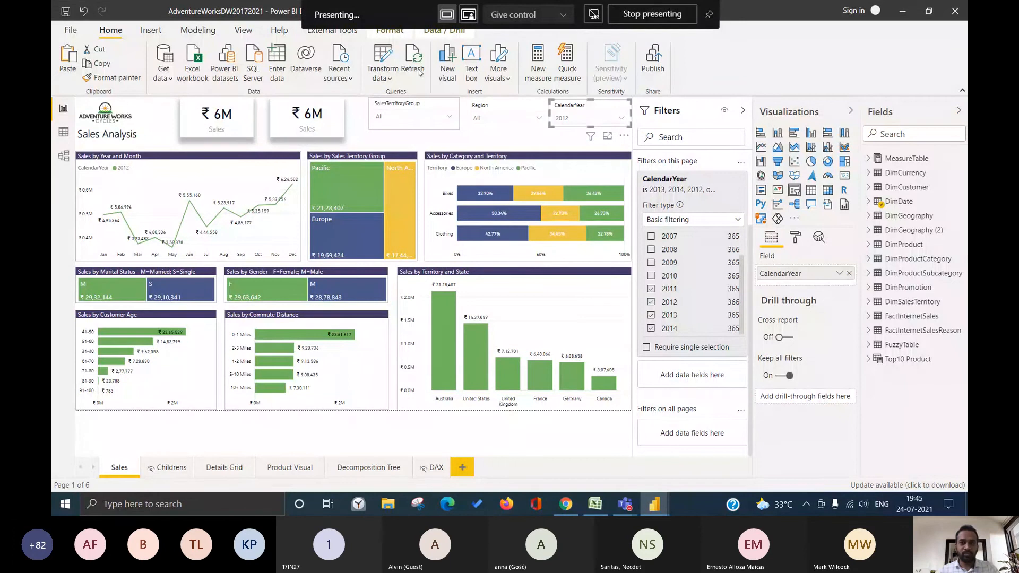
left_click(403, 36)
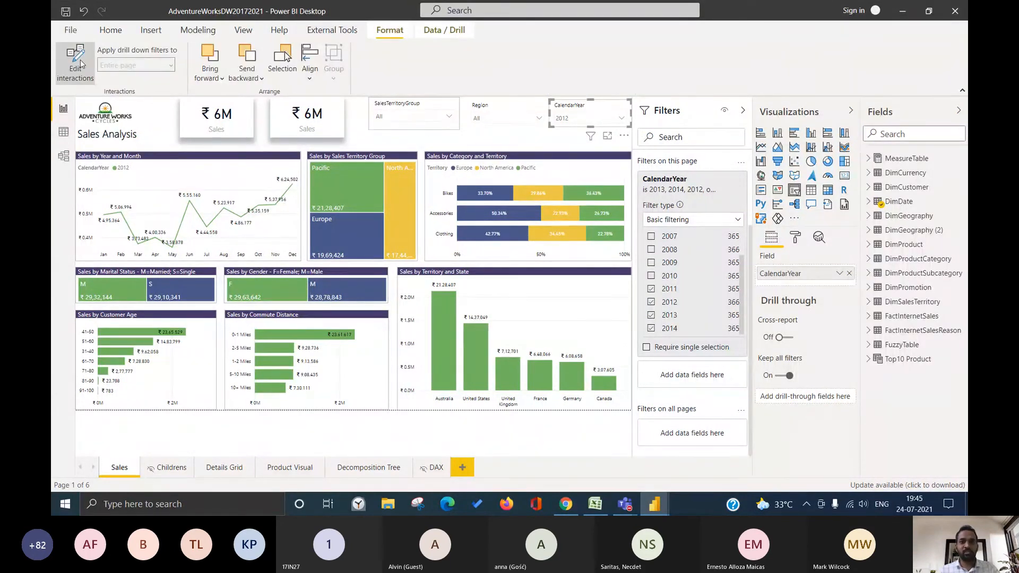
left_click(79, 63)
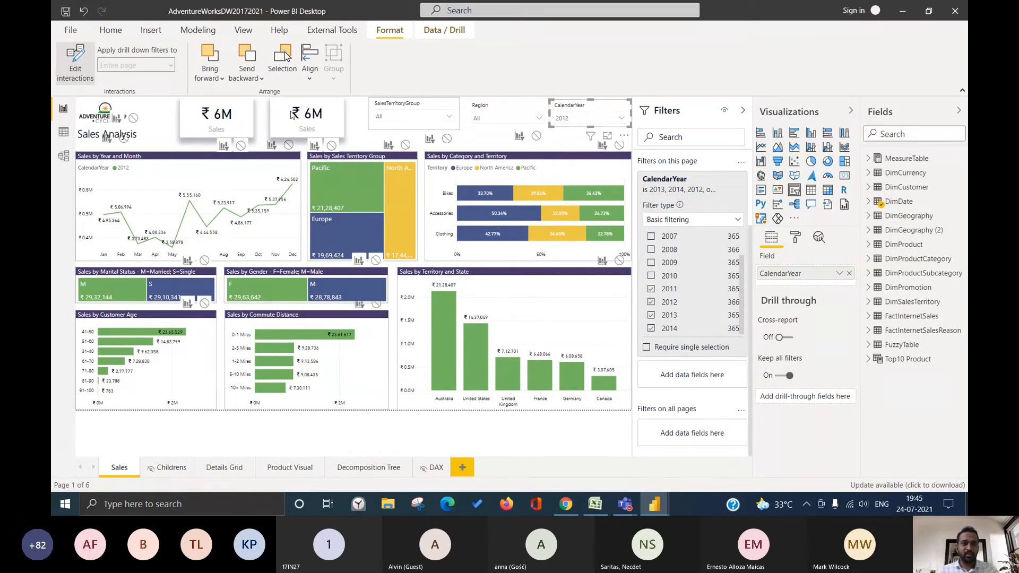
left_click(332, 146)
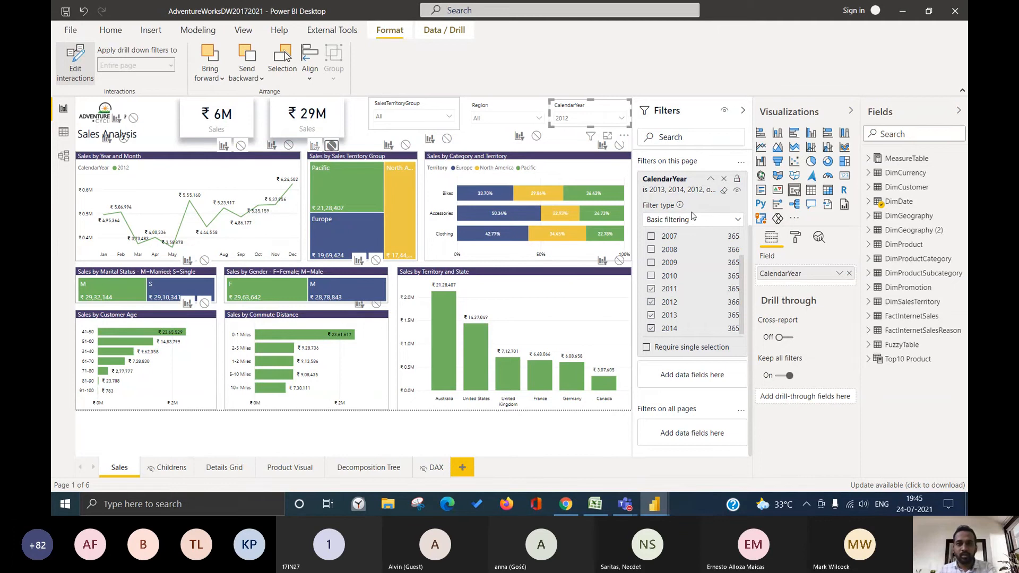
- Test the CalendarYear page filter by adding and removing 2008 to 2010 and toggling 2011, leaving only 2012, 2013 and 2014 selected
left_click(652, 276)
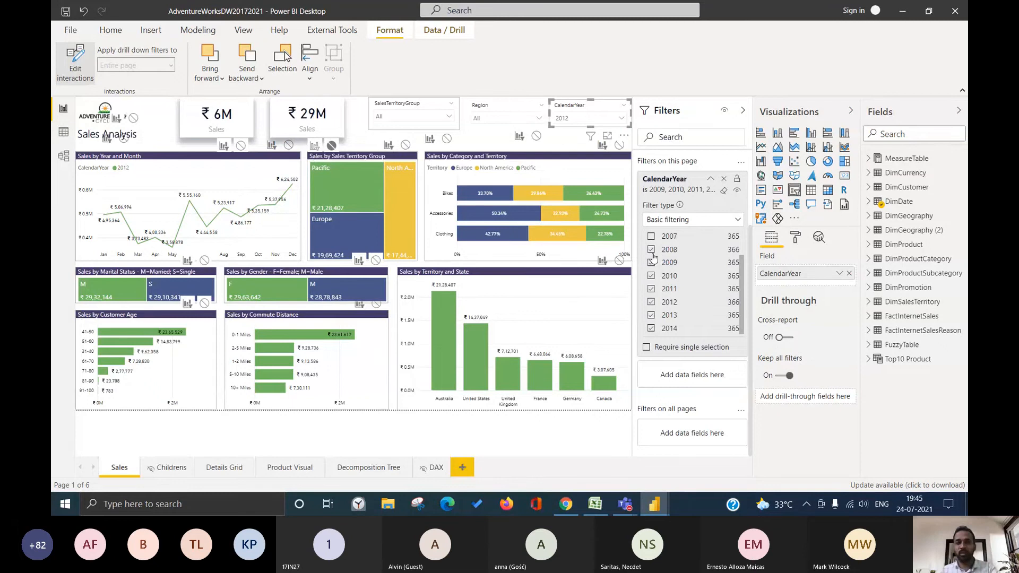
left_click(651, 249)
left_click(651, 263)
left_click(651, 276)
left_click(651, 289)
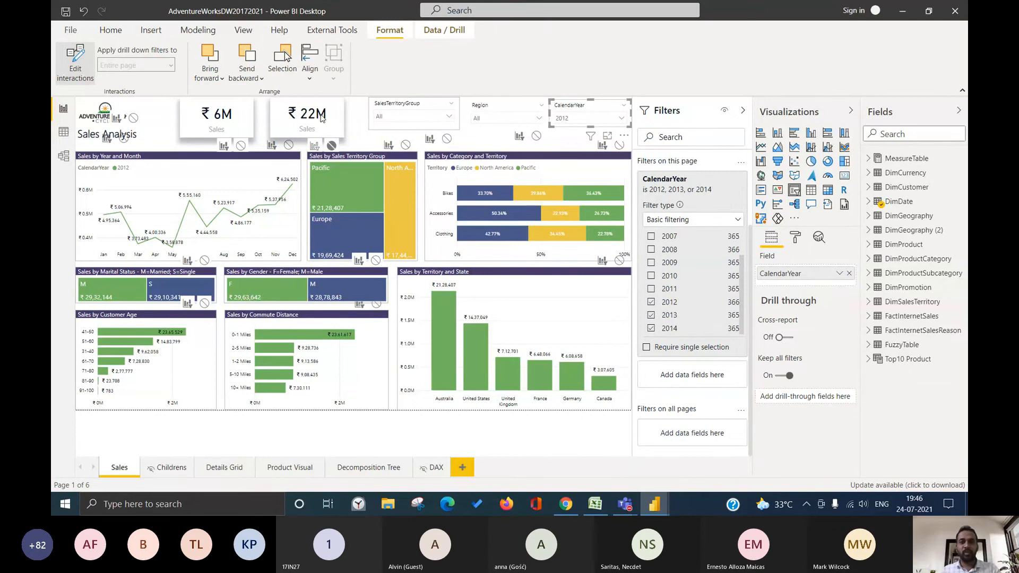
left_click(651, 290)
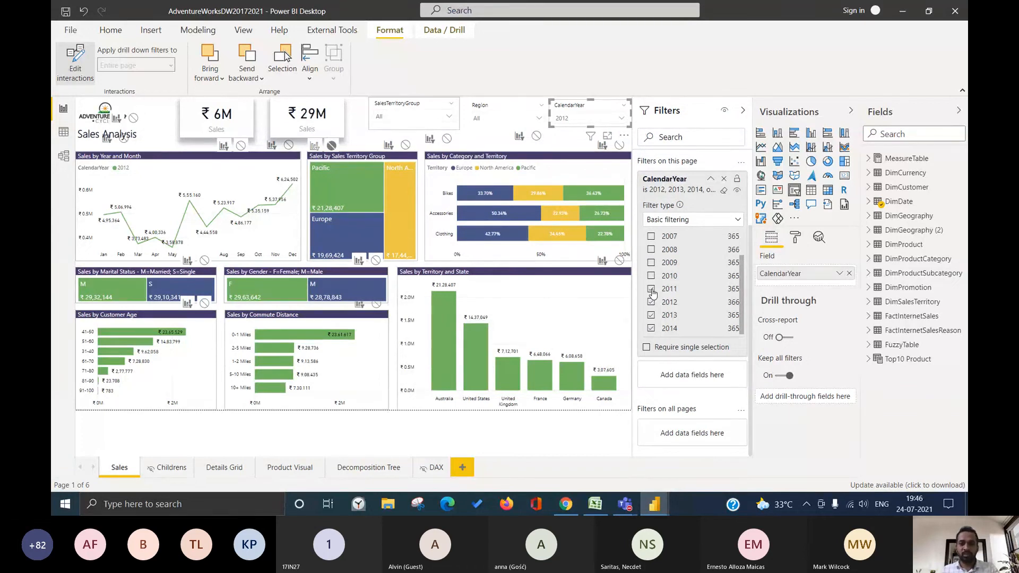
left_click(652, 290)
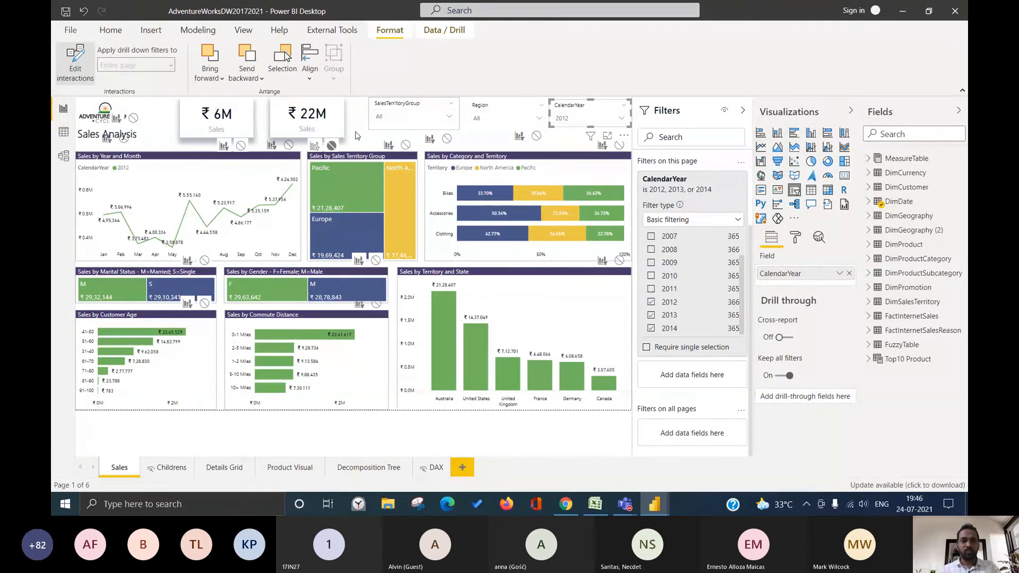
- Turn off interaction editing and place a copy of the CalendarYear slicer over the logo beside the first Sales card
left_click(75, 63)
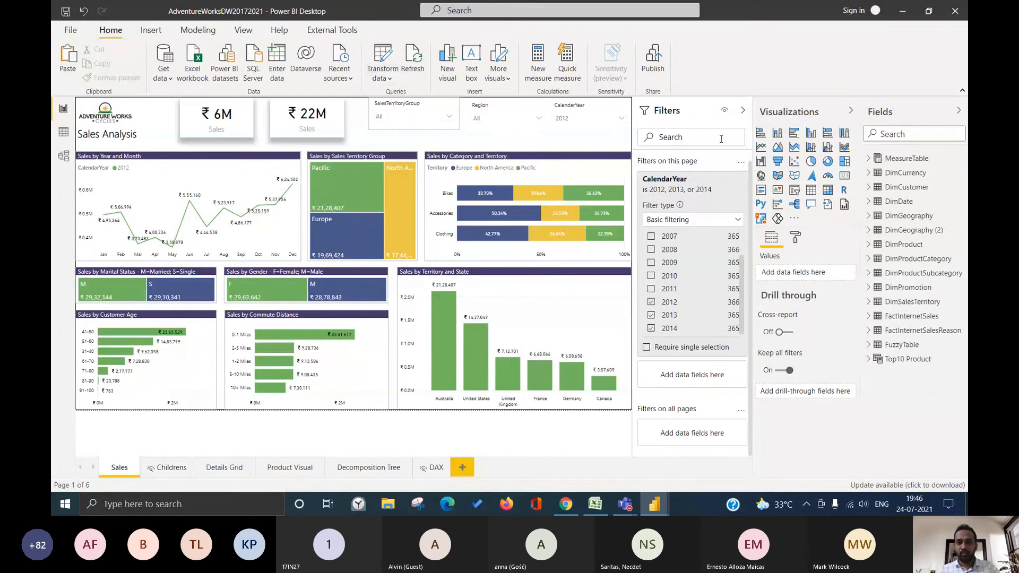
left_click(583, 110)
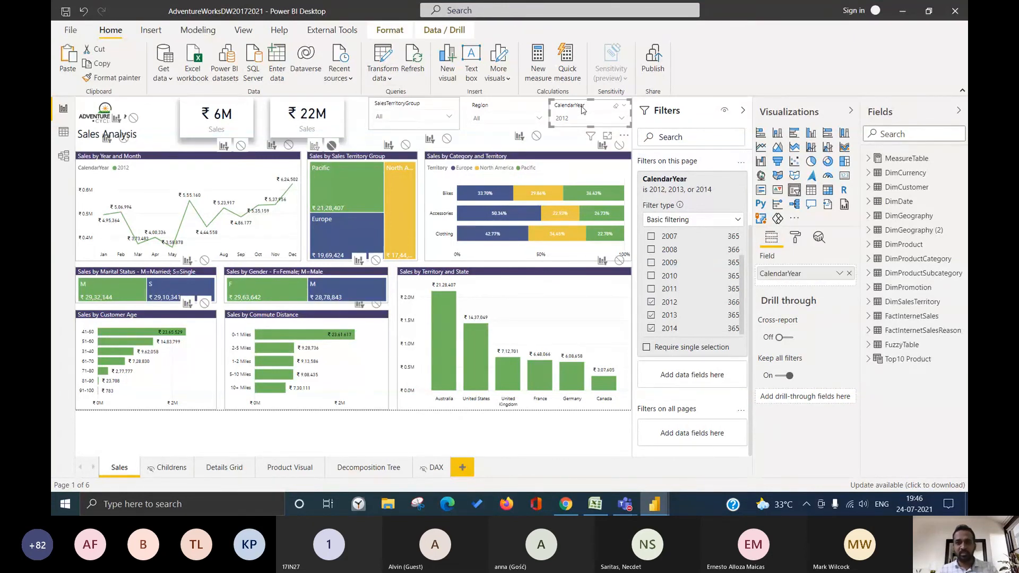
left_click(389, 30)
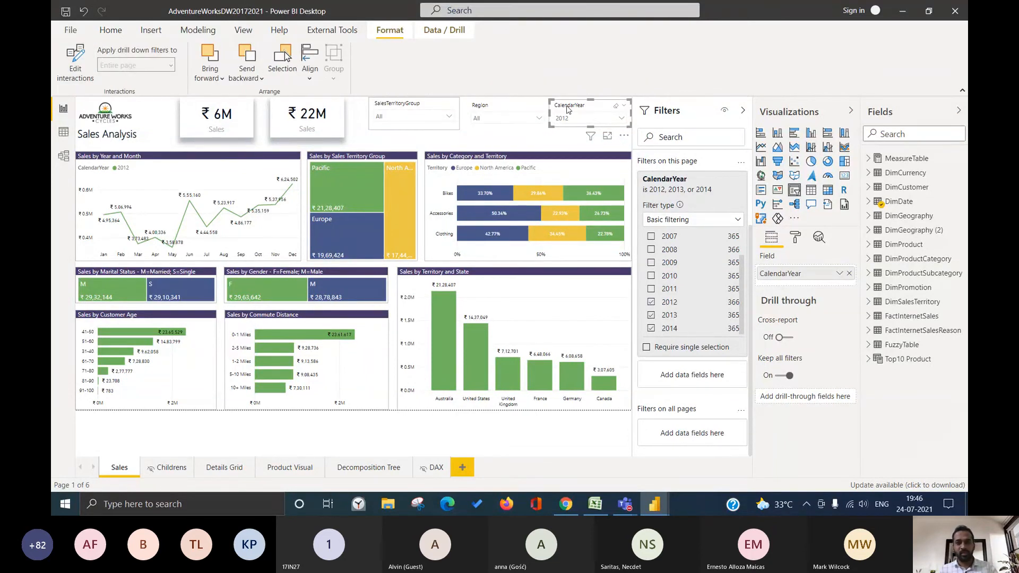
left_click_drag(565, 109, 140, 108)
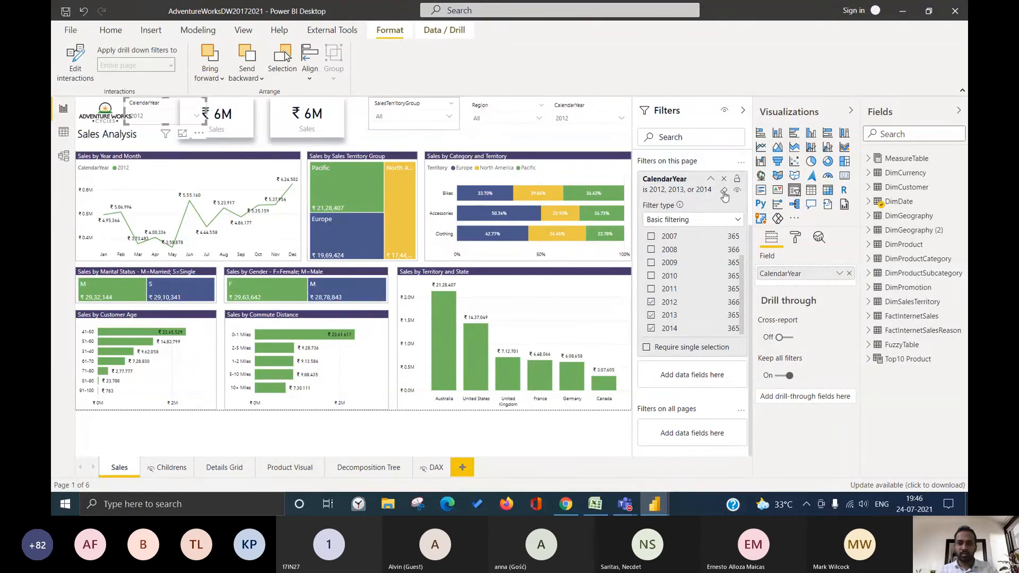
- Clear the year selection from the CalendarYear page-level filter and collapse its filter card
left_click(724, 192)
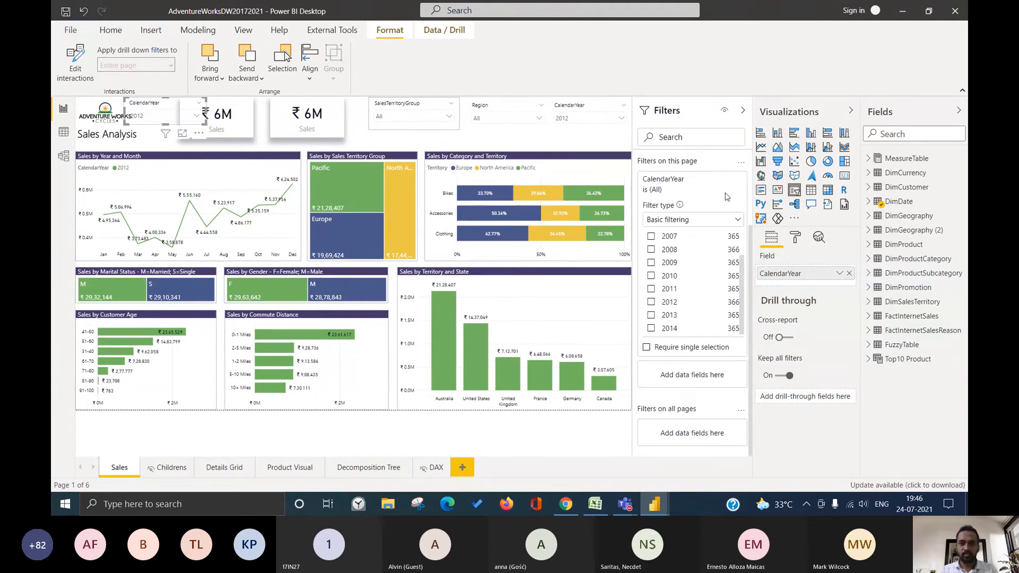
left_click(685, 181)
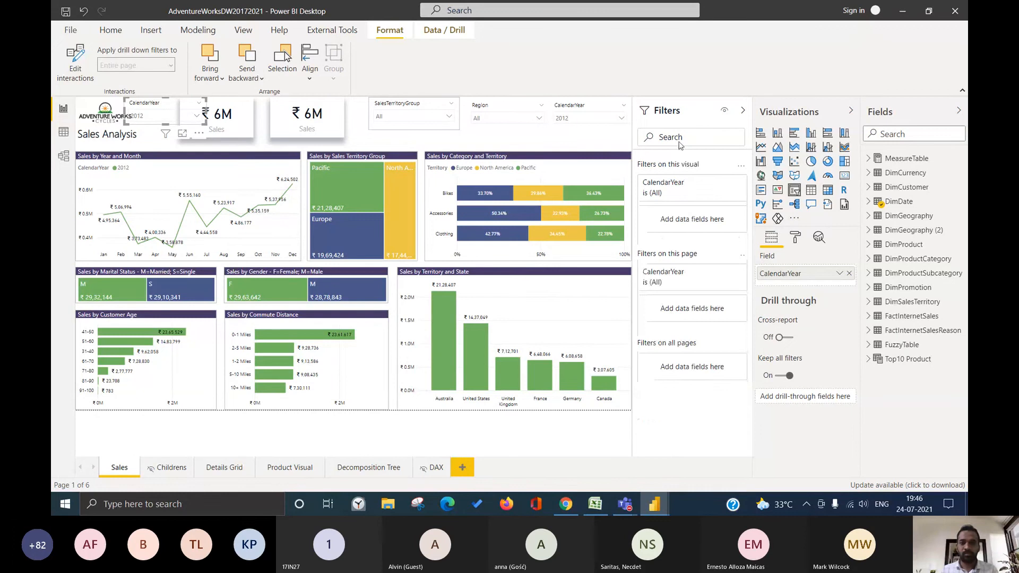
- Move the copied CalendarYear slicer between the Sales Analysis title and the first Sales card, and check the original slicer's years
left_click(220, 107)
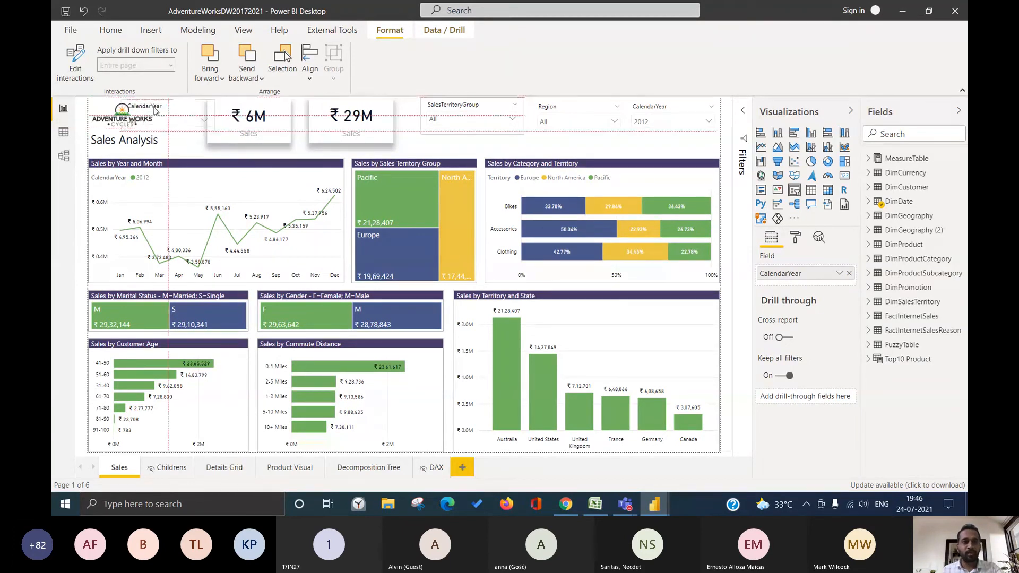
left_click_drag(183, 108, 157, 108)
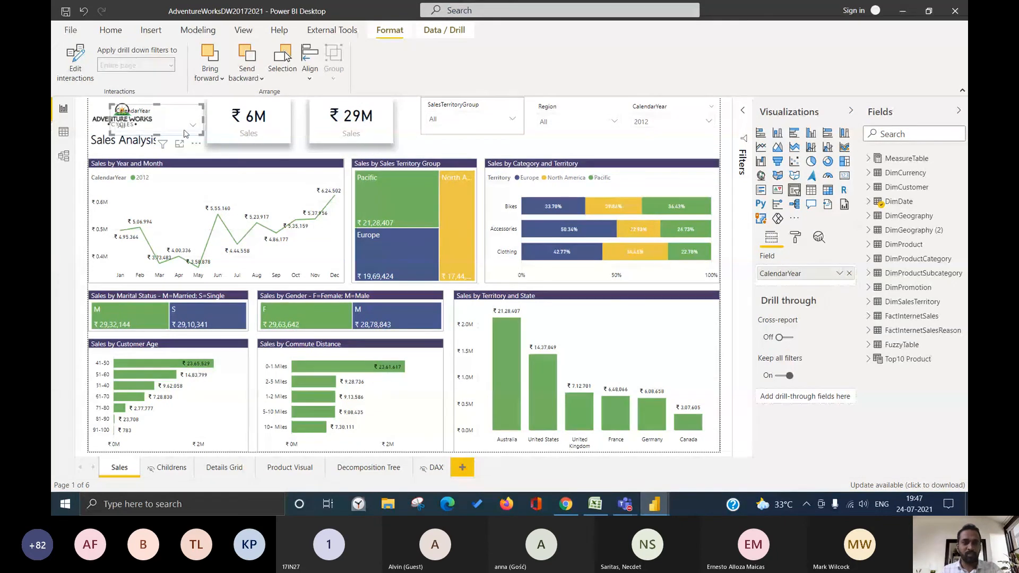
left_click_drag(166, 108, 214, 123)
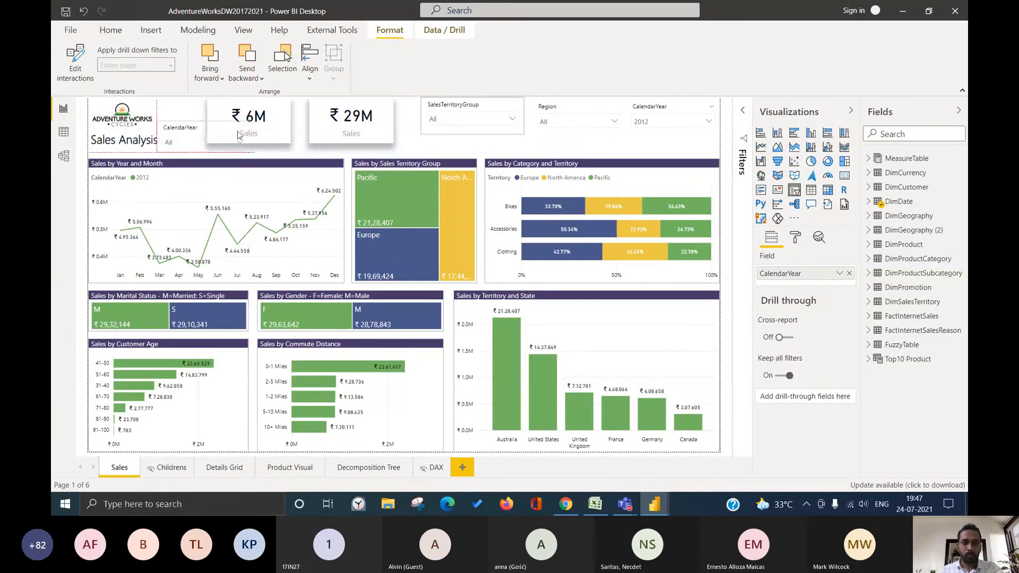
left_click(709, 121)
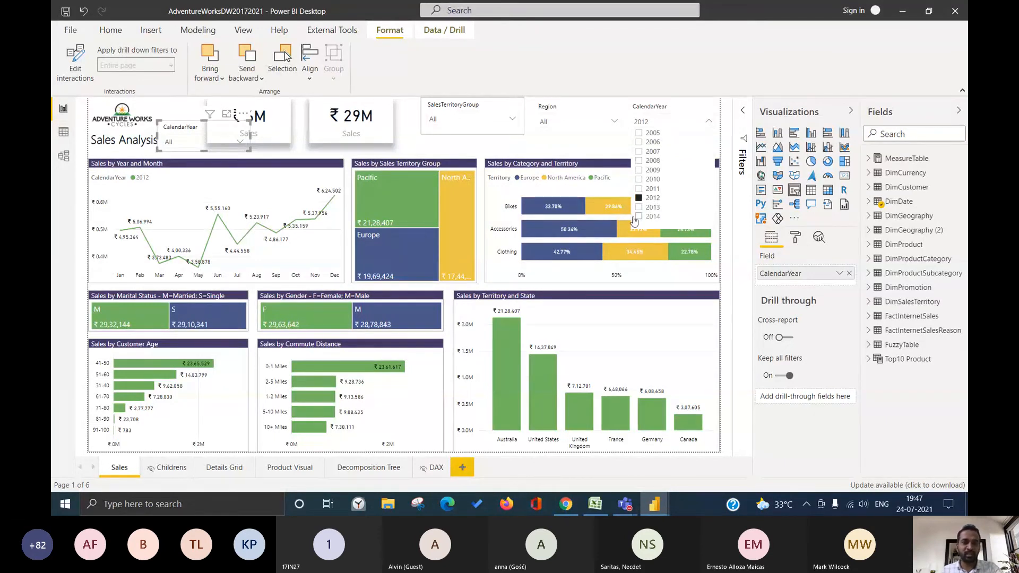
left_click(365, 116)
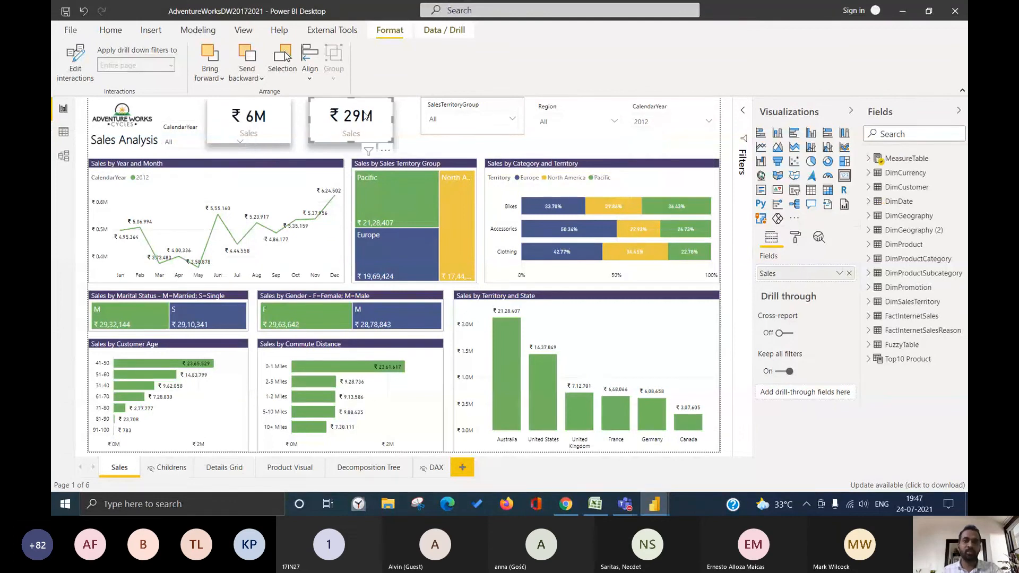
- Stop the copied CalendarYear slicer from filtering the second Sales card and move the slicer up beside the logo
left_click(189, 130)
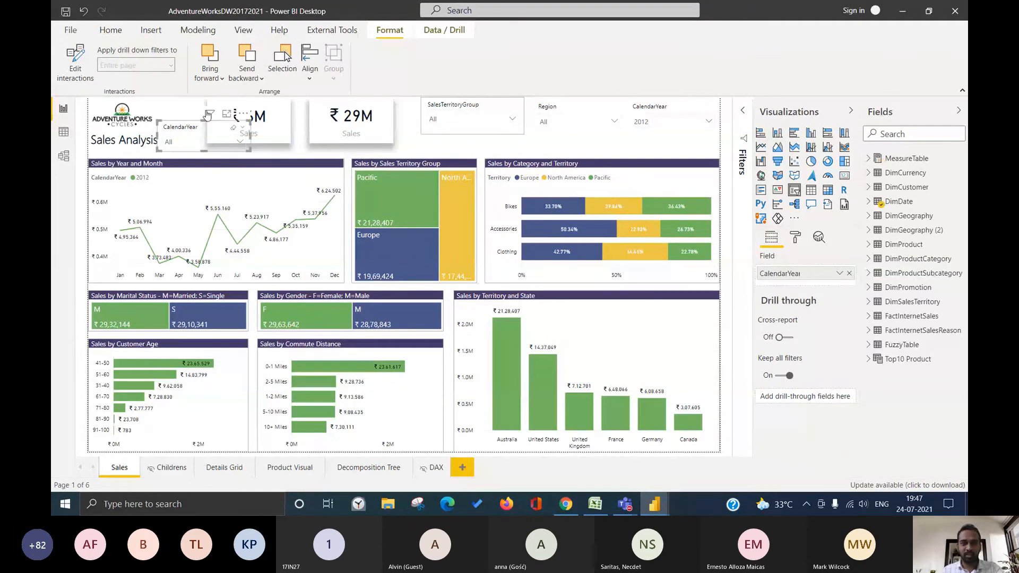
left_click(76, 58)
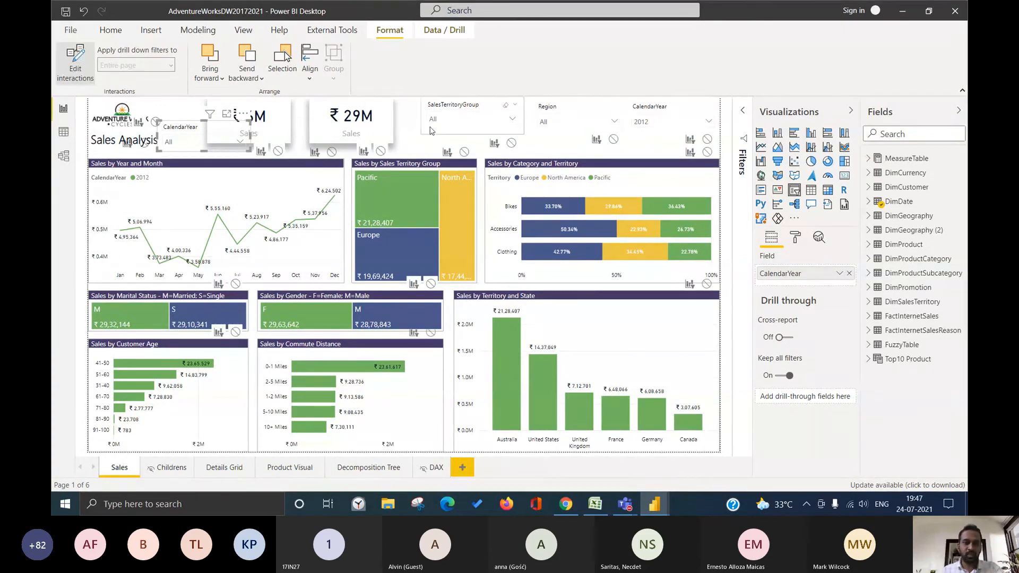
left_click(381, 151)
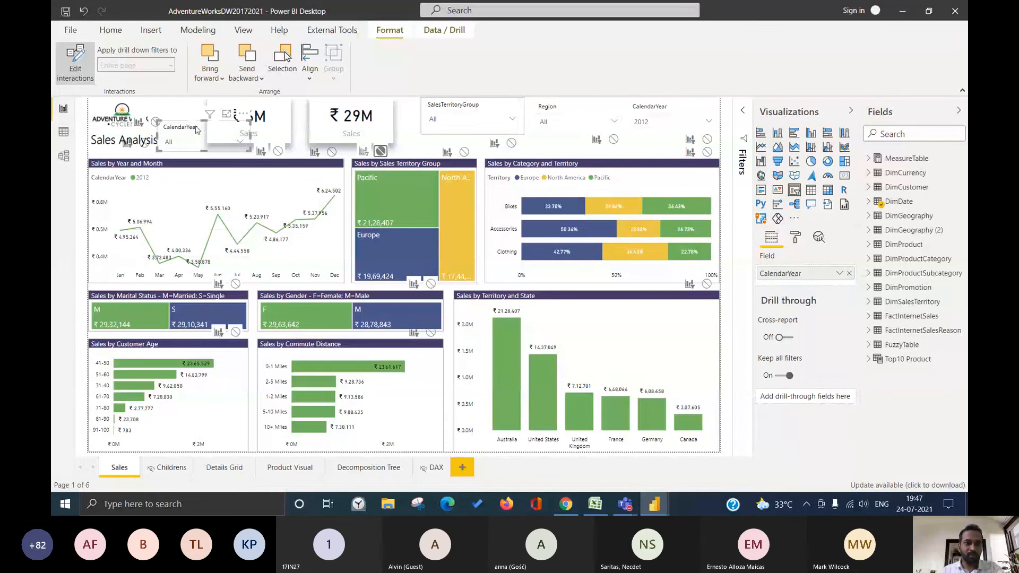
left_click(75, 61)
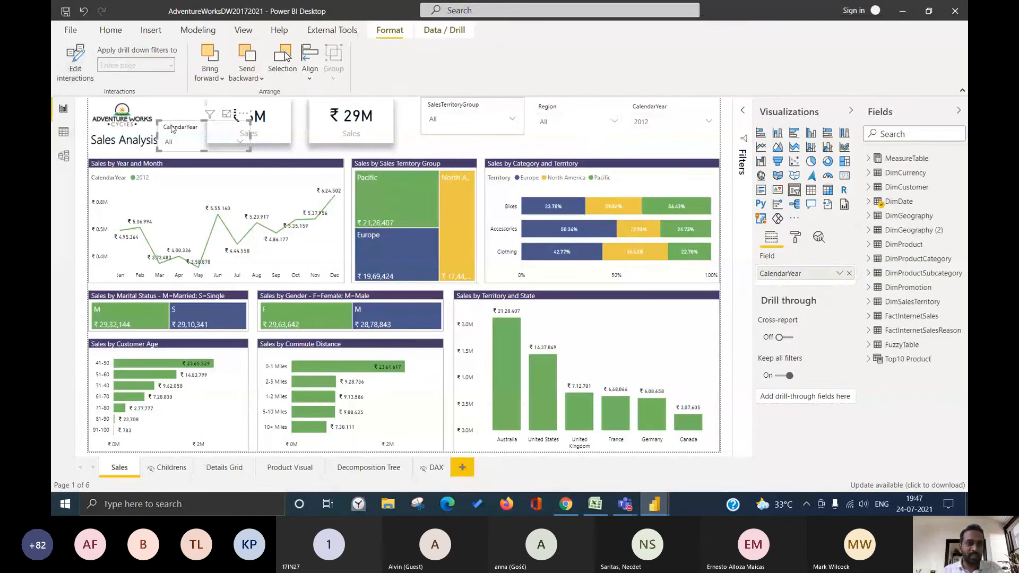
left_click_drag(177, 133, 155, 109)
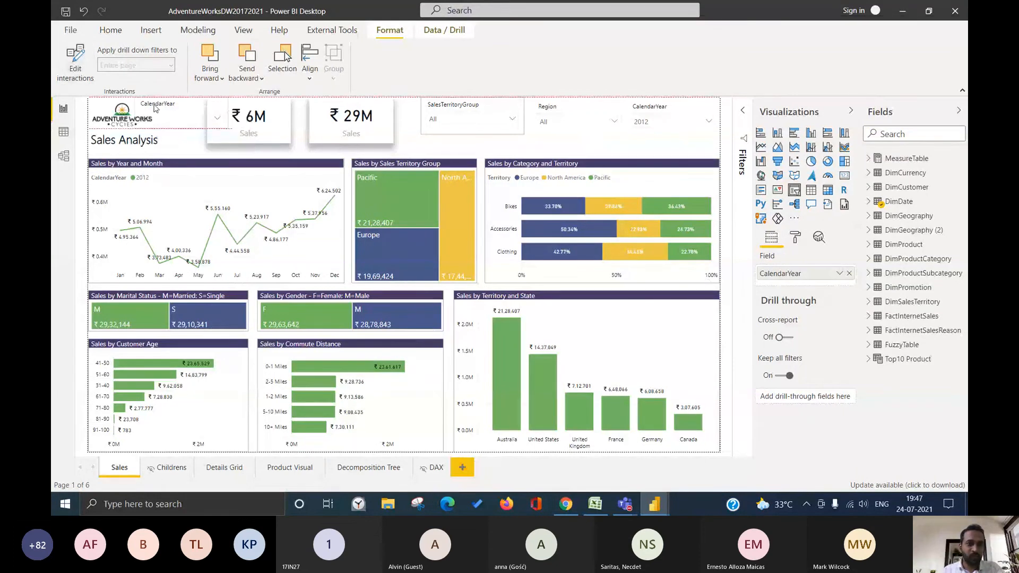
- Clear the original CalendarYear slicer and select 2012, 2013 and 2014 in the copy to limit the original's year list
left_click(217, 118)
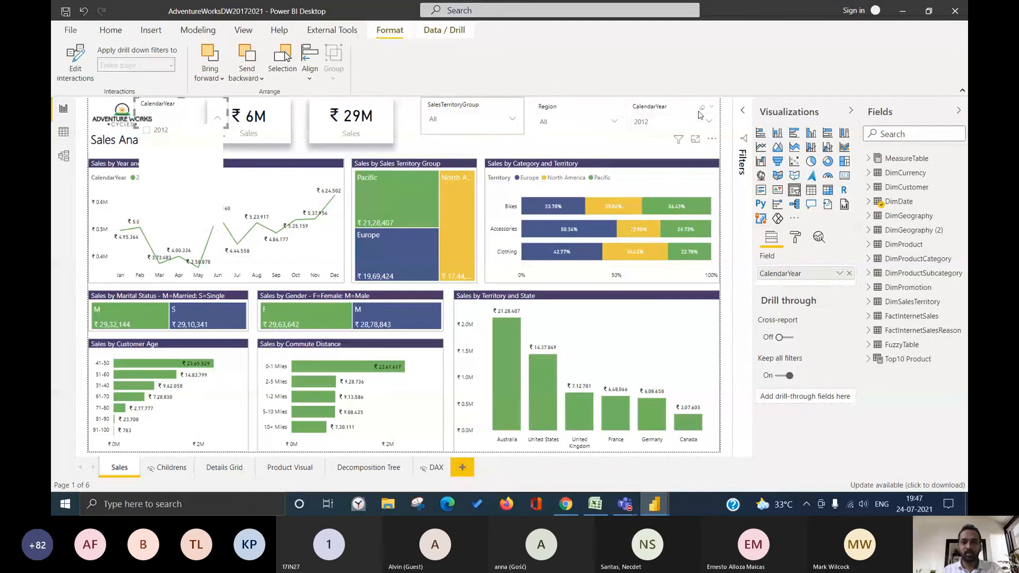
left_click(703, 114)
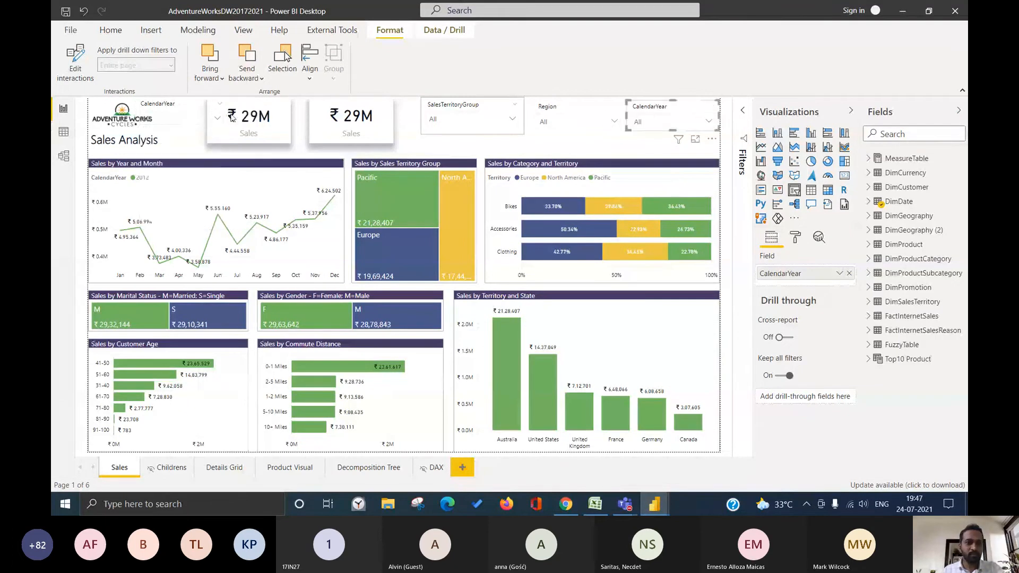
left_click(186, 106)
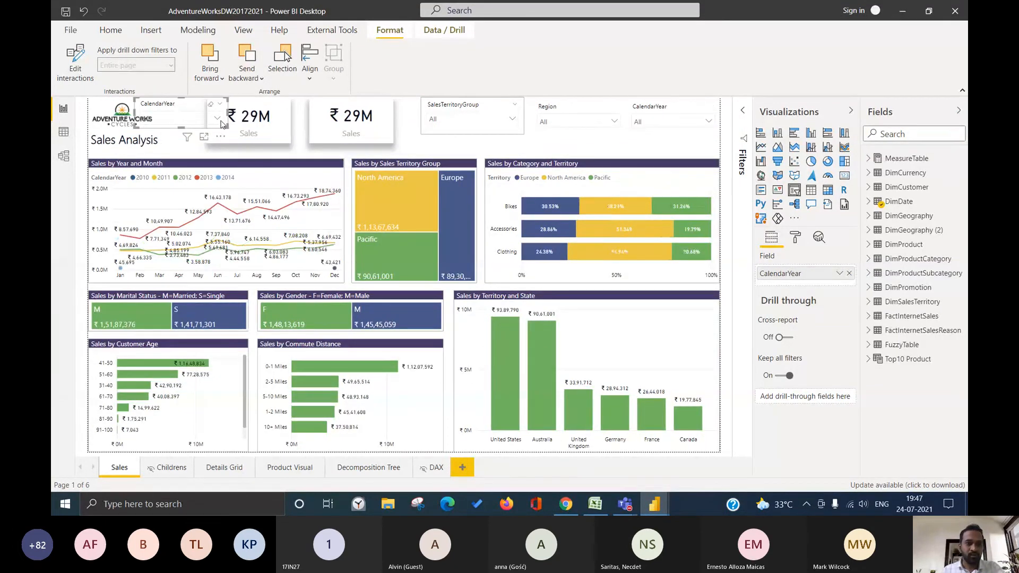
left_click(219, 121)
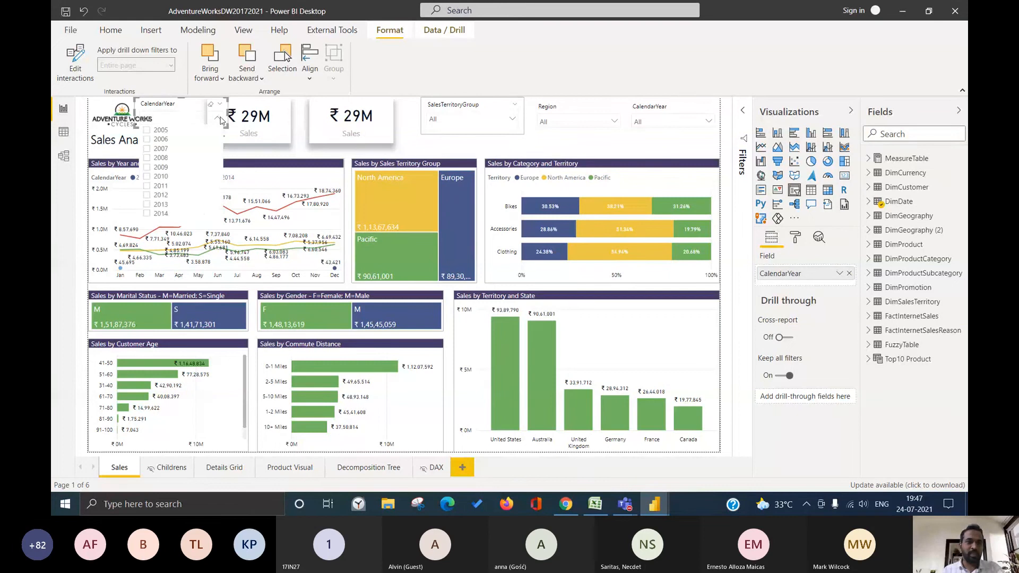
left_click(145, 205)
left_click(147, 194, "ctrl")
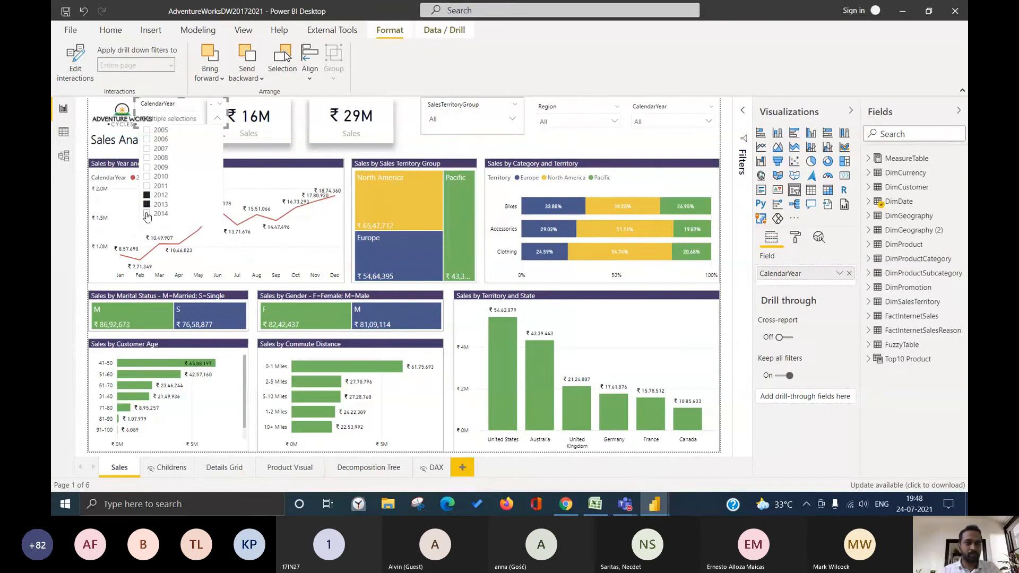
left_click(166, 213, "ctrl")
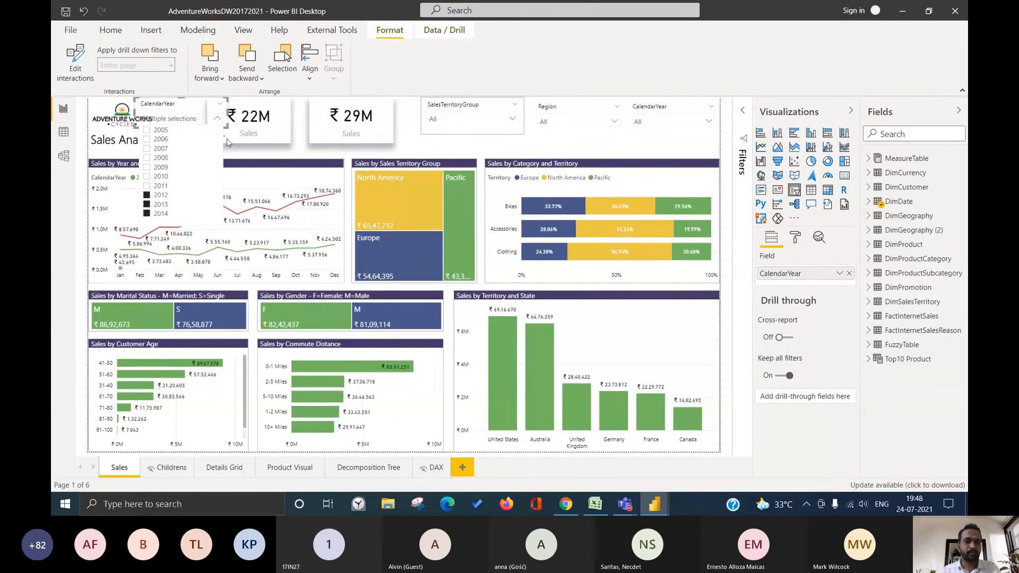
left_click(151, 103)
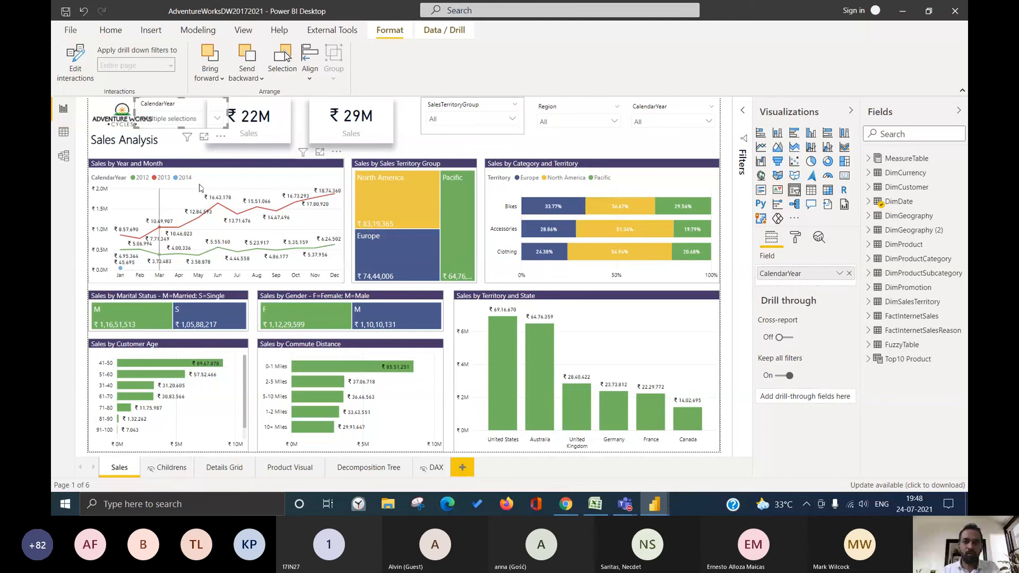
left_click(709, 121)
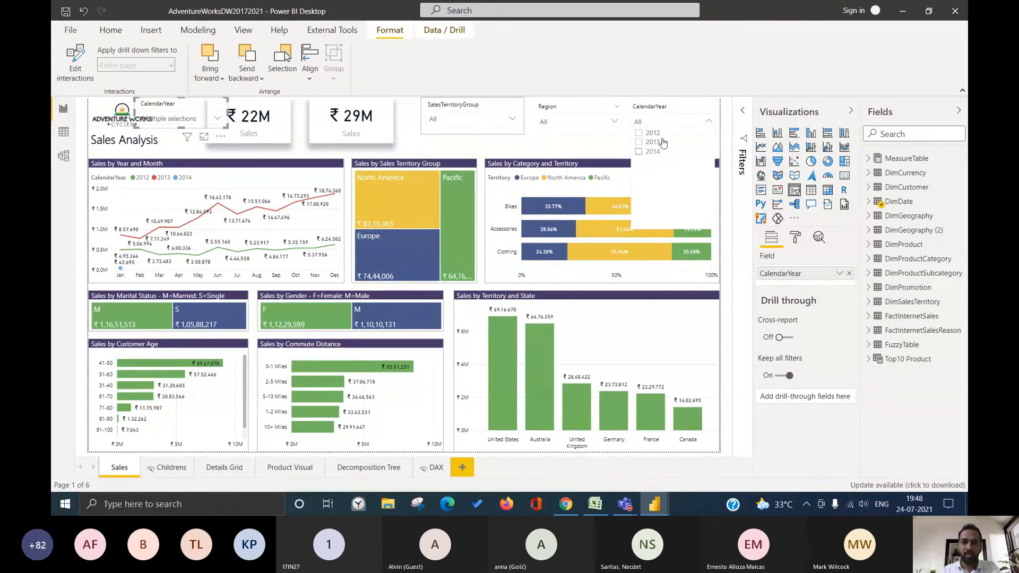
left_click(172, 104)
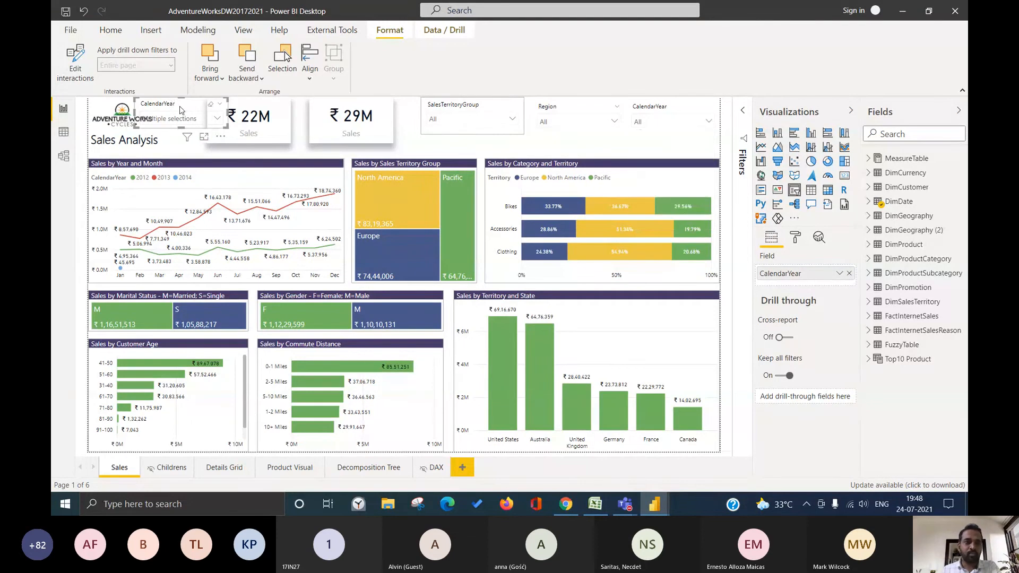
- Rename the copied CalendarYear slicer to Page Level Slicer in the page's layer order
left_click(252, 32)
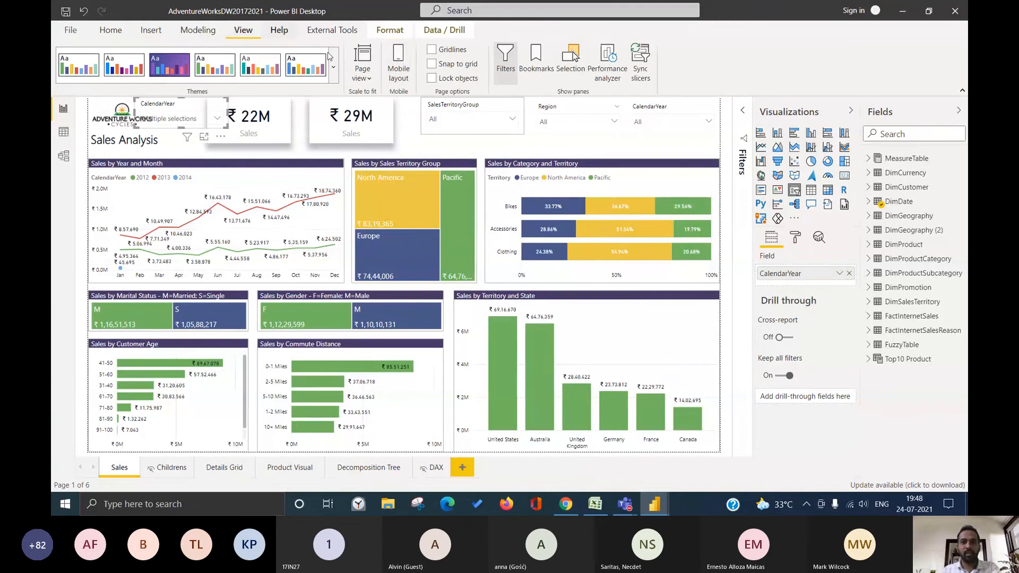
left_click(572, 59)
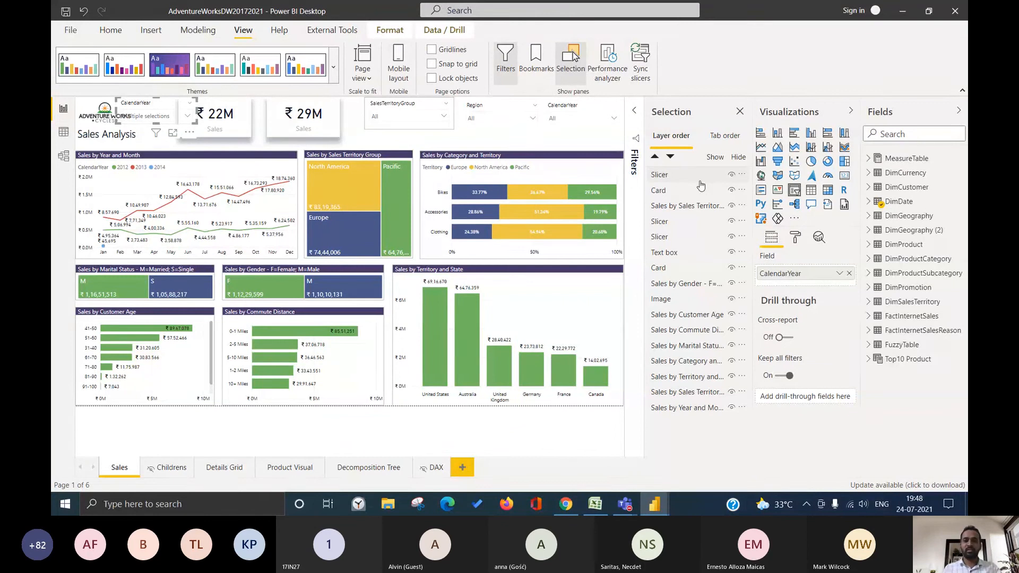
double_click(661, 173)
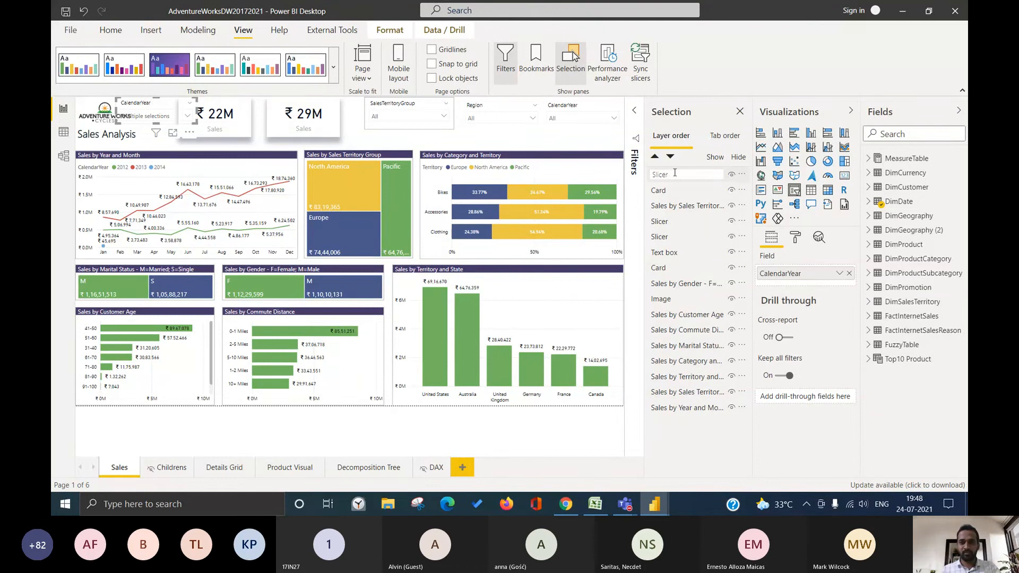
left_click(674, 173)
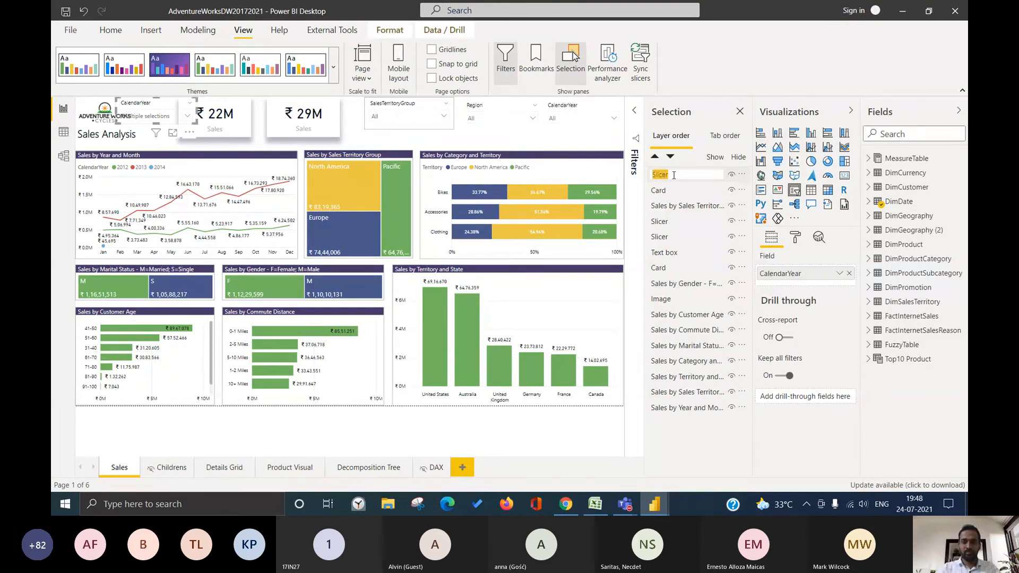
type("F")
type("age Level")
key("Return")
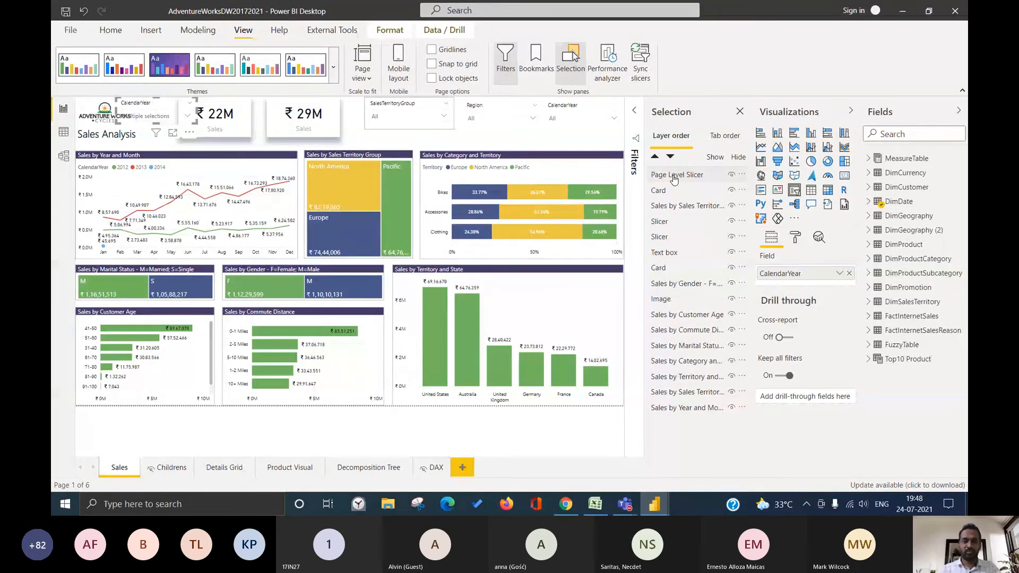
- Hide the Page Level Slicer on the Sales page
double_click(734, 179)
left_click(732, 176)
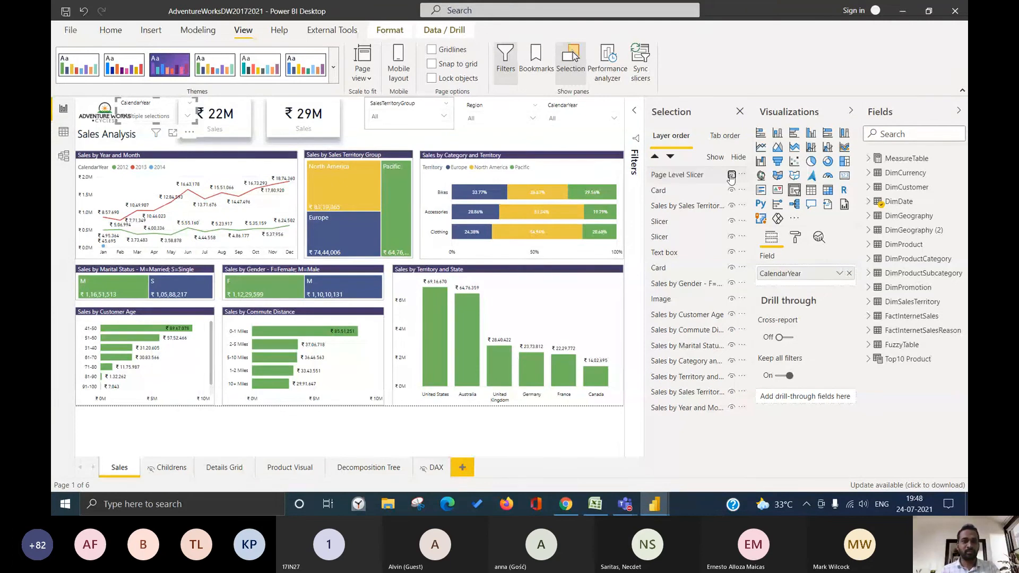
left_click(732, 176)
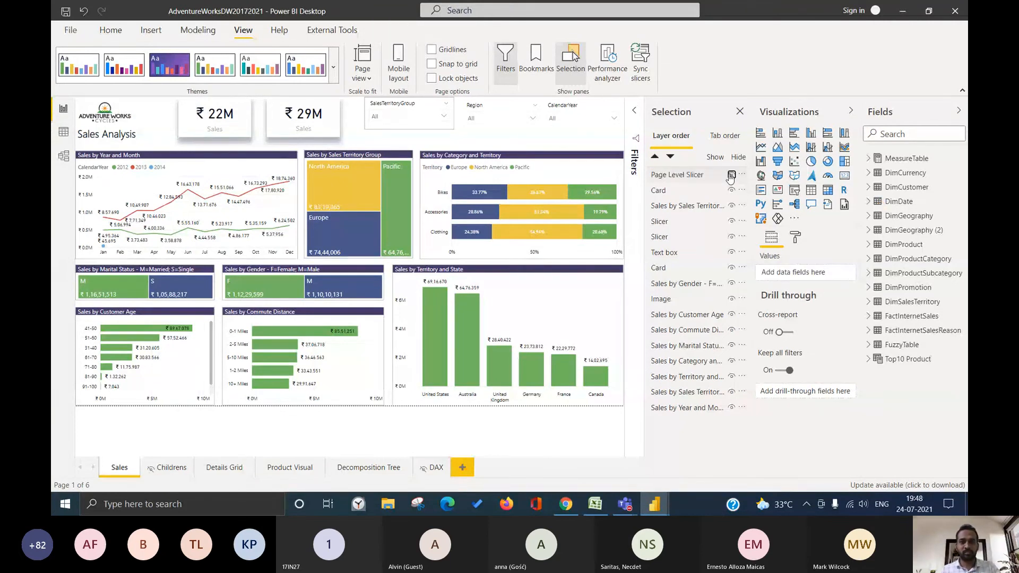
- Check the page-level filters on the Sales page and select 2012 in the visible CalendarYear slicer
left_click(740, 111)
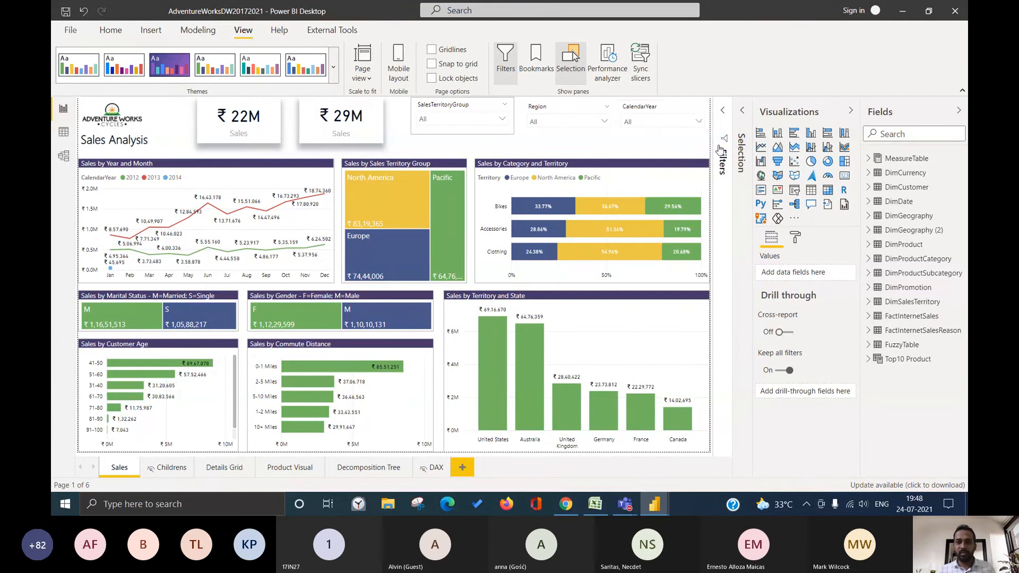
left_click(724, 157)
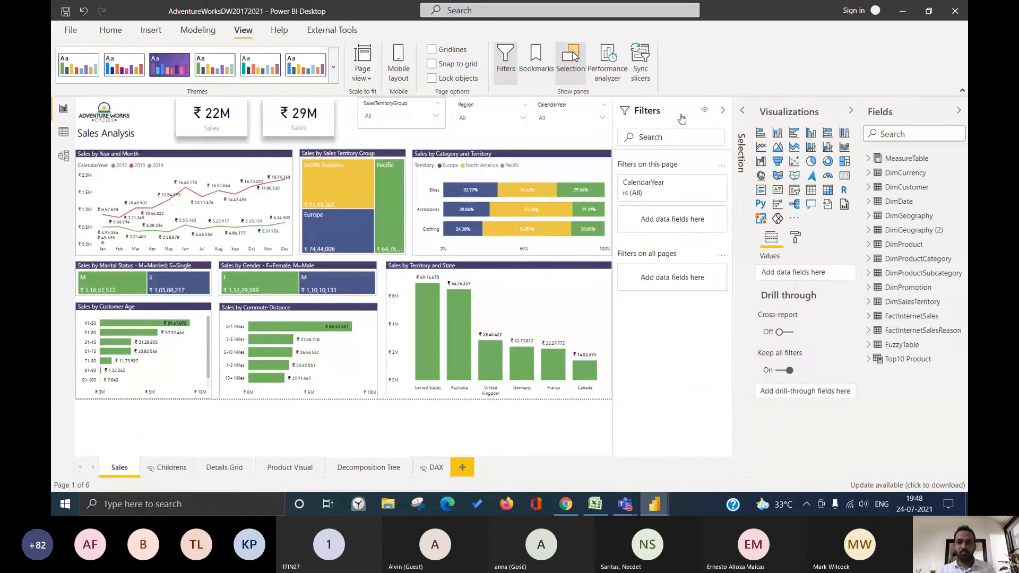
left_click(682, 117)
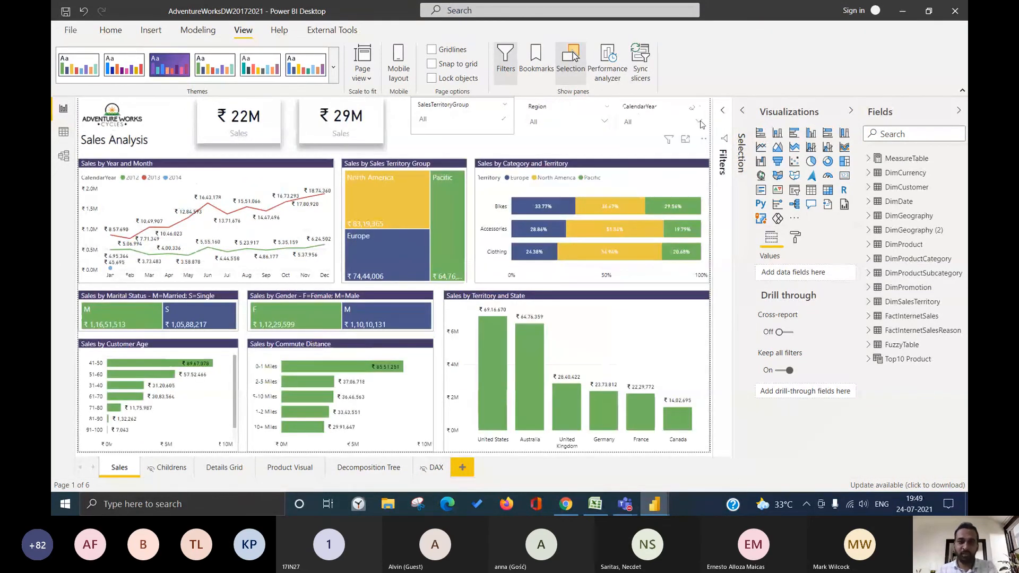
left_click(699, 122)
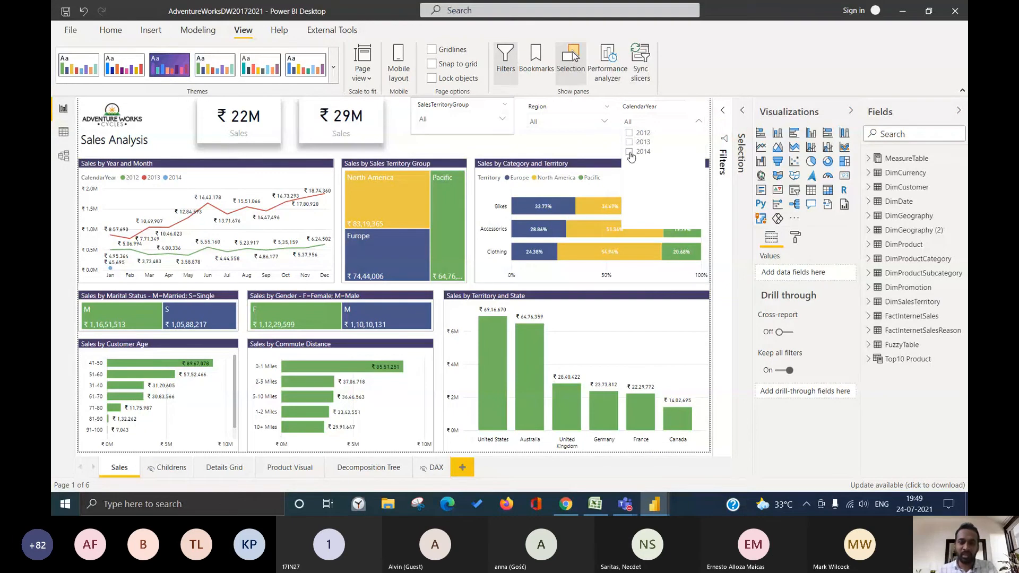
left_click(630, 133)
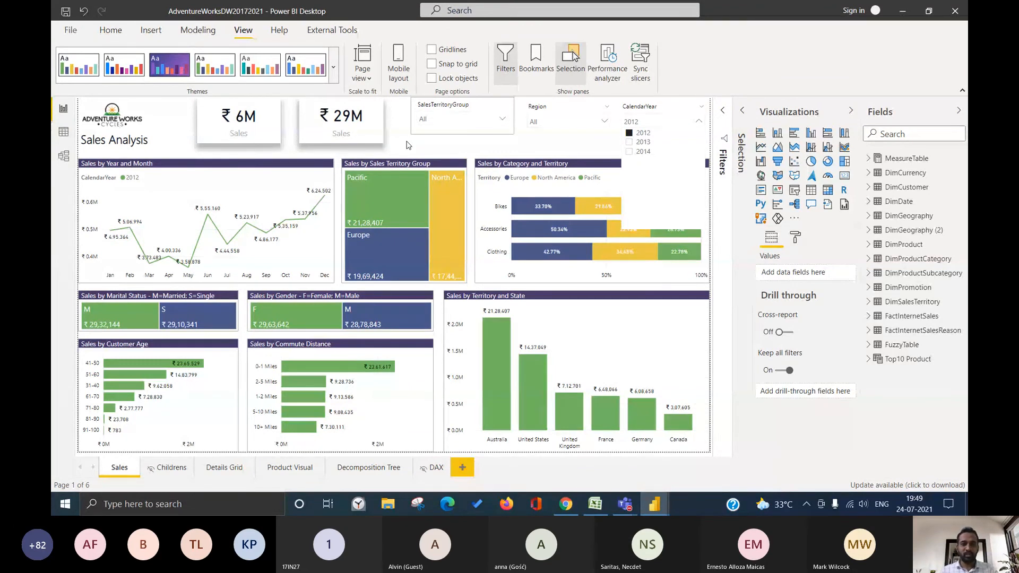
- Switch to the PowerPoint presentation to review the Topics slide, and return to the Sales report in Power BI Desktop
key("alt+Tab")
key("alt+Tab")
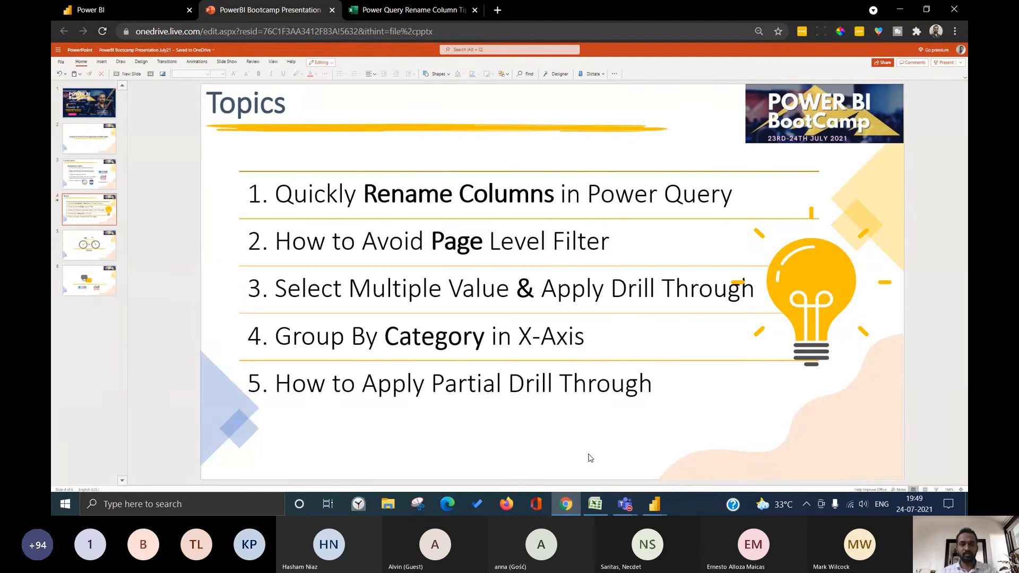
key("alt")
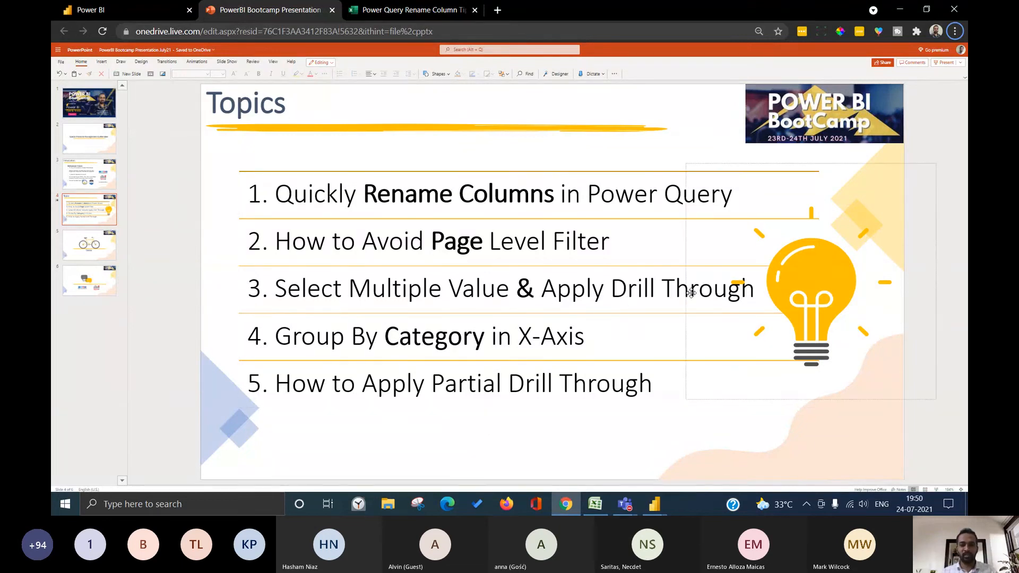
key("alt+Tab")
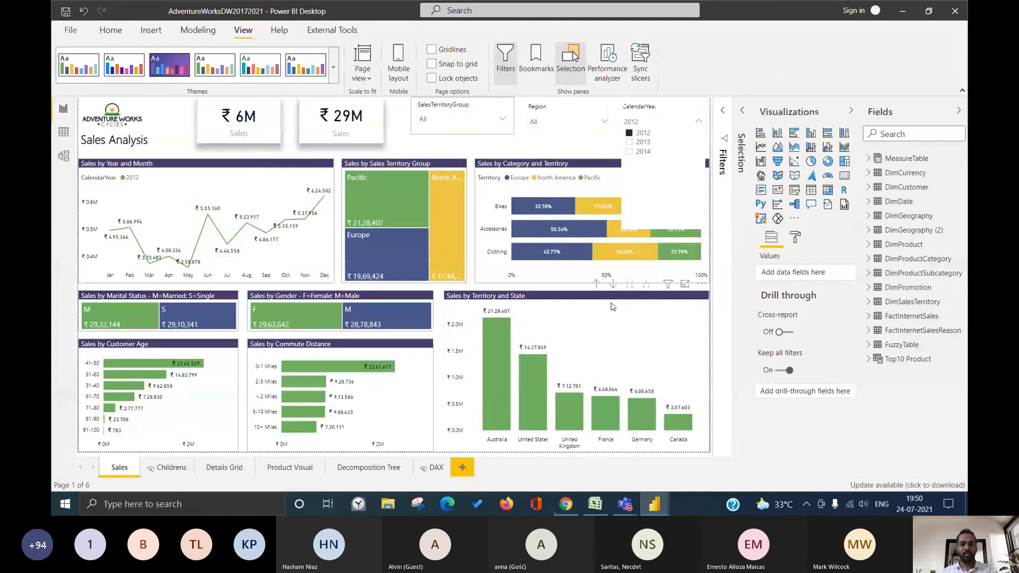
left_click(570, 144)
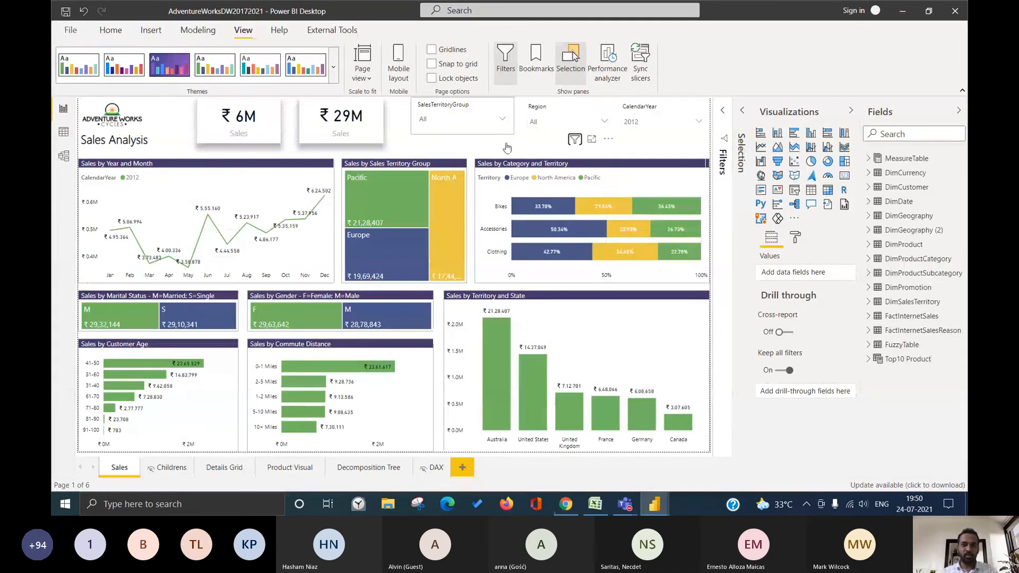
- Check topic 4, Group By Category in X-Axis, on the PowerPoint Topics slide and return to Power BI Desktop
left_click(403, 143)
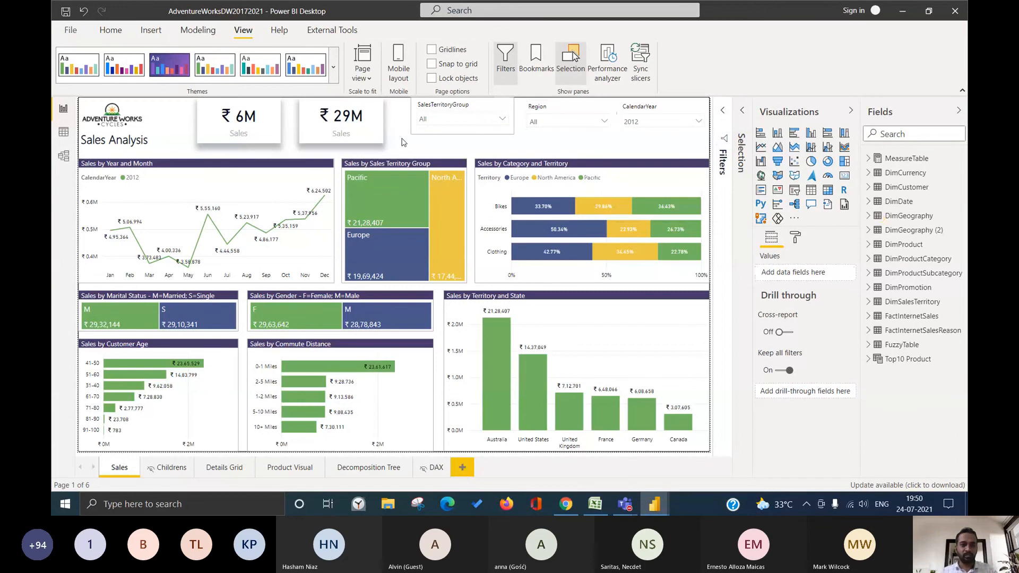
key("alt+Tab")
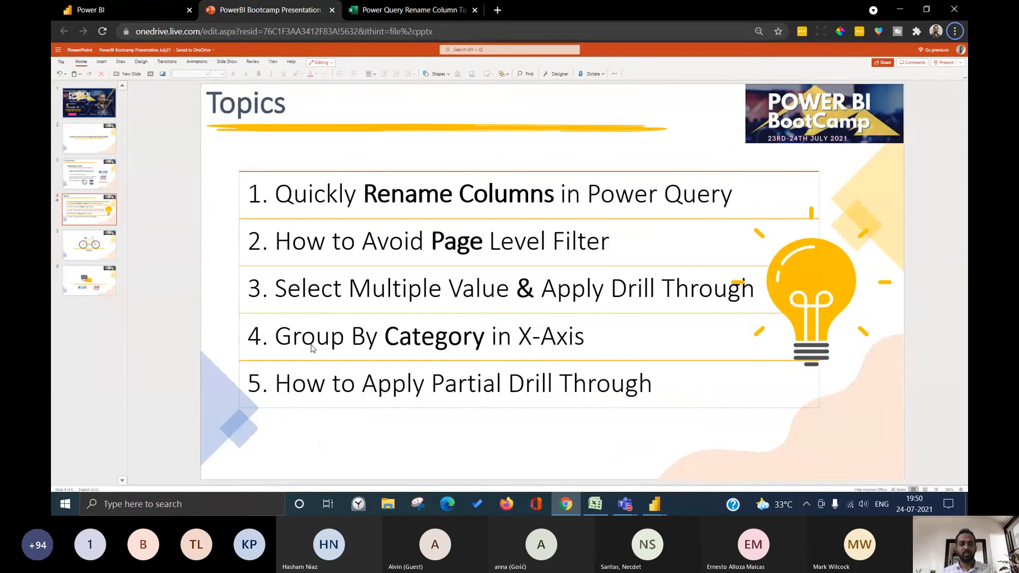
key("alt+Tab")
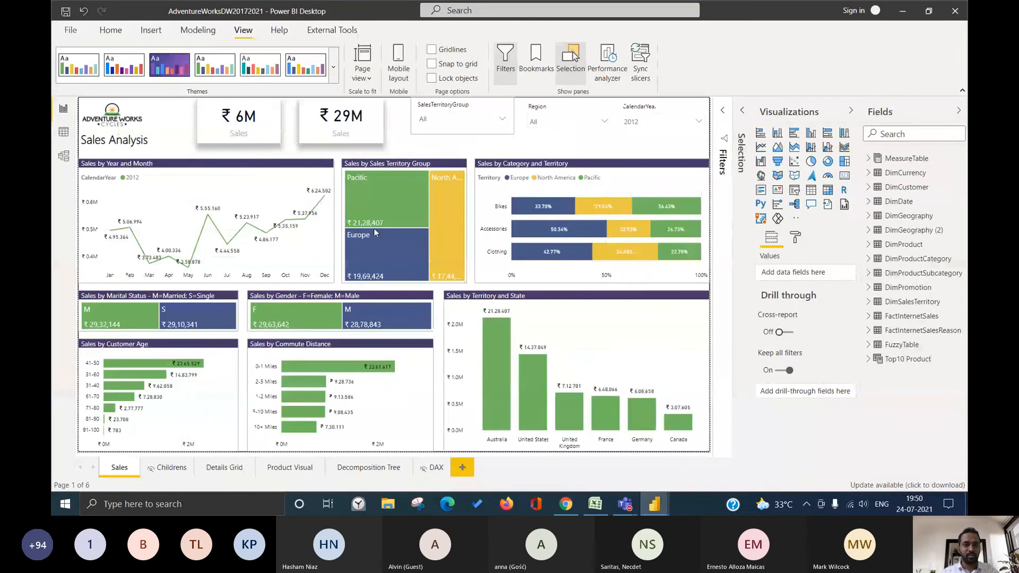
- Copy the Sales by Year and Month line chart onto a new report page, enlarge it and reposition it near the page's upper left
left_click(232, 170)
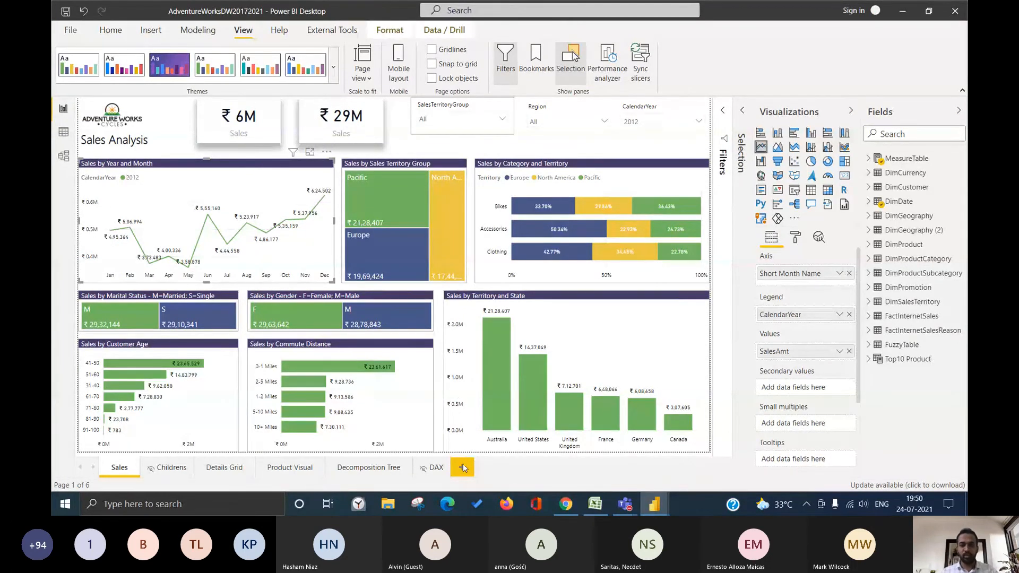
left_click(464, 468)
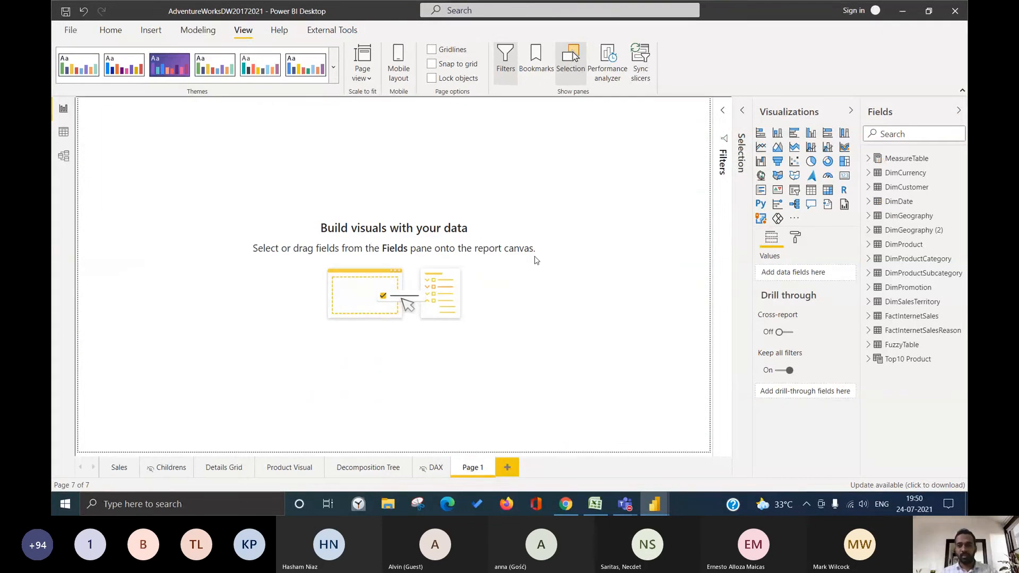
key("ctrl+v")
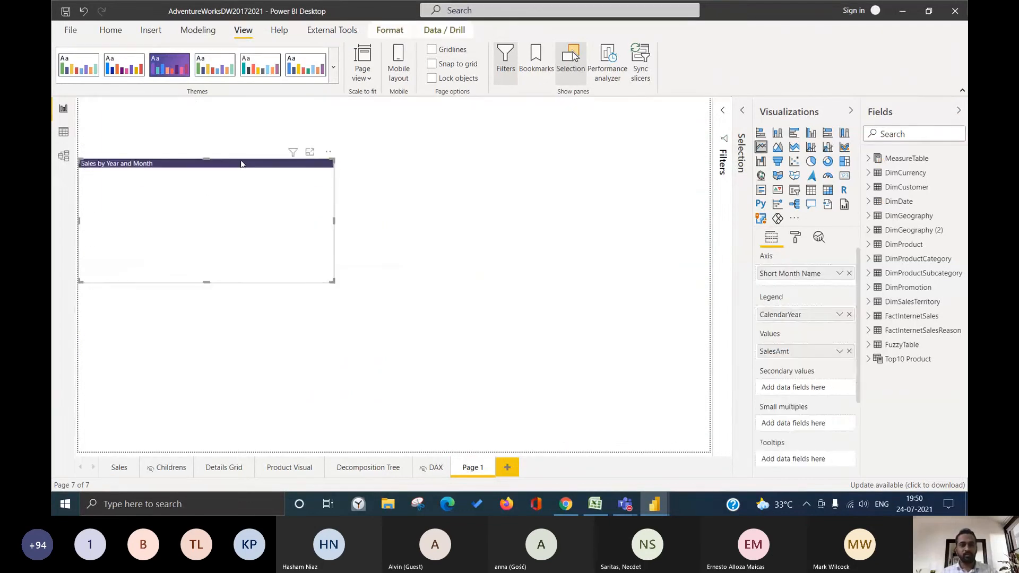
left_click_drag(231, 168, 378, 166)
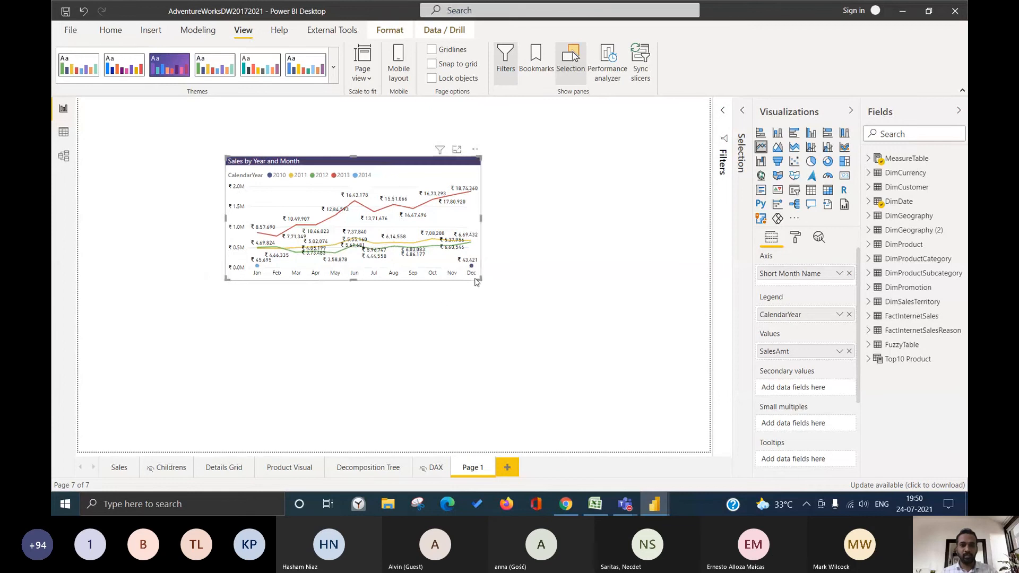
left_click_drag(479, 280, 626, 377)
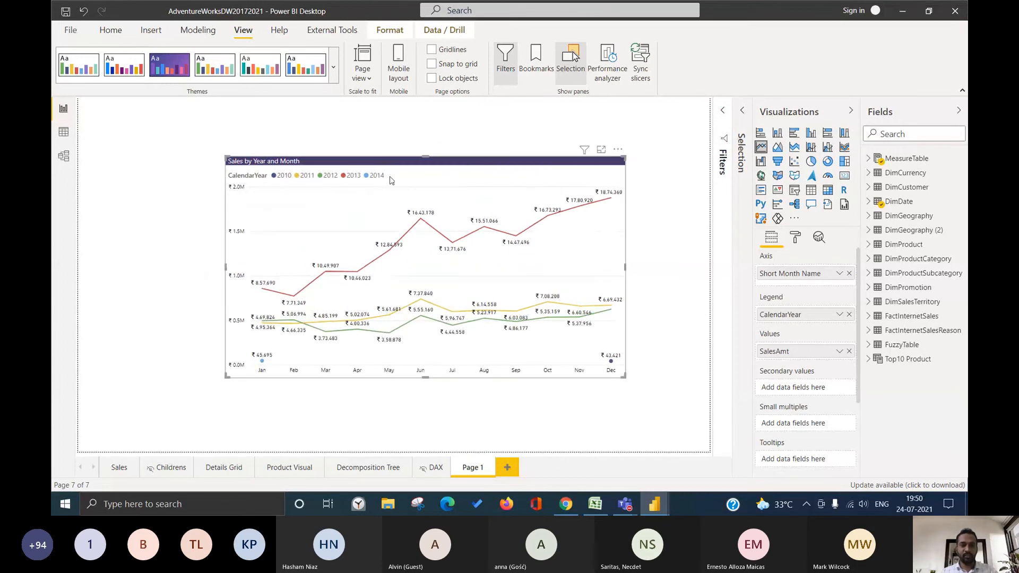
left_click_drag(393, 167, 314, 154)
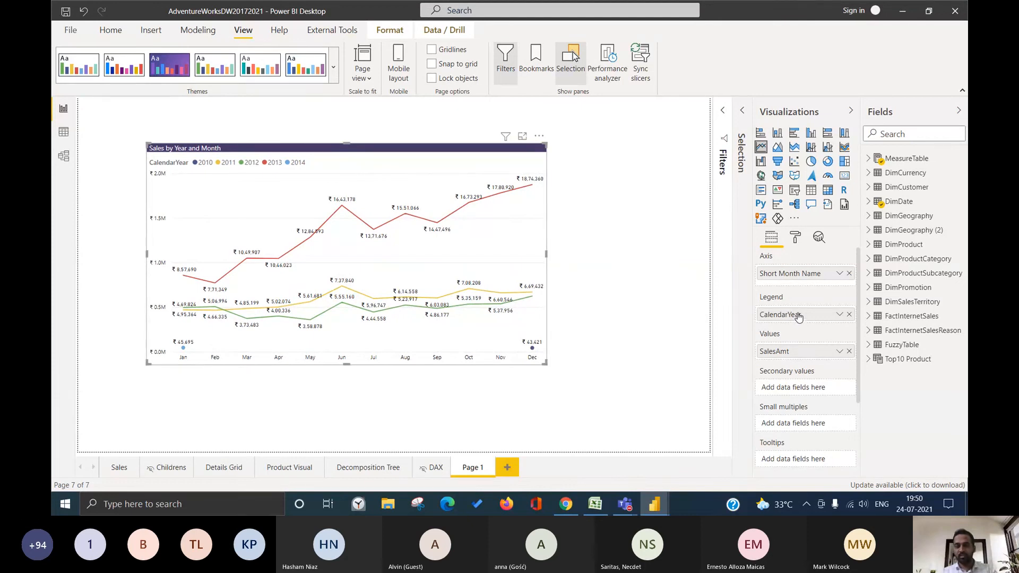
- Move CalendarYear from the legend to the axis above Short Month Name, expand the hierarchy one level and widen the line chart
left_click_drag(798, 317, 798, 275)
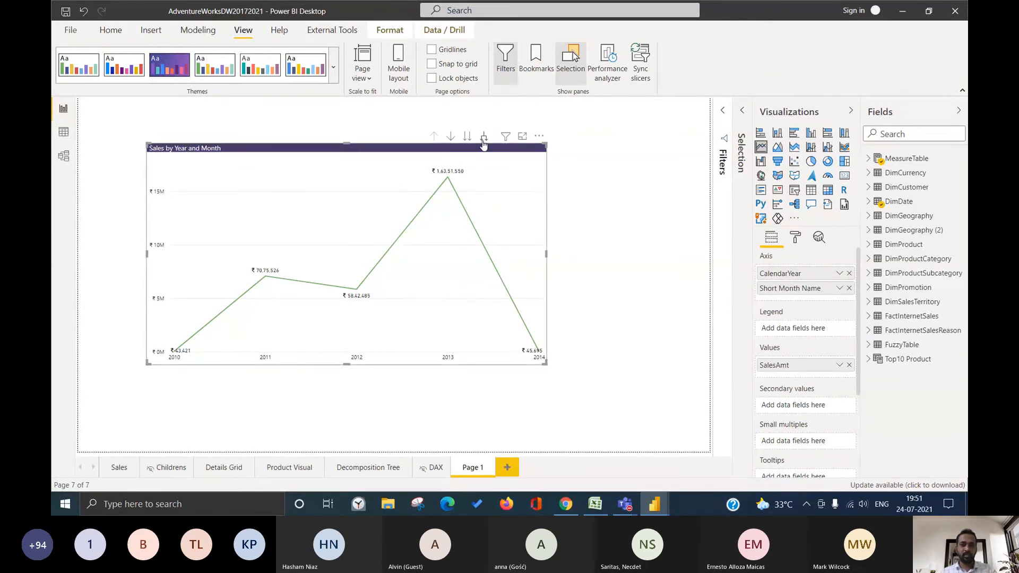
left_click(483, 139)
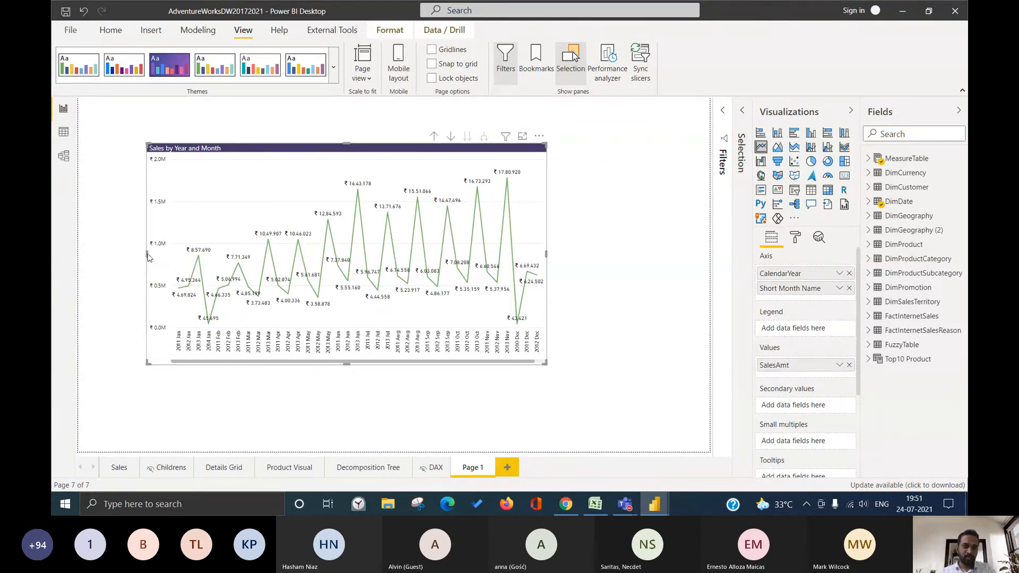
left_click_drag(145, 254, 108, 255)
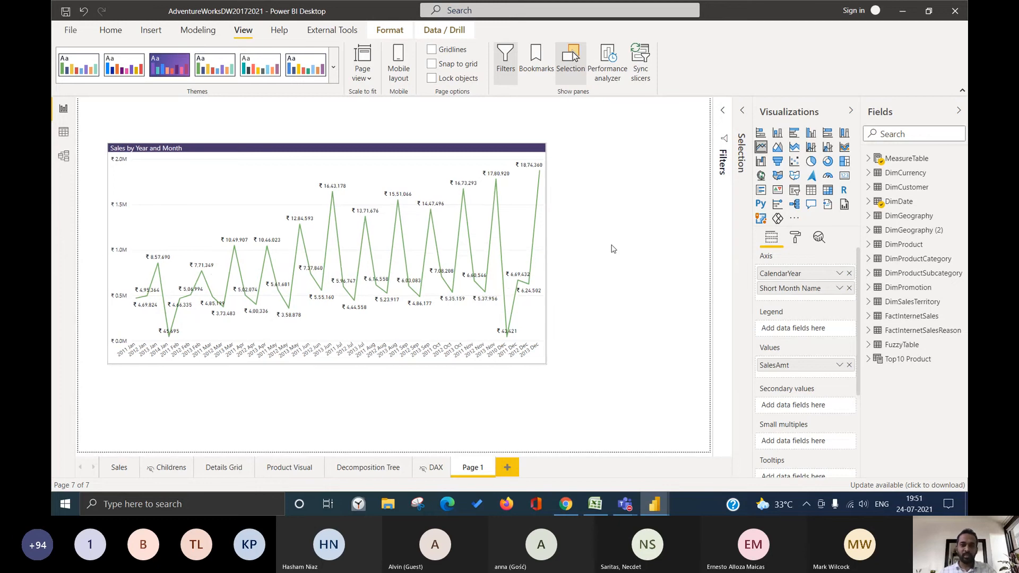
left_click_drag(546, 256, 598, 257)
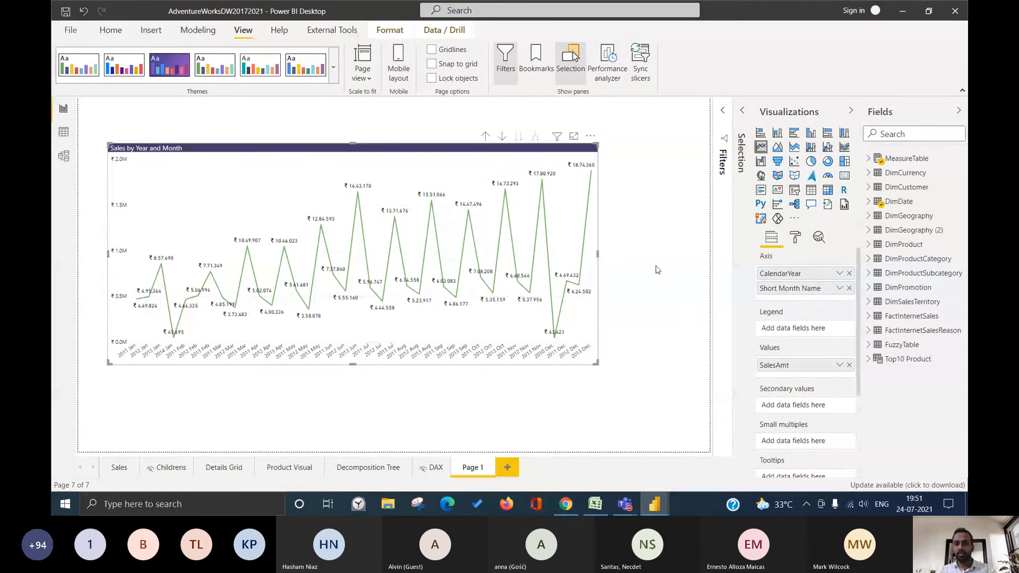
- Turn off Concatenate labels for the line chart's X axis
left_click(796, 240)
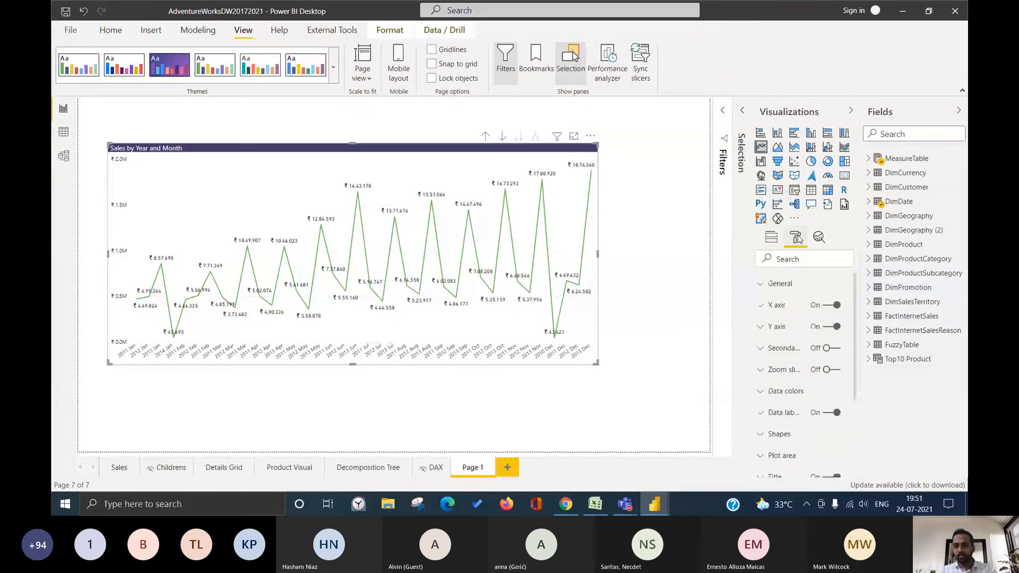
left_click(785, 305)
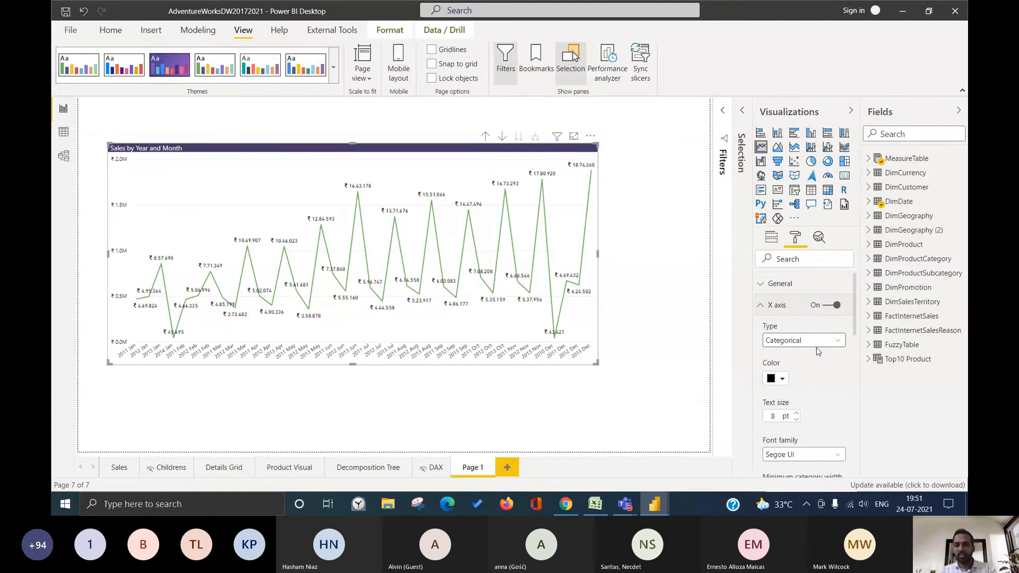
scroll(825, 392, "down", 4)
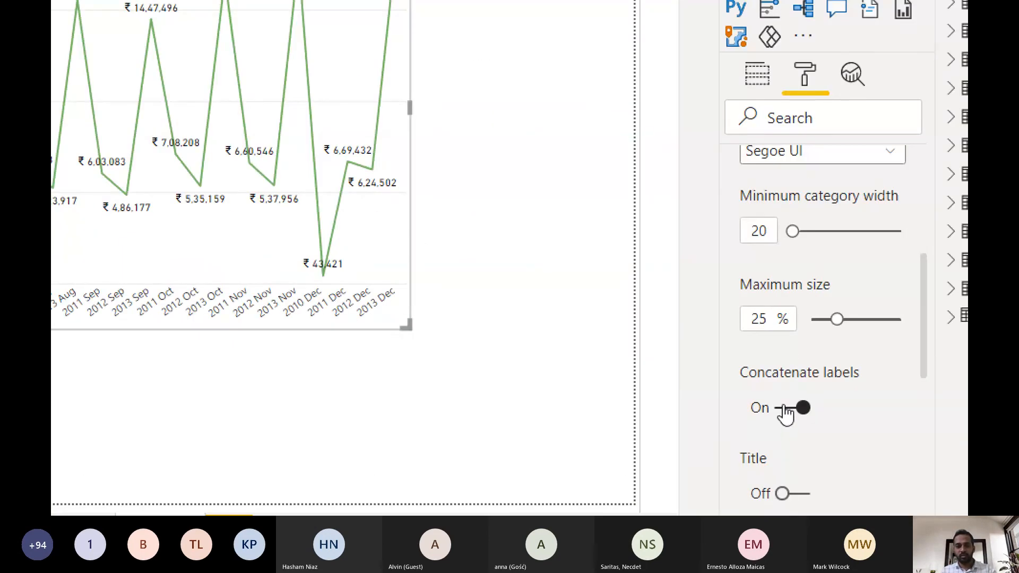
left_click(784, 409)
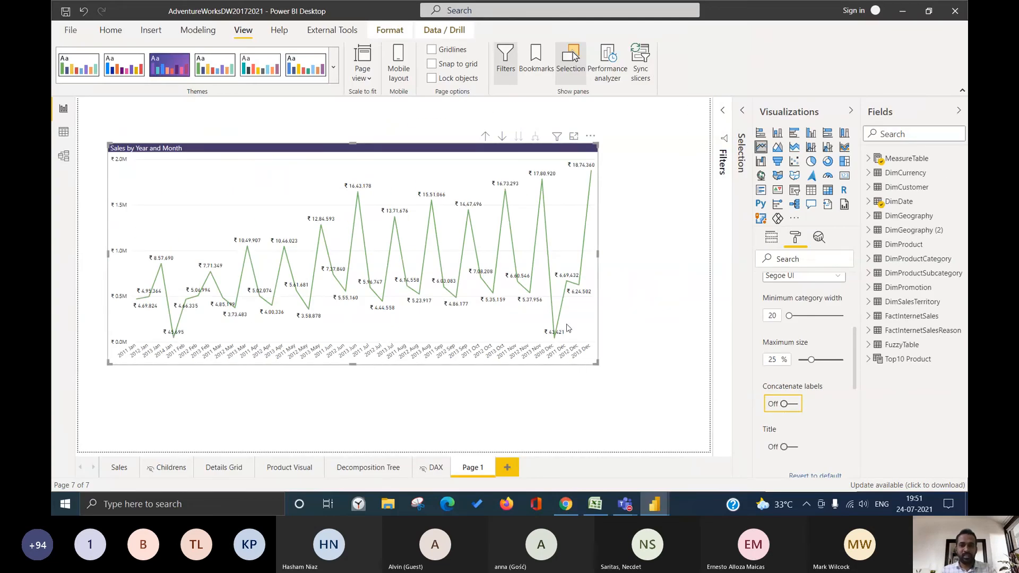
- Sort the line chart by SalesAmt and switch the sorting back to CalendarYear Short Month Name
left_click(590, 137)
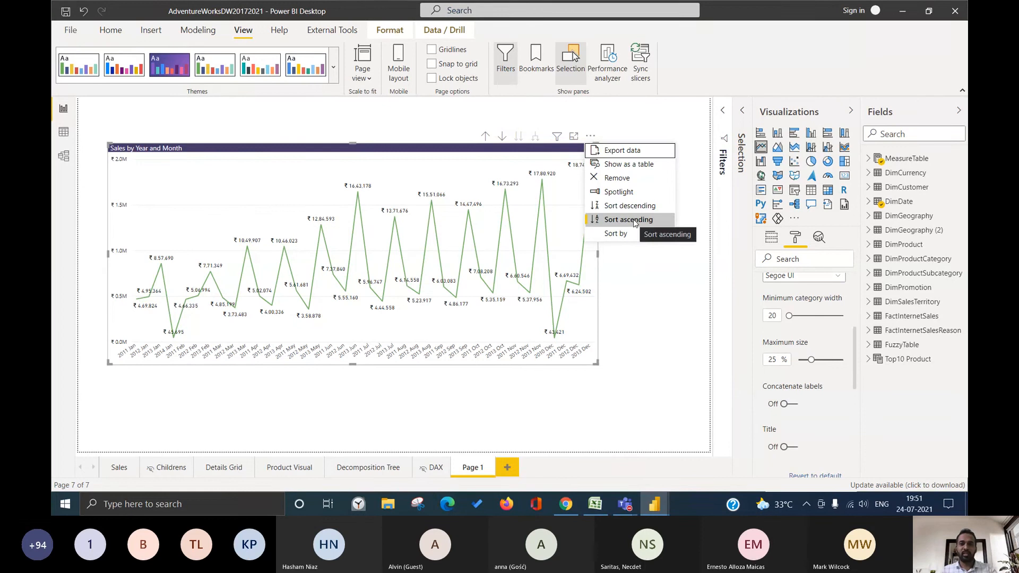
mouse_move(658, 233)
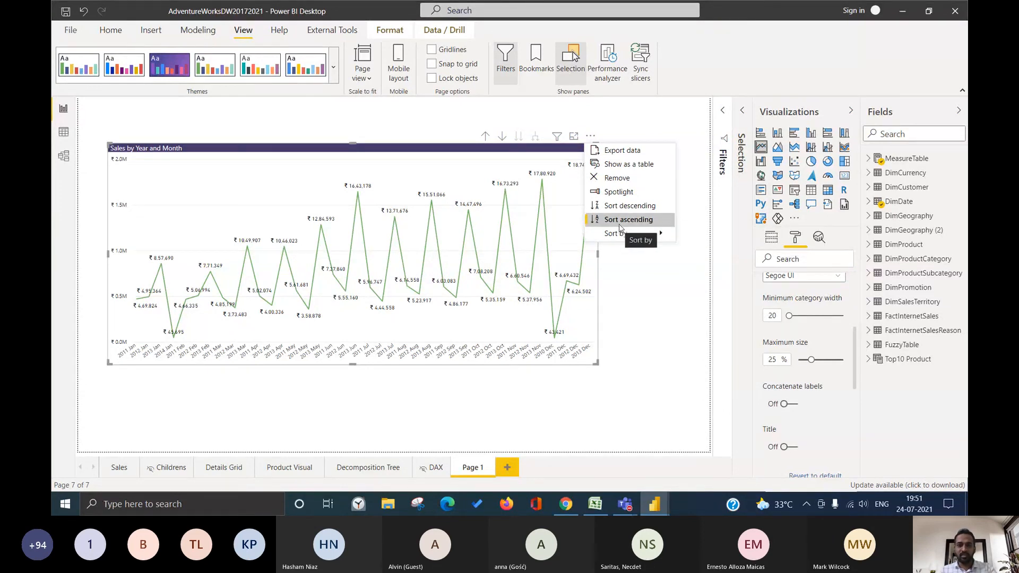
mouse_move(621, 233)
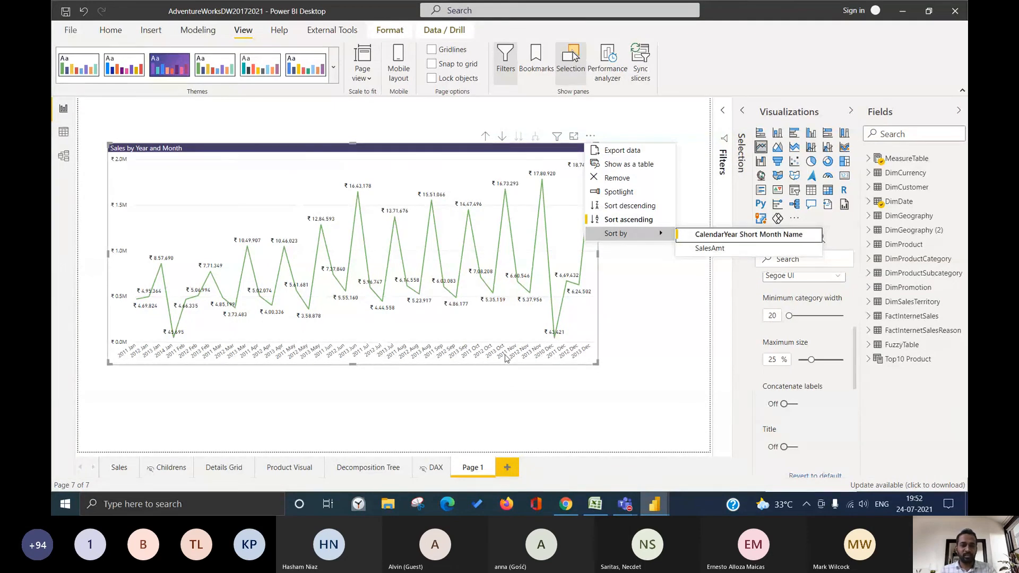
left_click(701, 251)
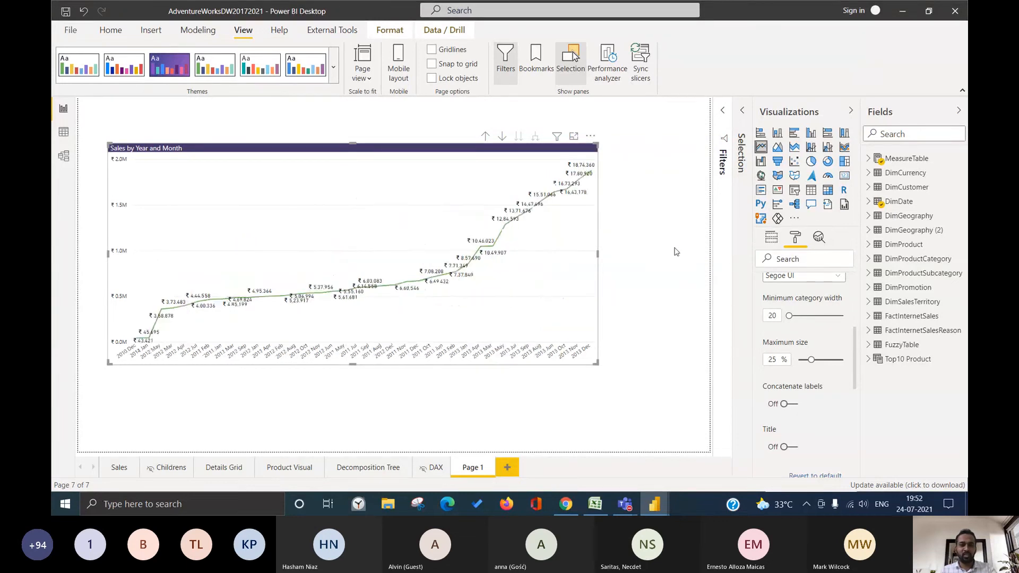
left_click(591, 136)
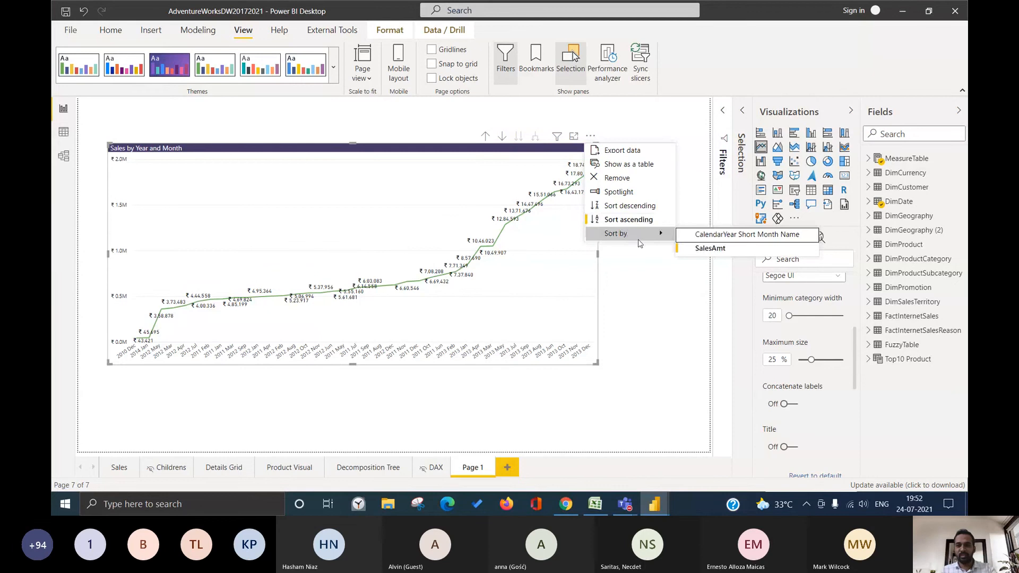
left_click(707, 235)
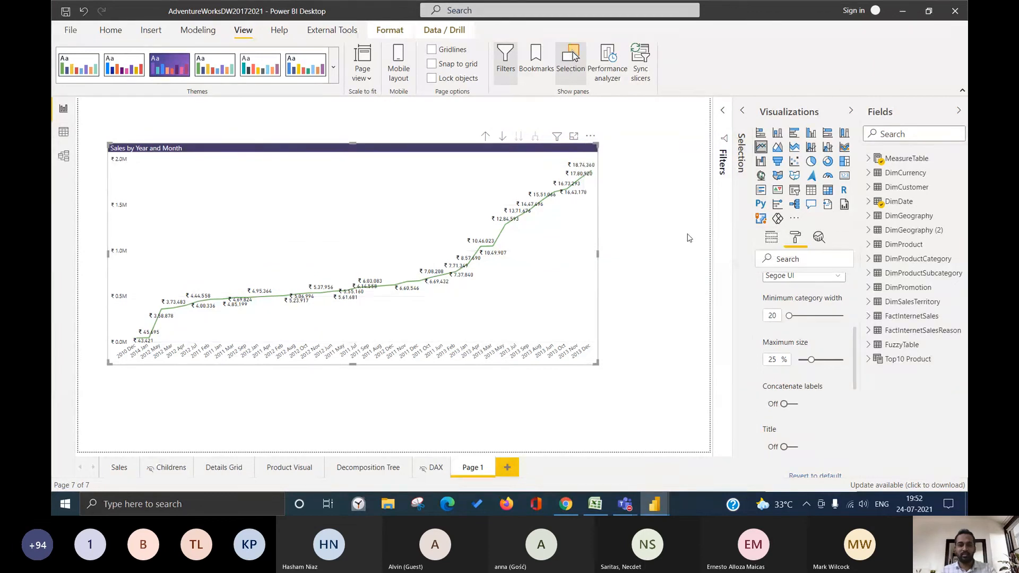
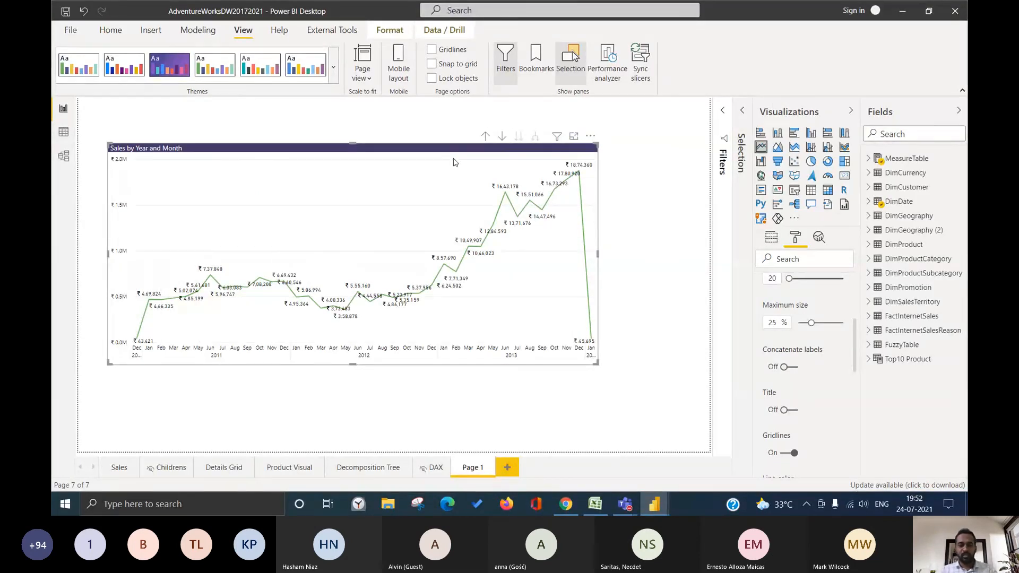
- Check the PowerPoint Topics slide again, switch back to Power BI Desktop and open the Sales page
key("alt+Tab")
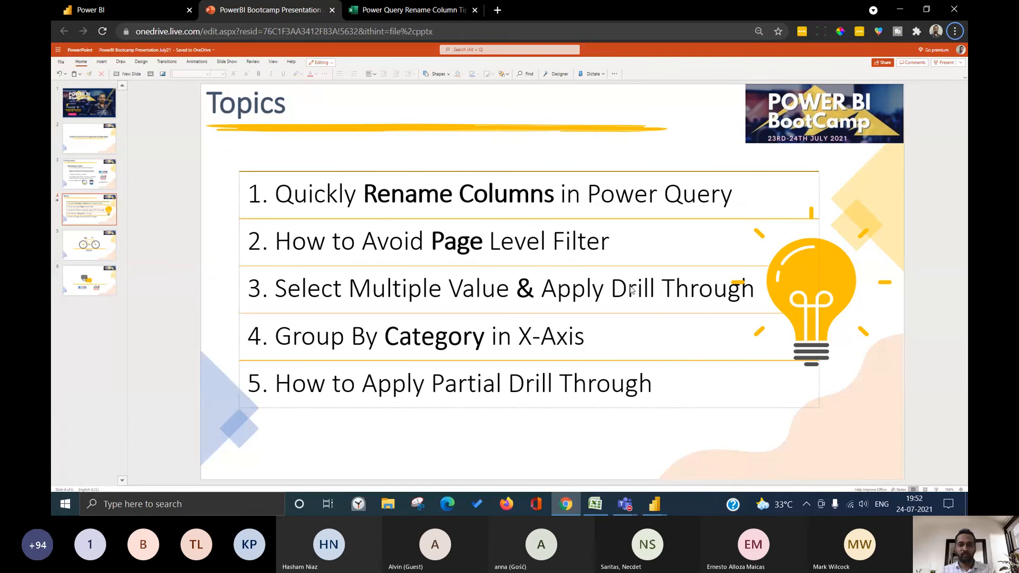
key("alt+Tab")
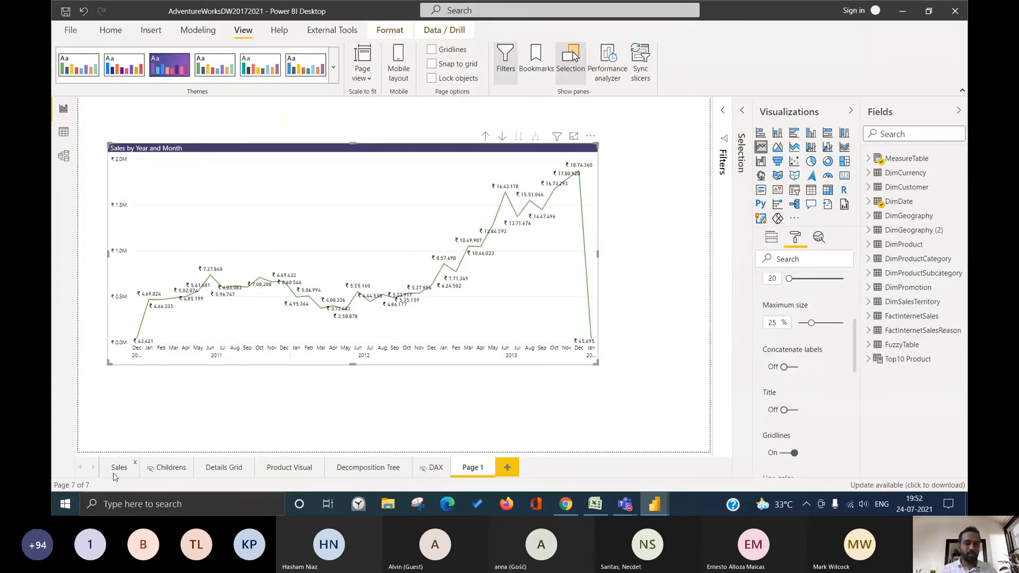
left_click(118, 470)
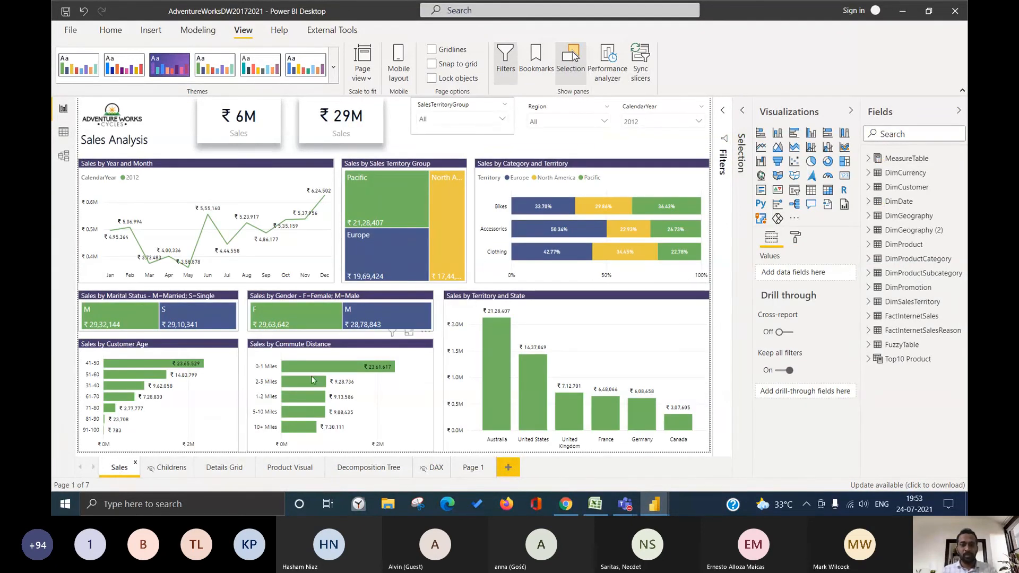
- Drill through from the 2-5 Miles bar in Sales by Commute Distance to the Product Visual page and return to the Sales page
mouse_move(310, 371)
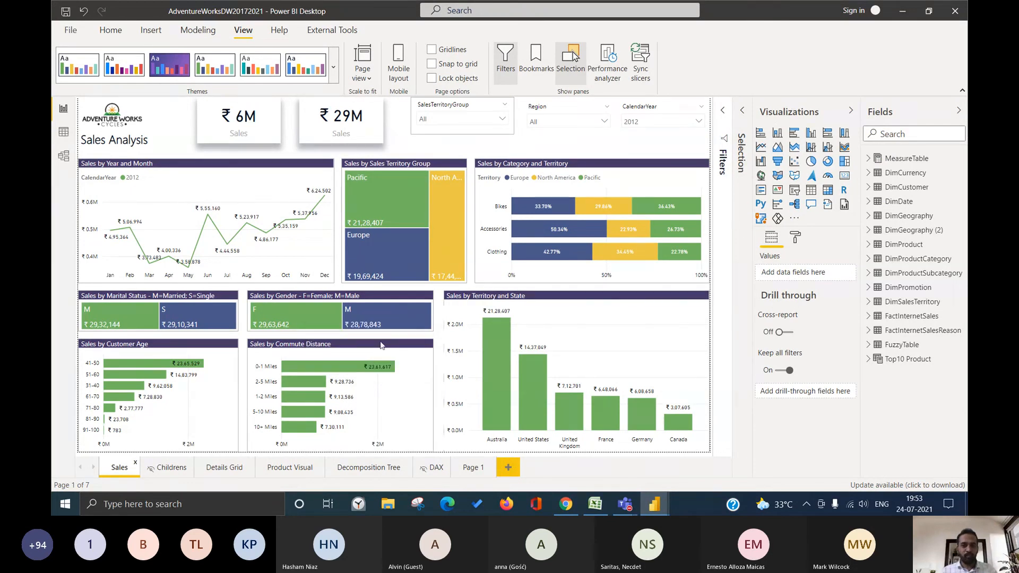
right_click(291, 381)
mouse_move(301, 374)
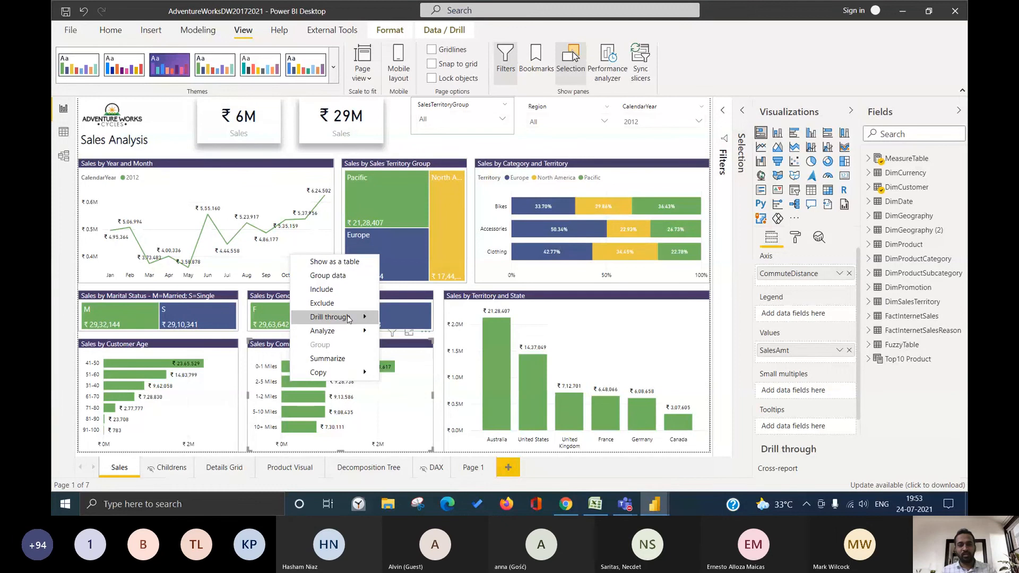
mouse_move(363, 318)
left_click(440, 319)
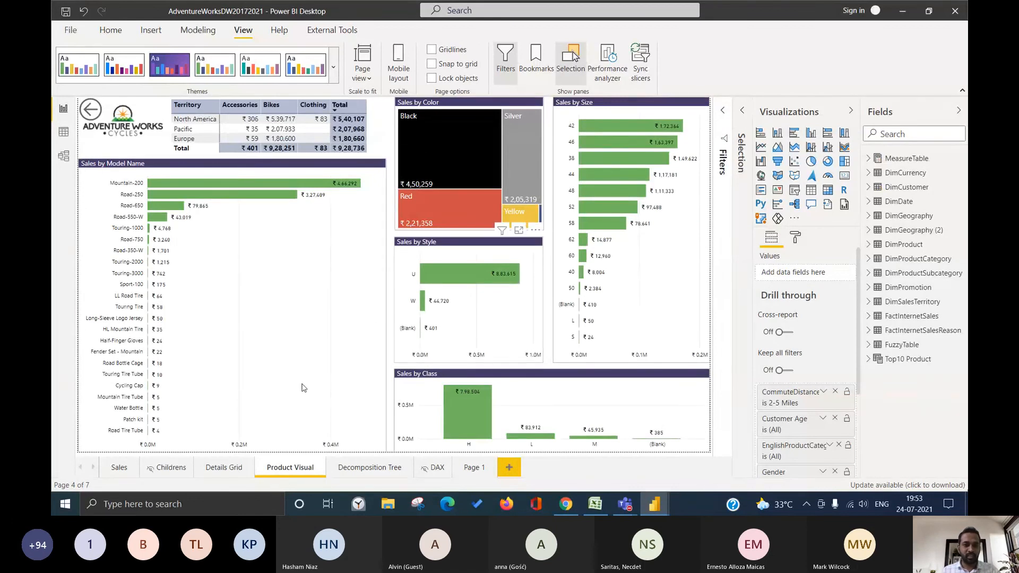
left_click(118, 469)
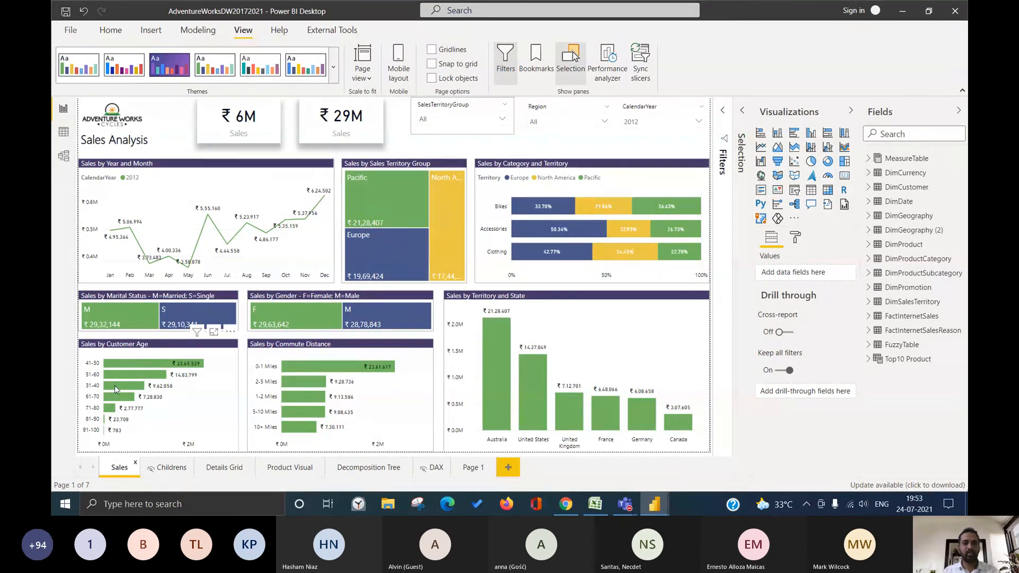
- Cross-filter the Sales page by customer age 31-40 together with the 5-10 Miles and 2-5 Miles commute distances
mouse_move(116, 389)
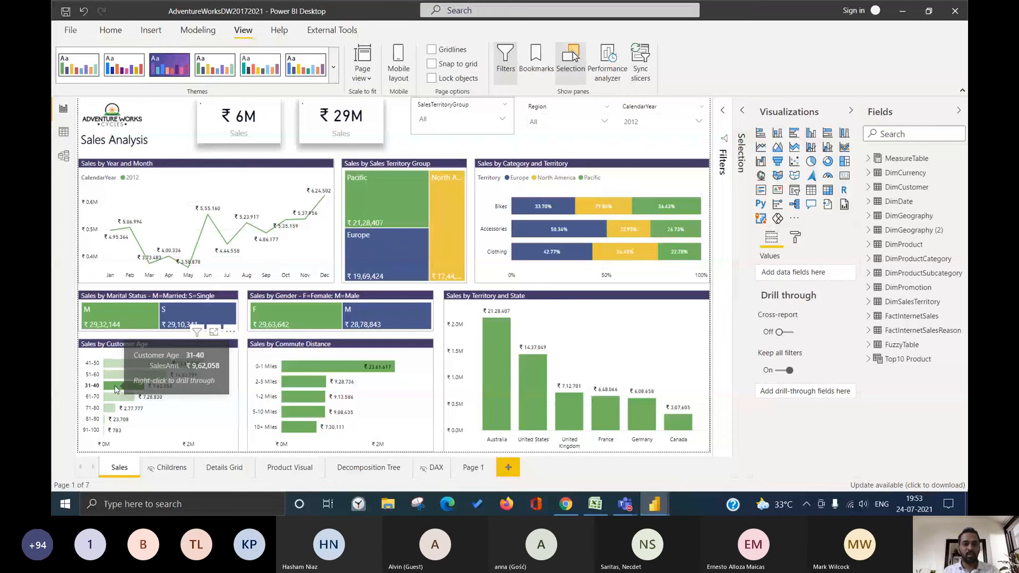
left_click(116, 389)
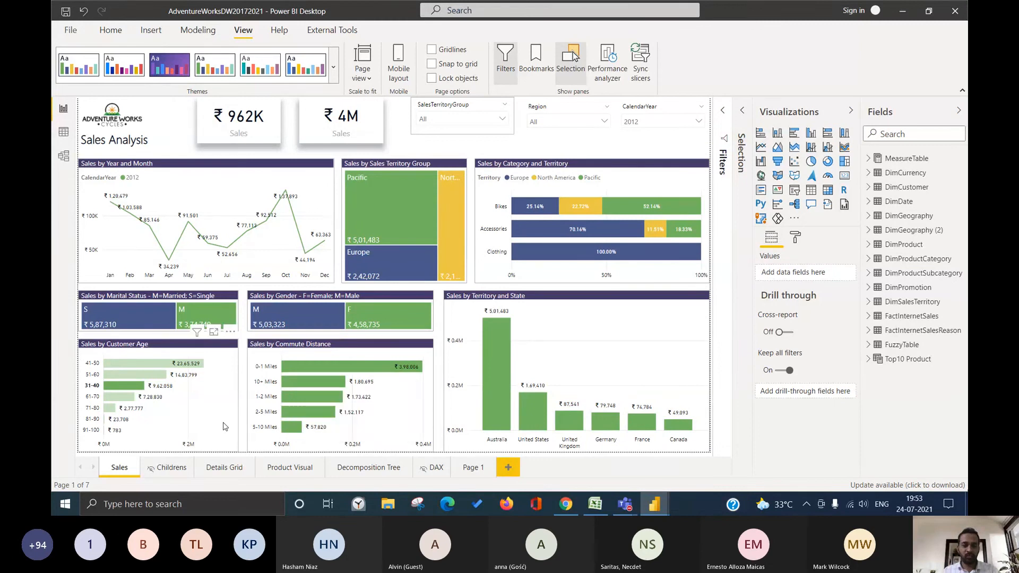
left_click(293, 428)
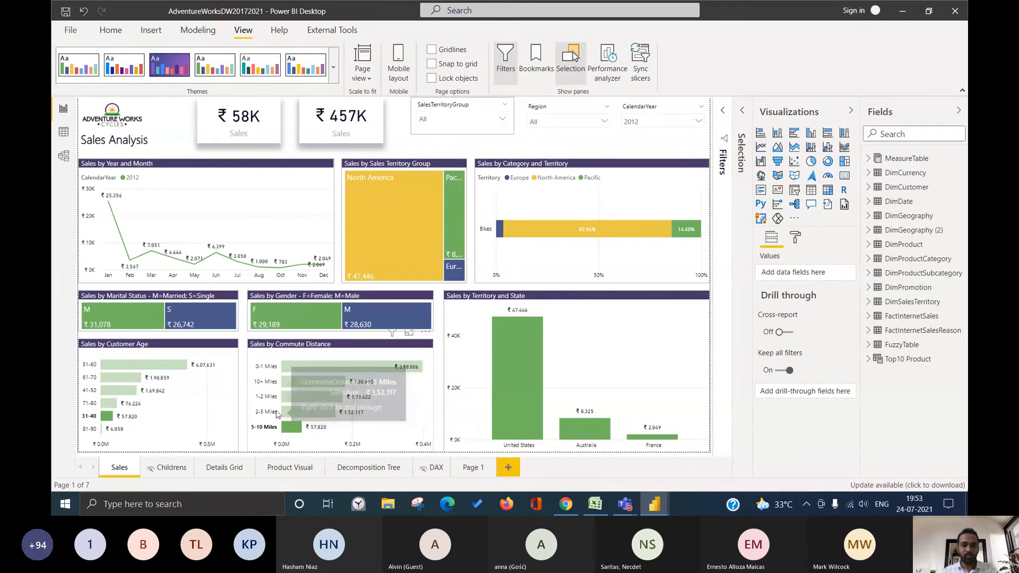
left_click(305, 412, "ctrl")
left_click(256, 431)
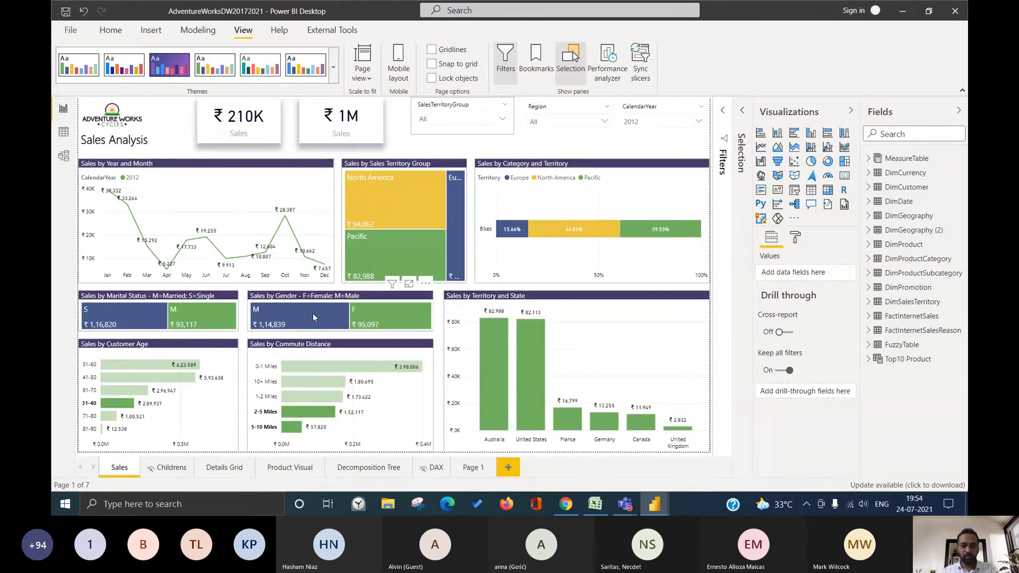
- Add the M segment of Sales by Gender to the cross-filter and drill through from the North America Bikes segment to Product Visual
mouse_move(313, 314)
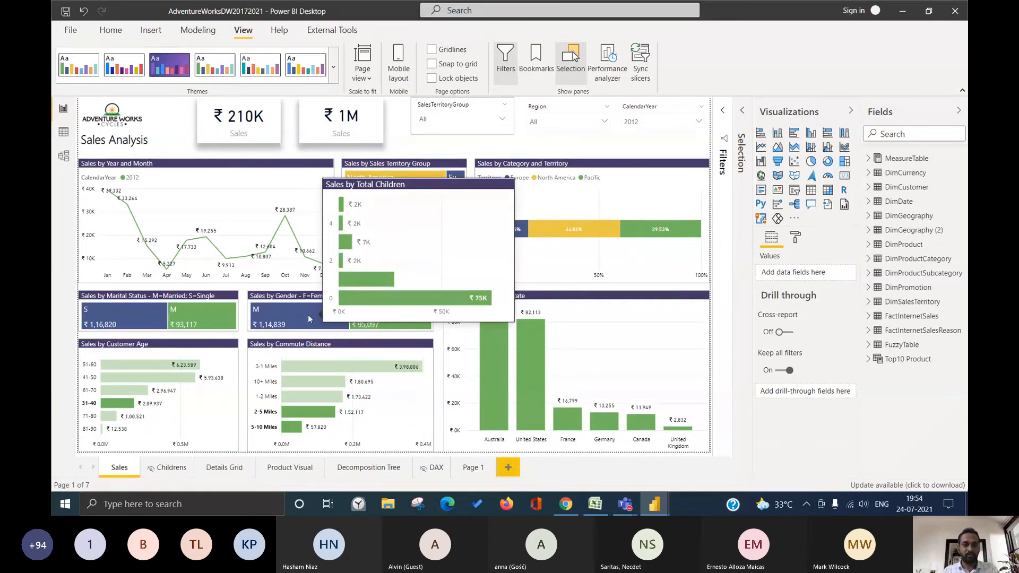
left_click(301, 317)
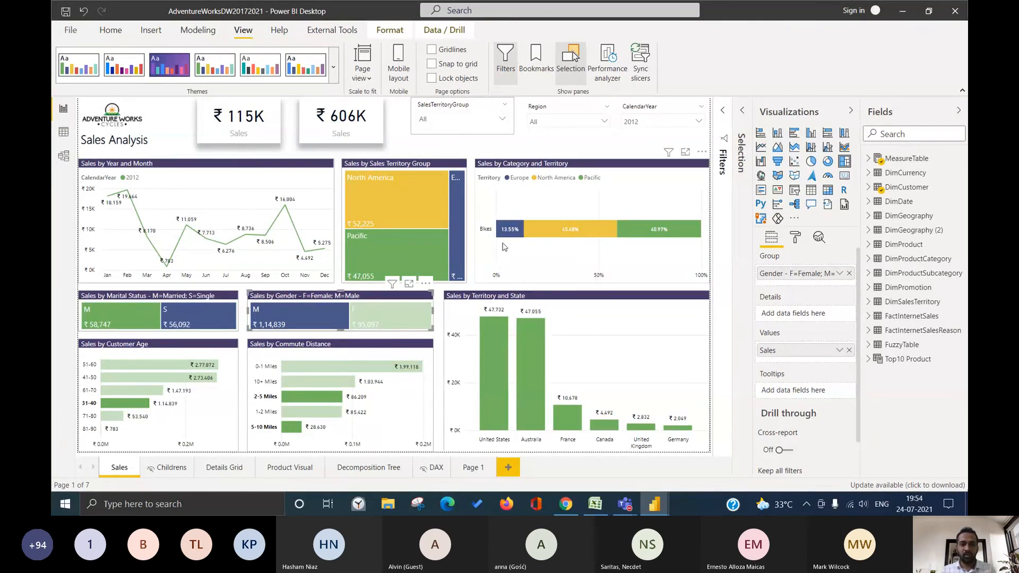
right_click(541, 230)
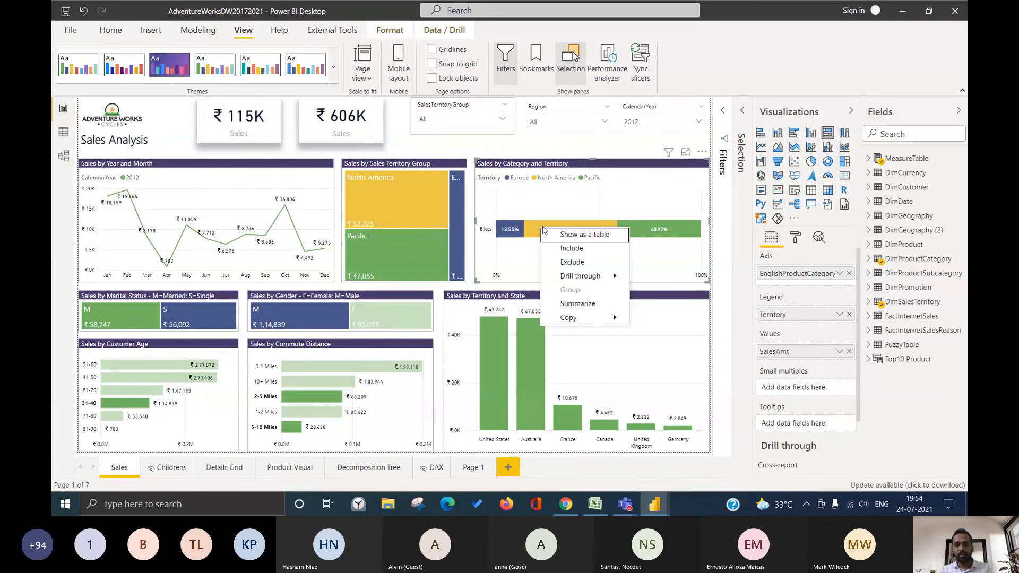
mouse_move(589, 276)
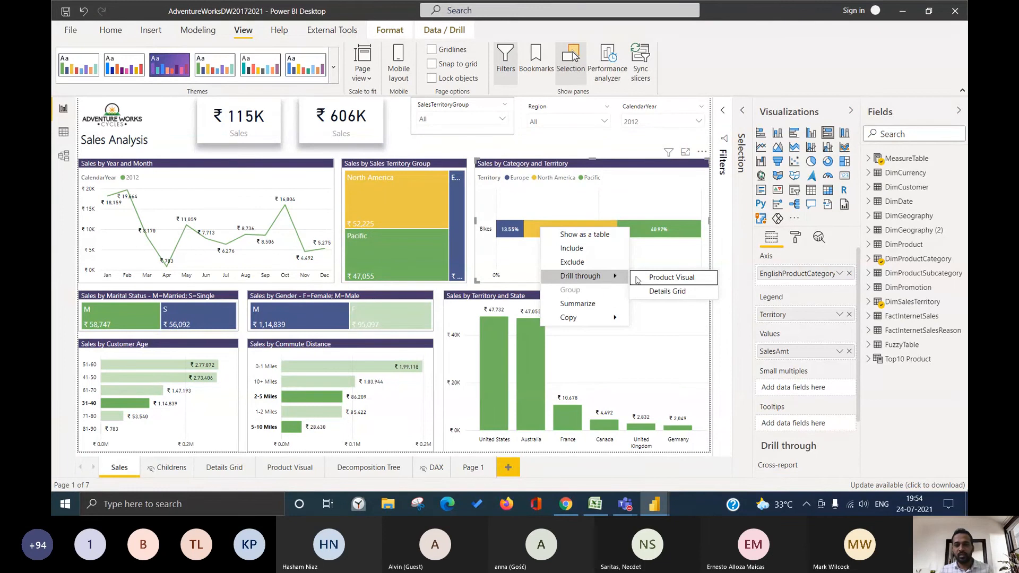
left_click(668, 279)
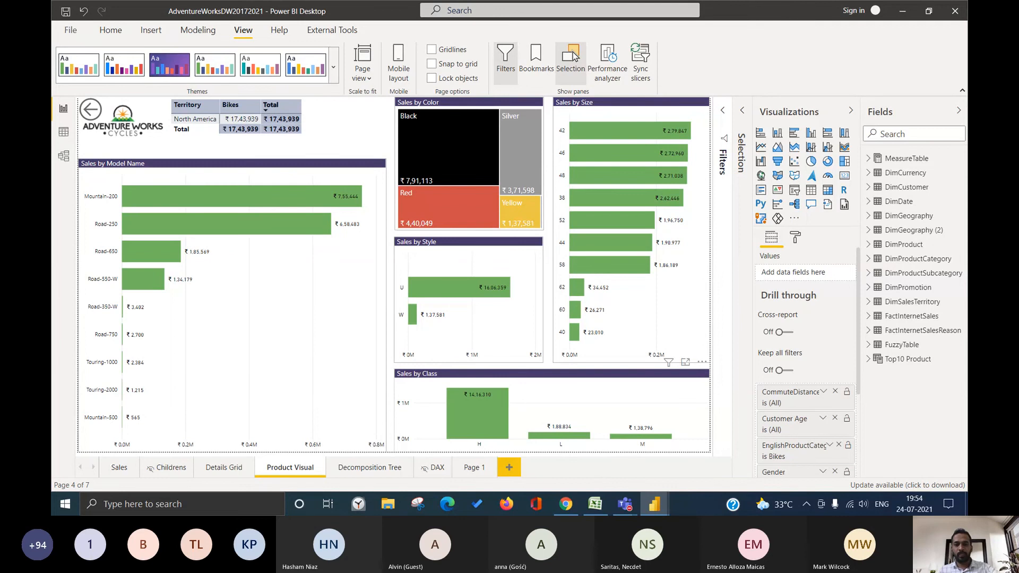
- Examine the drill-through fields and the Keep all filters setting of the Product Visual page, and return to the Sales page
scroll(818, 431, "down", 3)
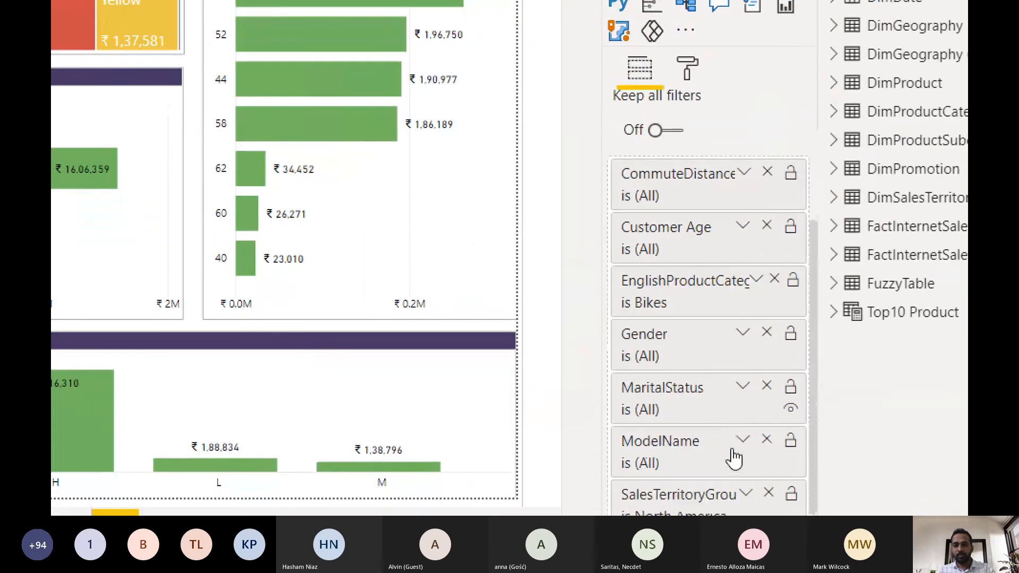
scroll(706, 255, "down", 2)
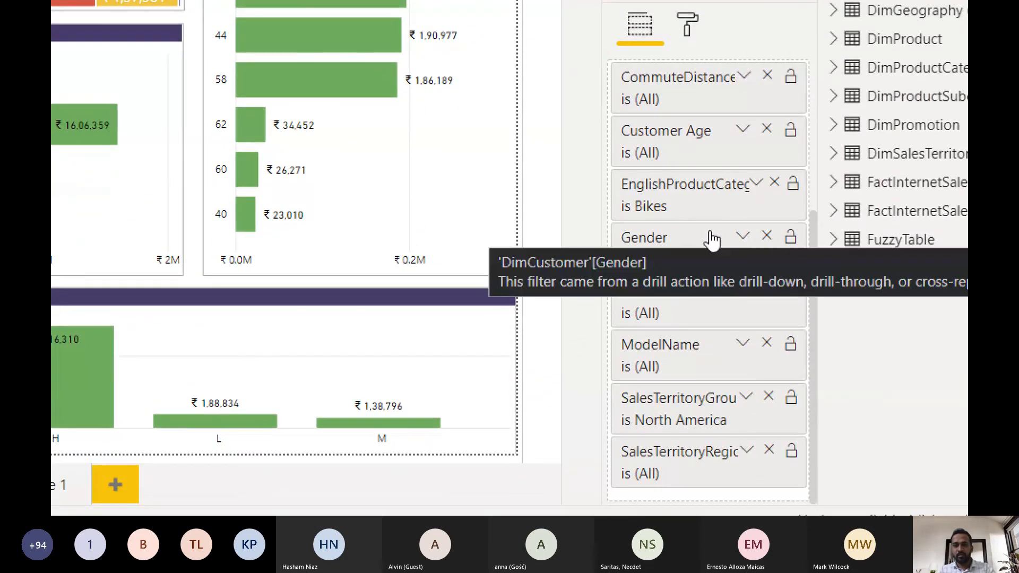
scroll(664, 101, "up", 2)
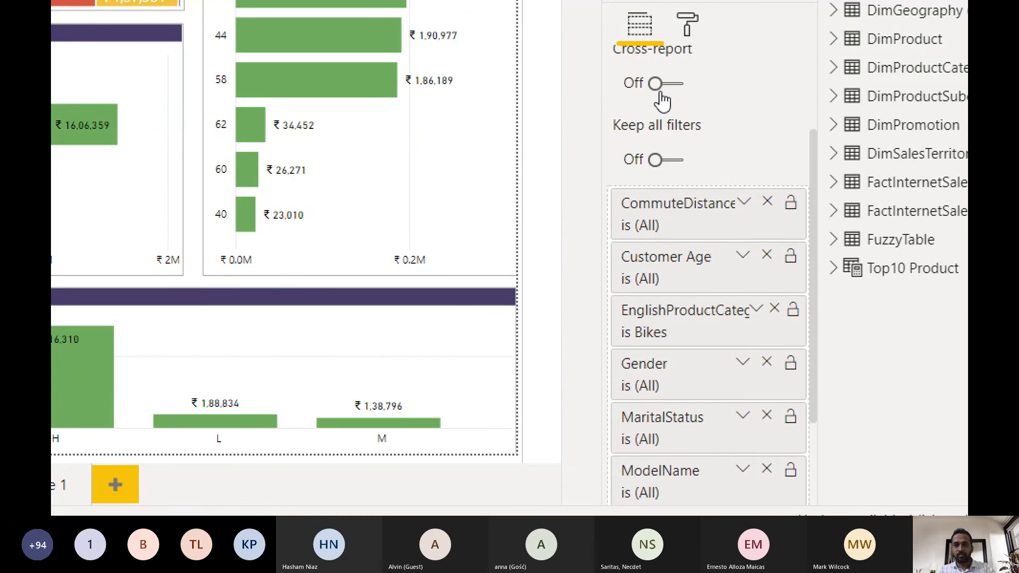
scroll(663, 99, "up", 3)
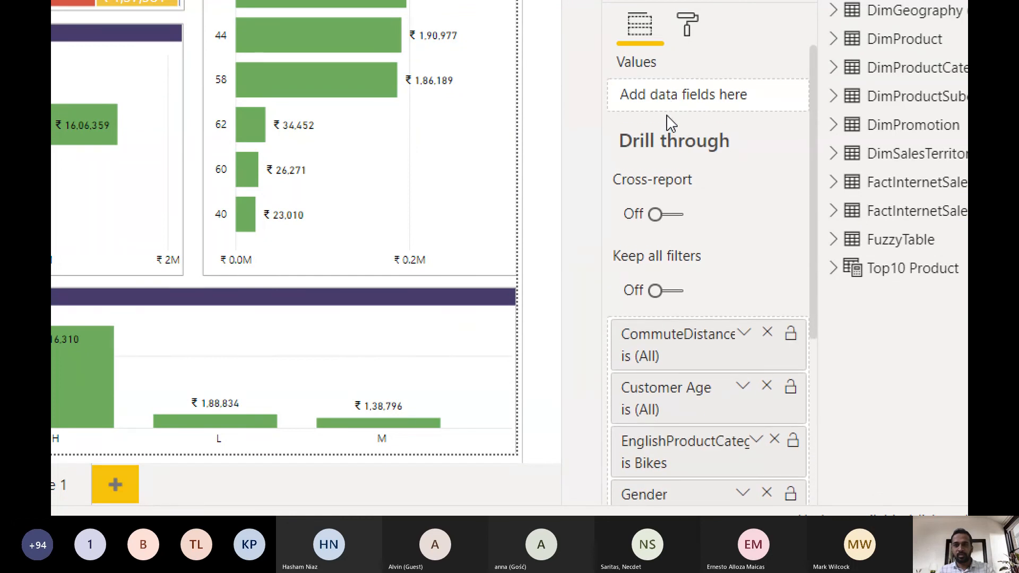
scroll(677, 169, "down", 5)
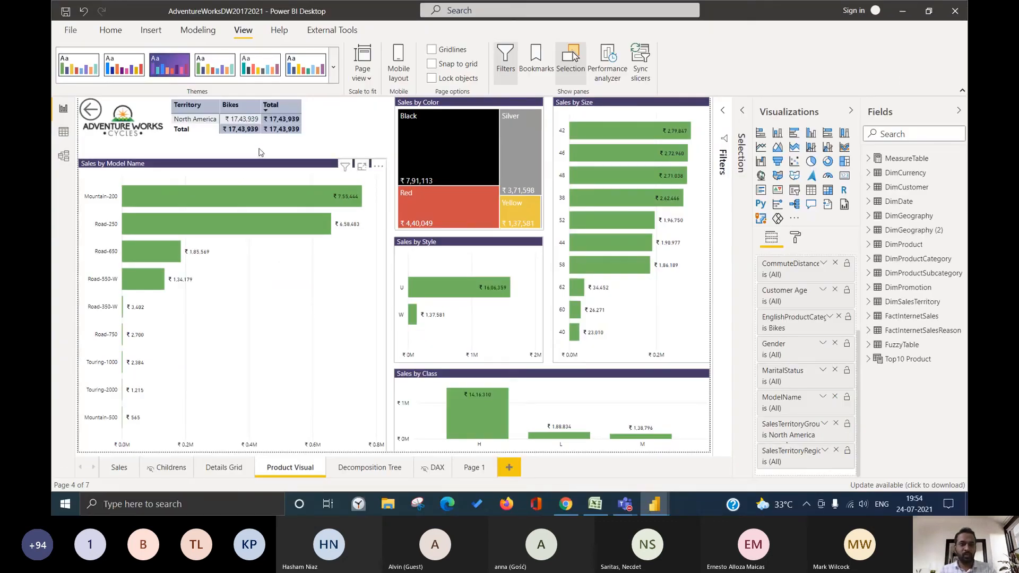
left_click(120, 469)
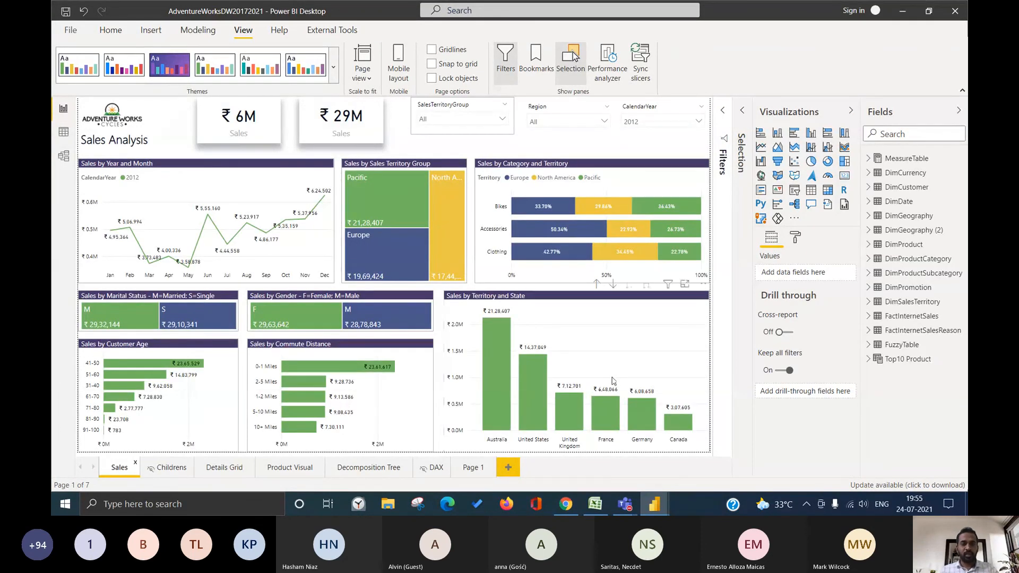
- Check the PowerPoint Topics slide, return to Power BI Desktop and look through the Details Grid, Childrens and Product Visual pages
key("alt+Tab")
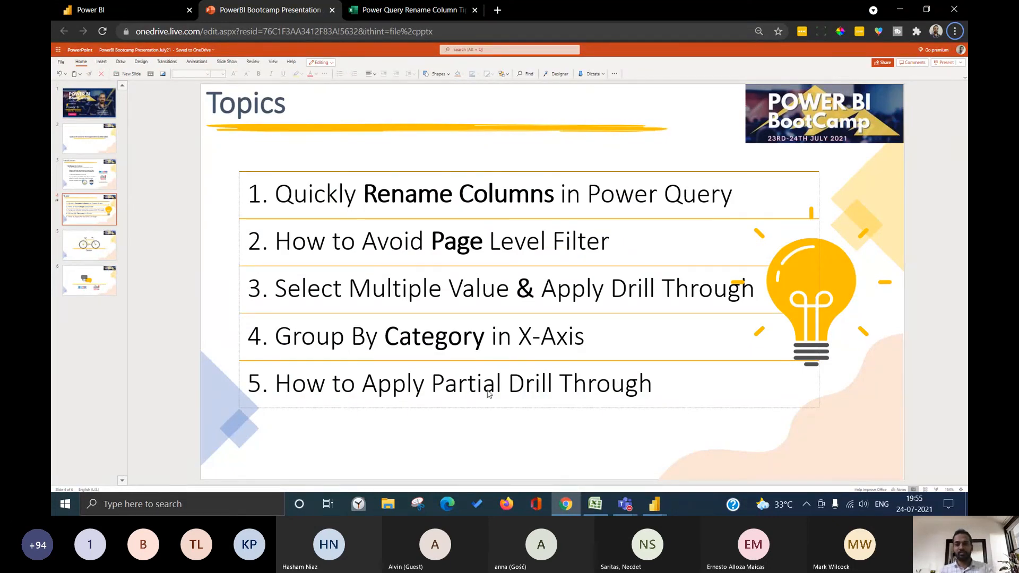
key("alt+Tab")
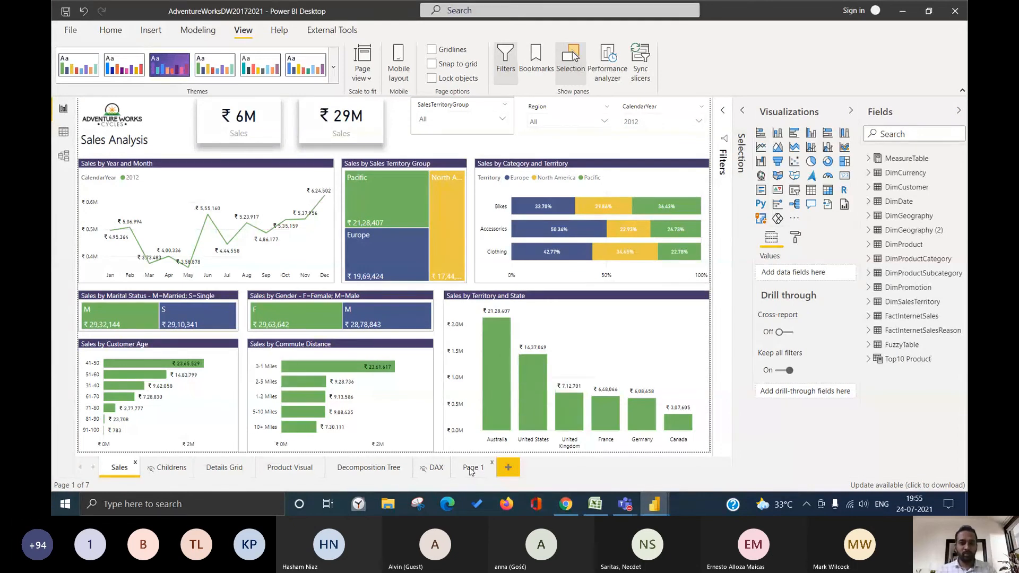
left_click(227, 468)
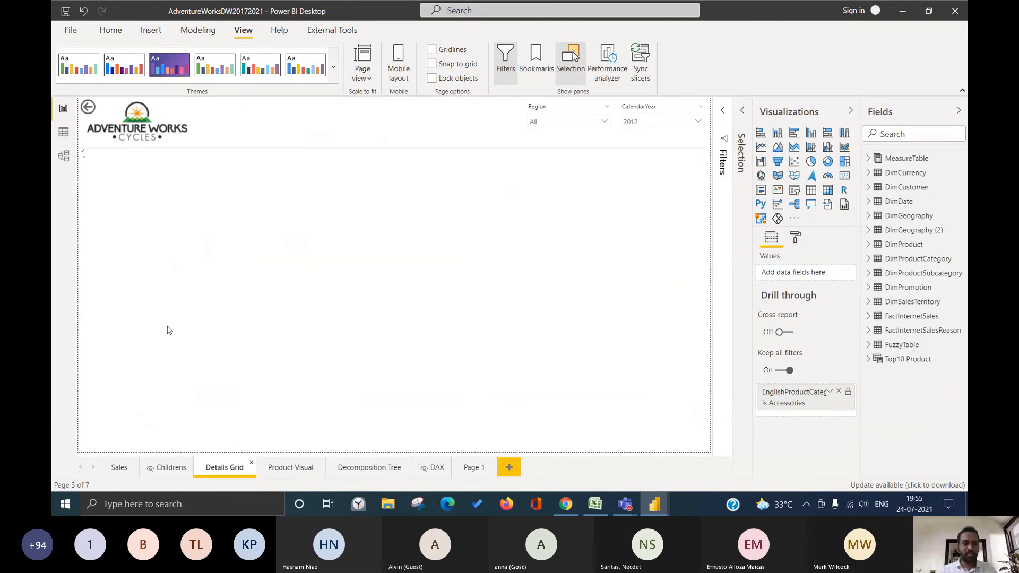
left_click(170, 467)
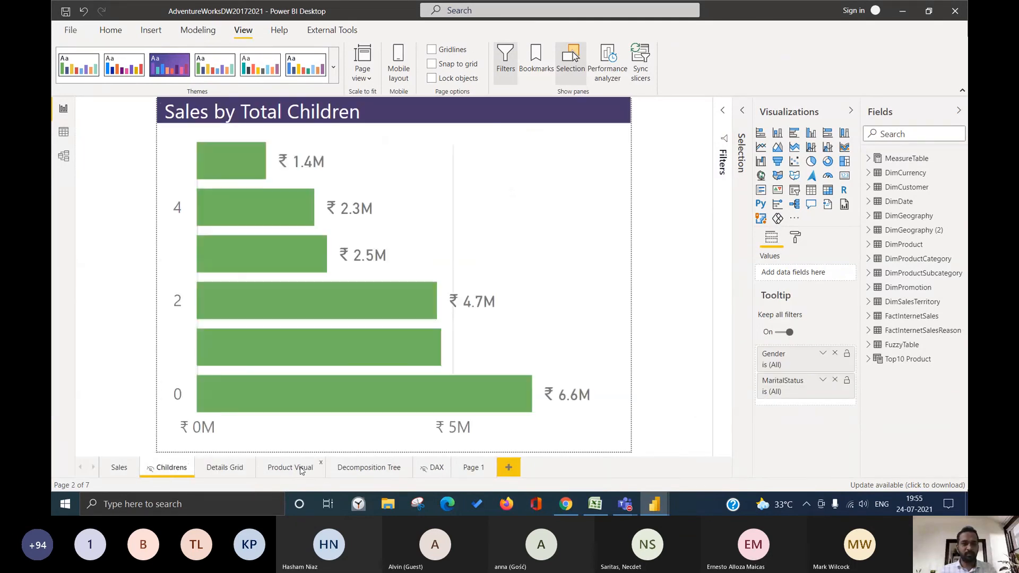
left_click(301, 471)
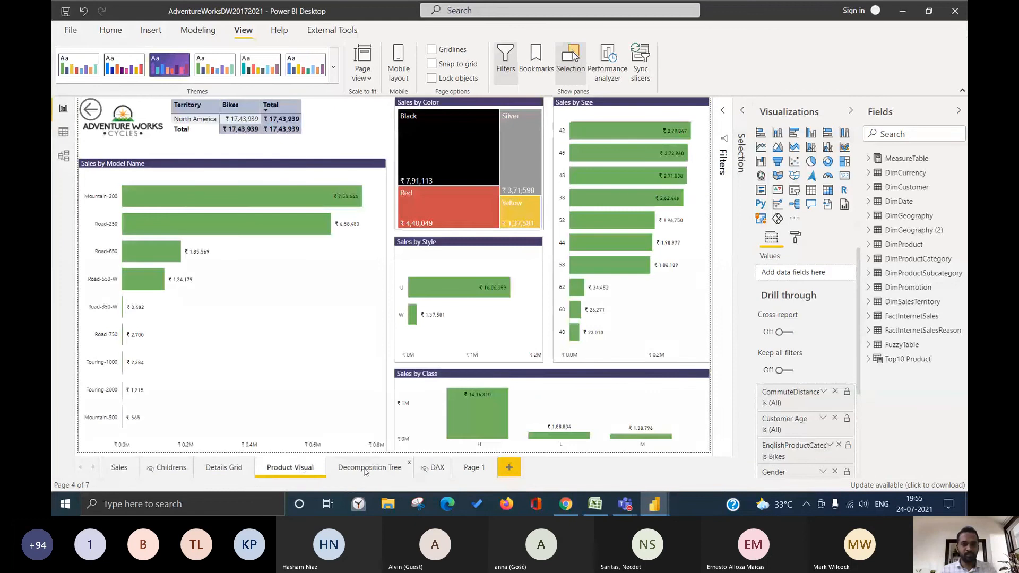
left_click(365, 469)
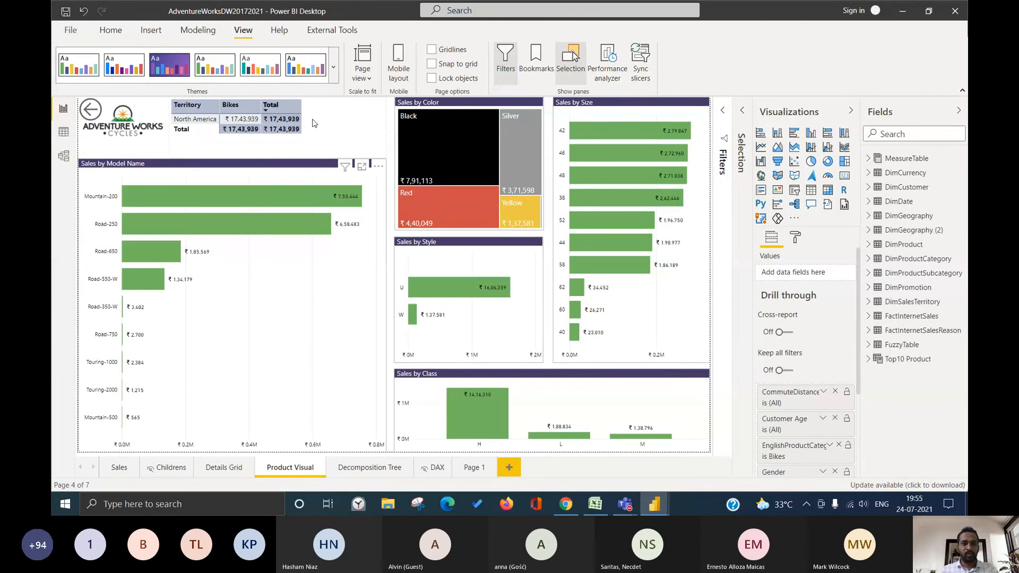
- Copy the Territory by Product sales matrix from the Product Visual page onto a new report page
left_click(329, 121)
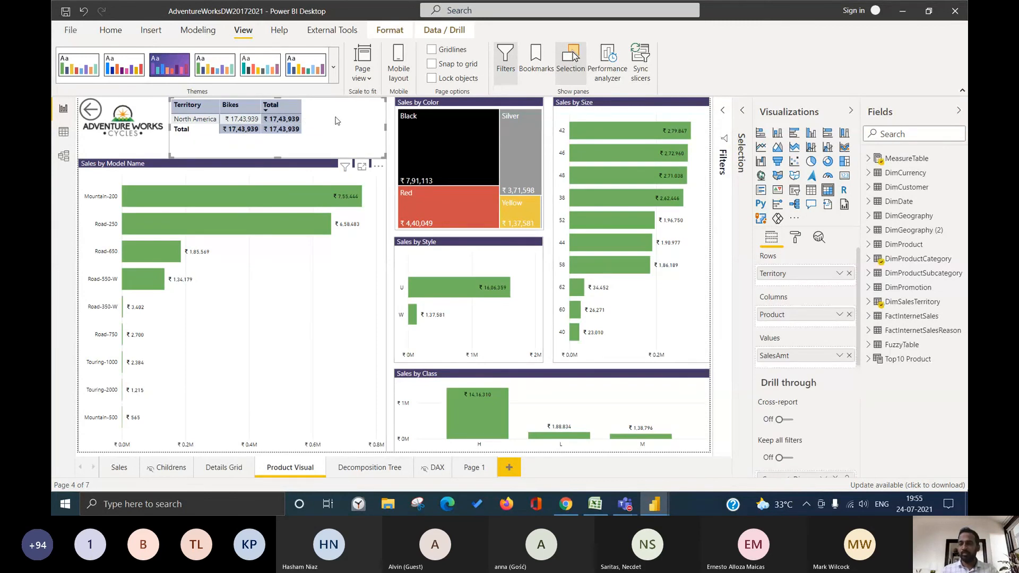
left_click(509, 468)
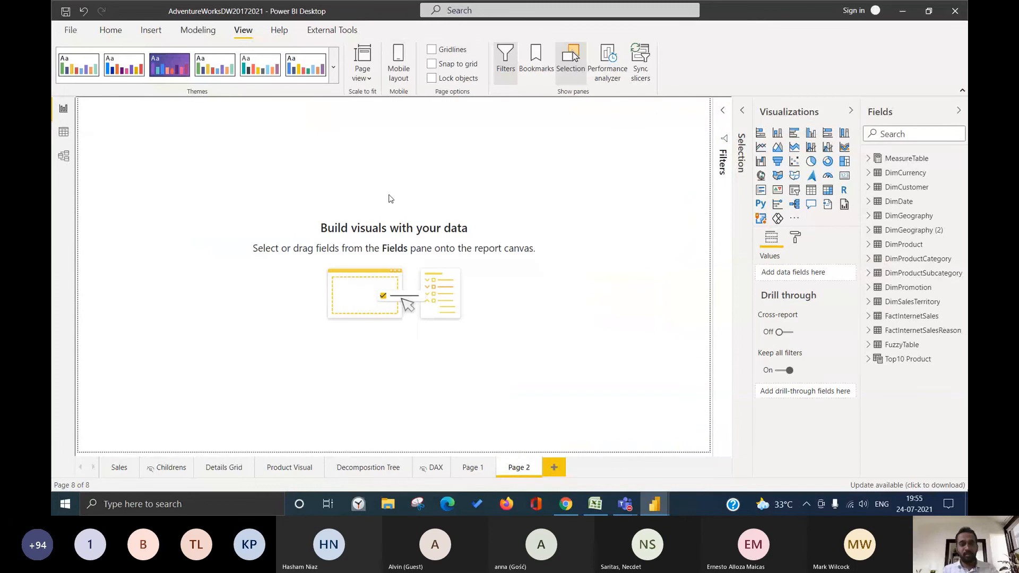
key("ctrl+v")
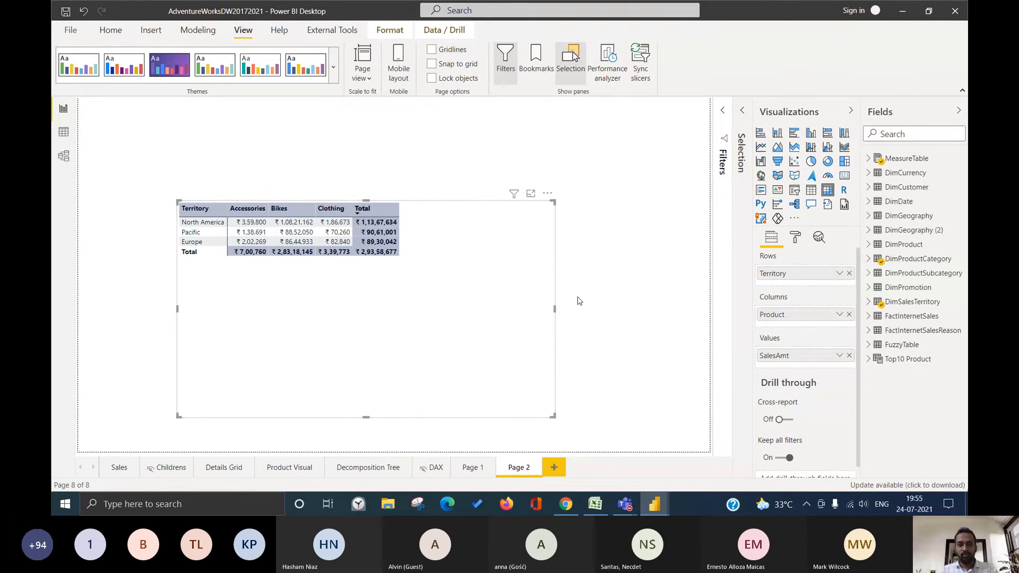
- Add the English product category name field from DimProductCategory as a drill-through field on the new page
left_click(717, 293)
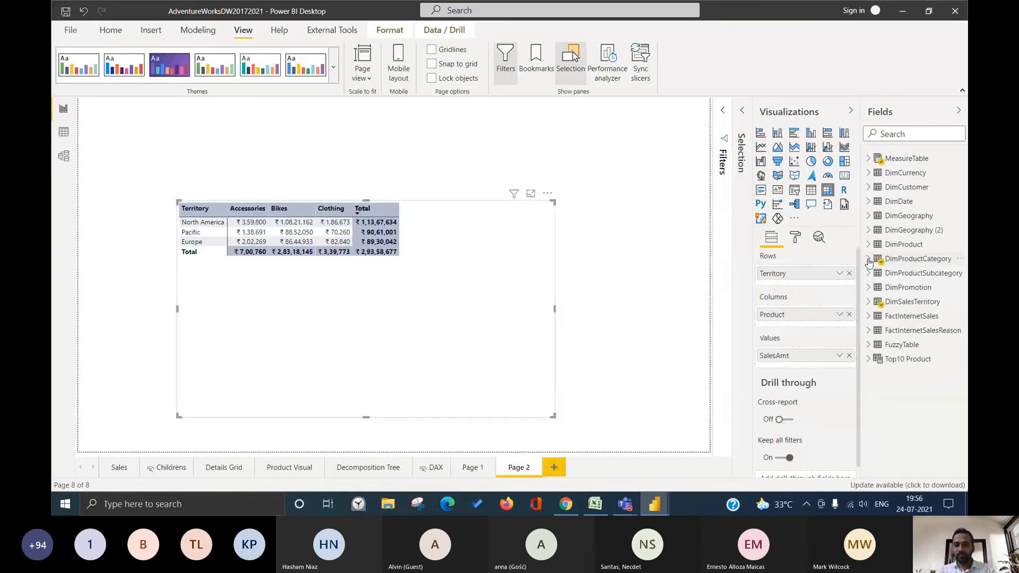
left_click(869, 260)
left_click(909, 274)
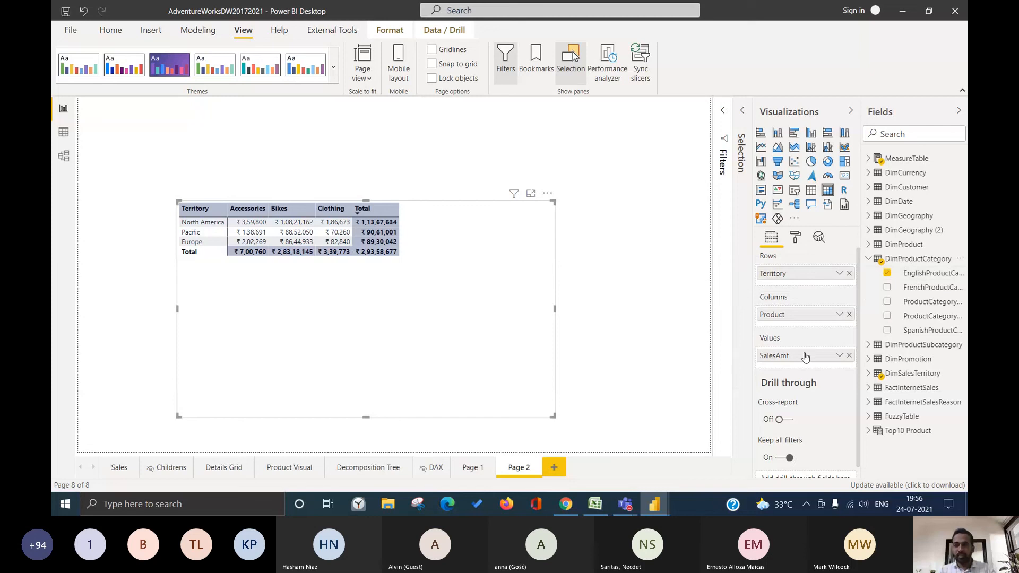
left_click_drag(909, 280, 801, 471)
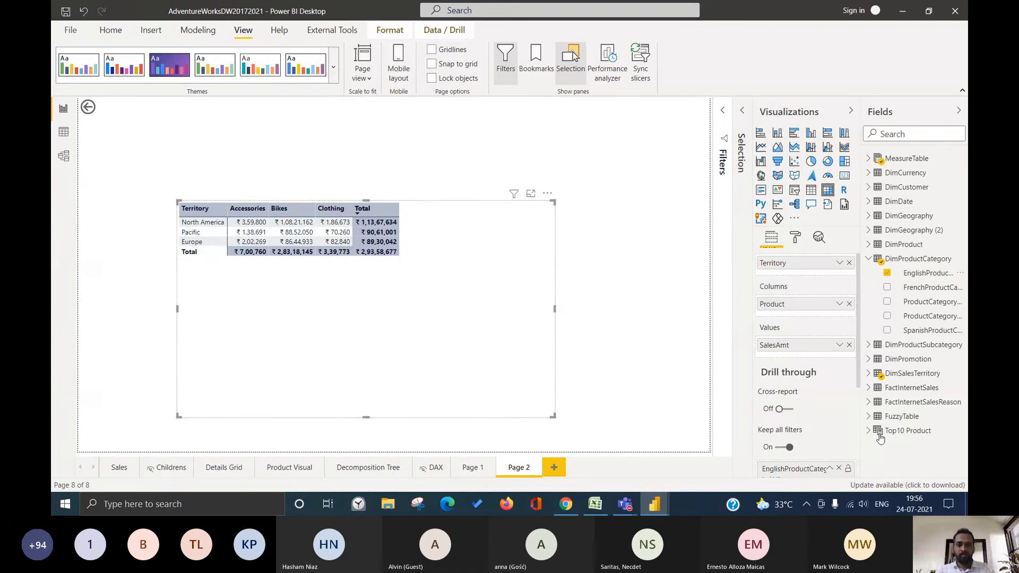
scroll(817, 410, "down", 2)
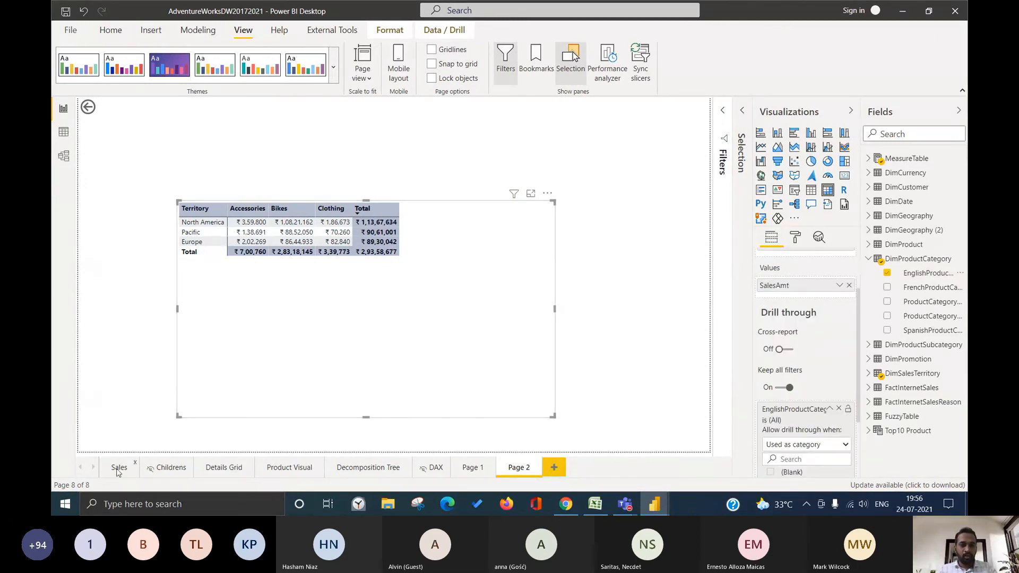
- Rename the new report page as Demo
double_click(514, 469)
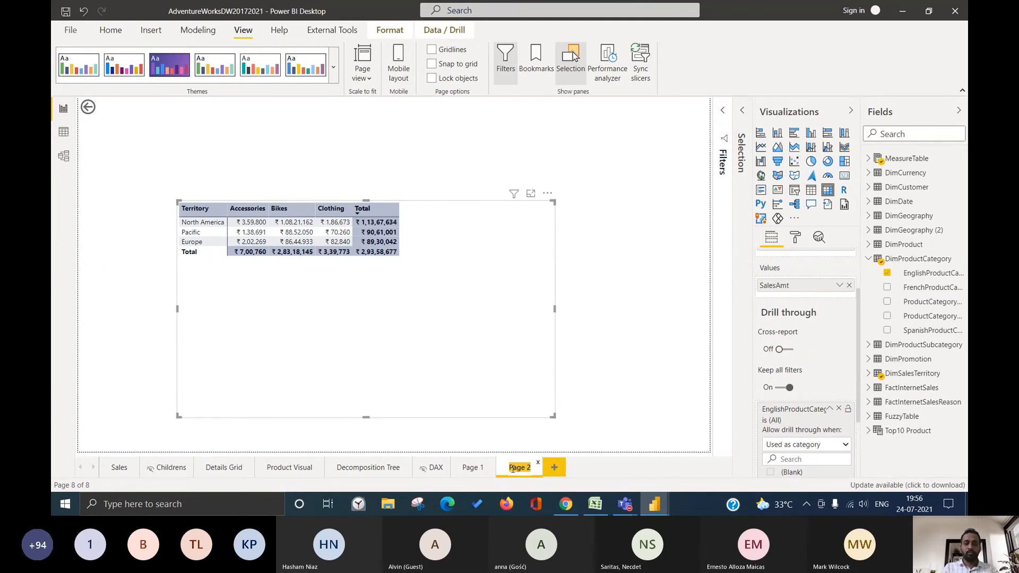
type("Demo")
key("Return")
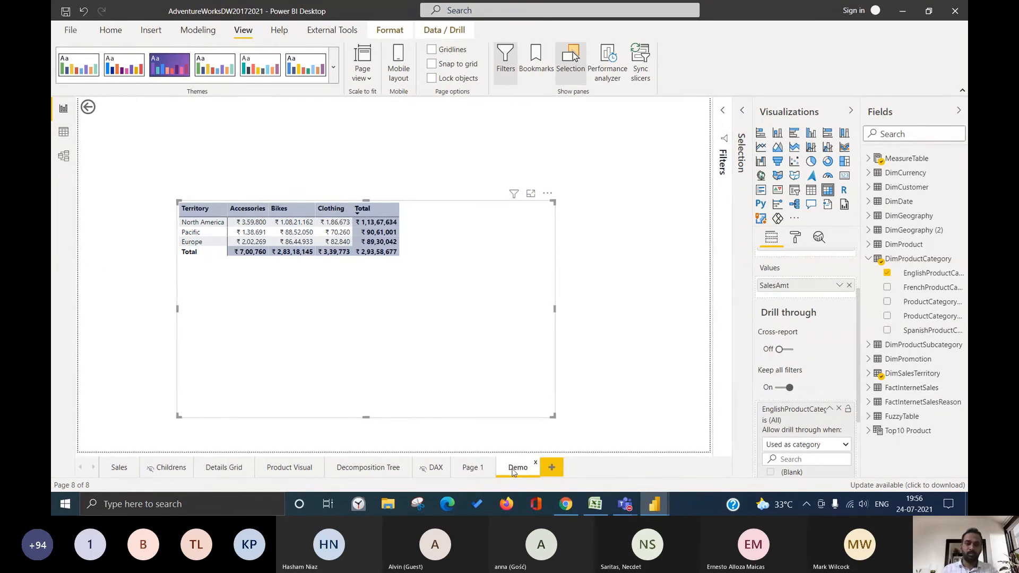
- Drill through from the Europe Bikes segment in Sales by Category and Territory to the Demo page and return to Sales
left_click(119, 468)
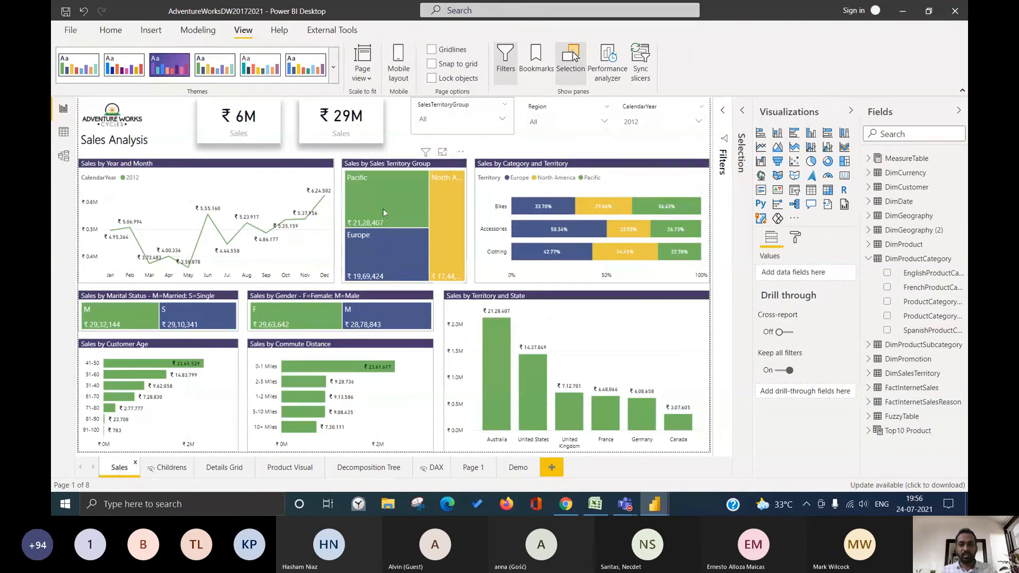
right_click(523, 205)
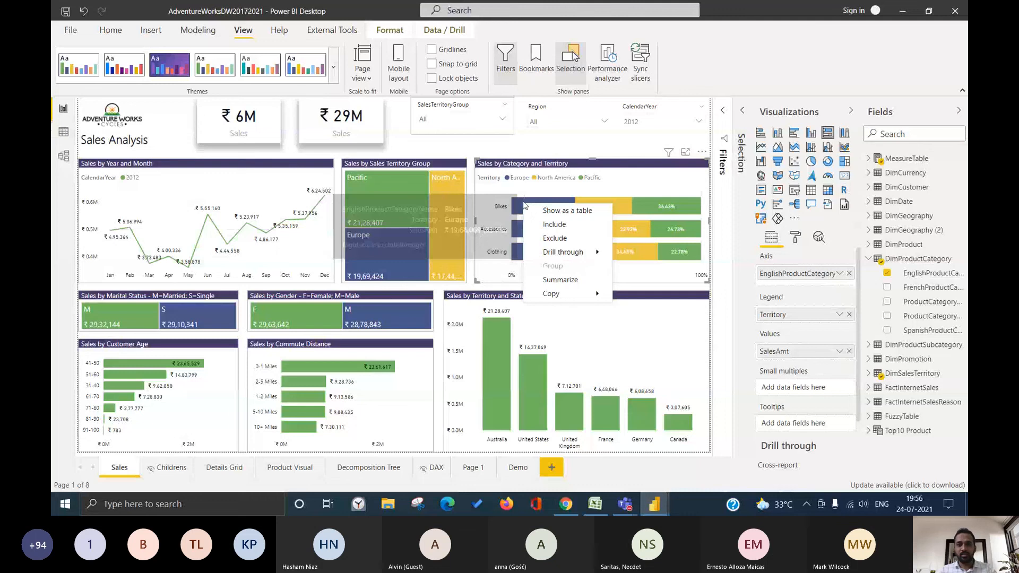
mouse_move(563, 258)
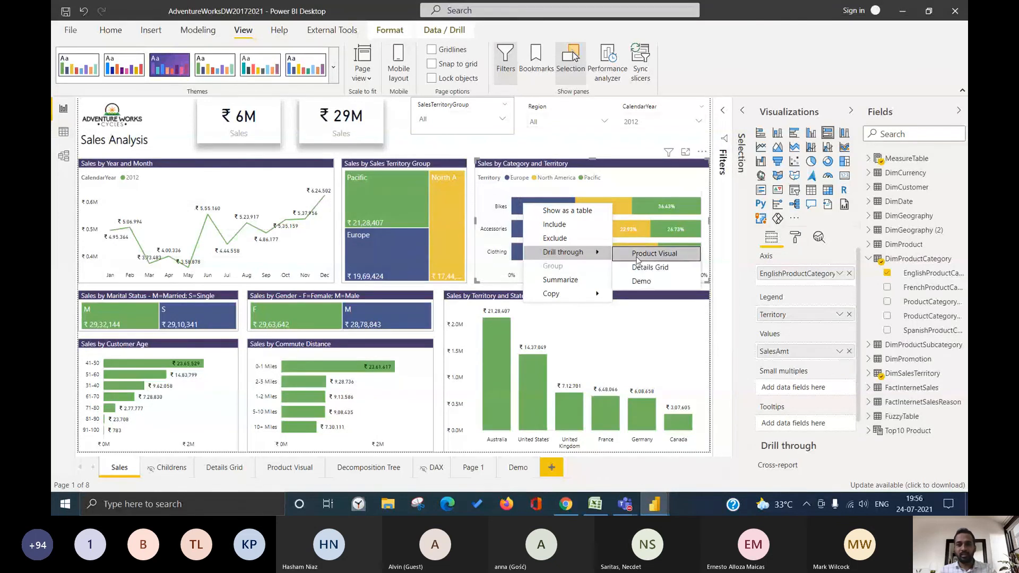
left_click(649, 284)
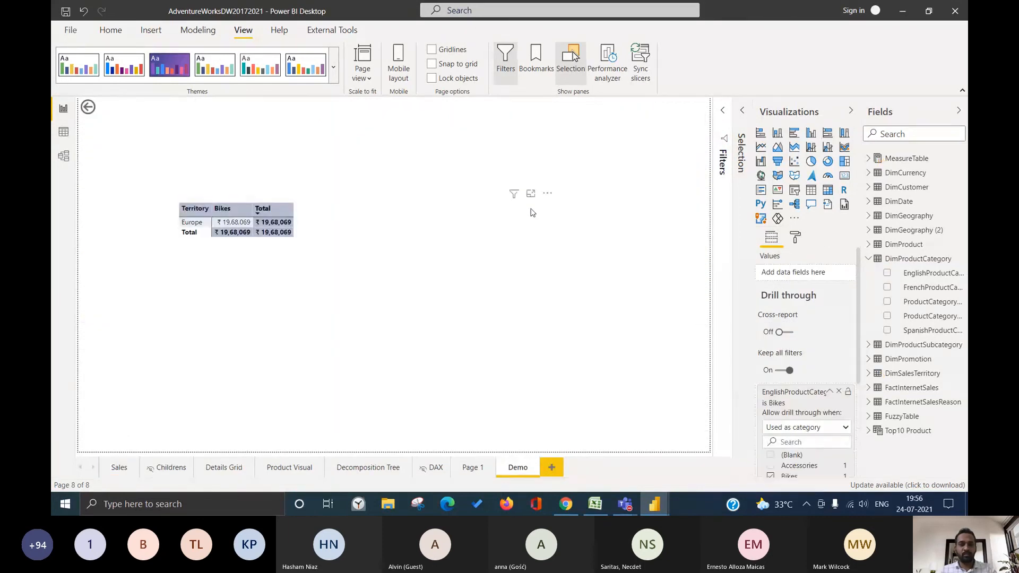
left_click(118, 468)
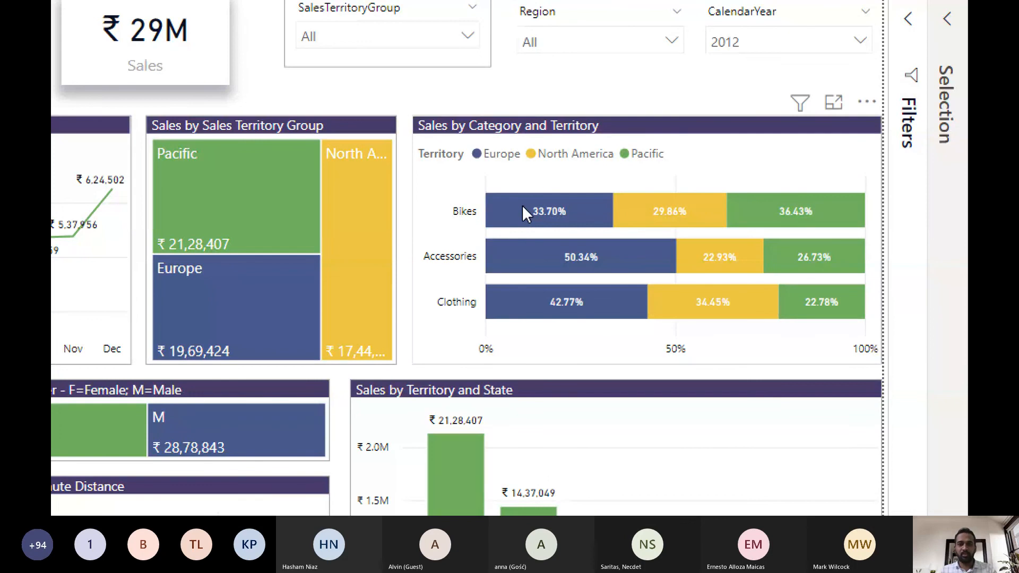
- Repeat the drill-through from the Europe segment of Bikes to the Demo page and go back to the Sales page
left_click(556, 223)
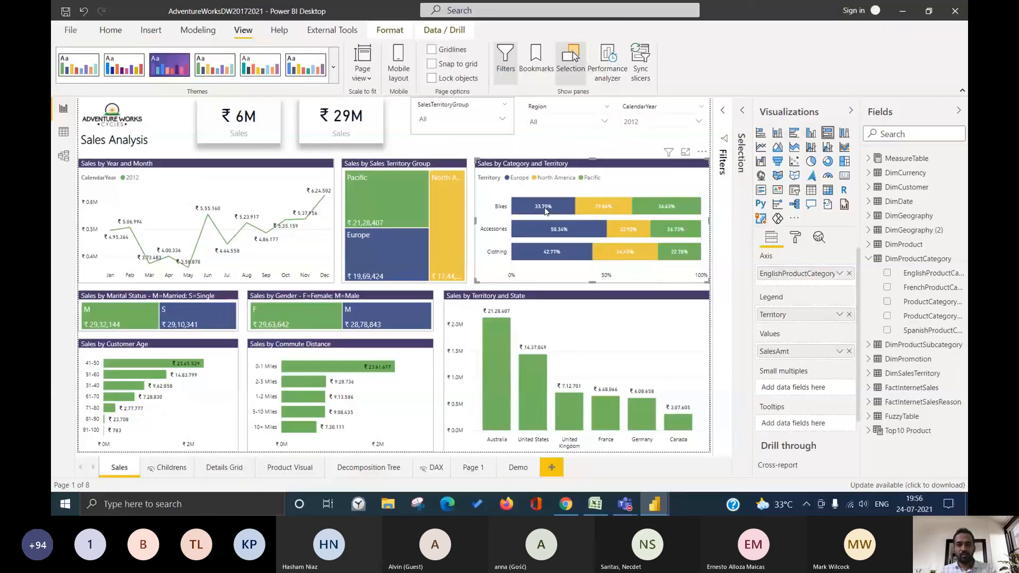
right_click(531, 204)
mouse_move(581, 249)
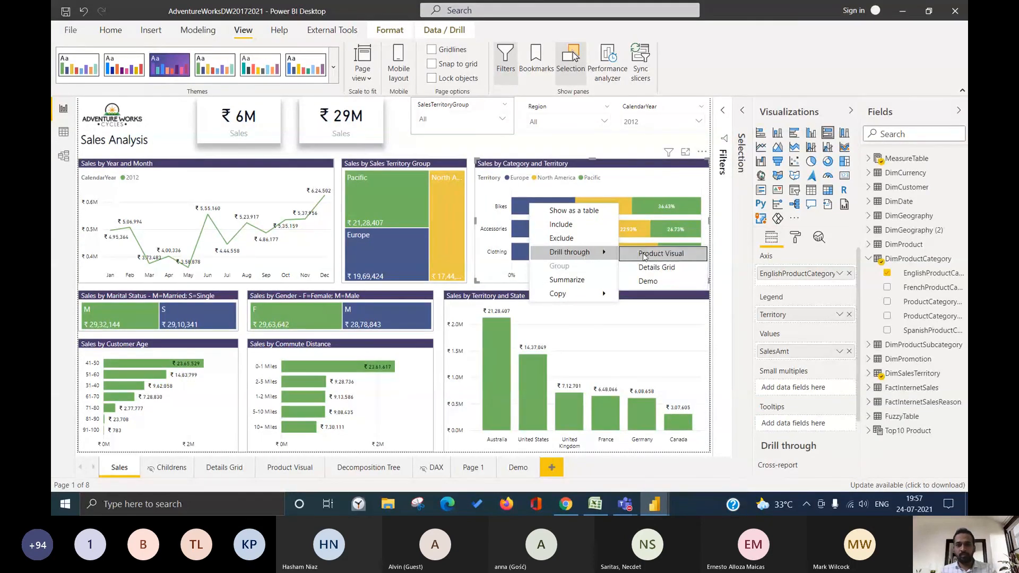
left_click(647, 282)
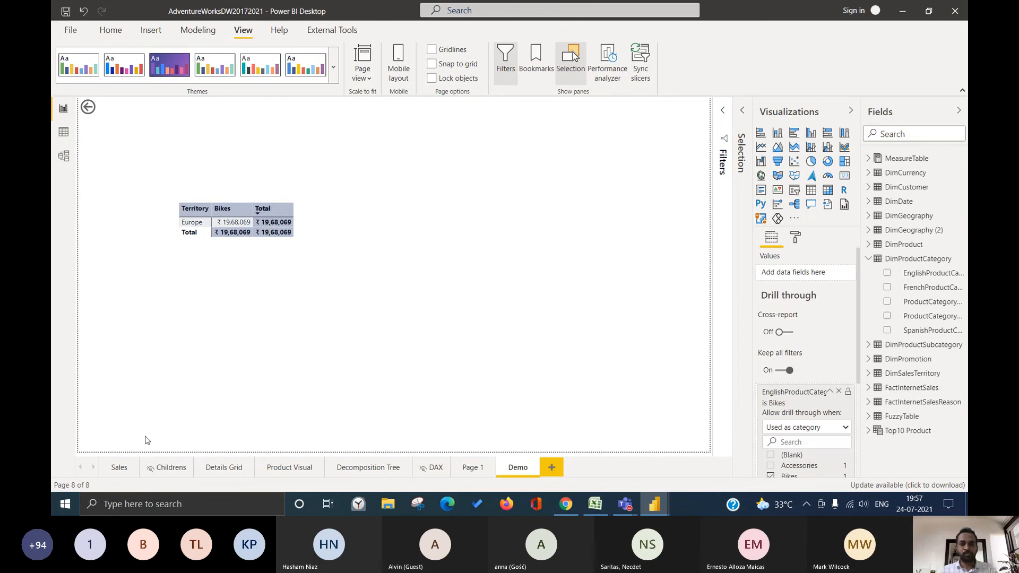
left_click(117, 469)
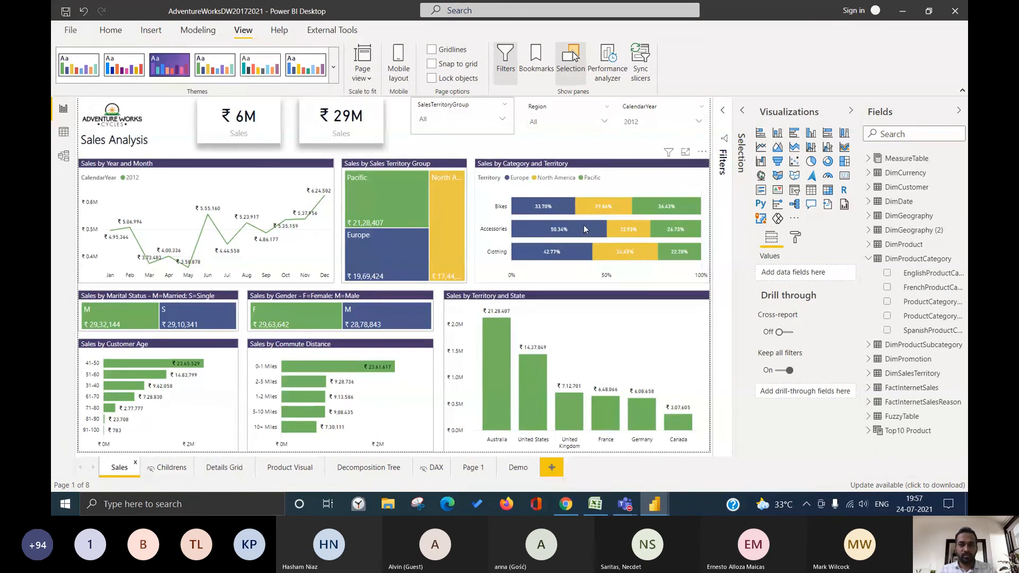
- Cross-filter the Sales page by the Europe segment of Bikes and compare it with the matrix on the Demo page
mouse_move(584, 228)
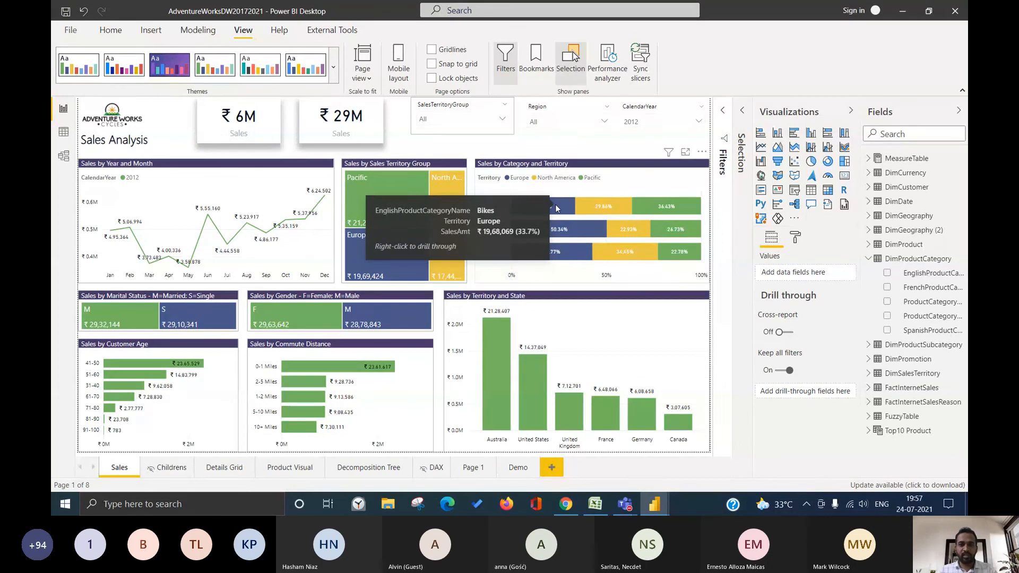
left_click(557, 209)
mouse_move(557, 209)
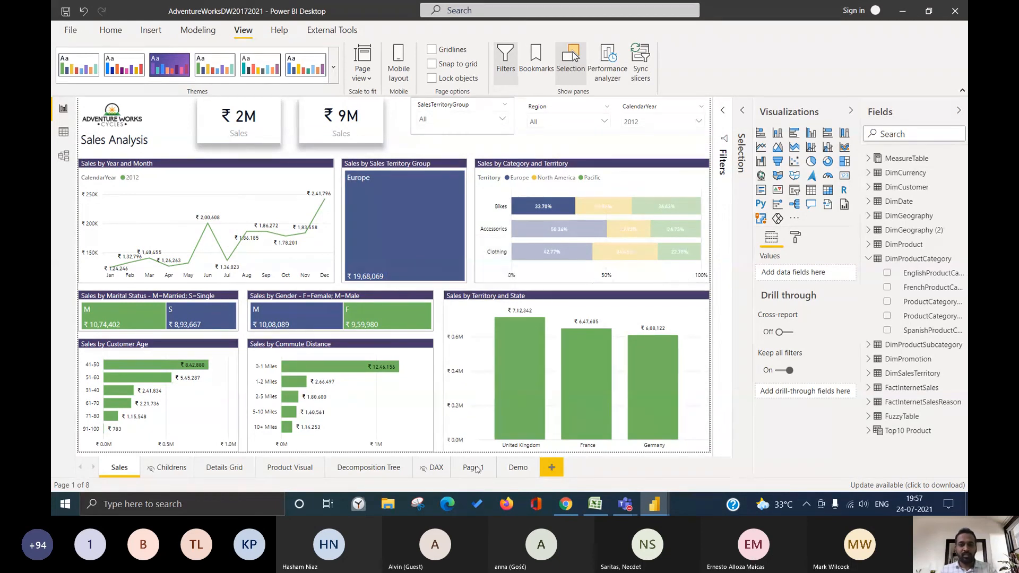
left_click(517, 470)
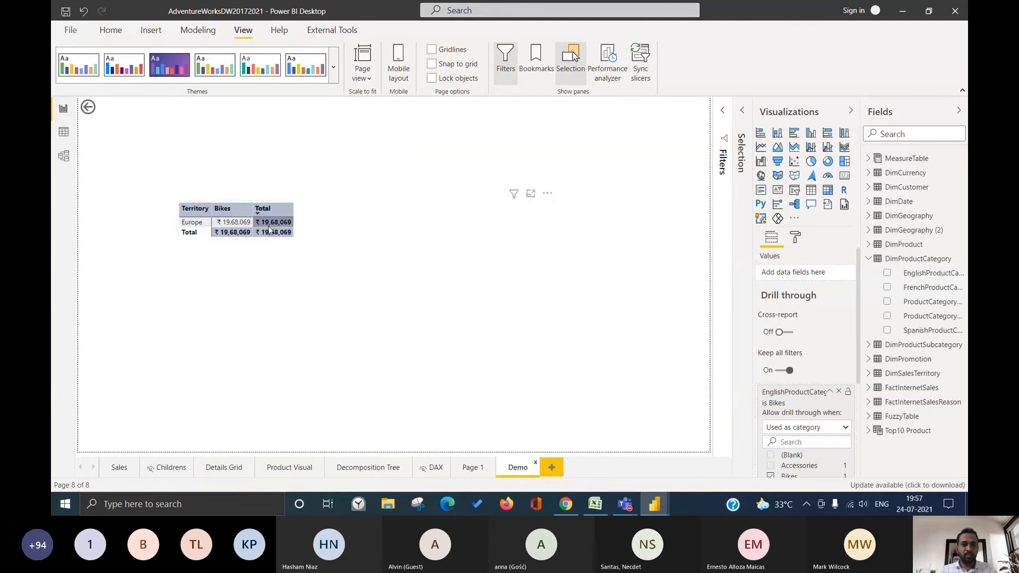
left_click(117, 470)
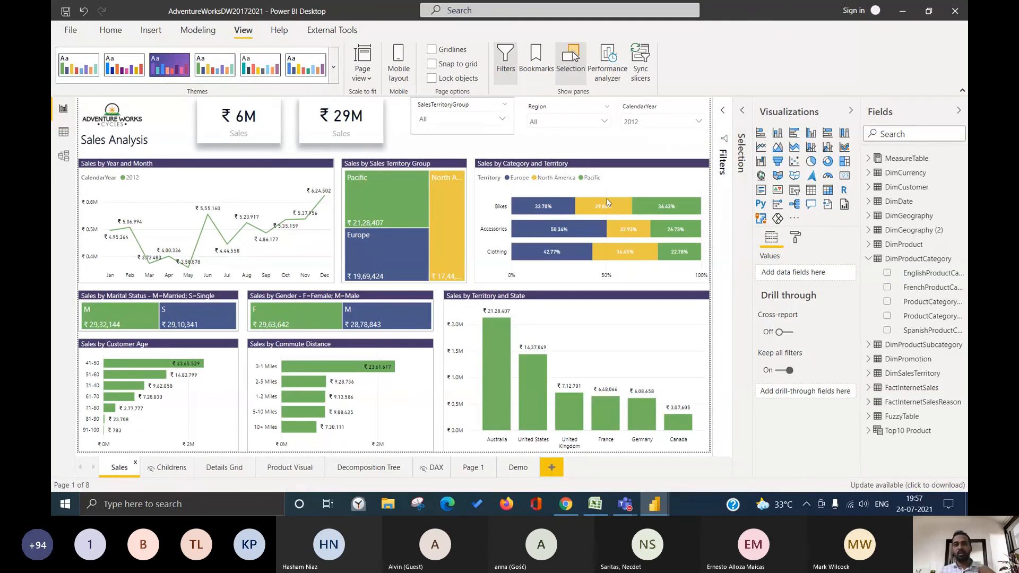
- Collapse the English product category filter card on the Demo page and review the filters passed by the drill-through
left_click(517, 468)
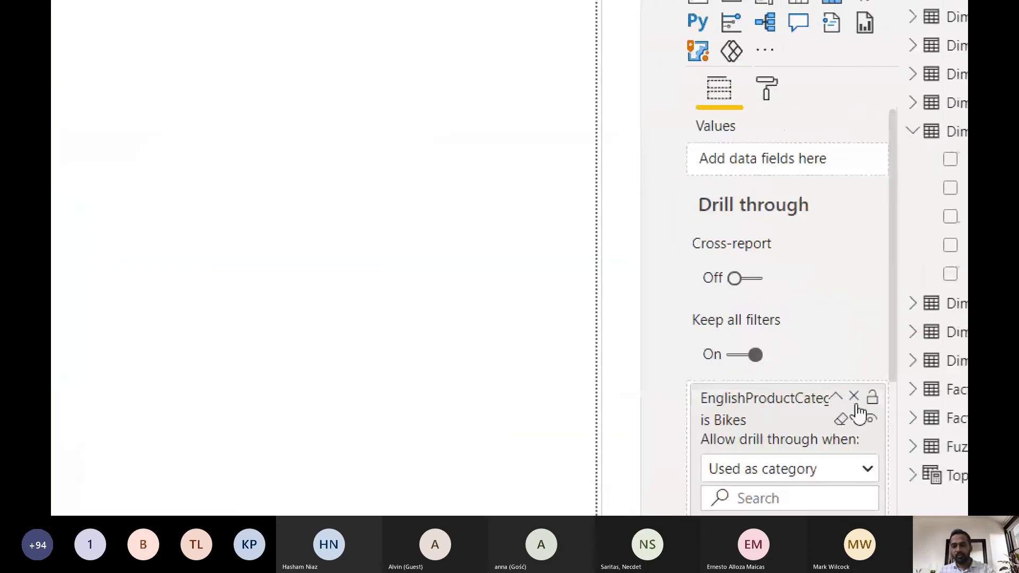
left_click(829, 396)
scroll(764, 290, "down", 1)
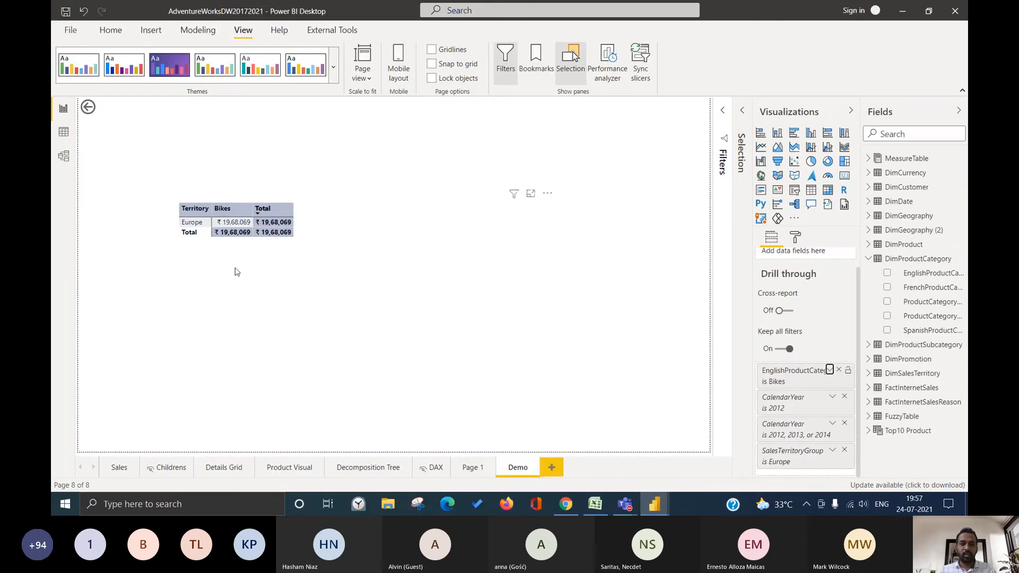
- Add CalendarYear from DimDate above Territory in the Demo matrix rows and expand the hierarchy down one level
left_click(317, 212)
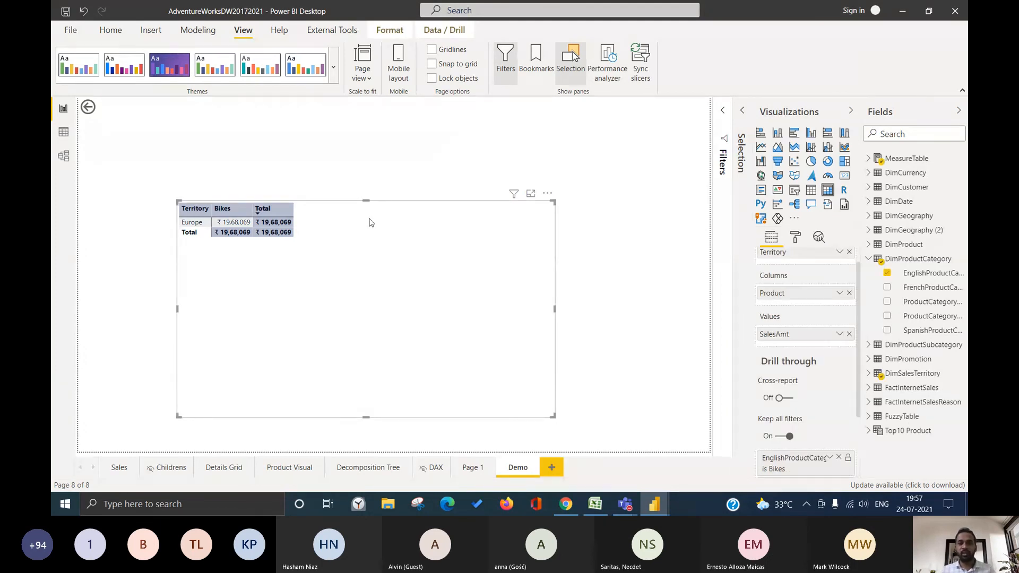
left_click(868, 203)
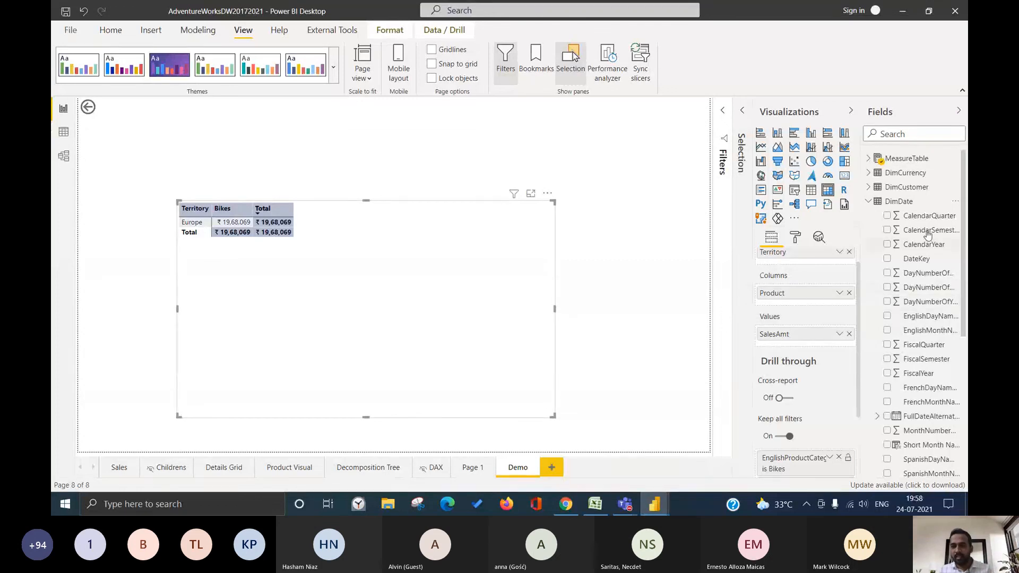
left_click_drag(919, 248, 790, 273)
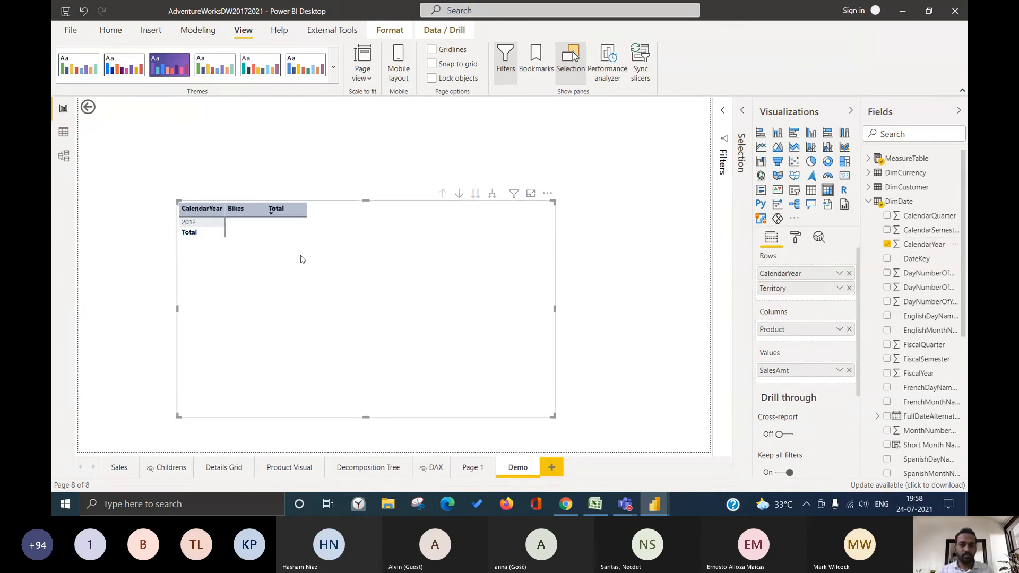
left_click(492, 194)
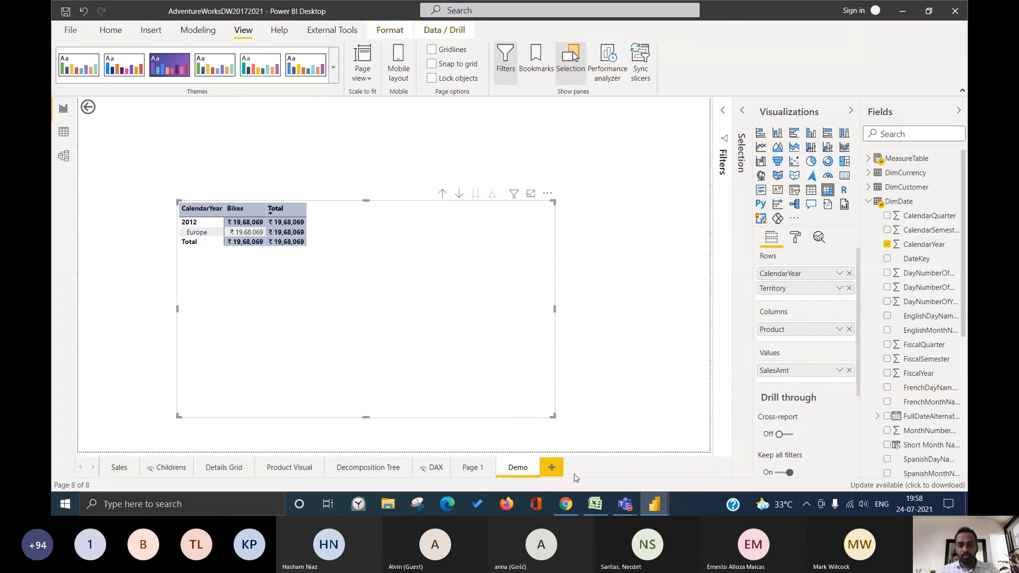
- Reset the category drill-through filter to All, remove the passed calendar year and territory group filters, and turn off Keep all filters
scroll(826, 382, "down", 4)
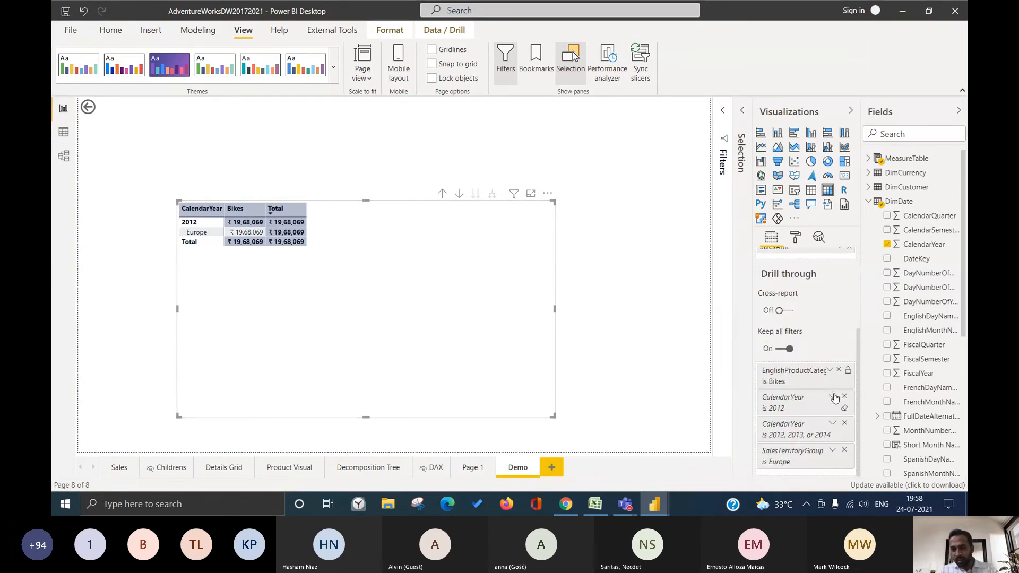
left_click(833, 383)
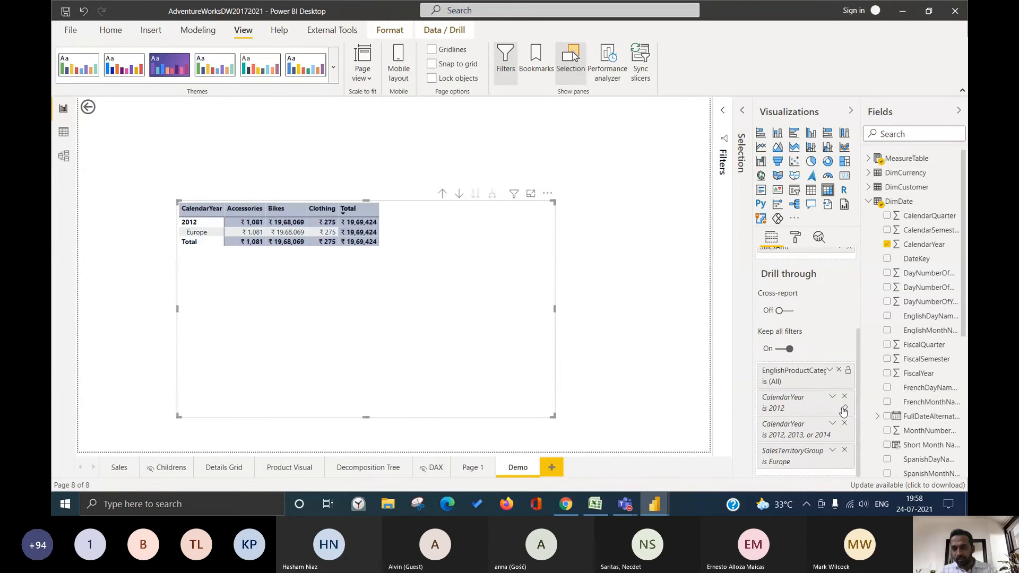
left_click(845, 408)
left_click(844, 435)
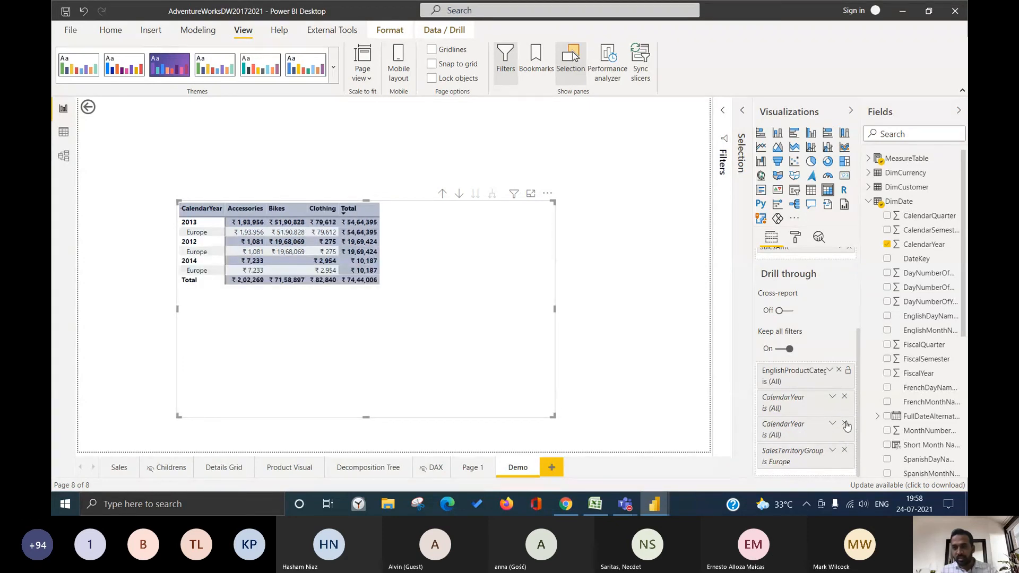
left_click(844, 398)
left_click(847, 423)
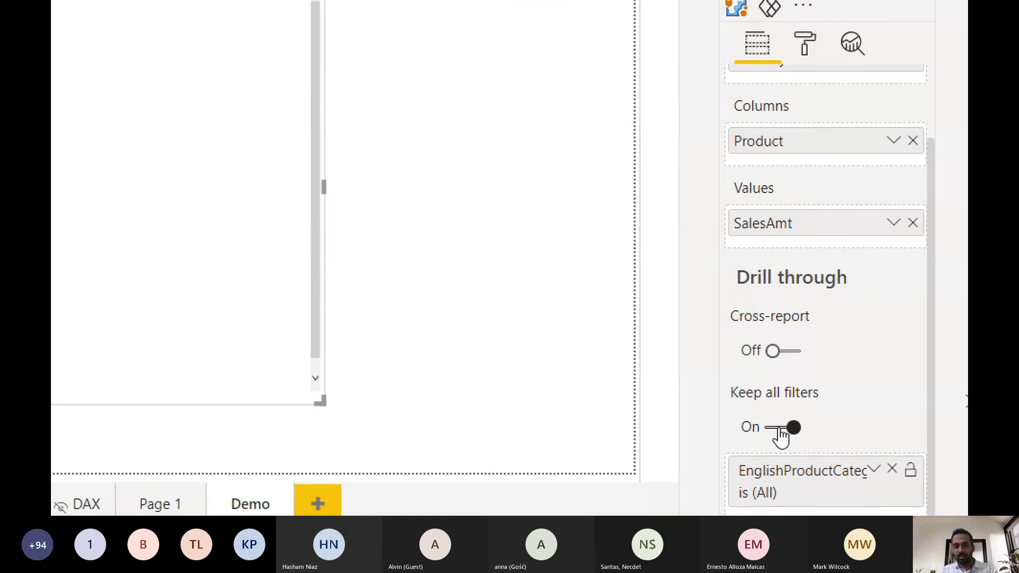
left_click(781, 429)
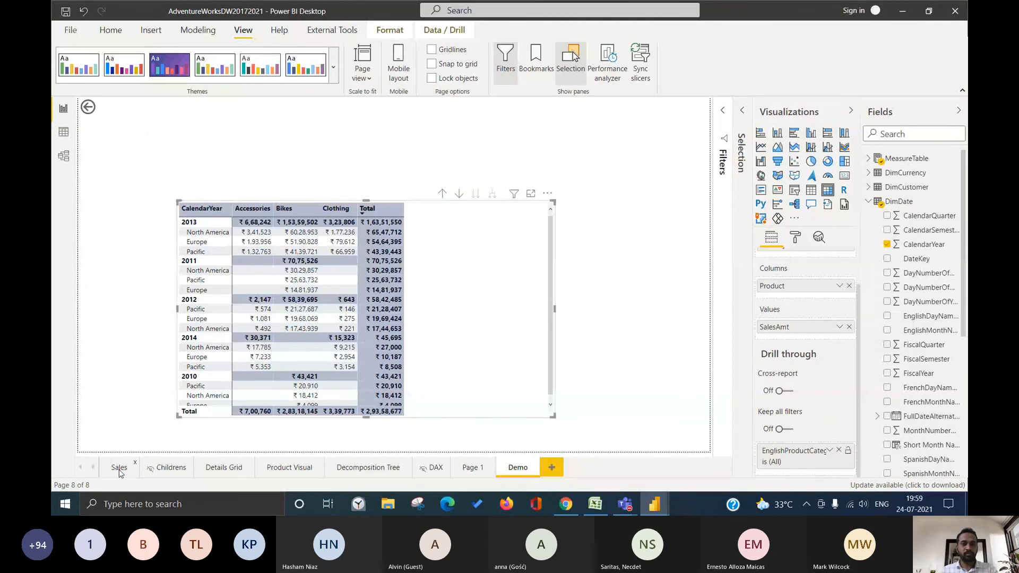
- Drill through from the Europe segment of Bikes on the Sales page to Demo with Keep all filters off
left_click(119, 468)
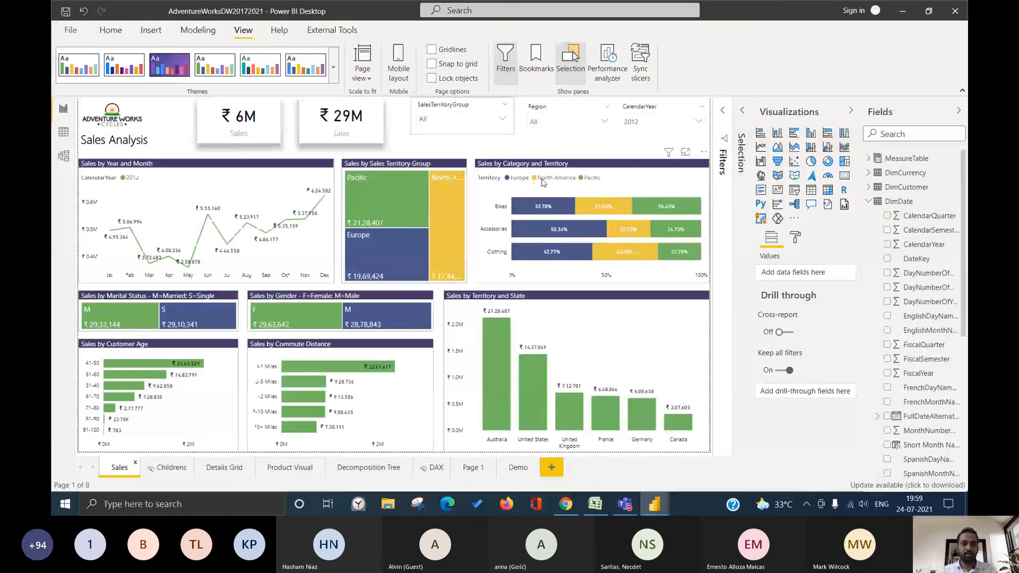
left_click(533, 210)
mouse_move(534, 209)
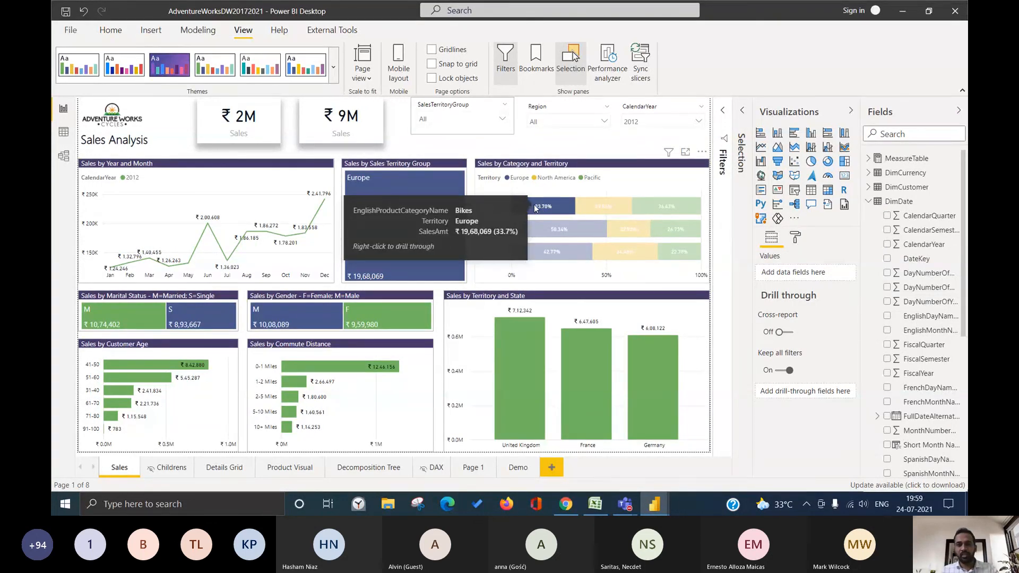
right_click(535, 209)
mouse_move(586, 295)
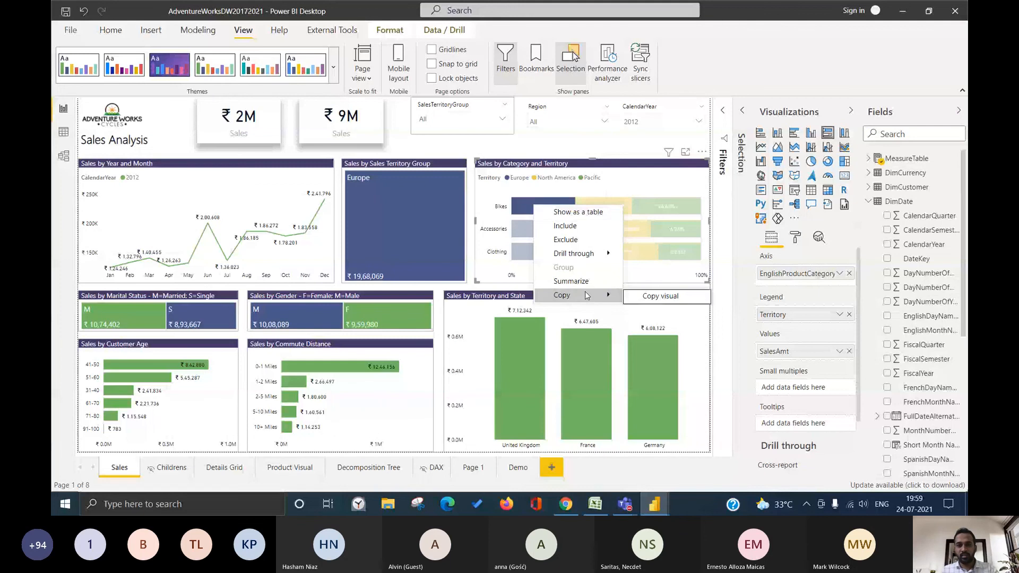
mouse_move(589, 254)
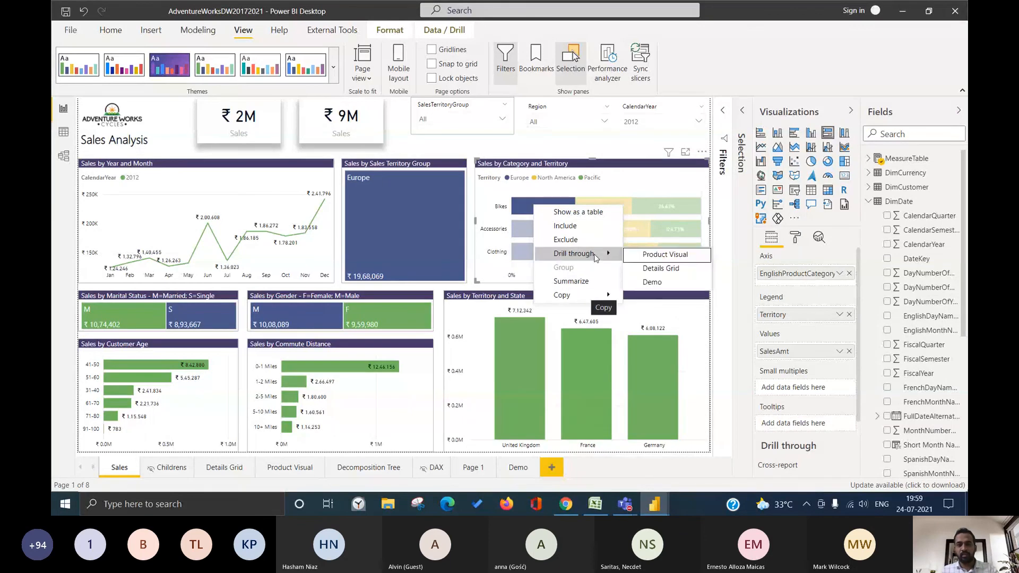
left_click(648, 282)
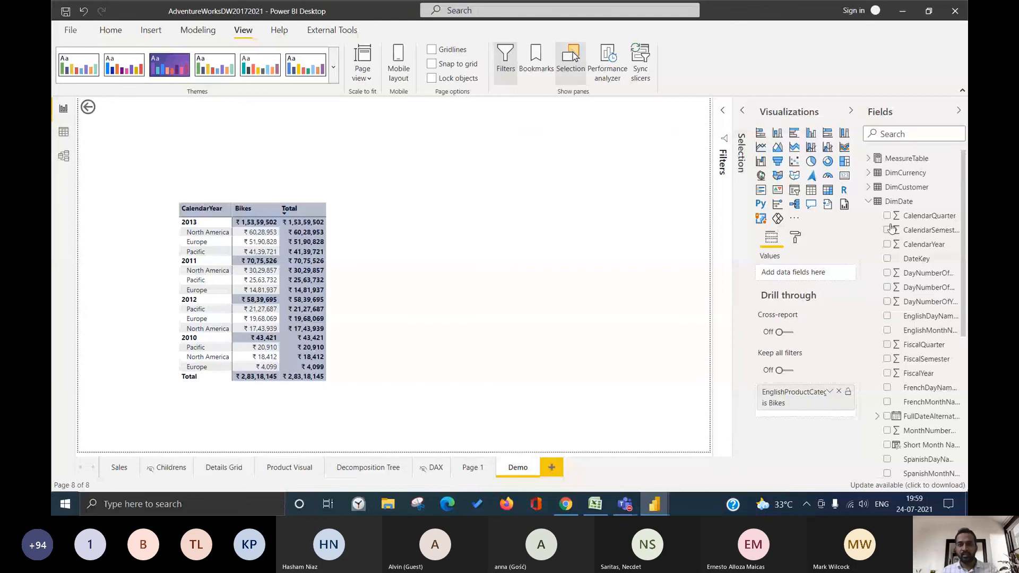
- Add the sales territory group field from DimSalesTerritory as a second drill-through field on the Demo page
left_click(869, 203)
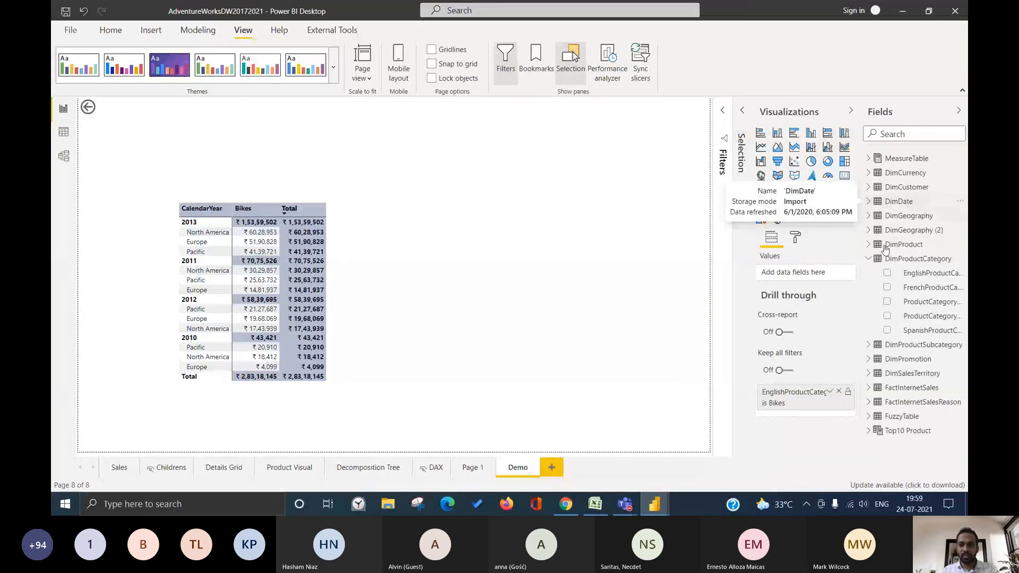
left_click(869, 259)
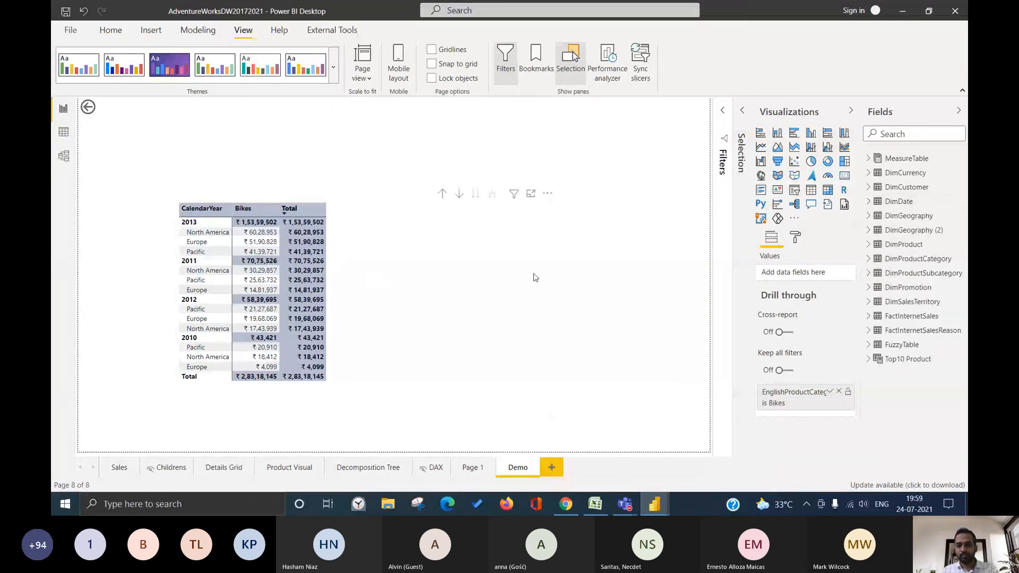
left_click(869, 301)
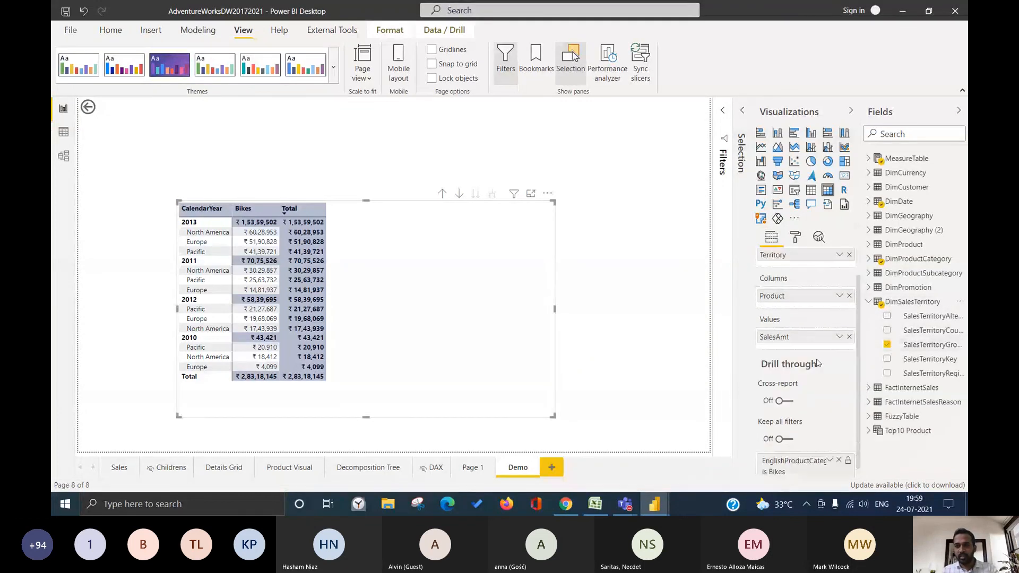
left_click_drag(903, 351, 805, 475)
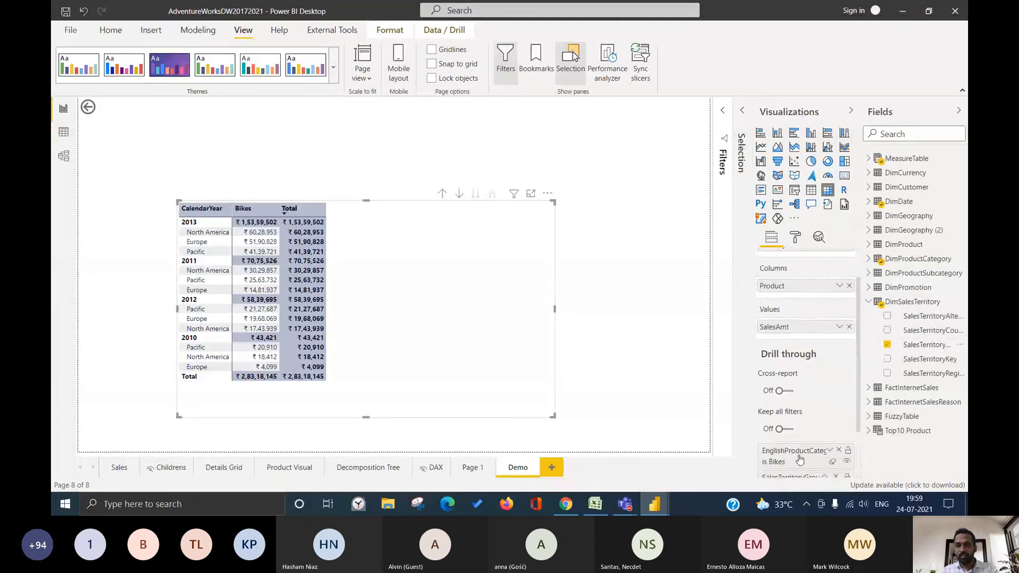
- Drill through from the Europe Bikes segment to Demo using both category and territory group, and return to the Sales page
left_click(119, 470)
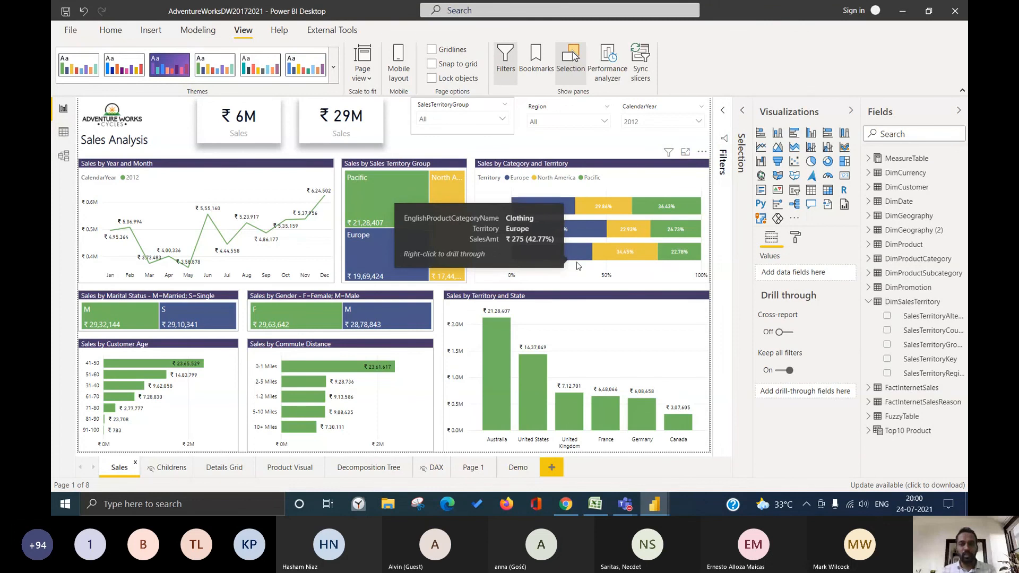
mouse_move(572, 216)
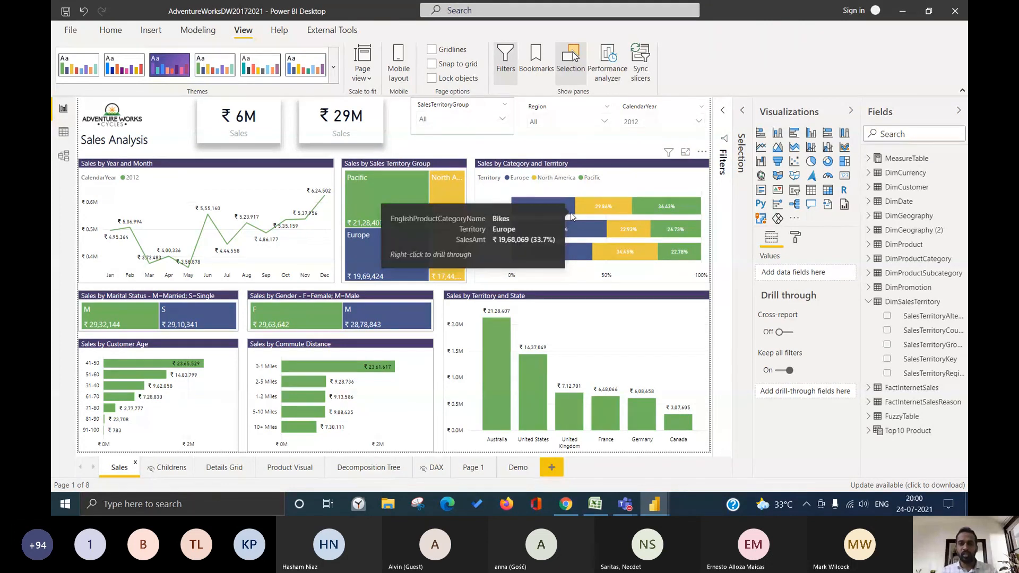
right_click(520, 208)
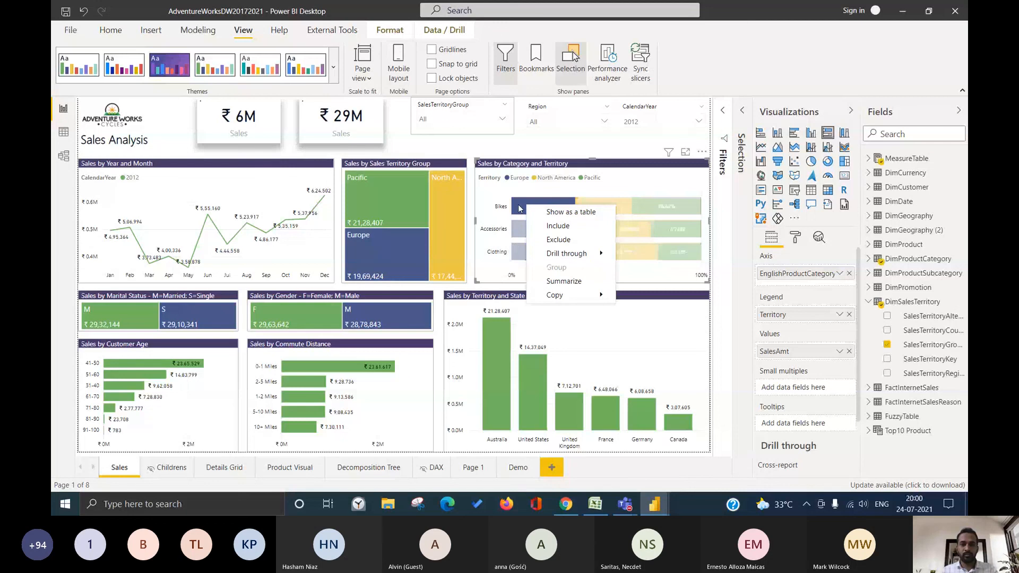
mouse_move(567, 254)
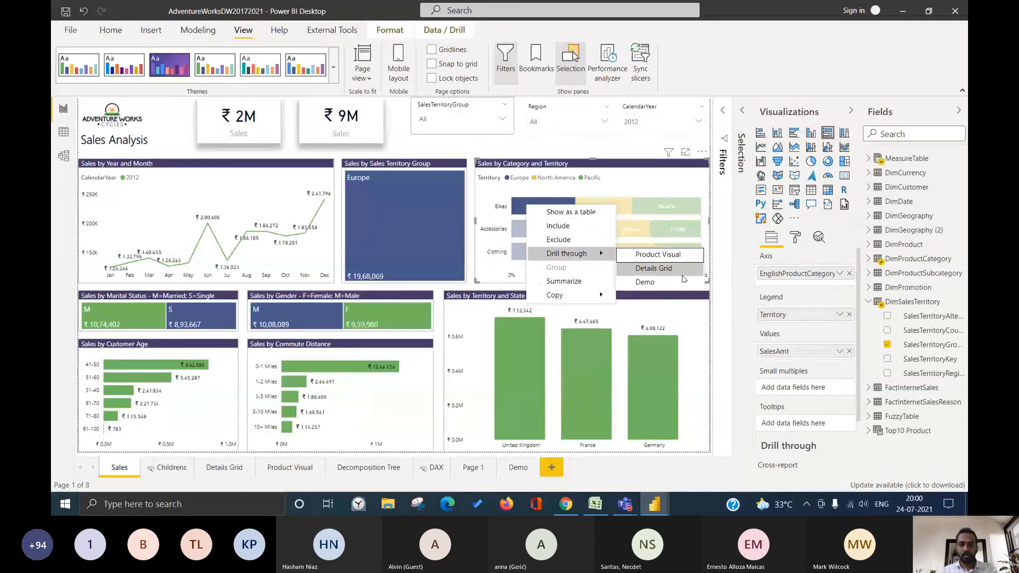
left_click(660, 285)
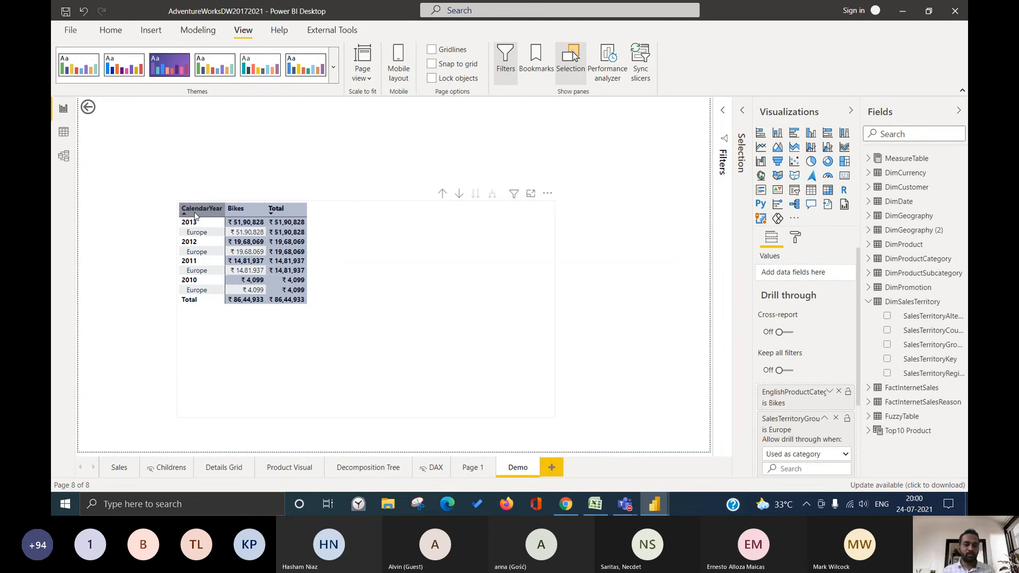
left_click(118, 469)
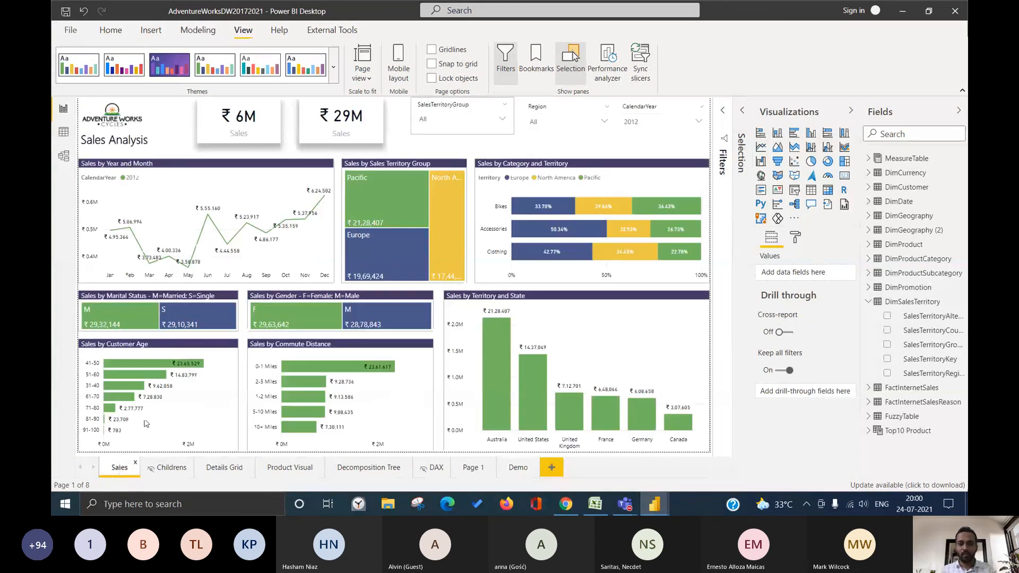
mouse_move(667, 290)
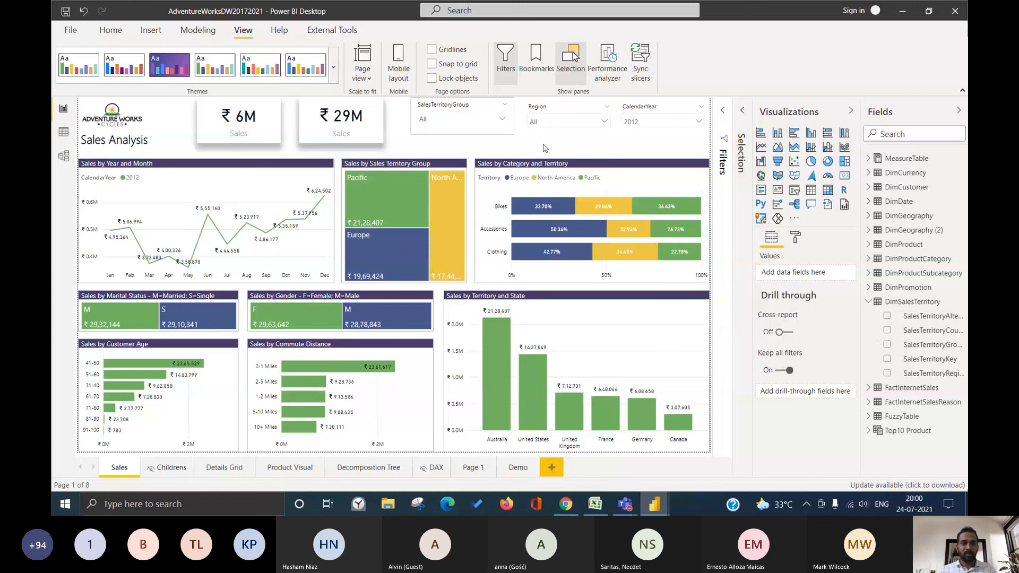
- Switch to the Topics slide in the browser presentation to review it, minimize the browser, and switch to Teams
key("alt+Tab")
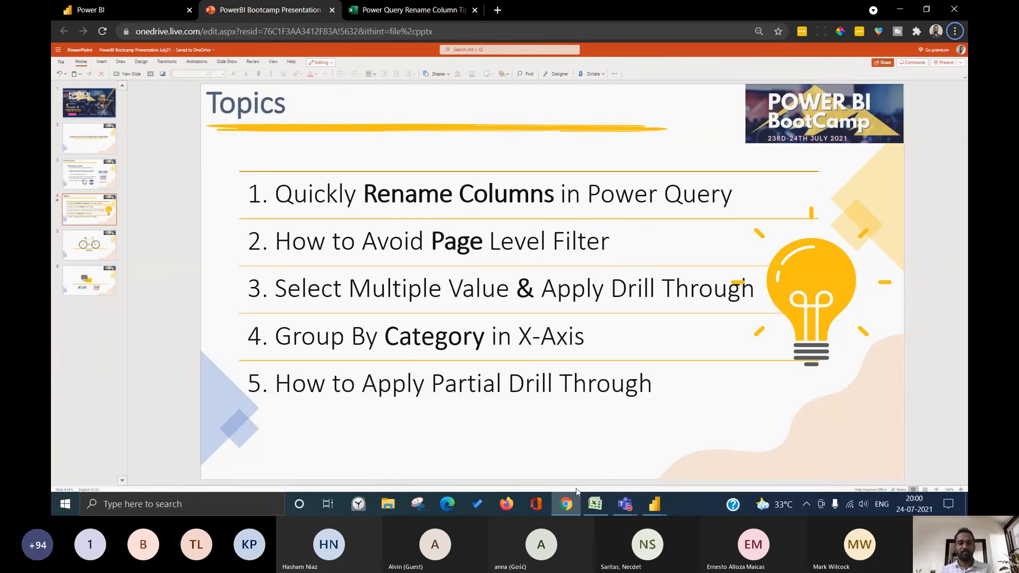
mouse_move(571, 502)
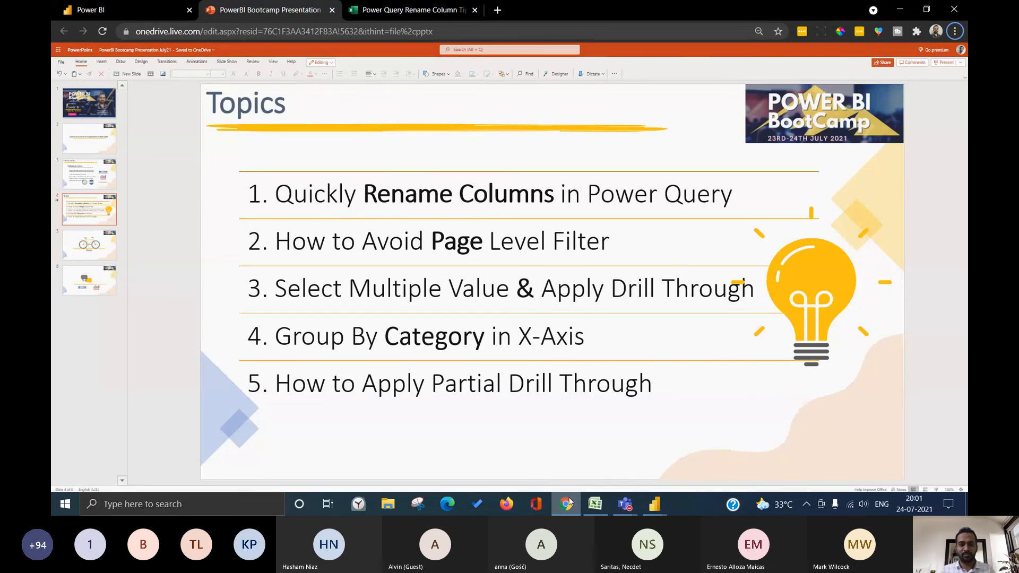
left_click(570, 503)
left_click(898, 7)
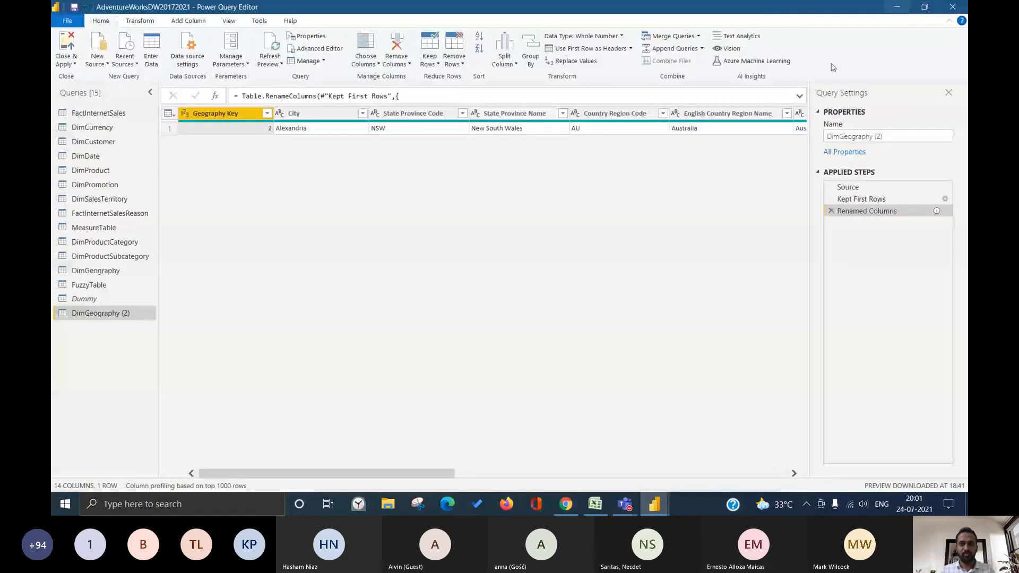
left_click(619, 505)
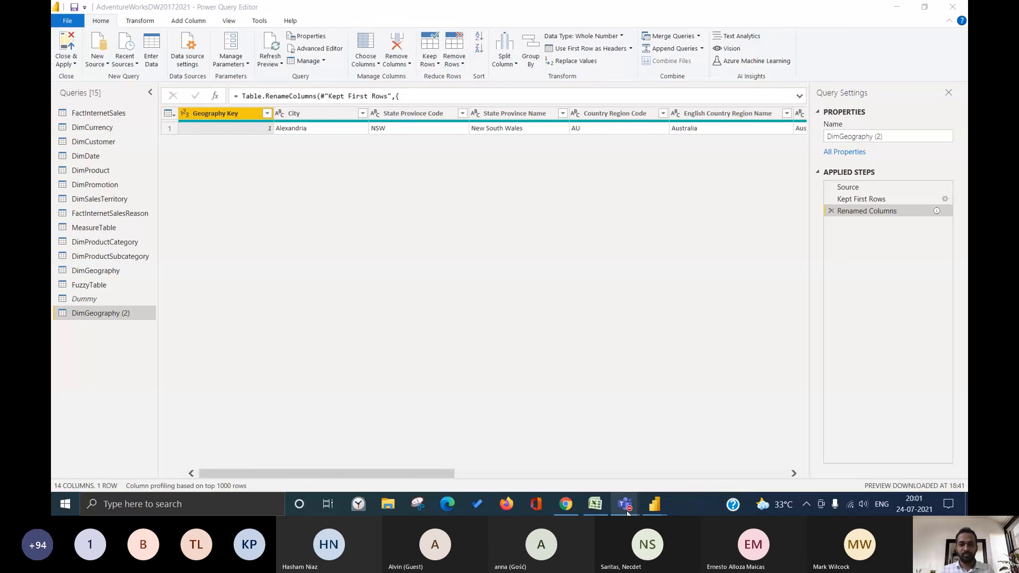
- Open the POWER BI BASICS Track meeting chat in Teams to read the latest messages, and minimize Teams
mouse_move(627, 513)
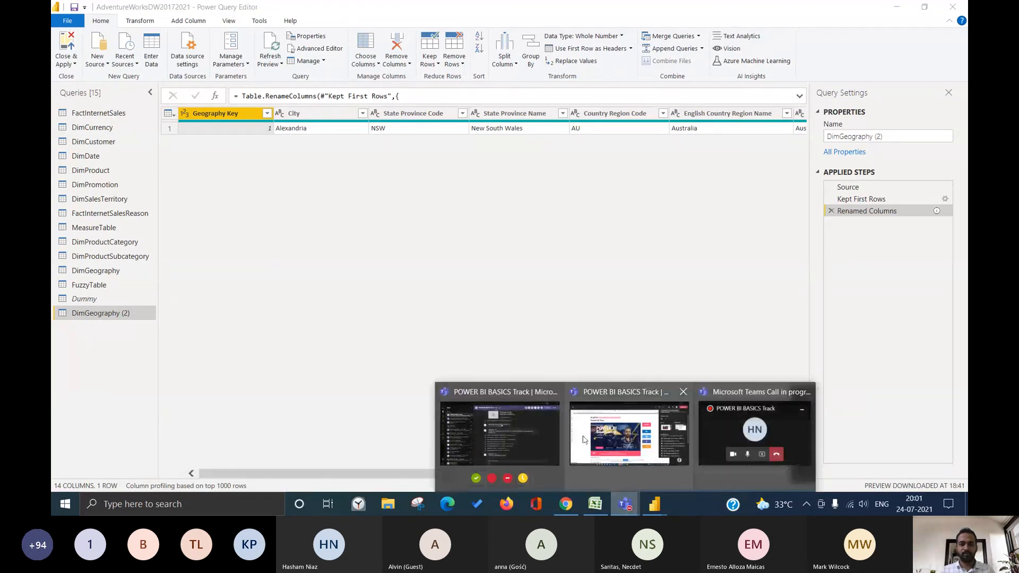
left_click(527, 425)
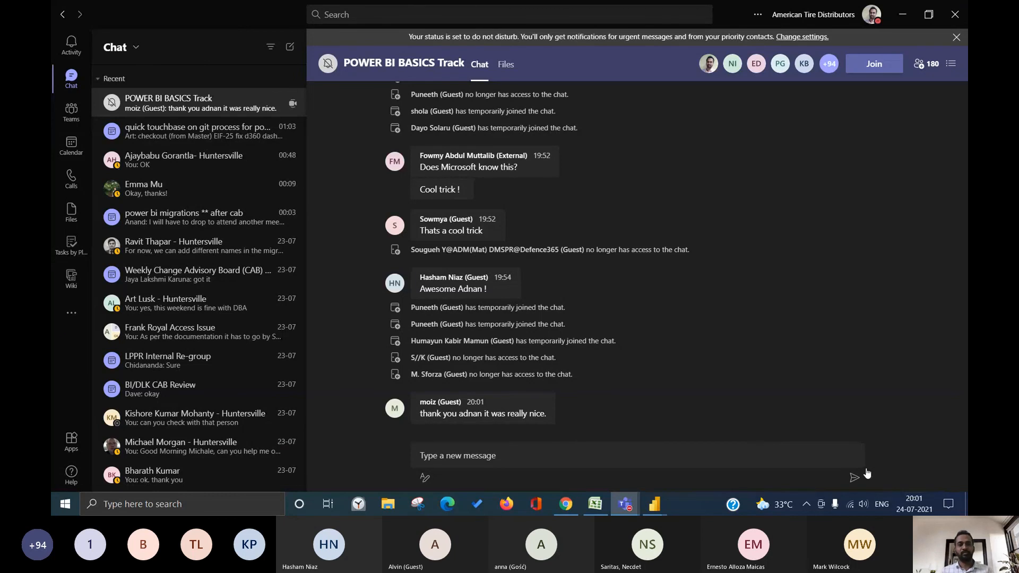
left_click(901, 15)
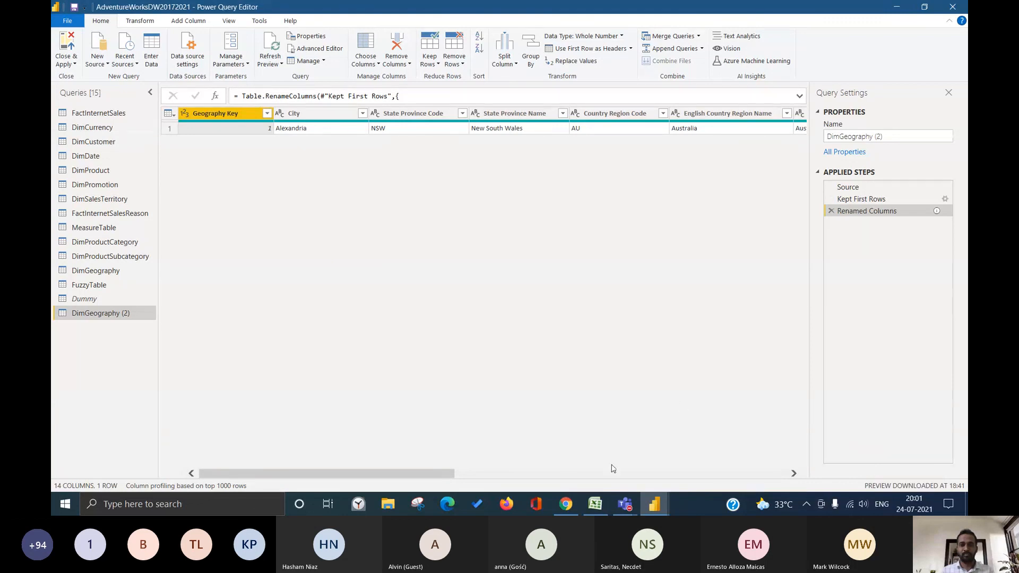
- Show the Topics slide in the browser presentation, and switch to the Sales page of the AdventureWorksDW20172021 report in Power BI Desktop
mouse_move(574, 499)
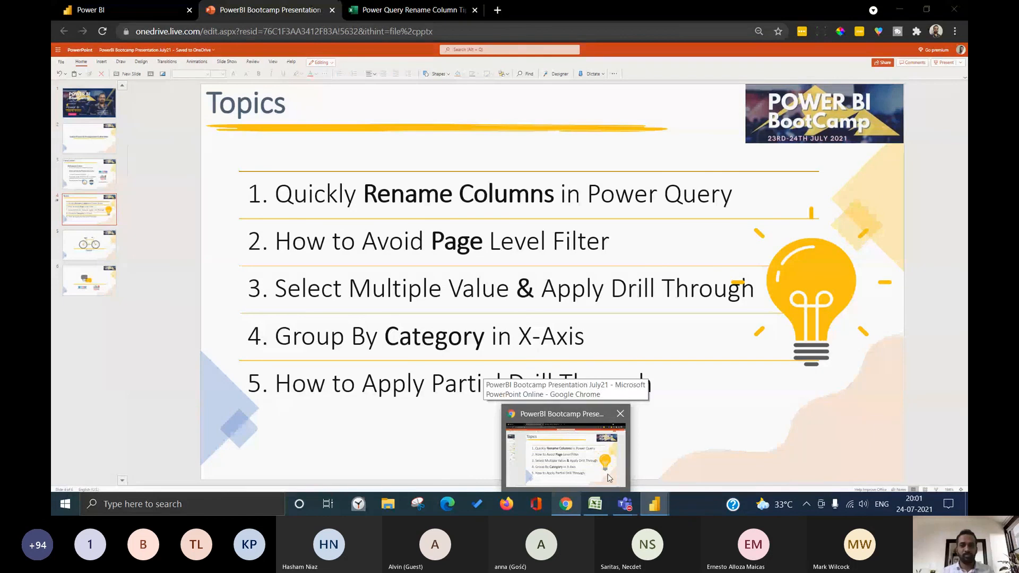
left_click(594, 478)
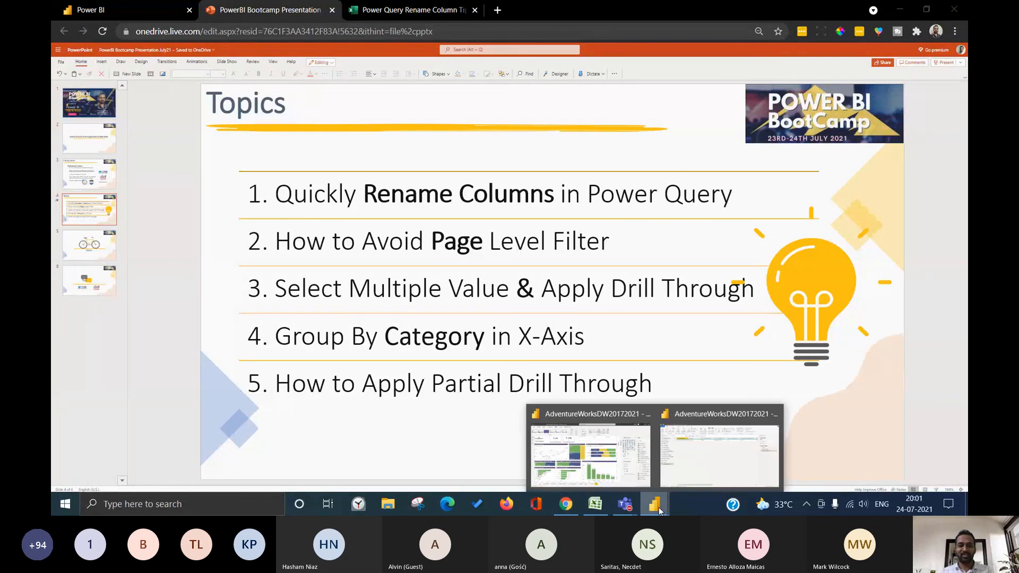
left_click(611, 433)
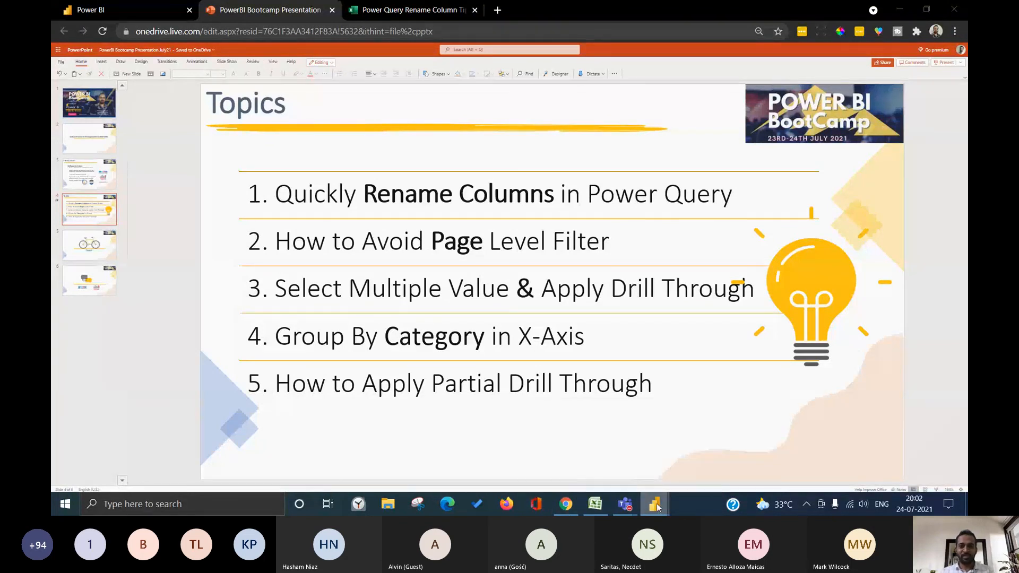
mouse_move(655, 505)
left_click(735, 452)
left_click(589, 428)
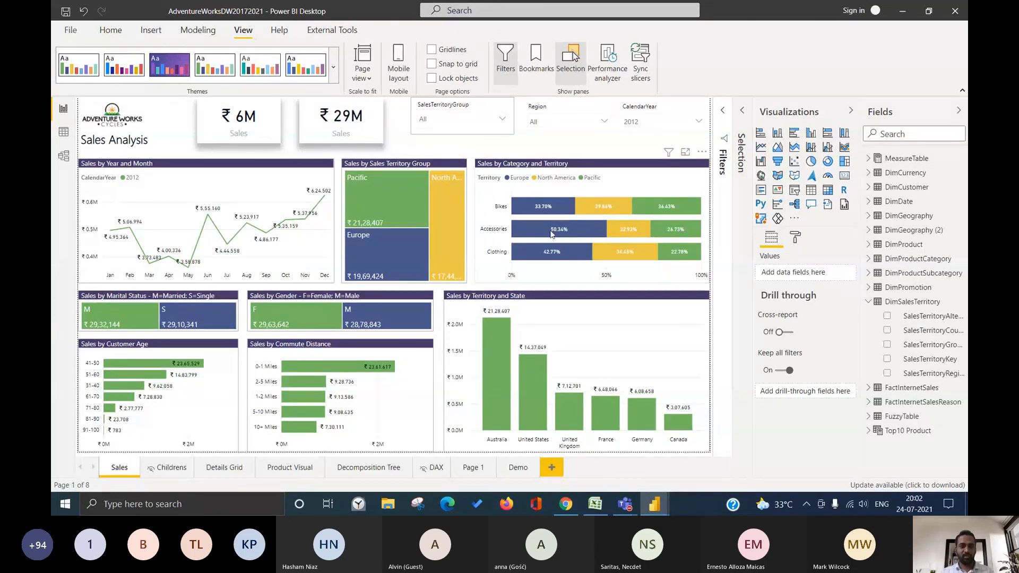
- Select the second Sales card on the Sales page, and switch back to the Topics slide in the browser
left_click(361, 123)
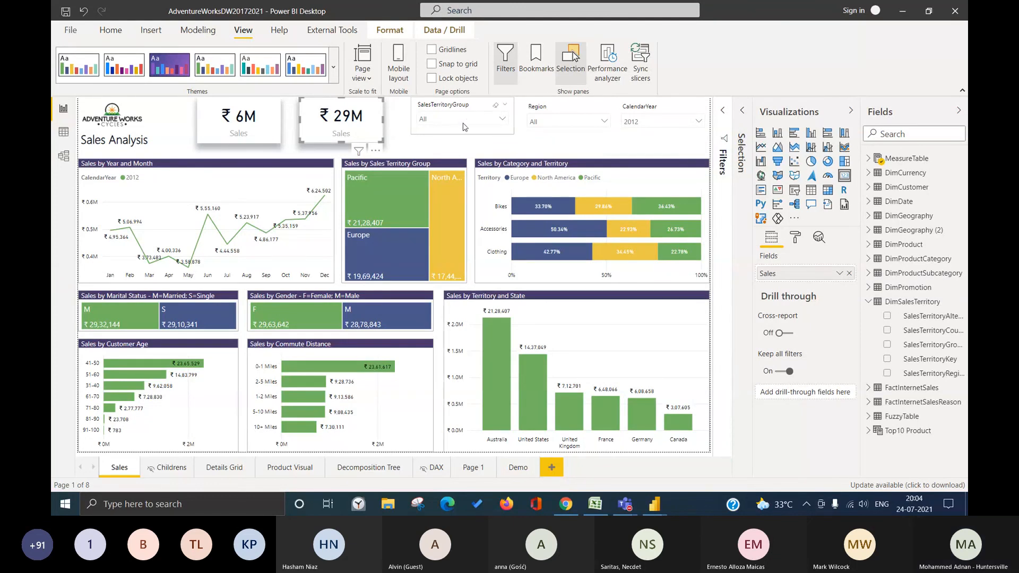
left_click(565, 508)
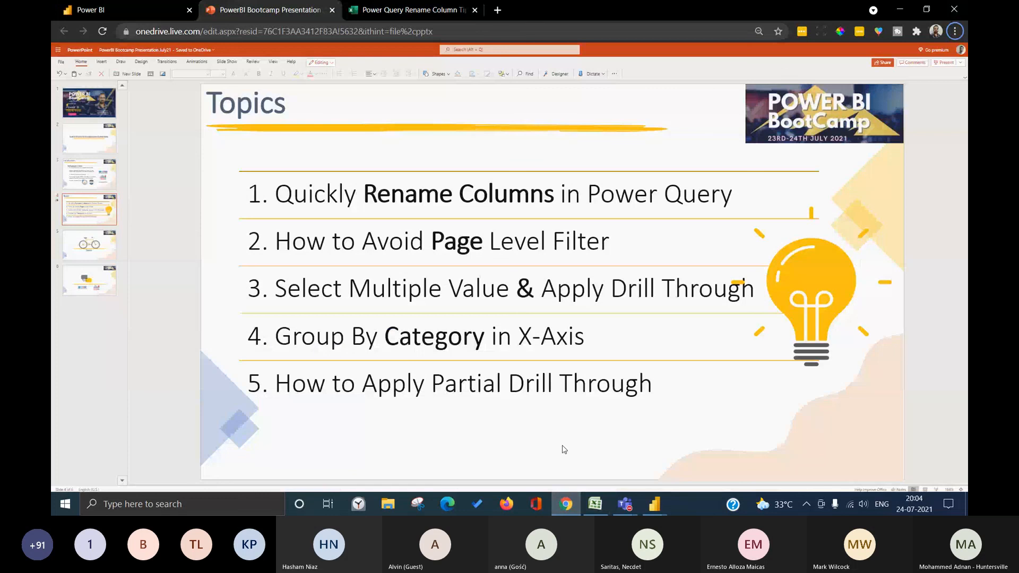